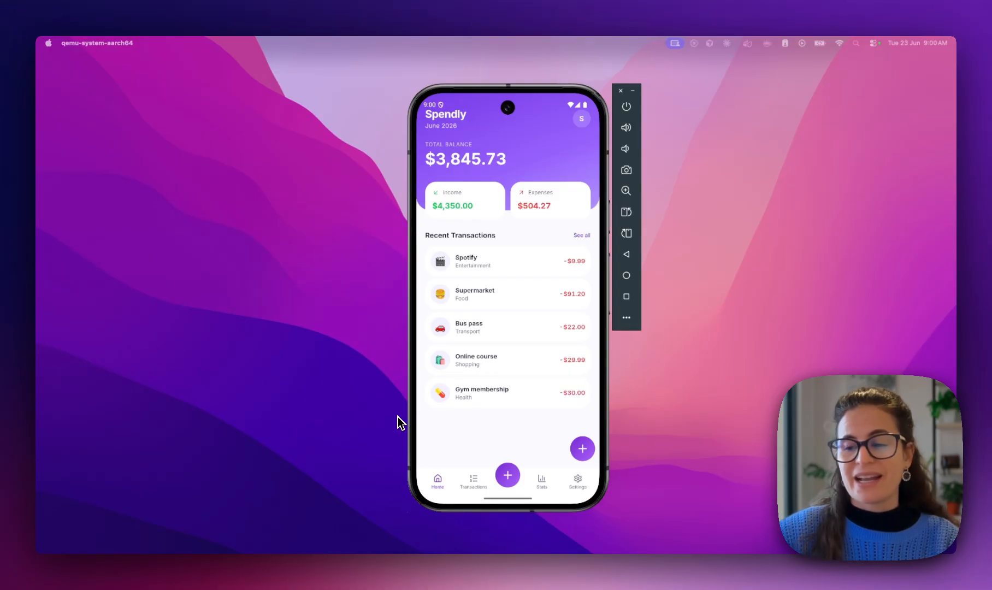
Leave the emulator for Chrome and show the Capawesome 'The Mobile App Platform' homepage
{"action": "key", "text": "ctrl+Left"}
{"action": "left_click", "coordinate": [147, 62]}
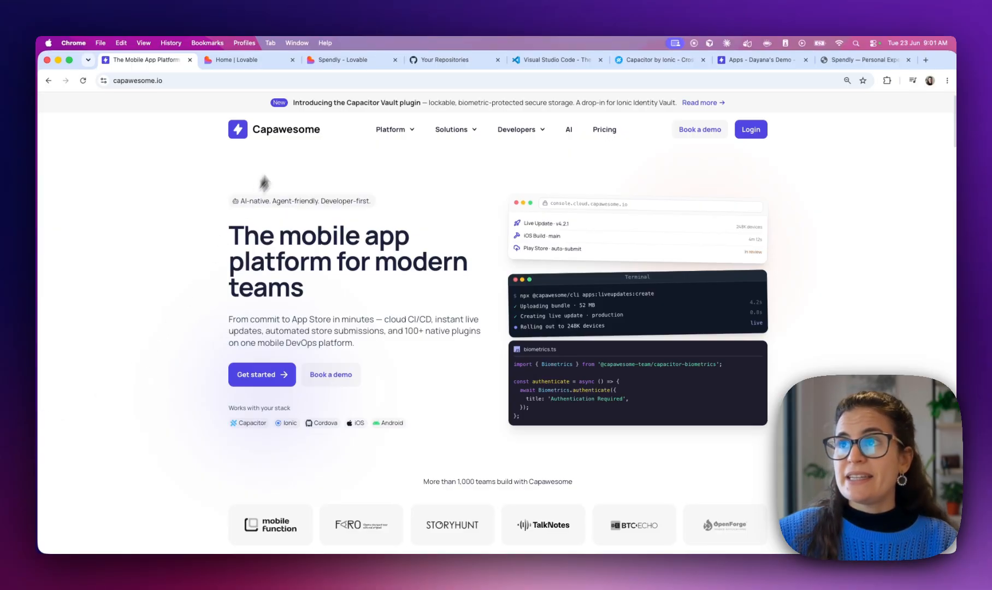
Show the Lovable dashboard at lovable.dev/dashboard with its empty build prompt
{"action": "left_click", "coordinate": [253, 64]}
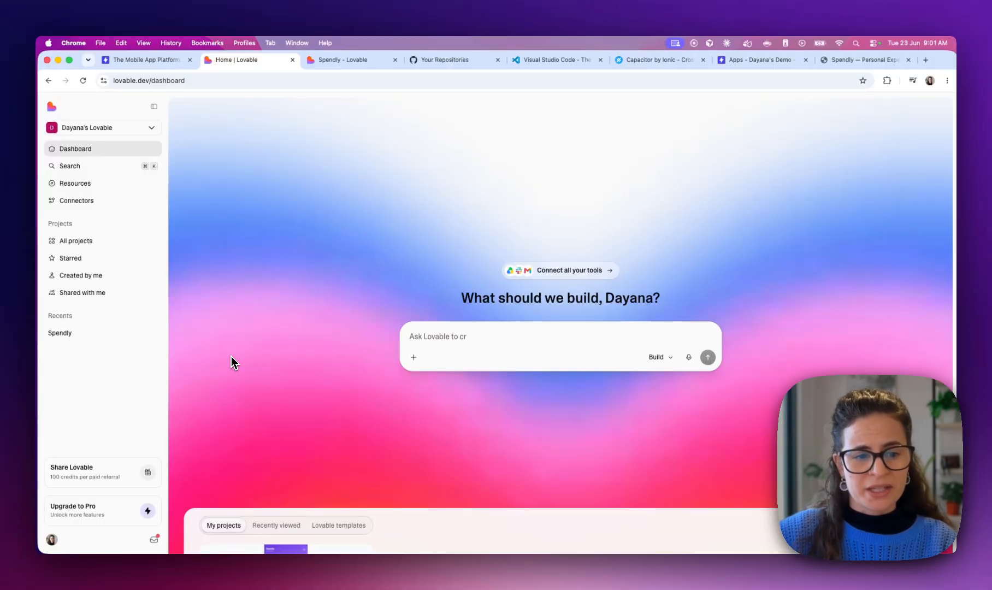
Open the Spendly project tab and read through its fully expanded original build prompt
{"action": "left_click", "coordinate": [336, 59]}
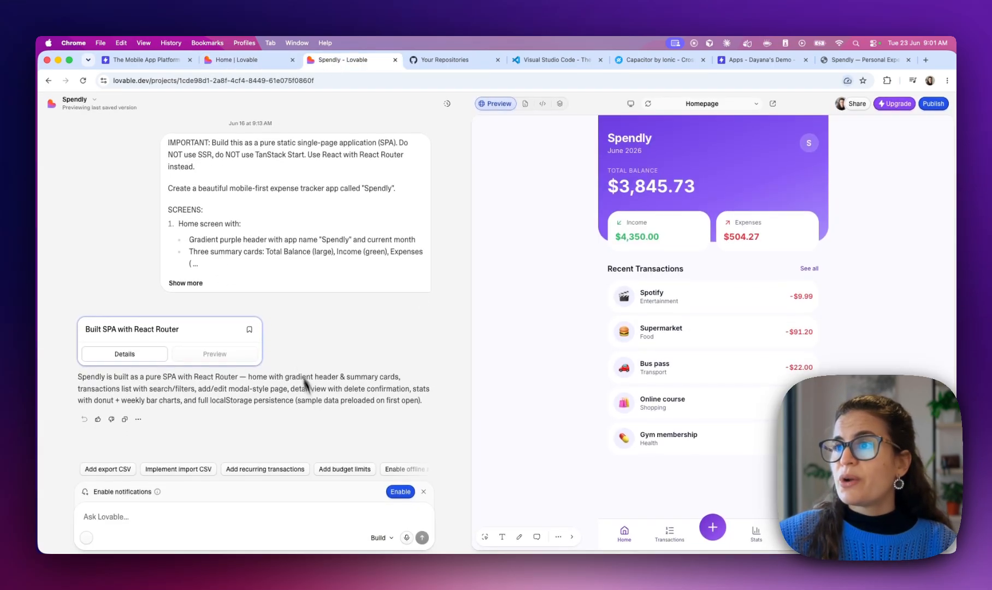
{"action": "left_click", "coordinate": [183, 284]}
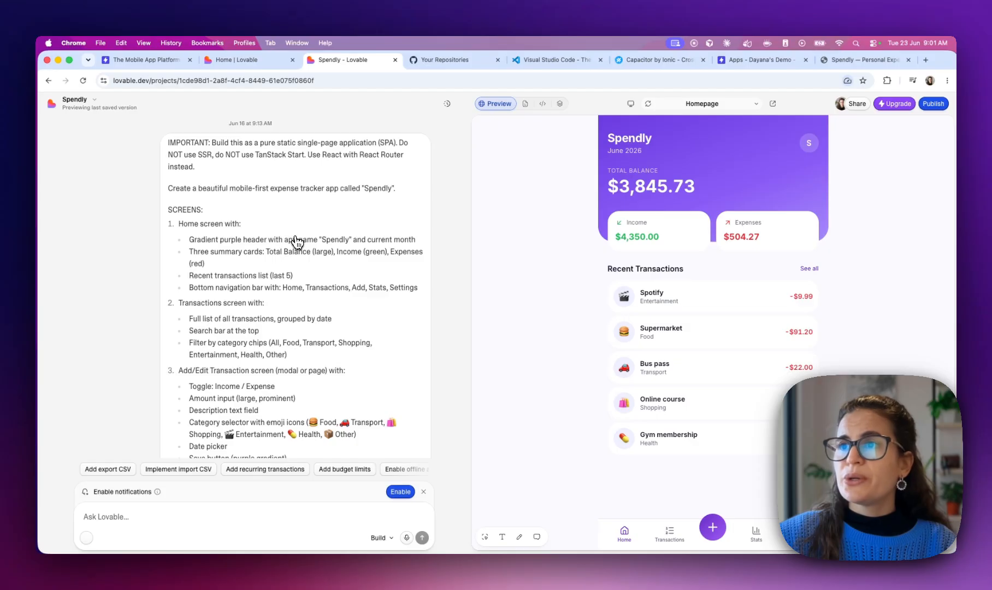
{"action": "scroll", "coordinate": [294, 243], "scroll_direction": "down", "scroll_amount": 1}
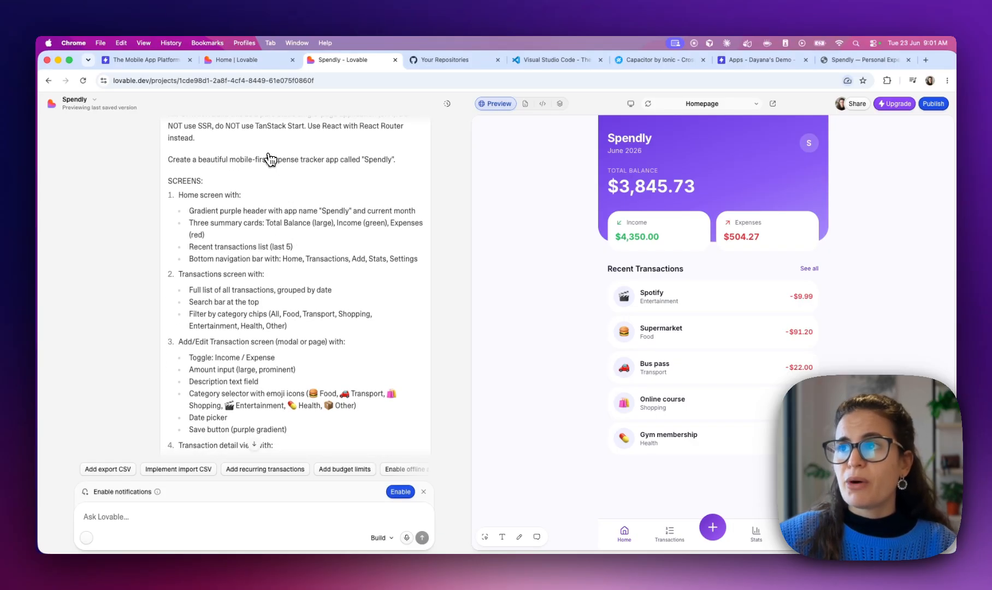
{"action": "scroll", "coordinate": [306, 163], "scroll_direction": "down", "scroll_amount": 4}
{"action": "scroll", "coordinate": [307, 163], "scroll_direction": "up", "scroll_amount": 2}
{"action": "scroll", "coordinate": [205, 150], "scroll_direction": "down", "scroll_amount": 8}
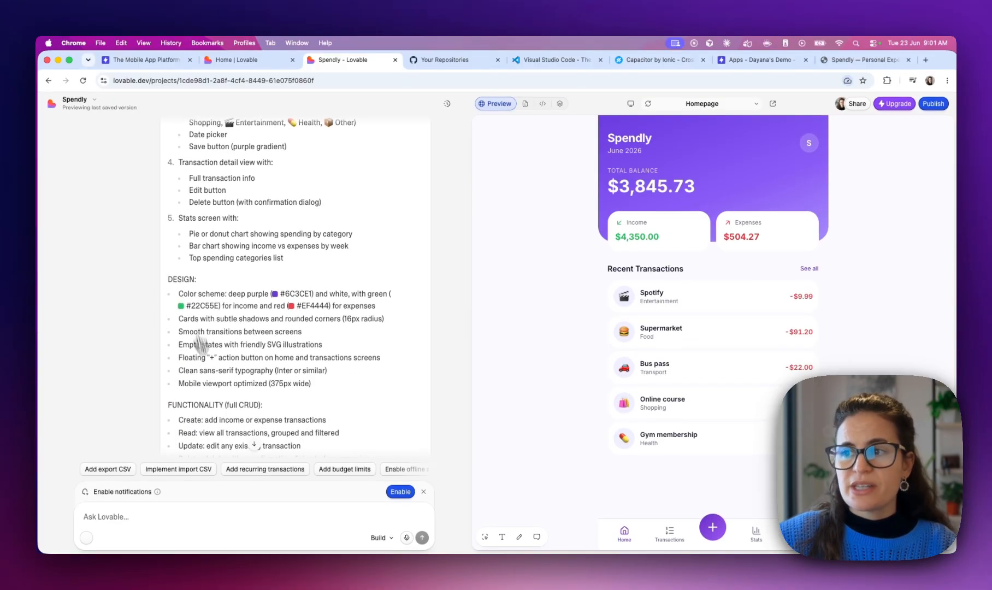
{"action": "scroll", "coordinate": [199, 337], "scroll_direction": "down", "scroll_amount": 12}
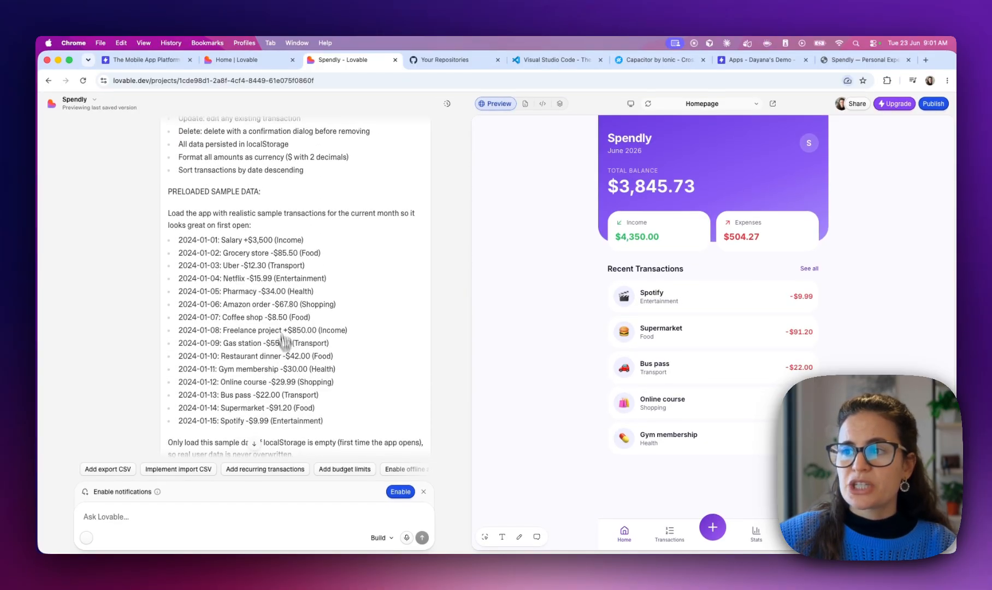
{"action": "scroll", "coordinate": [285, 349], "scroll_direction": "down", "scroll_amount": 3}
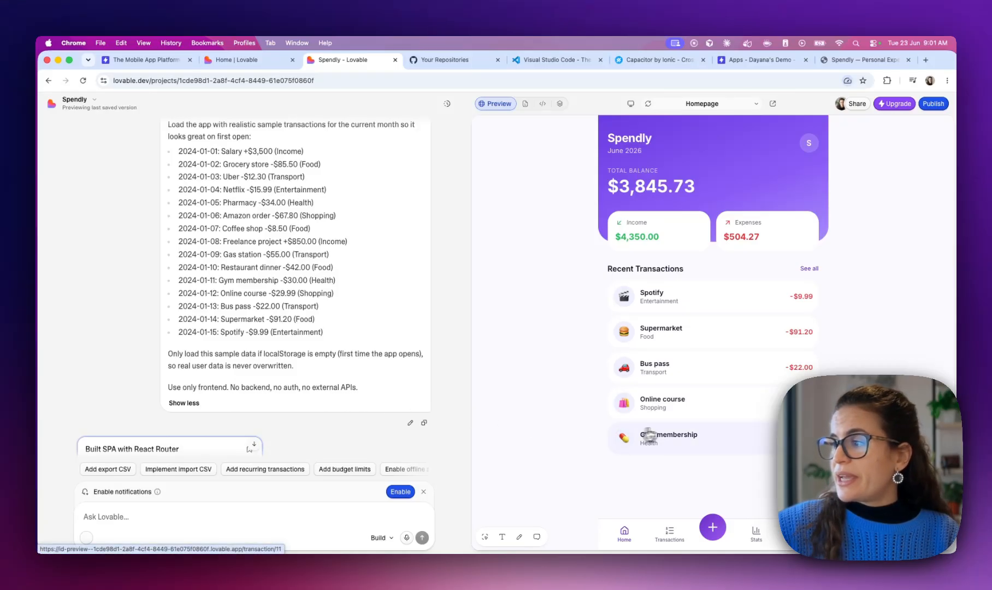
{"action": "left_click", "coordinate": [671, 532]}
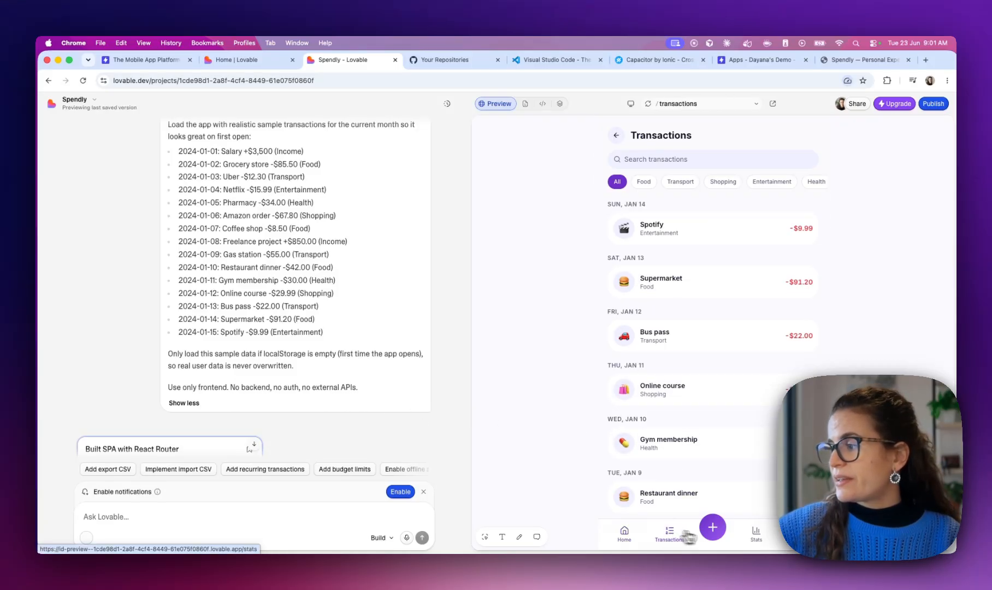
{"action": "left_click", "coordinate": [755, 534]}
{"action": "left_click", "coordinate": [798, 534]}
{"action": "left_click", "coordinate": [624, 535]}
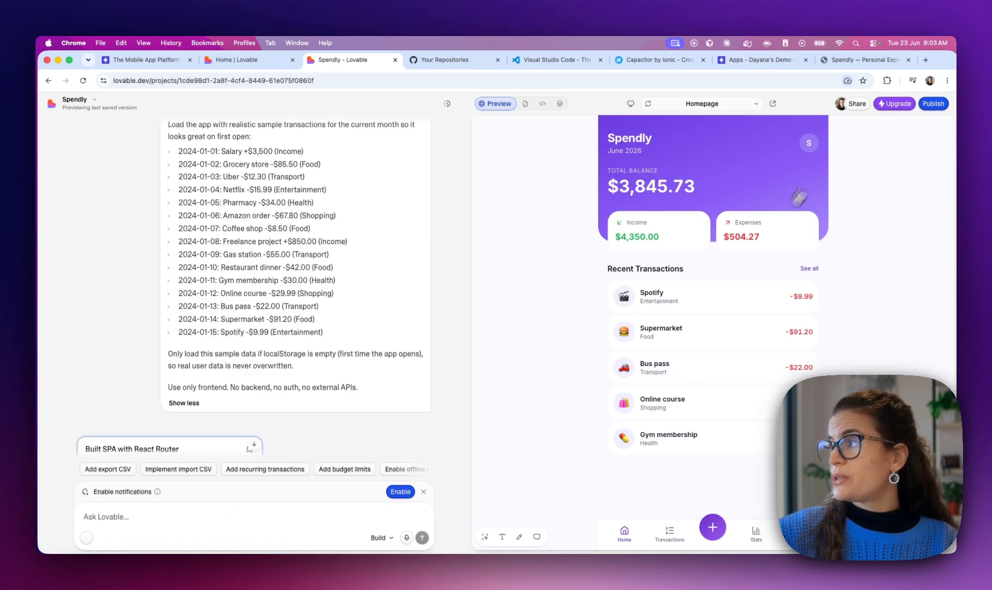
Connect the Spendly project to the GitHub account through project Settings > Git
{"action": "left_click", "coordinate": [898, 105]}
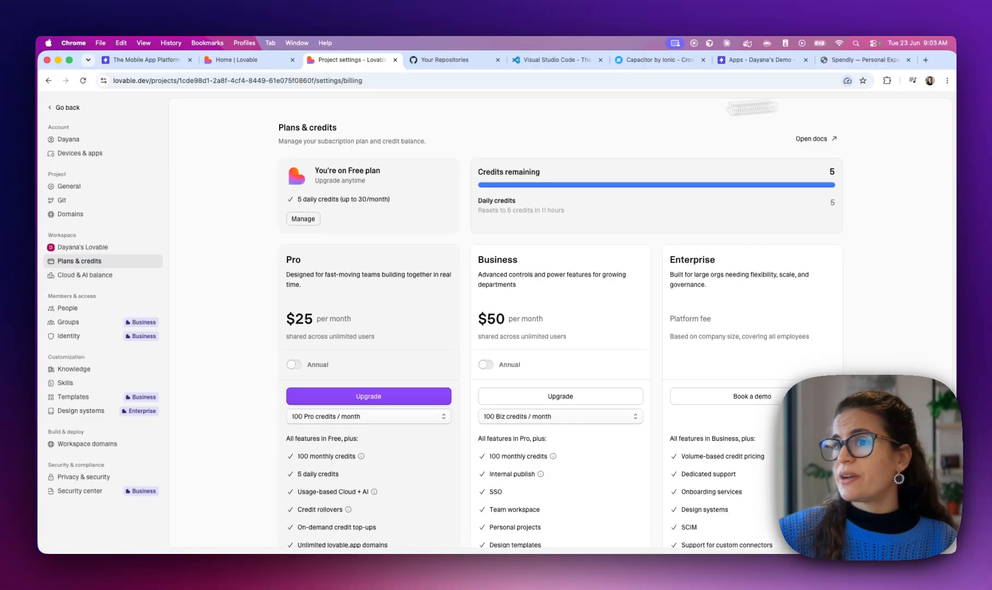
{"action": "left_click", "coordinate": [60, 202]}
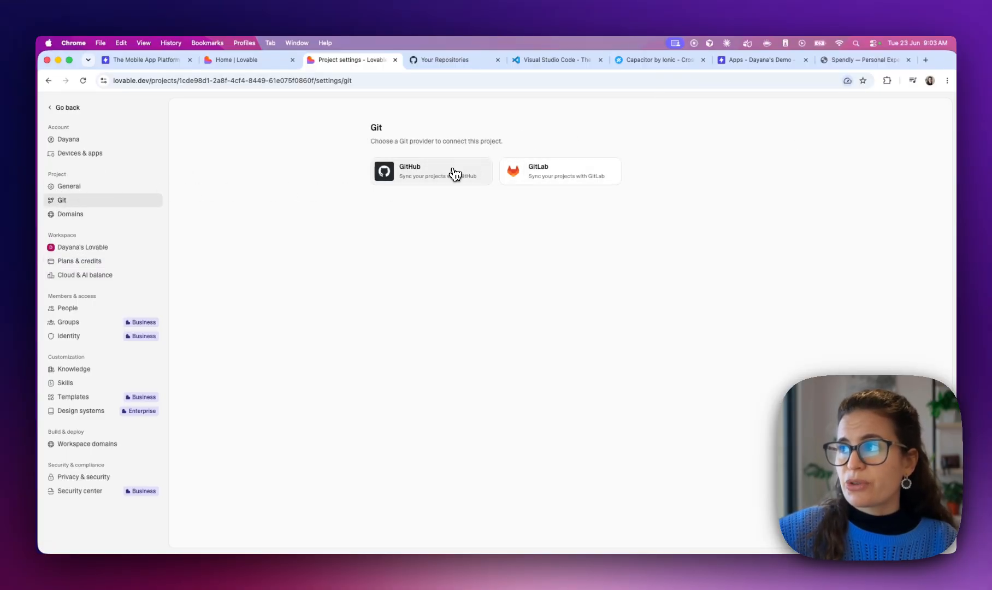
{"action": "left_click", "coordinate": [422, 178]}
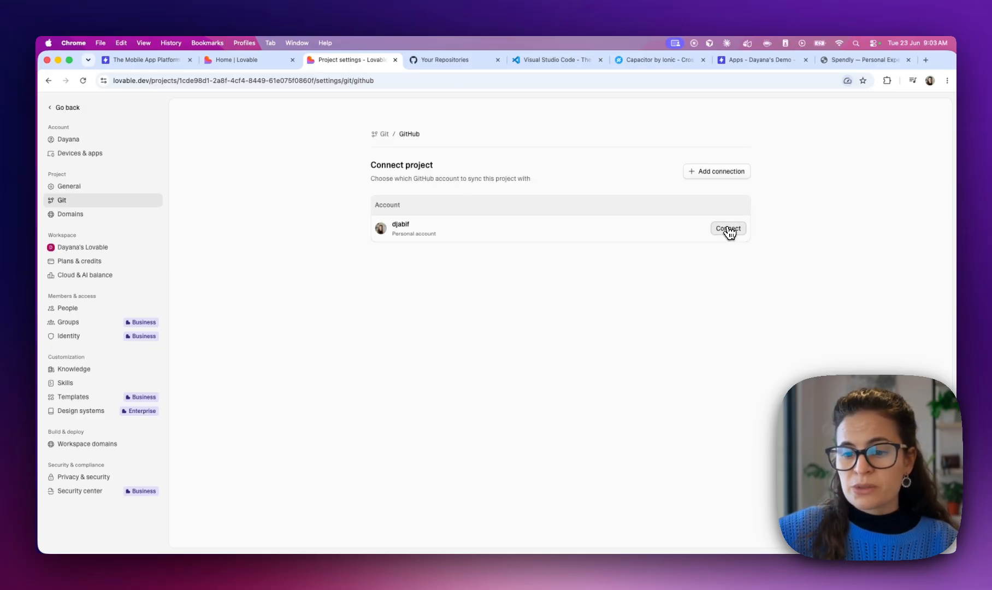
{"action": "left_click", "coordinate": [730, 173]}
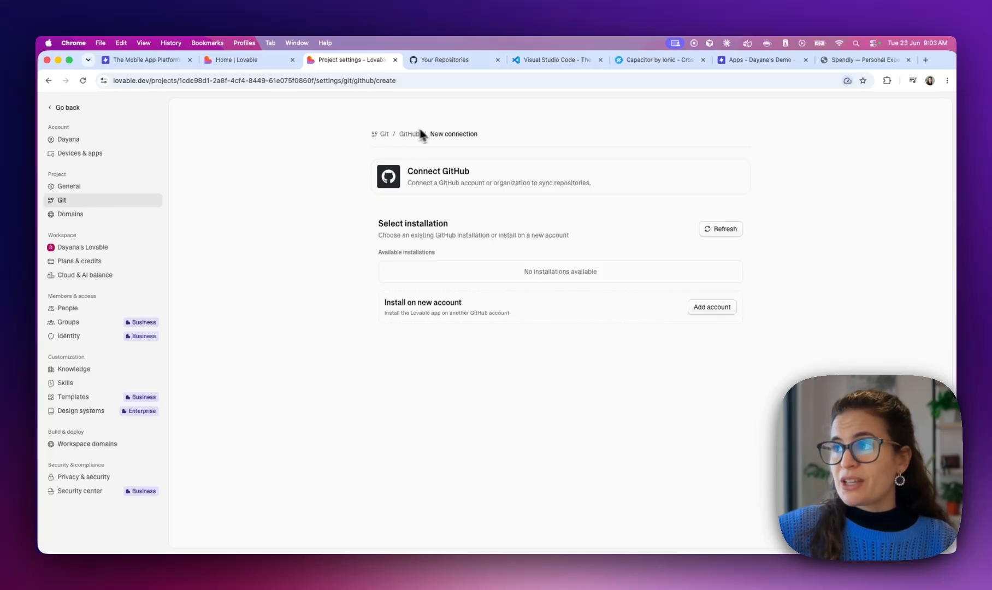
{"action": "left_click", "coordinate": [72, 203]}
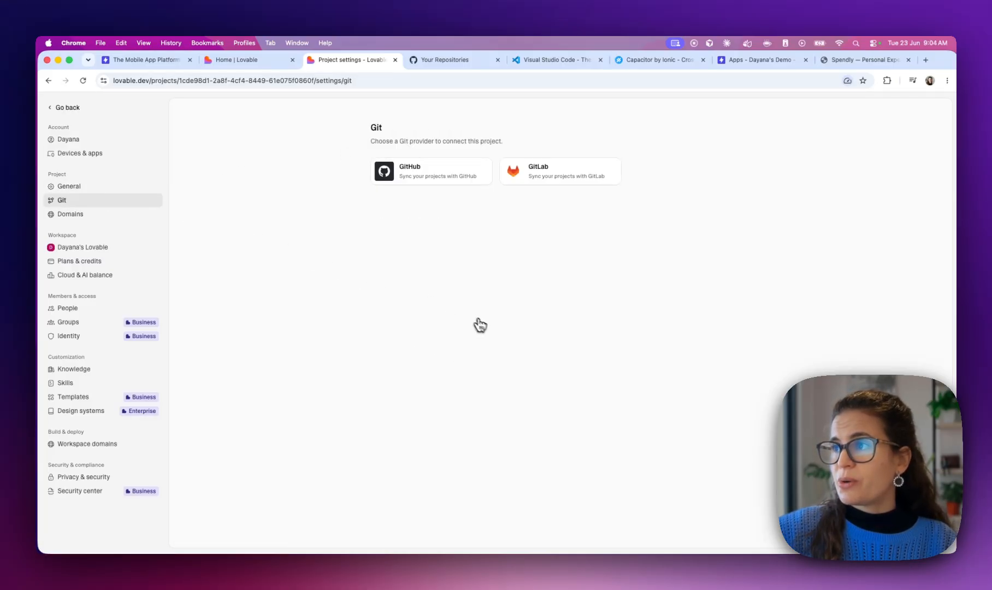
{"action": "left_click", "coordinate": [418, 176]}
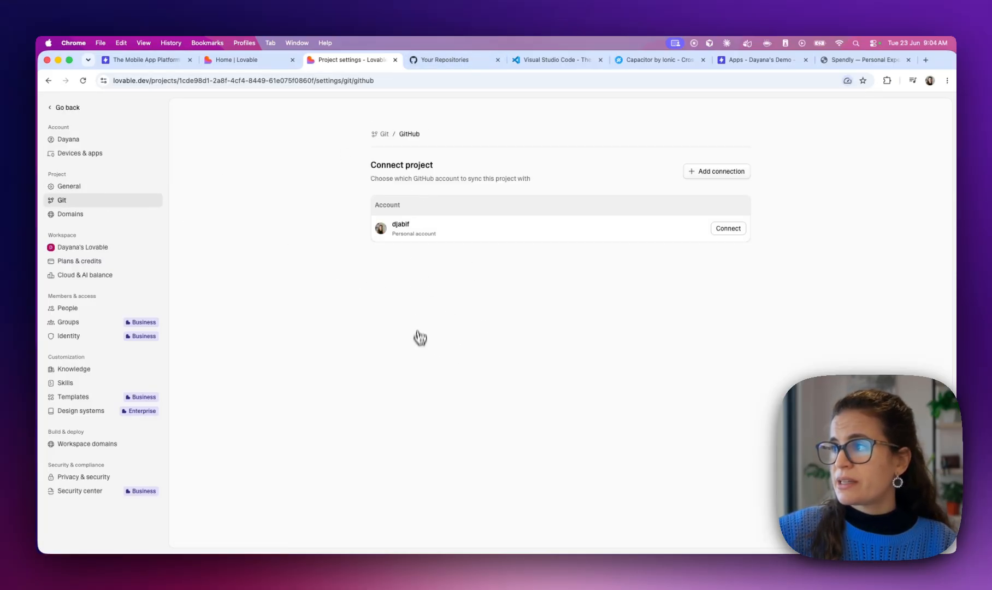
{"action": "left_click", "coordinate": [732, 229]}
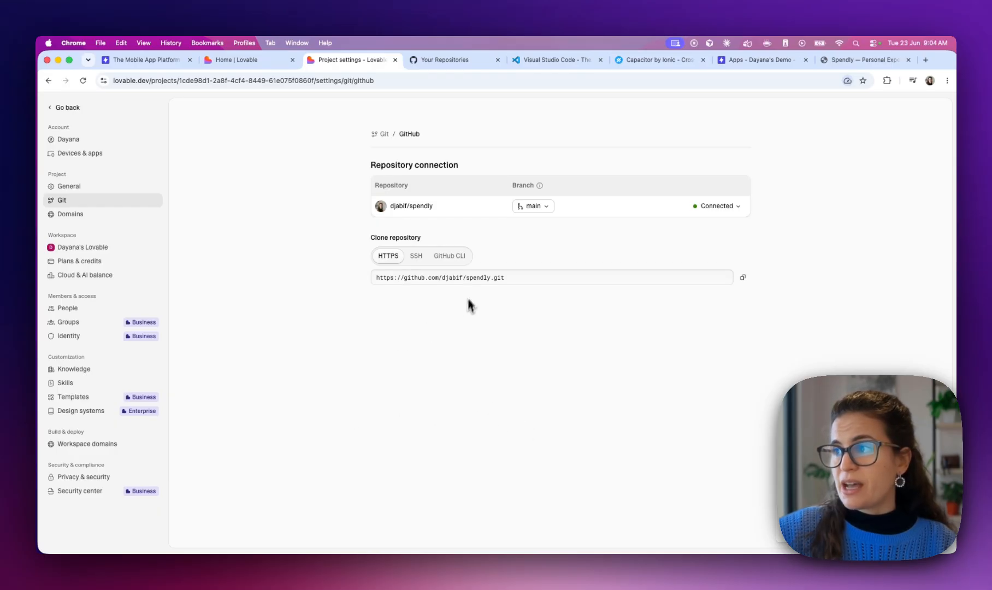
Copy the new spendly repository's HTTPS clone URL and select the GitHub tab's address bar
{"action": "left_click", "coordinate": [743, 277]}
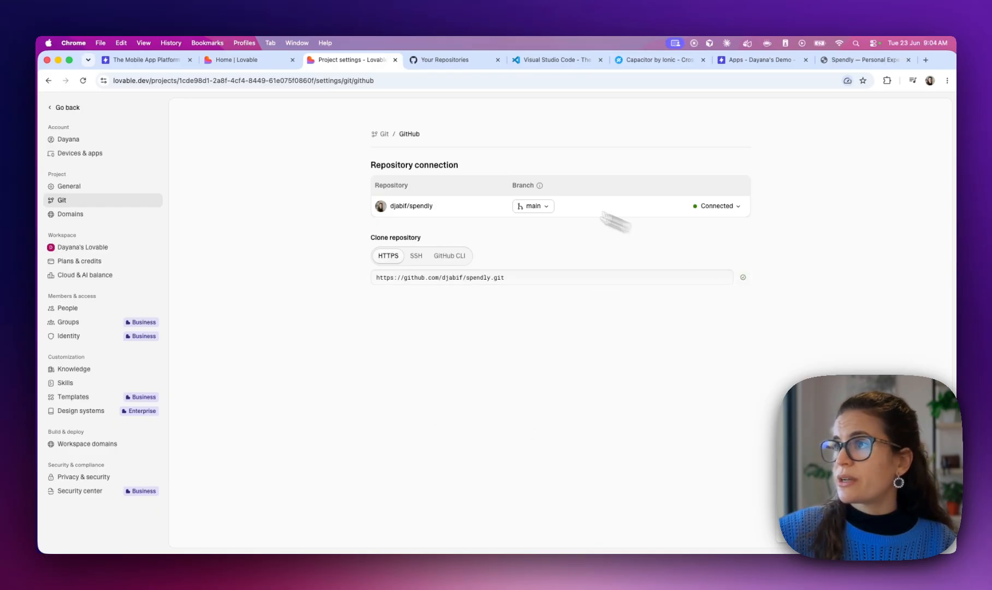
{"action": "left_click", "coordinate": [436, 61]}
{"action": "left_click", "coordinate": [421, 81]}
Load the spendly repository on GitHub from the pasted URL and browse its src folder
{"action": "key", "text": "super+v"}
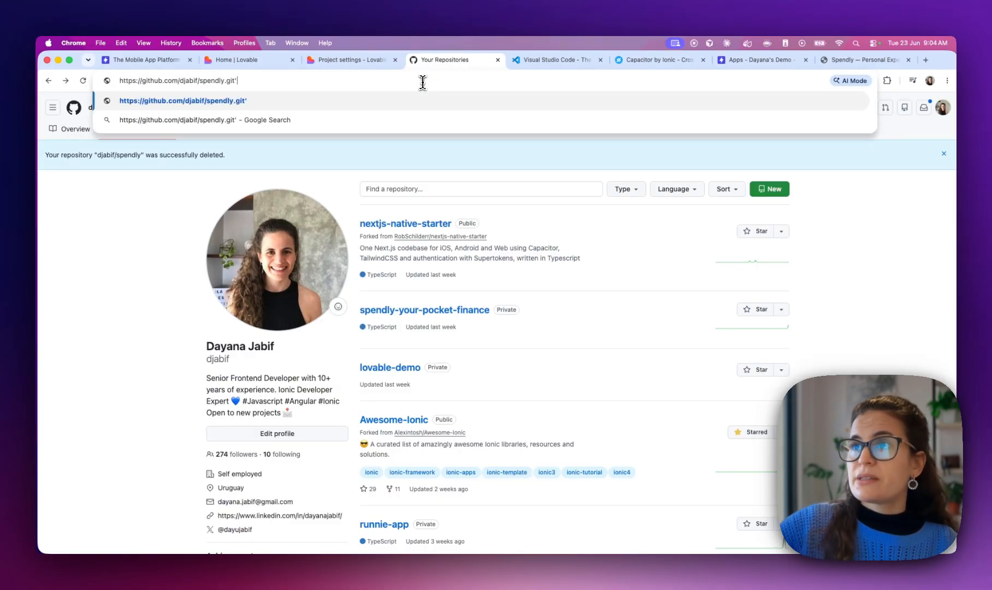
{"action": "key", "text": "Return"}
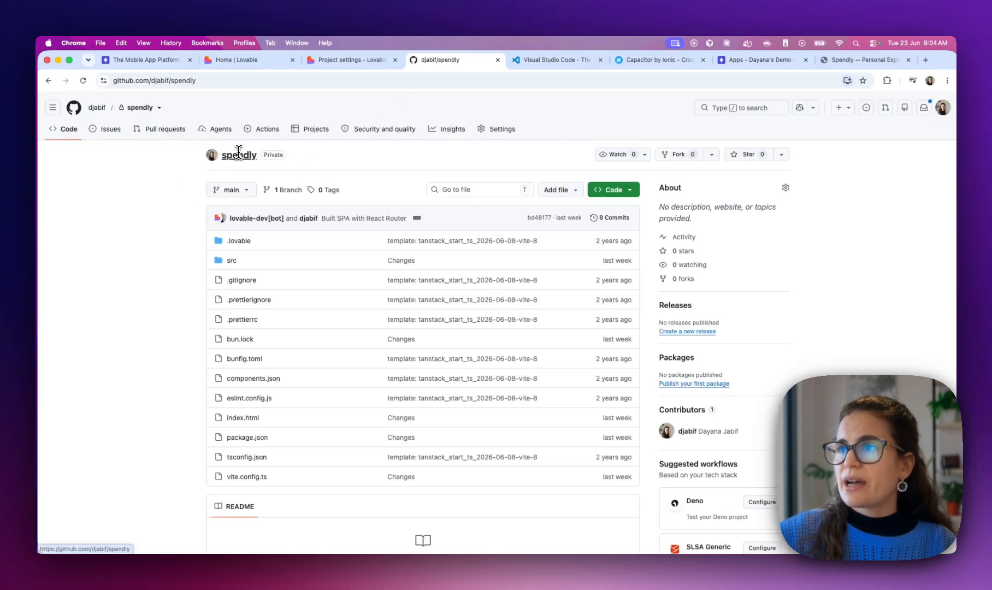
{"action": "scroll", "coordinate": [141, 328], "scroll_direction": "down", "scroll_amount": 5}
{"action": "scroll", "coordinate": [140, 327], "scroll_direction": "up", "scroll_amount": 2}
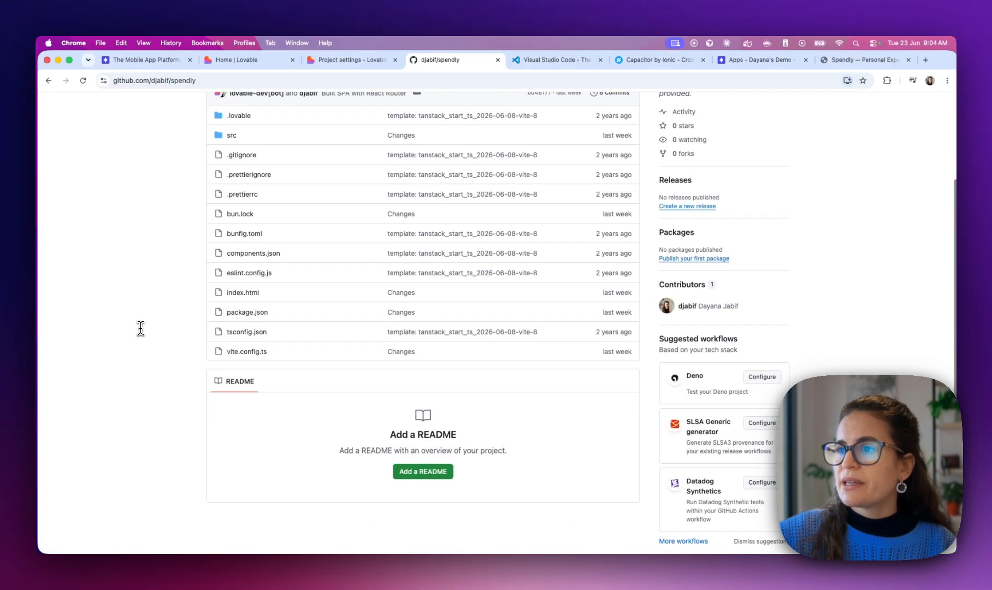
{"action": "scroll", "coordinate": [281, 202], "scroll_direction": "up", "scroll_amount": 2}
{"action": "left_click", "coordinate": [232, 185]}
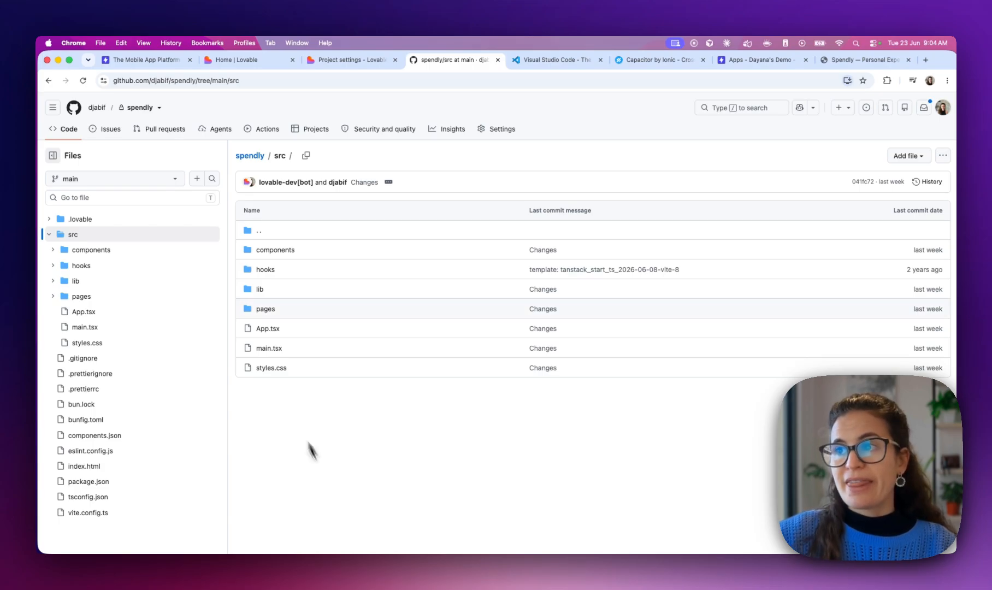
{"action": "left_click", "coordinate": [66, 129]}
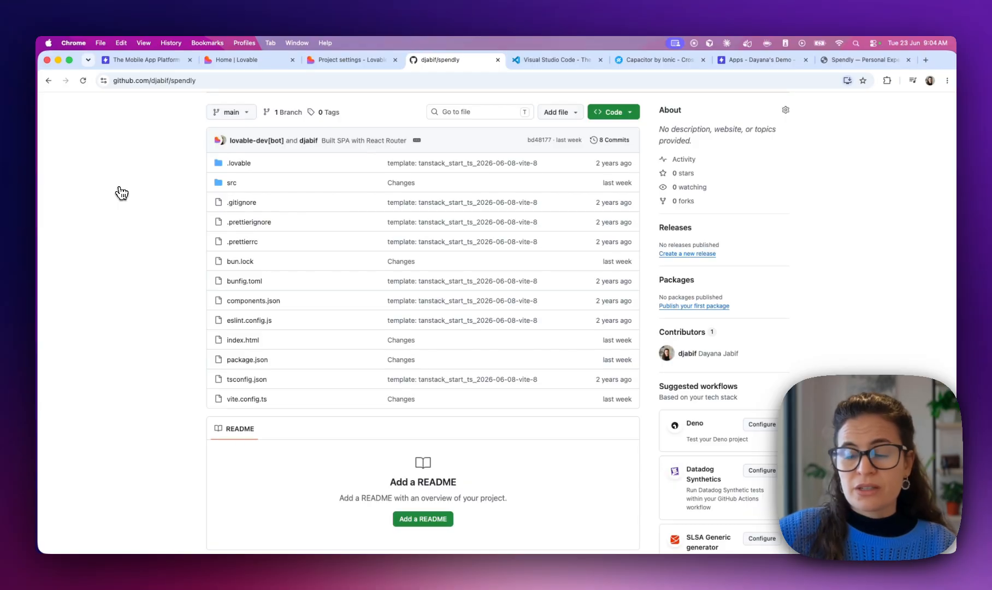
{"action": "left_click", "coordinate": [542, 67]}
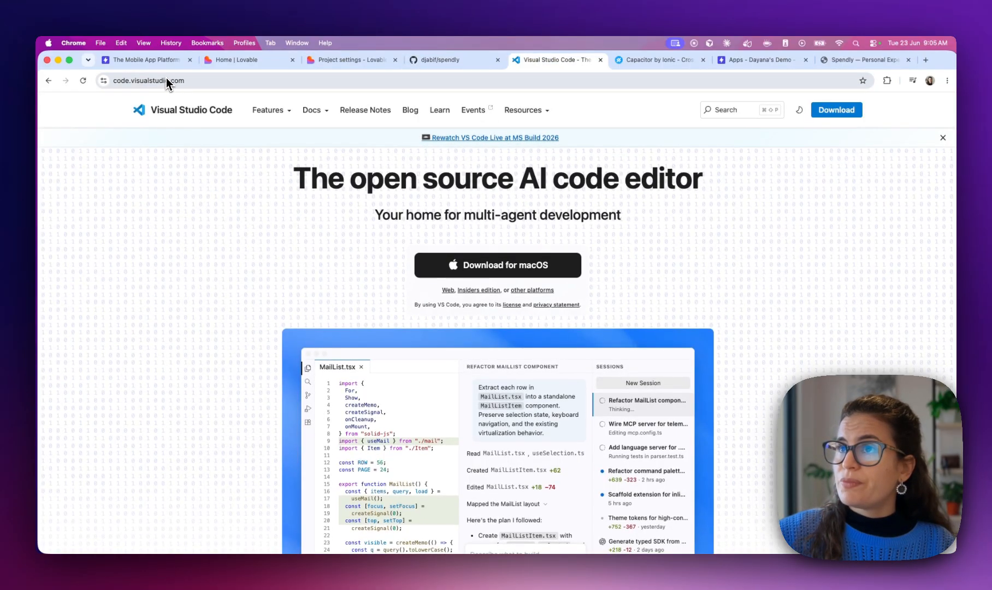
Glance over the VS Code homepage, then return to the spendly repository tab
{"action": "scroll", "coordinate": [481, 277], "scroll_direction": "down", "scroll_amount": 4}
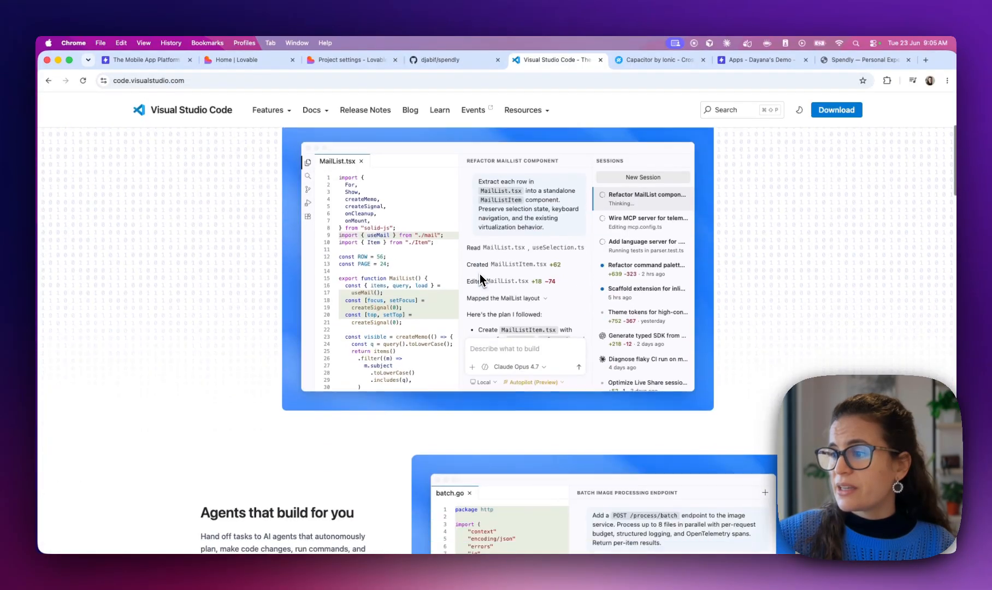
{"action": "scroll", "coordinate": [479, 273], "scroll_direction": "up", "scroll_amount": 5}
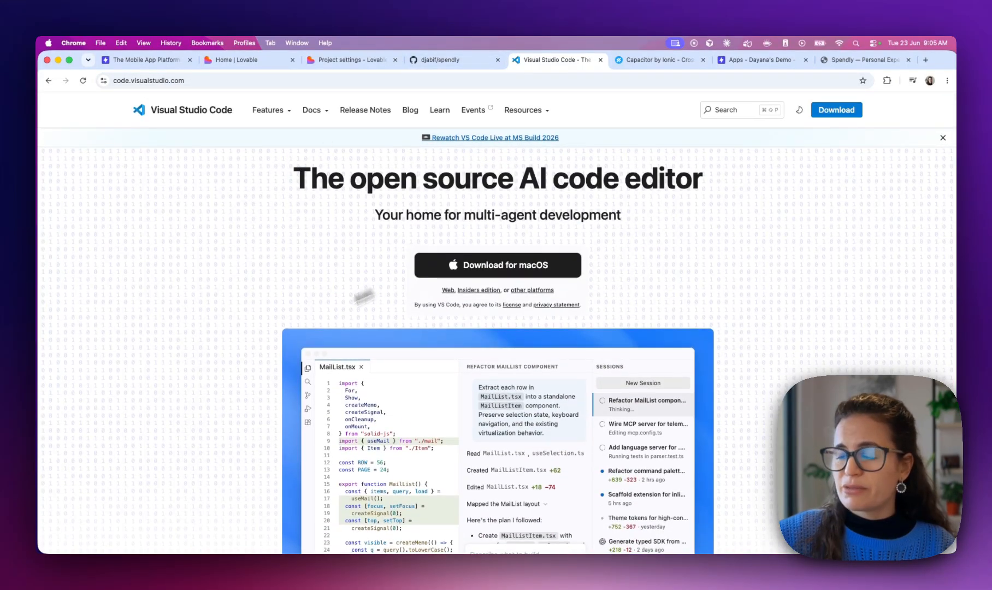
{"action": "left_click", "coordinate": [446, 62]}
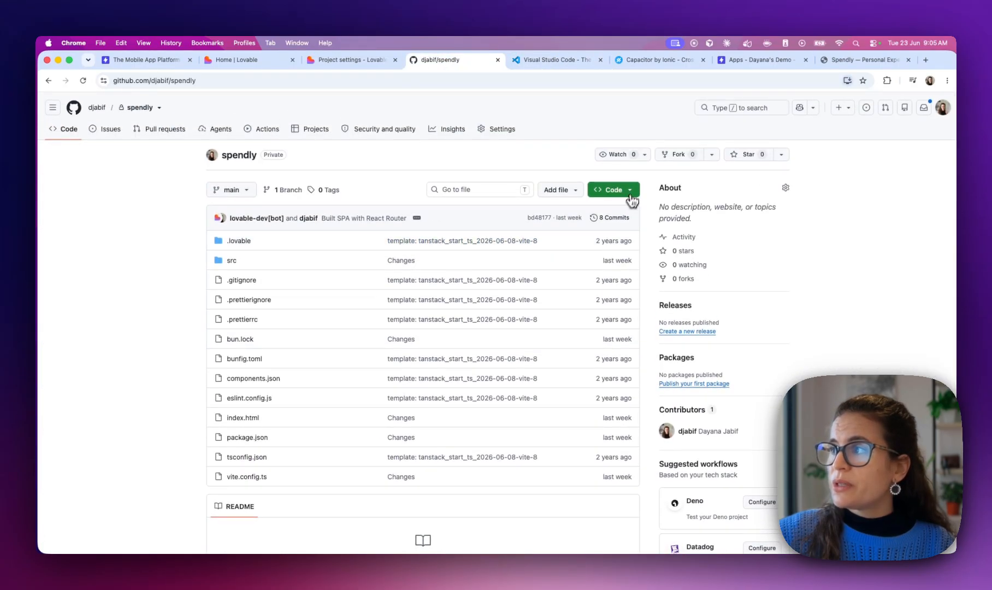
Copy the spendly HTTPS clone URL from the green Code menu and bring VS Code forward
{"action": "left_click", "coordinate": [630, 191]}
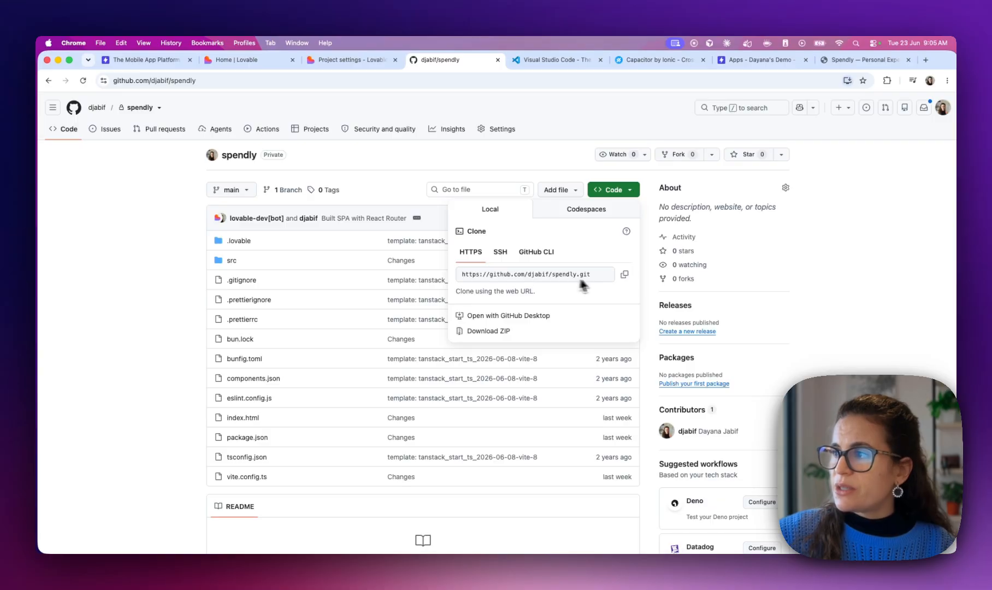
{"action": "left_click", "coordinate": [623, 277]}
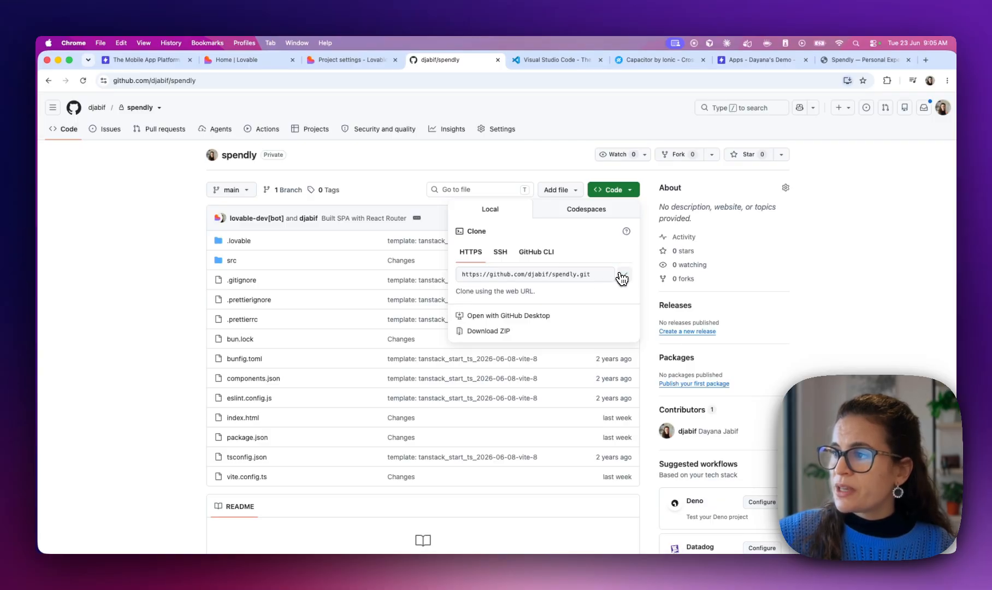
{"action": "mouse_move", "coordinate": [538, 557]}
{"action": "left_click", "coordinate": [648, 538]}
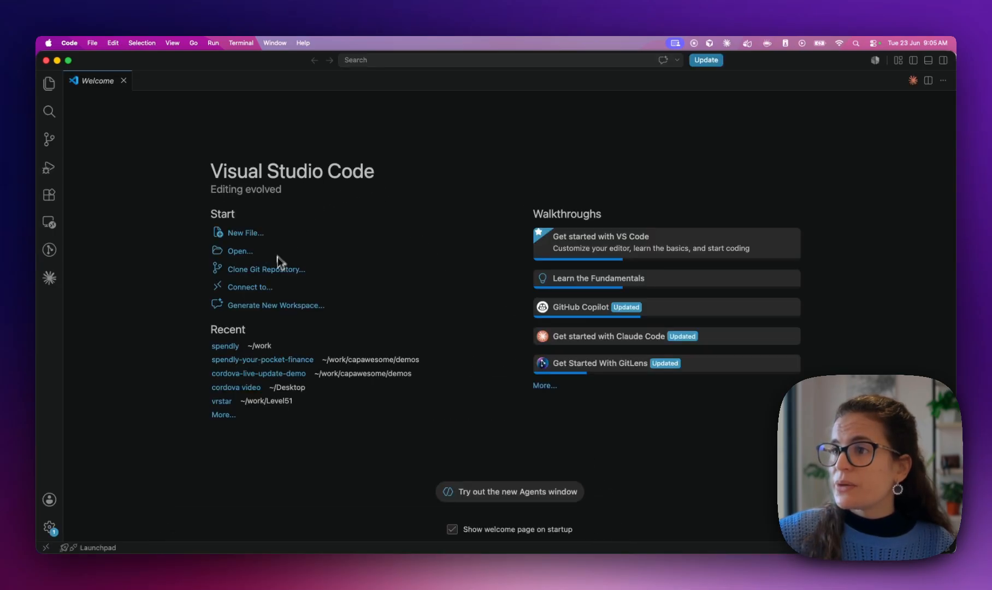
Clone the pasted spendly GitHub URL into the Desktop folder and open the cloned repository
{"action": "left_click", "coordinate": [274, 269]}
{"action": "key", "text": "super+v"}
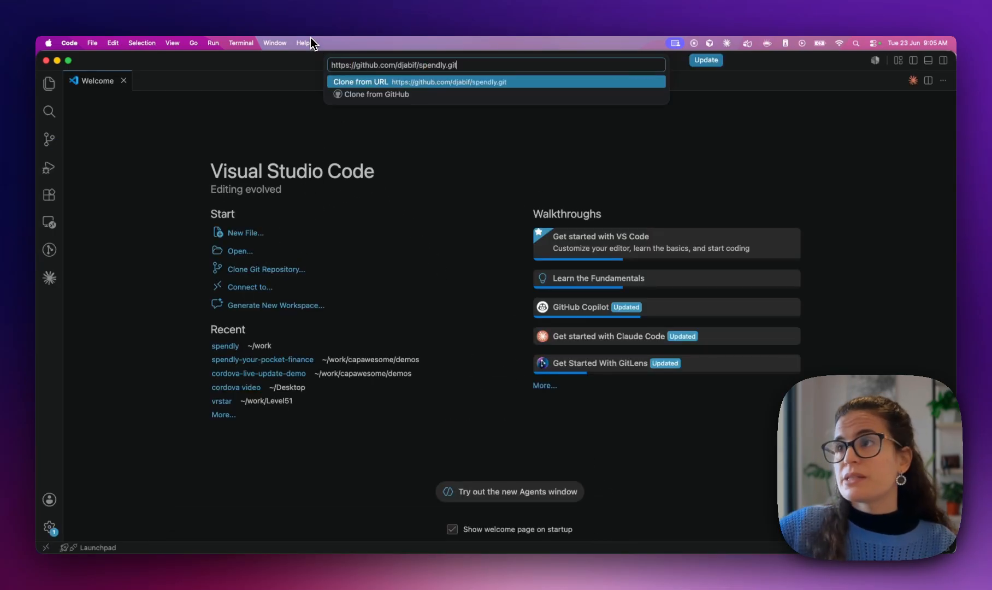
{"action": "key", "text": "Return"}
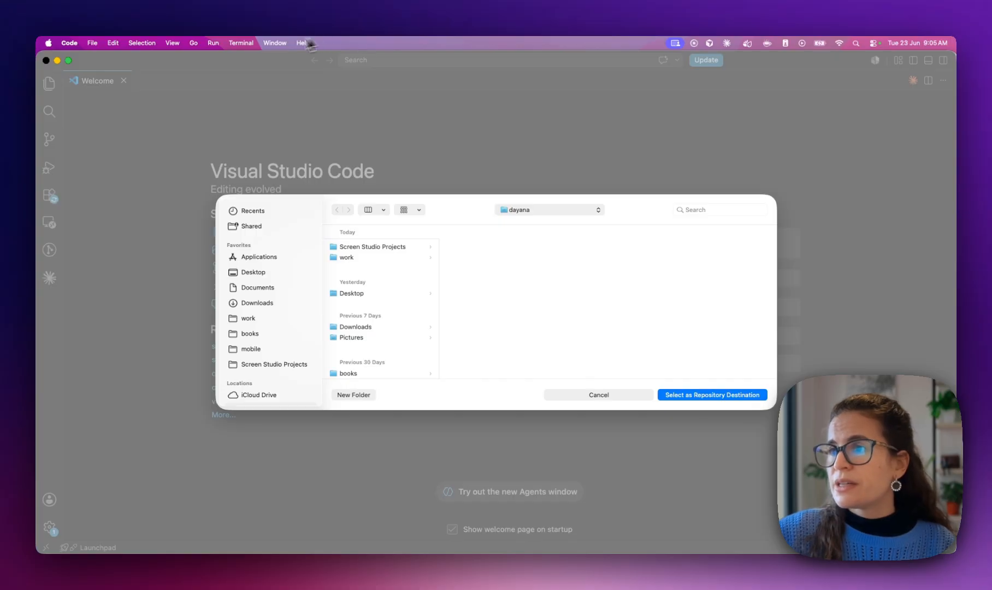
{"action": "left_click", "coordinate": [254, 273]}
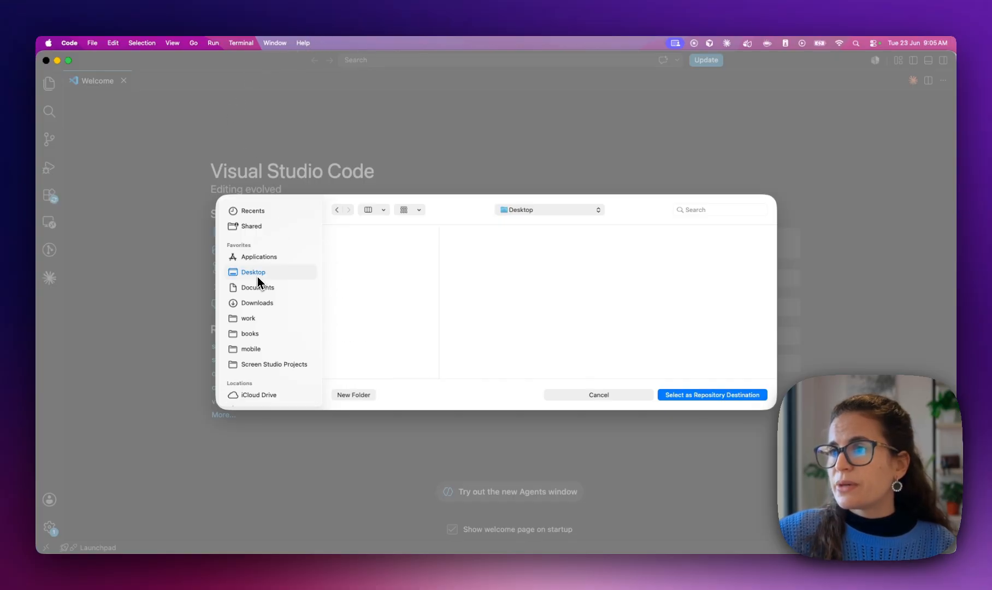
{"action": "left_click", "coordinate": [710, 395]}
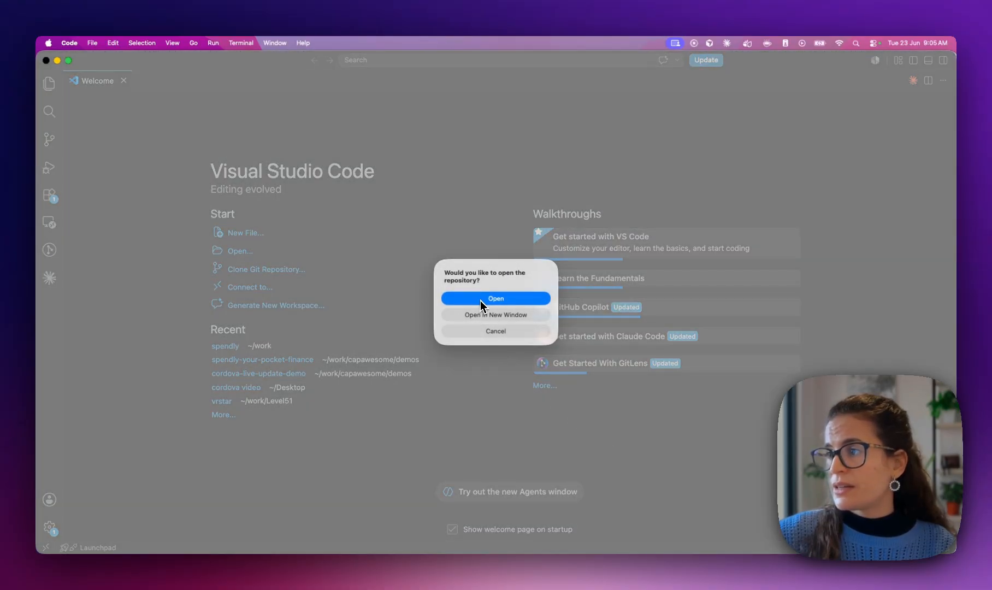
{"action": "left_click", "coordinate": [481, 299]}
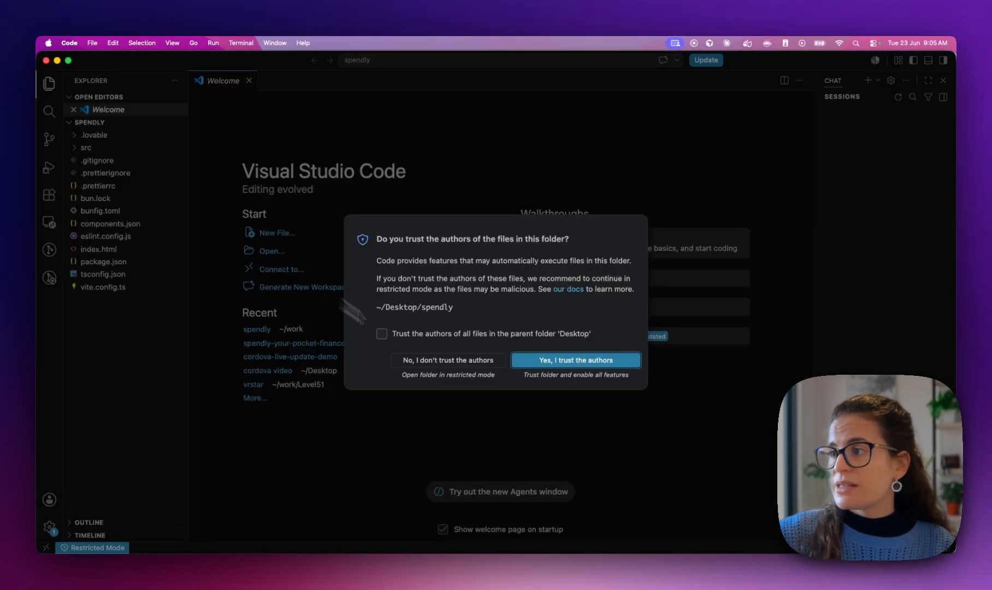
Trust the project's authors, close GitHub's clone options, and move the editor window to Desktop 10
{"action": "left_click", "coordinate": [567, 365]}
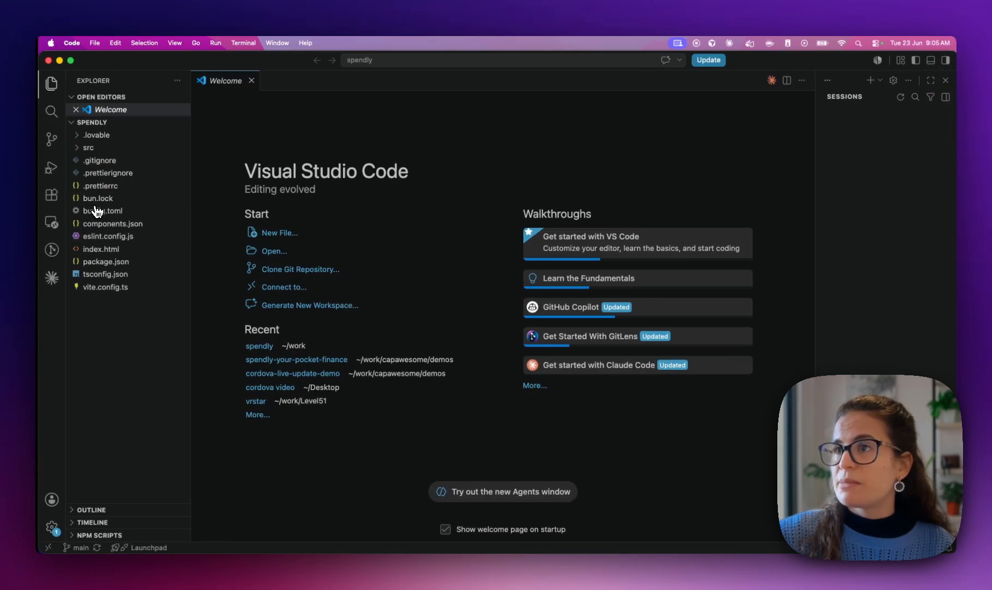
{"action": "key", "text": "ctrl+Right"}
{"action": "key", "text": "ctrl+Left"}
{"action": "key", "text": "ctrl+Up"}
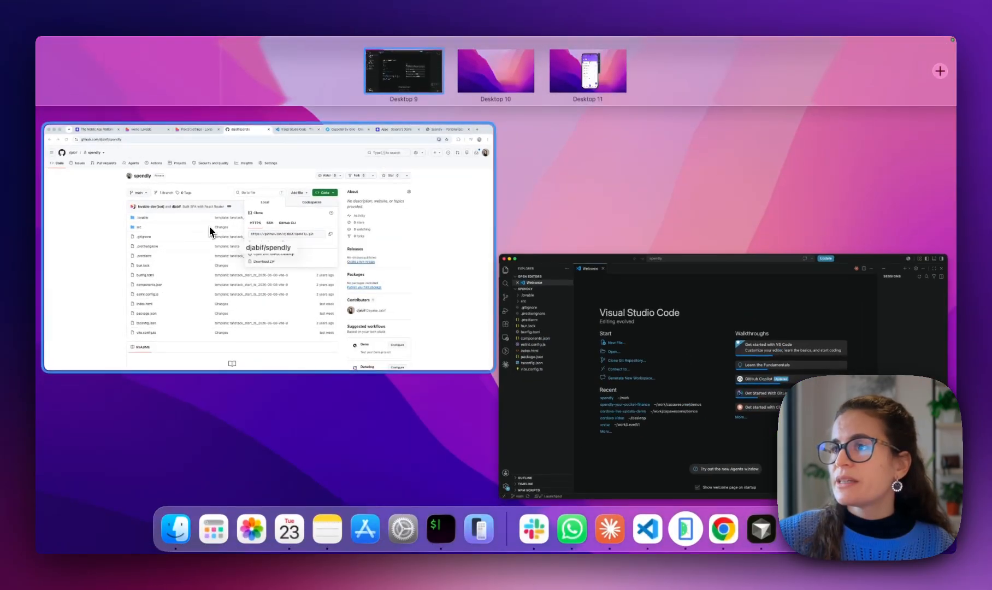
{"action": "left_click", "coordinate": [208, 224]}
{"action": "left_click", "coordinate": [100, 316]}
{"action": "key", "text": "ctrl+Up"}
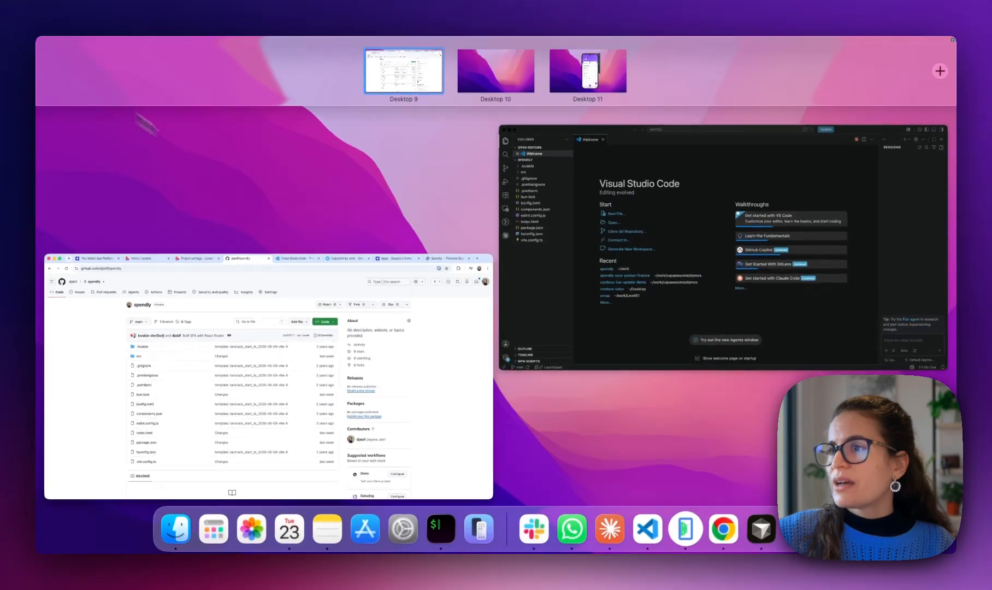
{"action": "left_click_drag", "start_coordinate": [562, 277], "coordinate": [476, 67]}
{"action": "left_click", "coordinate": [398, 276]}
{"action": "key", "text": "ctrl+Right"}
Close the Welcome tab, expand src, and open an integrated terminal in the spendly folder
{"action": "left_click", "coordinate": [249, 80]}
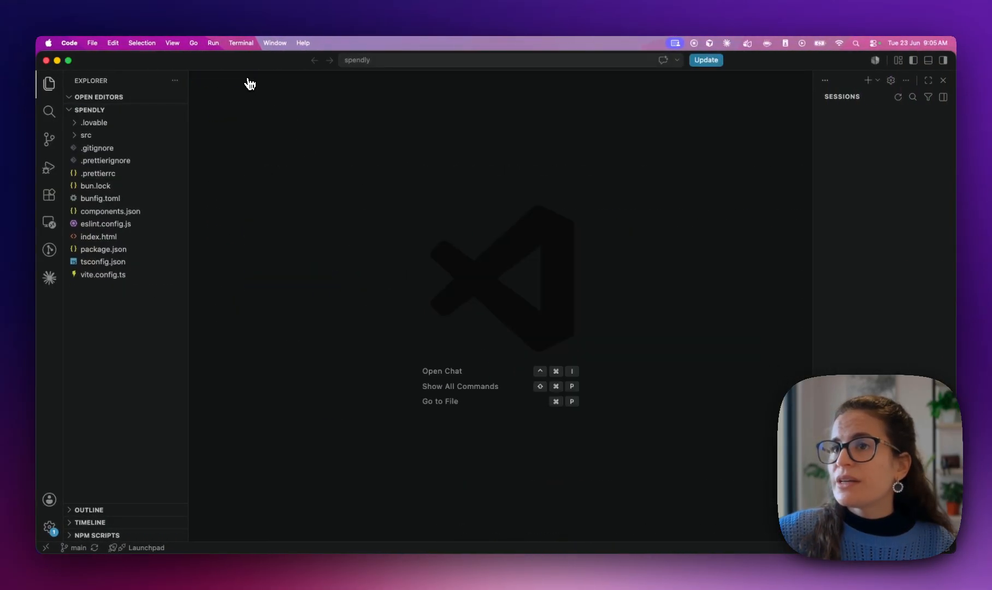
{"action": "left_click", "coordinate": [106, 134]}
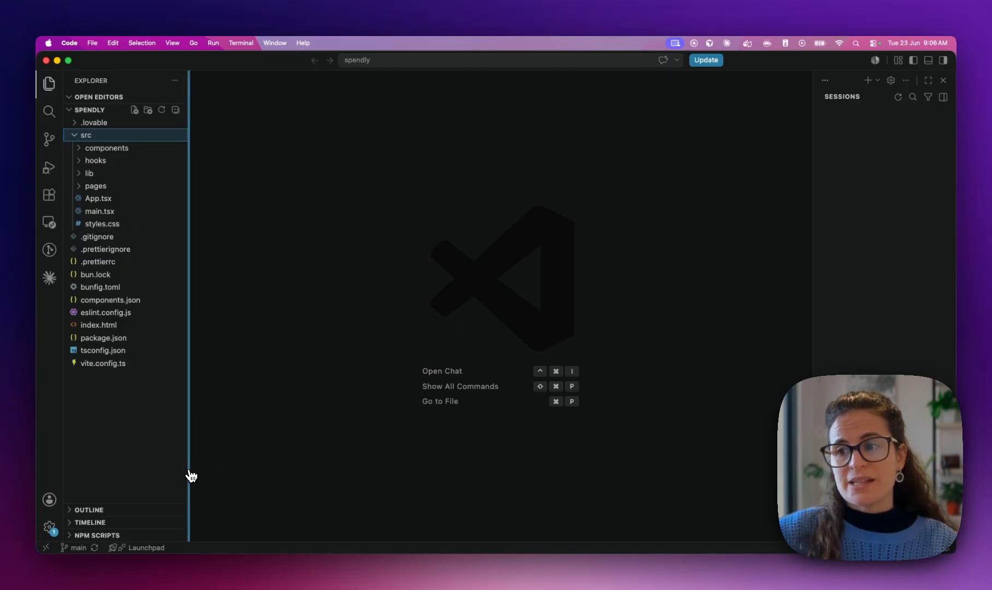
{"action": "left_click", "coordinate": [242, 476]}
{"action": "key", "text": "ctrl+grave"}
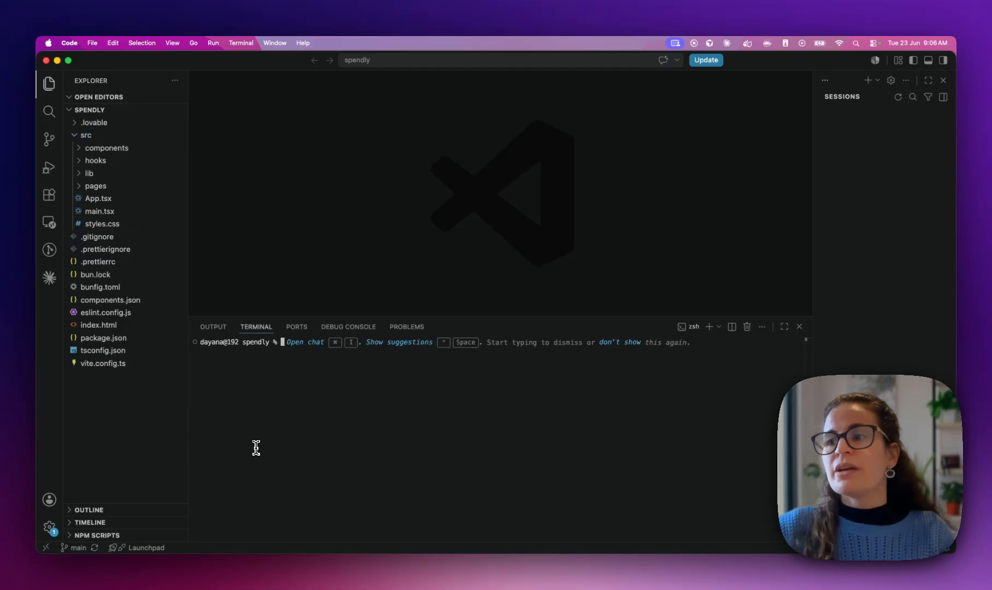
Review the dependencies listed in the spendly project's package.json
{"action": "left_click", "coordinate": [89, 341]}
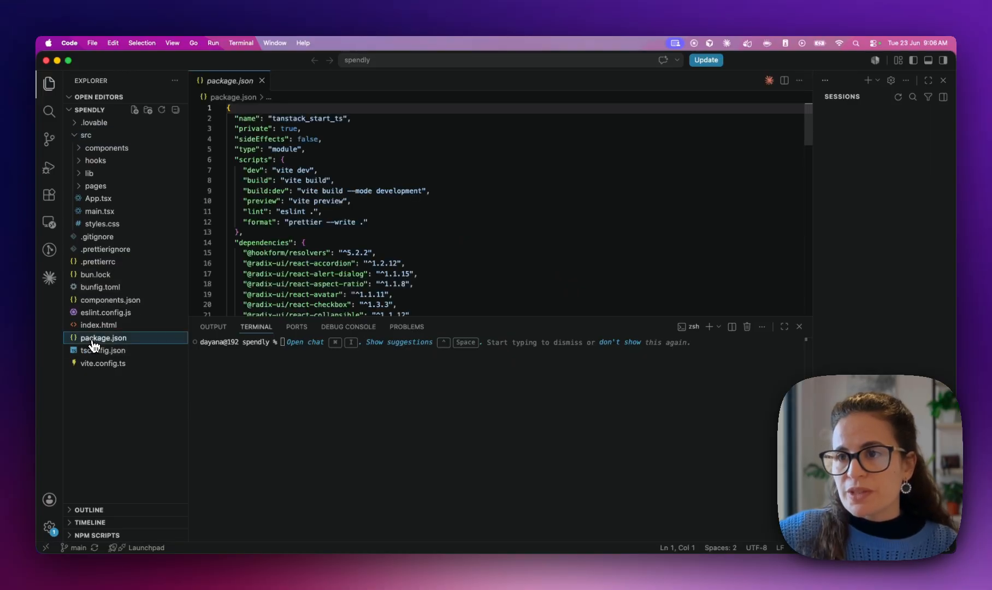
{"action": "scroll", "coordinate": [340, 242], "scroll_direction": "down", "scroll_amount": 2}
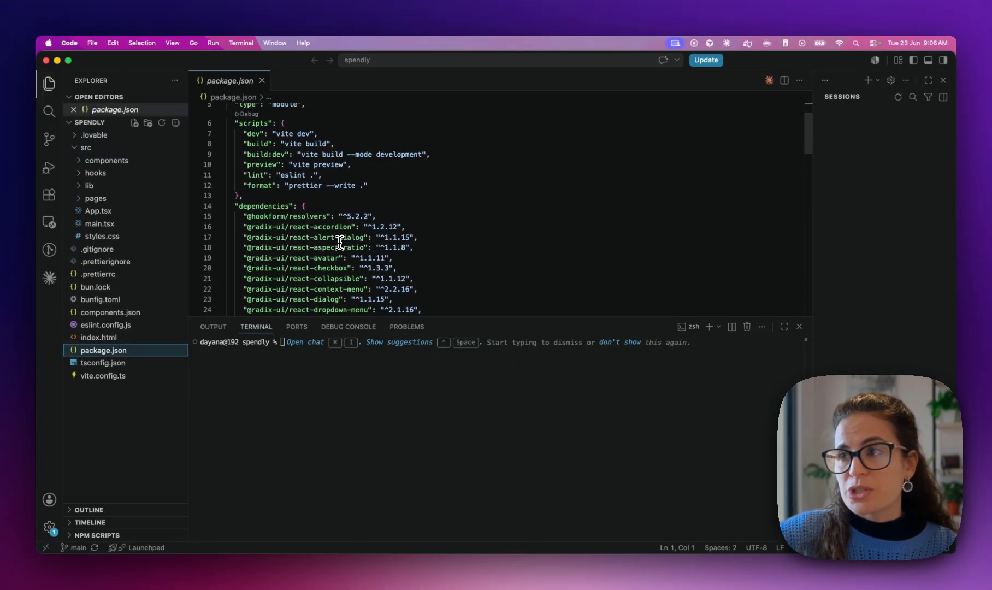
{"action": "left_click_drag", "start_coordinate": [235, 206], "coordinate": [321, 206]}
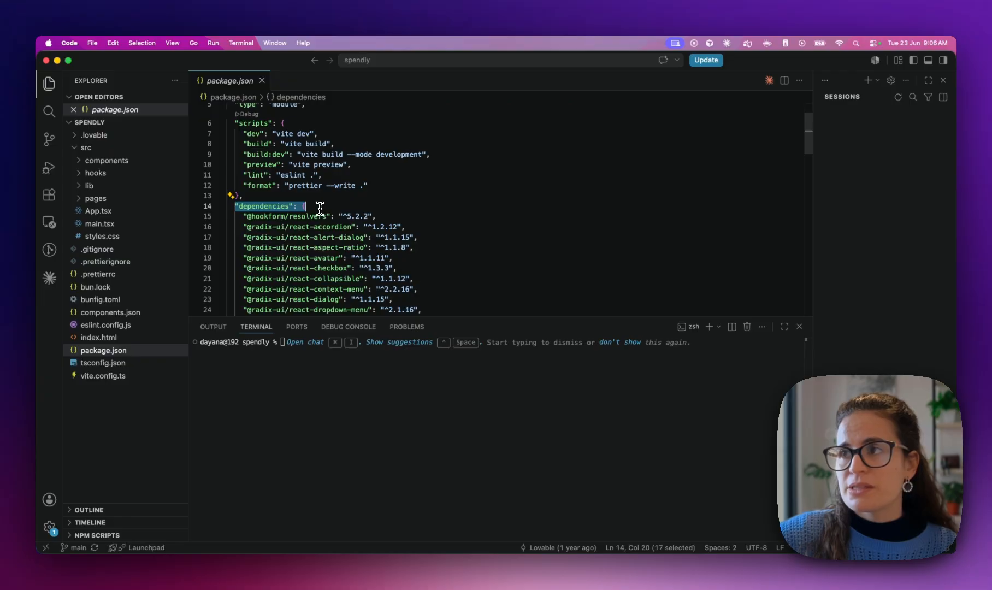
{"action": "scroll", "coordinate": [319, 208], "scroll_direction": "down", "scroll_amount": 5}
{"action": "scroll", "coordinate": [321, 207], "scroll_direction": "down", "scroll_amount": 15}
{"action": "scroll", "coordinate": [320, 207], "scroll_direction": "up", "scroll_amount": 20}
Run npm install in the terminal, installing 335 packages, then check the node_modules folder
{"action": "left_click", "coordinate": [302, 370]}
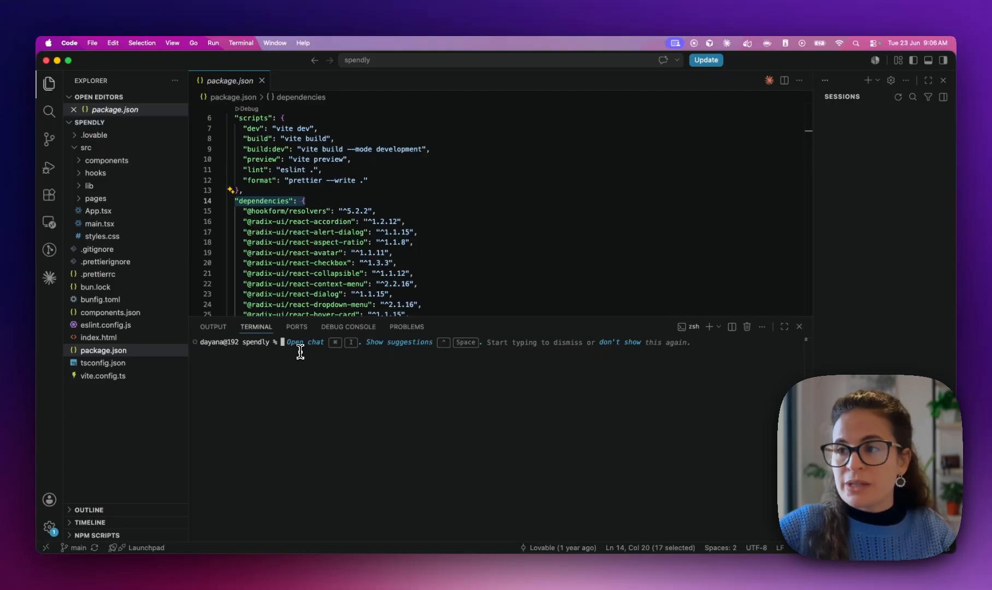
{"action": "type", "text": "npm install"}
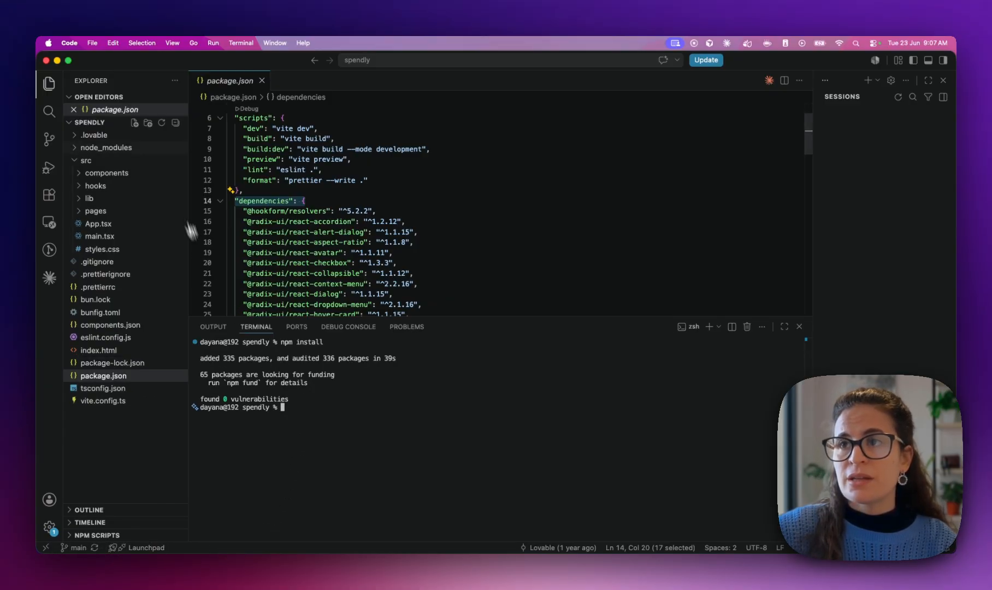
{"action": "left_click", "coordinate": [116, 153]}
{"action": "scroll", "coordinate": [77, 355], "scroll_direction": "down", "scroll_amount": 10}
{"action": "scroll", "coordinate": [70, 396], "scroll_direction": "up", "scroll_amount": 10}
{"action": "left_click", "coordinate": [83, 152]}
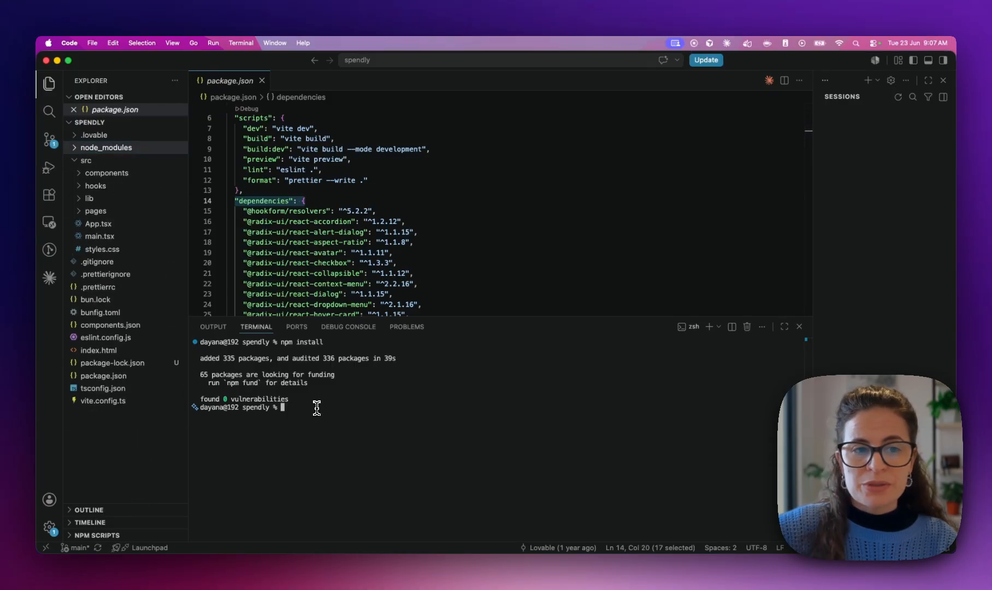
Run npm run dev to start the Vite dev server at localhost:8080
{"action": "type", "text": "npm "}
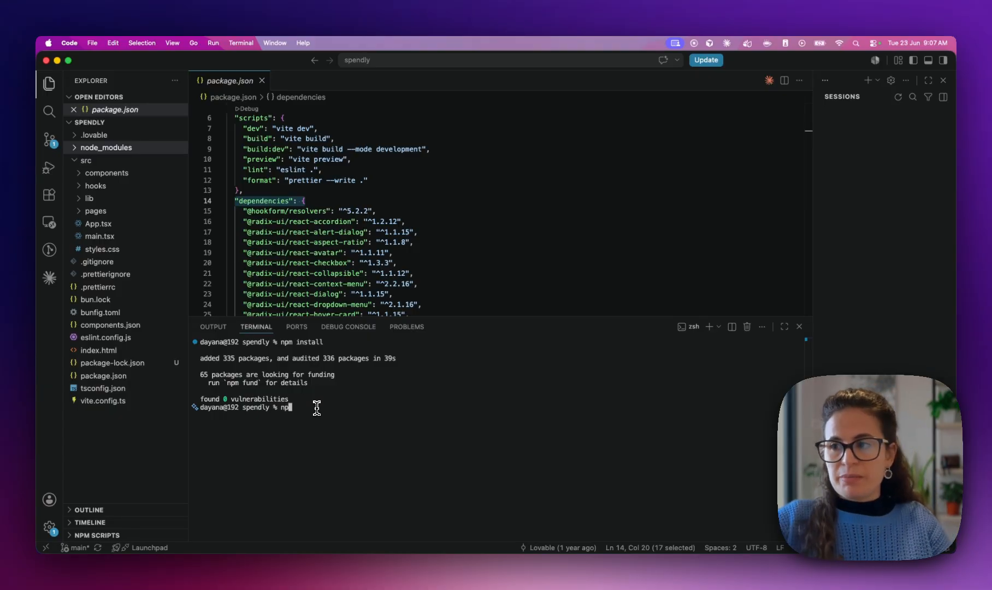
{"action": "type", "text": "run dev"}
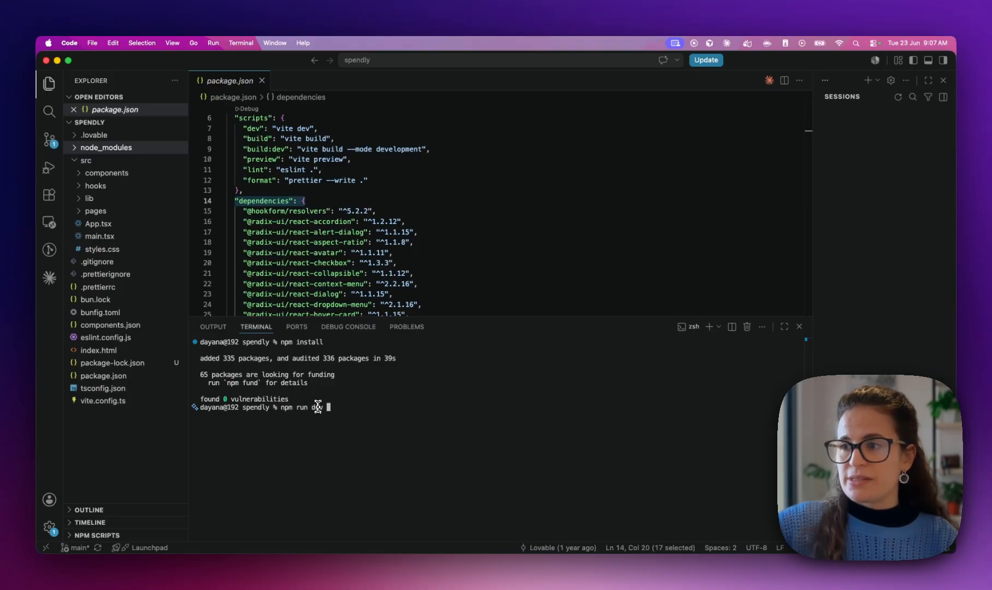
{"action": "scroll", "coordinate": [281, 179], "scroll_direction": "up", "scroll_amount": 2}
{"action": "double_click", "coordinate": [253, 179]}
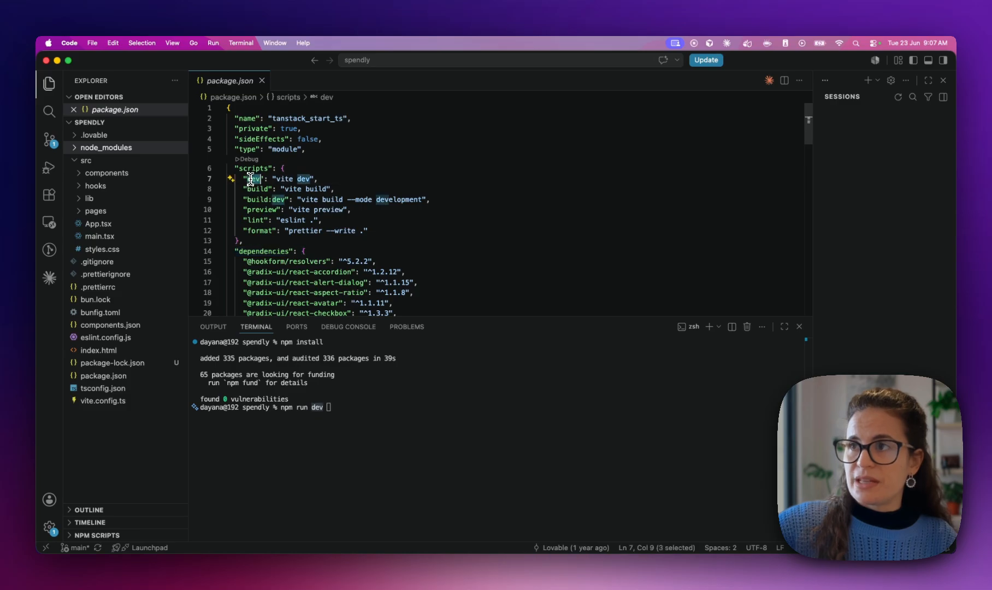
{"action": "left_click", "coordinate": [253, 178]}
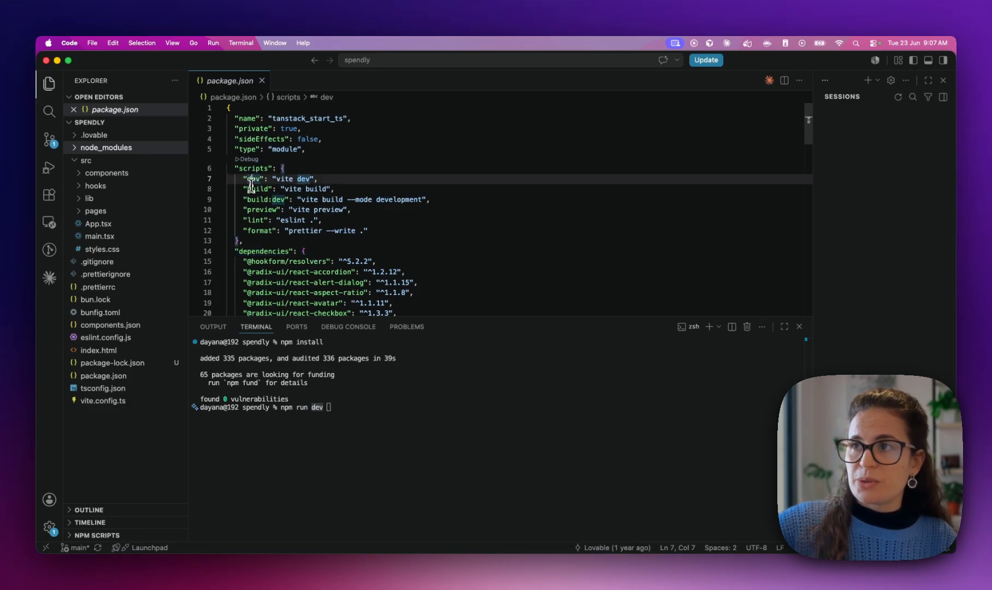
{"action": "left_click", "coordinate": [374, 230]}
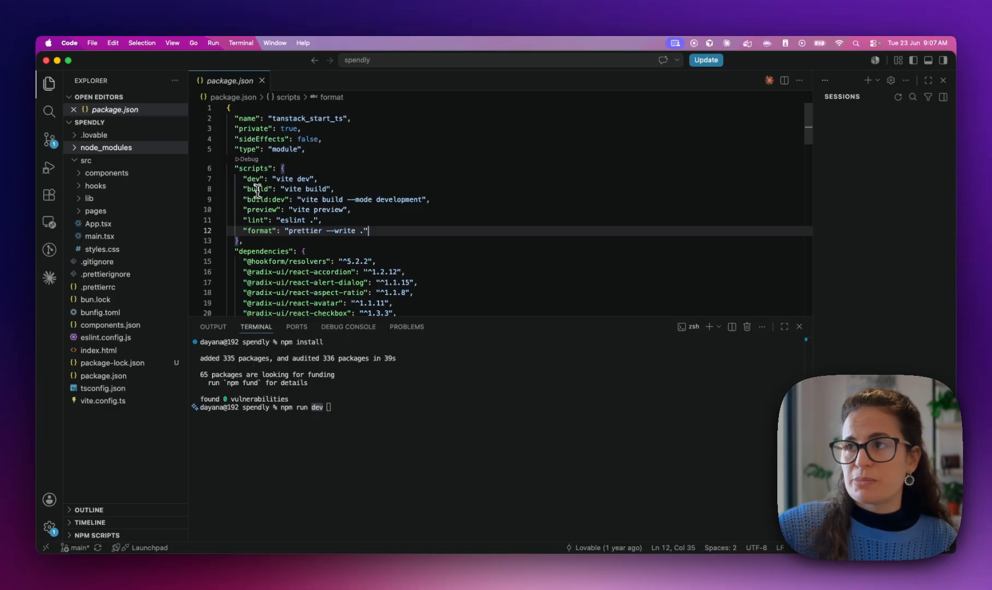
{"action": "left_click", "coordinate": [288, 261]}
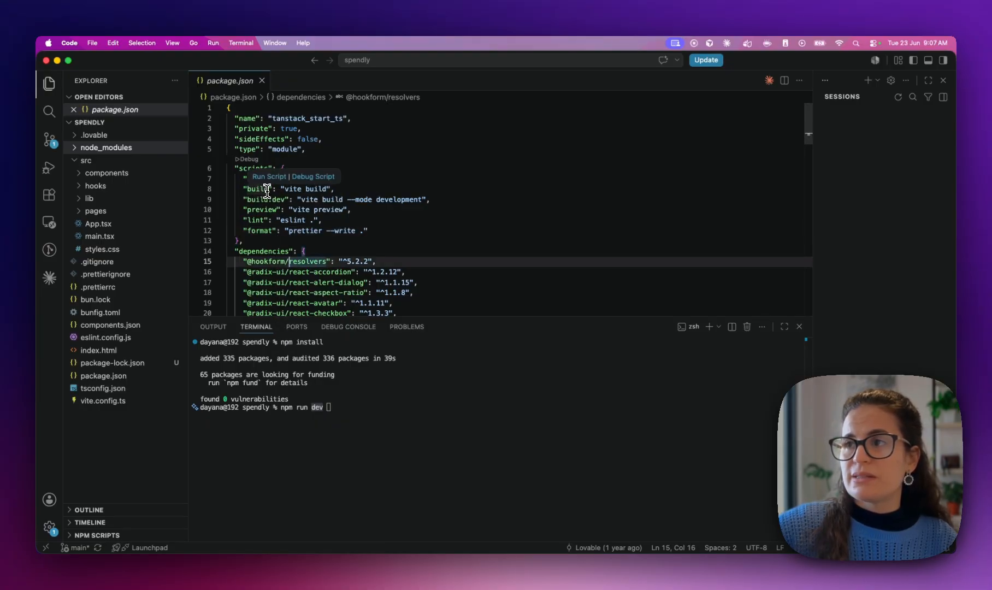
{"action": "left_click", "coordinate": [337, 405]}
{"action": "key", "text": "Return"}
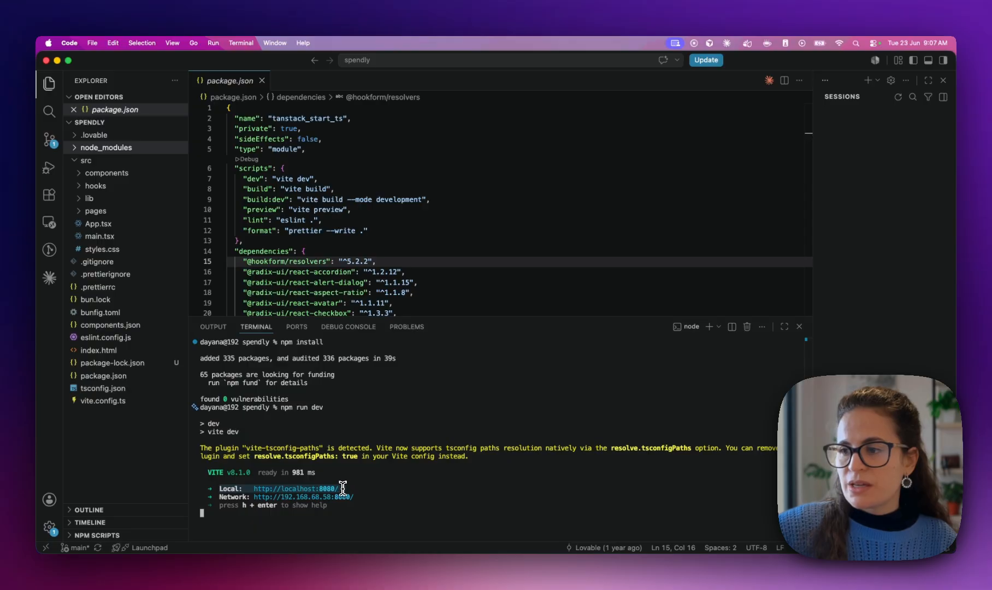
Copy the localhost:8080 address and switch over to the browser desktop
{"action": "right_click", "coordinate": [270, 488]}
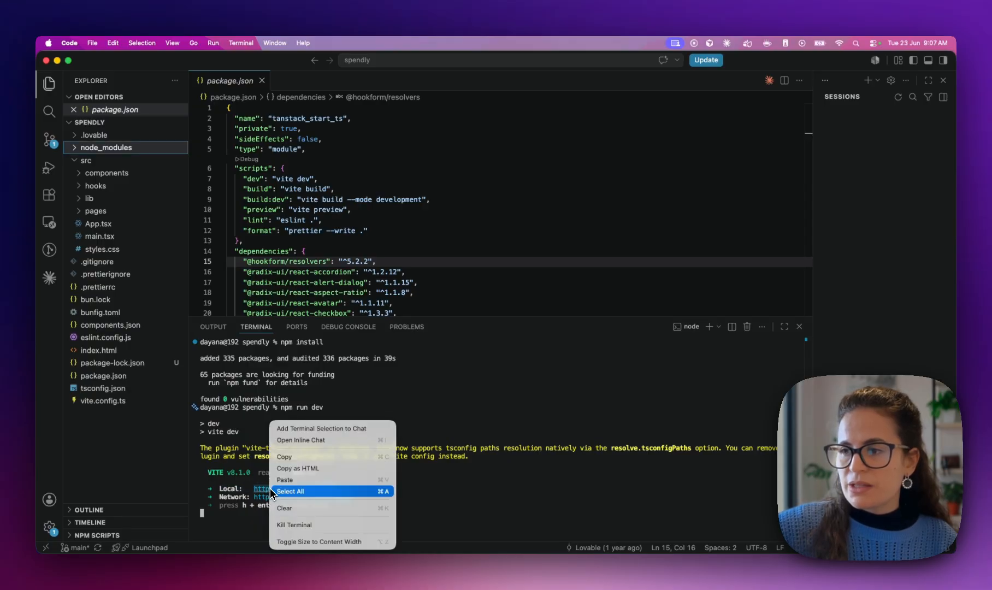
{"action": "left_click", "coordinate": [290, 467]}
{"action": "mouse_move", "coordinate": [360, 553]}
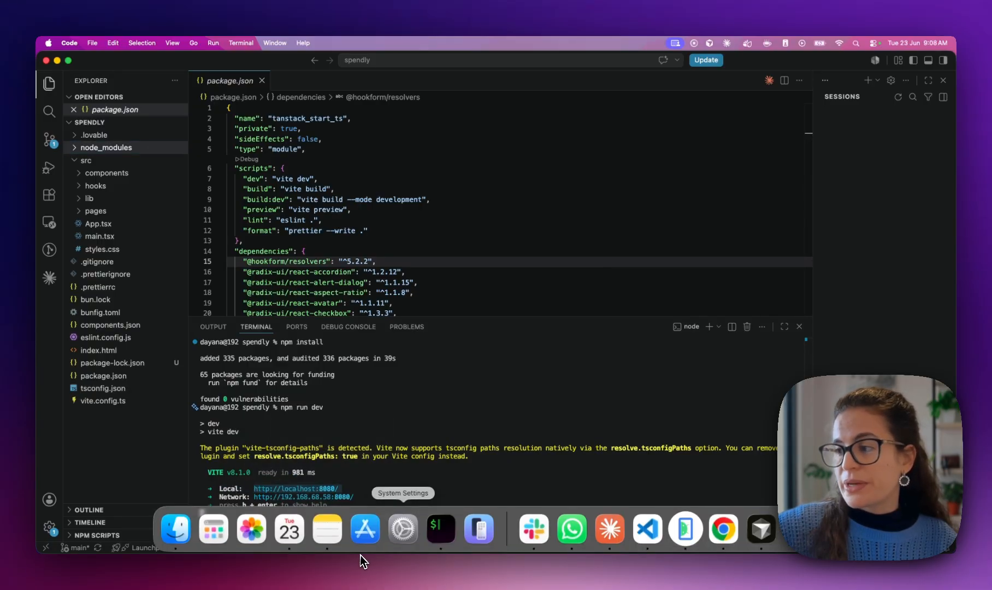
{"action": "left_click", "coordinate": [683, 532]}
{"action": "key", "text": "ctrl+Left"}
{"action": "key", "text": "ctrl+Left"}
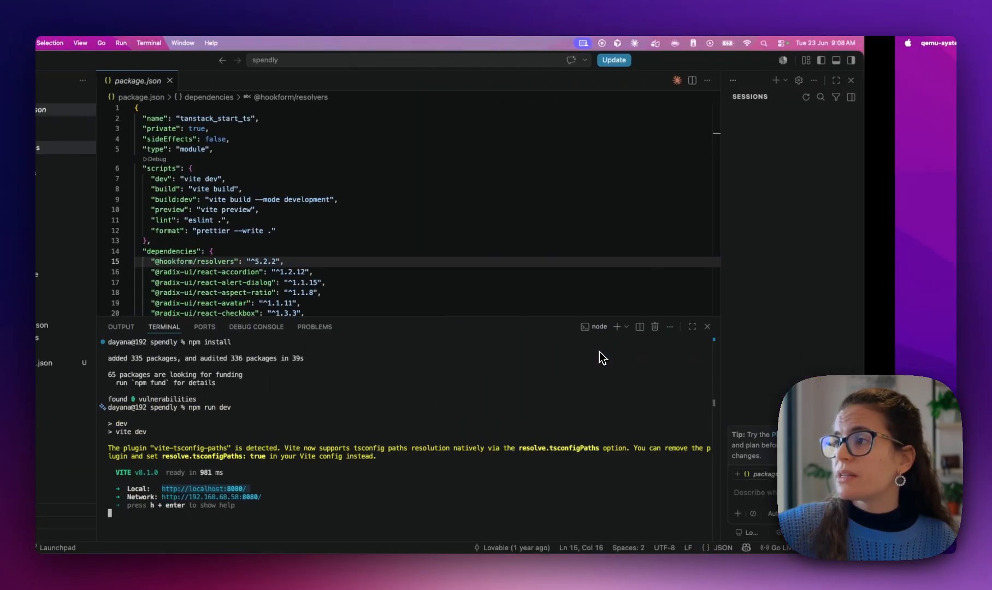
Load the Spendly app at localhost:8080 in a new tab and browse its Transactions, Stats and Settings pages
{"action": "left_click", "coordinate": [926, 61]}
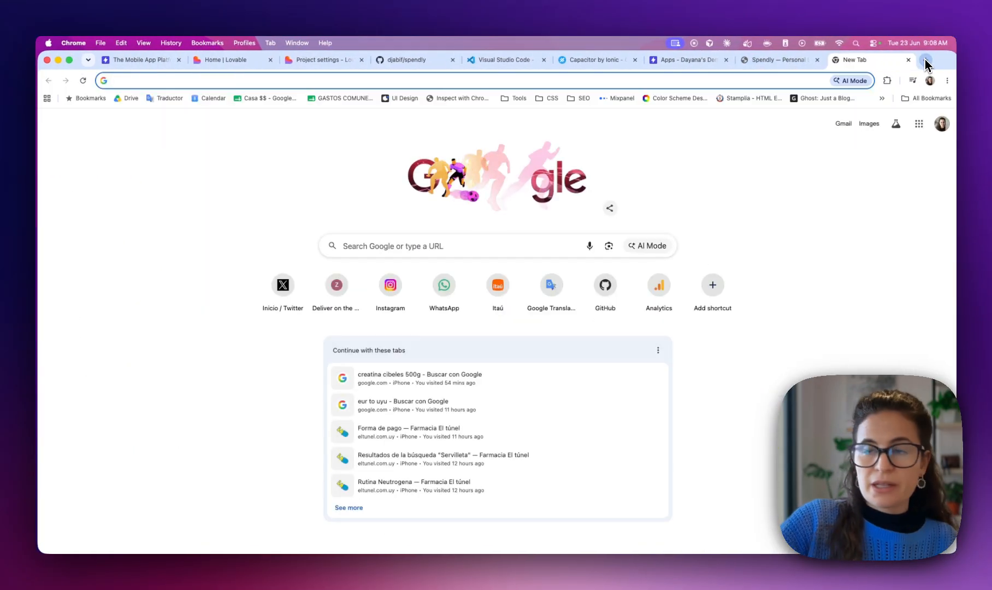
{"action": "type", "text": "localhost:8080"}
{"action": "key", "text": "Return"}
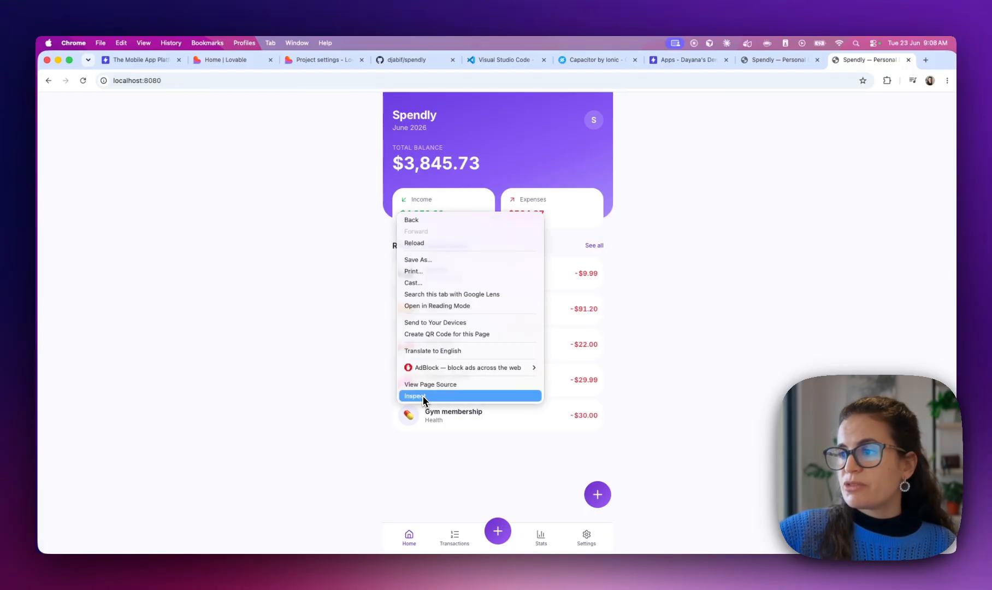
{"action": "left_click", "coordinate": [415, 395]}
{"action": "left_click_drag", "start_coordinate": [647, 227], "coordinate": [544, 222]}
{"action": "left_click", "coordinate": [949, 99]}
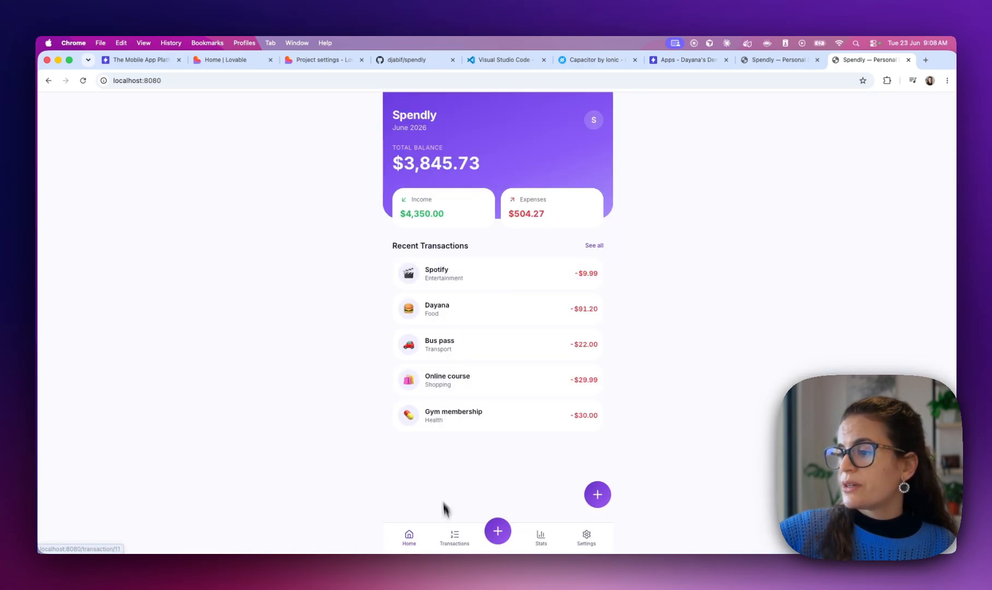
{"action": "left_click", "coordinate": [454, 536]}
{"action": "left_click", "coordinate": [540, 537]}
{"action": "left_click", "coordinate": [582, 538]}
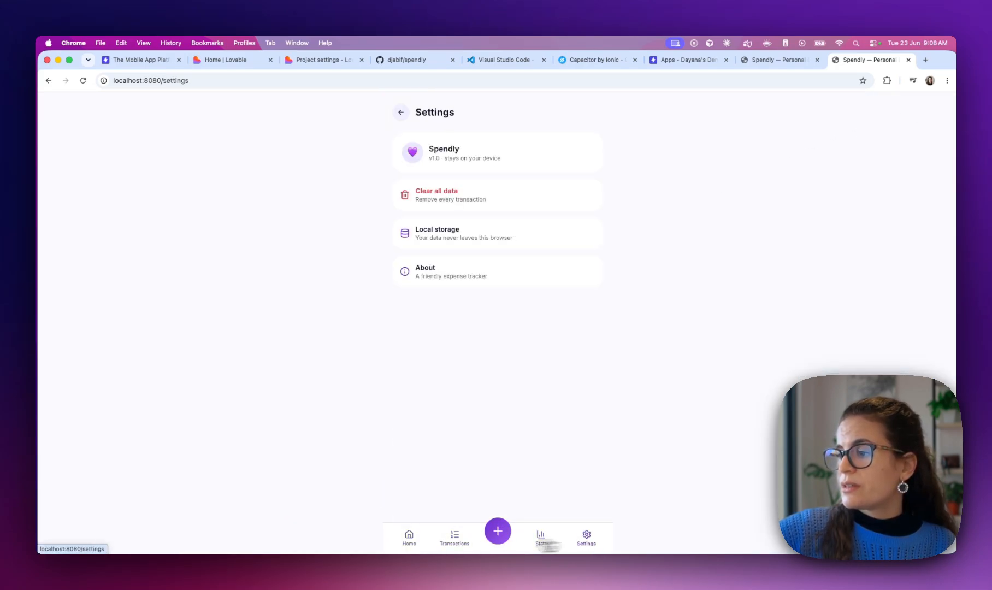
{"action": "left_click", "coordinate": [411, 538]}
Add a $10.00 Health expense named 'jjajaj' and switch to the Android emulator
{"action": "left_click", "coordinate": [498, 531]}
{"action": "left_click", "coordinate": [427, 243]}
{"action": "type", "text": "jjajaj"}
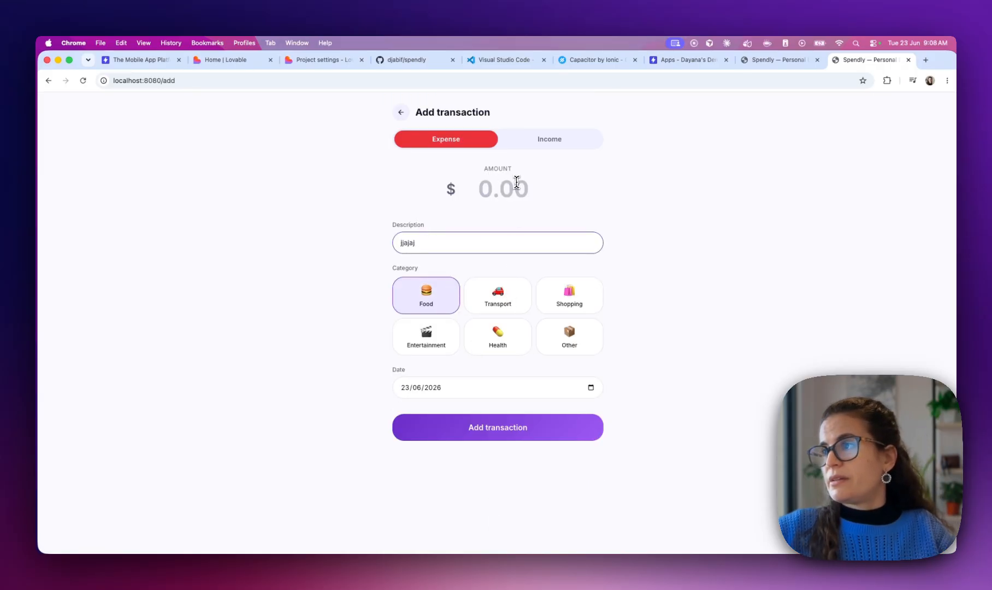
{"action": "left_click", "coordinate": [513, 185]}
{"action": "type", "text": "dsds"}
{"action": "left_click", "coordinate": [498, 295]}
{"action": "left_click", "coordinate": [498, 336]}
{"action": "left_click", "coordinate": [498, 431]}
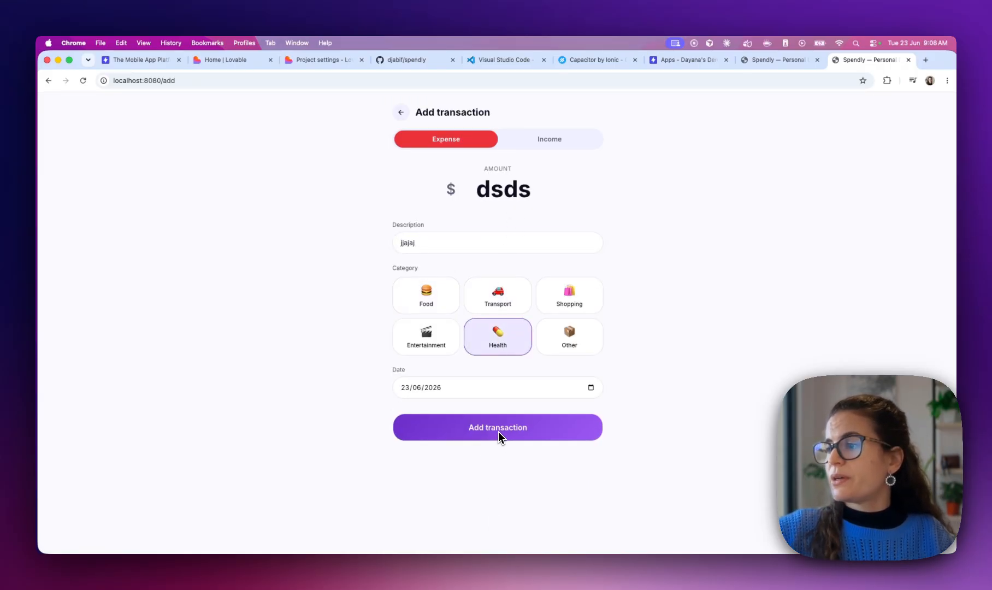
{"action": "double_click", "coordinate": [503, 189]}
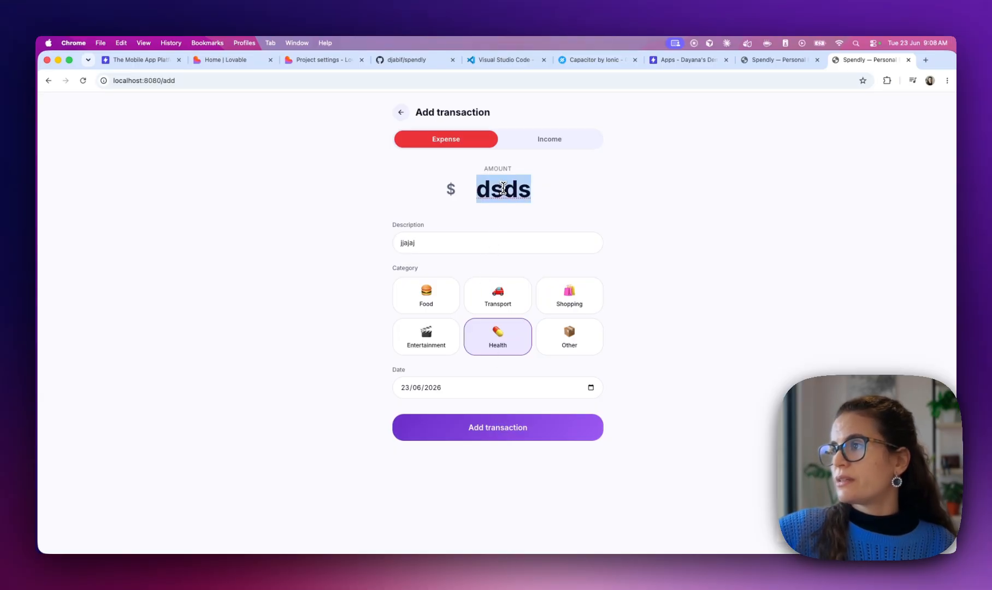
{"action": "type", "text": "10"}
{"action": "left_click", "coordinate": [486, 432]}
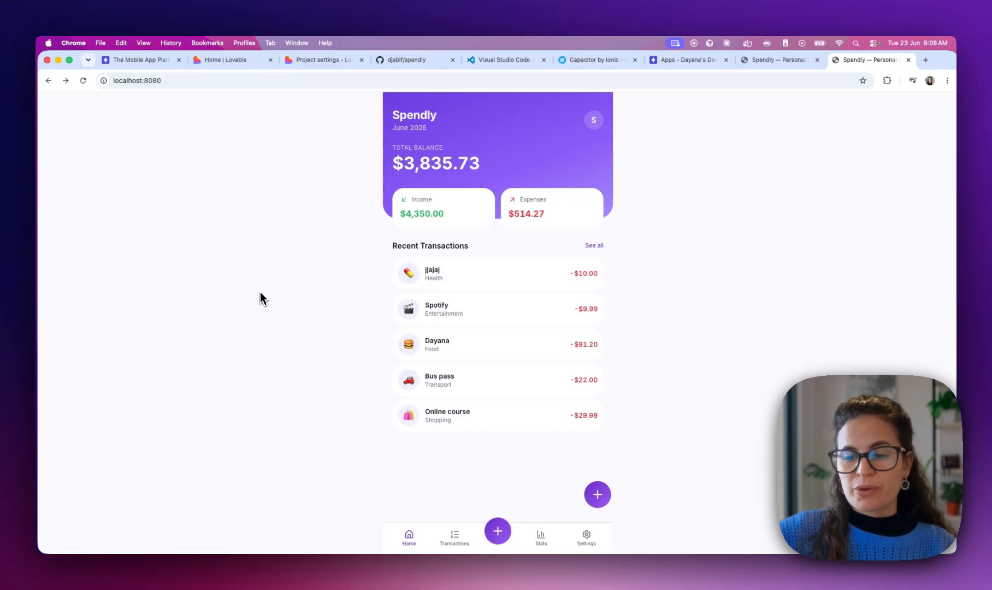
{"action": "key", "text": "ctrl+Right"}
{"action": "key", "text": "ctrl+Right"}
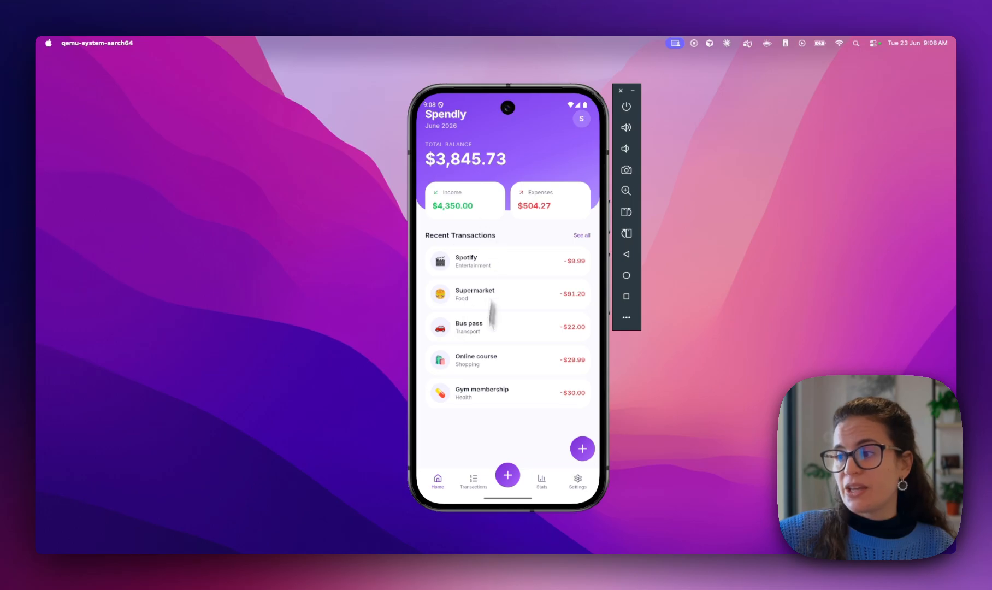
Switch desktops from the emulator back through Chrome to full-screen VS Code
{"action": "key", "text": "ctrl+Left"}
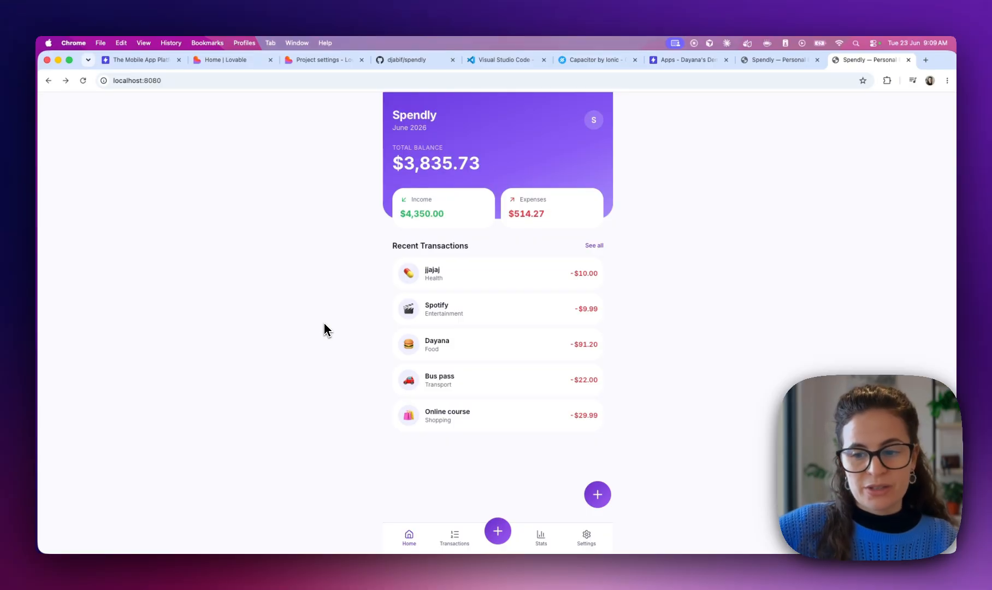
{"action": "key", "text": "ctrl+Right"}
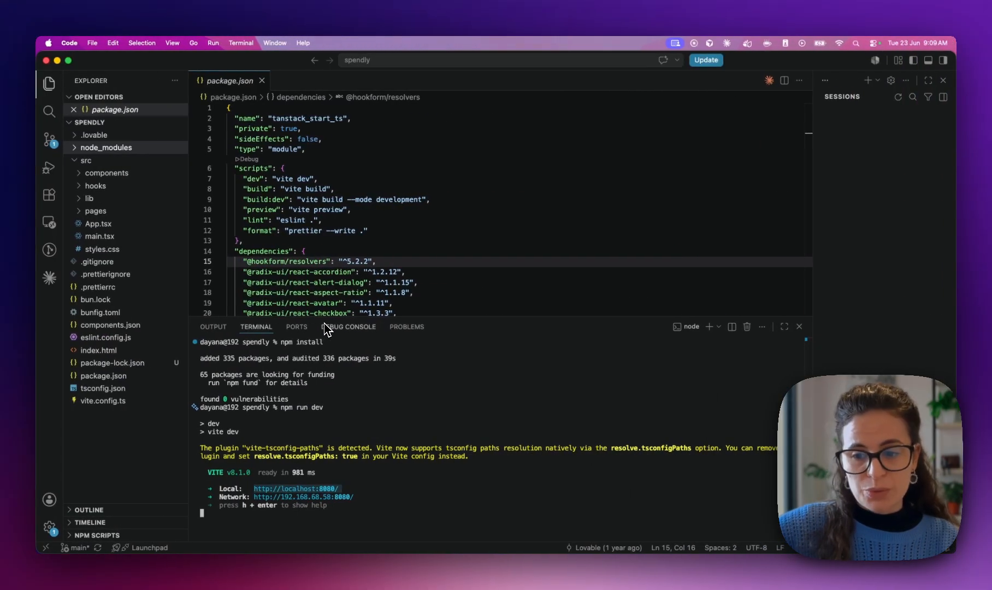
Review the Installing Capacitor guide in Chrome, then stop the Vite dev server with Ctrl+C
{"action": "key", "text": "ctrl+Left"}
{"action": "left_click", "coordinate": [604, 64]}
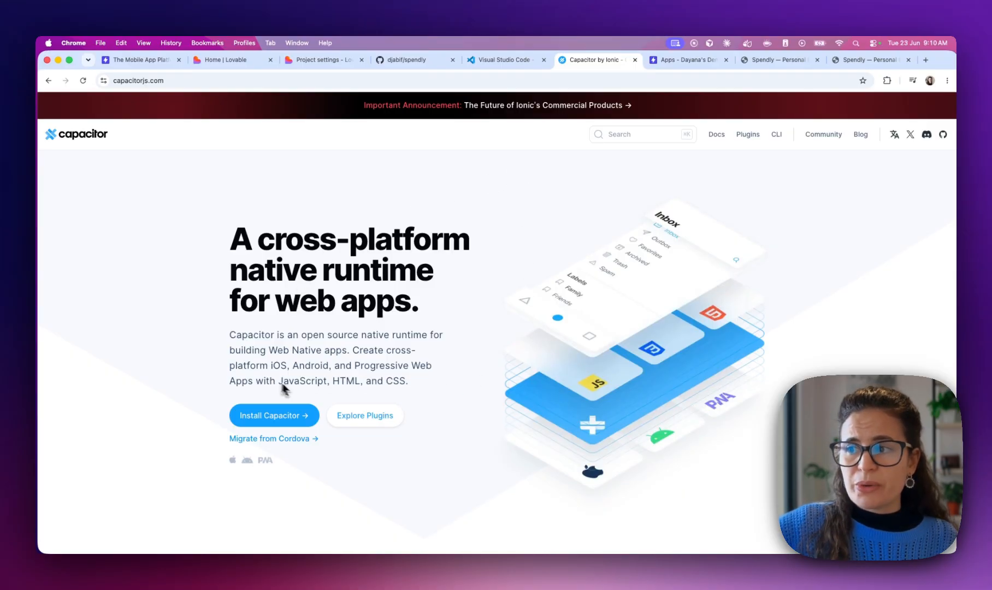
{"action": "left_click", "coordinate": [282, 416]}
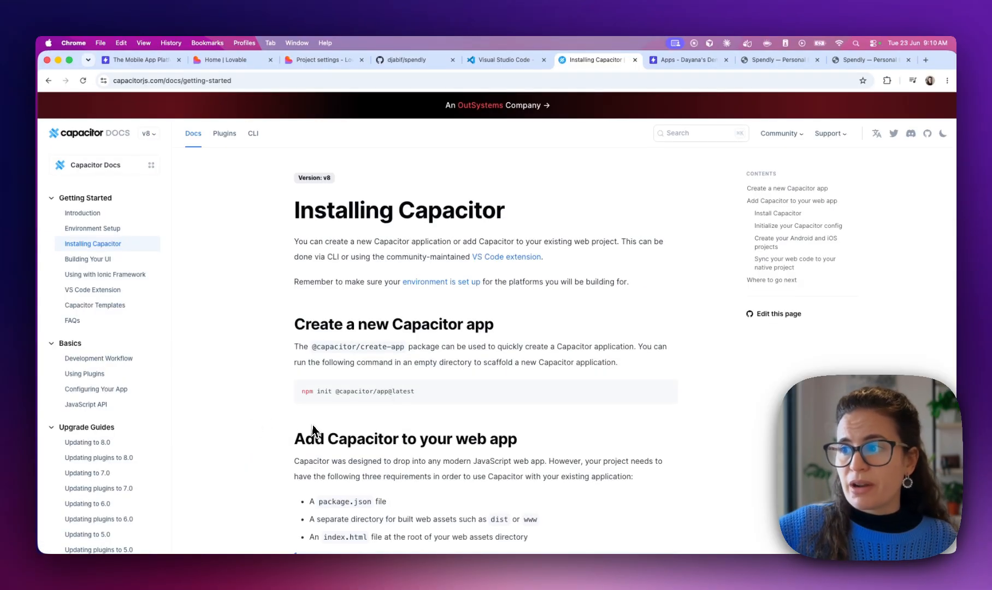
{"action": "scroll", "coordinate": [312, 425], "scroll_direction": "down", "scroll_amount": 3}
{"action": "key", "text": "ctrl+Right"}
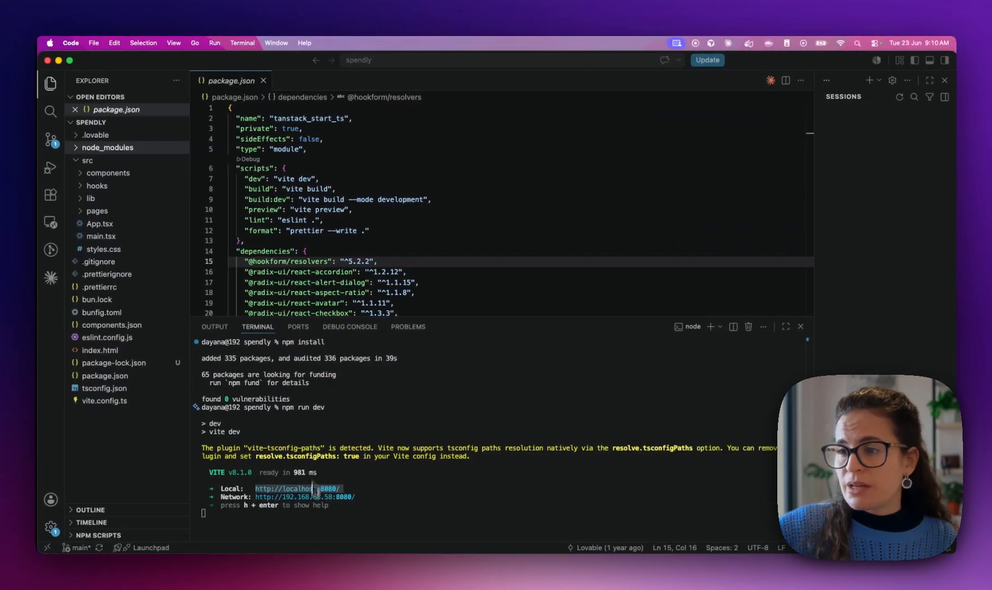
{"action": "key", "text": "ctrl+c"}
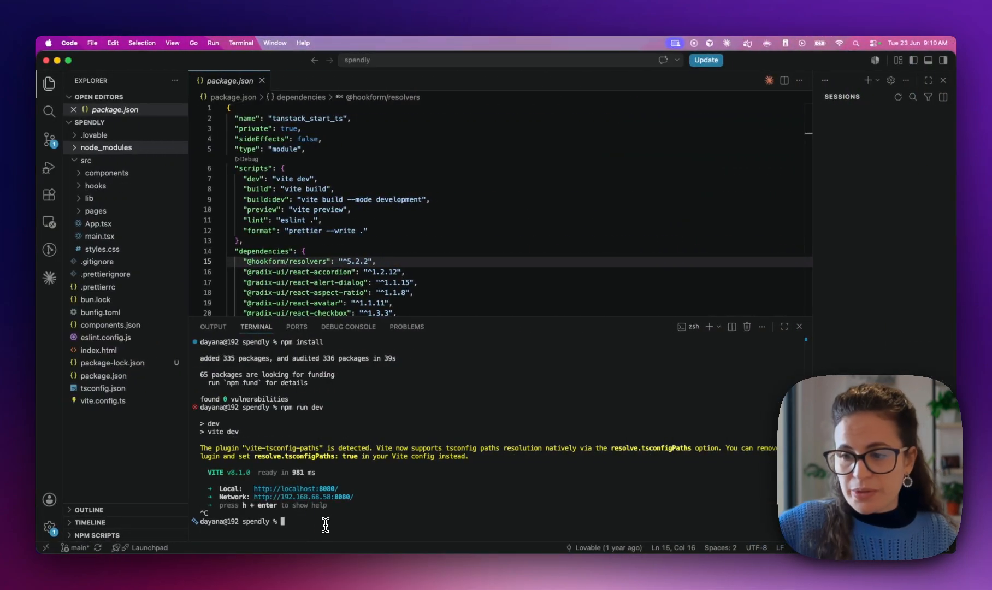
{"action": "type", "text": "clear"}
{"action": "key", "text": "Return"}
{"action": "type", "text": "npm i"}
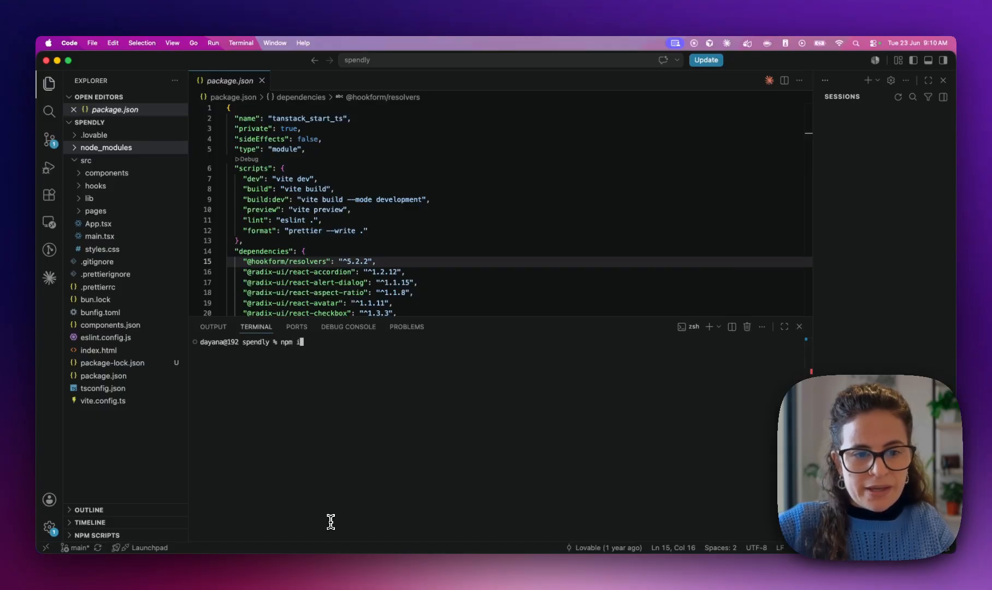
{"action": "type", "text": "nstall @capacitor/core and"}
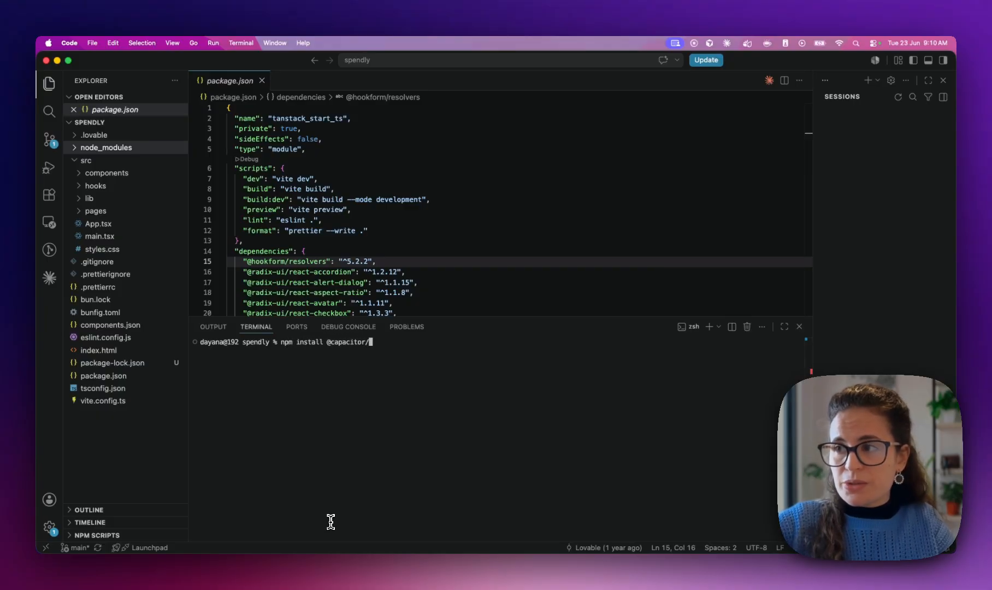
{"action": "key", "text": "BackSpace"}
{"action": "key", "text": "BackSpace"}
{"action": "key", "text": "BackSpace"}
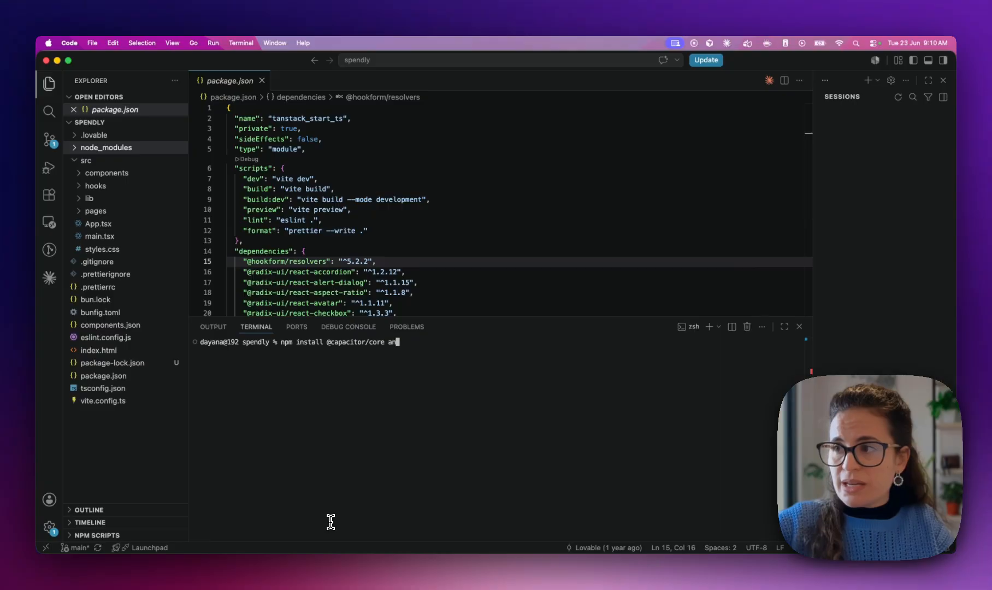
{"action": "type", "text": "@capaci"}
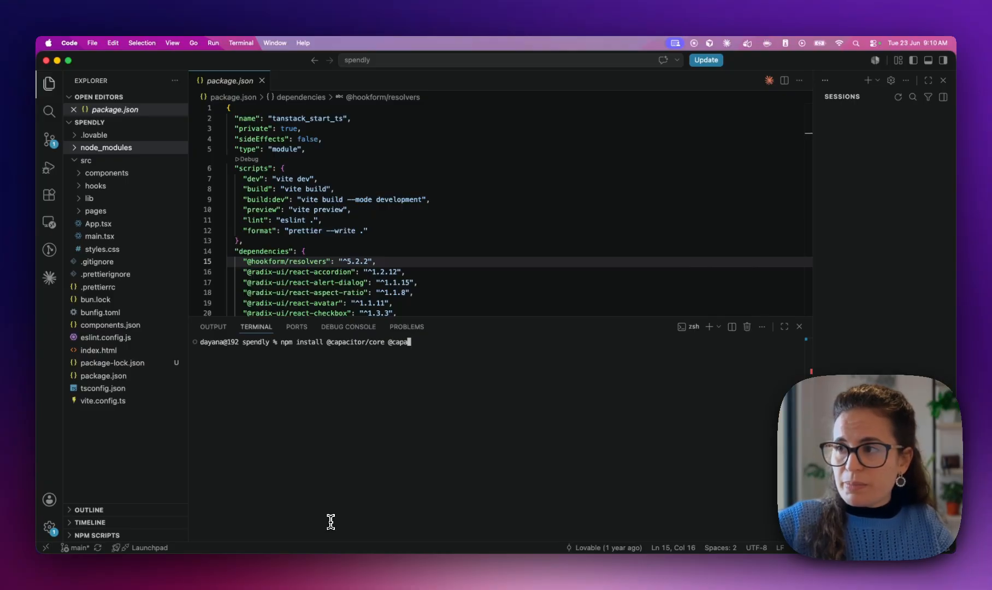
{"action": "type", "text": "tor"}
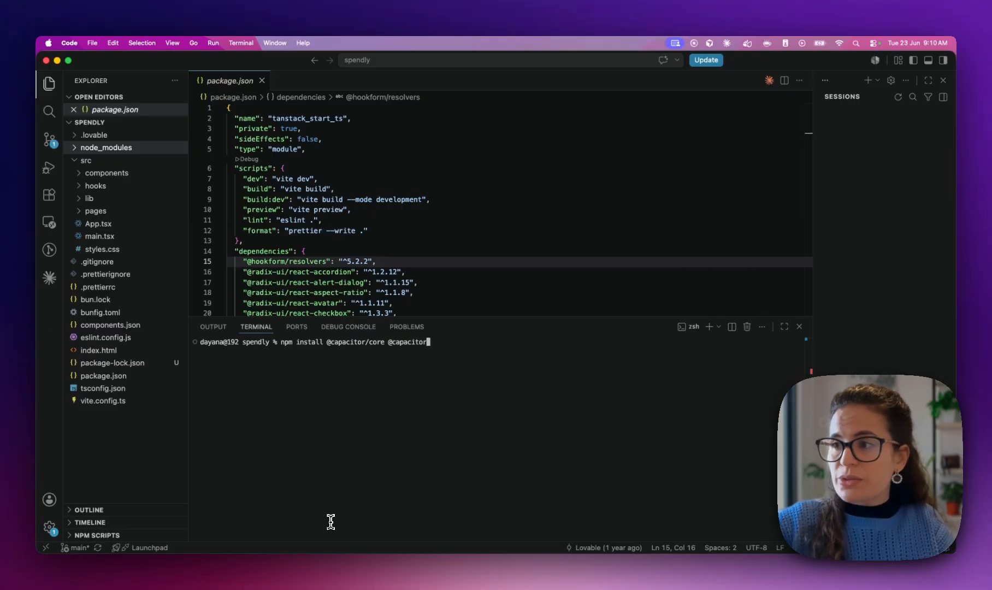
{"action": "type", "text": "/cli"}
{"action": "key", "text": "Return"}
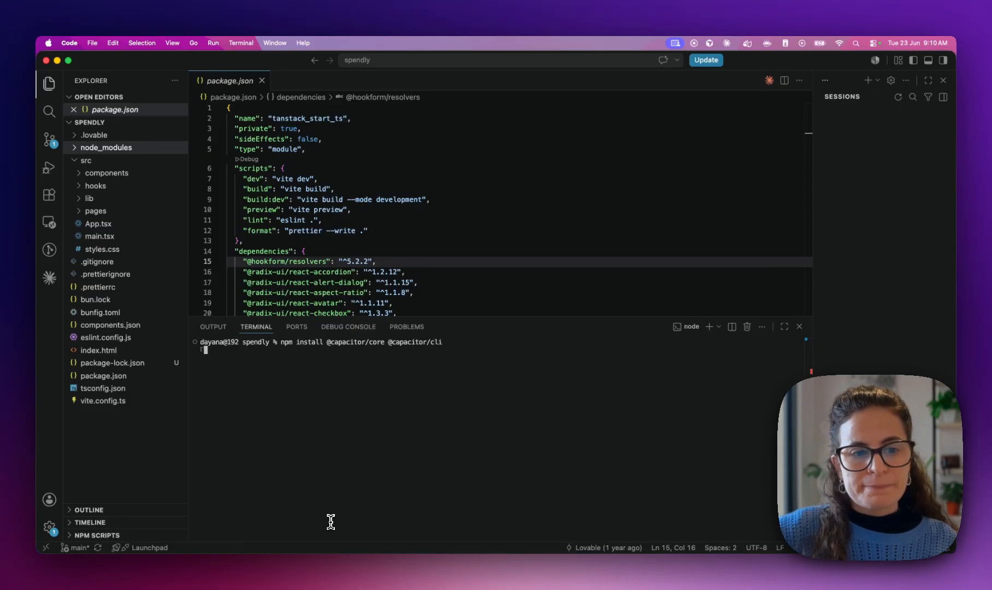
Check the new Capacitor dependencies in package.json and enter npx cap init in the terminal
{"action": "mouse_move", "coordinate": [192, 529]}
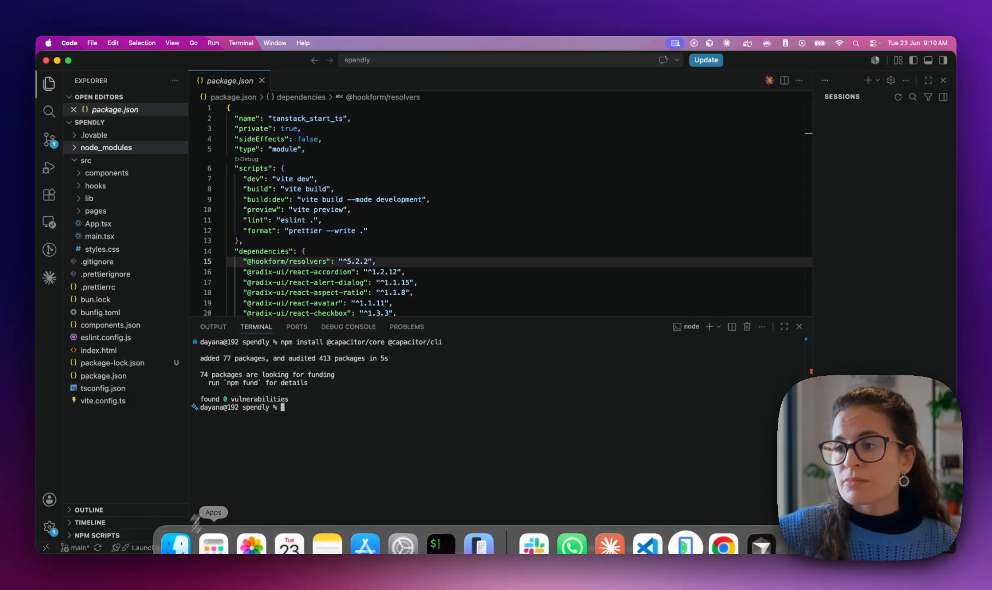
{"action": "left_click_drag", "start_coordinate": [237, 252], "coordinate": [386, 273]}
{"action": "left_click", "coordinate": [385, 273]}
{"action": "left_click", "coordinate": [307, 405]}
{"action": "type", "text": "npx"}
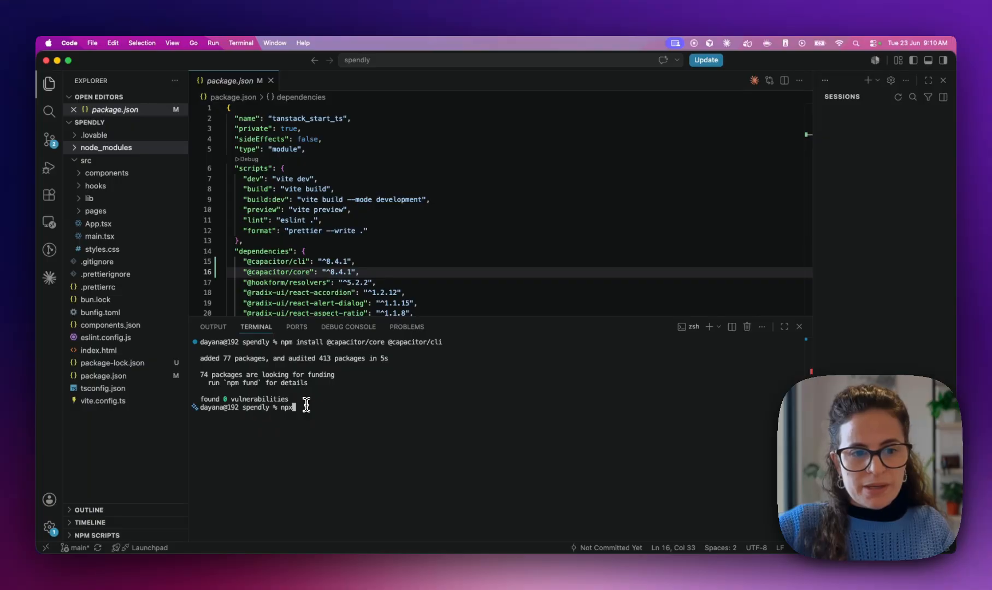
{"action": "type", "text": " cap init"}
Run npx cap init with app name 'Spendly' and package ID 'com.spendly.app'
{"action": "key", "text": "Return"}
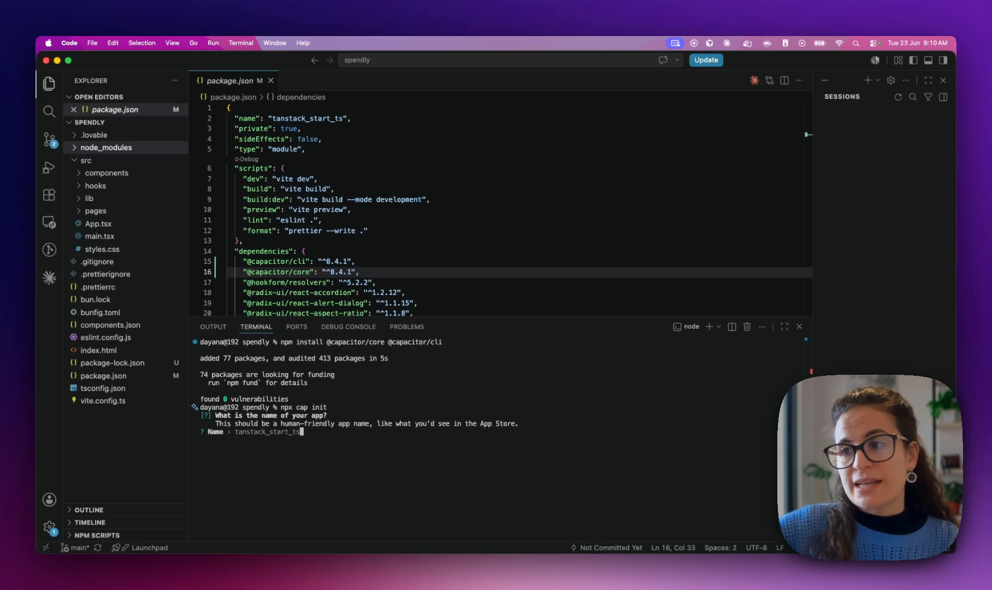
{"action": "type", "text": "Spendly"}
{"action": "key", "text": "Return"}
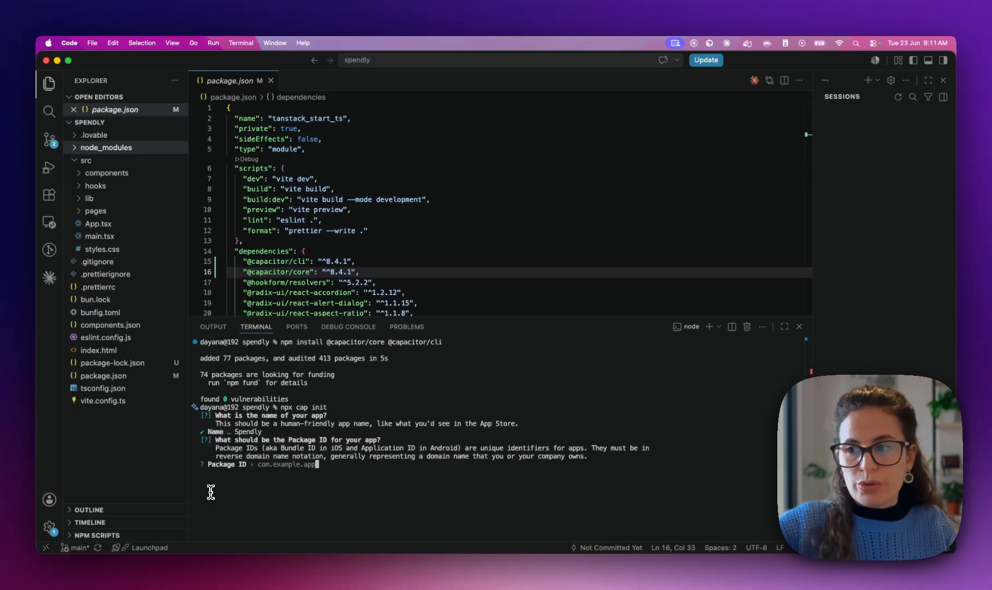
{"action": "type", "text": "com.spendly.app"}
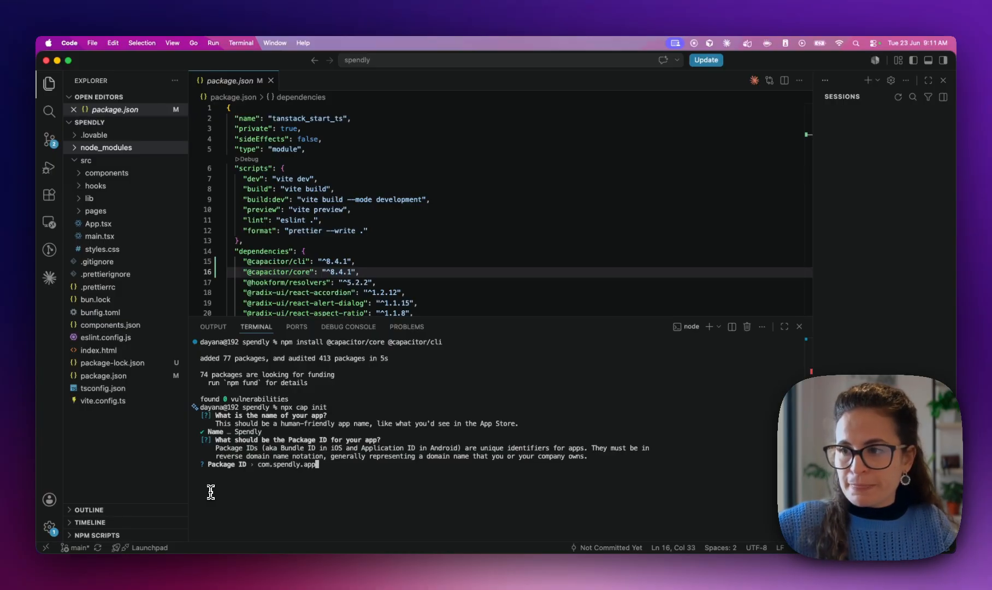
{"action": "key", "text": "Return"}
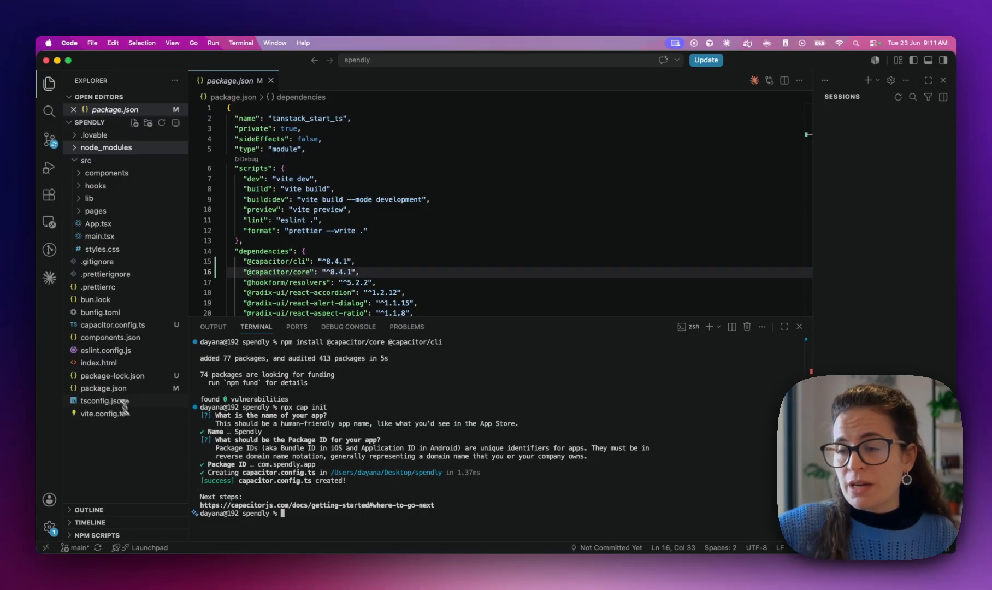
Open capacitor.config.ts, save it with formatting applied, and check that webDir is 'dist'
{"action": "left_click", "coordinate": [133, 325]}
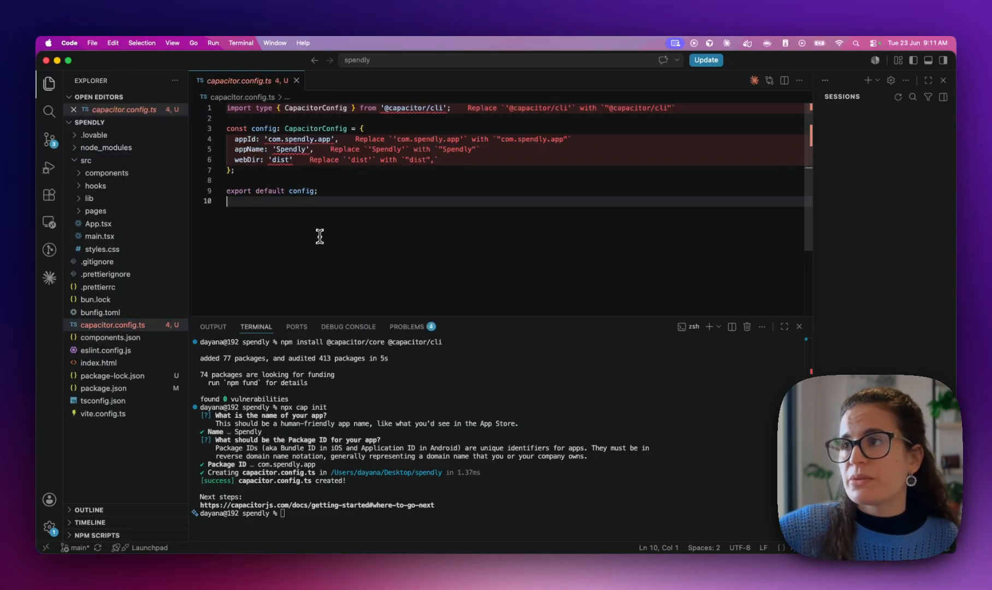
{"action": "key", "text": "super+s"}
{"action": "left_click", "coordinate": [353, 181]}
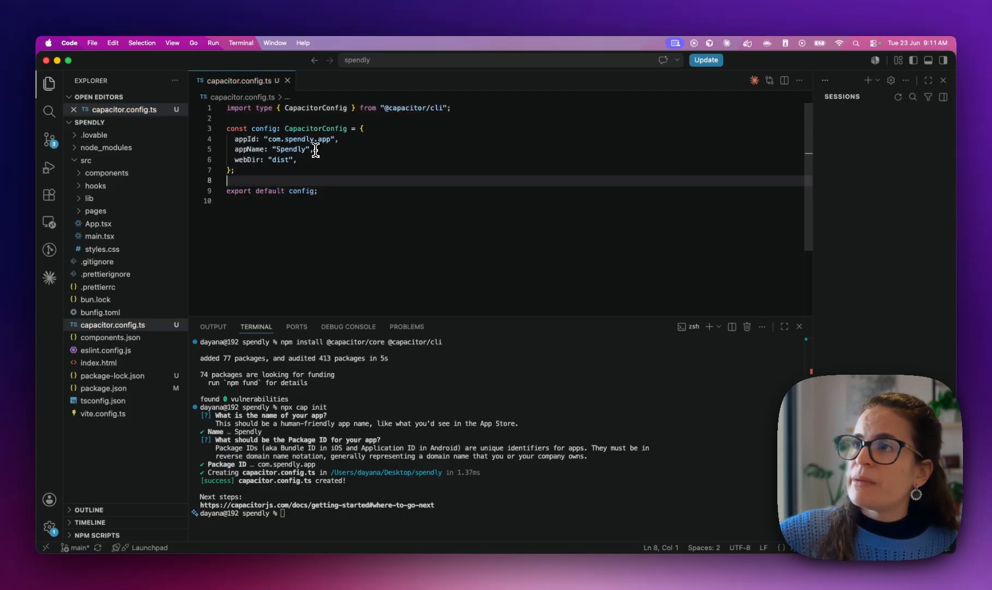
{"action": "double_click", "coordinate": [241, 160]}
{"action": "double_click", "coordinate": [280, 160]}
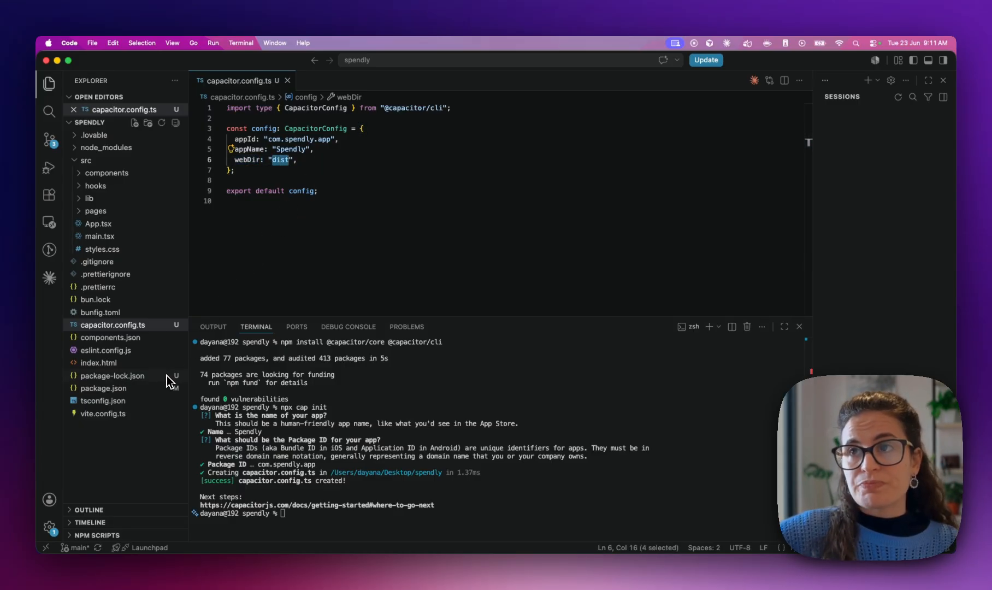
{"action": "left_click", "coordinate": [305, 525]}
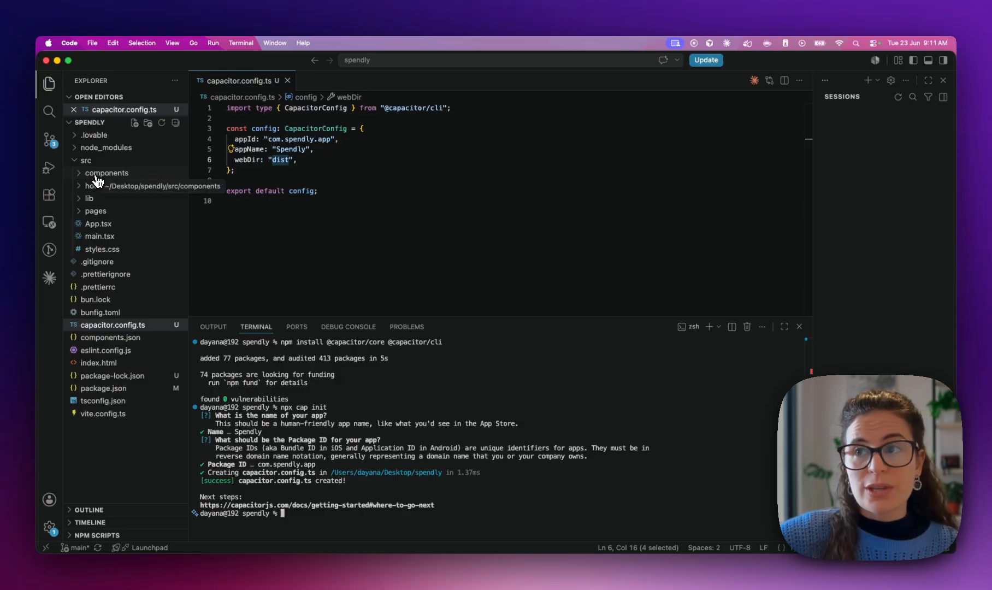
{"action": "left_click", "coordinate": [123, 174]}
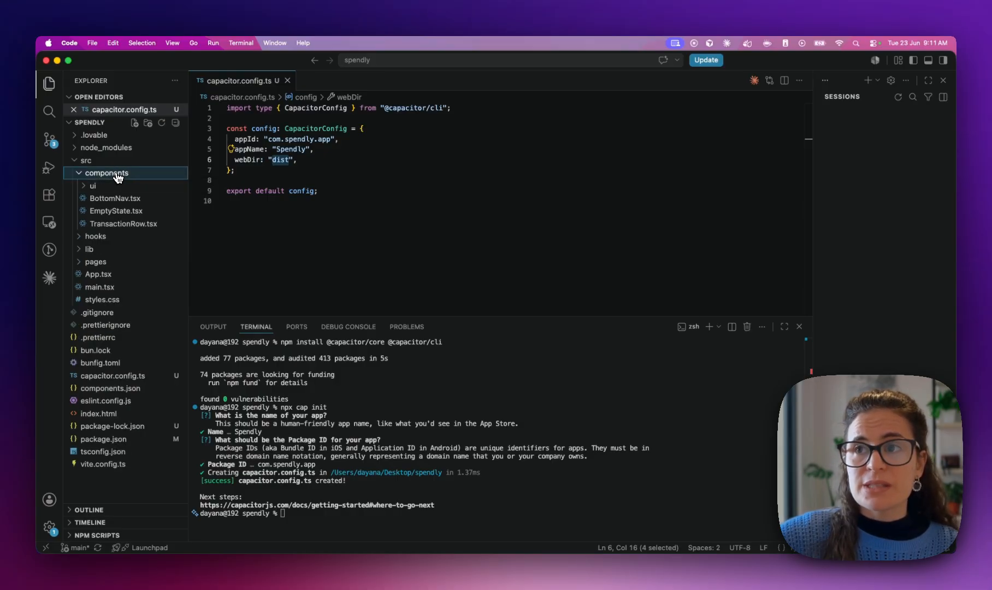
{"action": "left_click", "coordinate": [122, 173]}
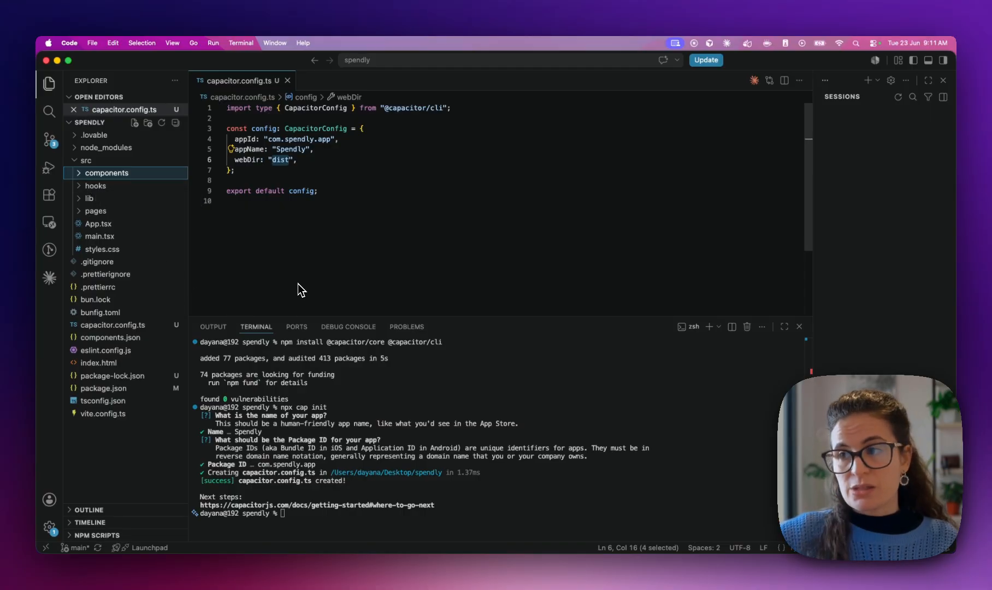
Check the build script in package.json and run npm run build to create dist
{"action": "left_click", "coordinate": [104, 388]}
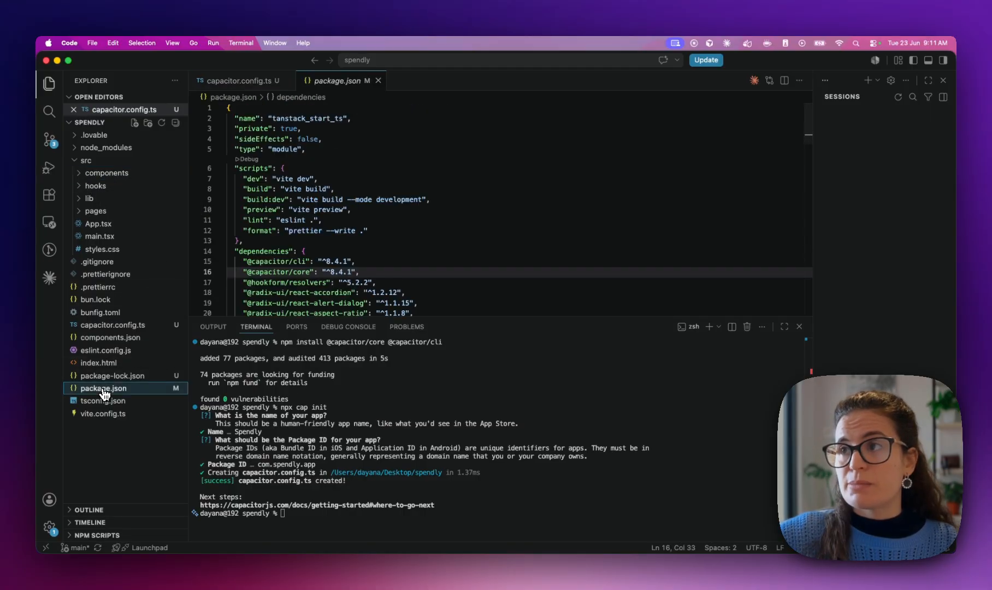
{"action": "double_click", "coordinate": [260, 191]}
{"action": "left_click", "coordinate": [288, 516]}
{"action": "type", "text": "npm run buil"}
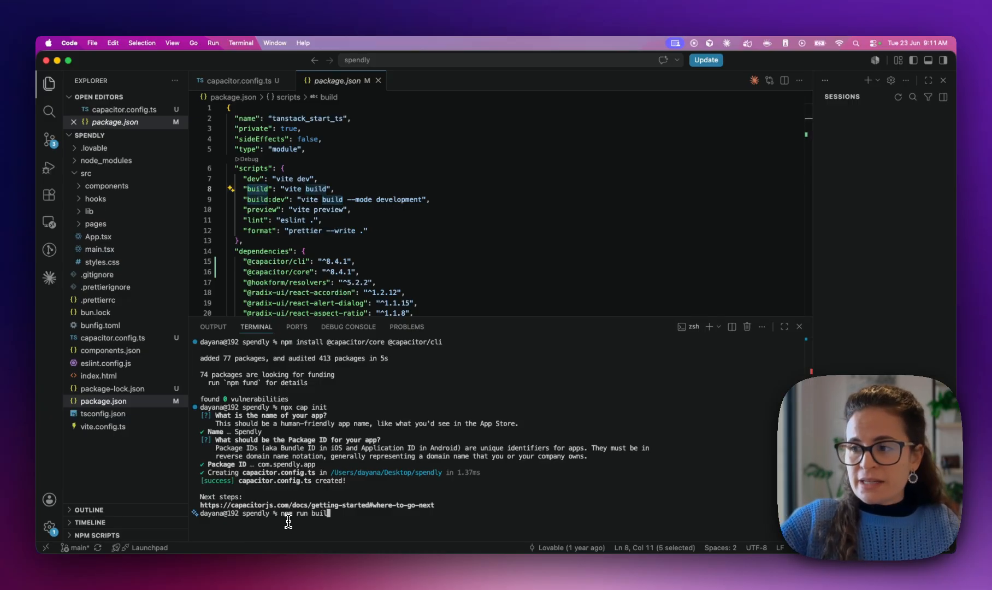
{"action": "type", "text": "d"}
{"action": "key", "text": "Return"}
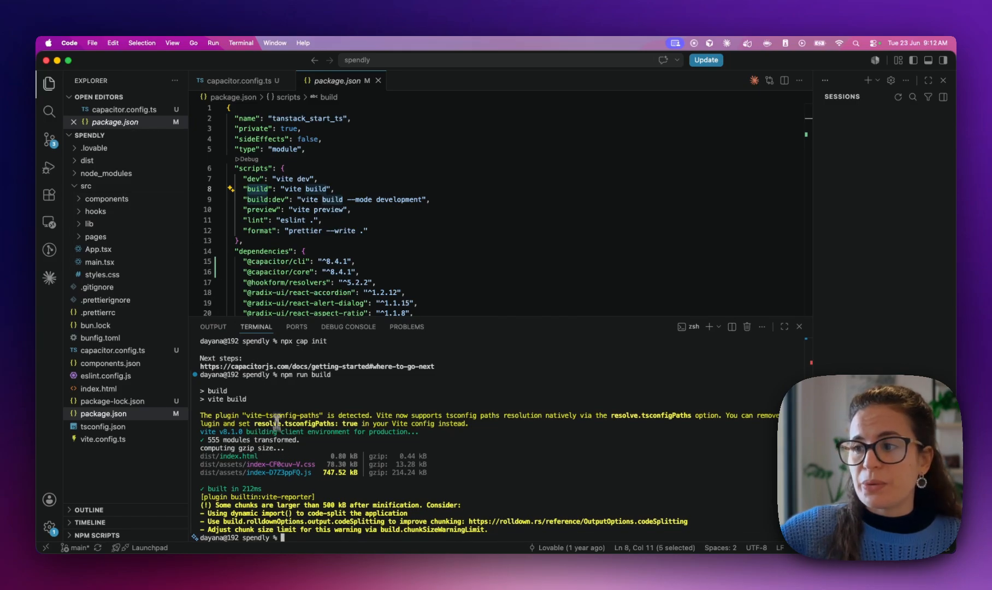
Browse the built dist folder and index.html, then confirm webDir is 'dist' in capacitor.config.ts
{"action": "left_click", "coordinate": [90, 160]}
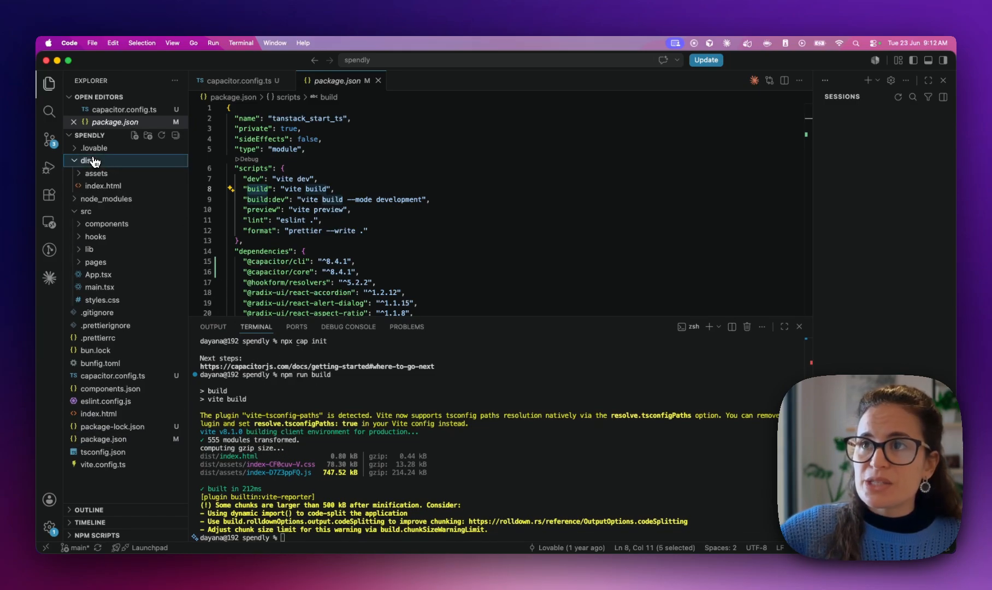
{"action": "left_click", "coordinate": [103, 187]}
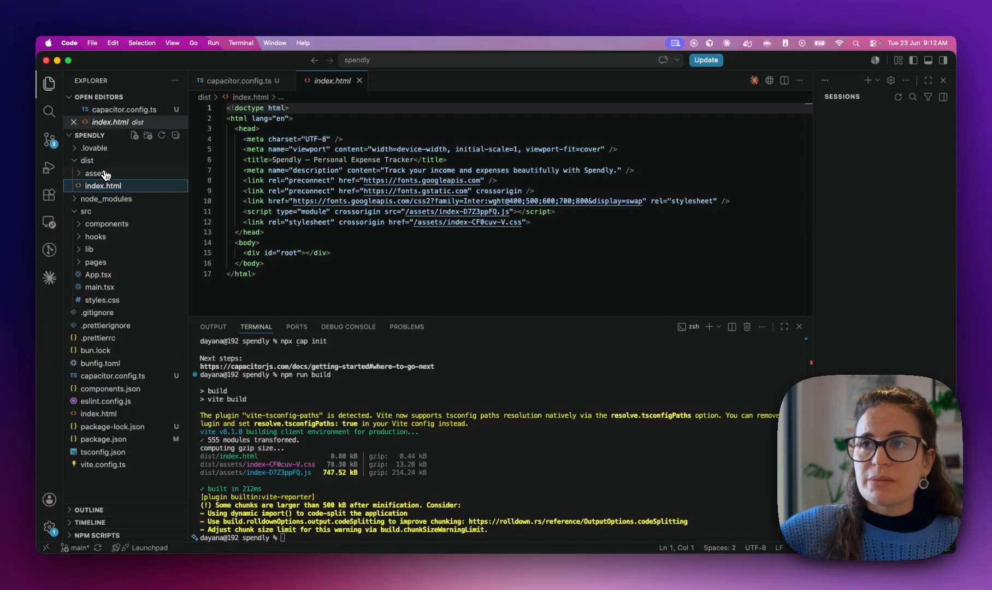
{"action": "left_click", "coordinate": [105, 173]}
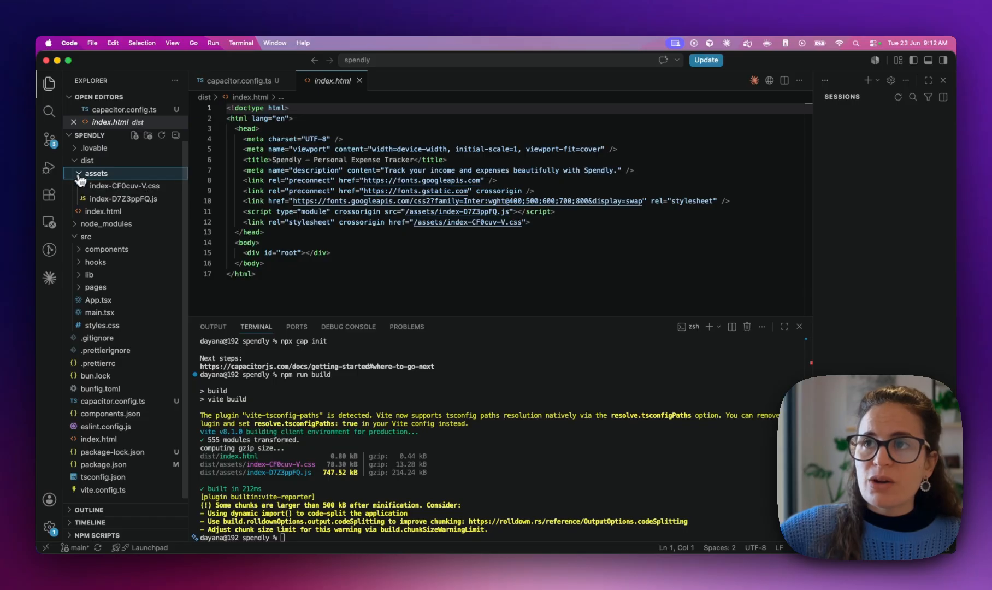
{"action": "left_click", "coordinate": [79, 174]}
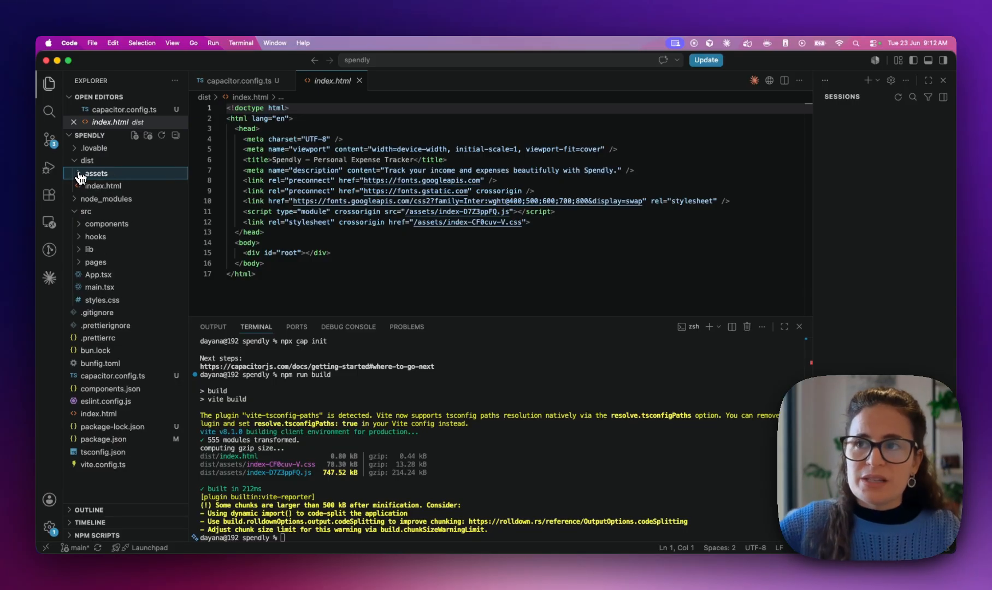
{"action": "left_click", "coordinate": [109, 175]}
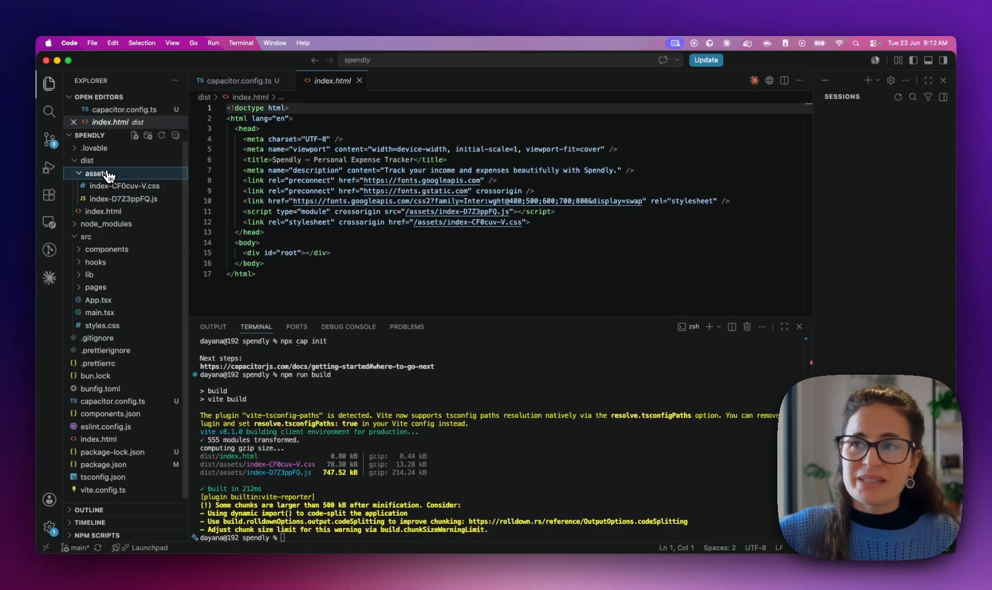
{"action": "left_click", "coordinate": [109, 175]}
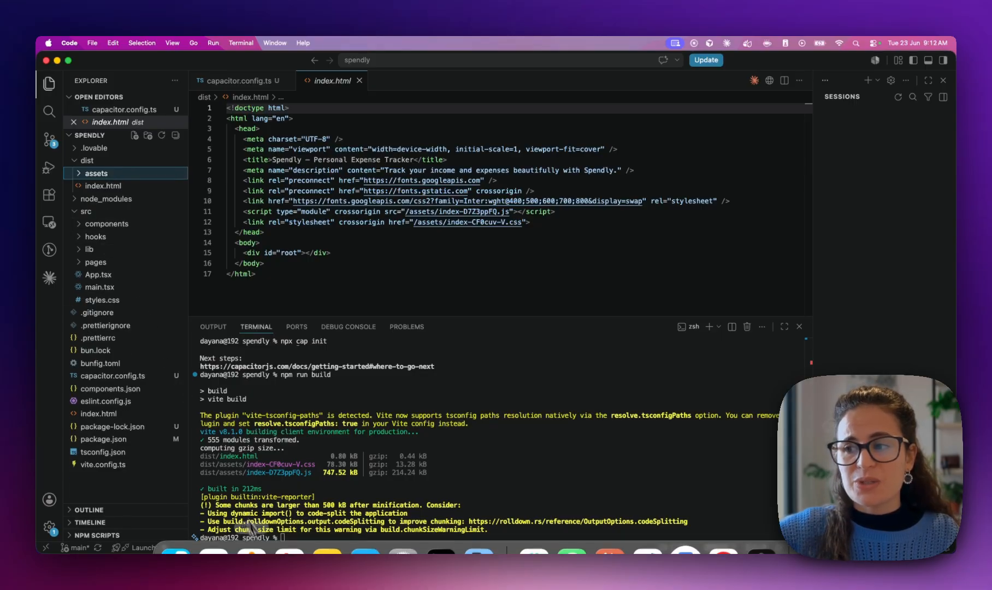
{"action": "left_click", "coordinate": [77, 213]}
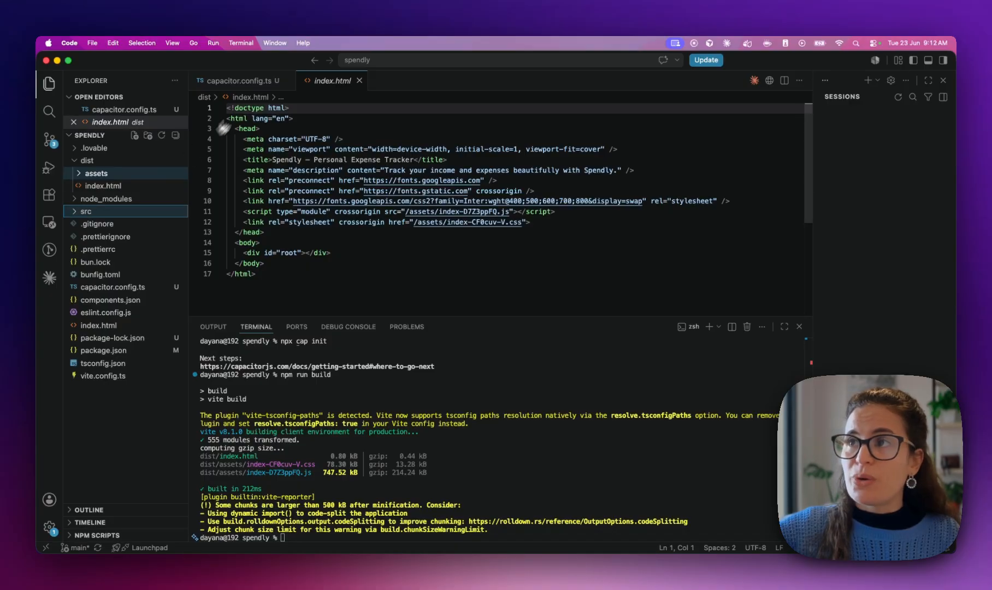
{"action": "left_click", "coordinate": [235, 80]}
{"action": "left_click_drag", "start_coordinate": [290, 160], "coordinate": [271, 161]}
{"action": "left_click", "coordinate": [296, 159]}
{"action": "double_click", "coordinate": [282, 159]}
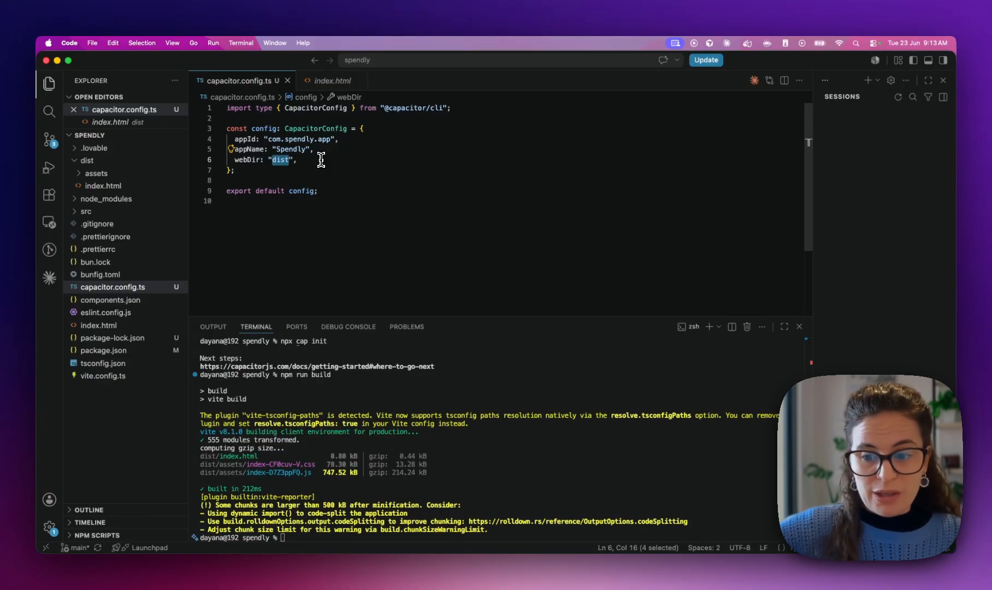
{"action": "left_click", "coordinate": [279, 425]}
{"action": "type", "text": "clear"}
{"action": "key", "text": "Return"}
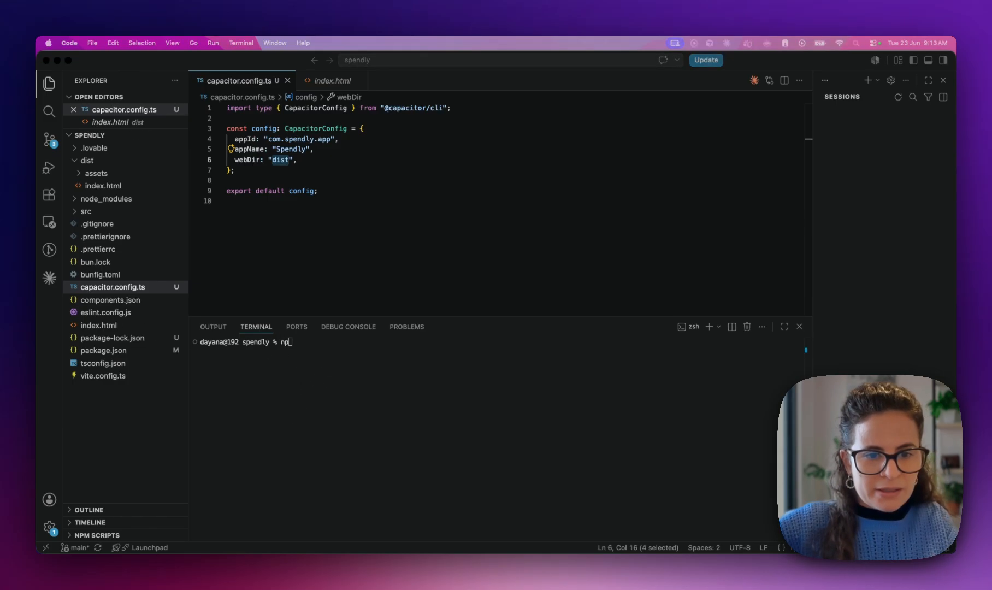
{"action": "left_click", "coordinate": [315, 412]}
{"action": "key", "text": "BackSpace"}
{"action": "key", "text": "BackSpace"}
{"action": "type", "text": "npm install @capacitor/ios @capacitor/android"}
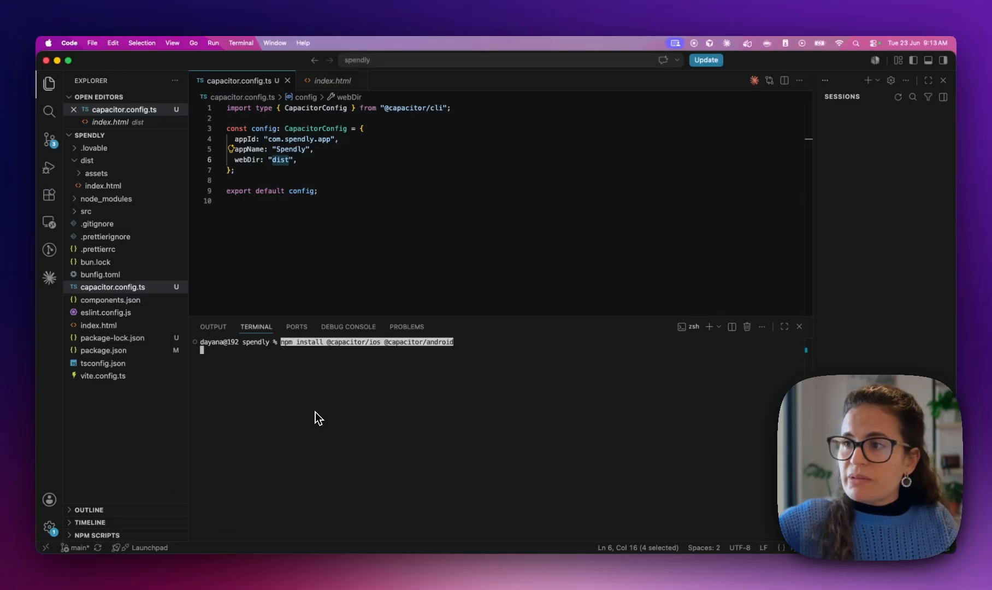
{"action": "key", "text": "Return"}
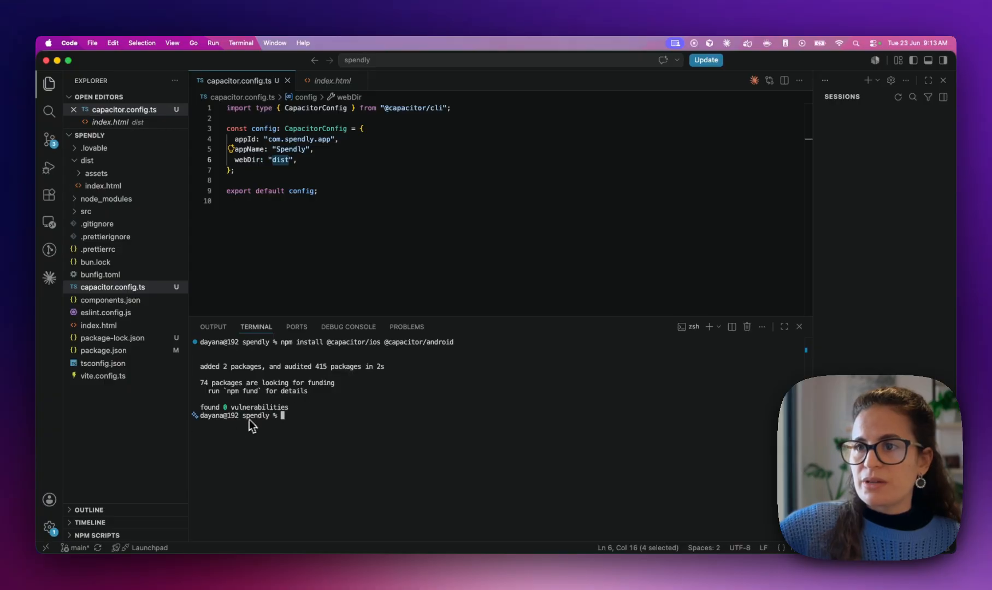
{"action": "left_click", "coordinate": [117, 350]}
{"action": "left_click_drag", "start_coordinate": [296, 262], "coordinate": [356, 272]}
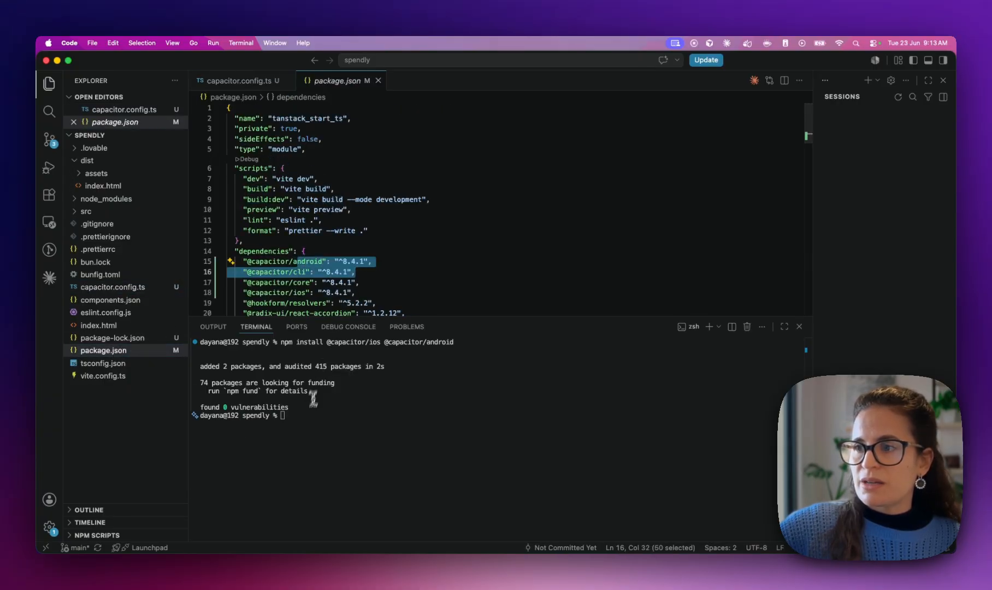
Run npx cap add ios and npx cap add android to create the native platforms
{"action": "left_click", "coordinate": [308, 415]}
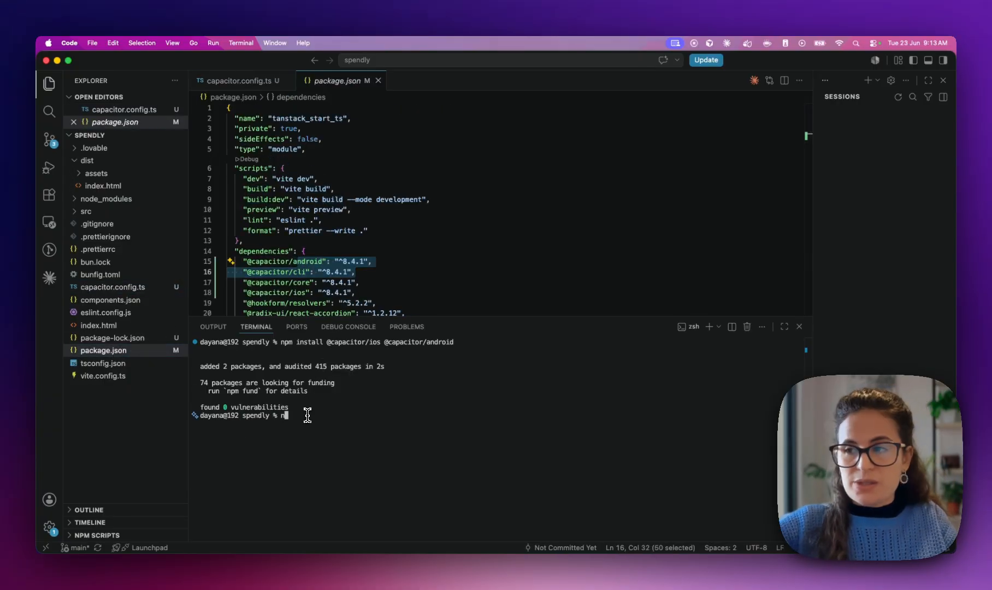
{"action": "type", "text": "npx cap add ios"}
{"action": "key", "text": "Return"}
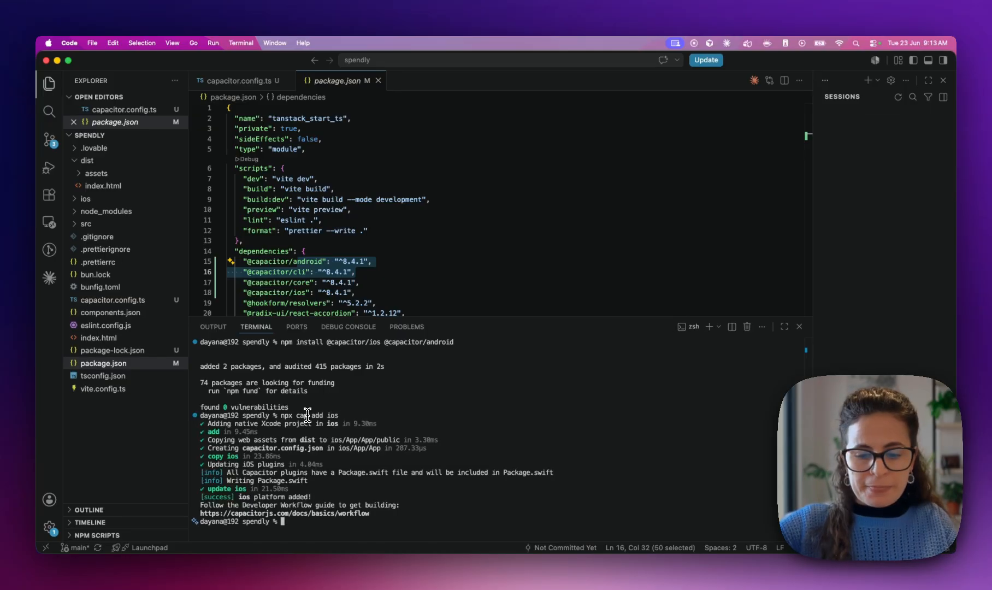
{"action": "type", "text": "npx cap add android"}
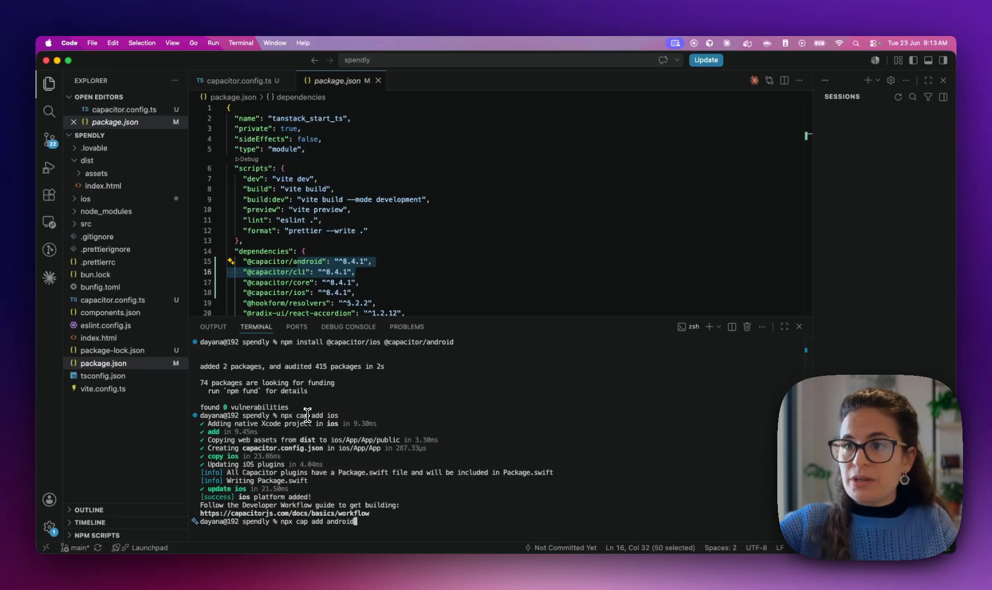
{"action": "key", "text": "Return"}
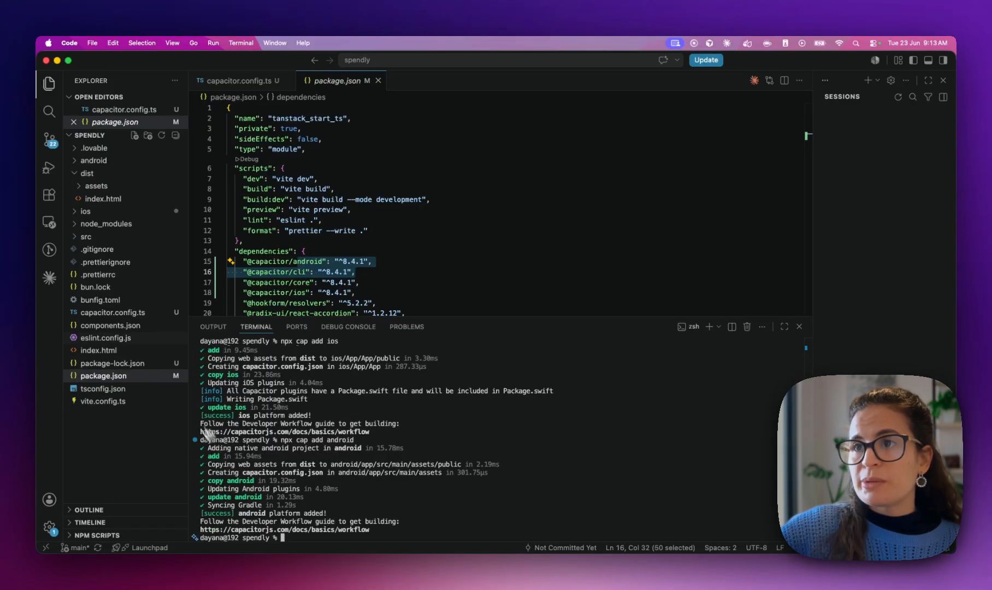
Expand the new android and ios folders, including ios/App/App, to inspect their contents
{"action": "left_click", "coordinate": [82, 174]}
{"action": "double_click", "coordinate": [110, 163]}
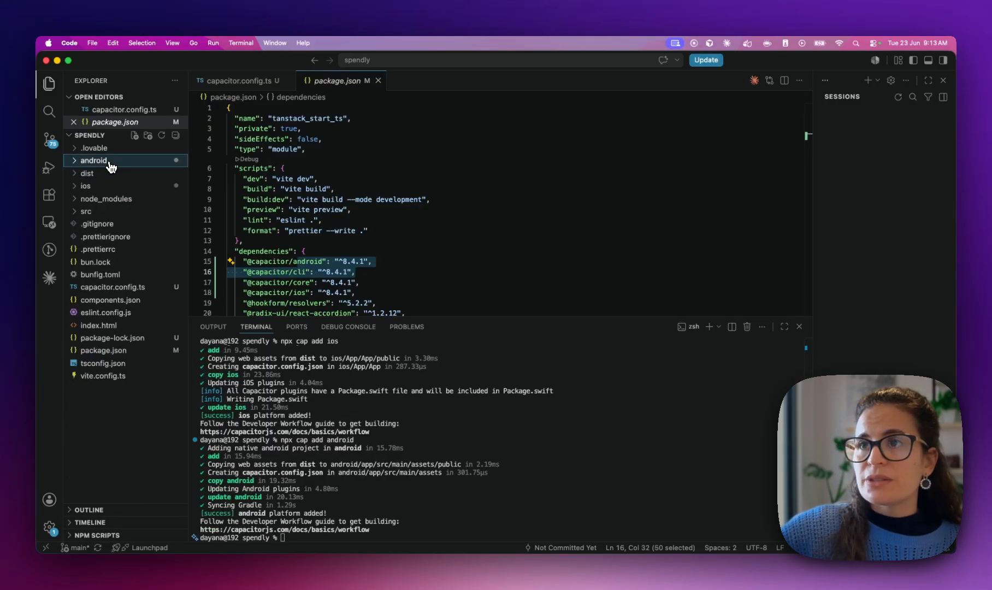
{"action": "left_click", "coordinate": [107, 188]}
{"action": "left_click", "coordinate": [108, 187]}
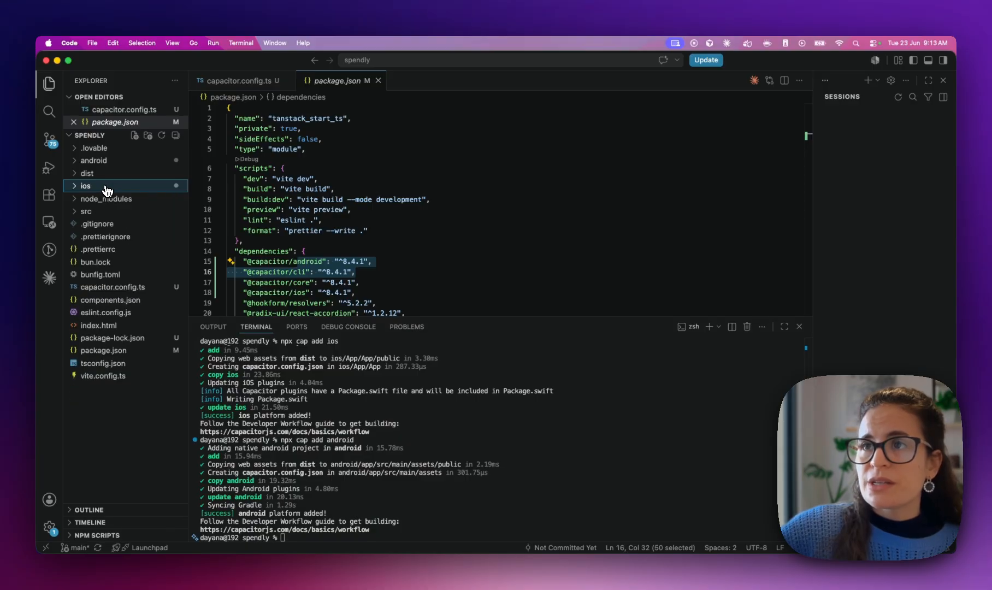
{"action": "left_click", "coordinate": [111, 186]}
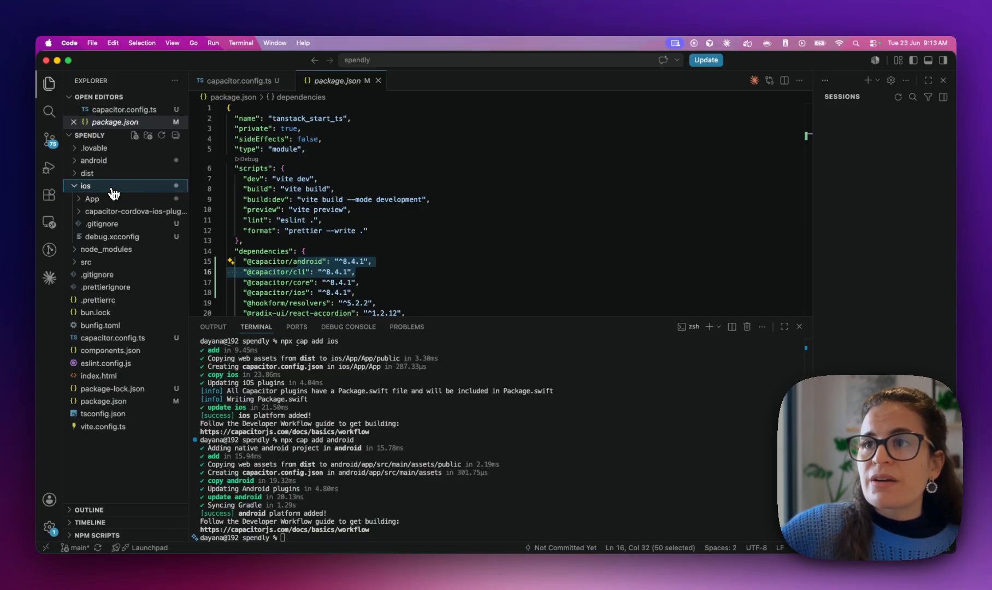
{"action": "left_click", "coordinate": [111, 200]}
{"action": "left_click", "coordinate": [112, 213]}
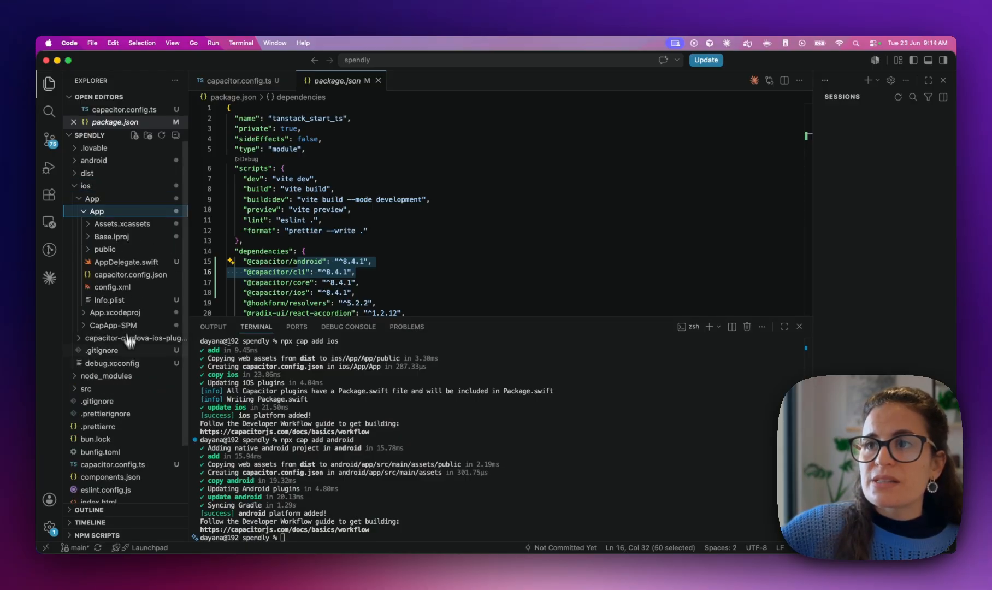
{"action": "left_click", "coordinate": [121, 162]}
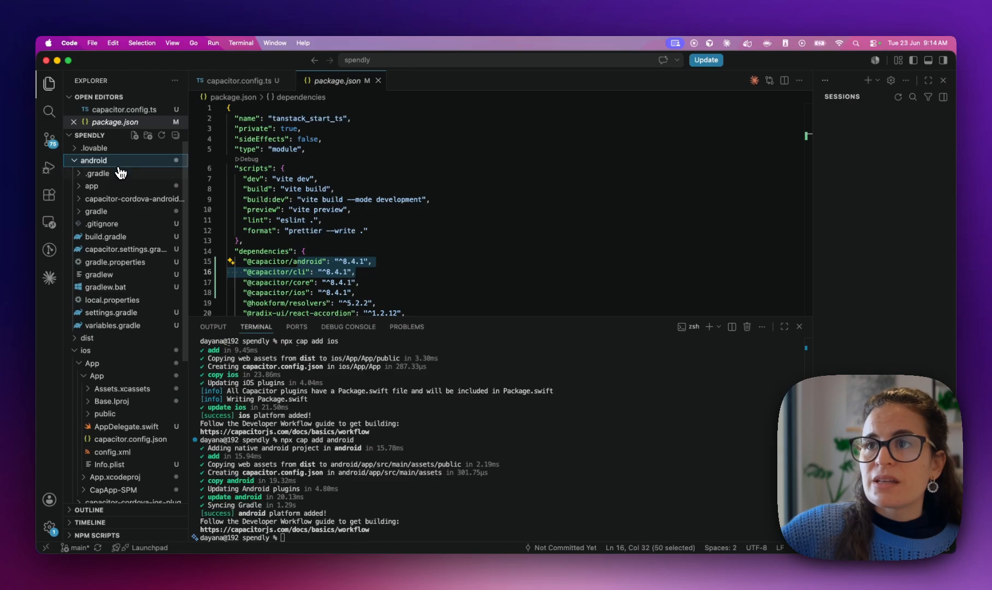
{"action": "left_click", "coordinate": [78, 162]}
{"action": "left_click", "coordinate": [78, 189]}
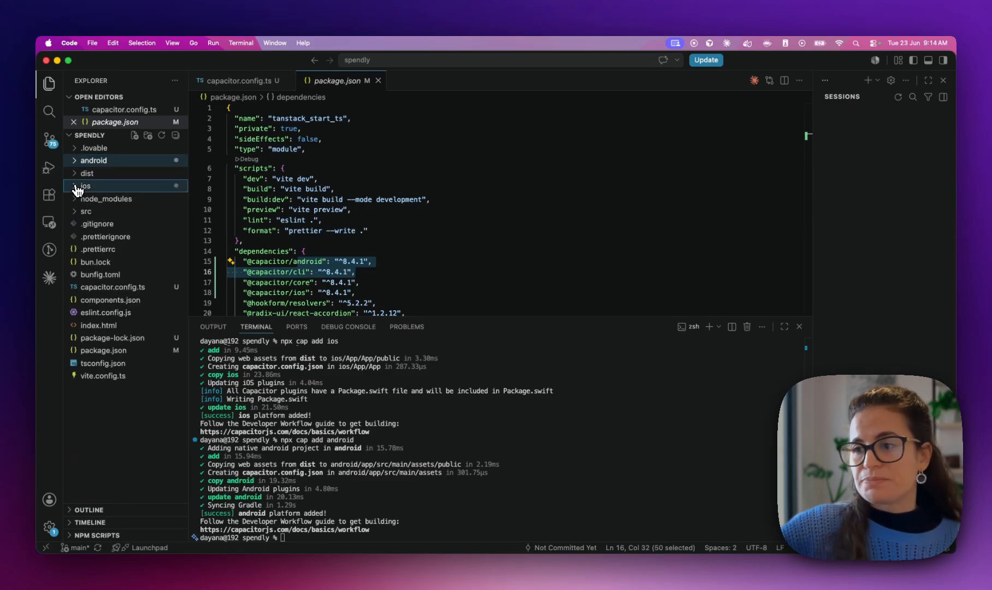
{"action": "left_click", "coordinate": [290, 516]}
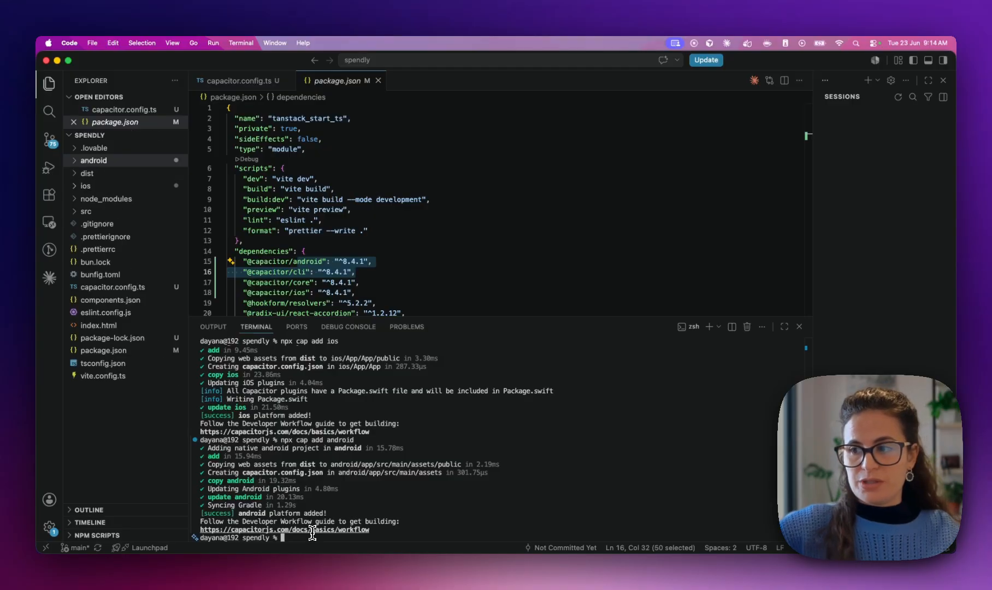
Run npx cap sync and check the iOS and Android public asset paths in the output
{"action": "type", "text": "npx cap sync"}
{"action": "key", "text": "Return"}
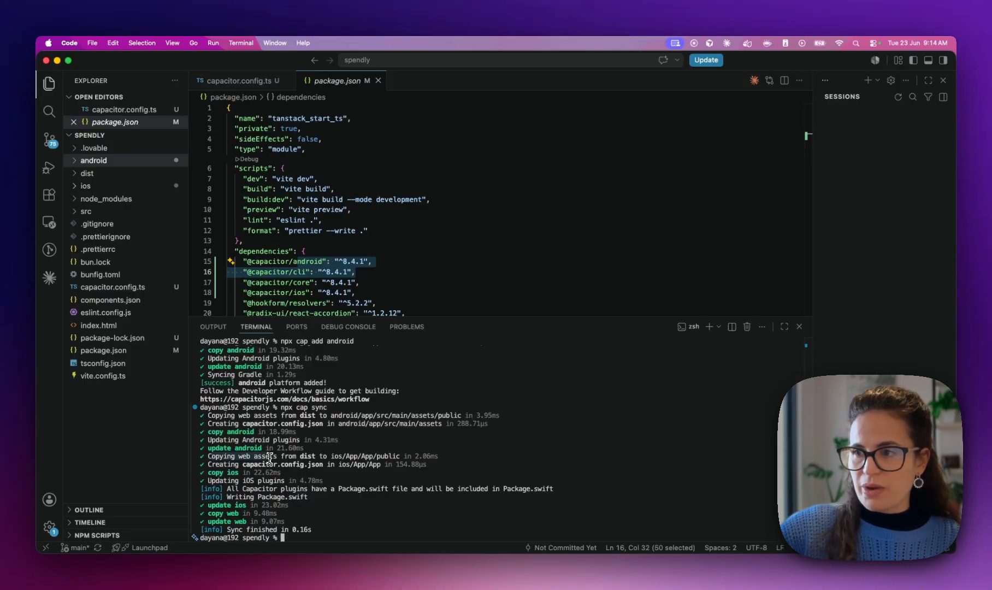
{"action": "left_click_drag", "start_coordinate": [404, 458], "coordinate": [330, 457]}
{"action": "left_click_drag", "start_coordinate": [330, 415], "coordinate": [462, 415]}
{"action": "left_click", "coordinate": [342, 539]}
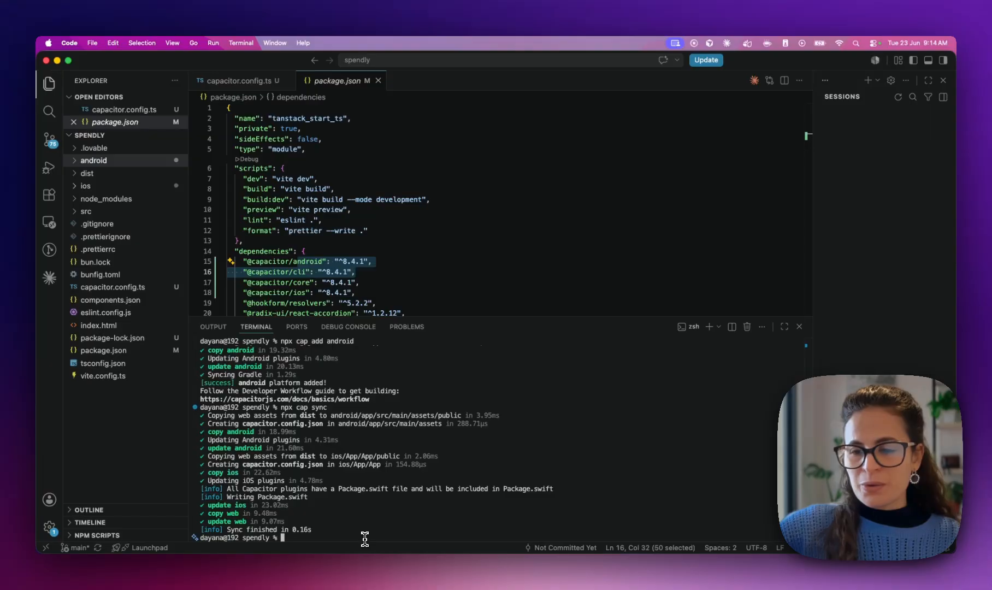
List the 75 uncommitted changes in Source Control, widening the sidebar to read full paths
{"action": "left_click", "coordinate": [50, 141]}
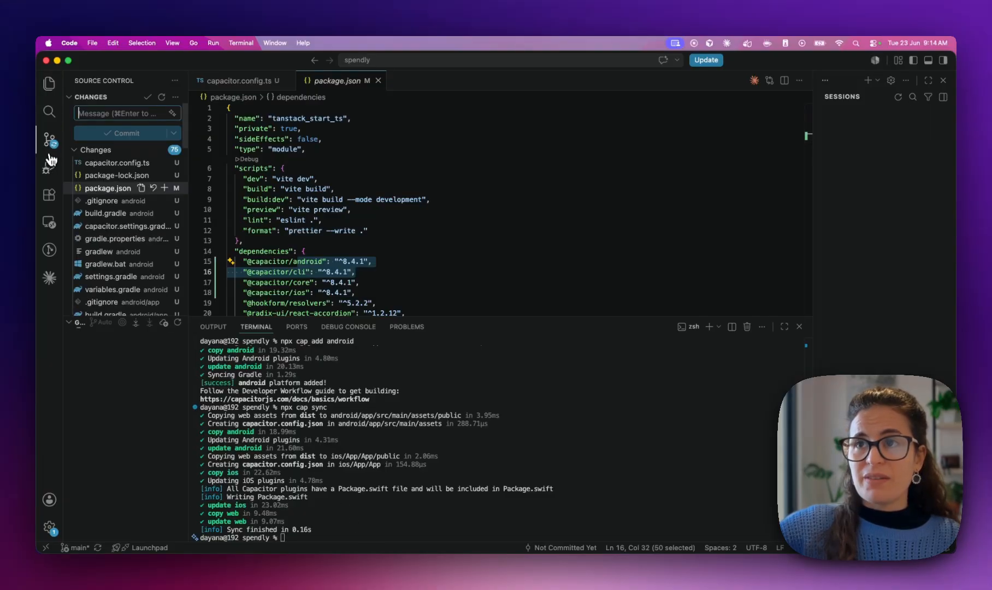
{"action": "left_click", "coordinate": [98, 322]}
{"action": "left_click_drag", "start_coordinate": [190, 285], "coordinate": [311, 277]}
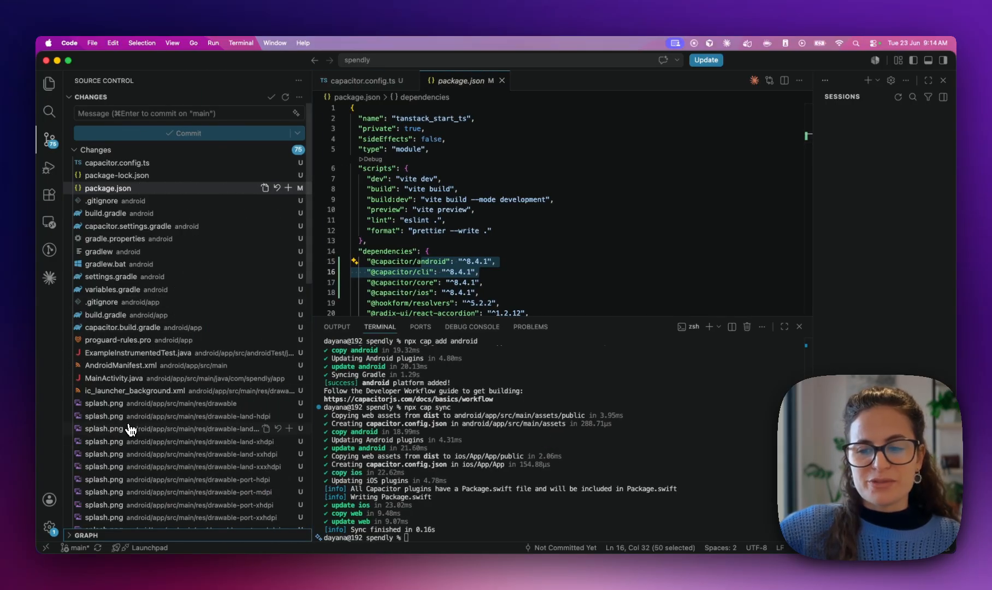
{"action": "scroll", "coordinate": [128, 434], "scroll_direction": "down", "scroll_amount": 5}
{"action": "scroll", "coordinate": [128, 434], "scroll_direction": "up", "scroll_amount": 5}
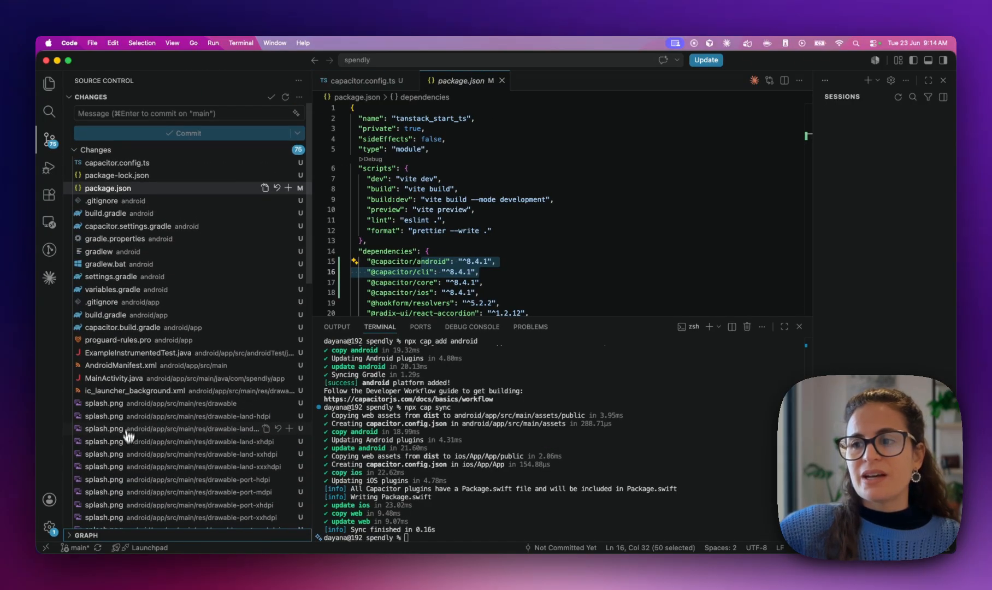
Preview the generated drawable-land-xxhdpi splash.png image among the changed files
{"action": "left_click", "coordinate": [124, 479]}
{"action": "left_click", "coordinate": [129, 456]}
{"action": "scroll", "coordinate": [131, 458], "scroll_direction": "down", "scroll_amount": 3}
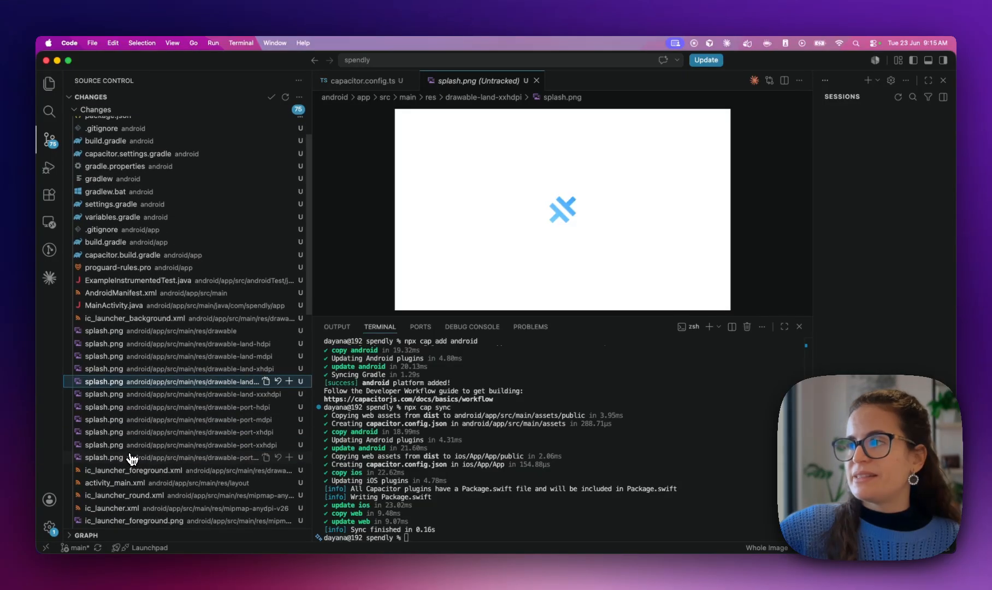
{"action": "scroll", "coordinate": [131, 457], "scroll_direction": "down", "scroll_amount": 6}
{"action": "scroll", "coordinate": [139, 424], "scroll_direction": "up", "scroll_amount": 10}
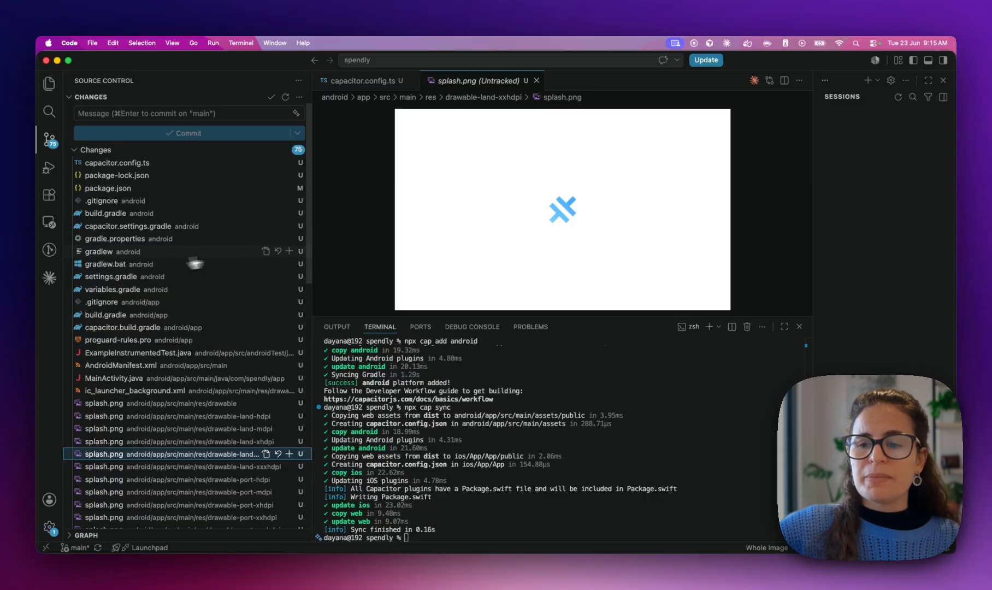
{"action": "left_click", "coordinate": [75, 150]}
{"action": "left_click", "coordinate": [75, 151]}
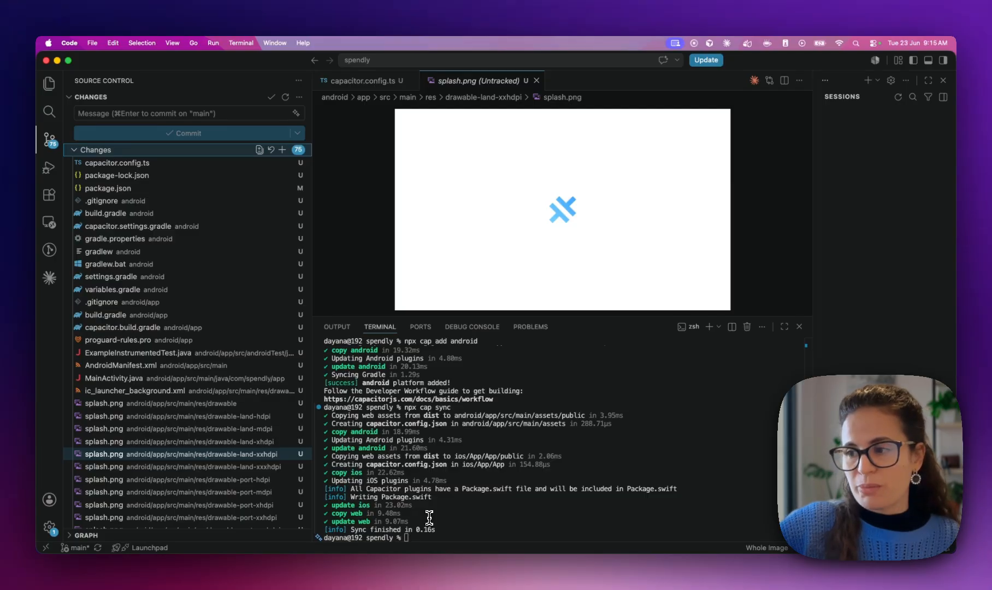
{"action": "left_click", "coordinate": [473, 533]}
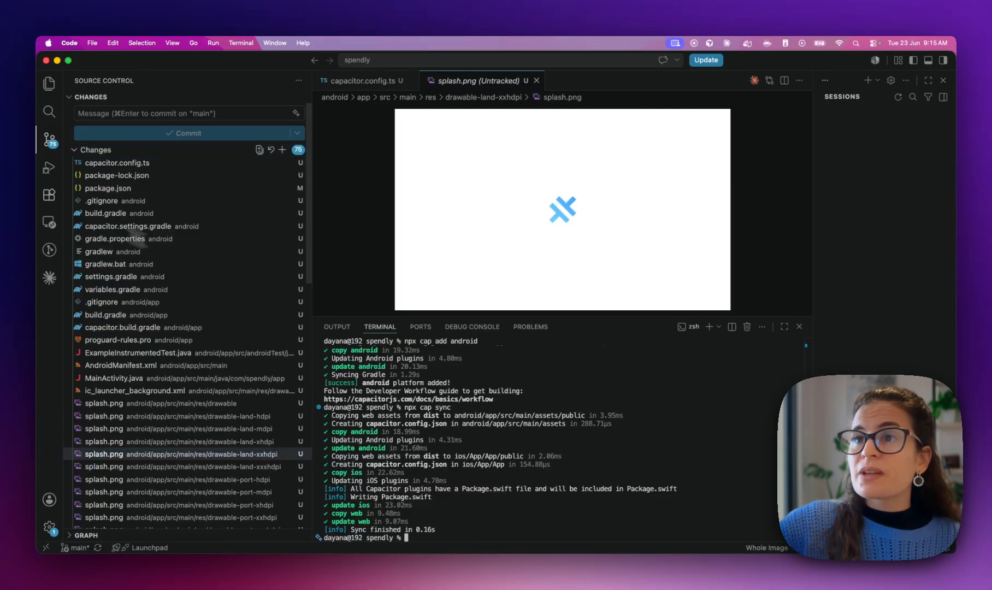
Collapse the android folders in Explorer and open the root .gitignore listing node_modules, dist and .vinxi
{"action": "left_click", "coordinate": [48, 84]}
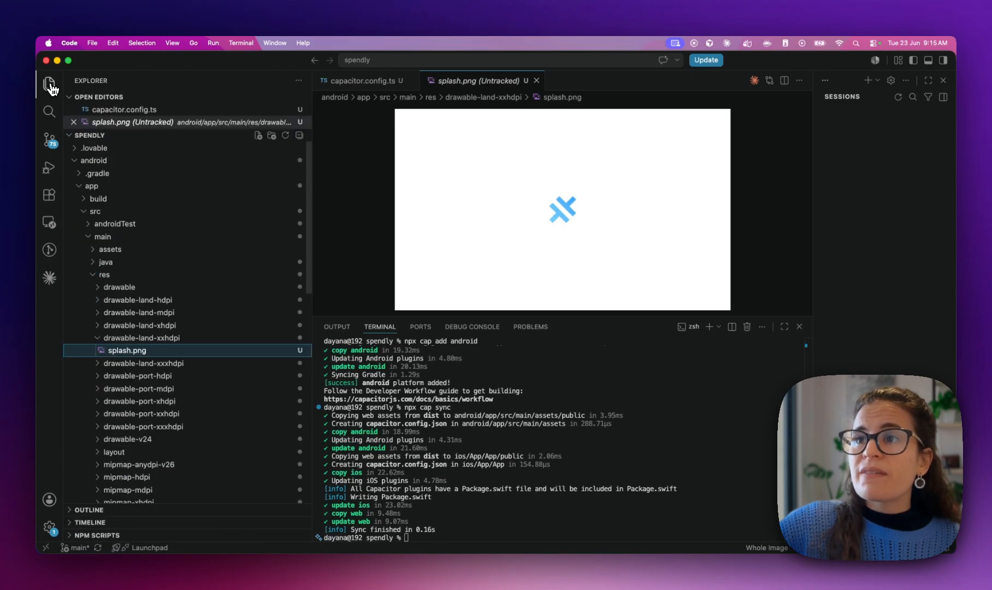
{"action": "left_click", "coordinate": [81, 187]}
{"action": "left_click", "coordinate": [76, 160]}
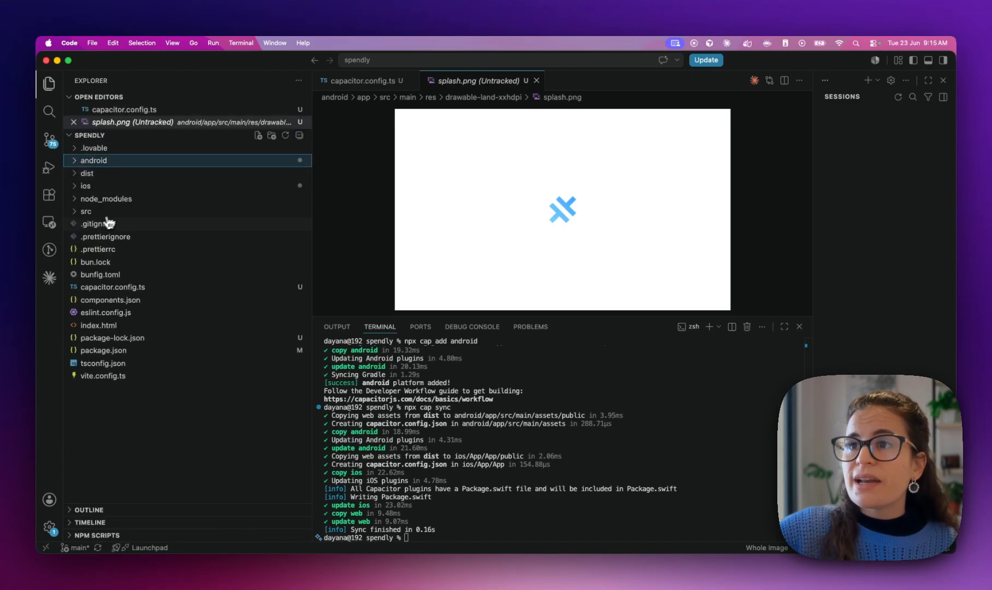
{"action": "left_click", "coordinate": [96, 224]}
{"action": "left_click_drag", "start_coordinate": [311, 219], "coordinate": [160, 219]}
{"action": "left_click", "coordinate": [293, 245]}
{"action": "scroll", "coordinate": [293, 247], "scroll_direction": "down", "scroll_amount": 5}
{"action": "scroll", "coordinate": [292, 247], "scroll_direction": "up", "scroll_amount": 2}
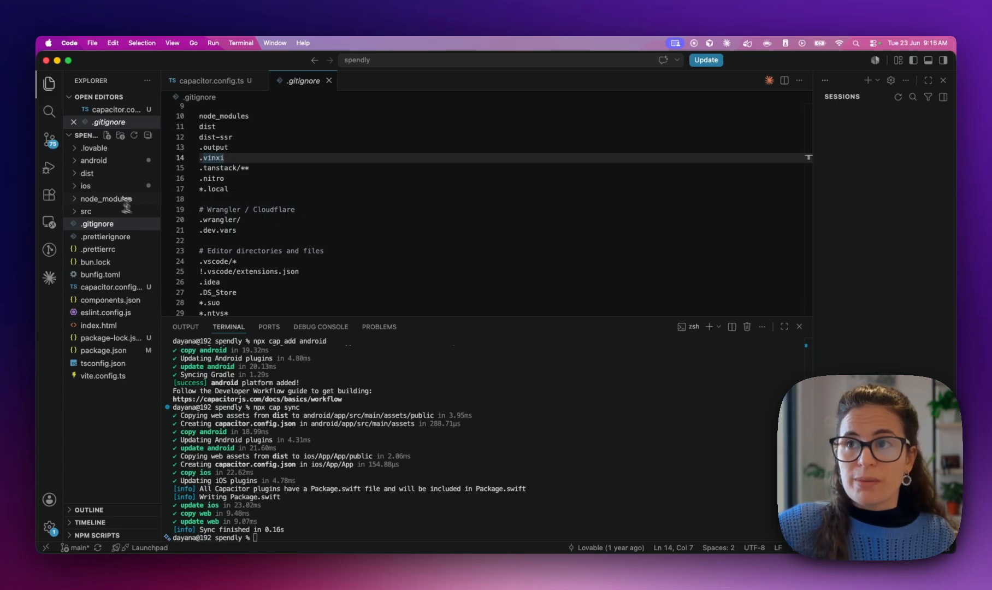
{"action": "left_click", "coordinate": [270, 520]}
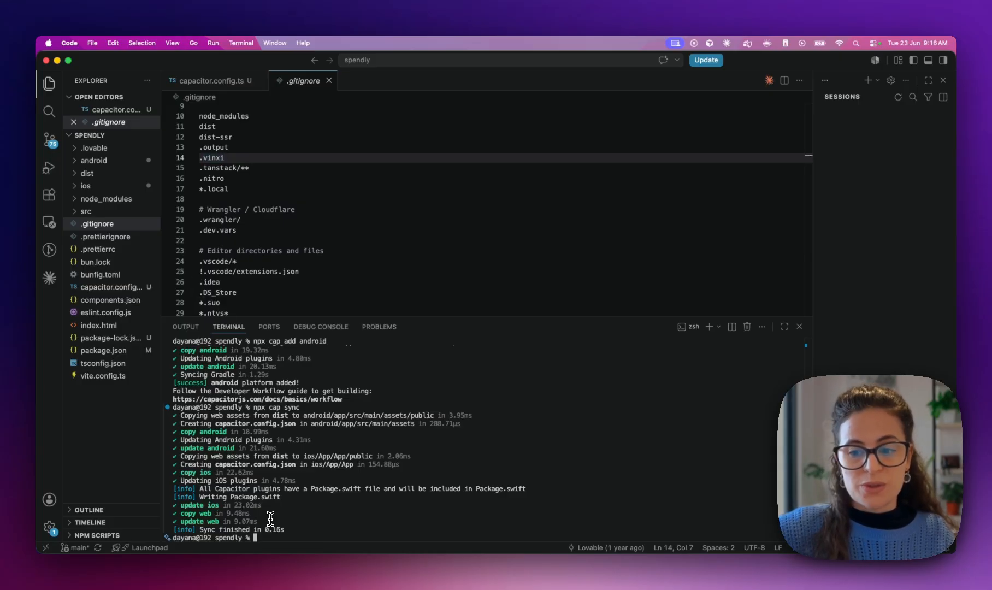
Stage all files with git add ., commit as 'add capacitor' and push to origin main
{"action": "type", "text": "git"}
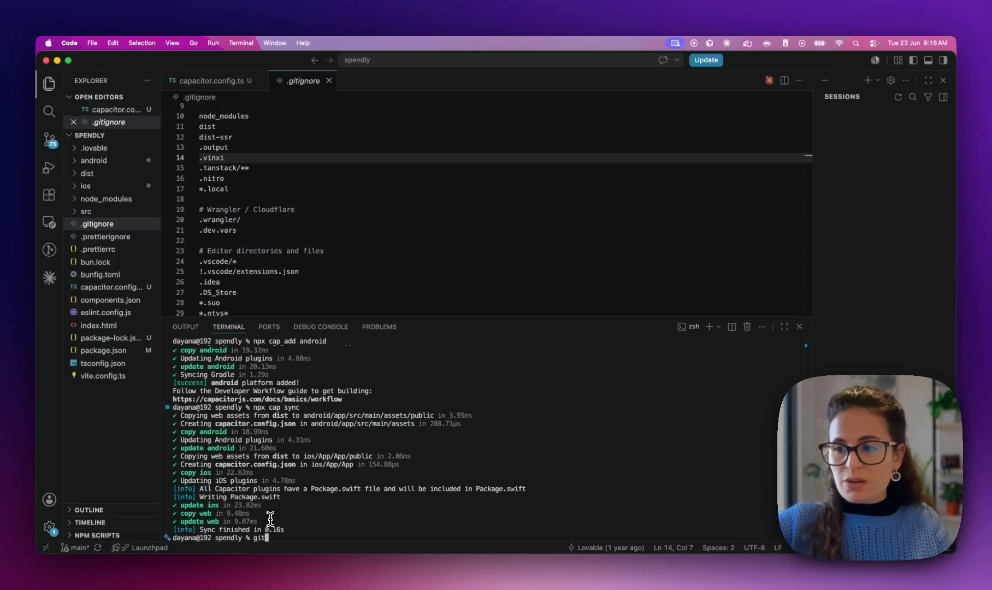
{"action": "type", "text": " add"}
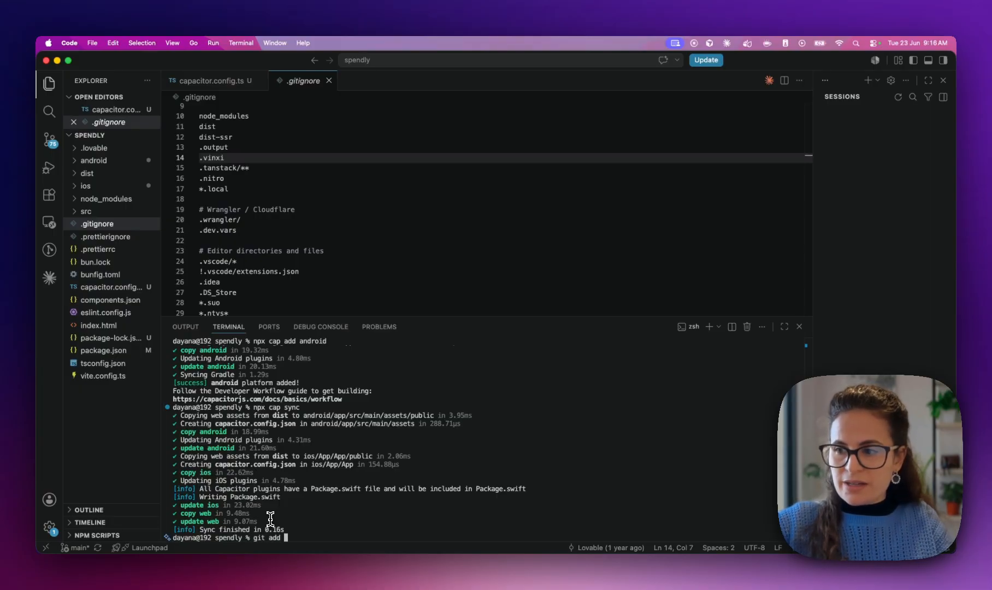
{"action": "type", "text": "."}
{"action": "key", "text": "Return"}
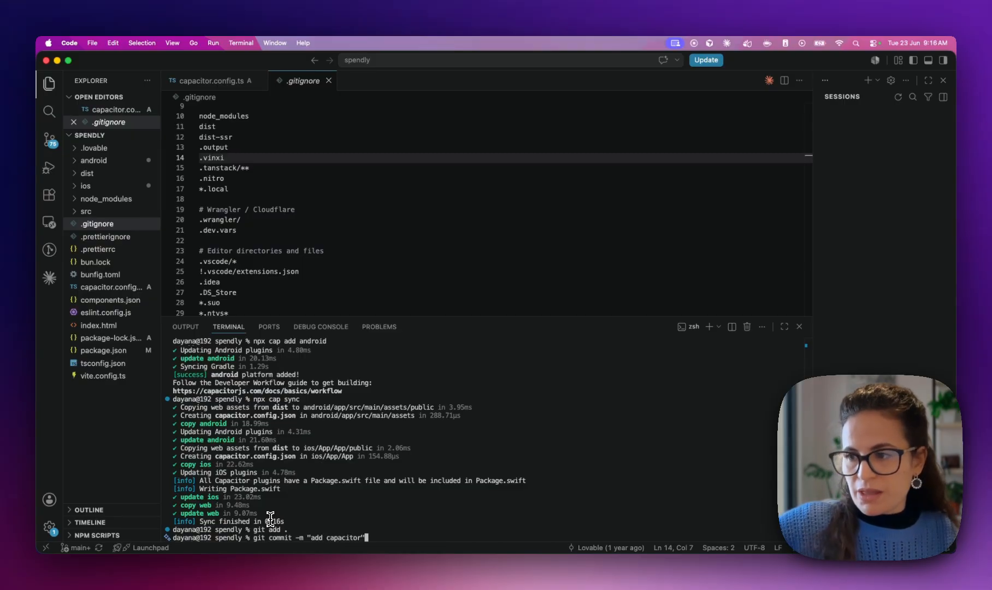
{"action": "key", "text": "Return"}
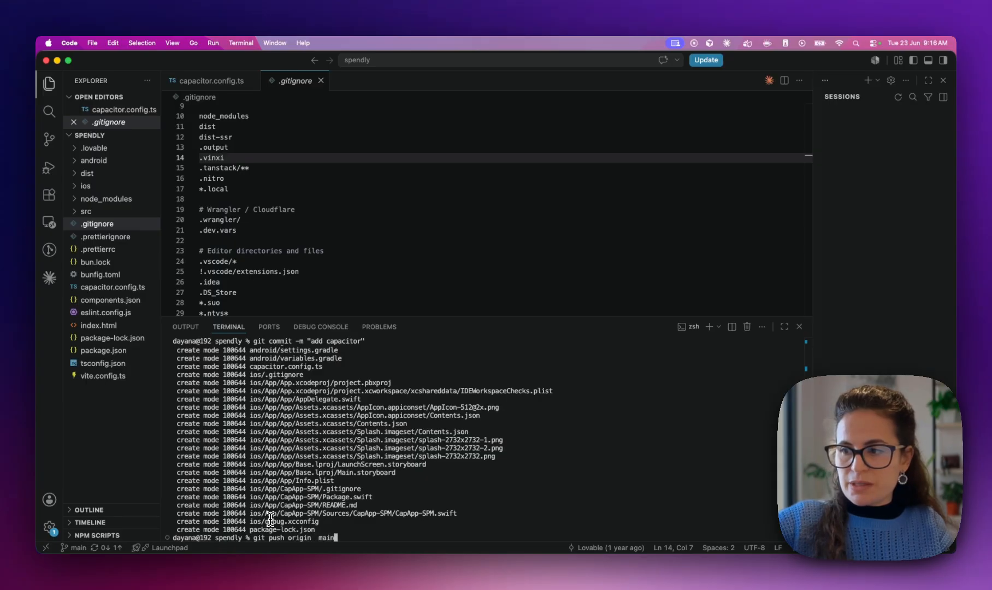
{"action": "key", "text": "Return"}
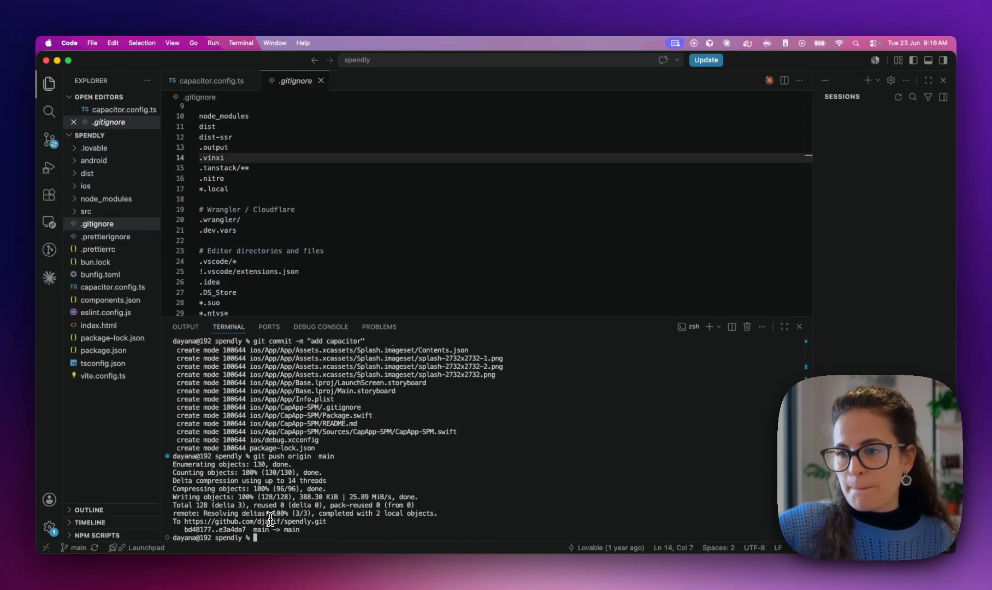
{"action": "key", "text": "ctrl+Right"}
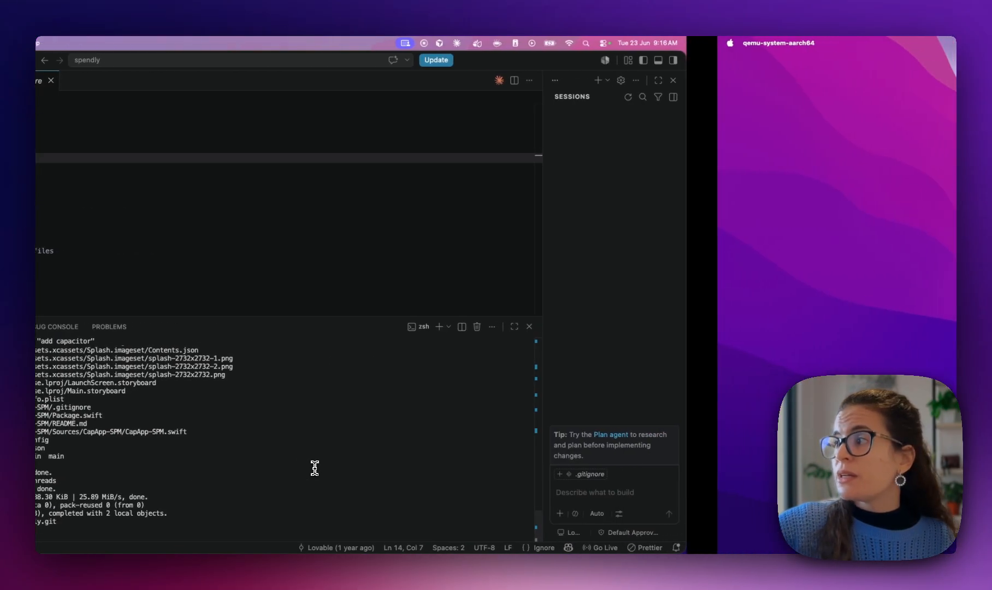
Reload the spendly GitHub repository to see the 'add capacitor' commit with android and ios folders
{"action": "key", "text": "ctrl+Left"}
{"action": "key", "text": "ctrl+Left"}
{"action": "left_click", "coordinate": [409, 61]}
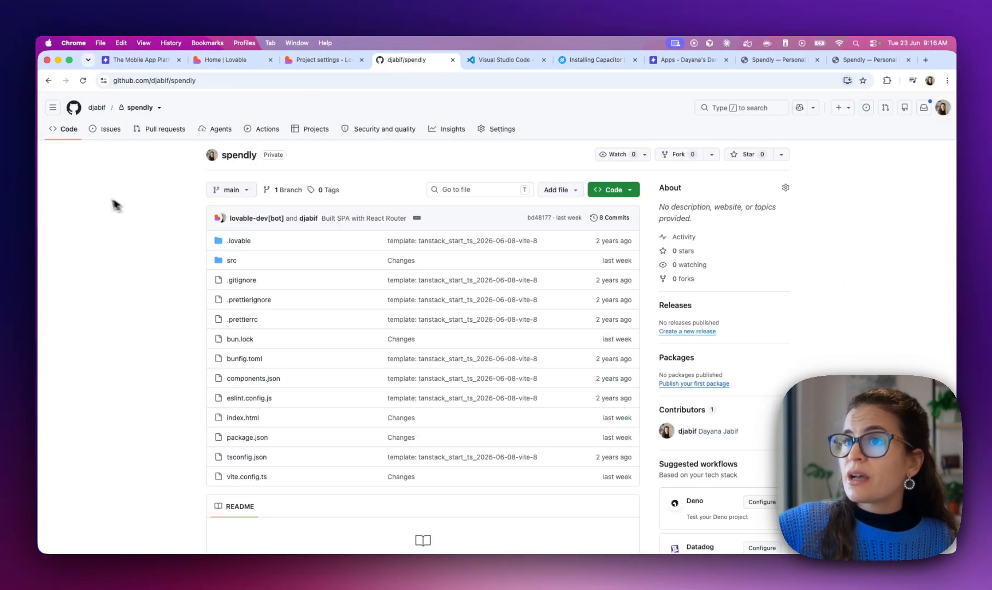
{"action": "left_click", "coordinate": [83, 81]}
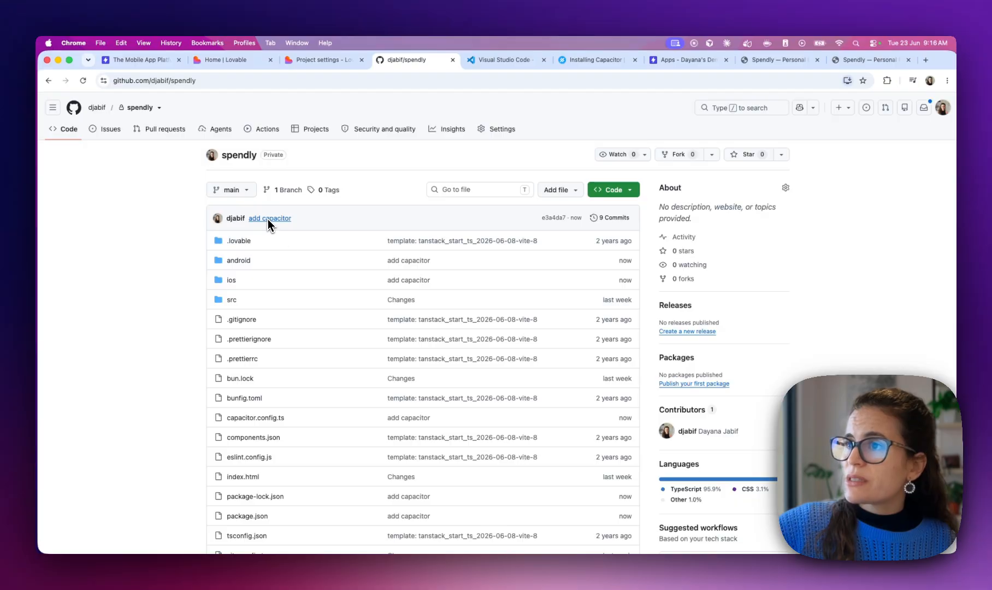
{"action": "scroll", "coordinate": [286, 224], "scroll_direction": "down", "scroll_amount": 2}
{"action": "scroll", "coordinate": [285, 222], "scroll_direction": "up", "scroll_amount": 3}
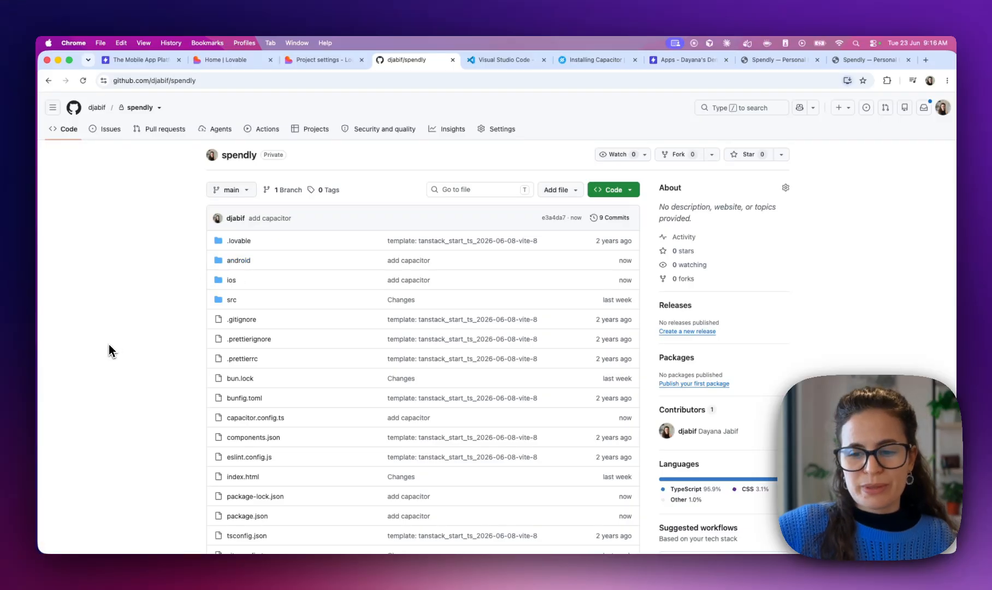
Clear the VS Code terminal and close the .gitignore and capacitor.config.ts tabs
{"action": "key", "text": "ctrl+Right"}
{"action": "type", "text": "clear"}
{"action": "key", "text": "Return"}
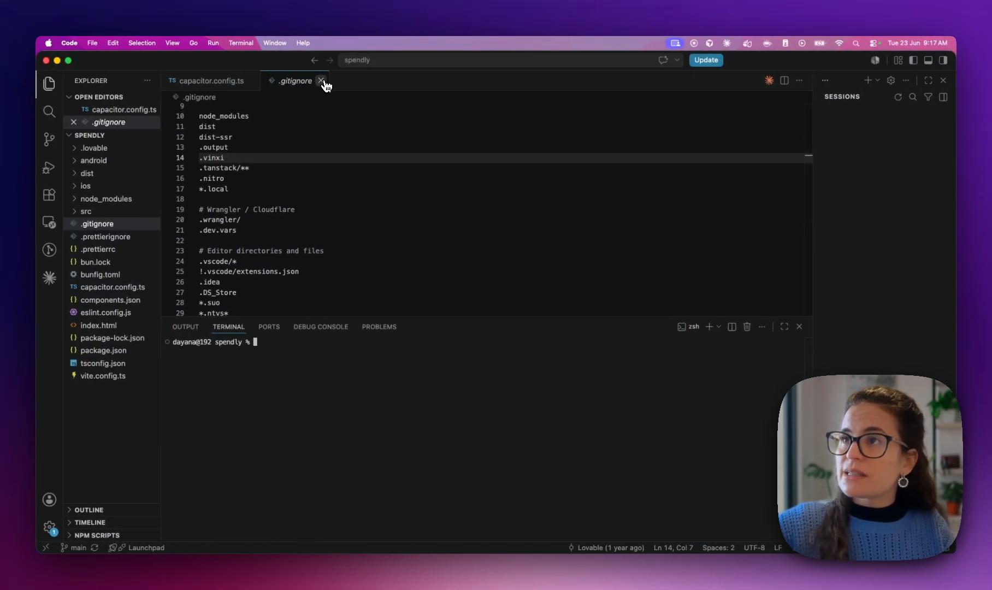
{"action": "left_click", "coordinate": [321, 81]}
{"action": "left_click", "coordinate": [295, 81]}
{"action": "left_click", "coordinate": [332, 401]}
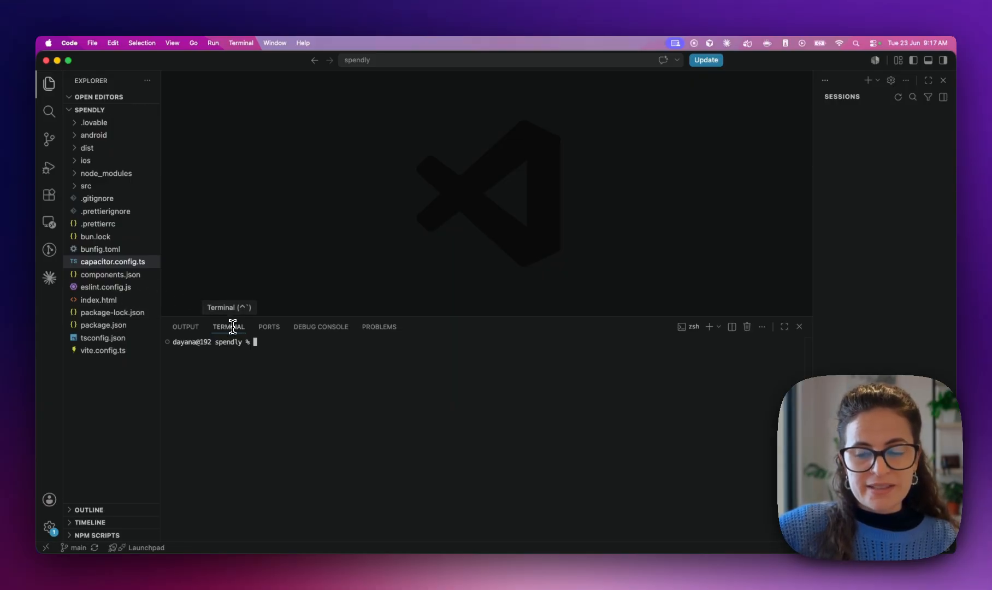
{"action": "key", "text": "super+Tab"}
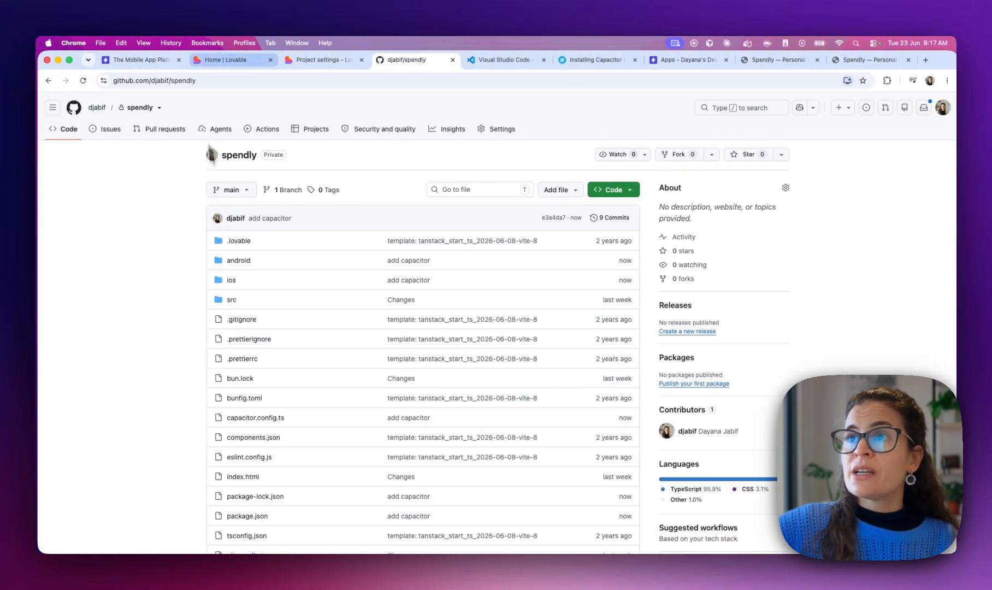
From the capawesome.io Pricing page, start the Starter plan's 14-day free trial
{"action": "left_click", "coordinate": [130, 60]}
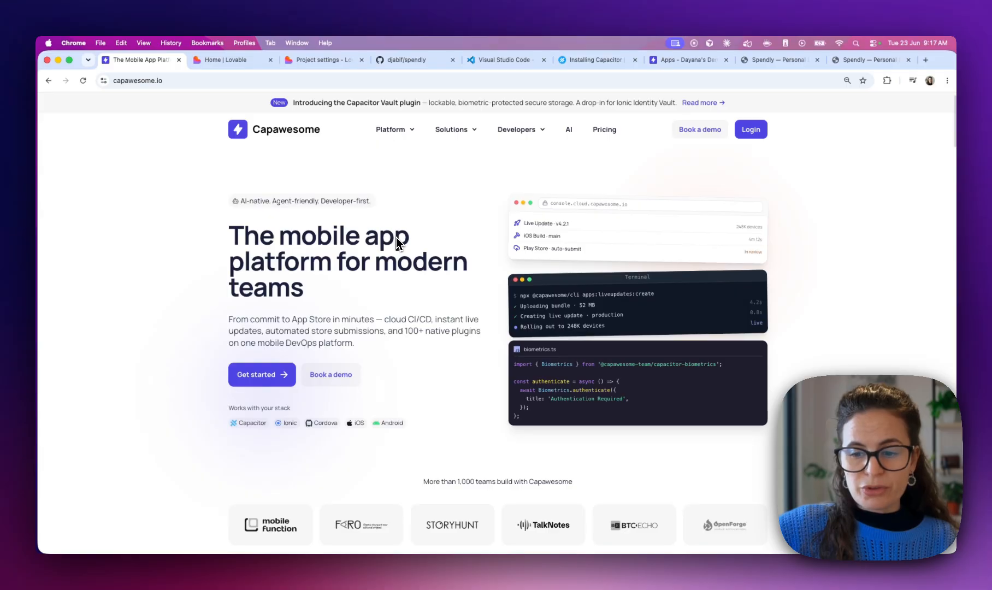
{"action": "left_click", "coordinate": [604, 130]}
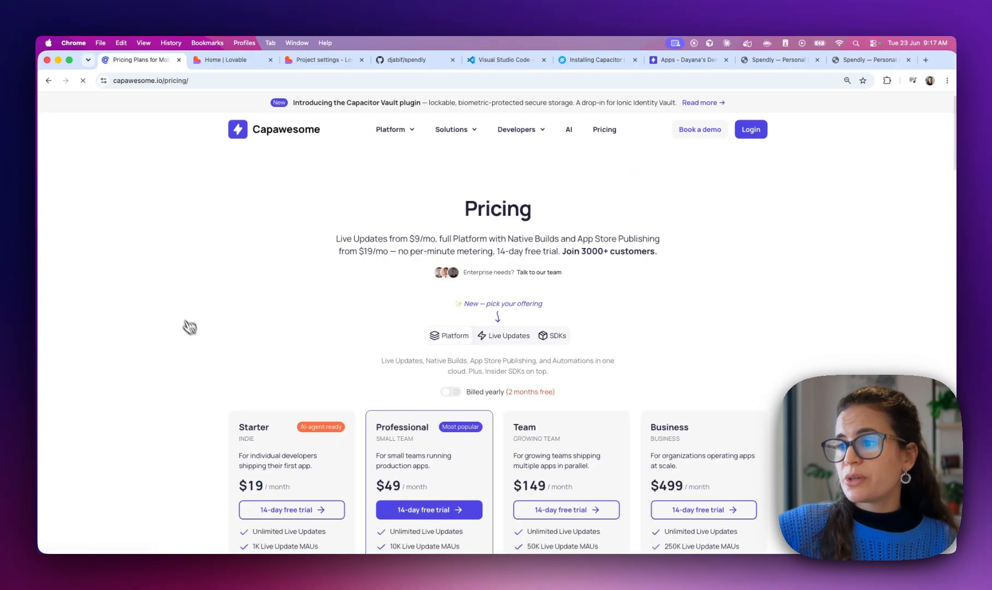
{"action": "scroll", "coordinate": [197, 331], "scroll_direction": "down", "scroll_amount": 3}
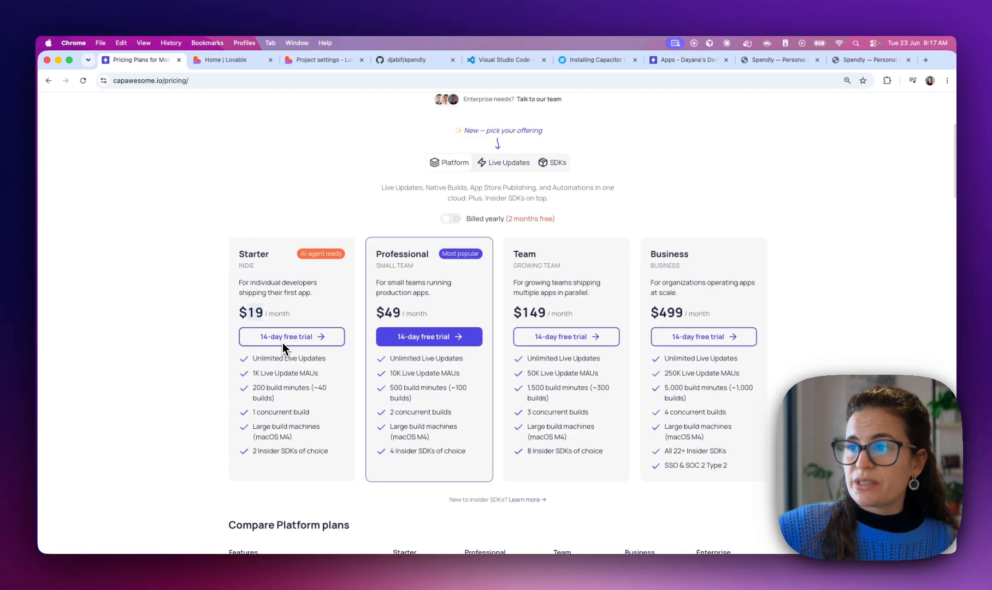
{"action": "scroll", "coordinate": [299, 339], "scroll_direction": "up", "scroll_amount": 1}
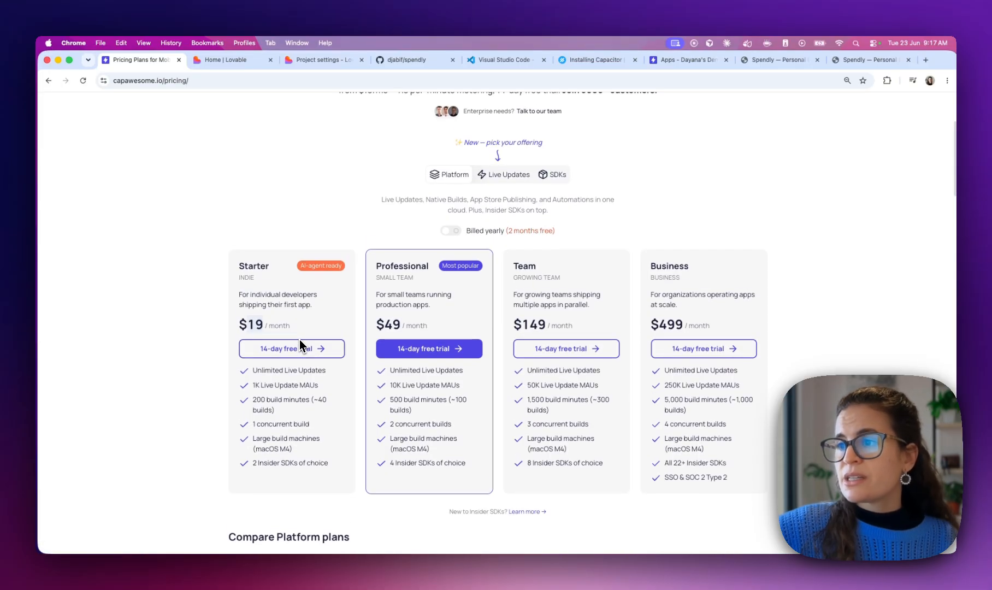
{"action": "left_click", "coordinate": [299, 350]}
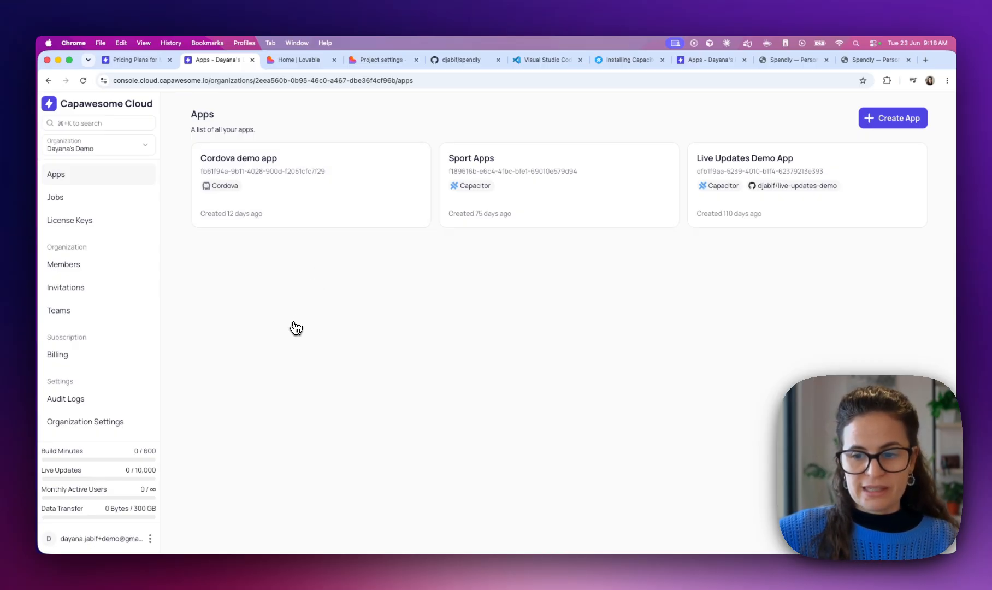
Create a Capacitor-type app named Spendly and open its Overview page
{"action": "left_click", "coordinate": [897, 121]}
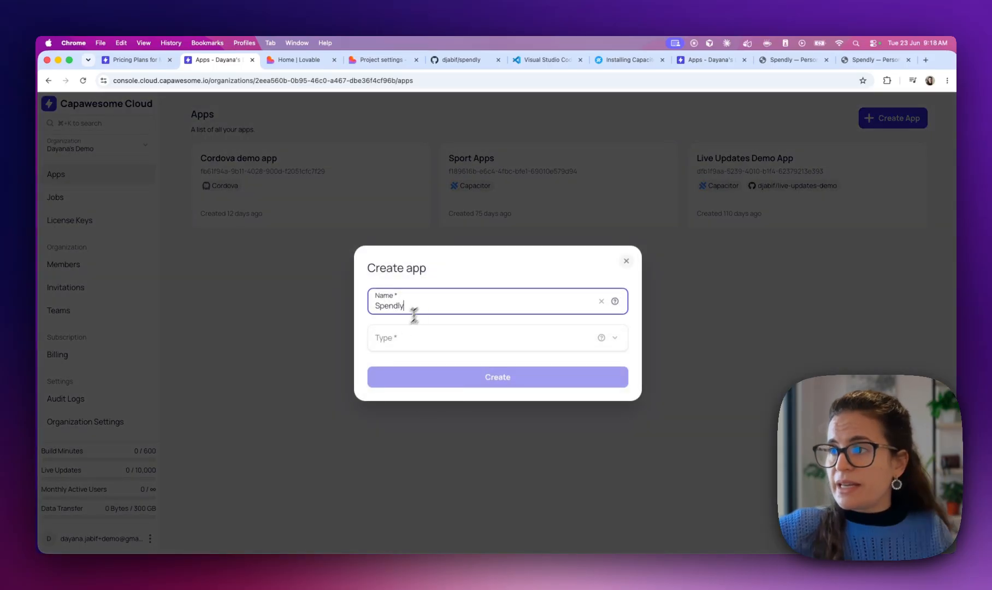
{"action": "left_click", "coordinate": [396, 340]}
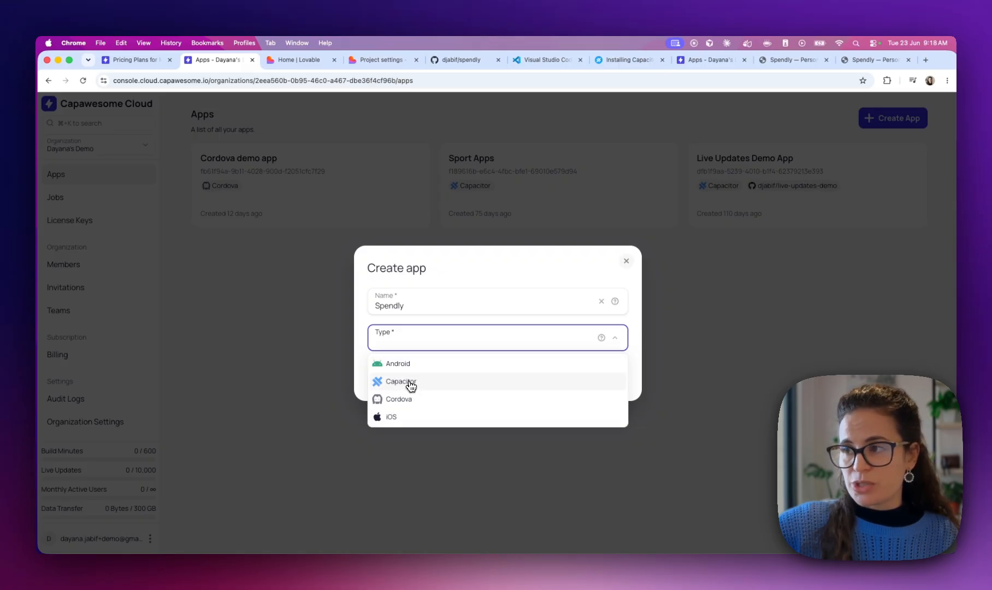
{"action": "left_click", "coordinate": [411, 382]}
{"action": "left_click", "coordinate": [498, 381]}
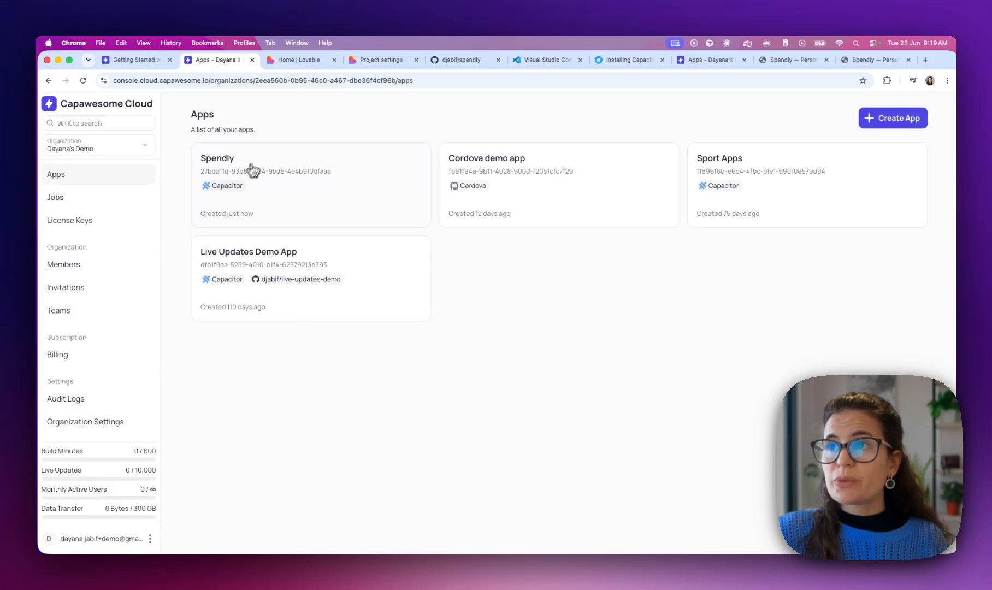
{"action": "left_click", "coordinate": [219, 172]}
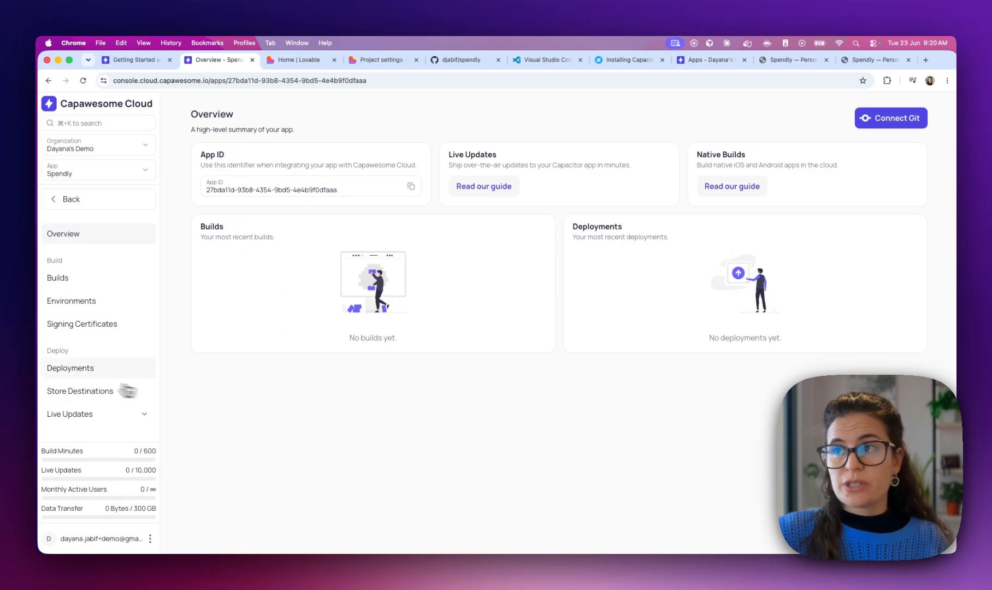
Open Spendly's Git settings and choose GitHub as the git provider
{"action": "scroll", "coordinate": [98, 243], "scroll_direction": "down", "scroll_amount": 1}
{"action": "scroll", "coordinate": [98, 240], "scroll_direction": "down", "scroll_amount": 4}
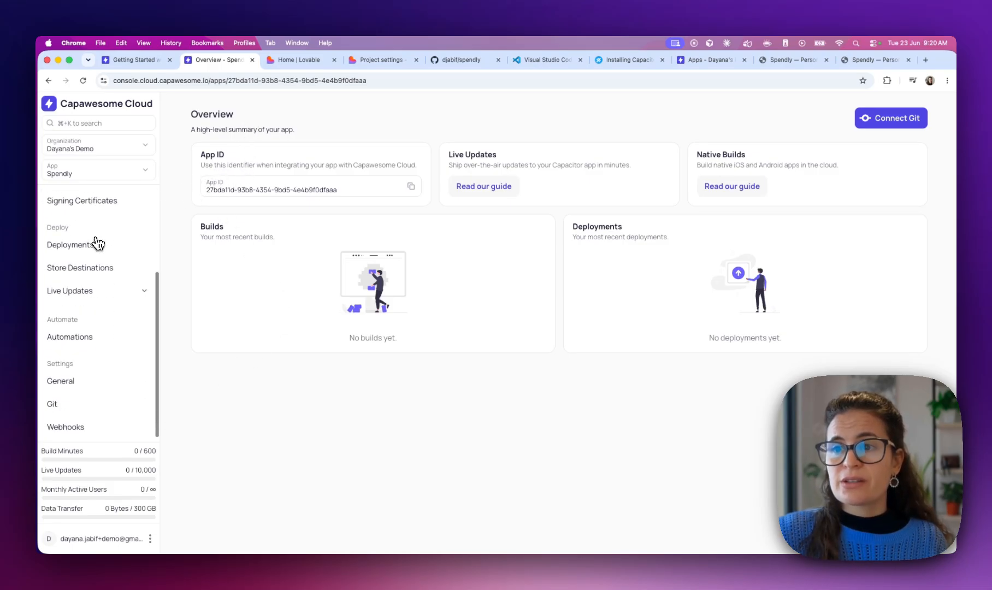
{"action": "left_click", "coordinate": [64, 417]}
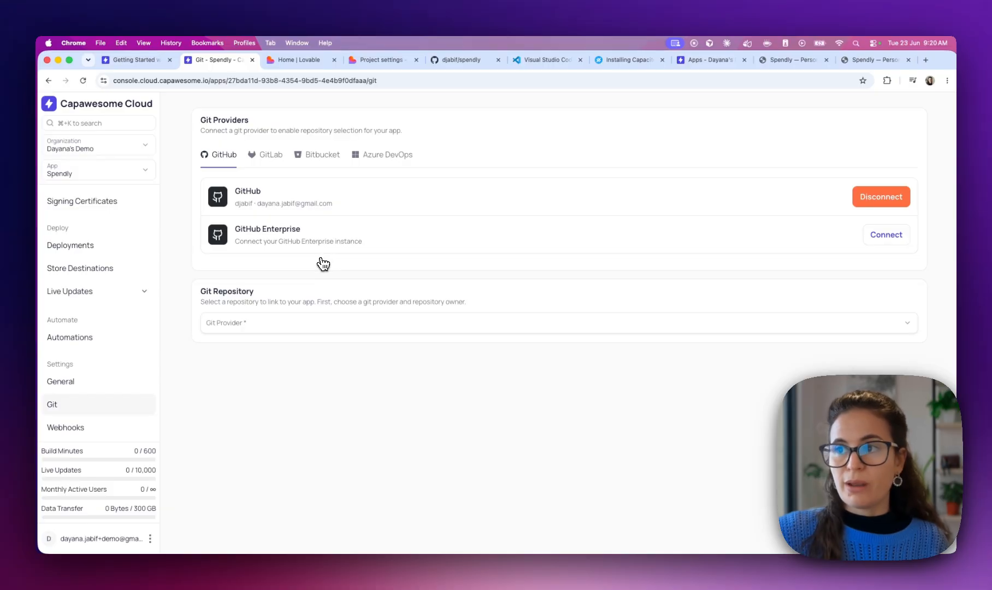
{"action": "left_click", "coordinate": [224, 326]}
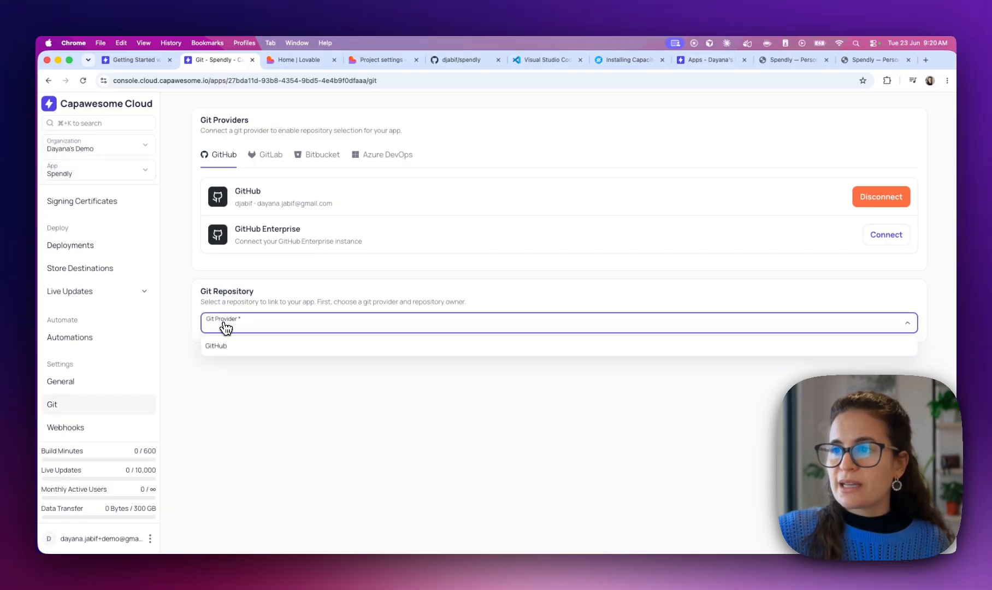
{"action": "left_click", "coordinate": [224, 348]}
Pick the personal account as owner, link the spendly repository, and return to the Apps list
{"action": "left_click", "coordinate": [223, 354]}
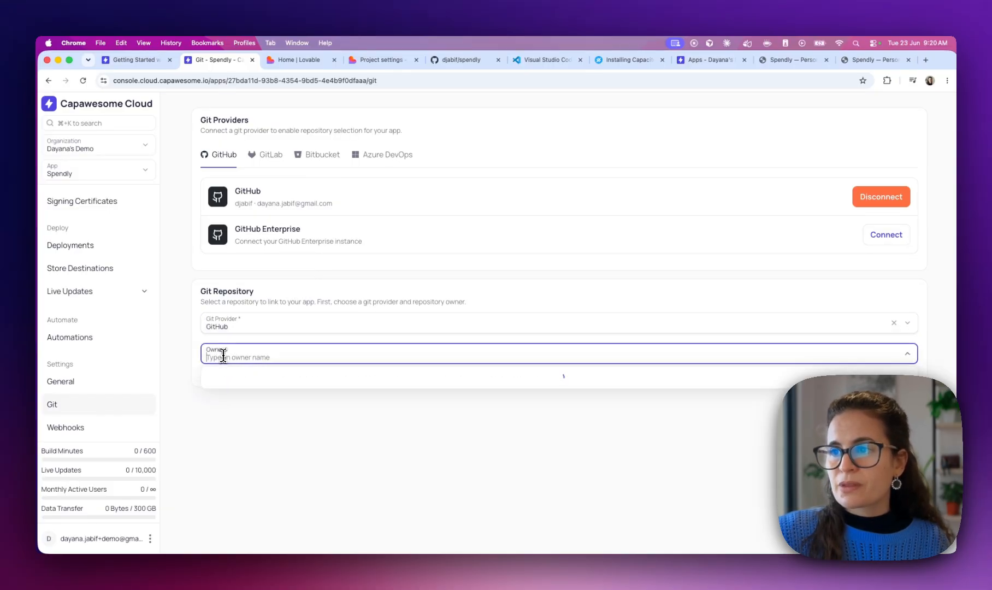
{"action": "left_click", "coordinate": [229, 377]}
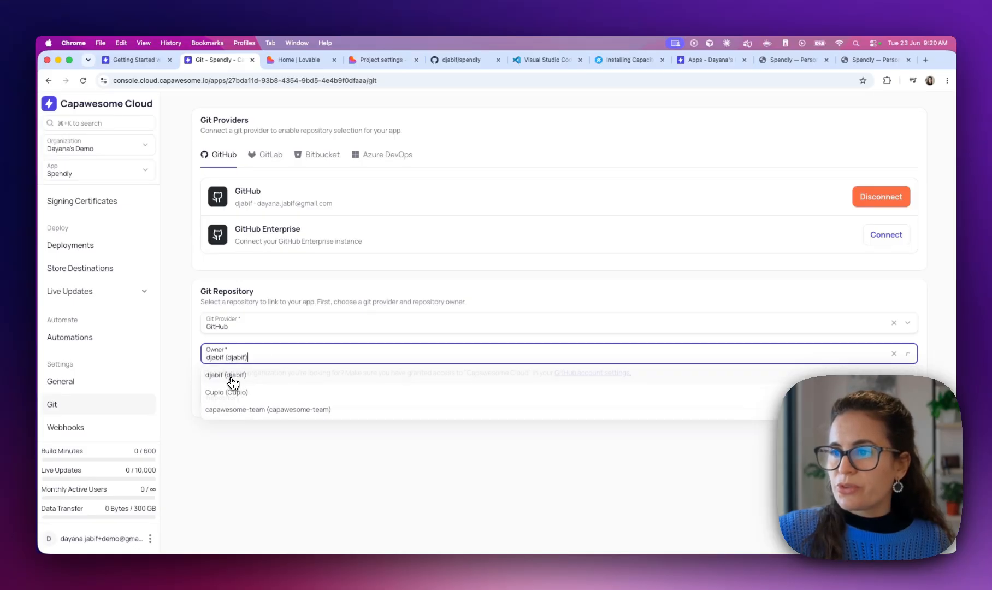
{"action": "left_click", "coordinate": [228, 394]}
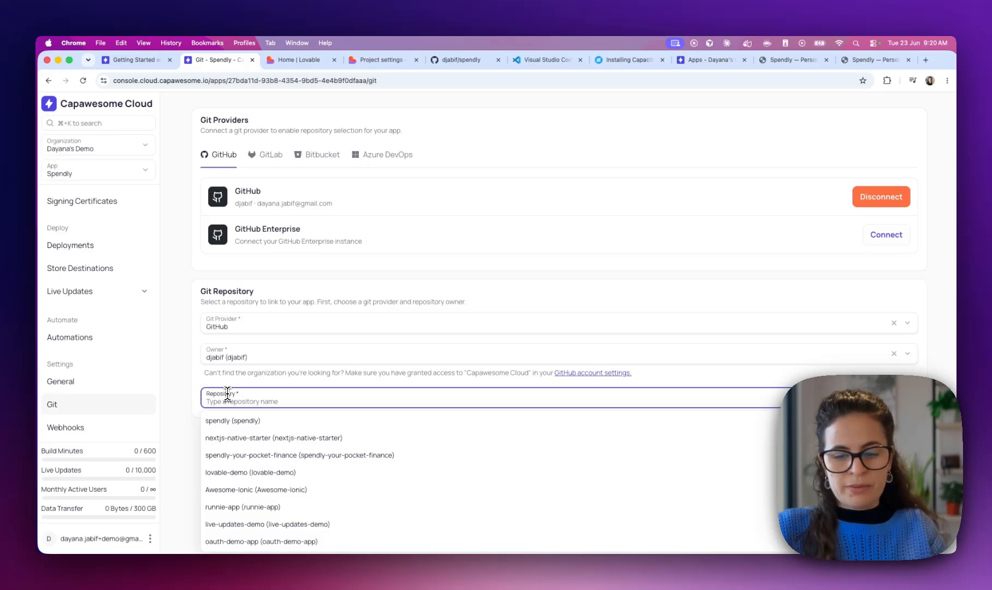
{"action": "type", "text": "spen"}
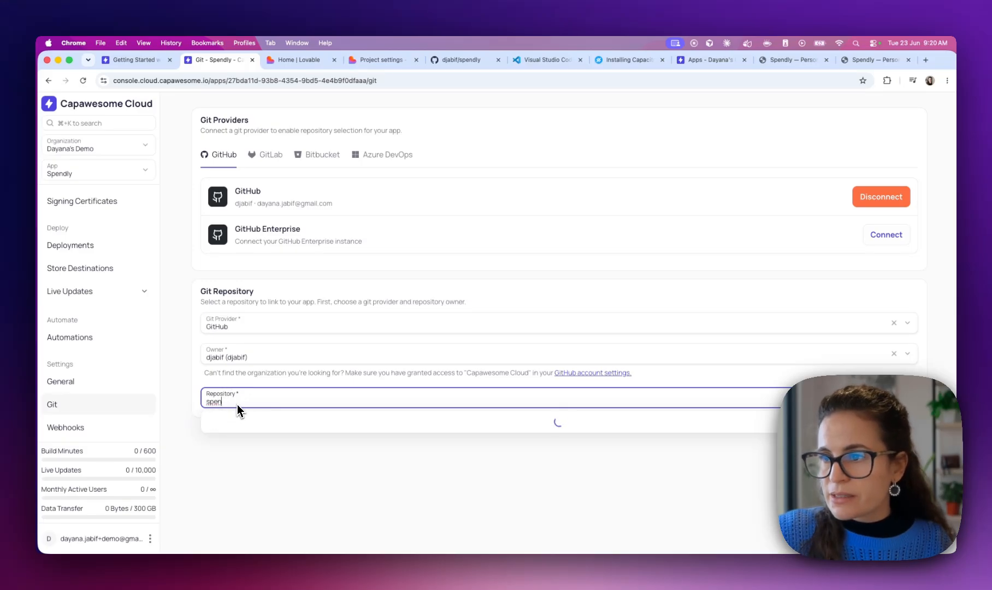
{"action": "key", "text": "BackSpace"}
{"action": "left_click", "coordinate": [226, 418]}
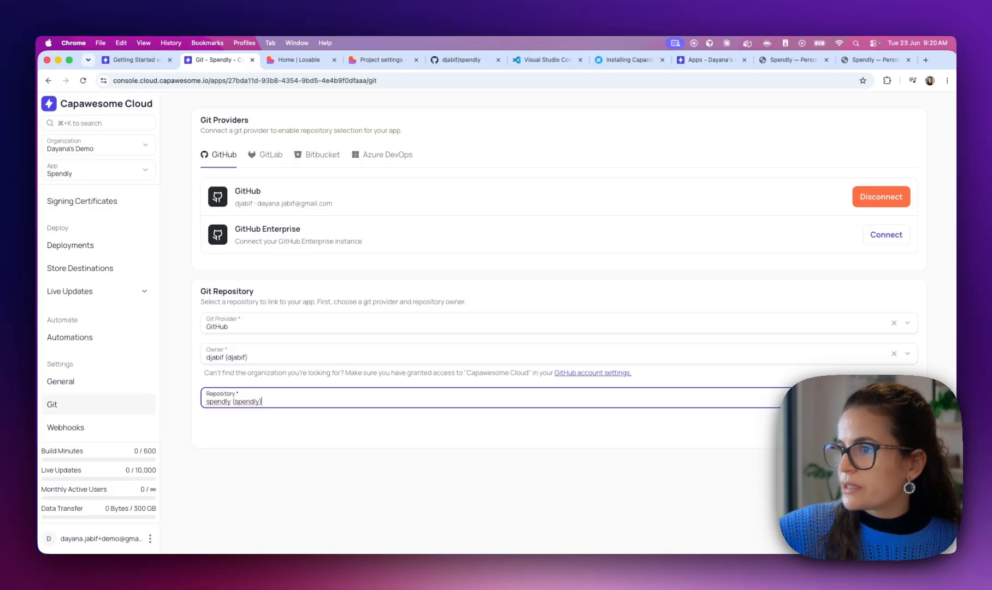
{"action": "left_click", "coordinate": [786, 522]}
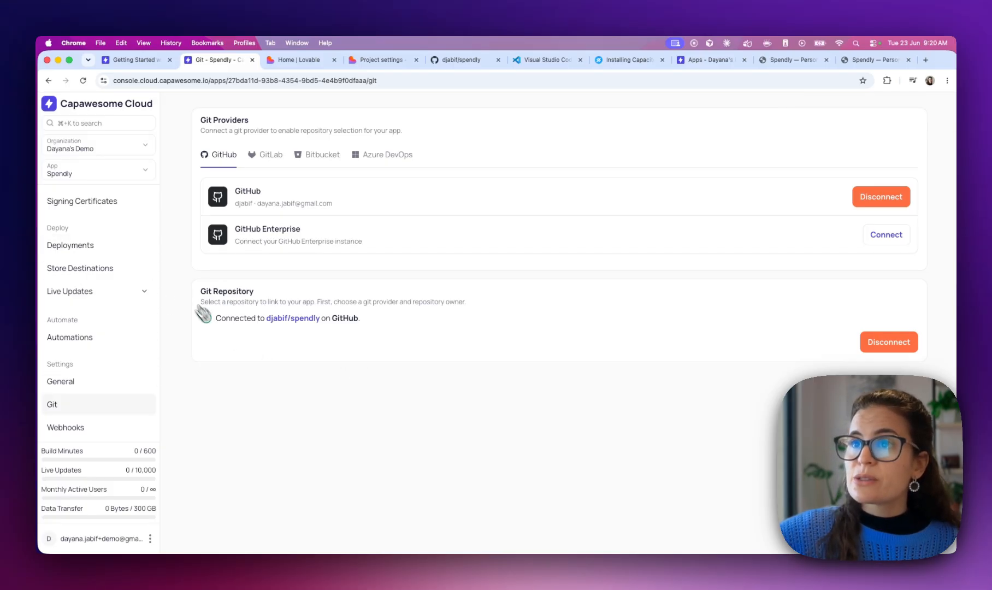
{"action": "scroll", "coordinate": [87, 229], "scroll_direction": "up", "scroll_amount": 3}
{"action": "left_click", "coordinate": [68, 207]}
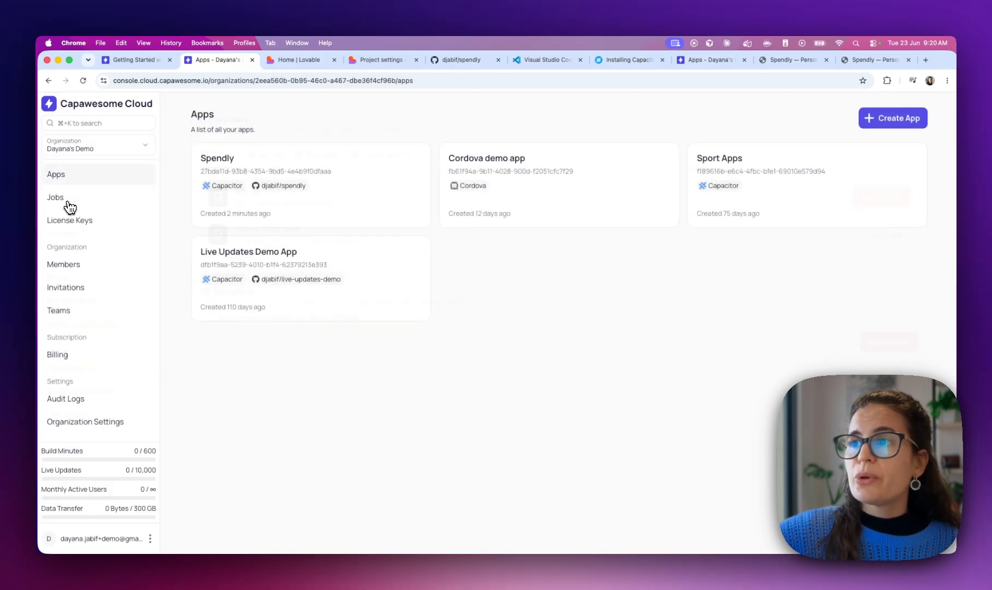
Copy the Spendly app ID from the apps list and open Spendly's Builds page
{"action": "left_click", "coordinate": [274, 177]}
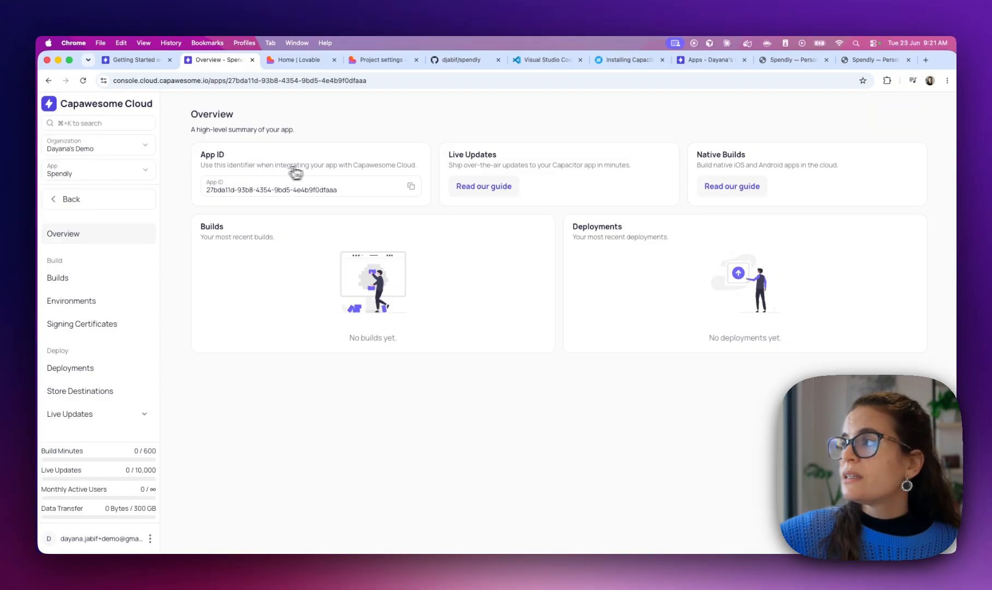
{"action": "left_click", "coordinate": [48, 80]}
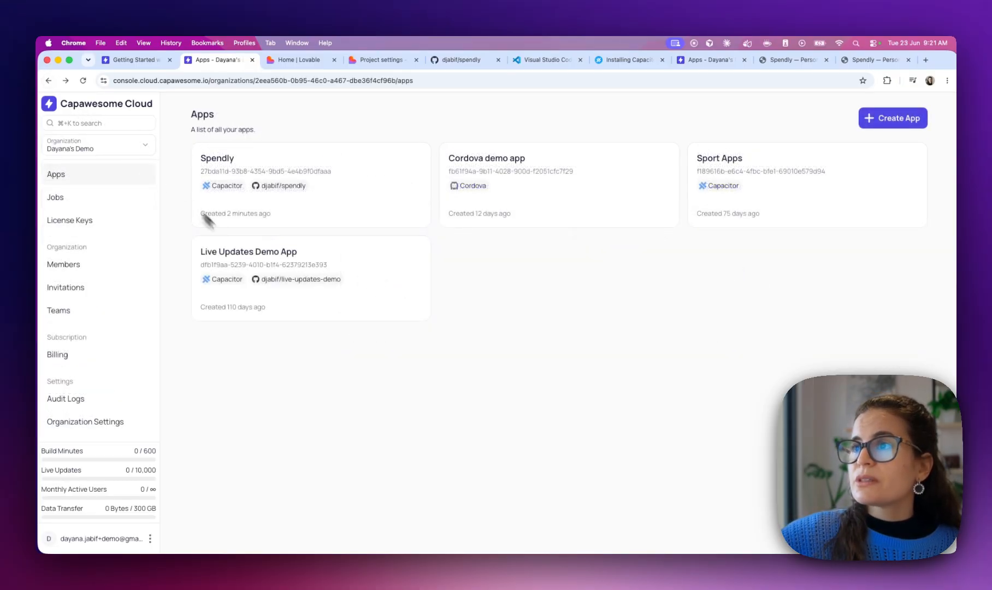
{"action": "left_click", "coordinate": [292, 172]}
{"action": "left_click", "coordinate": [273, 214]}
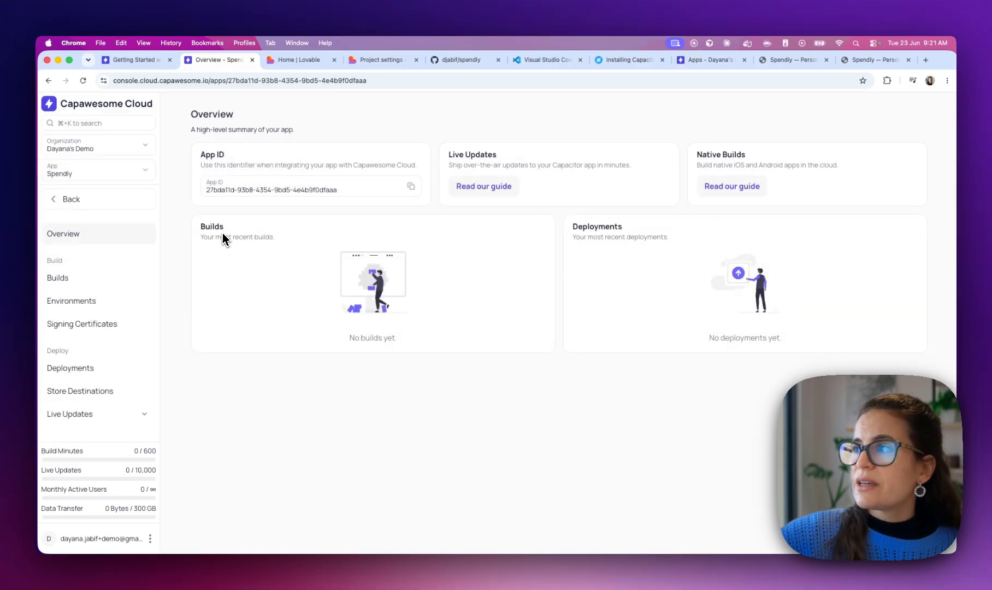
{"action": "left_click", "coordinate": [75, 281]}
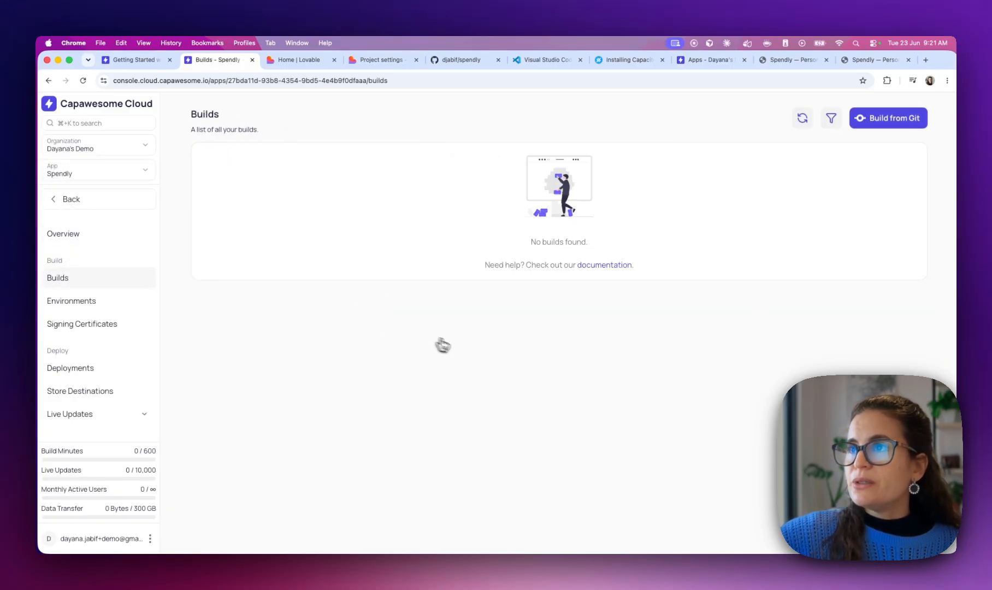
Start a Build from Git, check the repository's branches on GitHub, and enter main as Git Reference
{"action": "left_click", "coordinate": [888, 126]}
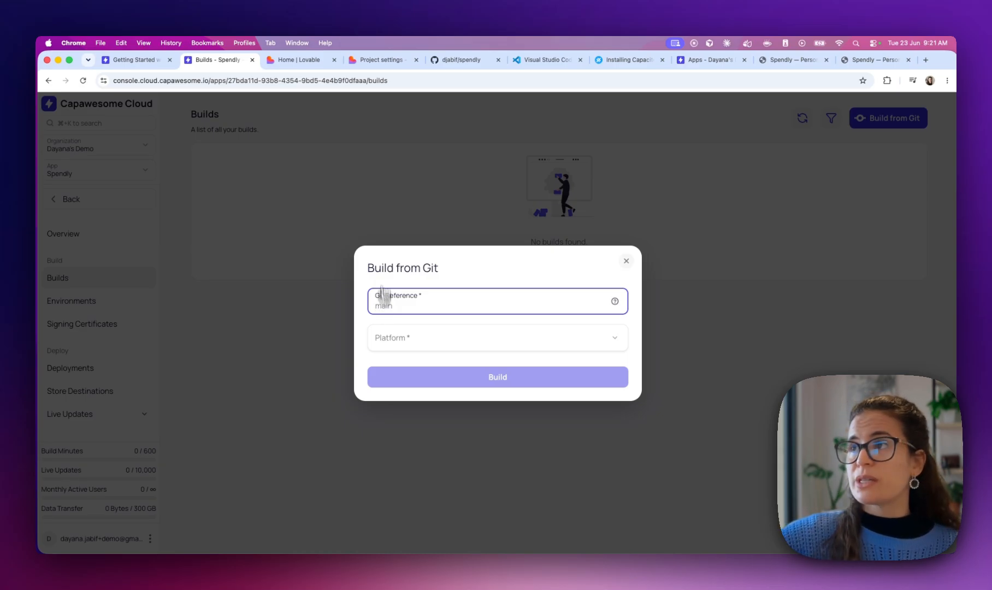
{"action": "left_click", "coordinate": [451, 65]}
{"action": "left_click", "coordinate": [231, 190]}
{"action": "left_click", "coordinate": [244, 191]}
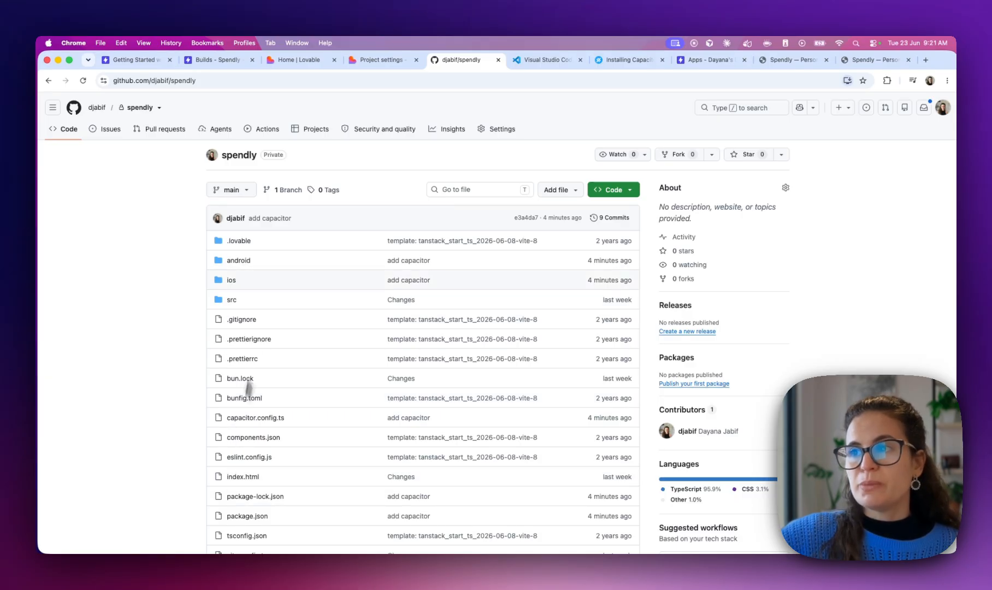
{"action": "left_click", "coordinate": [143, 61]}
{"action": "left_click", "coordinate": [210, 61]}
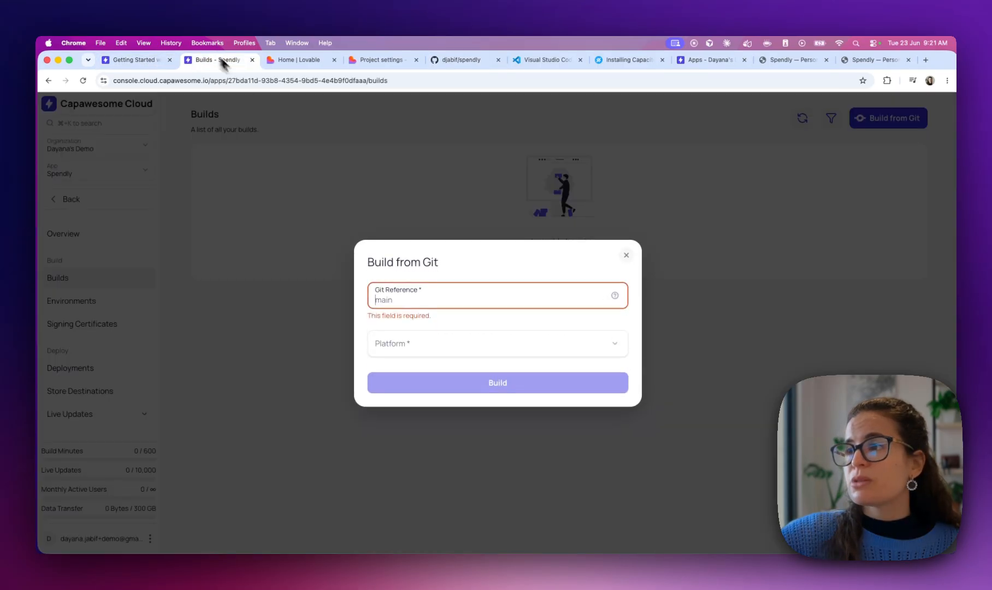
{"action": "type", "text": "main"}
Choose iOS platform and Development build type, finding no signing certificate available
{"action": "left_click", "coordinate": [417, 348]}
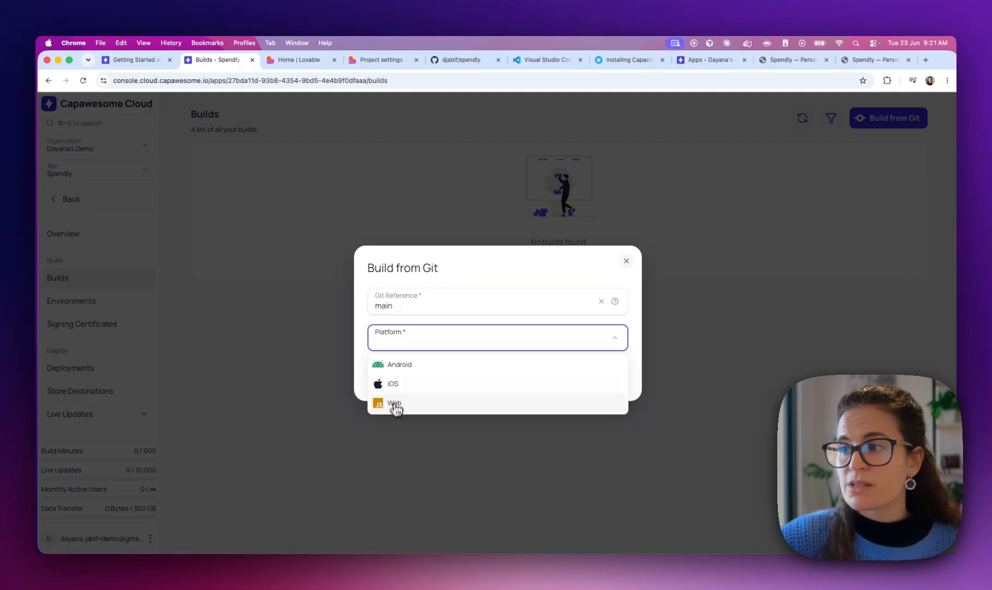
{"action": "left_click", "coordinate": [405, 387]}
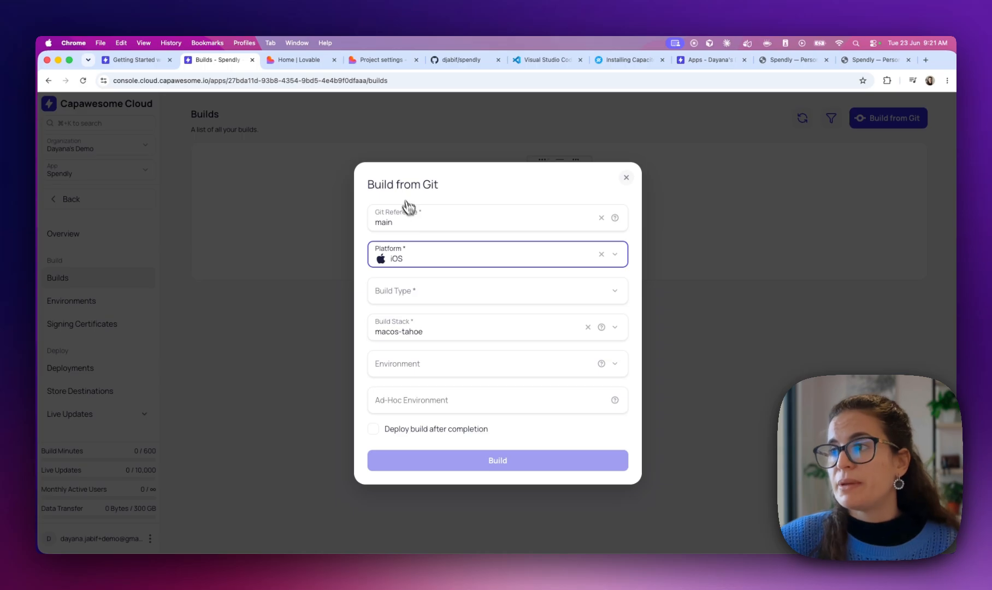
{"action": "left_click", "coordinate": [434, 301]}
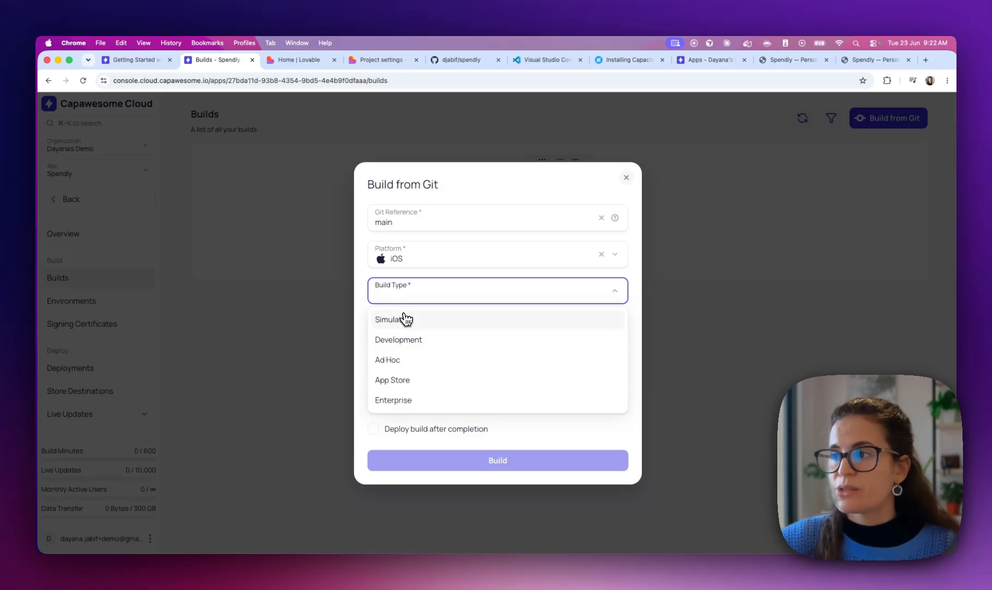
{"action": "left_click", "coordinate": [406, 340]}
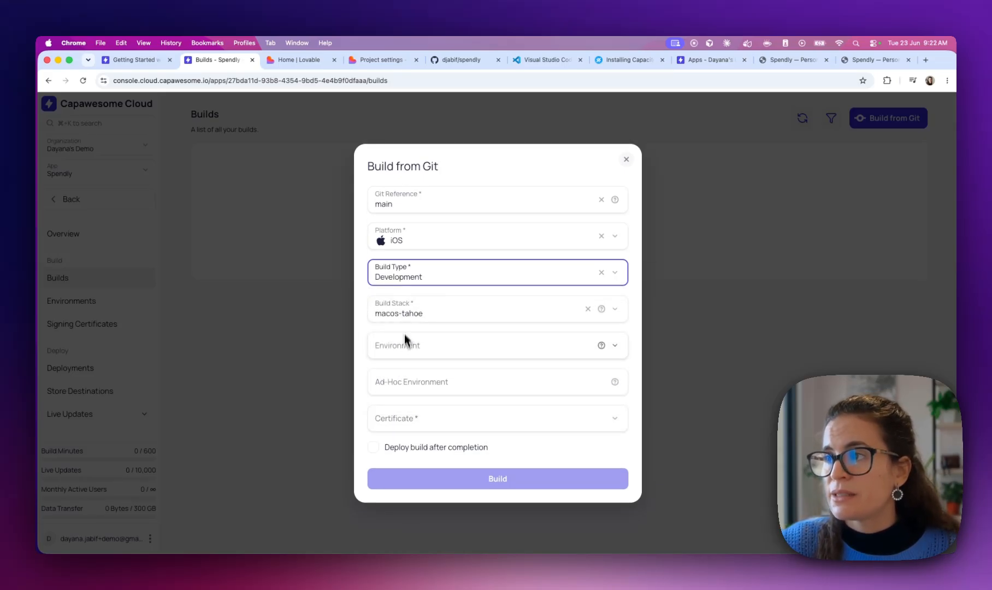
{"action": "left_click", "coordinate": [415, 344]}
{"action": "left_click", "coordinate": [364, 346]}
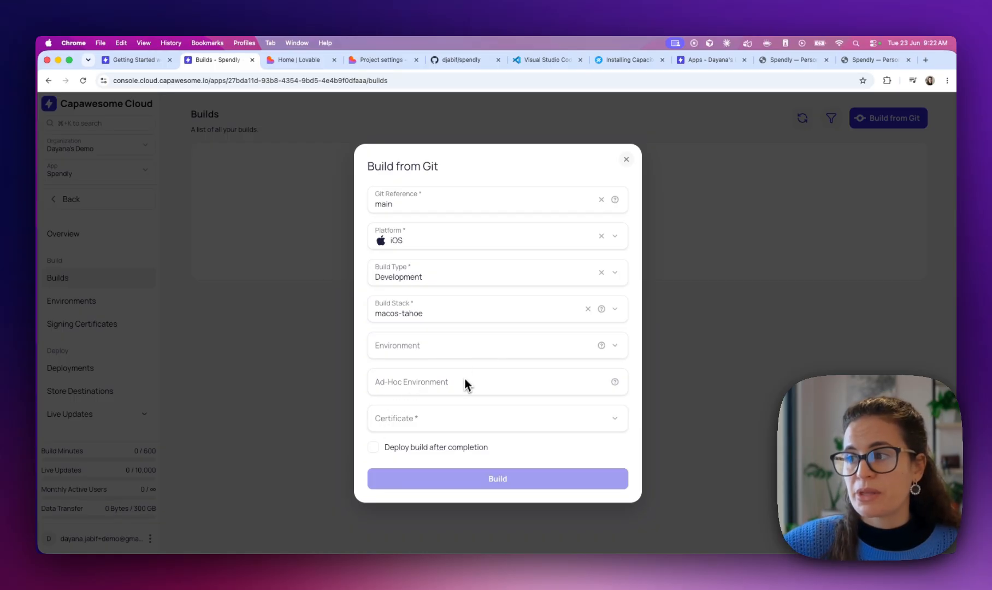
{"action": "left_click", "coordinate": [448, 411]}
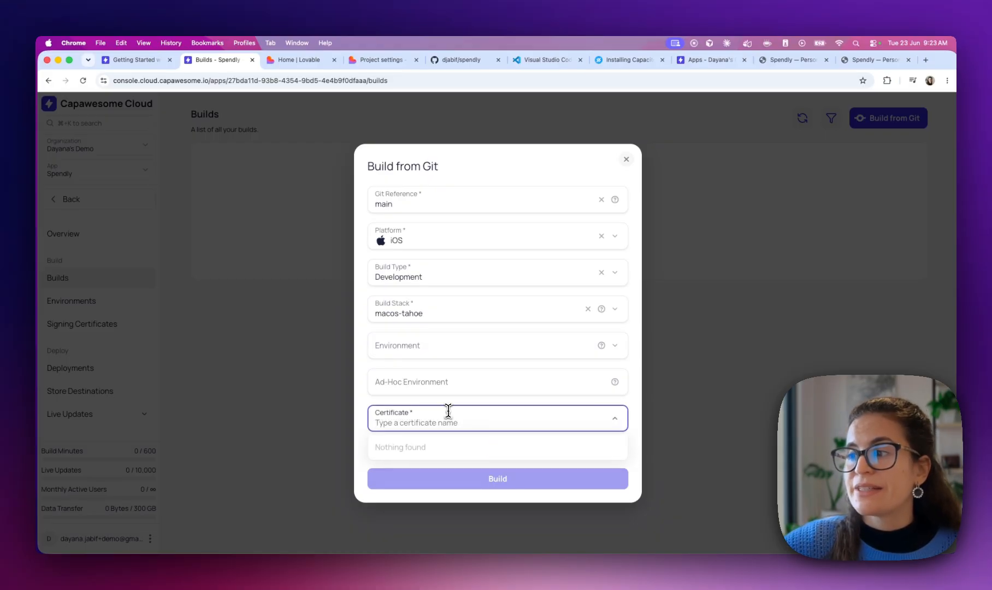
{"action": "left_click", "coordinate": [365, 423]}
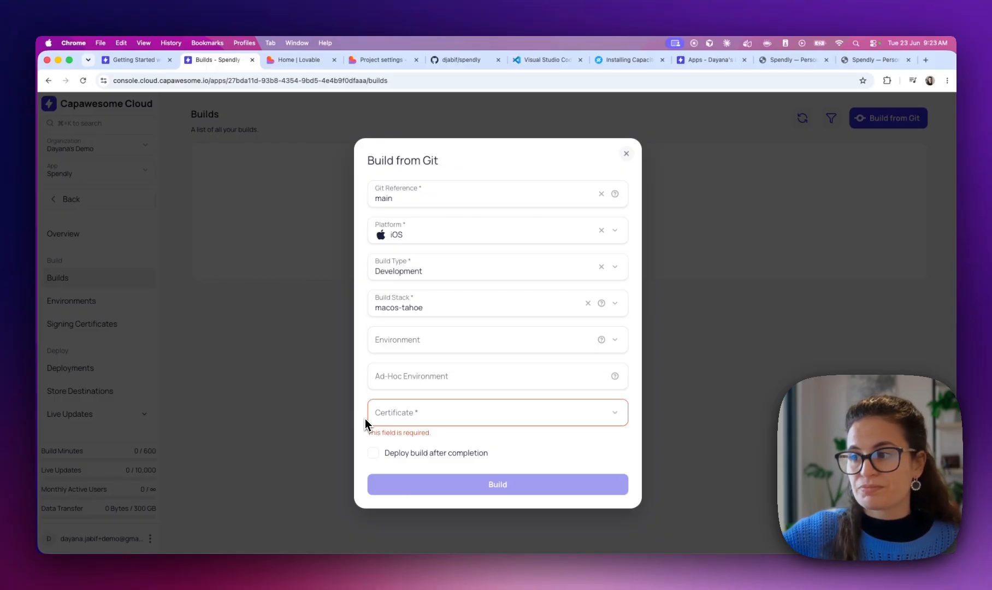
{"action": "left_click", "coordinate": [410, 237]}
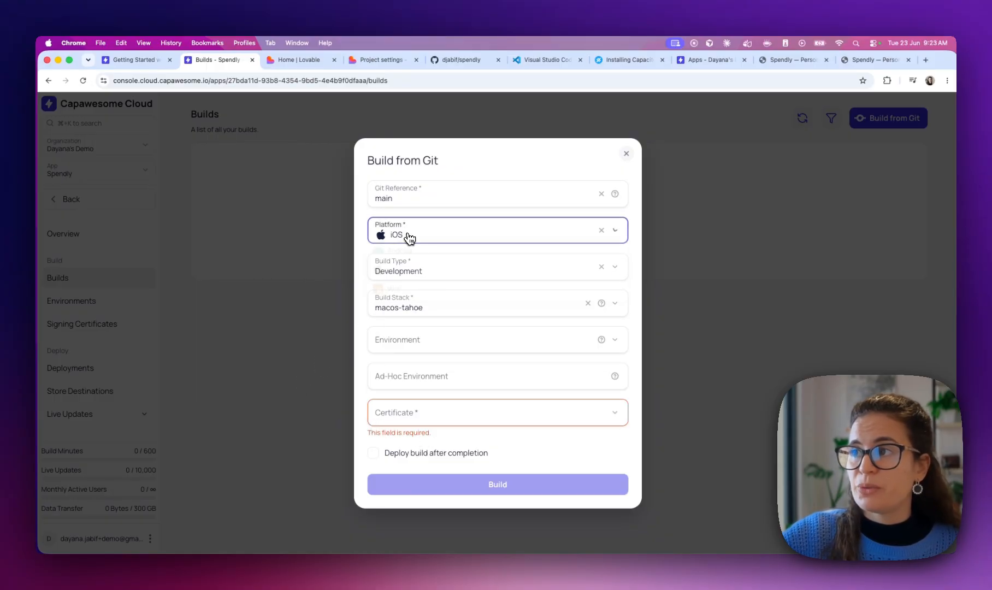
Switch the build to Android with Debug build type, finding no signing certificate available
{"action": "left_click", "coordinate": [396, 267]}
{"action": "left_click", "coordinate": [424, 295]}
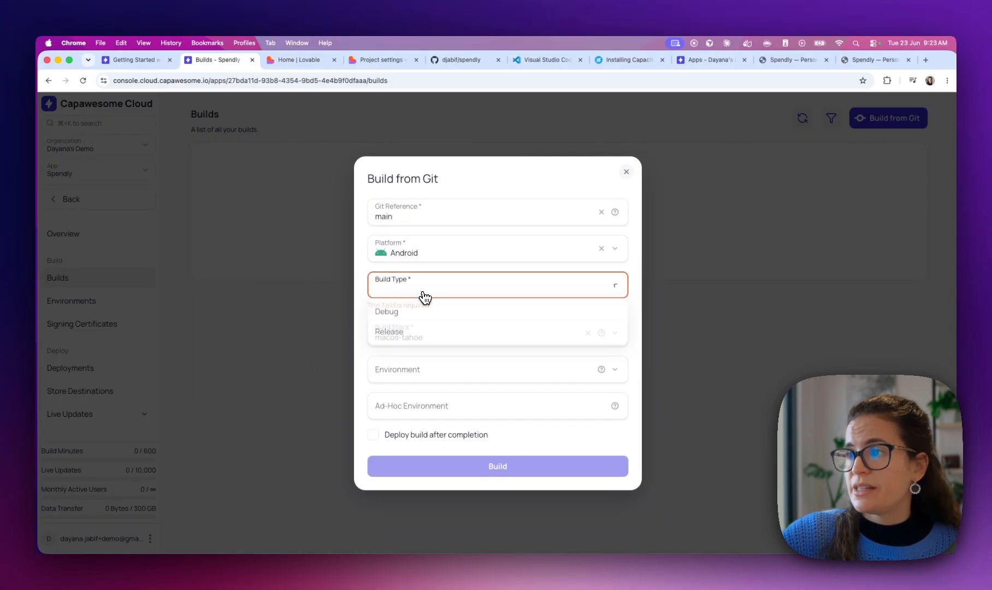
{"action": "left_click", "coordinate": [390, 318]}
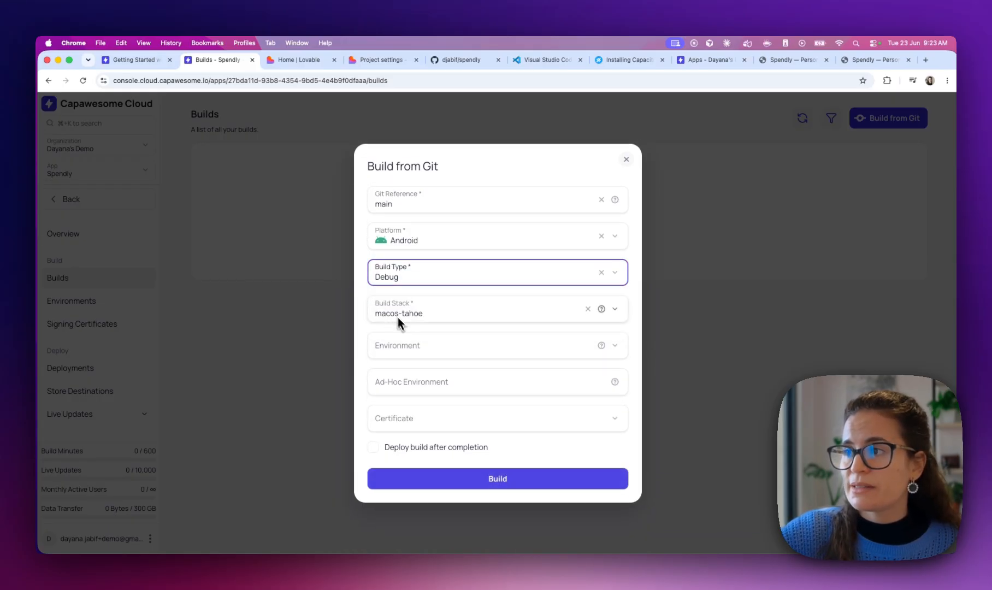
{"action": "left_click", "coordinate": [409, 418]}
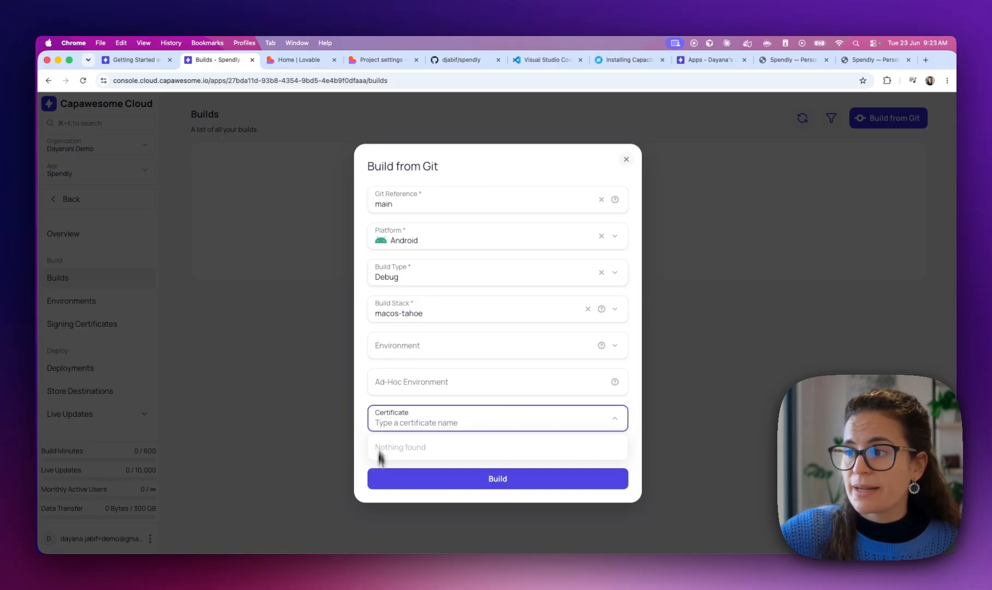
{"action": "left_click", "coordinate": [367, 414]}
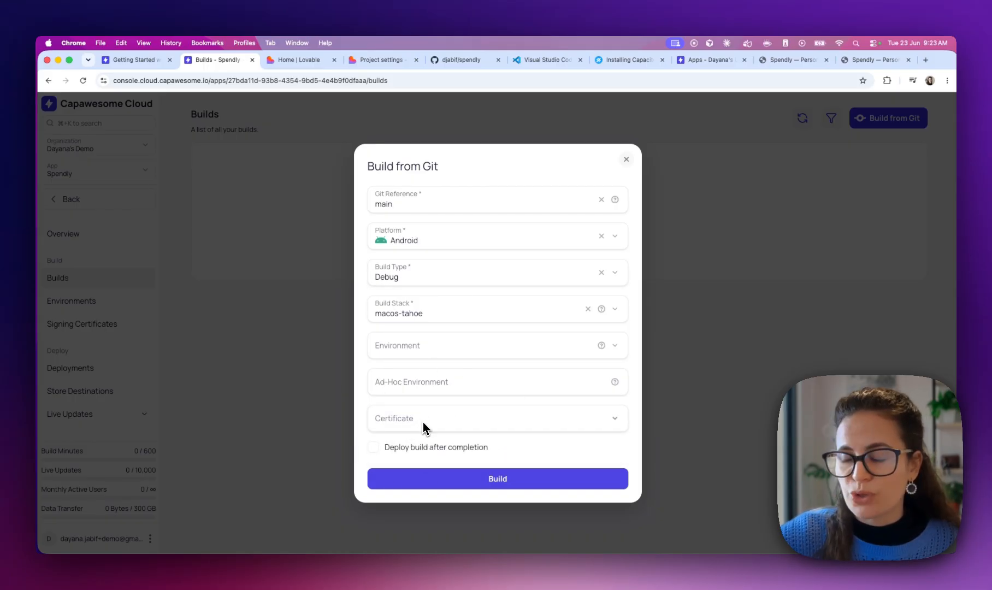
Change the build type to Release, then close the Build from Git form without building
{"action": "left_click", "coordinate": [419, 278]}
{"action": "left_click", "coordinate": [396, 322]}
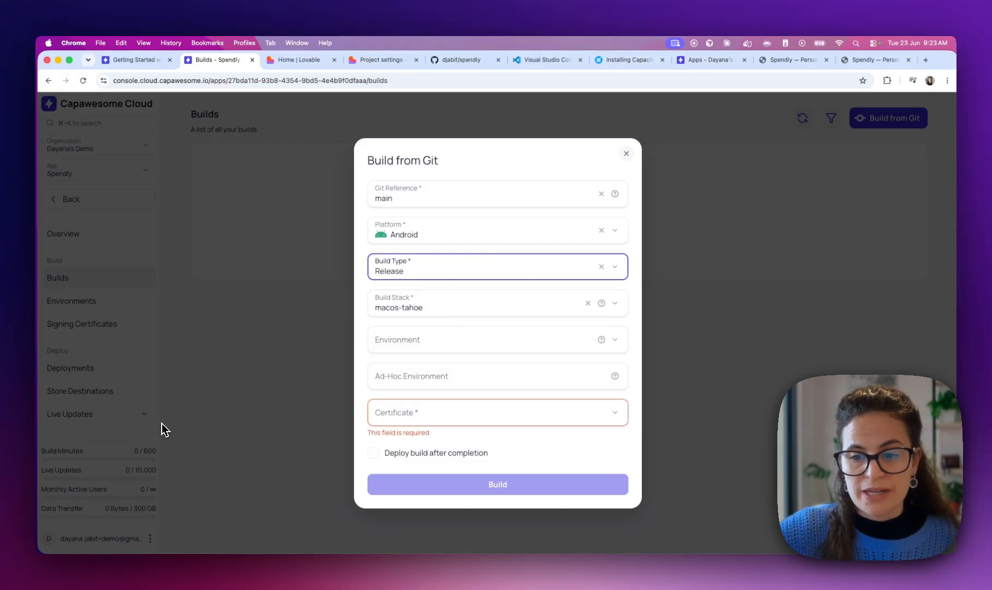
{"action": "left_click", "coordinate": [266, 457]}
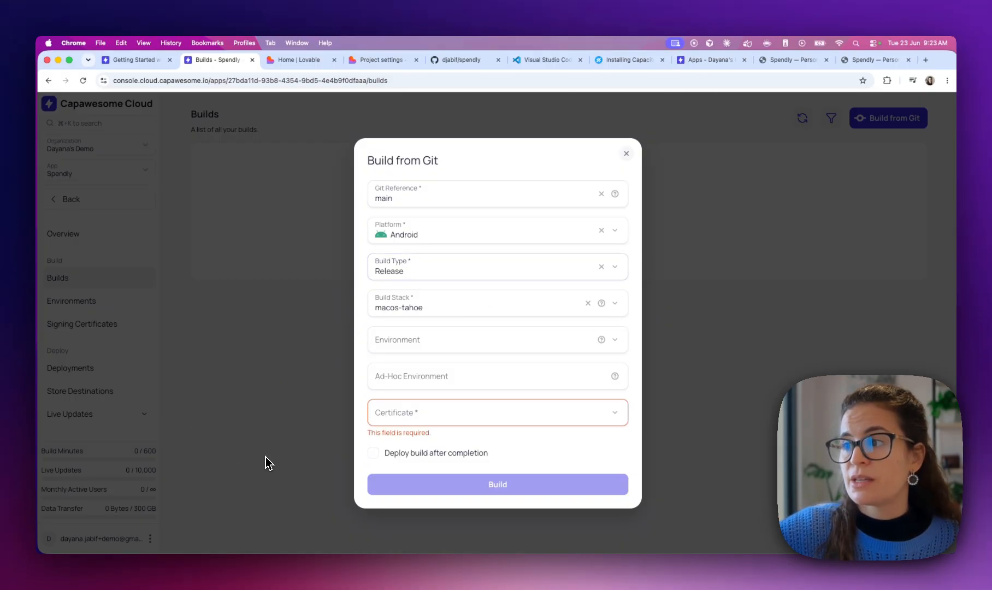
{"action": "left_click", "coordinate": [626, 154]}
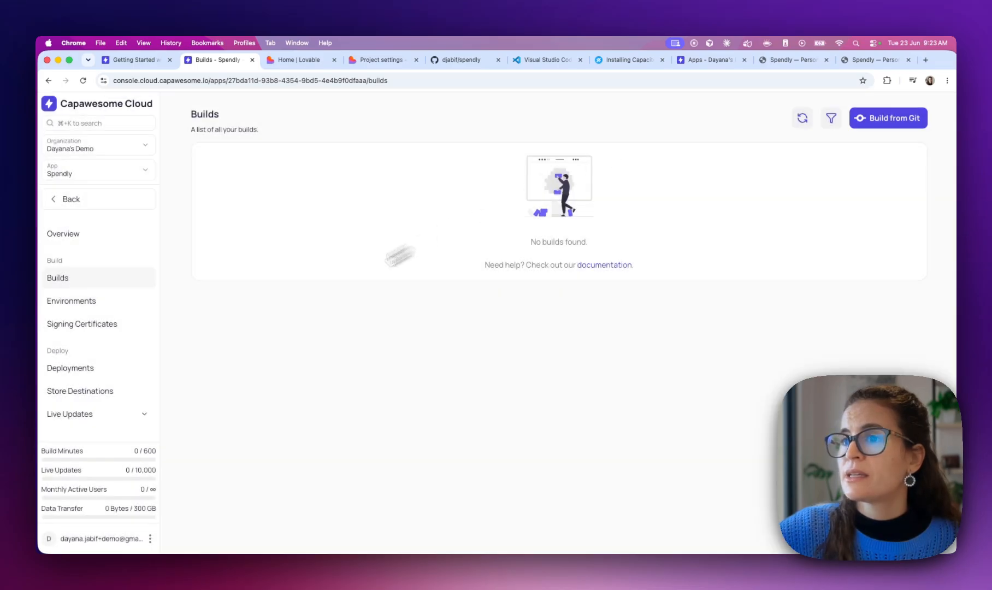
Go to the Signing Certificates page in Capawesome Cloud and start creating a new certificate
{"action": "scroll", "coordinate": [85, 264], "scroll_direction": "down", "scroll_amount": 4}
{"action": "scroll", "coordinate": [85, 264], "scroll_direction": "up", "scroll_amount": 2}
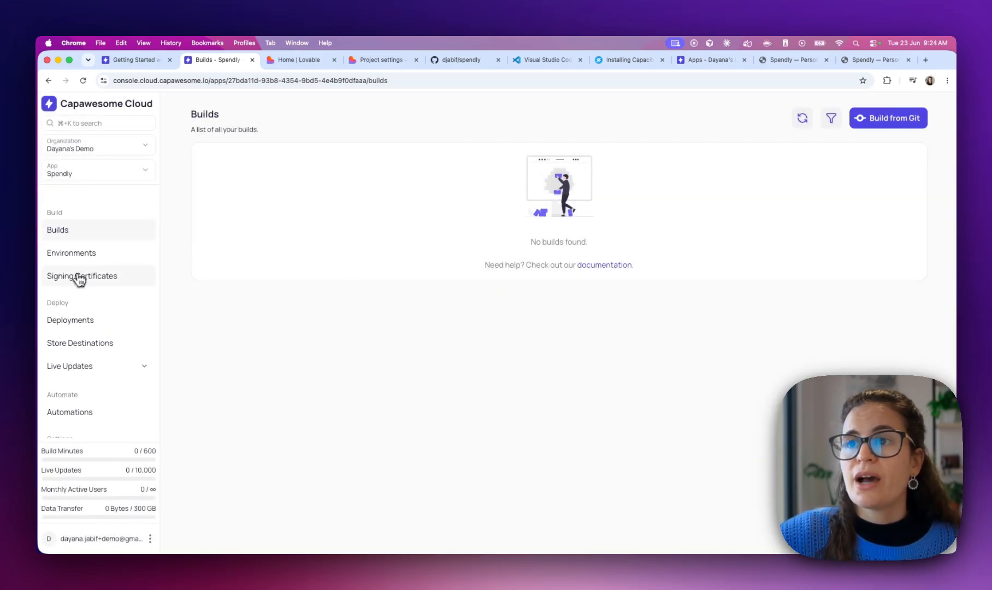
{"action": "left_click", "coordinate": [102, 283]}
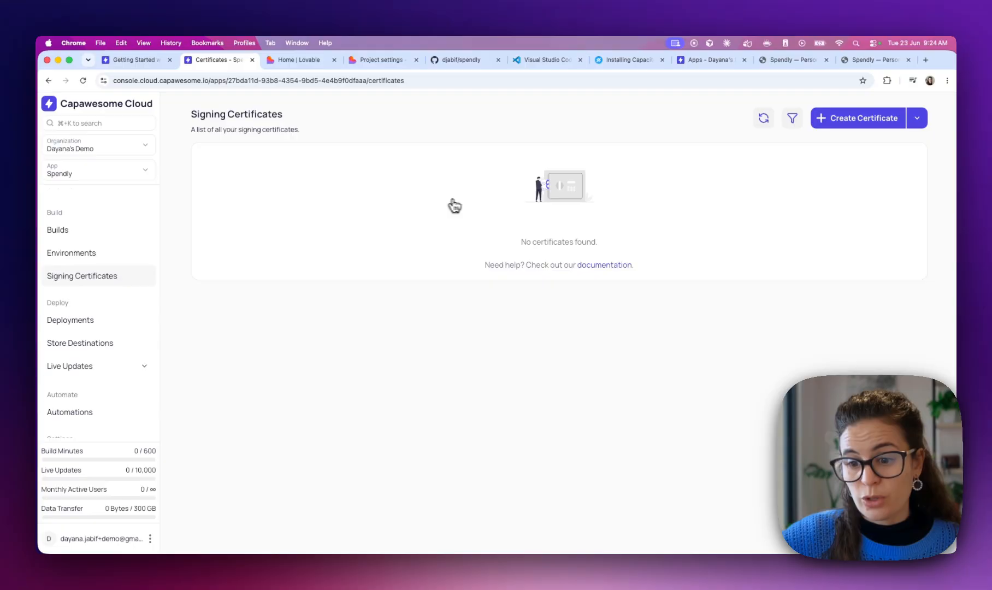
{"action": "left_click", "coordinate": [869, 125]}
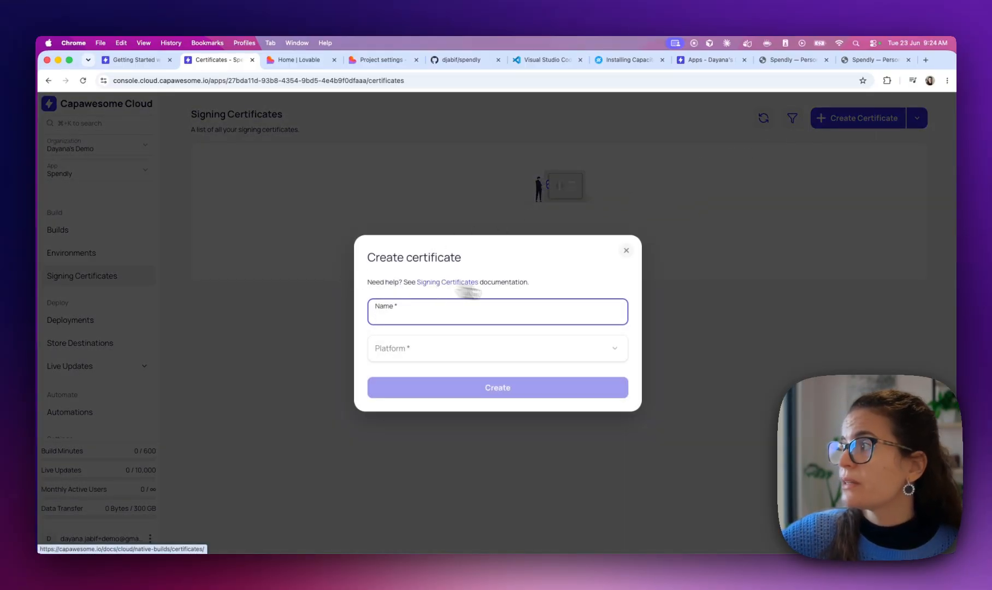
Open the dialog's Signing Certificates documentation link and switch to the Set Up Signing guide
{"action": "right_click", "coordinate": [442, 282]}
{"action": "key", "text": "Escape"}
{"action": "left_click", "coordinate": [447, 290], "text": "super"}
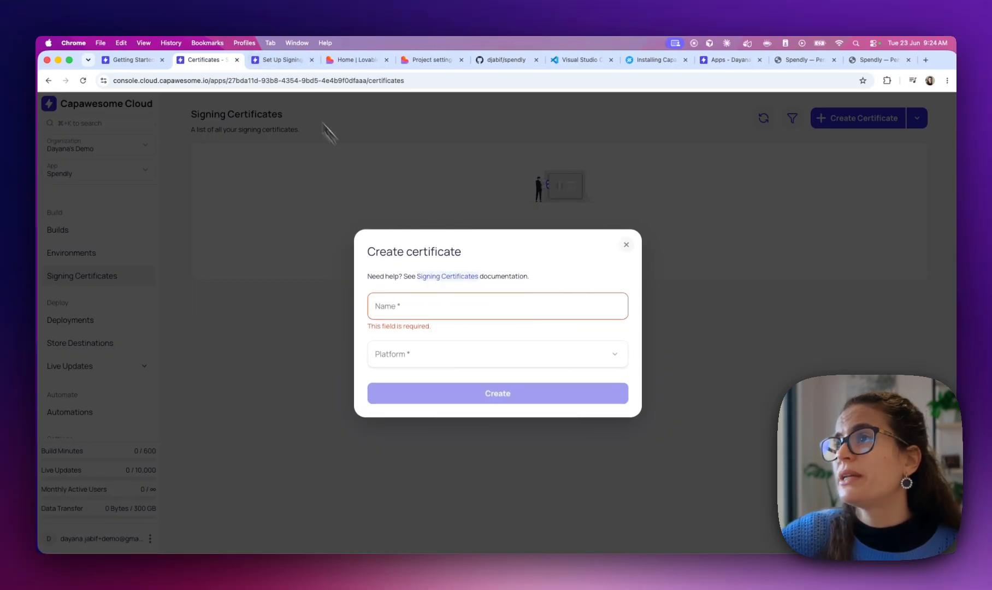
{"action": "left_click", "coordinate": [270, 61]}
{"action": "scroll", "coordinate": [377, 388], "scroll_direction": "down", "scroll_amount": 1}
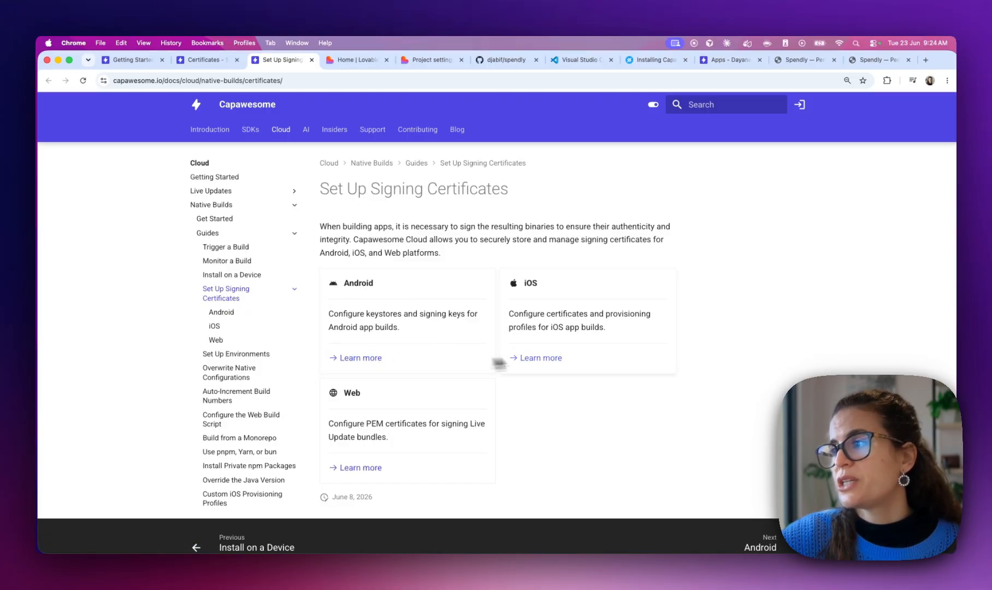
Open the iOS card's guide and scroll to Certificate File > Create using Online Generator
{"action": "left_click", "coordinate": [555, 362]}
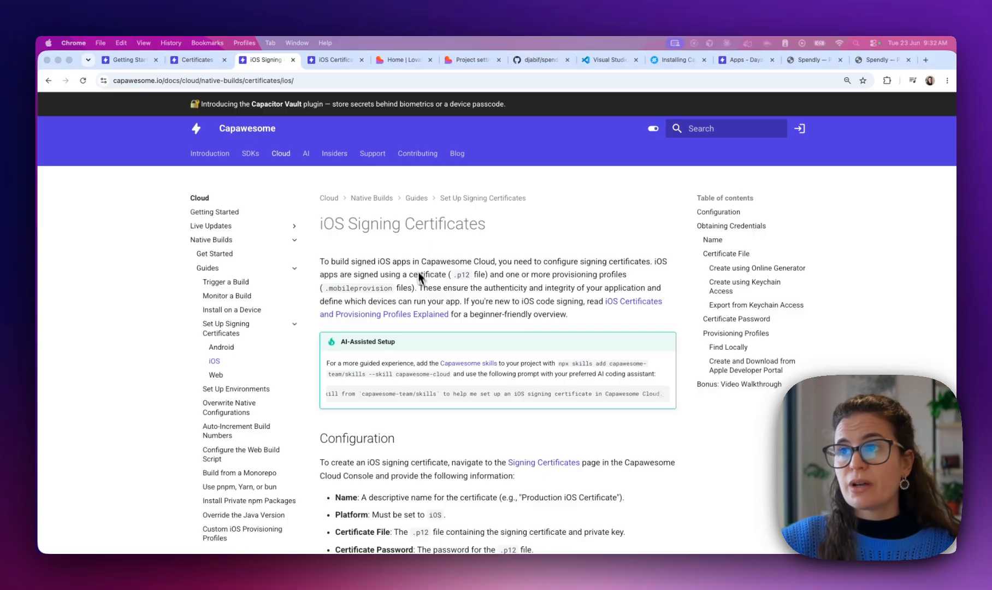
{"action": "scroll", "coordinate": [422, 288], "scroll_direction": "down", "scroll_amount": 3}
{"action": "scroll", "coordinate": [424, 288], "scroll_direction": "down", "scroll_amount": 5}
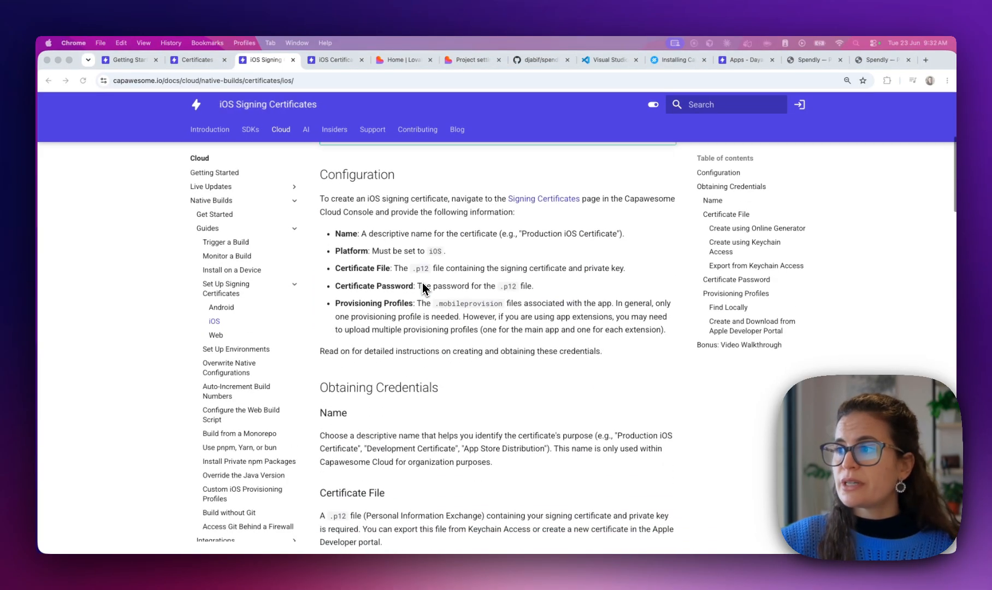
{"action": "scroll", "coordinate": [423, 288], "scroll_direction": "down", "scroll_amount": 5}
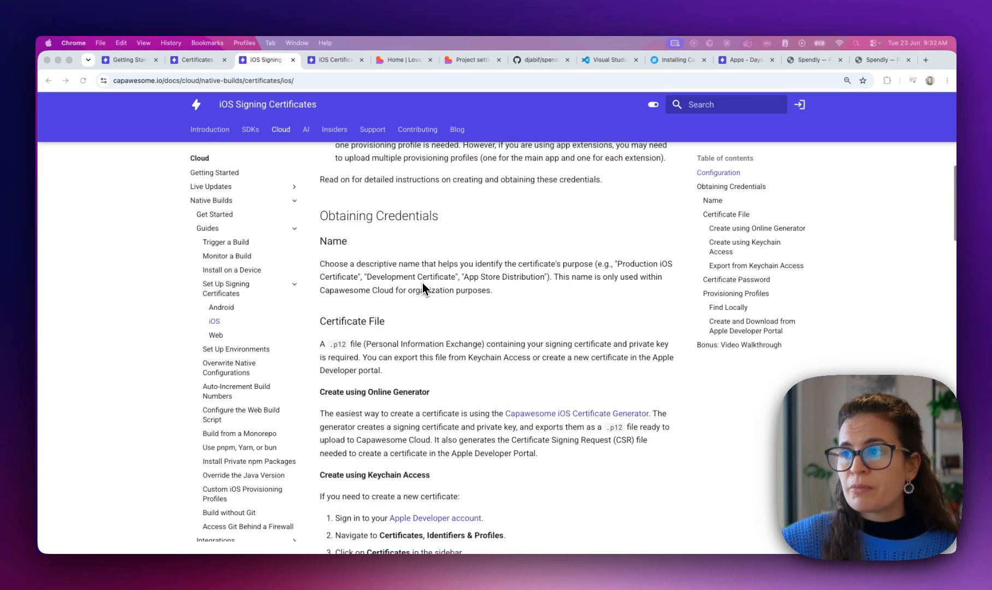
{"action": "scroll", "coordinate": [423, 288], "scroll_direction": "down", "scroll_amount": 1}
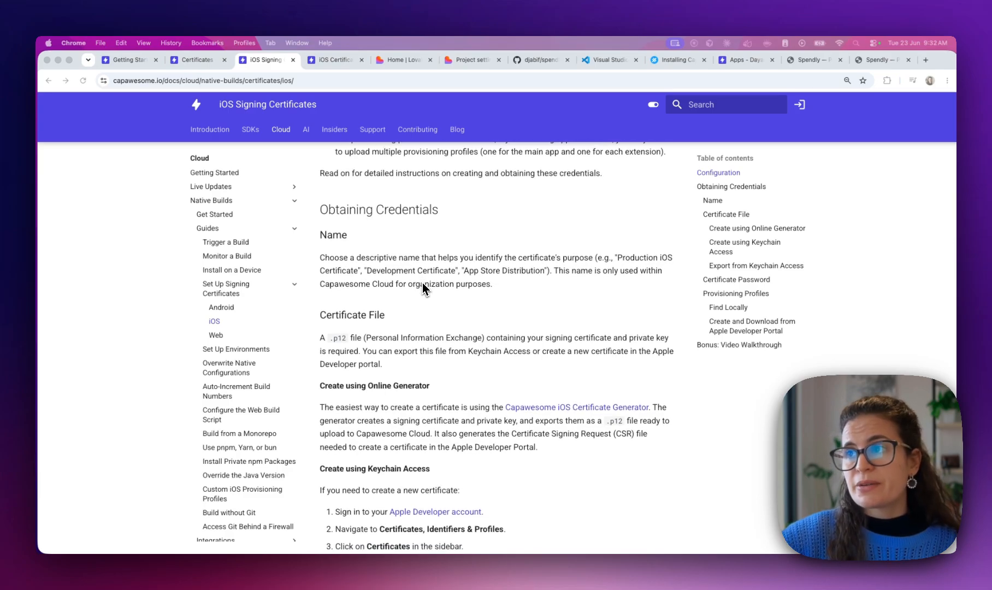
{"action": "scroll", "coordinate": [423, 288], "scroll_direction": "down", "scroll_amount": 3}
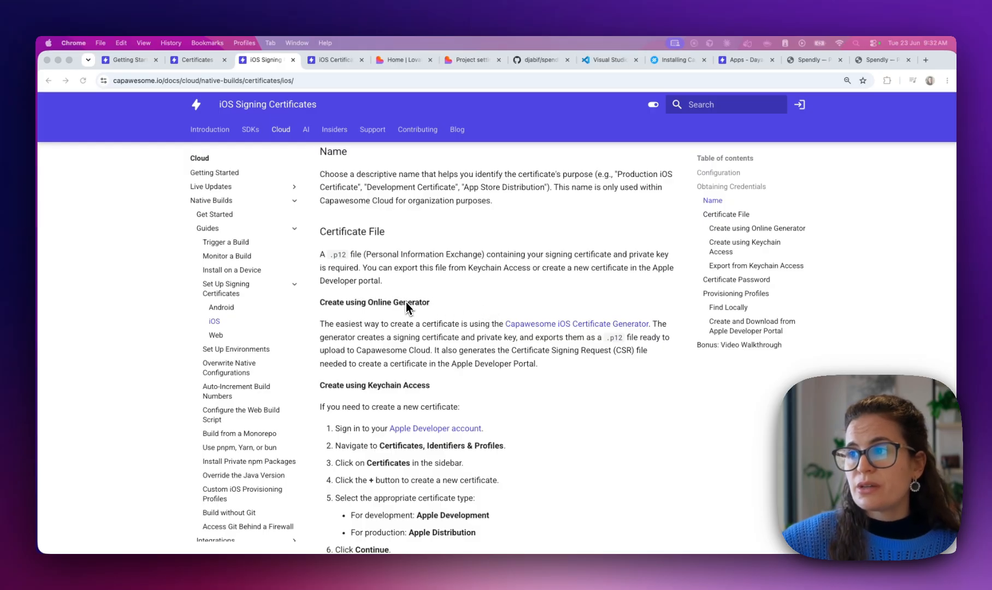
{"action": "left_click", "coordinate": [539, 349]}
Open the iOS Certificate Generator and enter the requester's name and e-mail, organization Spendly, Montevideo, Montevideo, UY
{"action": "left_click", "coordinate": [585, 326]}
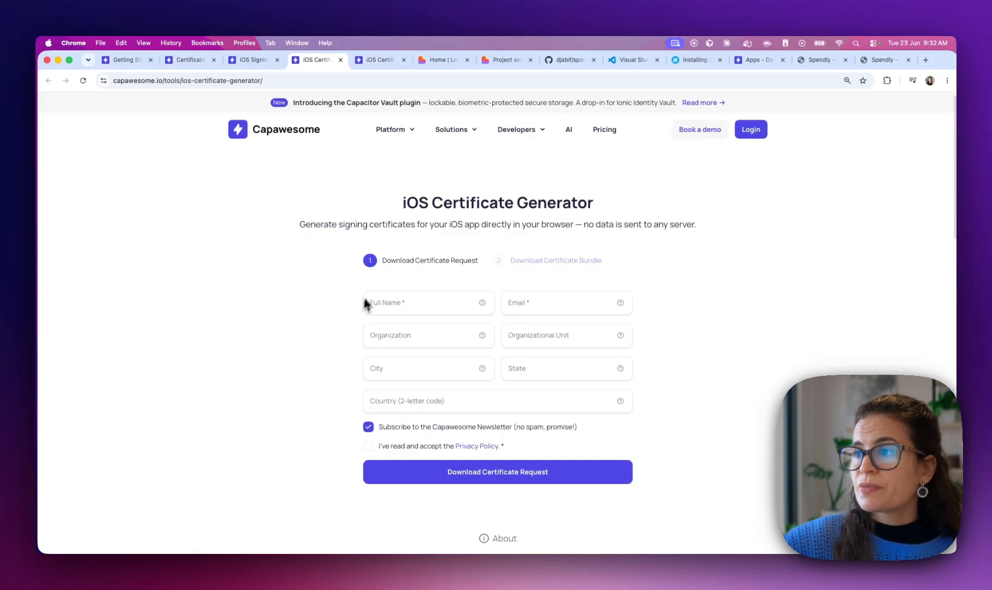
{"action": "left_click", "coordinate": [401, 305]}
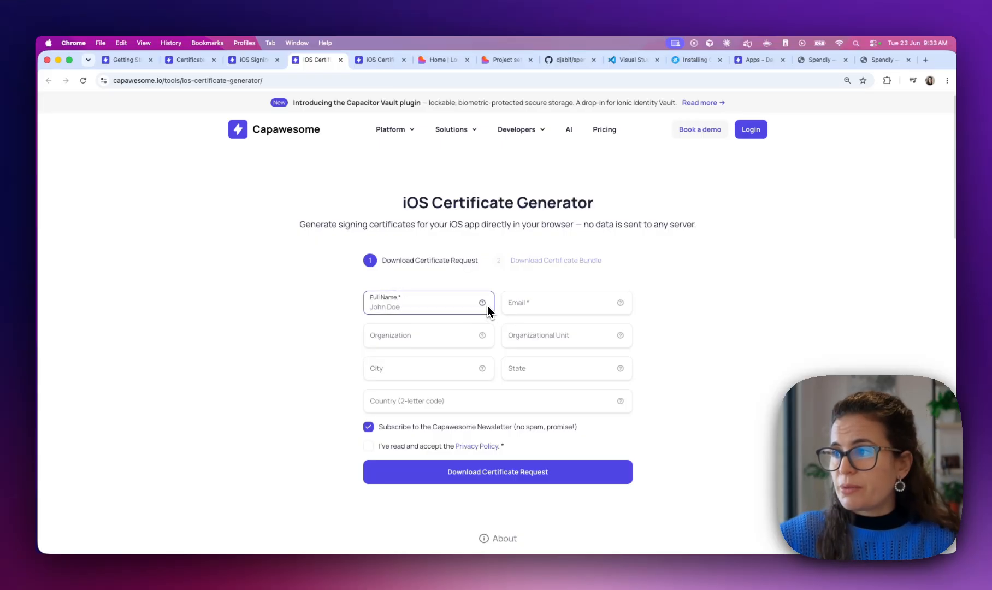
{"action": "mouse_move", "coordinate": [485, 307]}
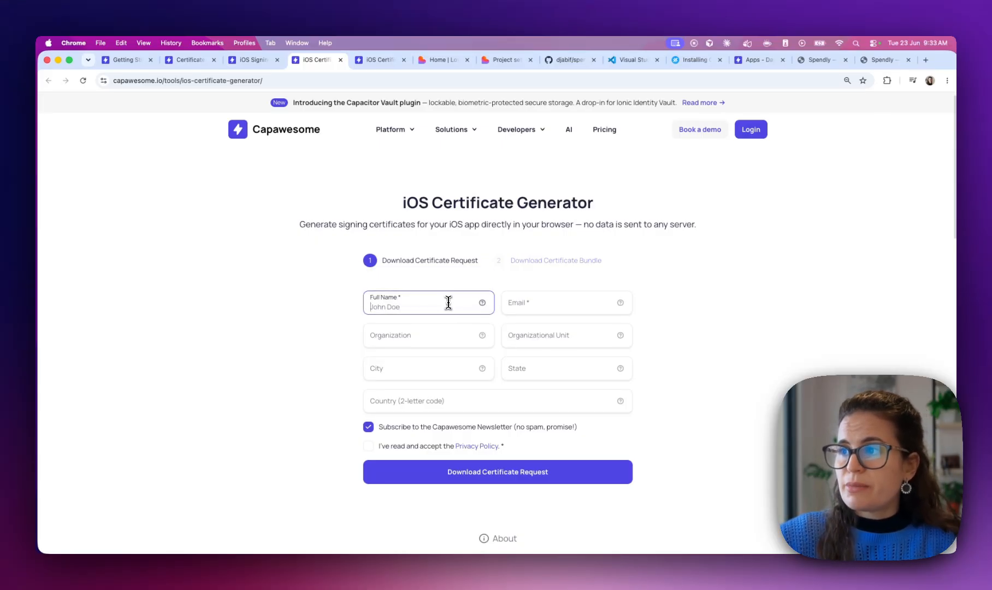
{"action": "type", "text": "Dayana"}
{"action": "key", "text": "Tab"}
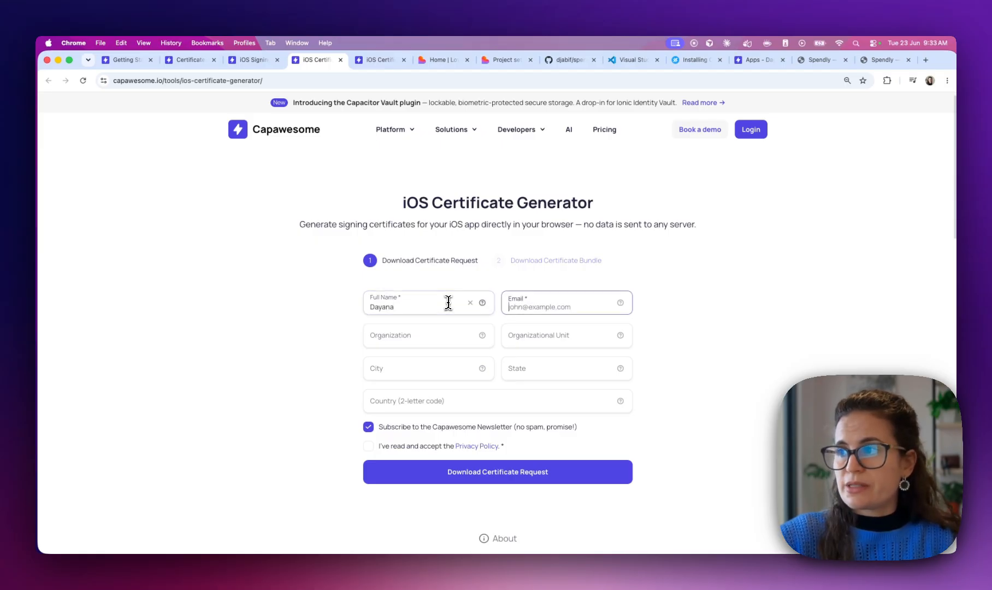
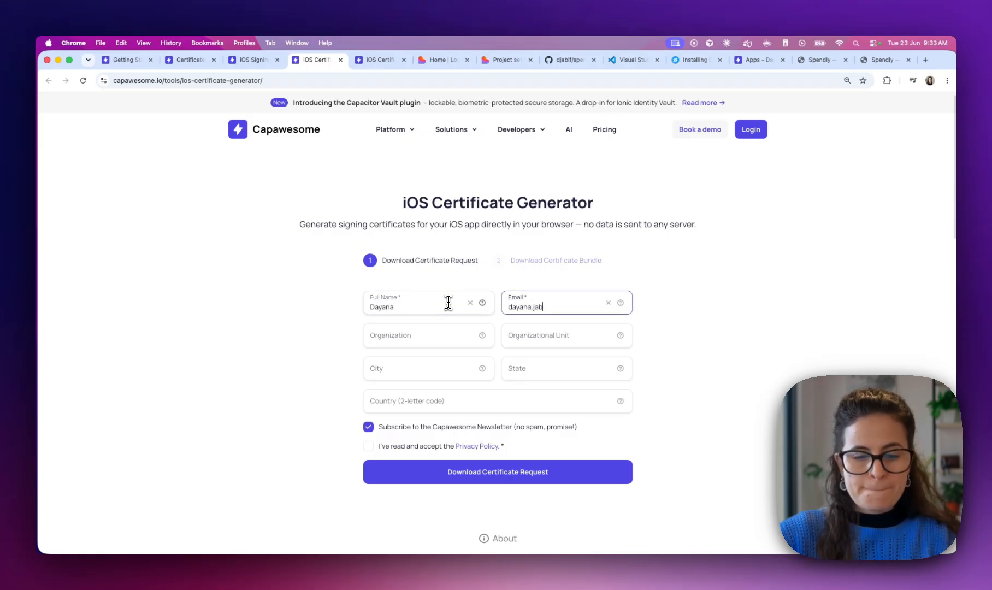
{"action": "key", "text": "Tab"}
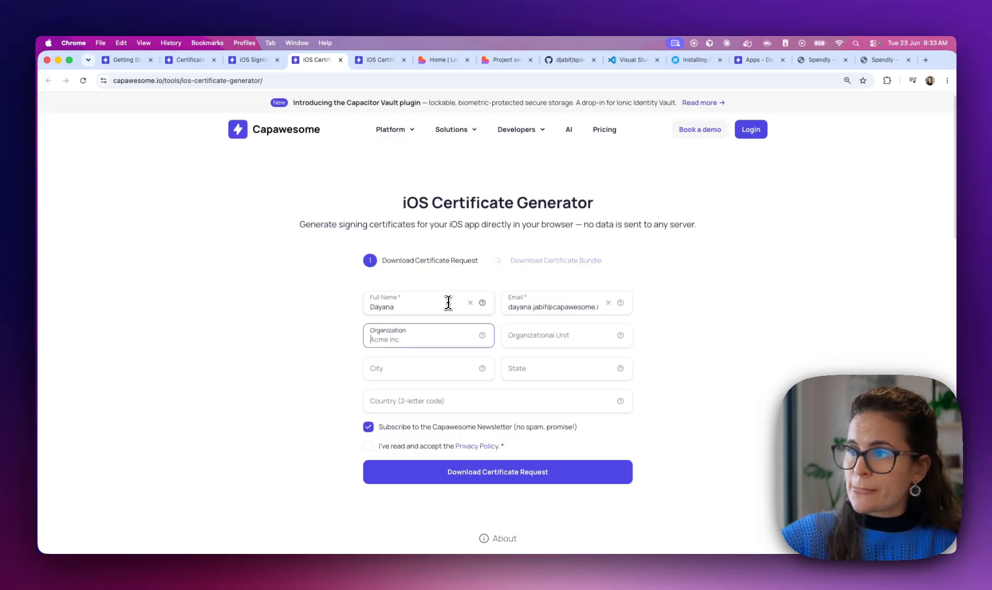
{"action": "type", "text": "Spendly"}
{"action": "key", "text": "Tab"}
{"action": "key", "text": "Tab"}
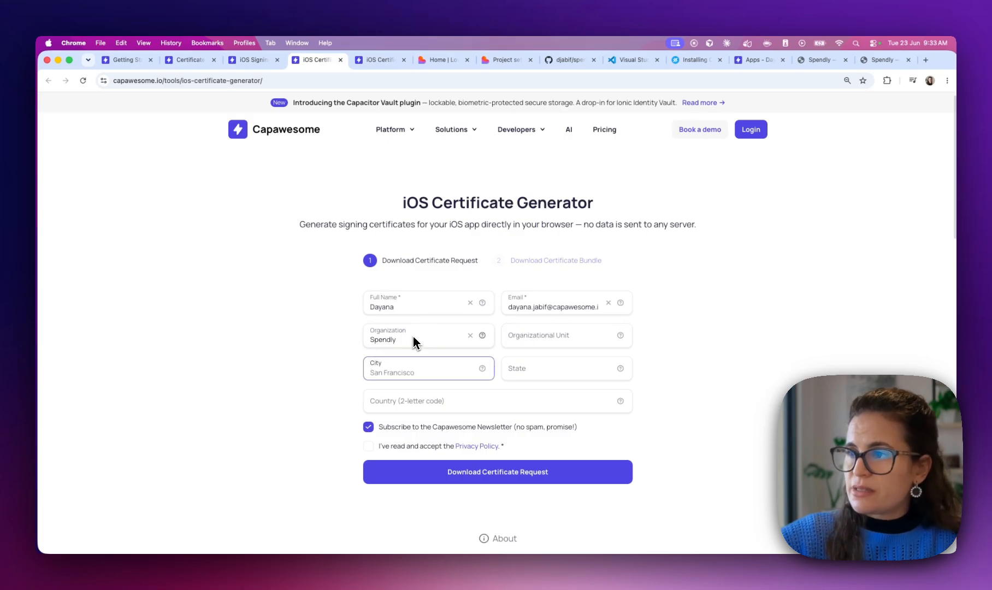
{"action": "type", "text": "Montevideo"}
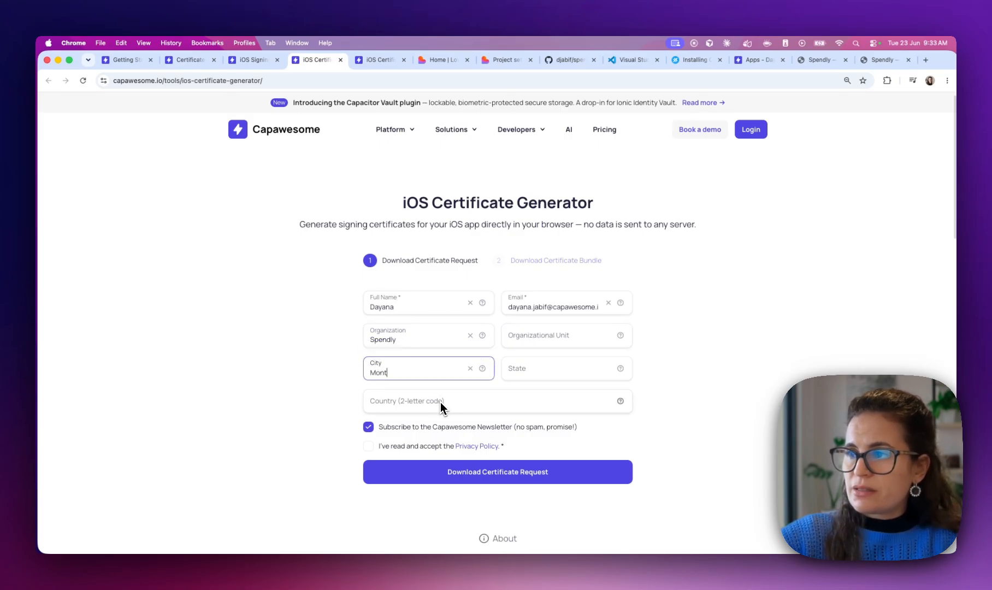
{"action": "key", "text": "Tab"}
{"action": "type", "text": "Montevideo"}
{"action": "key", "text": "Tab"}
{"action": "type", "text": "UY"}
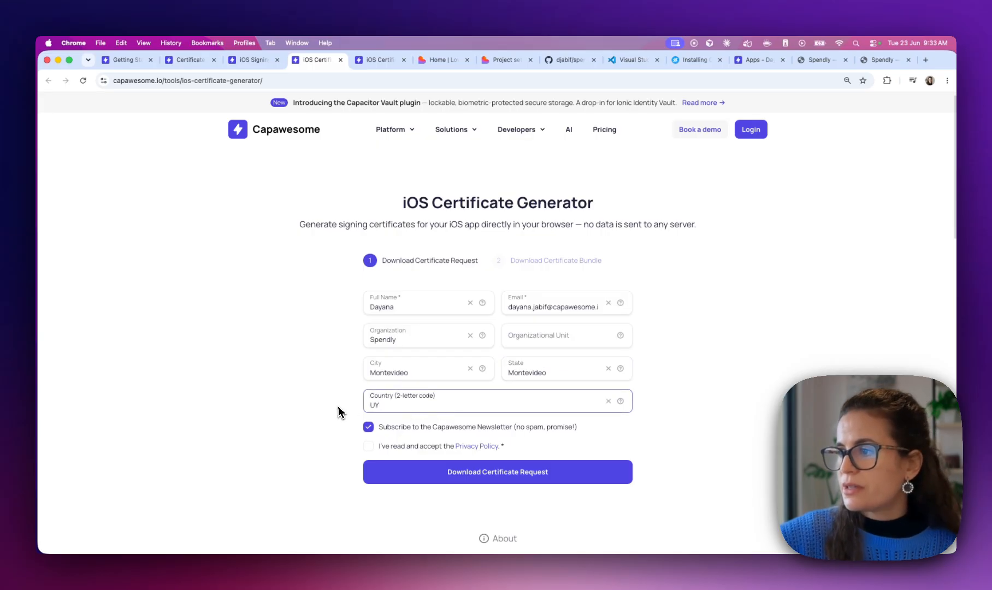
Accept the Privacy Policy and download the certificate signing request file
{"action": "left_click", "coordinate": [339, 406]}
{"action": "scroll", "coordinate": [335, 406], "scroll_direction": "down", "scroll_amount": 3}
{"action": "left_click", "coordinate": [369, 370]}
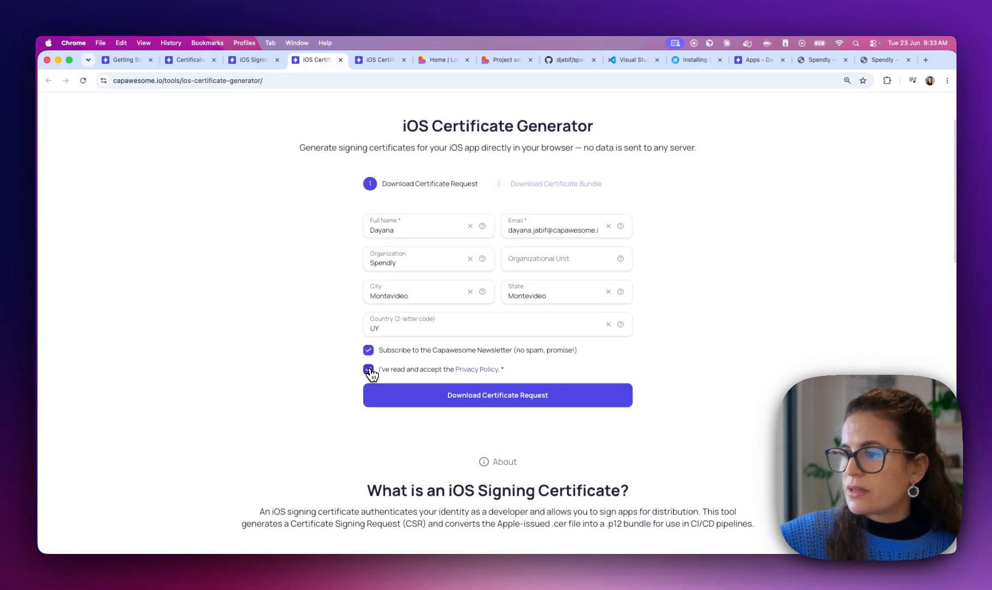
{"action": "scroll", "coordinate": [324, 394], "scroll_direction": "down", "scroll_amount": 5}
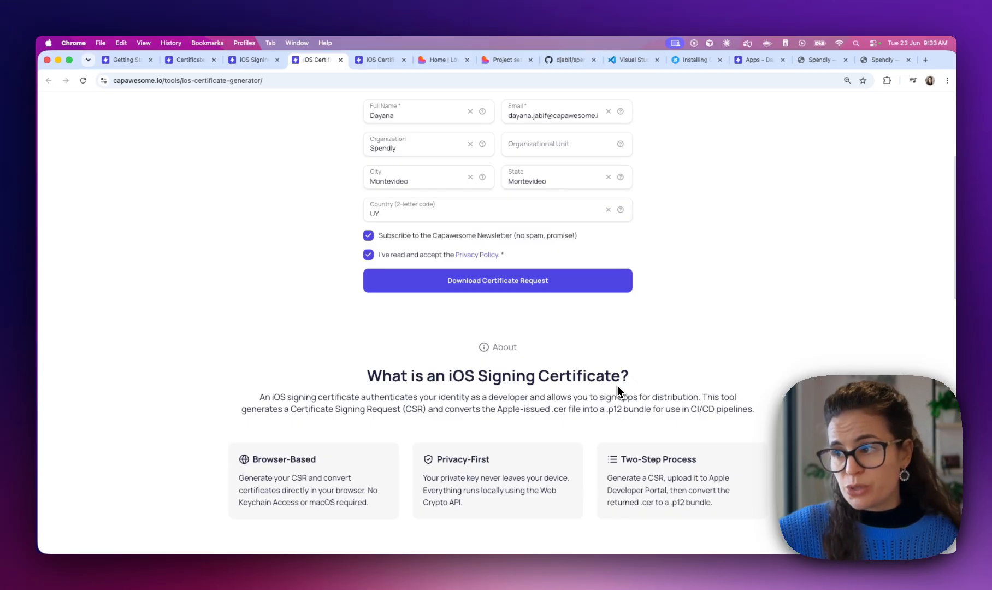
{"action": "scroll", "coordinate": [523, 309], "scroll_direction": "up", "scroll_amount": 3}
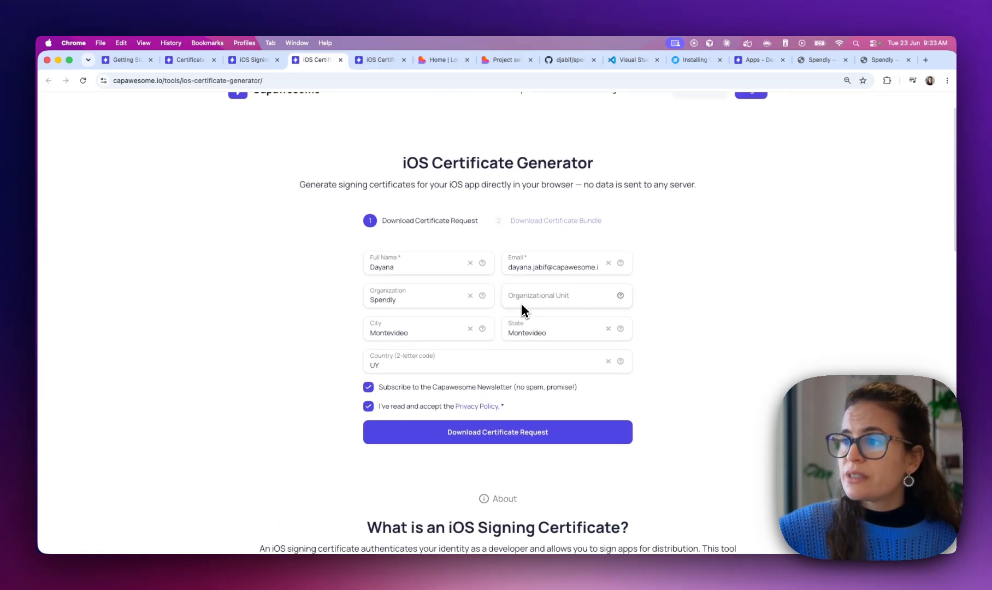
{"action": "left_click", "coordinate": [468, 432]}
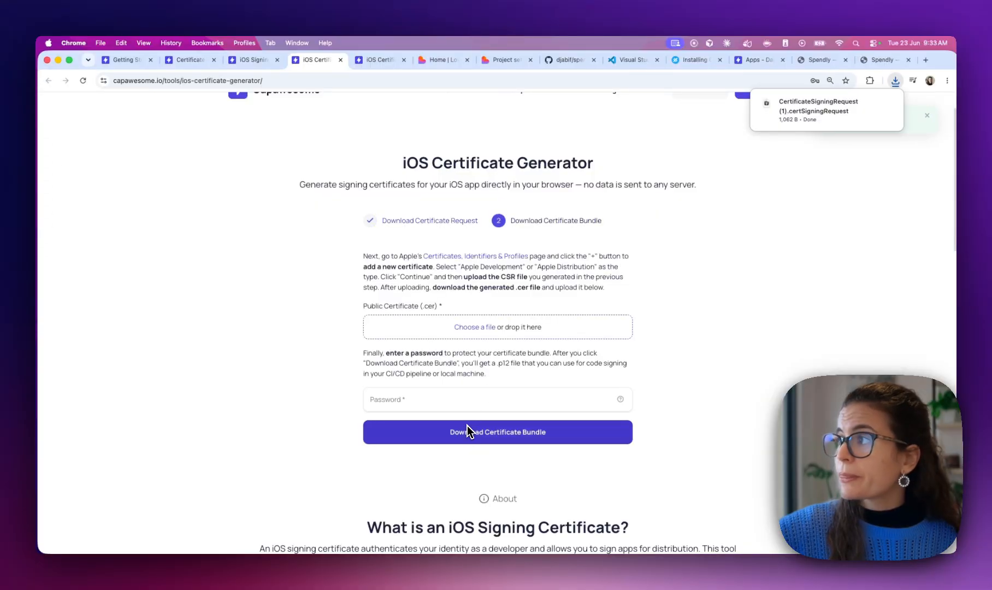
{"action": "mouse_move", "coordinate": [818, 112]}
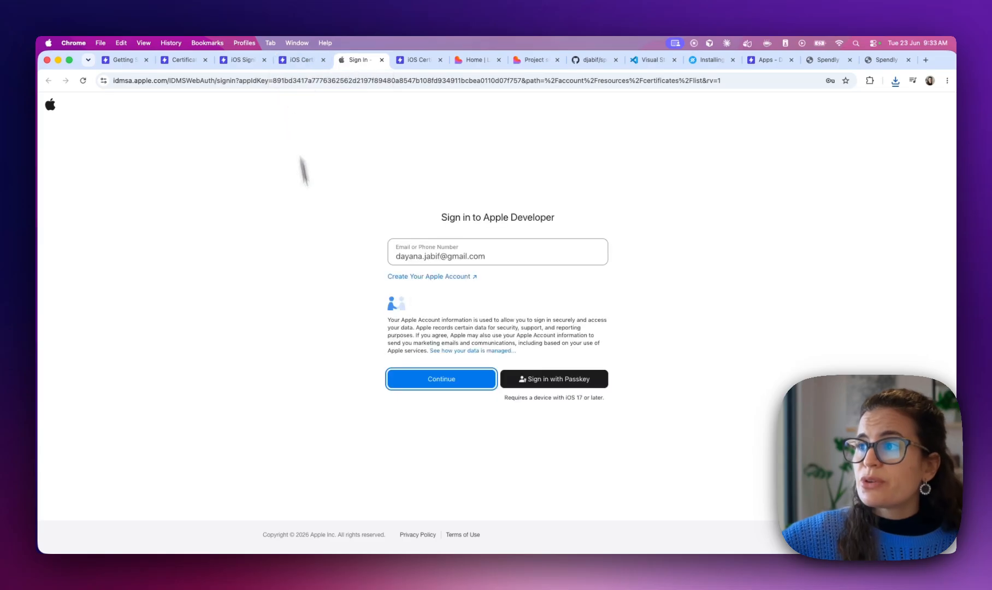
Sign in to Apple Developer using the saved account password
{"action": "left_click", "coordinate": [436, 386]}
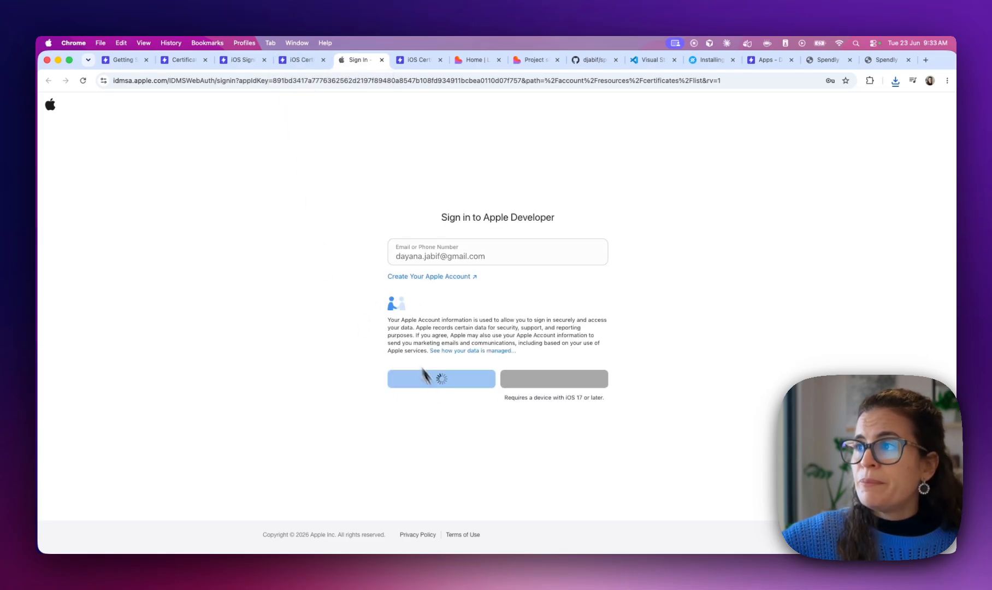
{"action": "left_click", "coordinate": [399, 279]}
{"action": "left_click", "coordinate": [475, 312]}
{"action": "left_click", "coordinate": [434, 379]}
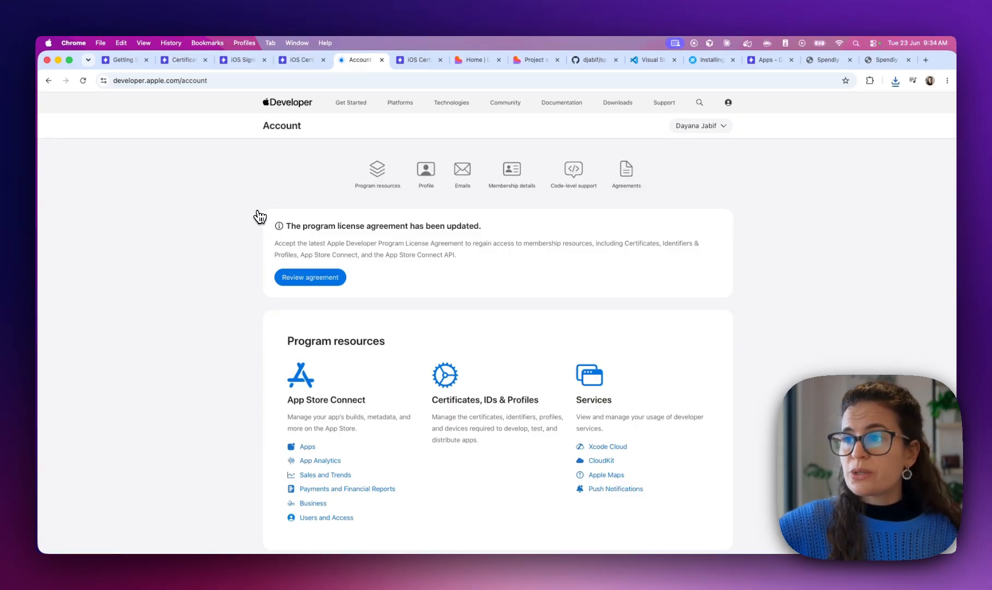
Review and agree to the updated Apple Developer Program License Agreement
{"action": "left_click", "coordinate": [333, 279]}
{"action": "left_click", "coordinate": [531, 455]}
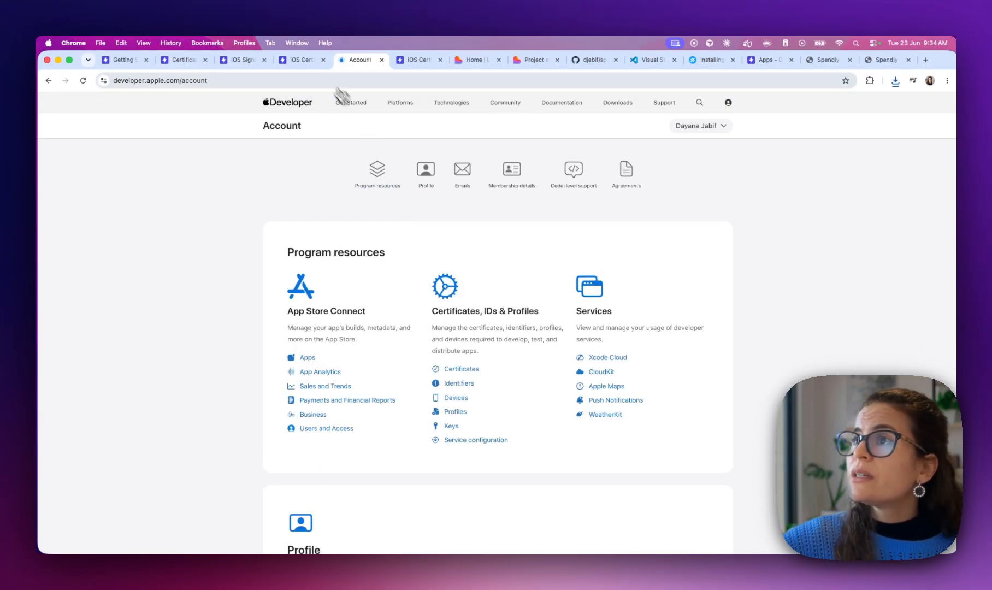
{"action": "left_click", "coordinate": [302, 60]}
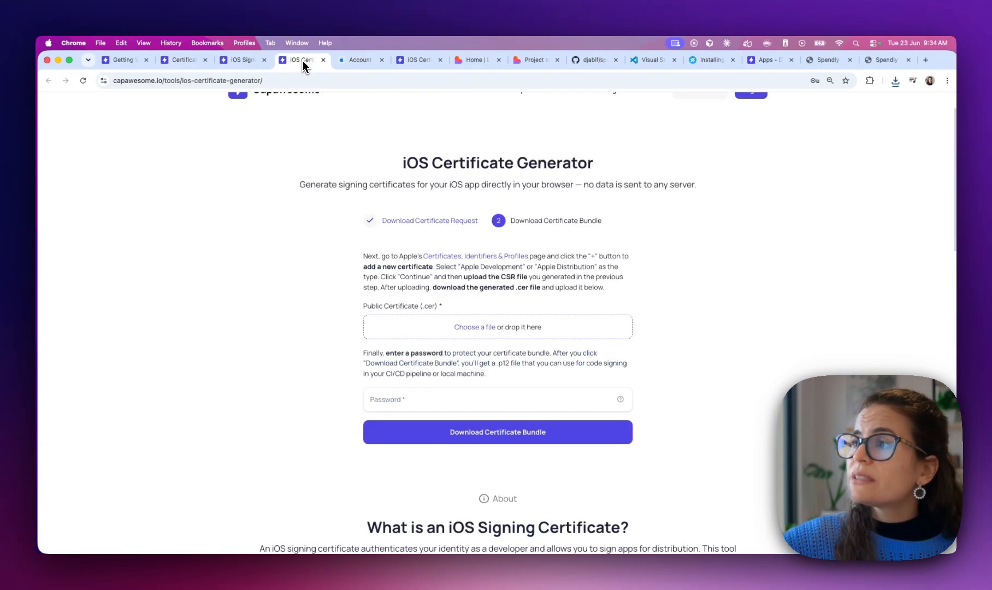
Open Apple's Certificates, Identifiers & Profiles list from the generator and add a new certificate
{"action": "left_click", "coordinate": [443, 259]}
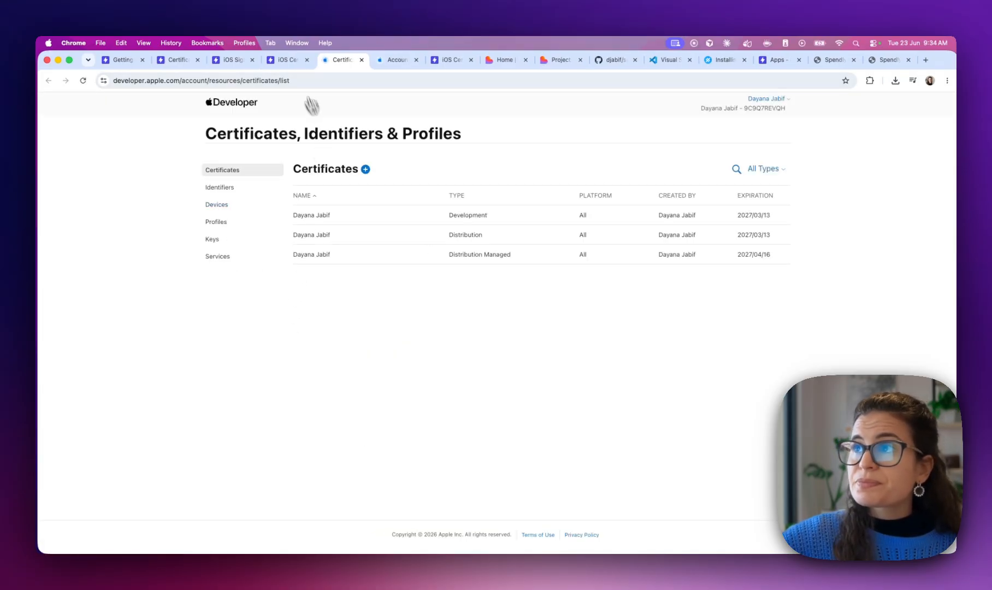
{"action": "left_click", "coordinate": [284, 60]}
{"action": "scroll", "coordinate": [545, 257], "scroll_direction": "down", "scroll_amount": 2}
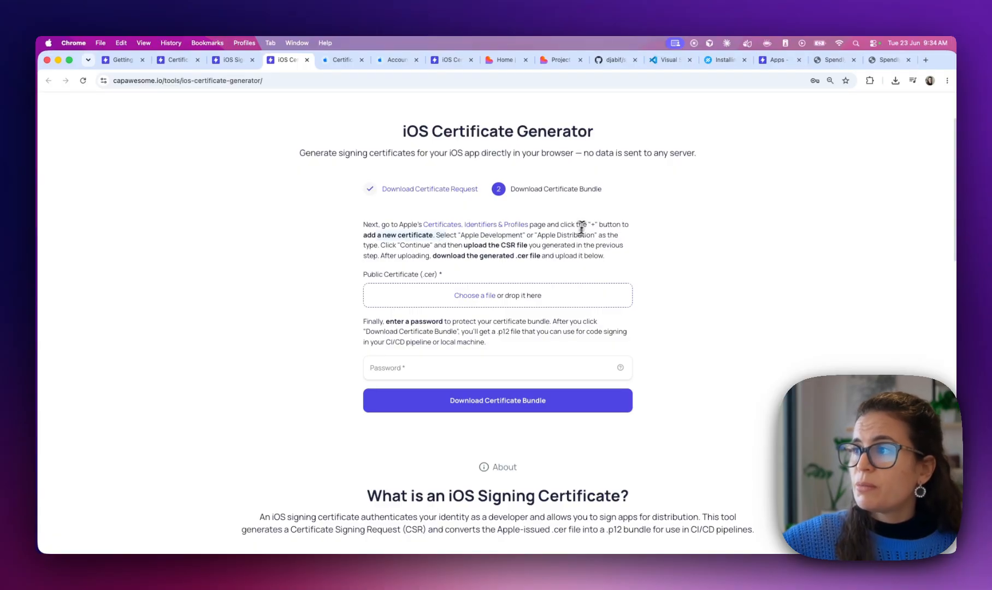
{"action": "scroll", "coordinate": [367, 242], "scroll_direction": "down", "scroll_amount": 1}
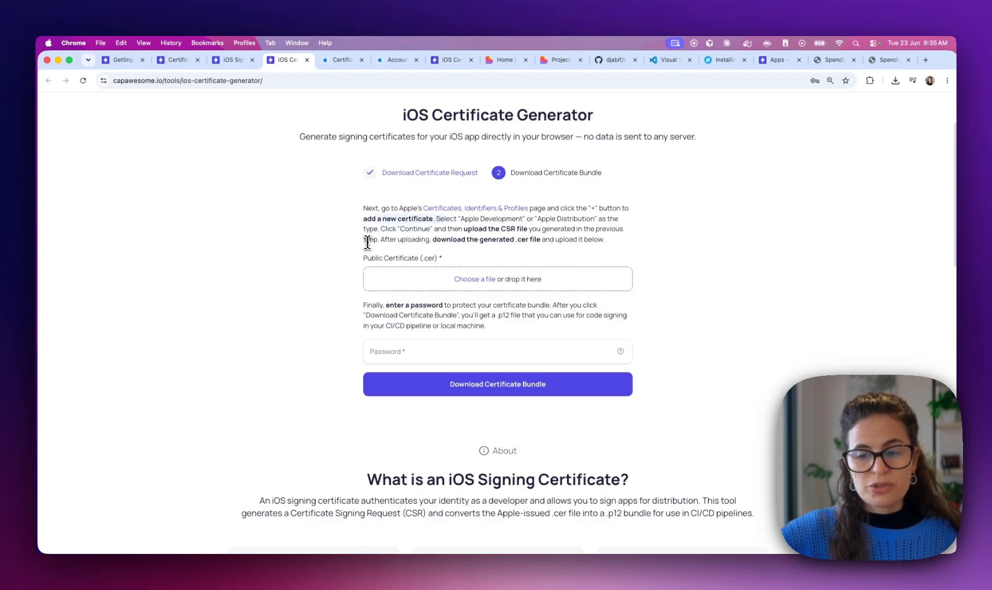
{"action": "left_click", "coordinate": [337, 65]}
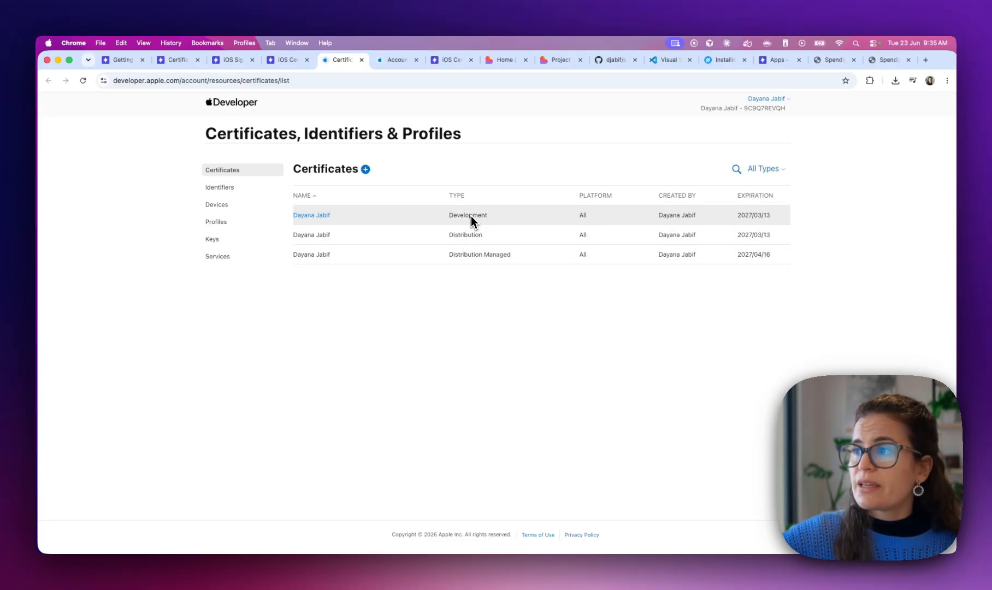
{"action": "key", "text": "ctrl+shift+Tab"}
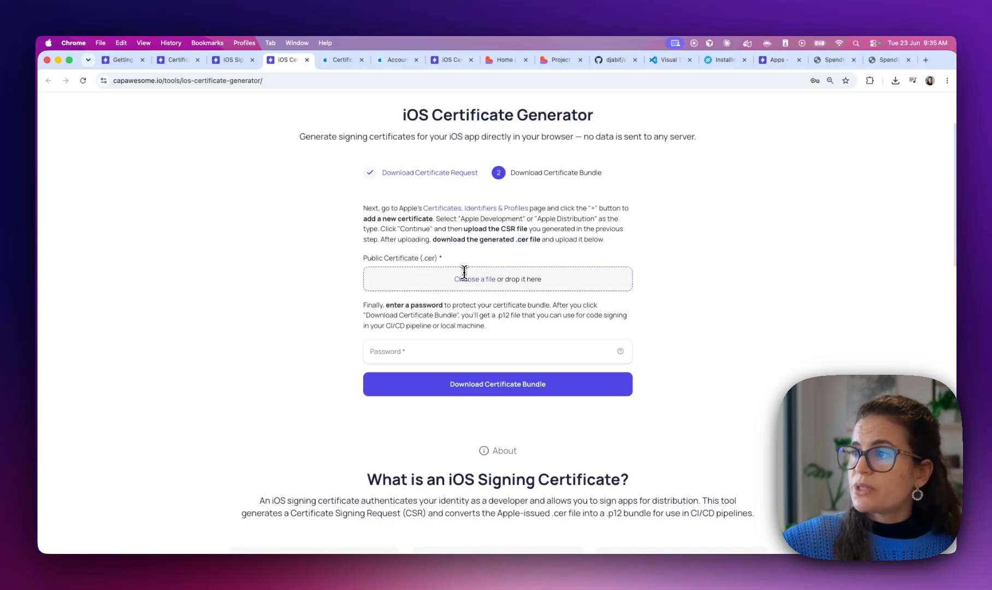
{"action": "left_click", "coordinate": [329, 61]}
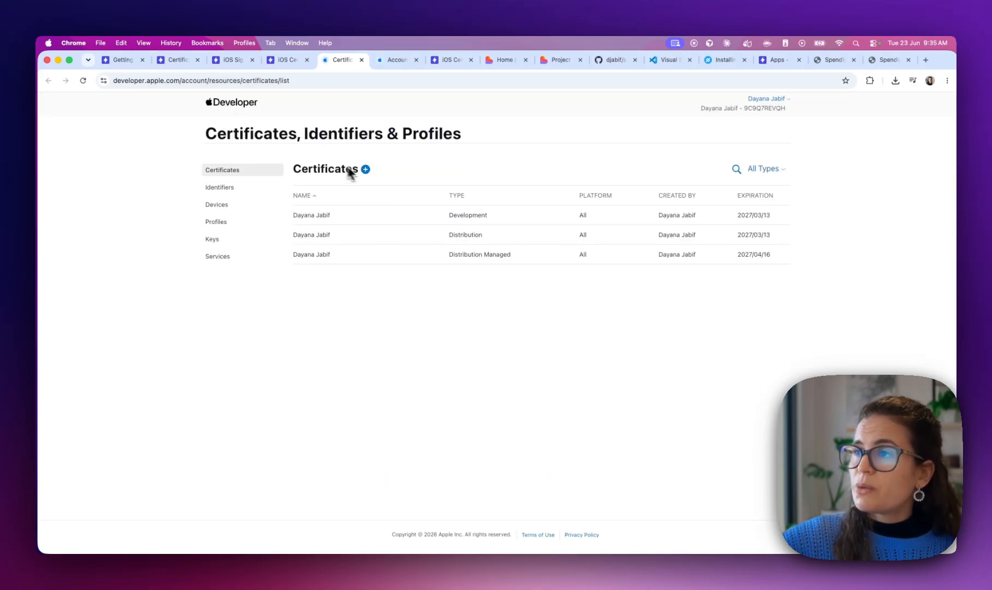
{"action": "left_click", "coordinate": [366, 170]}
Choose Apple Development as the new certificate type and continue
{"action": "scroll", "coordinate": [285, 295], "scroll_direction": "down", "scroll_amount": 2}
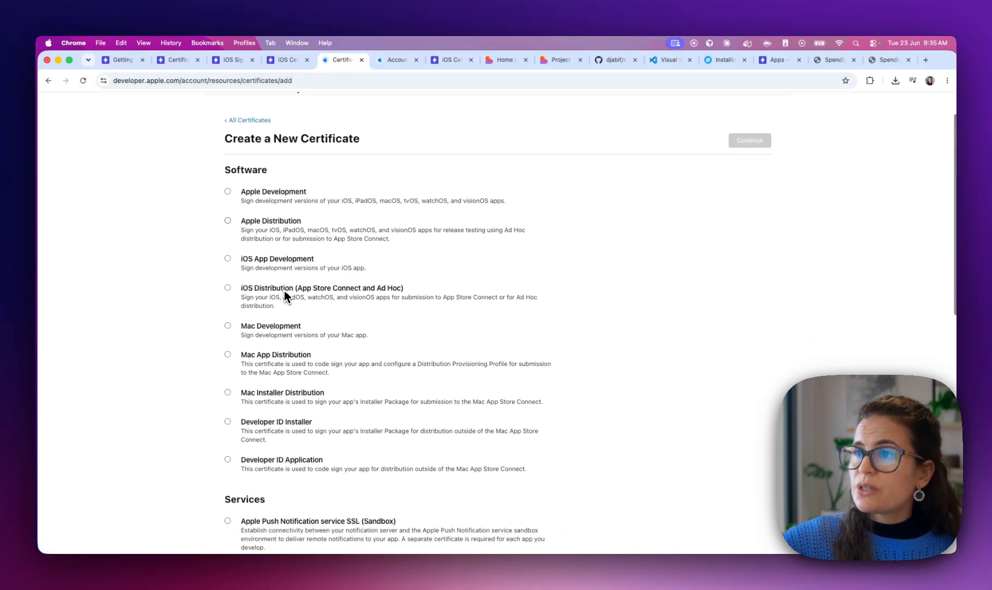
{"action": "left_click", "coordinate": [297, 195]}
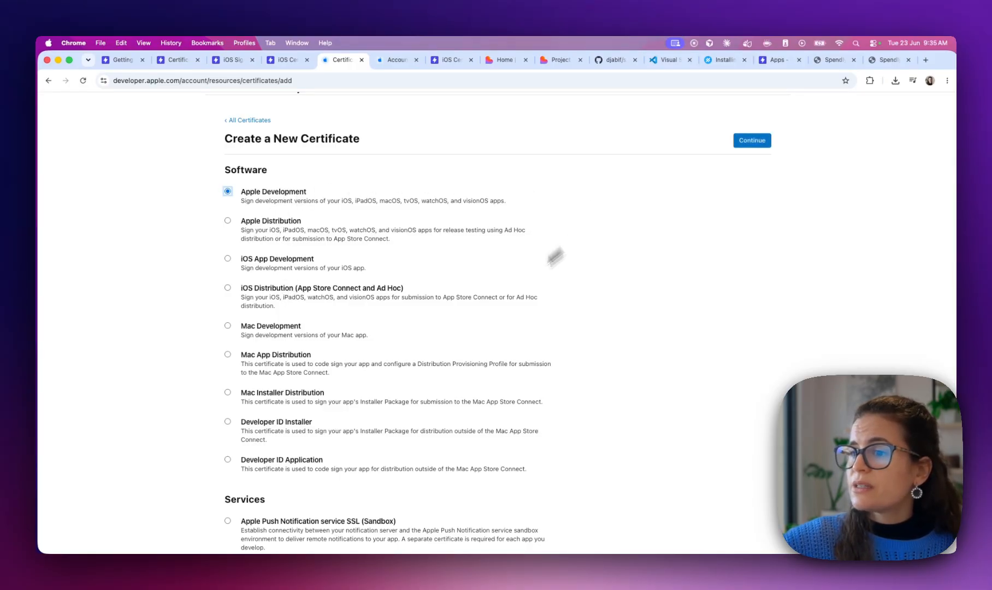
{"action": "left_click", "coordinate": [741, 142]}
Upload the CertificateSigningRequest file from Downloads and download the generated development.cer
{"action": "left_click", "coordinate": [331, 256]}
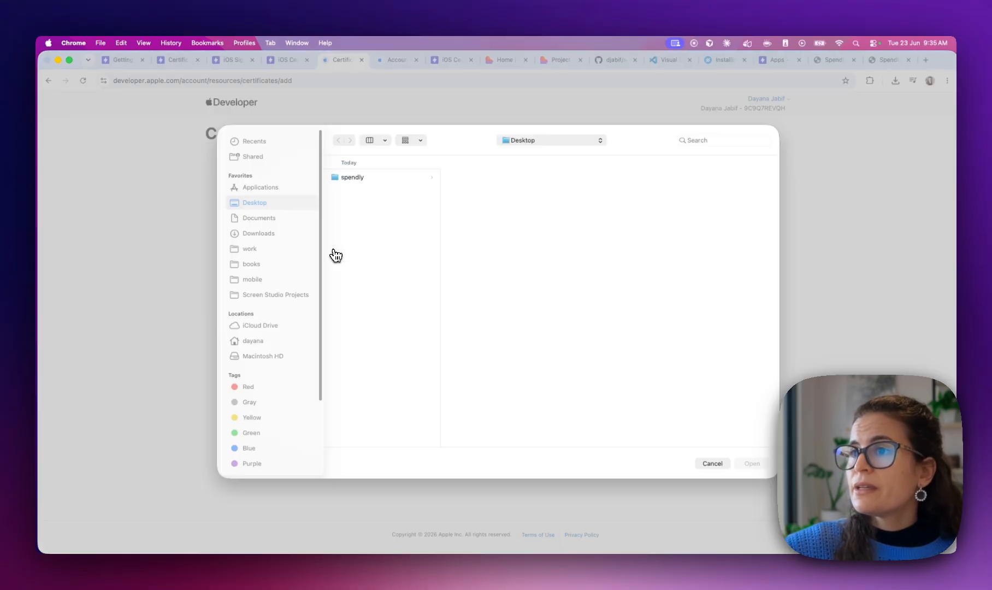
{"action": "left_click", "coordinate": [258, 235]}
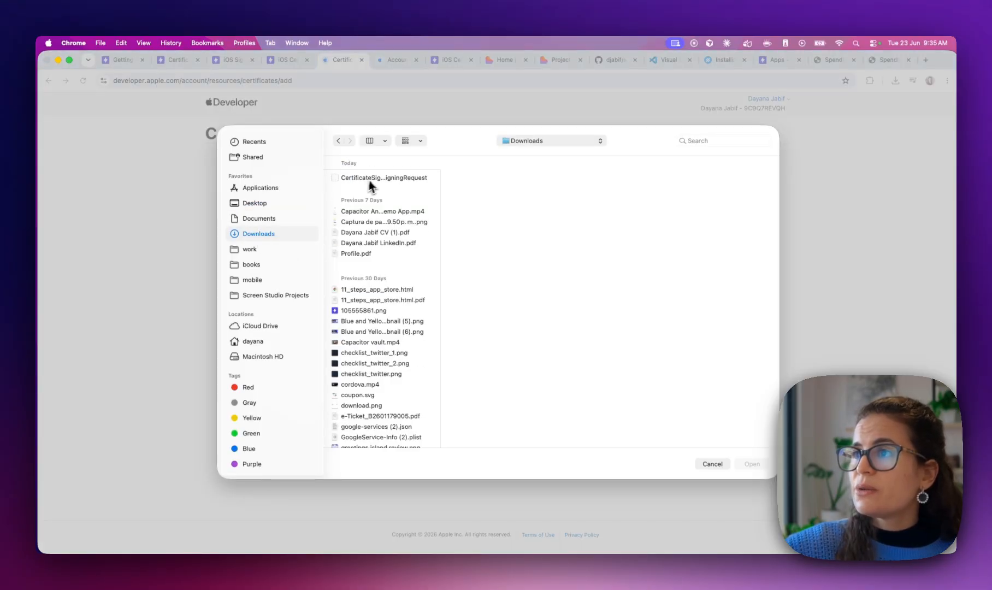
{"action": "double_click", "coordinate": [374, 178]}
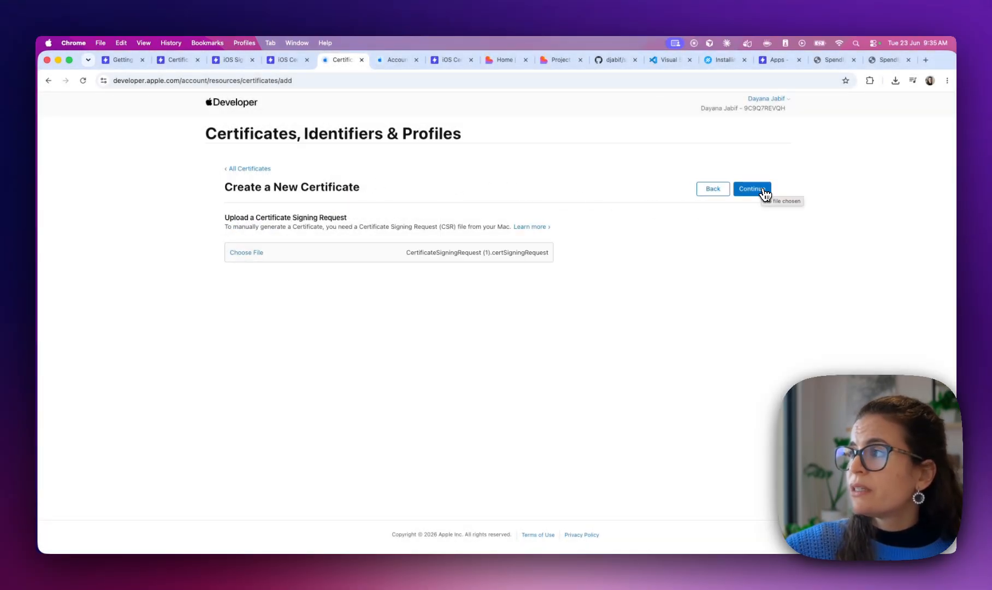
{"action": "left_click", "coordinate": [763, 191]}
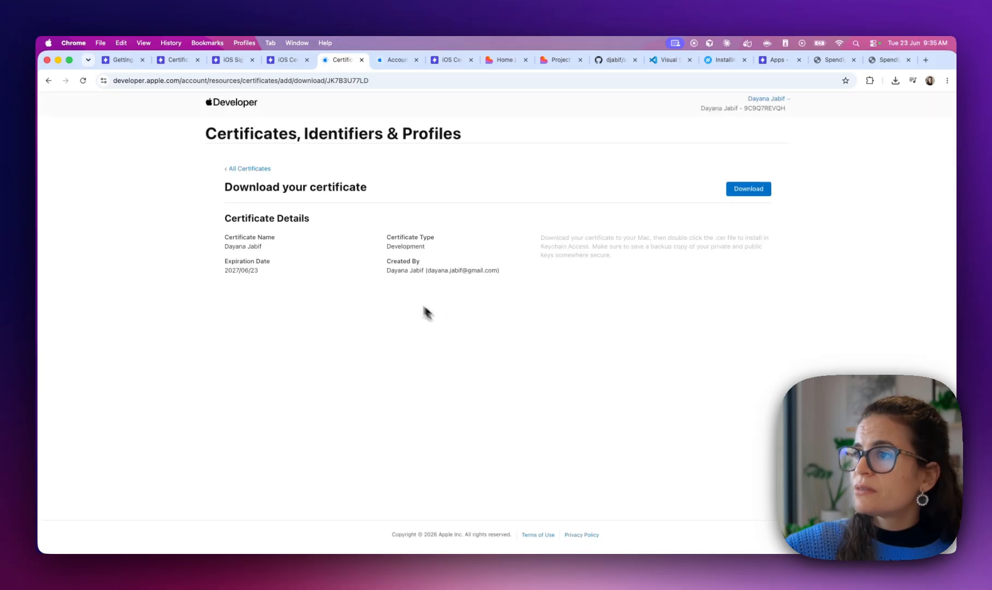
{"action": "left_click", "coordinate": [752, 191]}
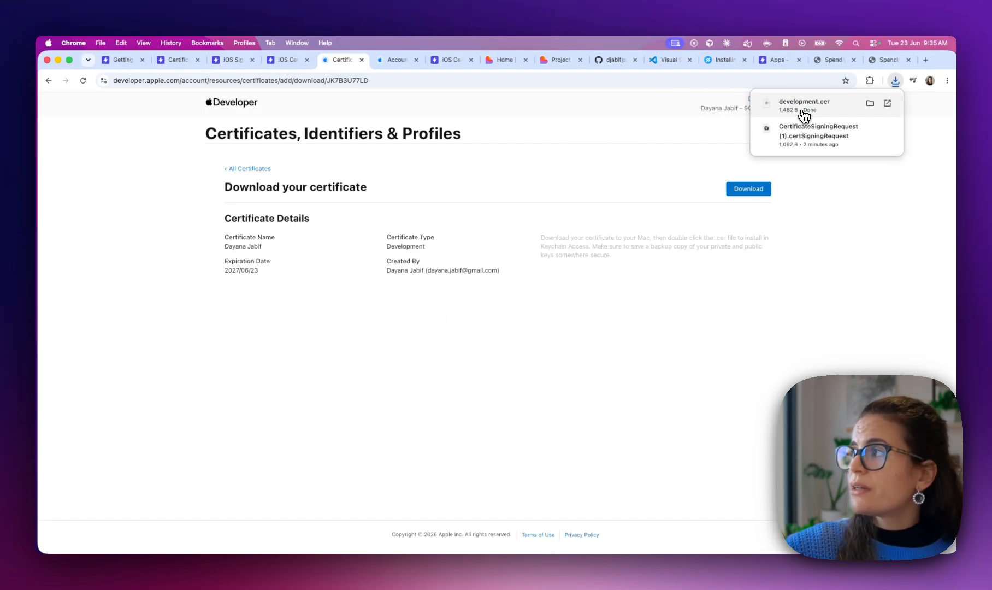
Attach development.cer as the generator's public certificate and close Capawesome Cloud's empty certificate form
{"action": "left_click", "coordinate": [287, 60]}
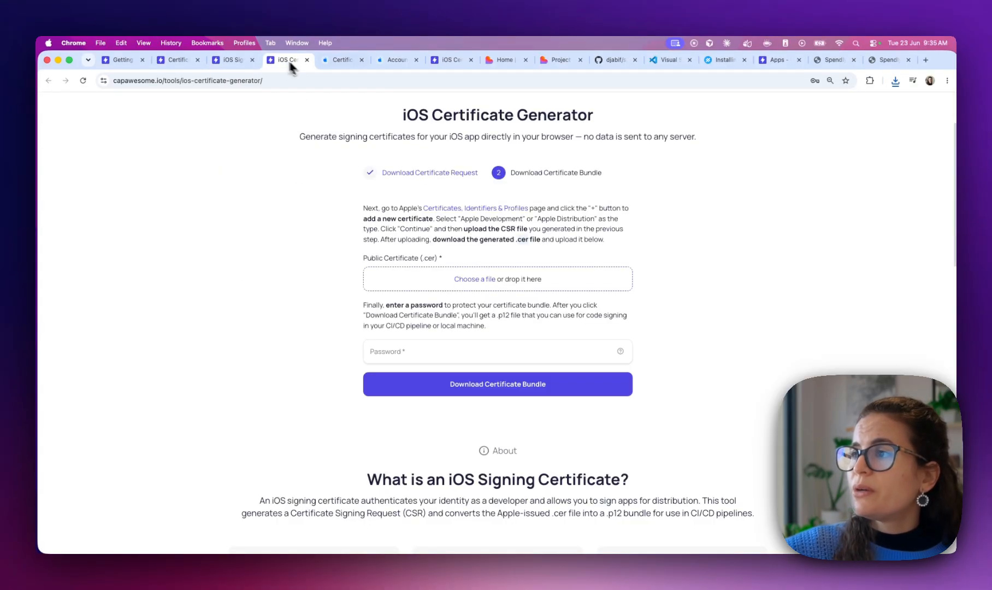
{"action": "left_click", "coordinate": [480, 281]}
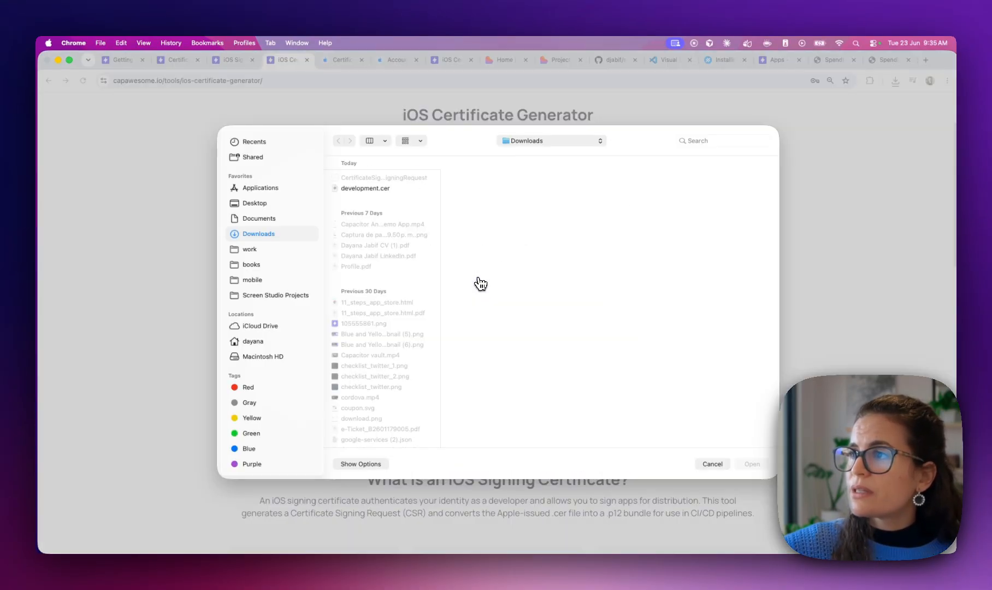
{"action": "double_click", "coordinate": [355, 190]}
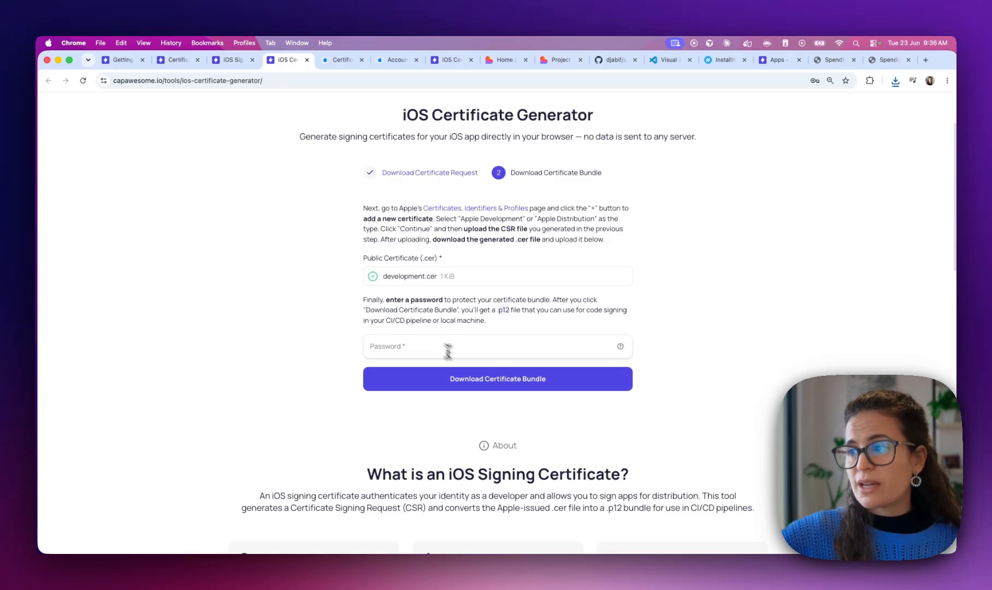
{"action": "left_click", "coordinate": [189, 64]}
{"action": "left_click", "coordinate": [189, 64]}
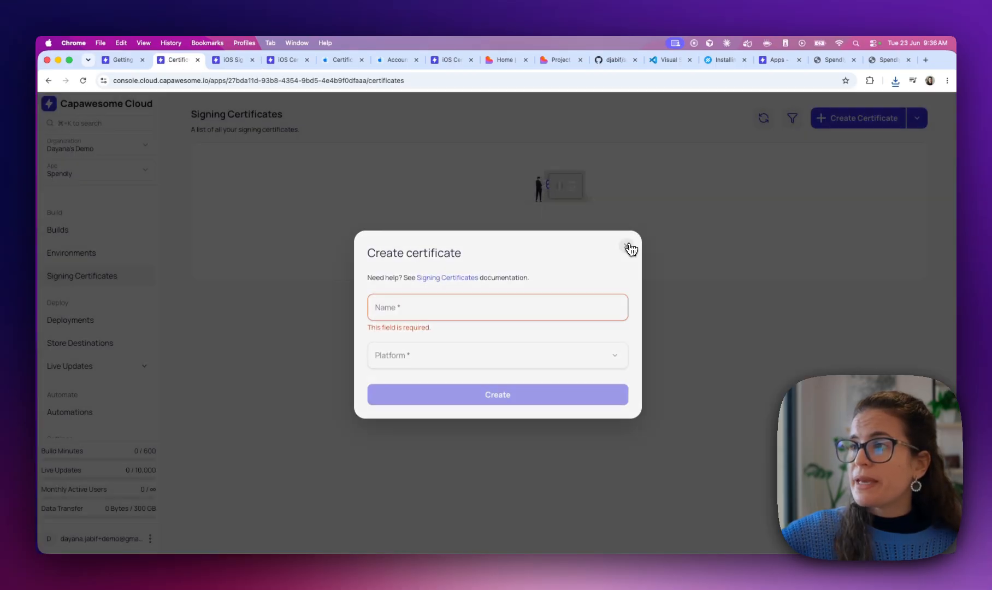
{"action": "left_click", "coordinate": [628, 245]}
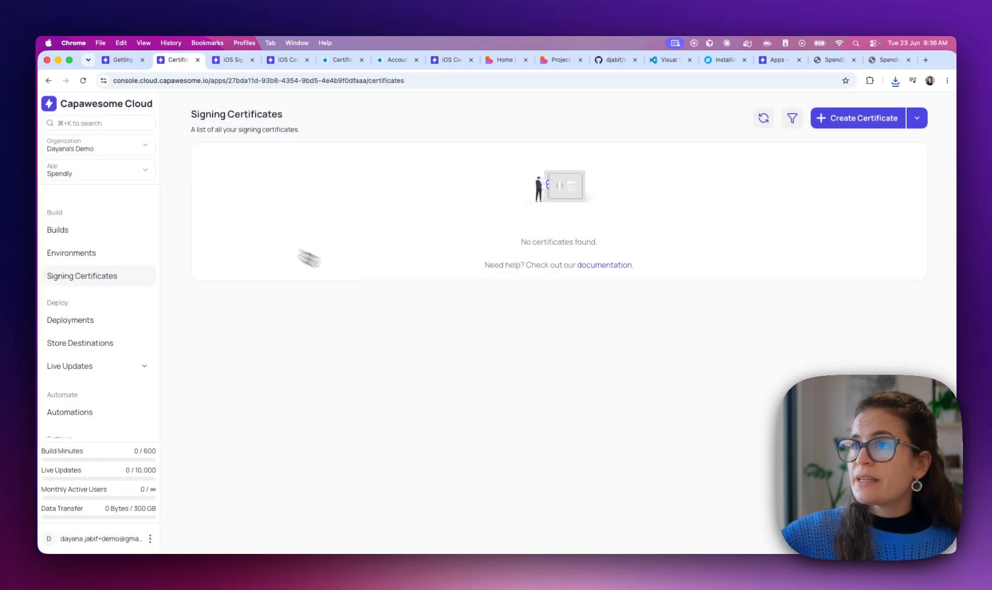
{"action": "left_click", "coordinate": [288, 59]}
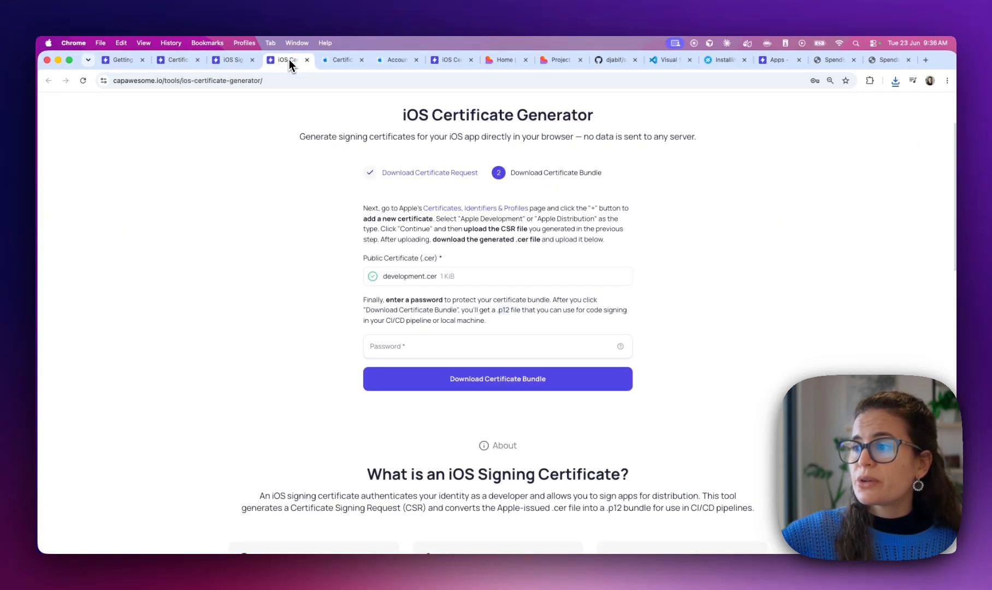
Enter a bundle password and download the Certificates.p12 bundle
{"action": "left_click", "coordinate": [379, 342]}
{"action": "left_click", "coordinate": [311, 343]}
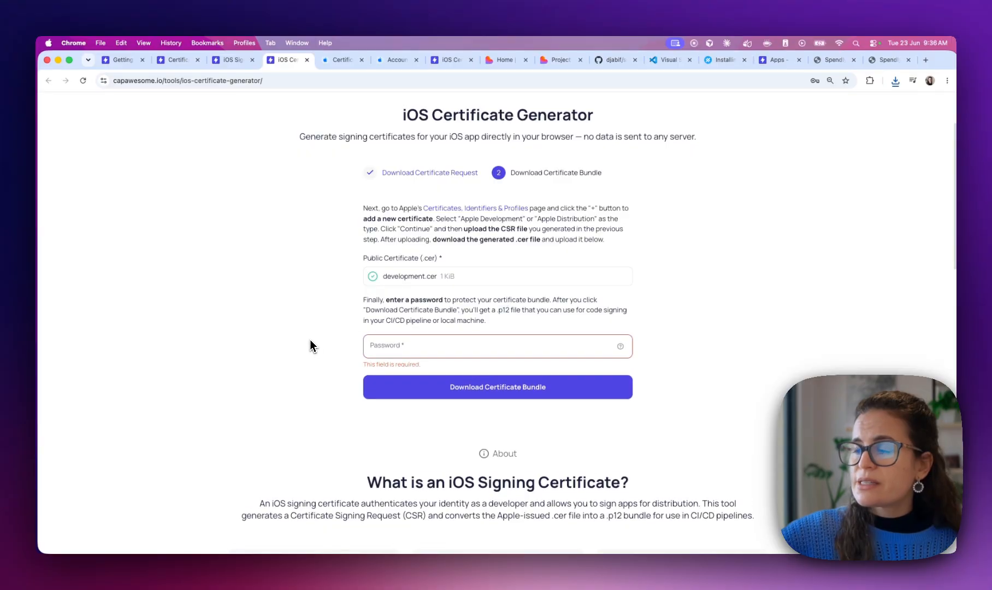
{"action": "left_click", "coordinate": [395, 350]}
{"action": "type", "text": "•••••"}
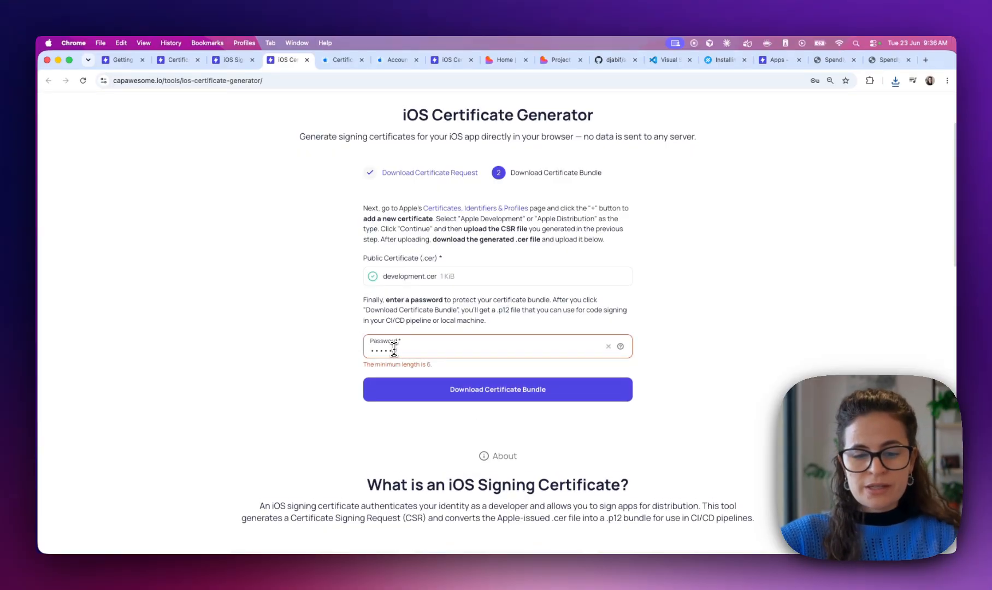
{"action": "type", "text": "••"}
{"action": "left_click", "coordinate": [482, 385]}
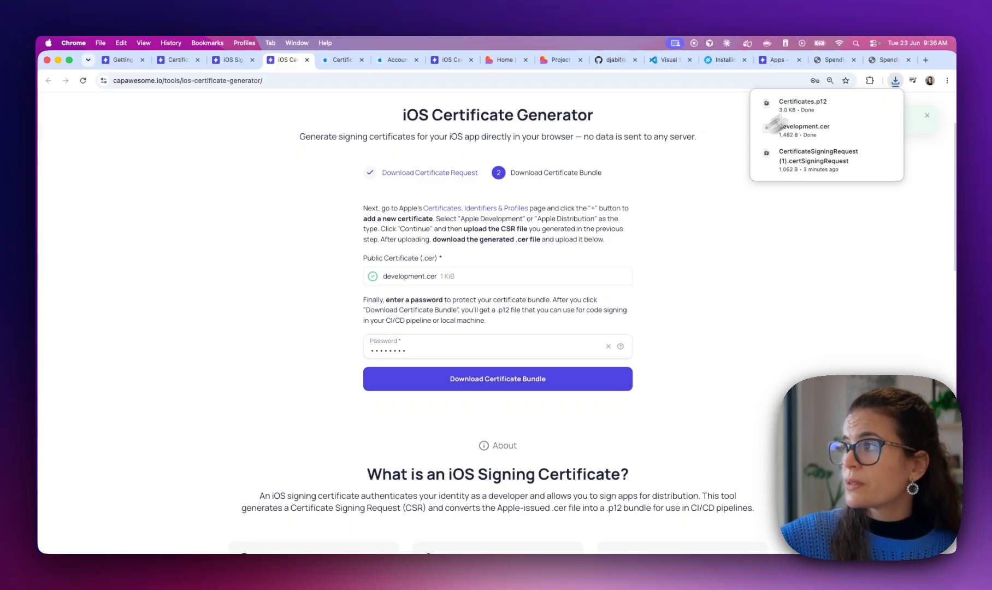
{"action": "scroll", "coordinate": [317, 289], "scroll_direction": "down", "scroll_amount": 5}
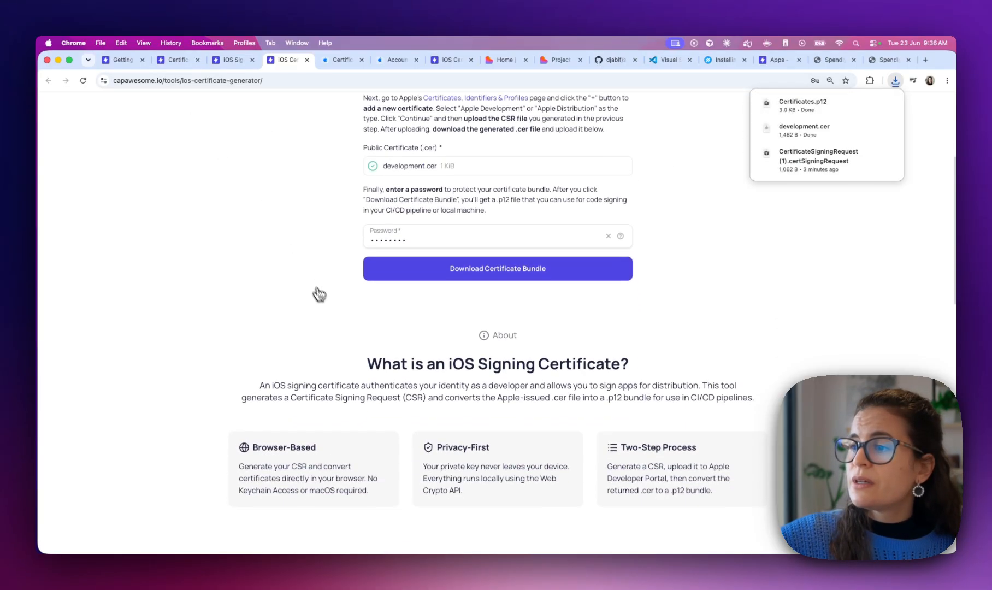
Start a new Capawesome Cloud certificate named ios development with platform iOS
{"action": "left_click", "coordinate": [230, 61]}
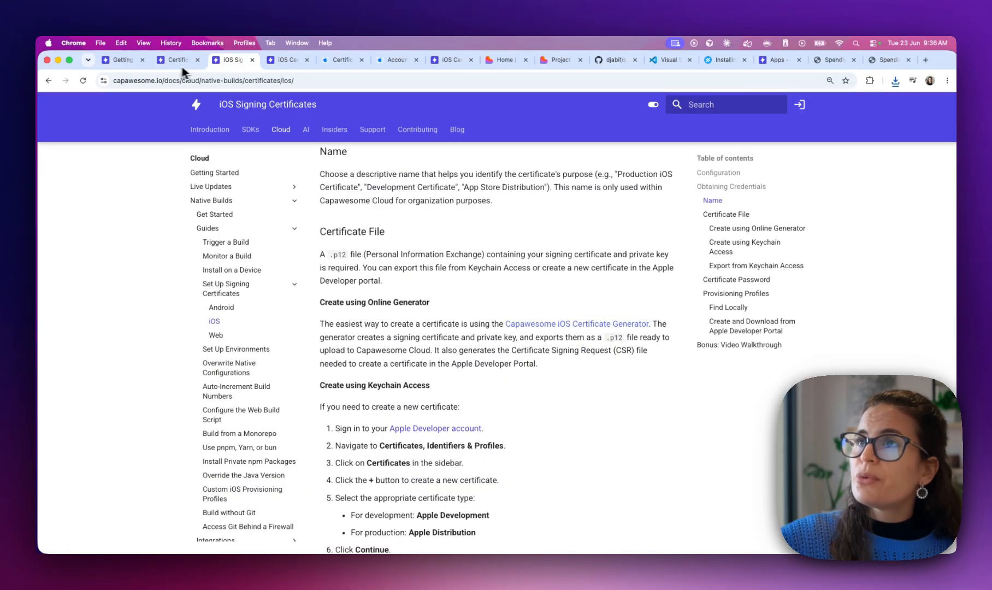
{"action": "left_click", "coordinate": [173, 61]}
{"action": "left_click", "coordinate": [863, 118]}
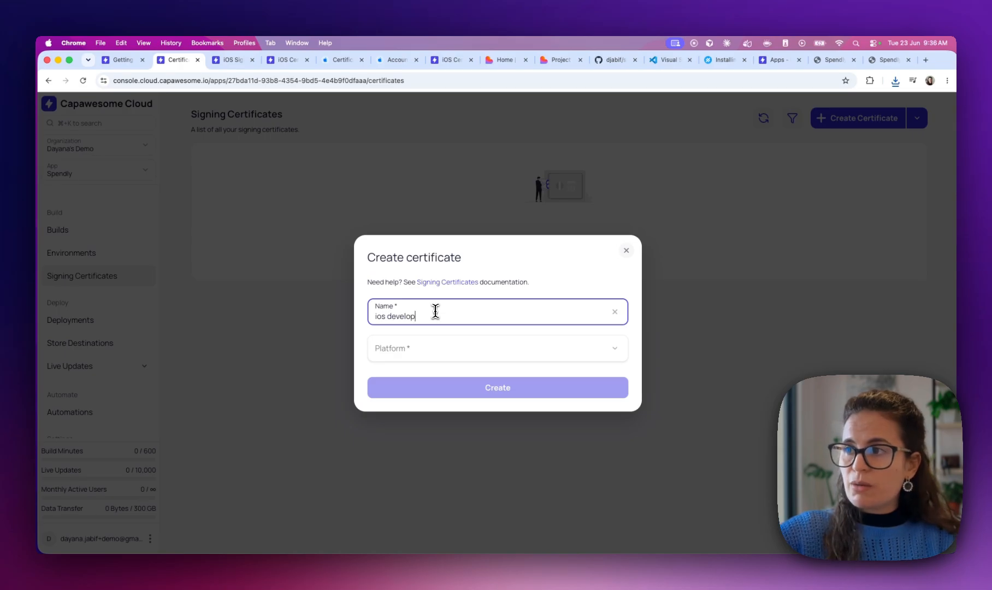
{"action": "left_click", "coordinate": [407, 356]}
{"action": "left_click", "coordinate": [399, 395]}
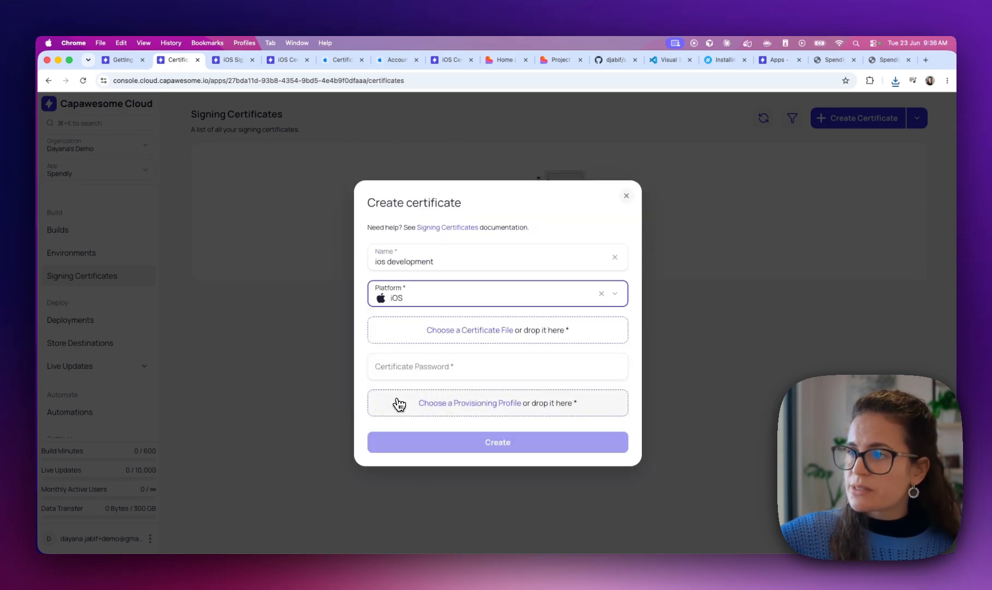
Attach Certificates.p12 from Downloads and enter its certificate password
{"action": "left_click", "coordinate": [485, 336]}
{"action": "left_click", "coordinate": [377, 180]}
{"action": "double_click", "coordinate": [377, 179]}
{"action": "left_click", "coordinate": [437, 358]}
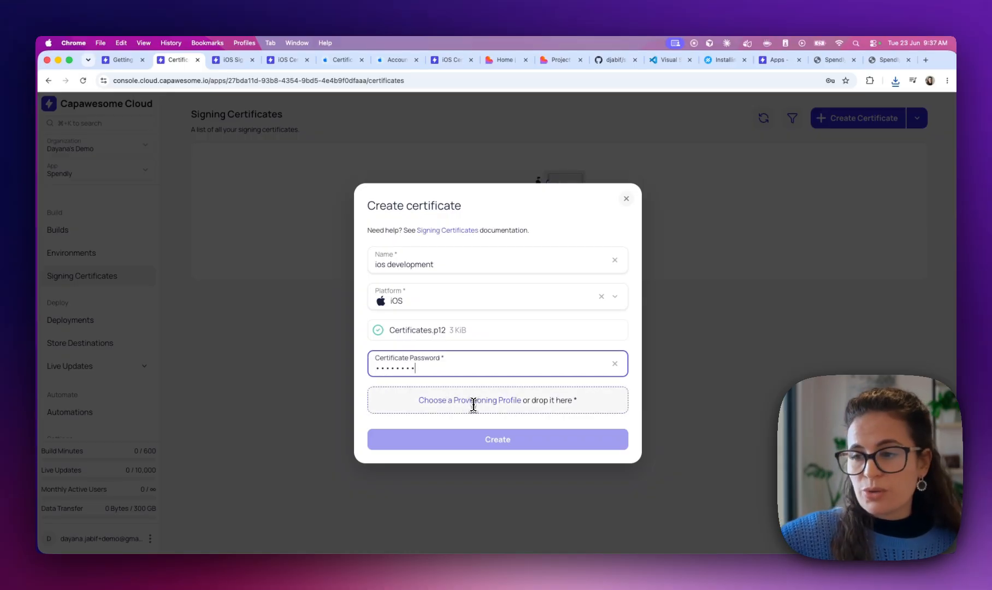
{"action": "left_click", "coordinate": [239, 62]}
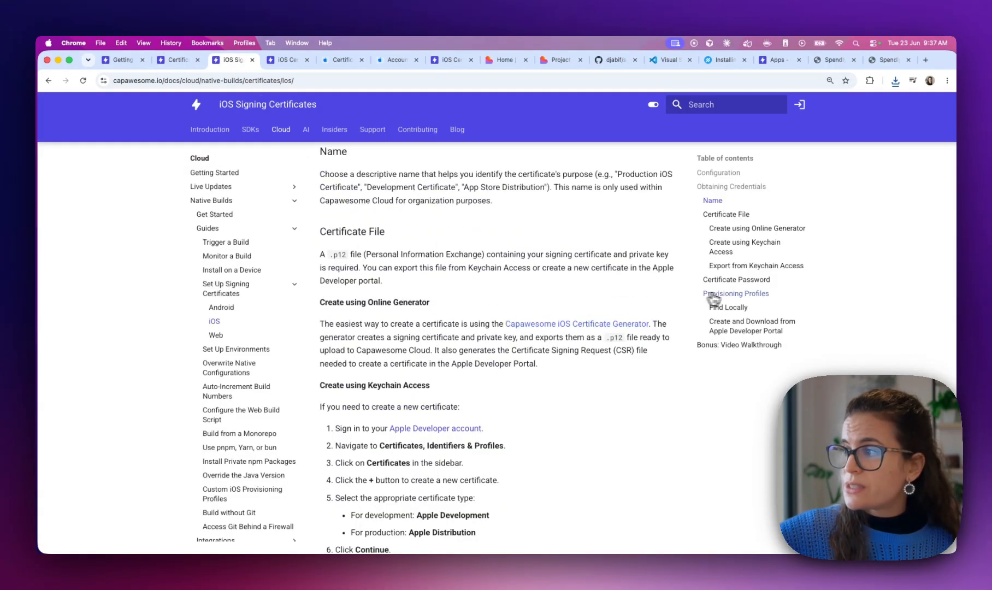
Jump to the docs' Provisioning Profiles section and open the Apple Developer account link in a new tab
{"action": "left_click", "coordinate": [722, 294]}
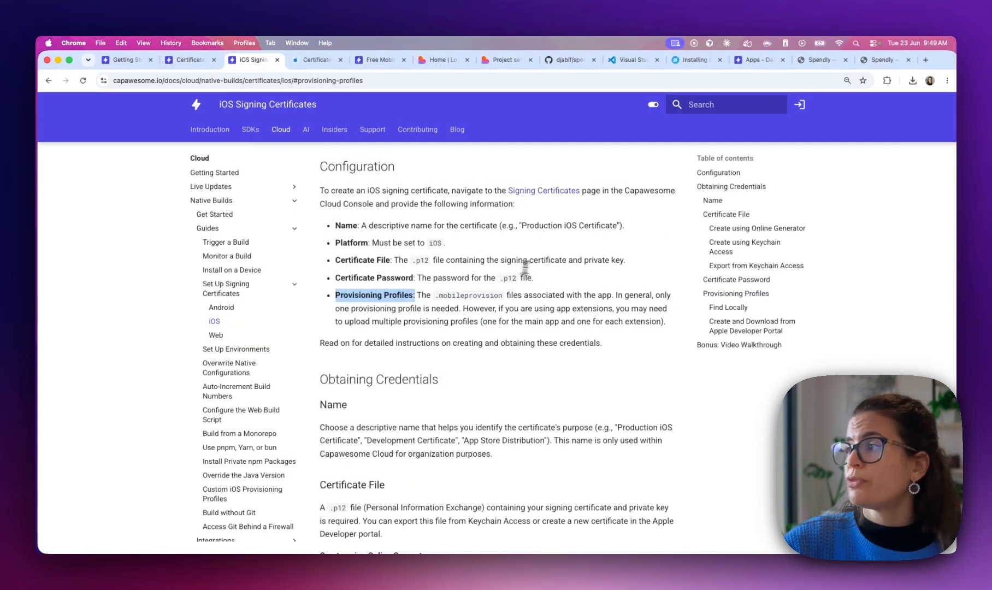
{"action": "left_click", "coordinate": [749, 298]}
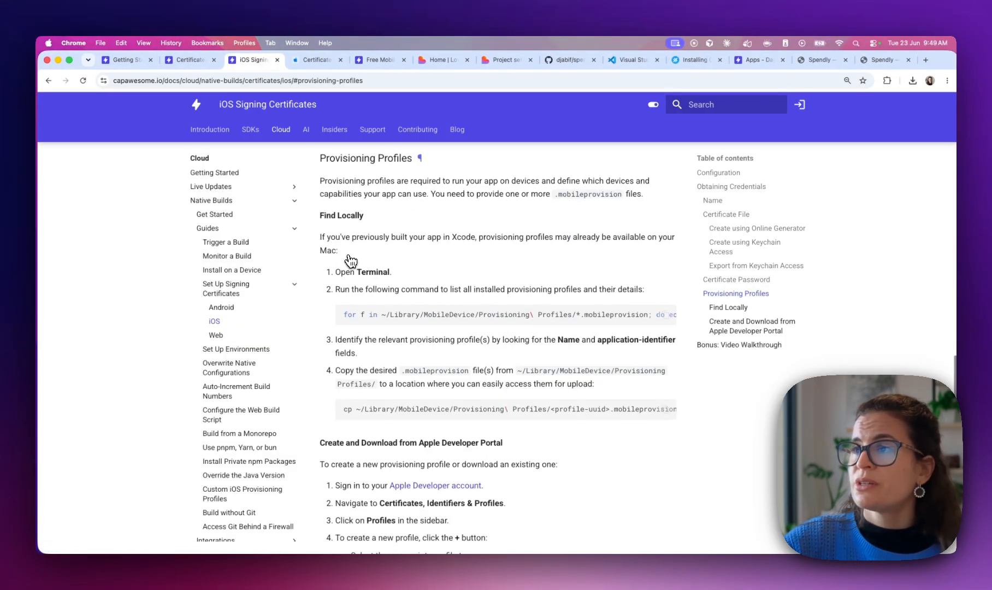
{"action": "scroll", "coordinate": [350, 260], "scroll_direction": "down", "scroll_amount": 5}
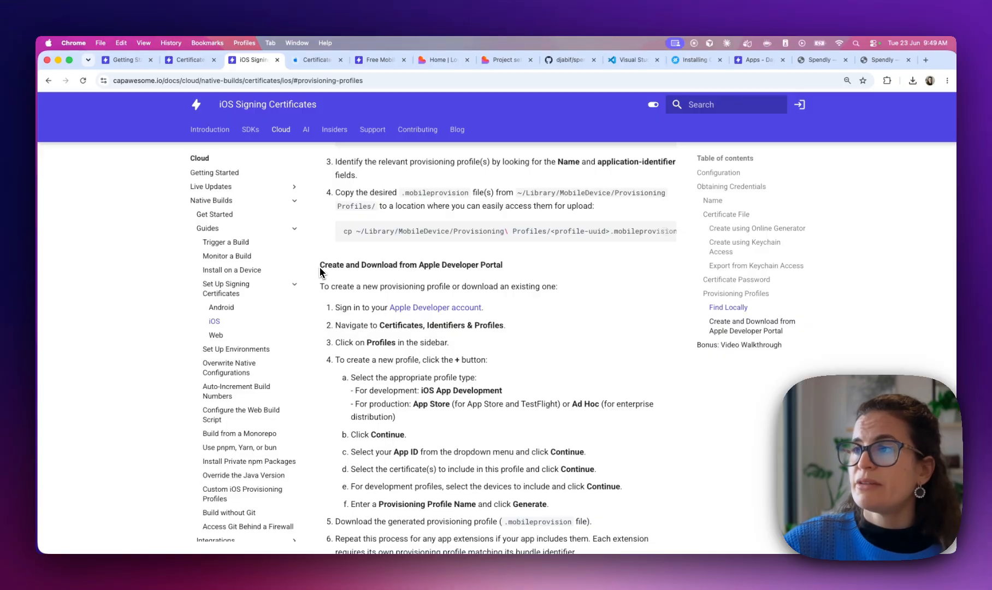
{"action": "left_click_drag", "start_coordinate": [320, 265], "coordinate": [491, 265]}
{"action": "scroll", "coordinate": [415, 266], "scroll_direction": "down", "scroll_amount": 1}
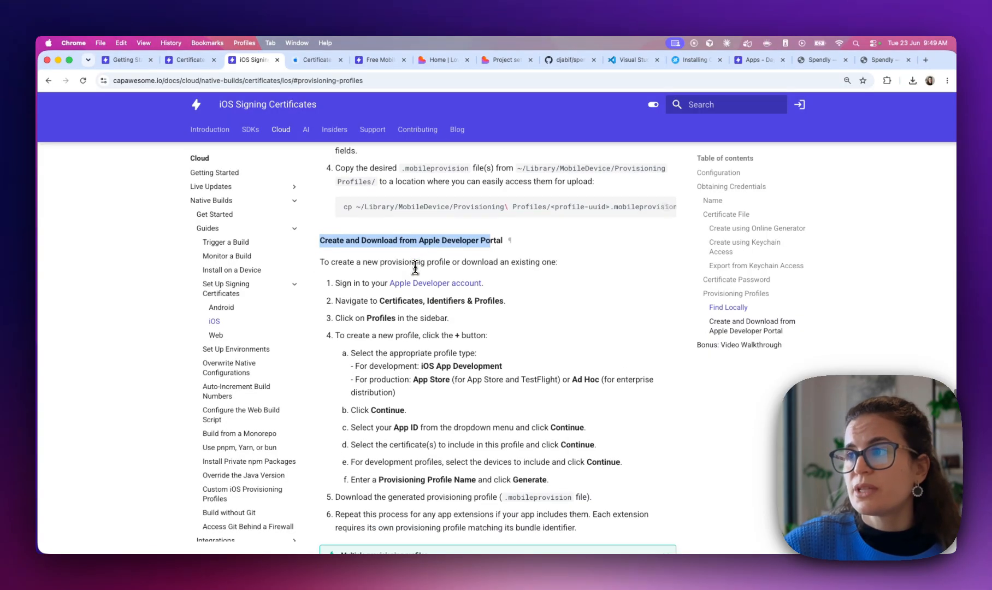
{"action": "right_click", "coordinate": [417, 283]}
{"action": "left_click", "coordinate": [464, 288]}
Go to Profiles in the Apple Developer account and add a new provisioning profile
{"action": "left_click", "coordinate": [300, 61]}
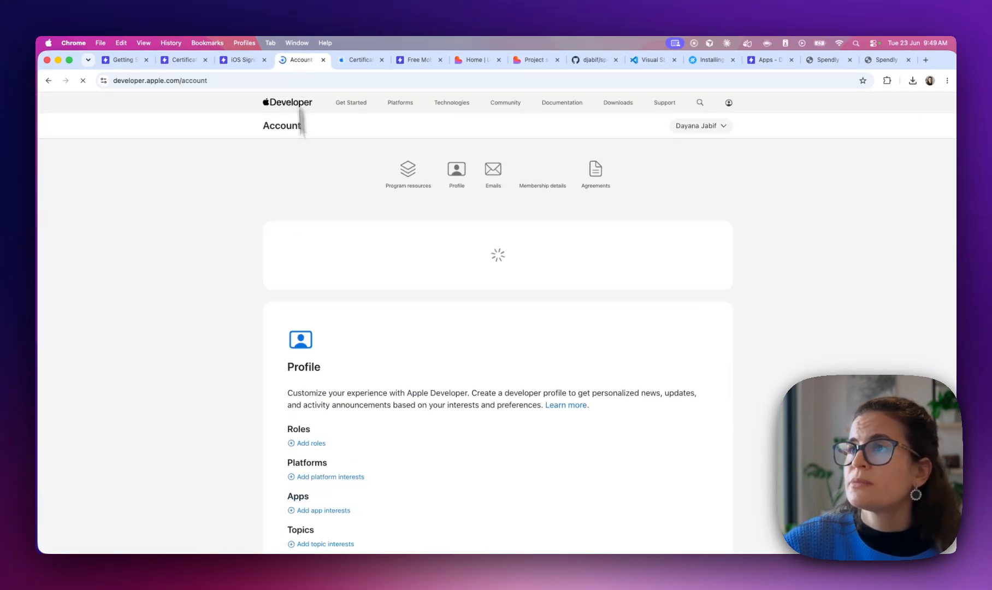
{"action": "left_click", "coordinate": [456, 414]}
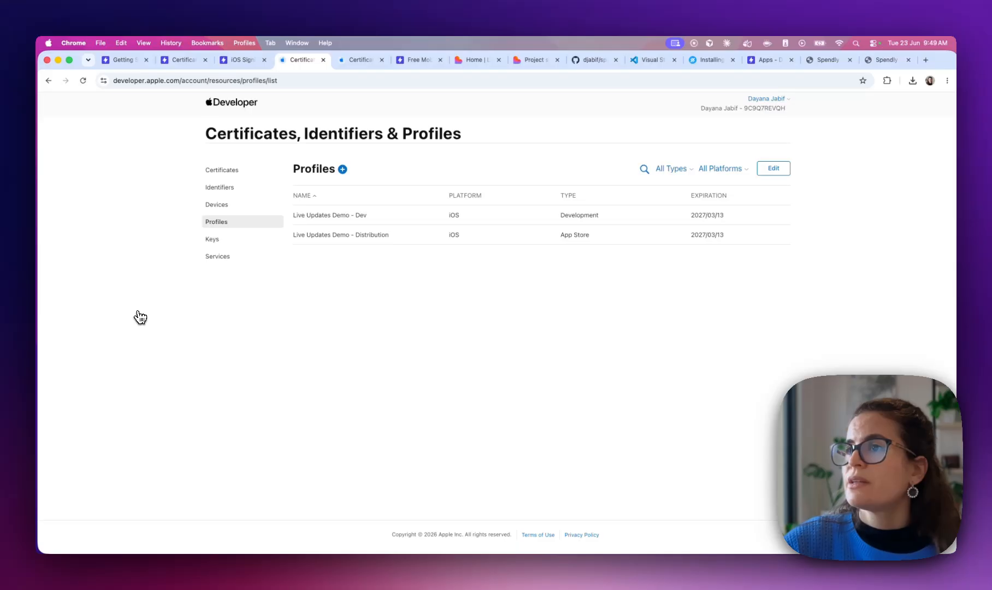
{"action": "left_click", "coordinate": [344, 170]}
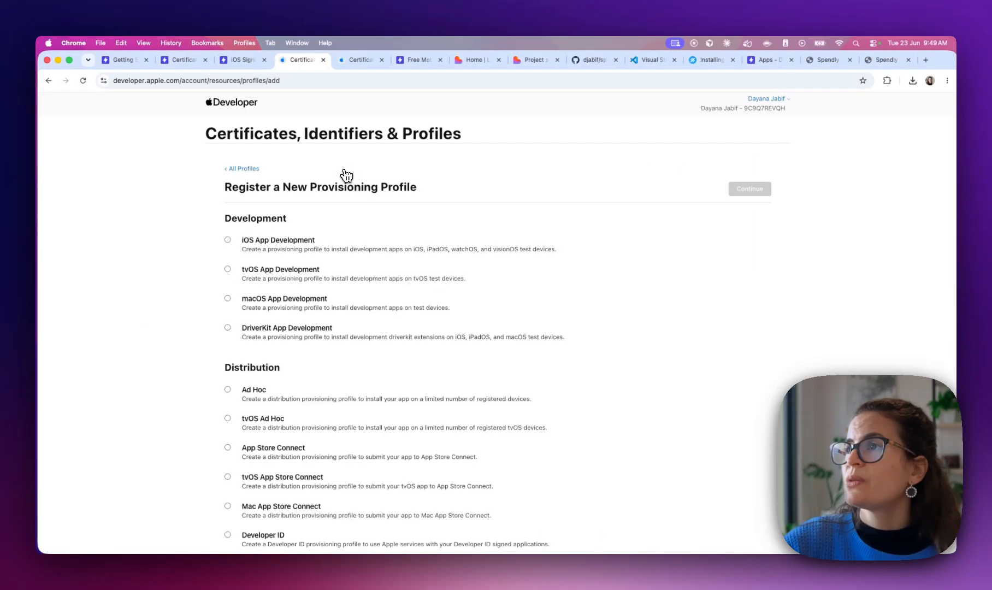
{"action": "left_click", "coordinate": [243, 60]}
{"action": "scroll", "coordinate": [460, 215], "scroll_direction": "down", "scroll_amount": 3}
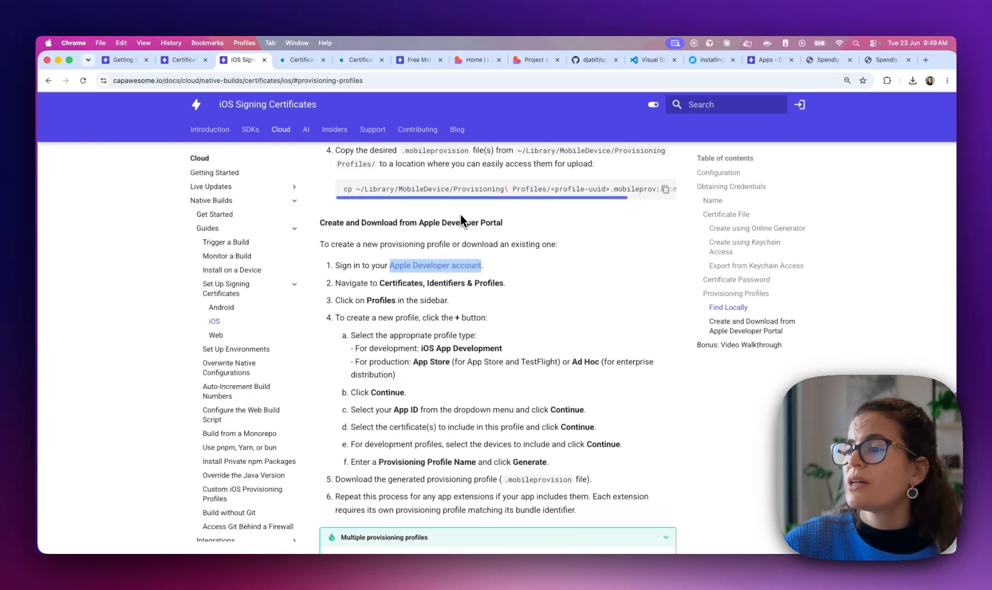
{"action": "left_click", "coordinate": [298, 61]}
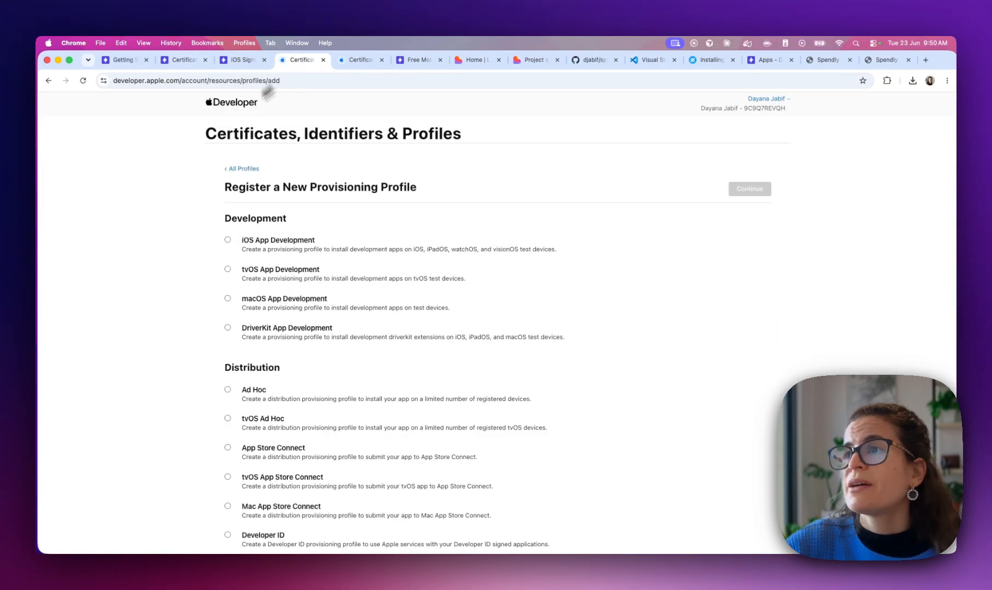
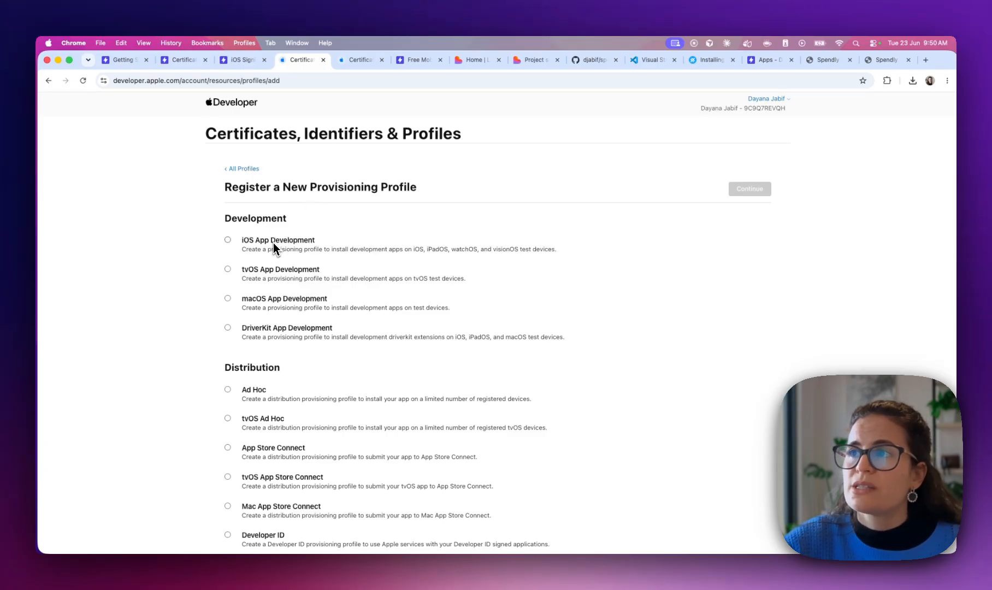
Start an iOS App Development profile and copy the com.spendly.app ID from the code editor config
{"action": "left_click", "coordinate": [273, 245]}
{"action": "left_click", "coordinate": [753, 193]}
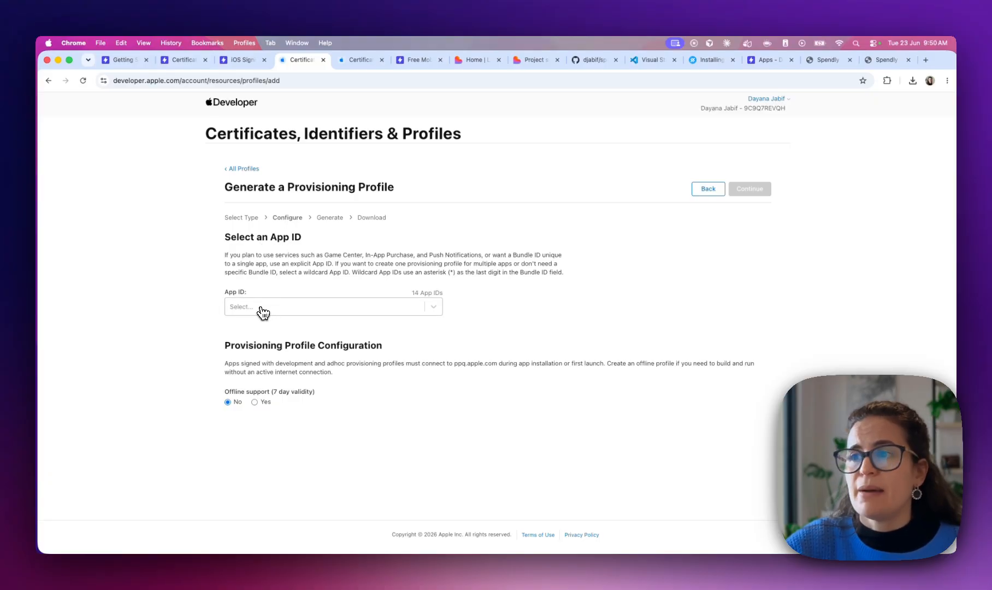
{"action": "key", "text": "ctrl+Right"}
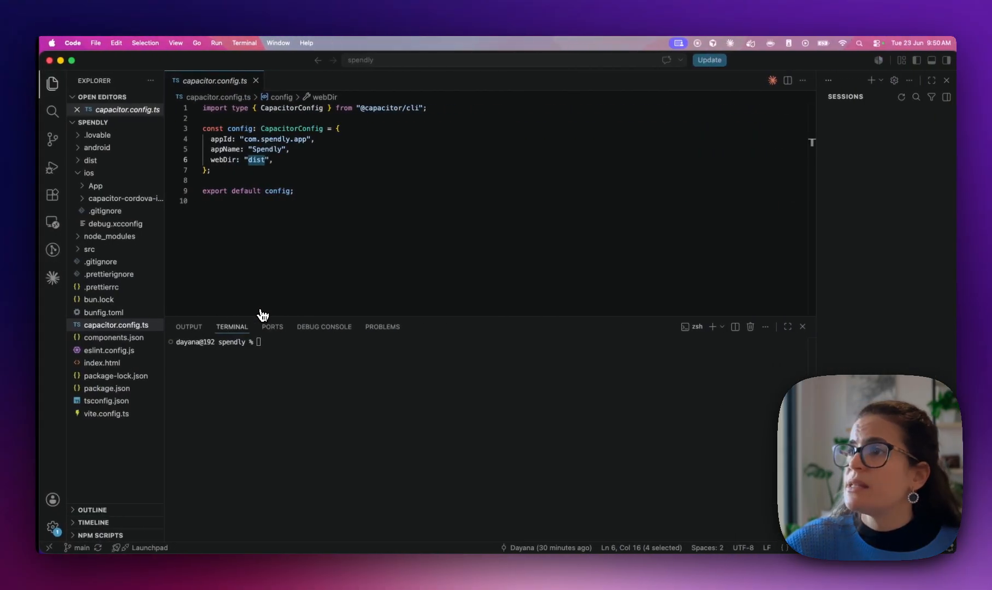
{"action": "left_click_drag", "start_coordinate": [241, 140], "coordinate": [298, 141]}
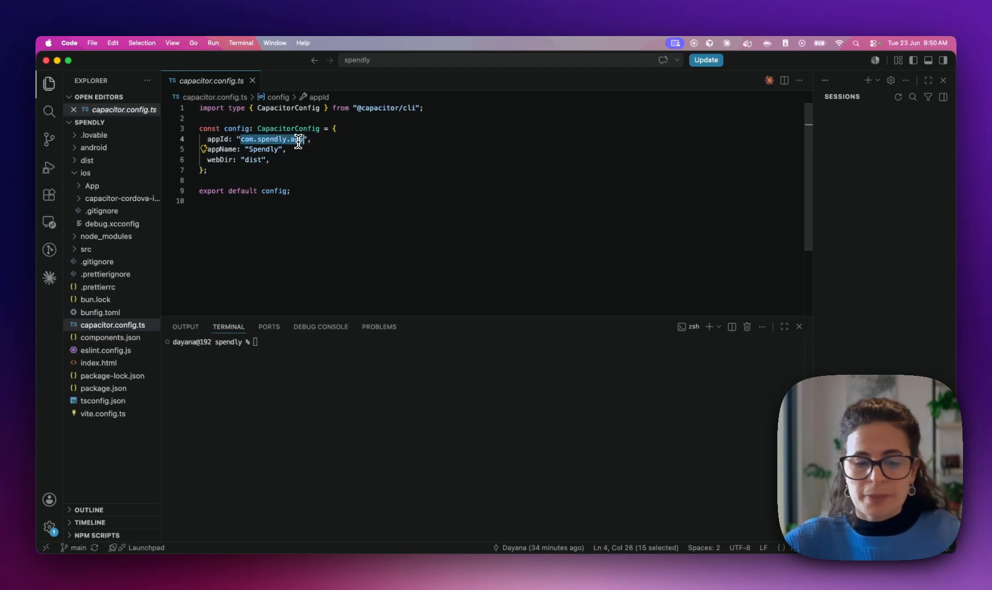
{"action": "key", "text": "super+c"}
{"action": "key", "text": "ctrl+Left"}
Search the App ID list for com.spendly.app, find no match, and return to All Profiles
{"action": "left_click", "coordinate": [254, 306]}
{"action": "key", "text": "super+v"}
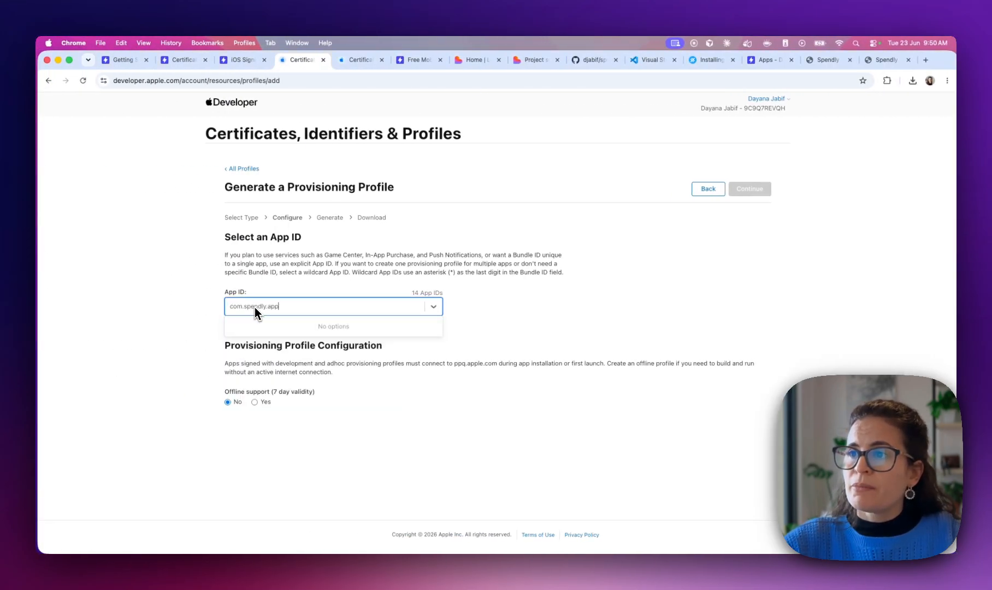
{"action": "key", "text": "super+z"}
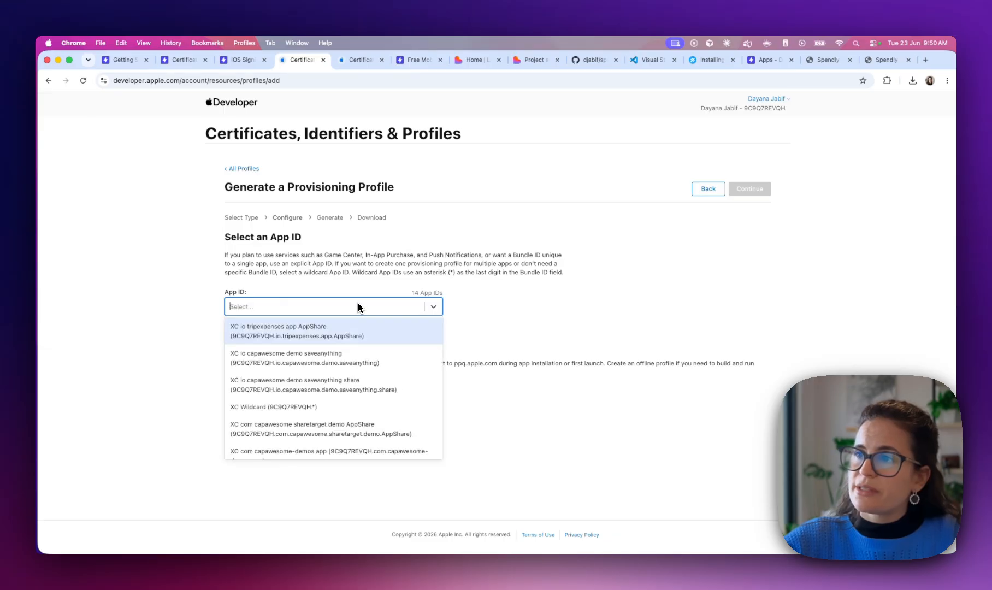
{"action": "left_click", "coordinate": [316, 271]}
{"action": "left_click", "coordinate": [253, 169]}
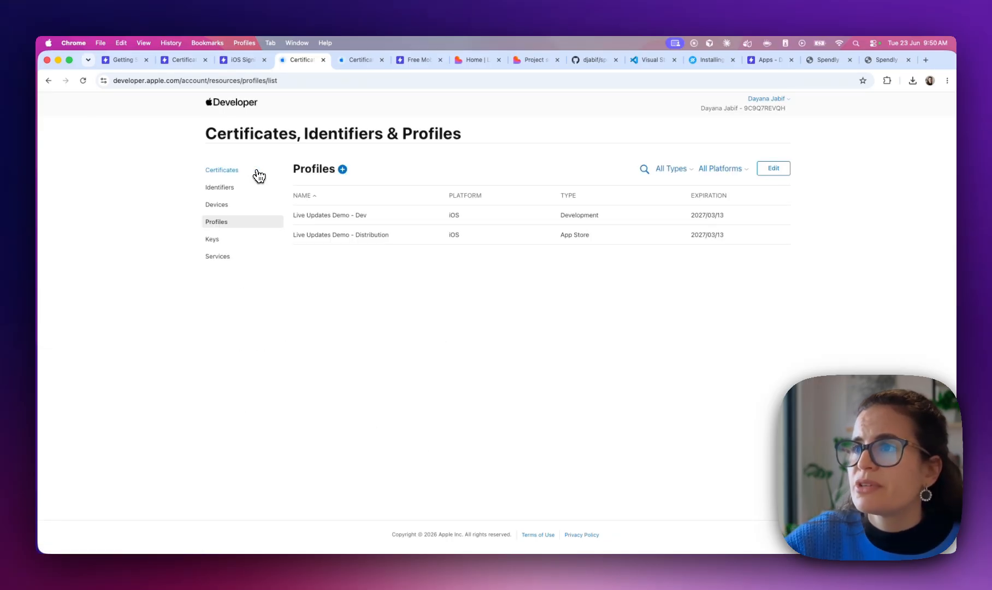
Begin registering a new identifier of type App ID, App
{"action": "left_click", "coordinate": [216, 188]}
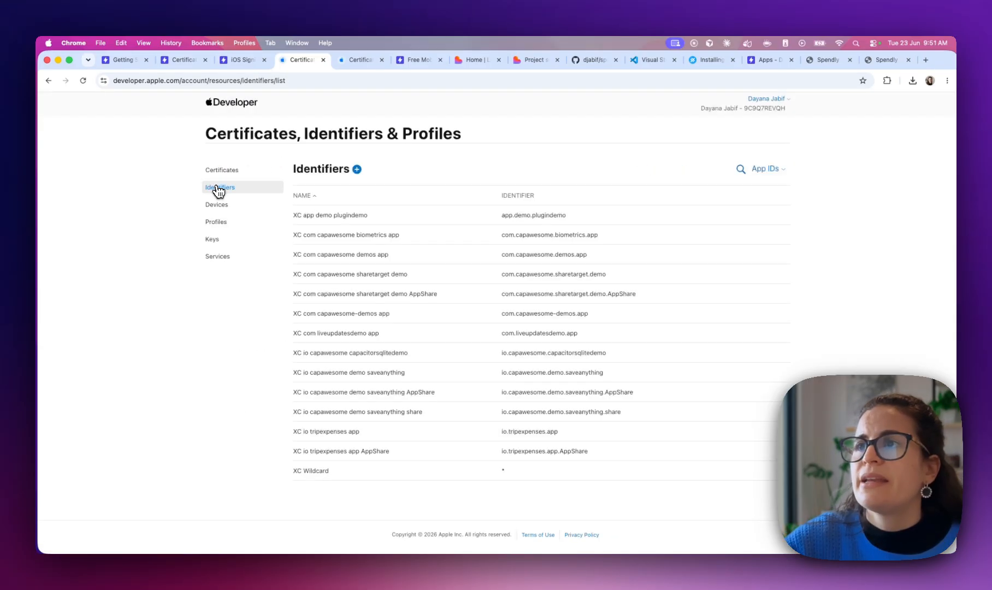
{"action": "left_click", "coordinate": [357, 169]}
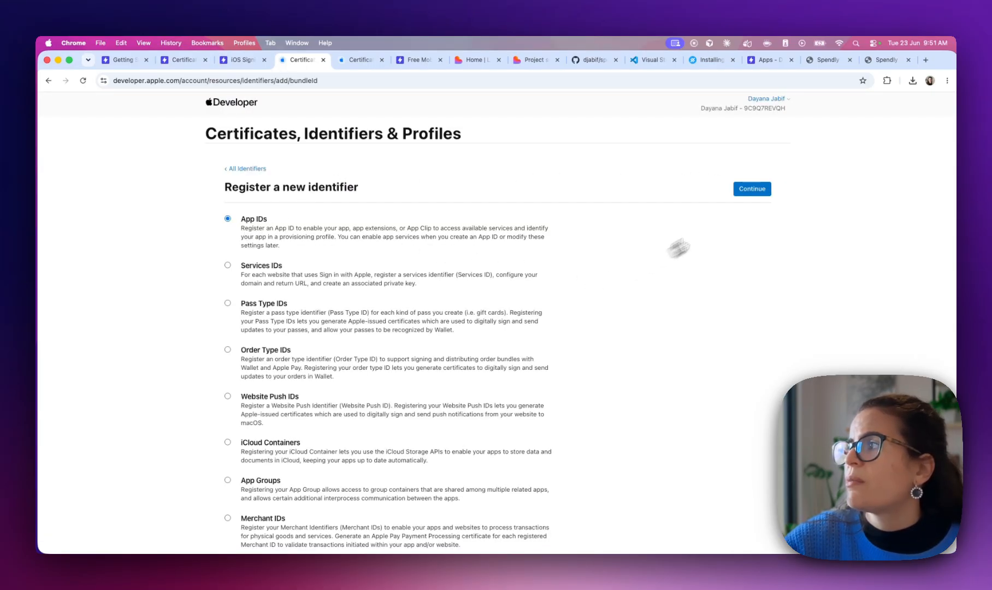
{"action": "left_click", "coordinate": [749, 192]}
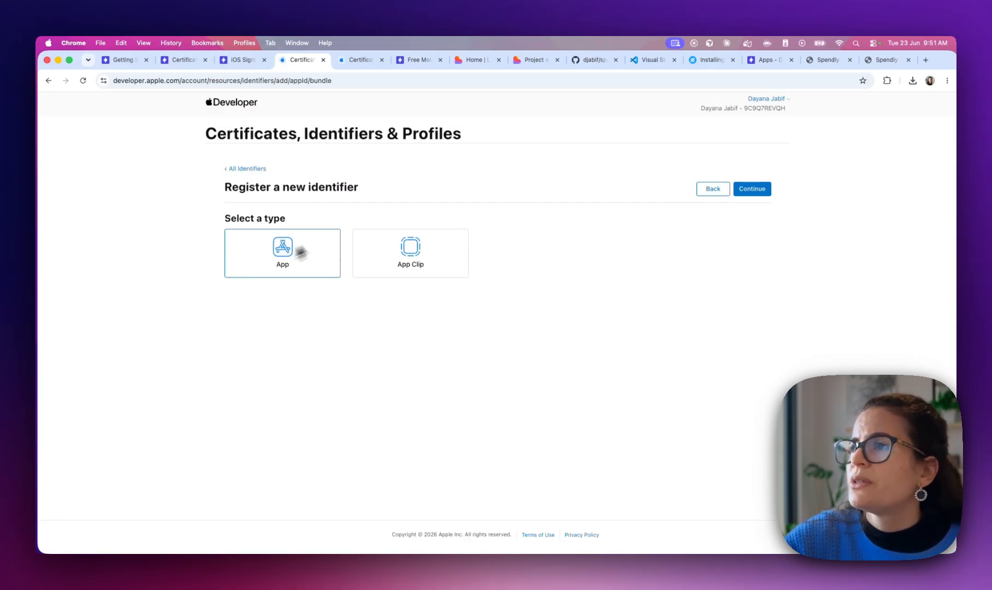
{"action": "left_click", "coordinate": [758, 190]}
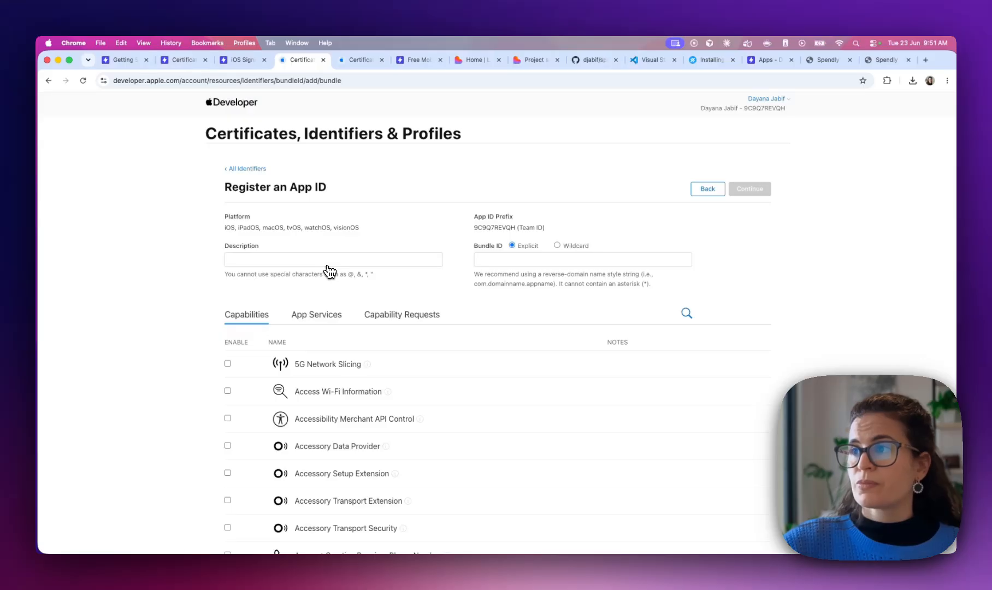
Enter bundle ID com.spendly.app and description 'Lovable demo app', then continue to review
{"action": "left_click", "coordinate": [500, 257]}
{"action": "type", "text": "com.spendly.app"}
{"action": "left_click", "coordinate": [407, 259]}
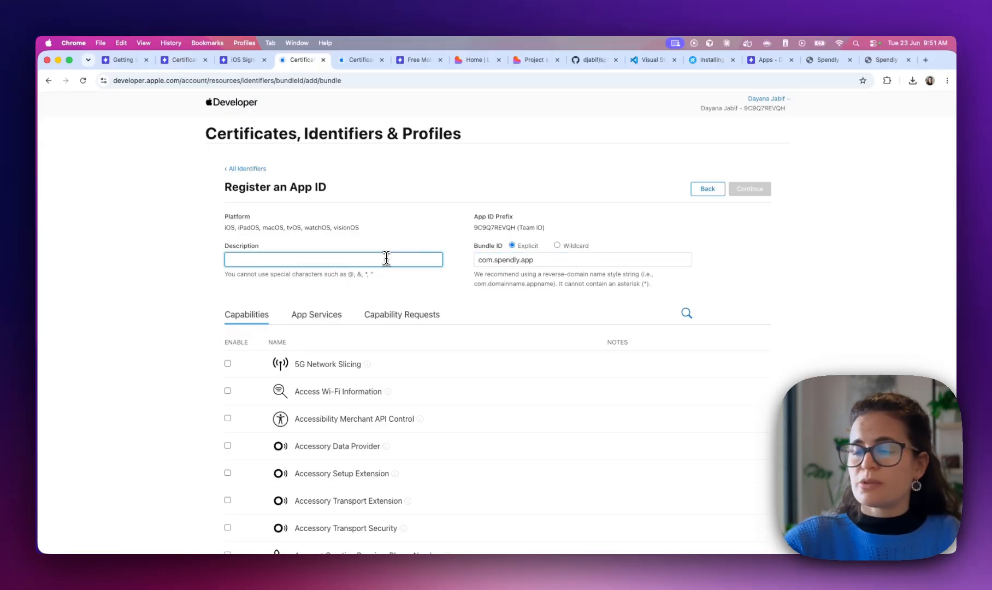
{"action": "type", "text": "Loval"}
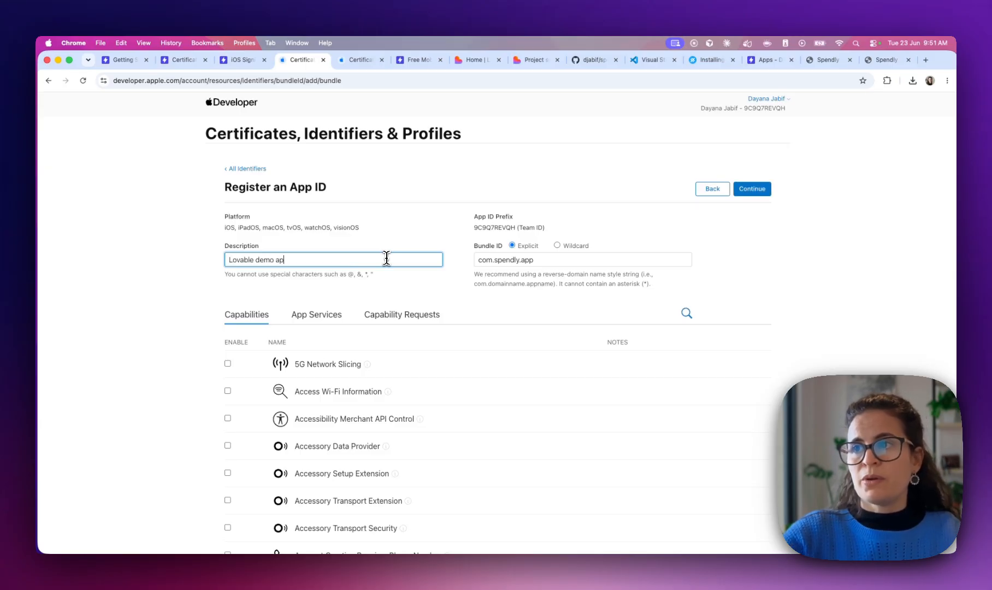
{"action": "scroll", "coordinate": [368, 347], "scroll_direction": "down", "scroll_amount": 3}
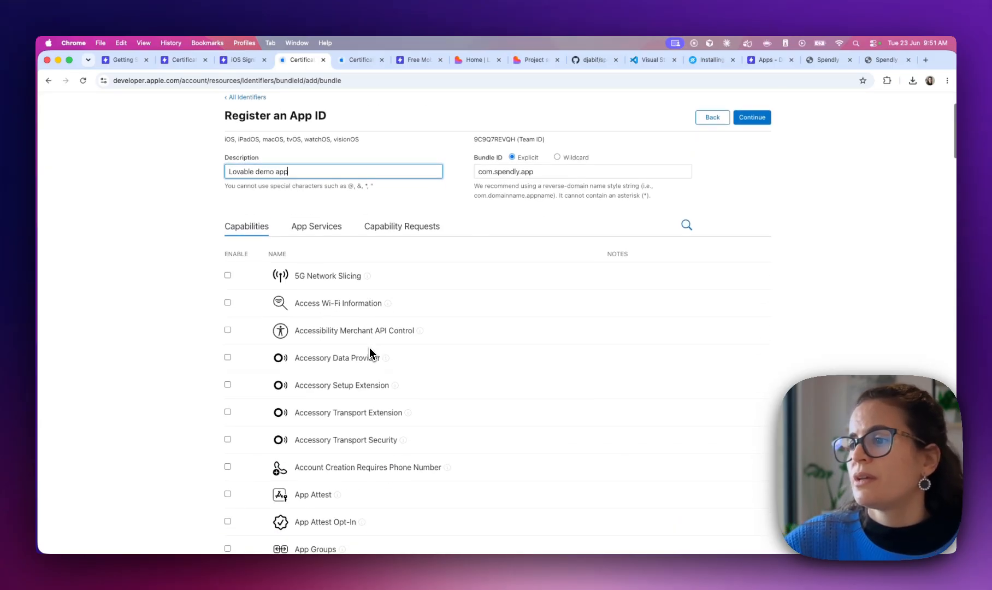
{"action": "scroll", "coordinate": [353, 347], "scroll_direction": "down", "scroll_amount": 15}
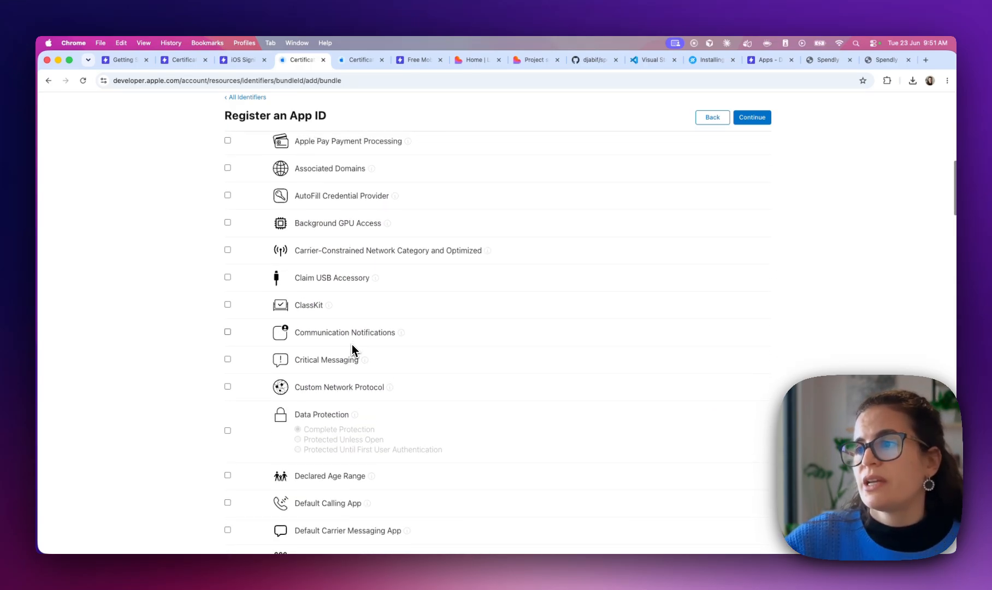
{"action": "scroll", "coordinate": [353, 349], "scroll_direction": "up", "scroll_amount": 20}
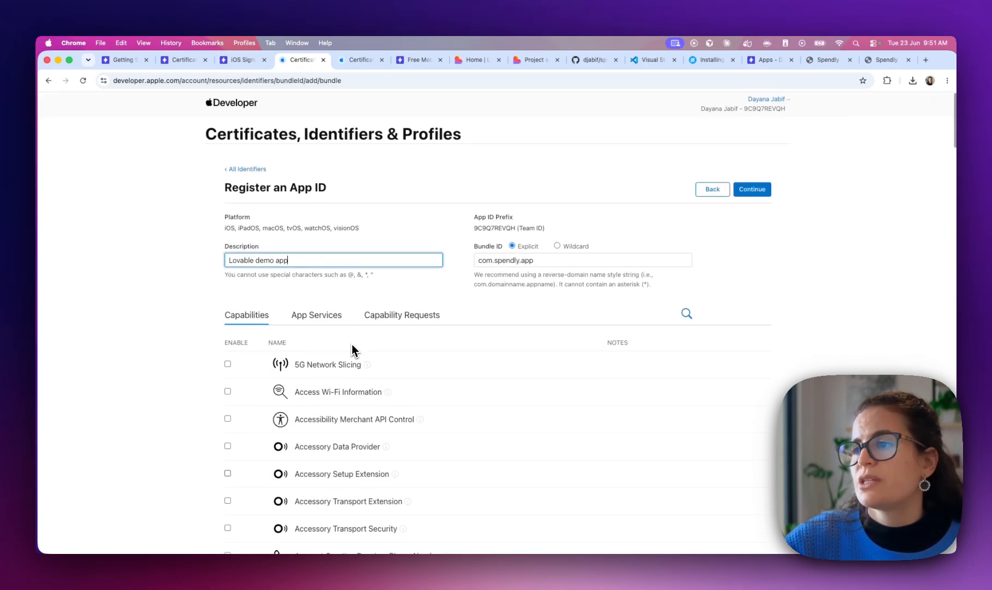
{"action": "left_click", "coordinate": [316, 320]}
{"action": "left_click", "coordinate": [251, 320]}
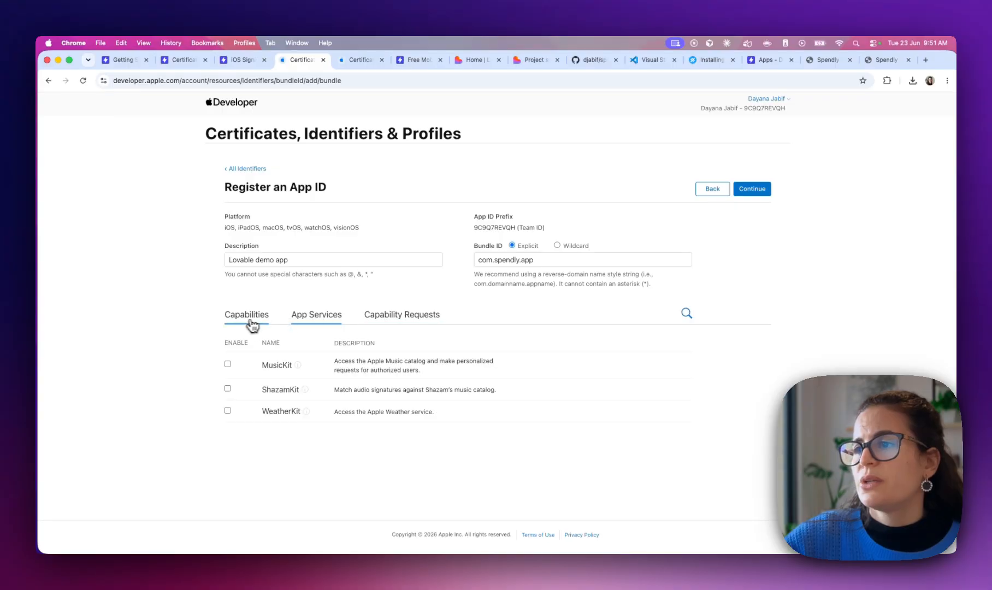
{"action": "left_click", "coordinate": [759, 190]}
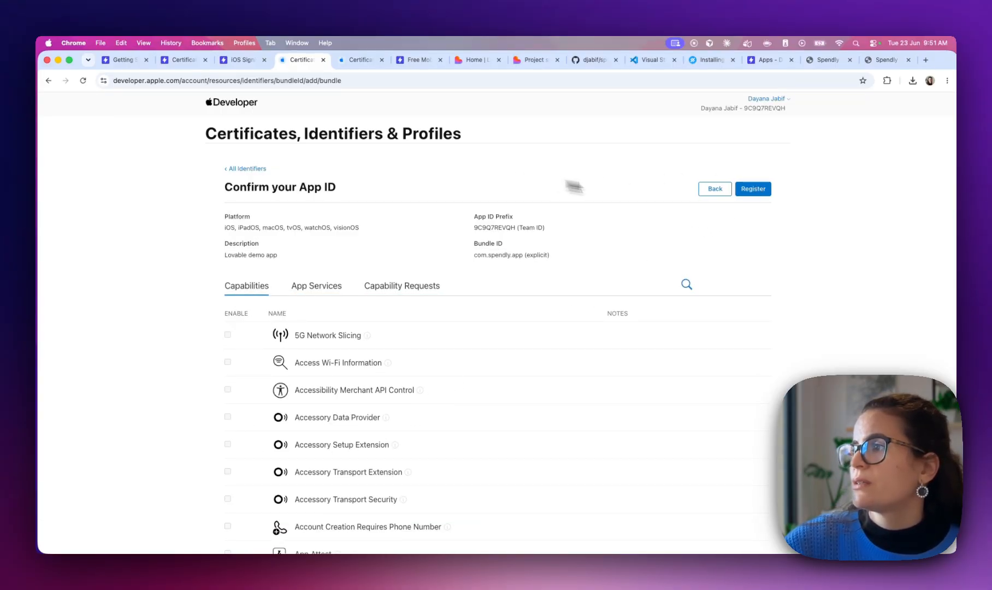
Try registering com.spendly.app and find that bundle ID is unavailable
{"action": "left_click", "coordinate": [753, 190]}
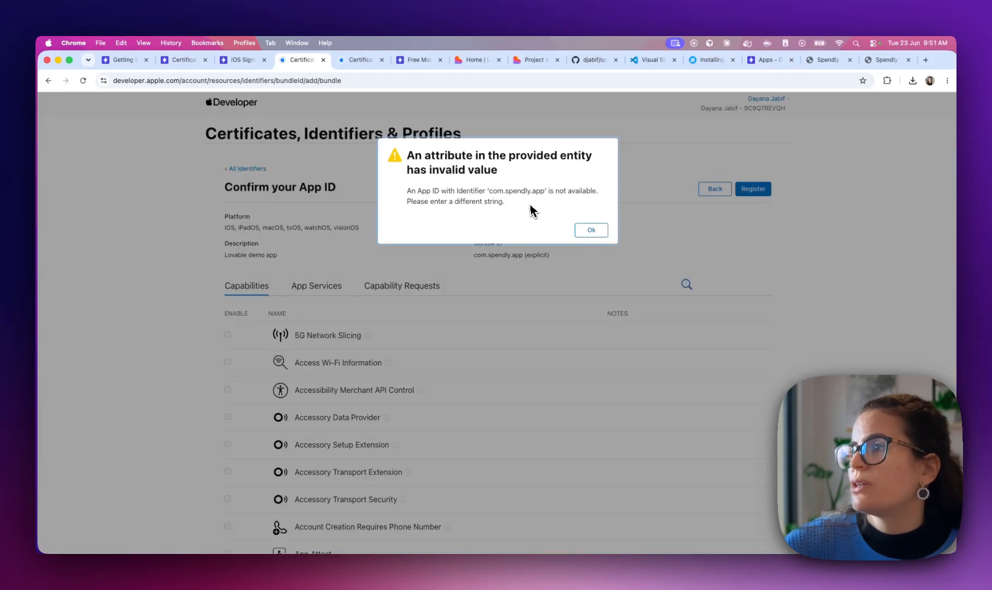
{"action": "left_click", "coordinate": [588, 241]}
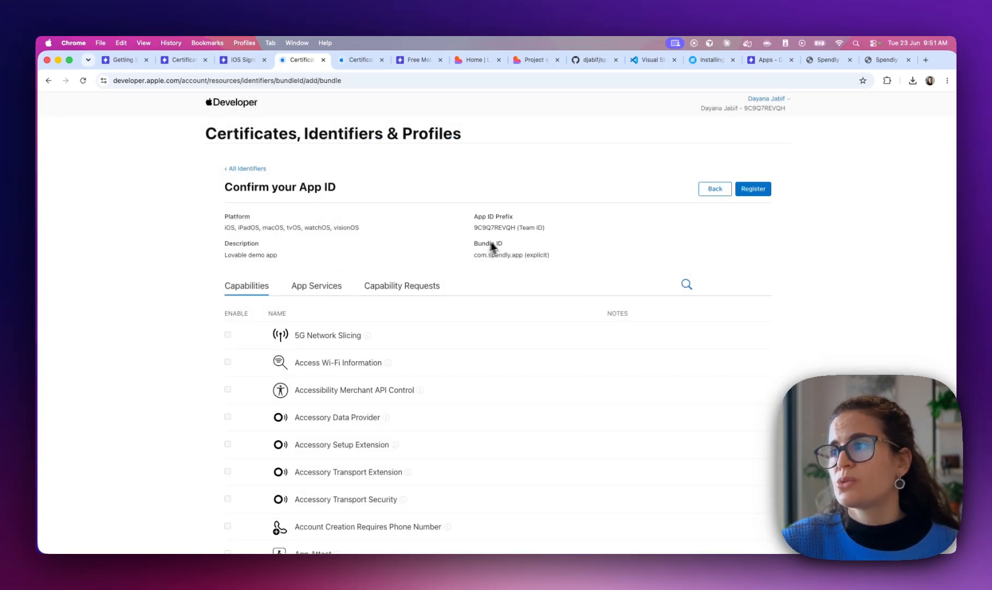
{"action": "left_click_drag", "start_coordinate": [522, 256], "coordinate": [475, 262]}
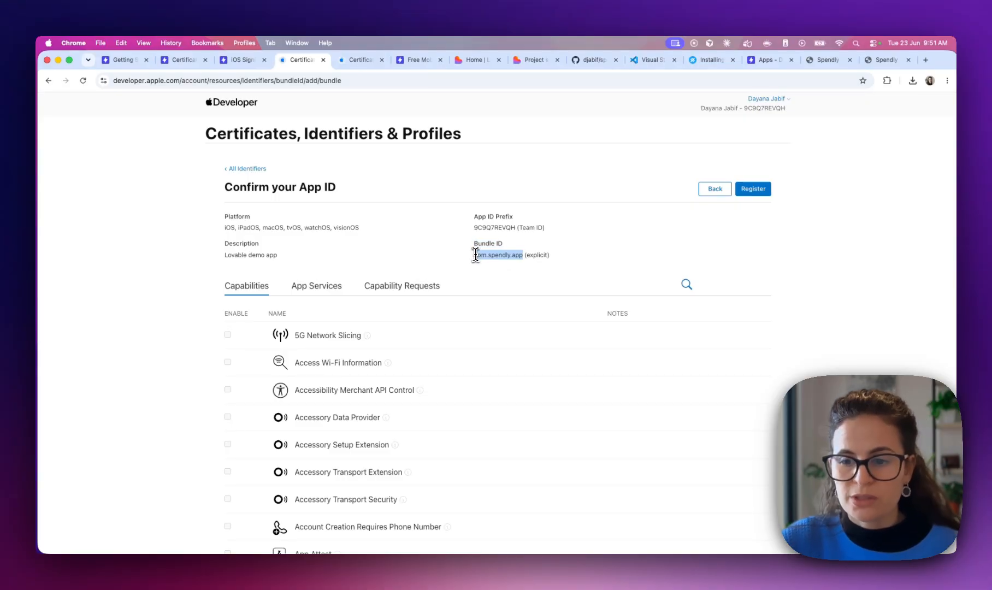
{"action": "left_click", "coordinate": [515, 255]}
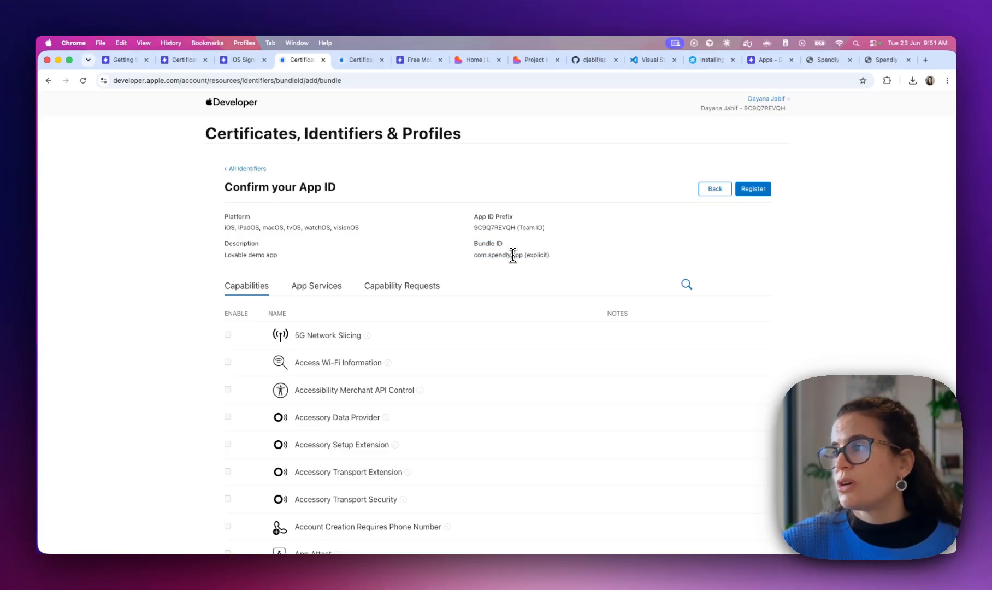
{"action": "left_click_drag", "start_coordinate": [522, 255], "coordinate": [477, 255]}
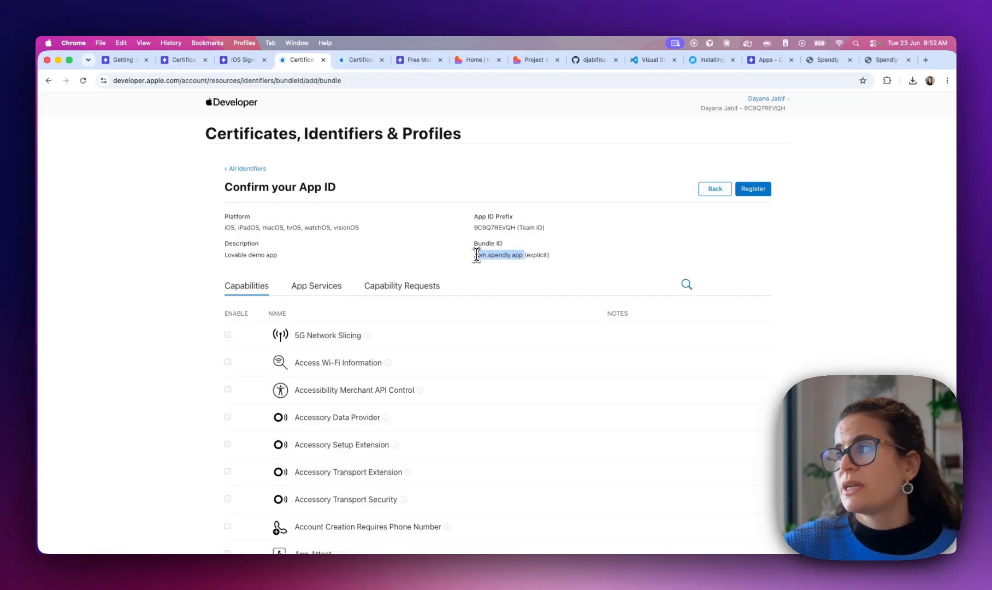
Go back and insert 'capawesome.' before spendly in the bundle ID
{"action": "left_click", "coordinate": [713, 189]}
{"action": "double_click", "coordinate": [509, 259]}
{"action": "left_click", "coordinate": [545, 258]}
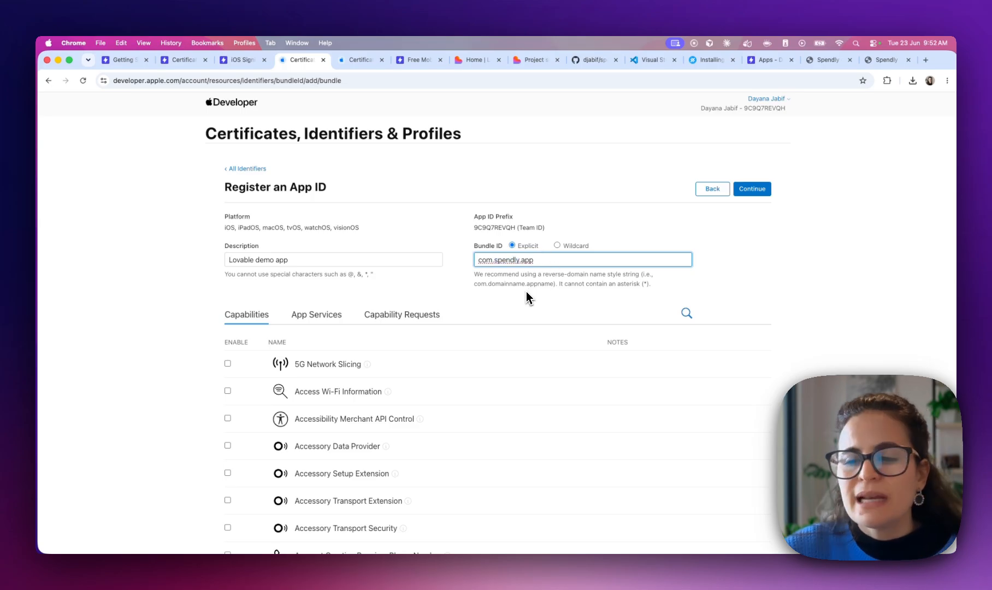
{"action": "left_click_drag", "start_coordinate": [525, 284], "coordinate": [489, 283]}
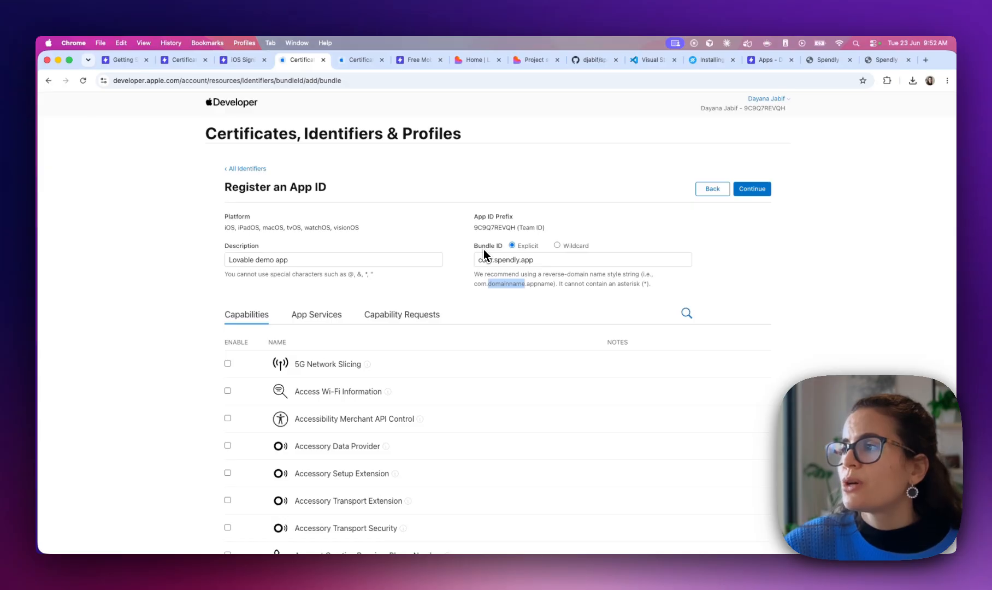
{"action": "double_click", "coordinate": [486, 256]}
{"action": "double_click", "coordinate": [496, 259]}
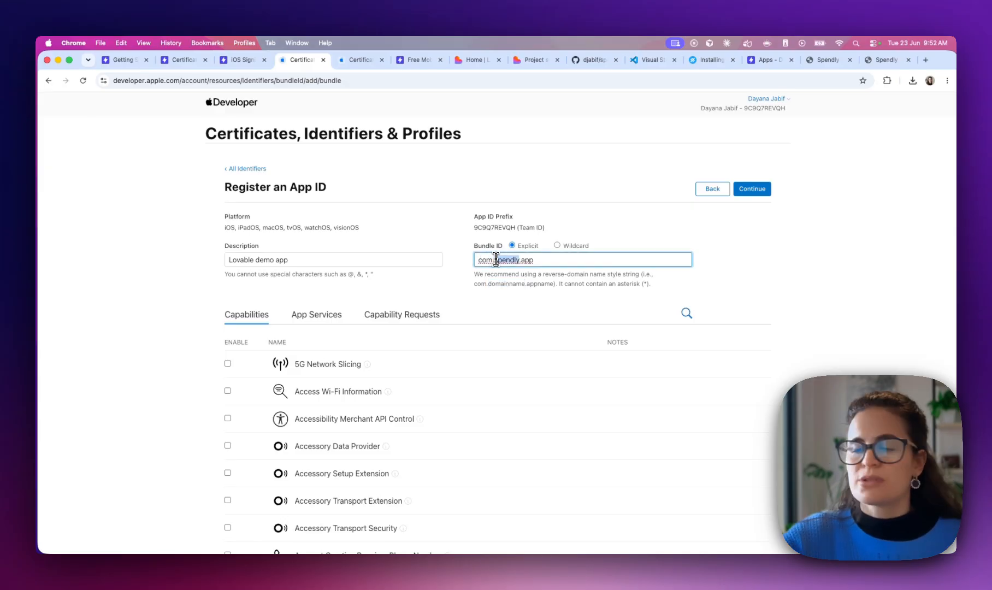
{"action": "left_click", "coordinate": [496, 259]}
{"action": "type", "text": "lapawr"}
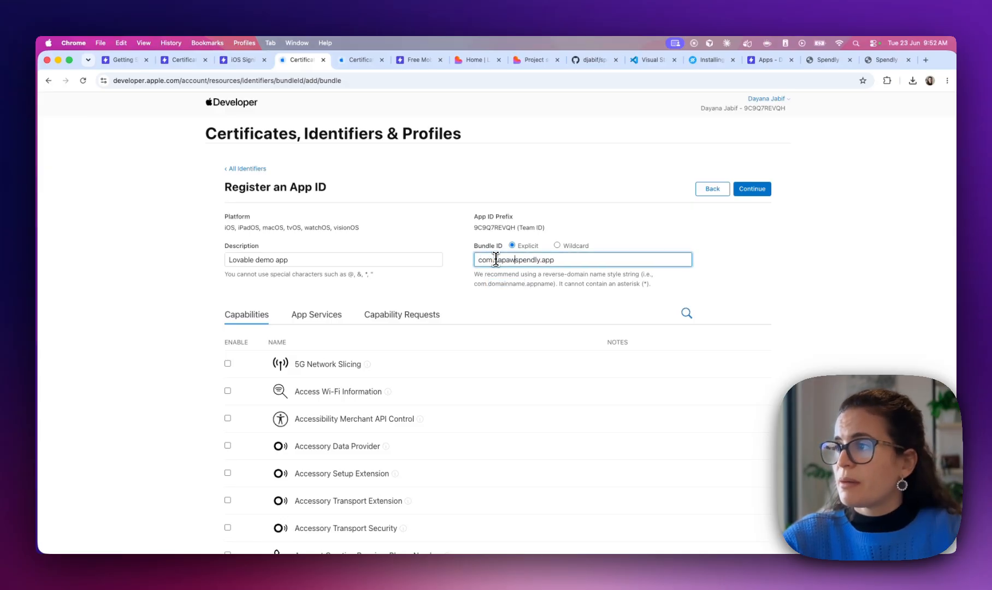
{"action": "key", "text": "BackSpace"}
{"action": "type", "text": "e"}
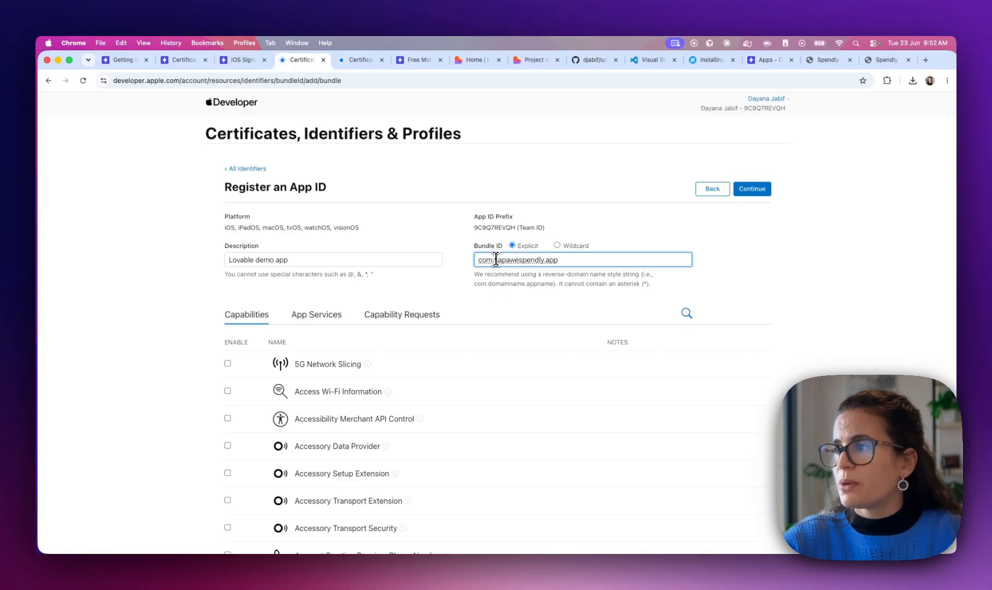
{"action": "type", "text": "some."}
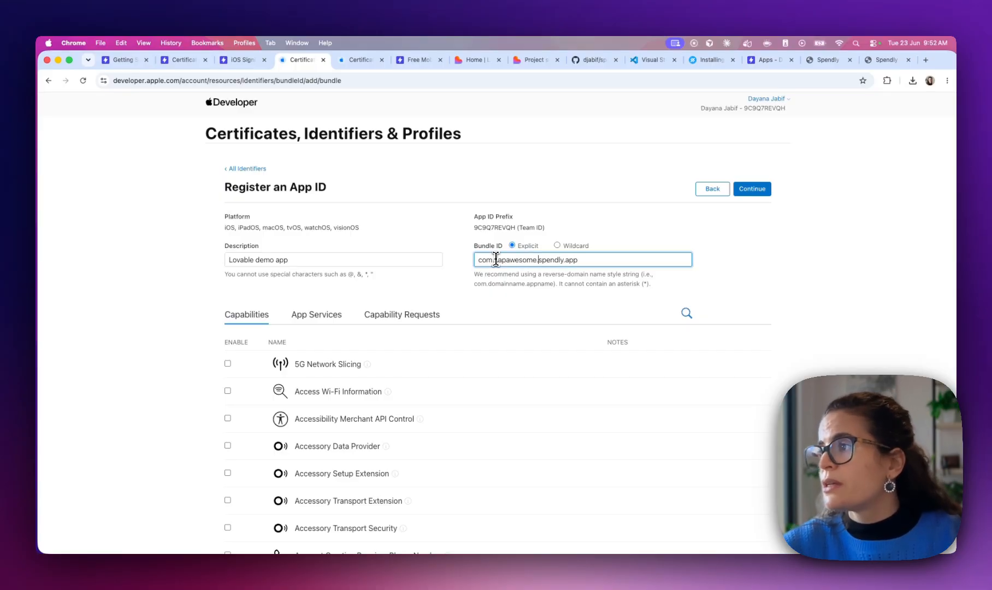
Trim the bundle ID to com.capawesome.spendly and register the Lovable demo app App ID
{"action": "left_click", "coordinate": [574, 260]}
{"action": "key", "text": "BackSpace"}
{"action": "key", "text": "BackSpace"}
{"action": "key", "text": "BackSpace"}
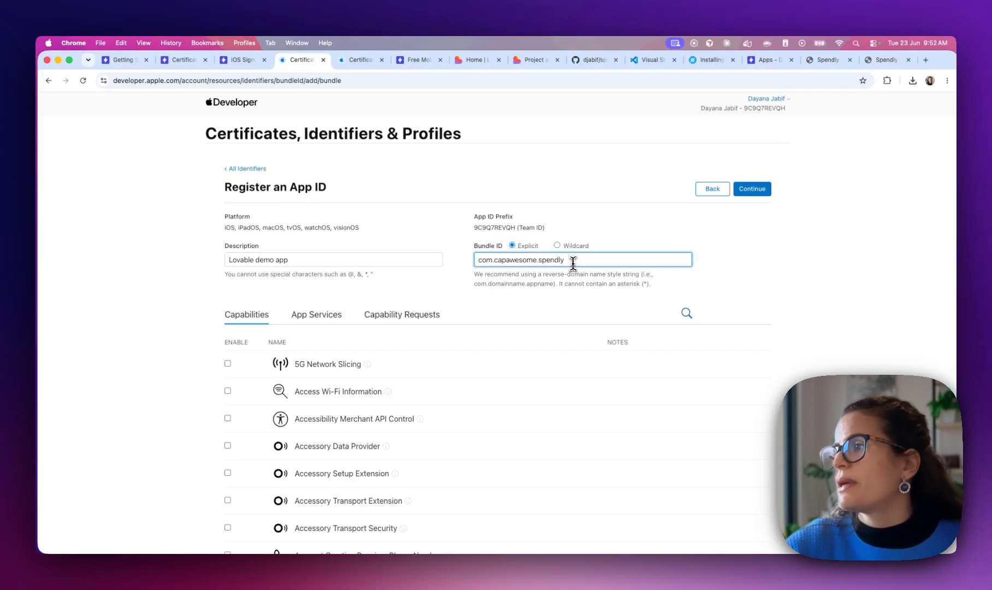
{"action": "left_click_drag", "start_coordinate": [579, 260], "coordinate": [458, 263]}
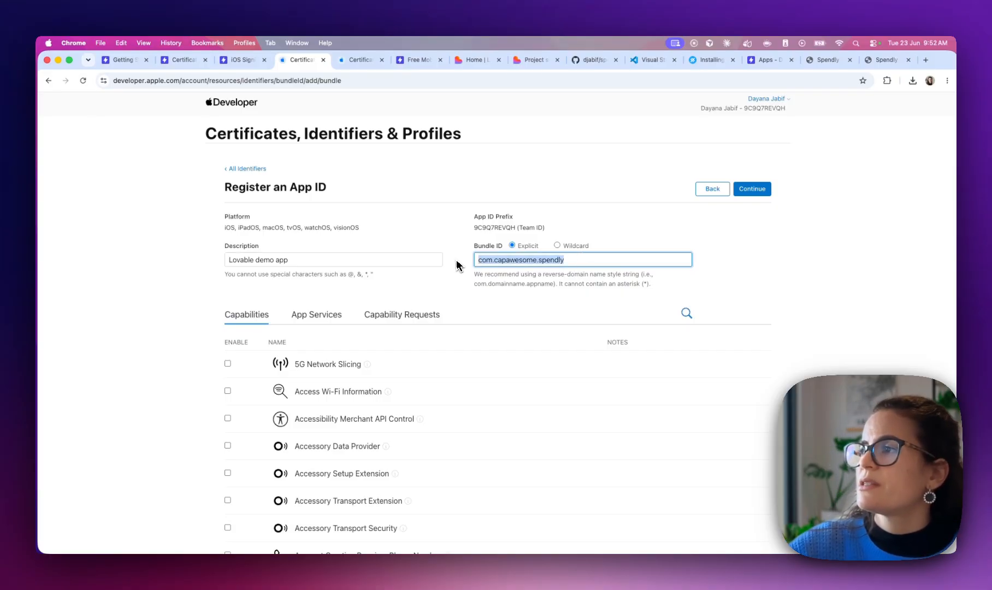
{"action": "left_click", "coordinate": [514, 261]}
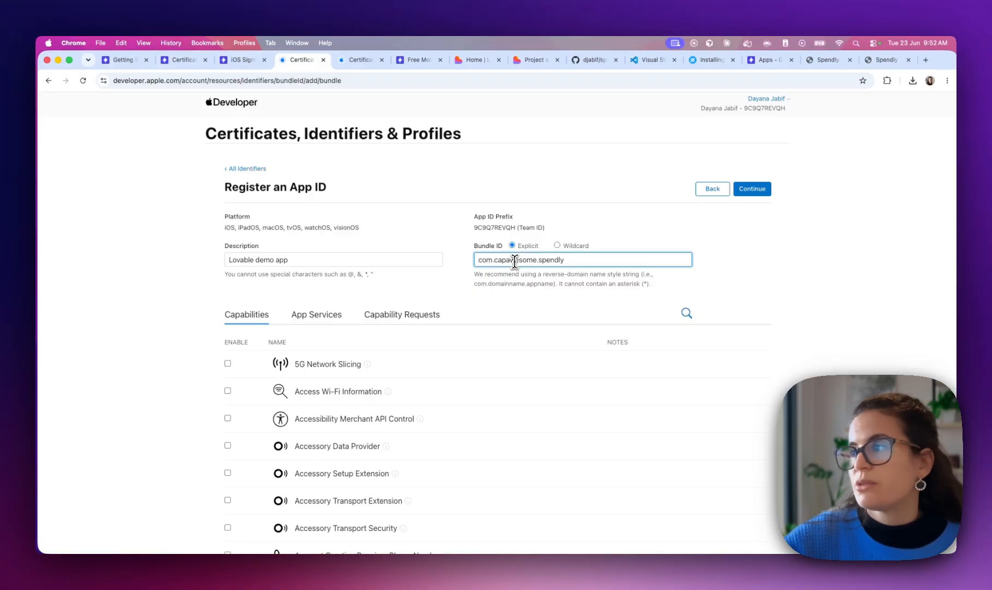
{"action": "left_click", "coordinate": [764, 193]}
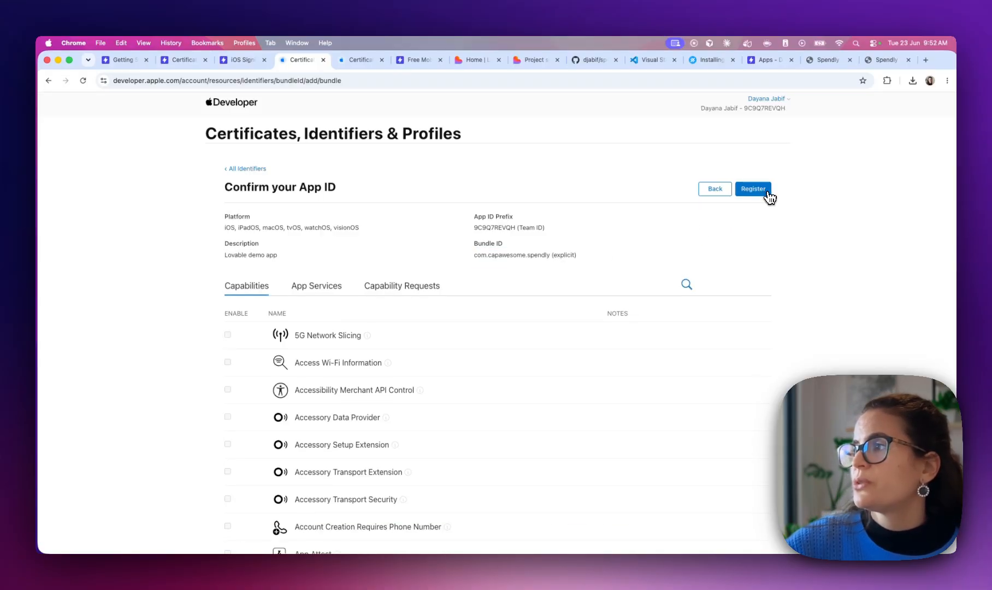
{"action": "left_click", "coordinate": [768, 192]}
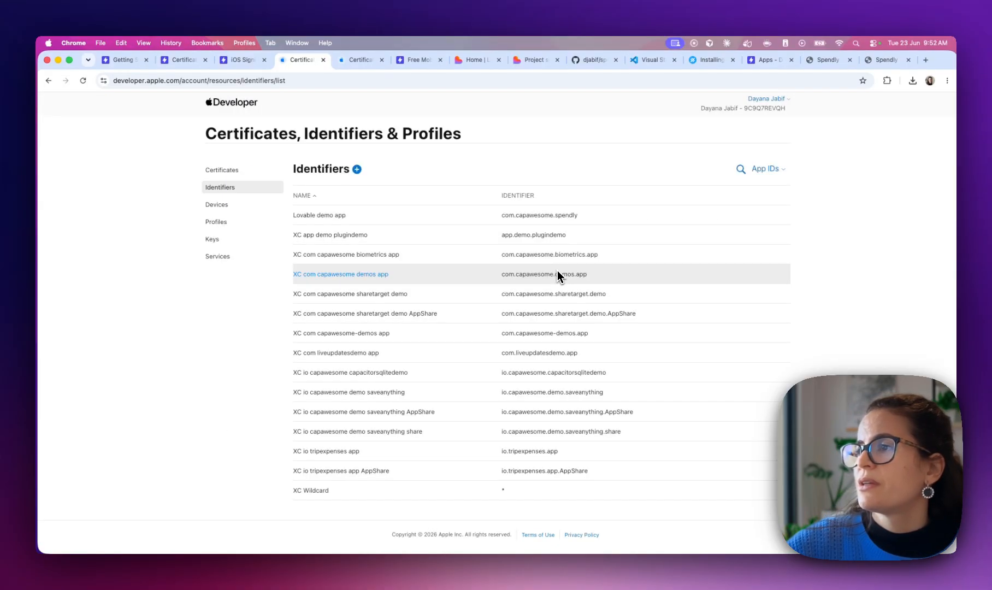
Start a new iOS App Development profile for the Lovable demo app App ID
{"action": "left_click", "coordinate": [221, 224]}
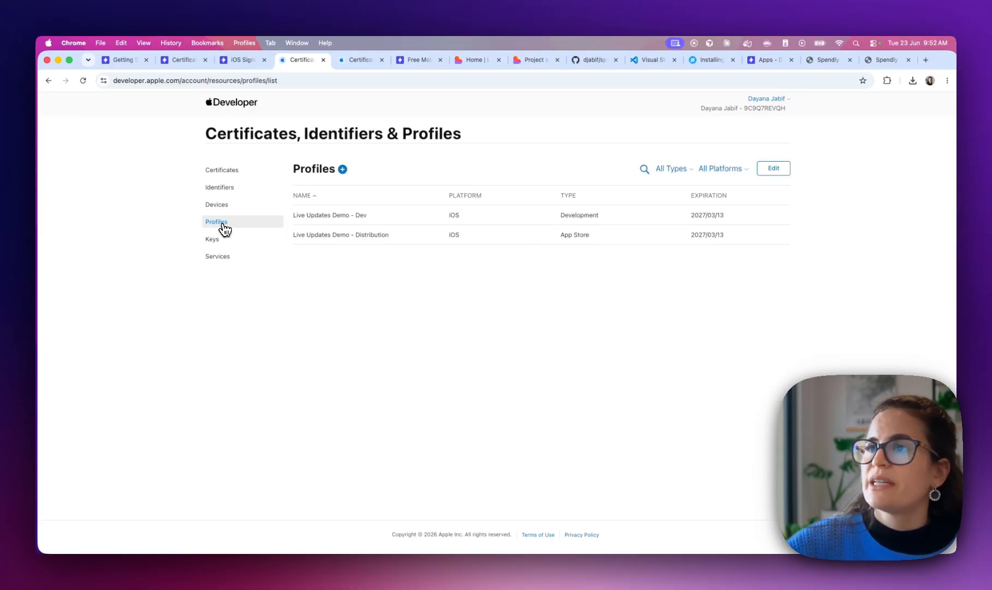
{"action": "left_click", "coordinate": [343, 169]}
{"action": "left_click", "coordinate": [281, 243]}
{"action": "left_click", "coordinate": [748, 189]}
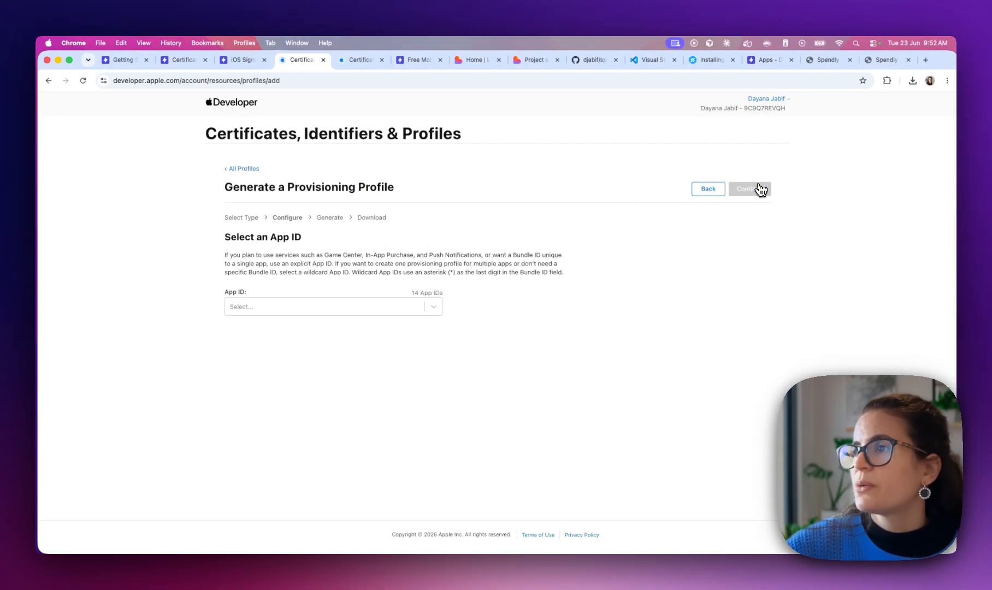
{"action": "left_click", "coordinate": [279, 304]}
{"action": "type", "text": "lova"}
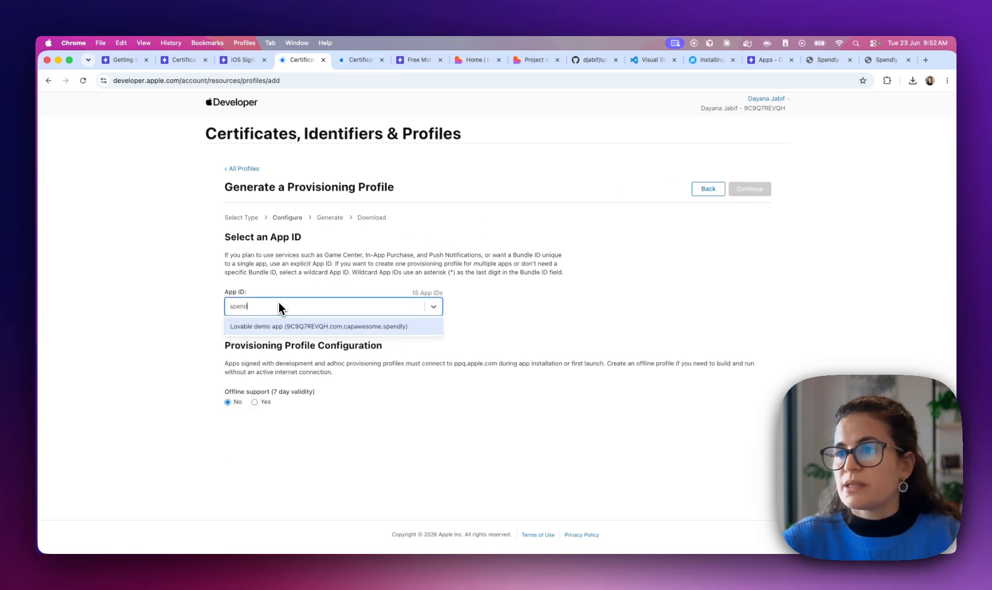
{"action": "left_click", "coordinate": [257, 327]}
{"action": "left_click", "coordinate": [752, 191]}
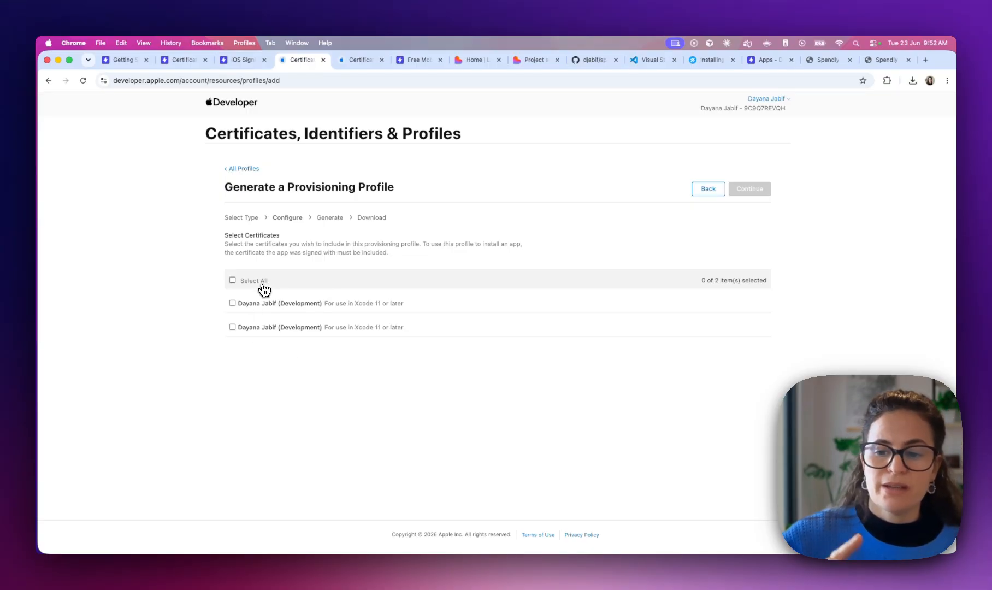
Include all certificates and all devices in the profile
{"action": "left_click", "coordinate": [233, 304]}
{"action": "left_click", "coordinate": [233, 328]}
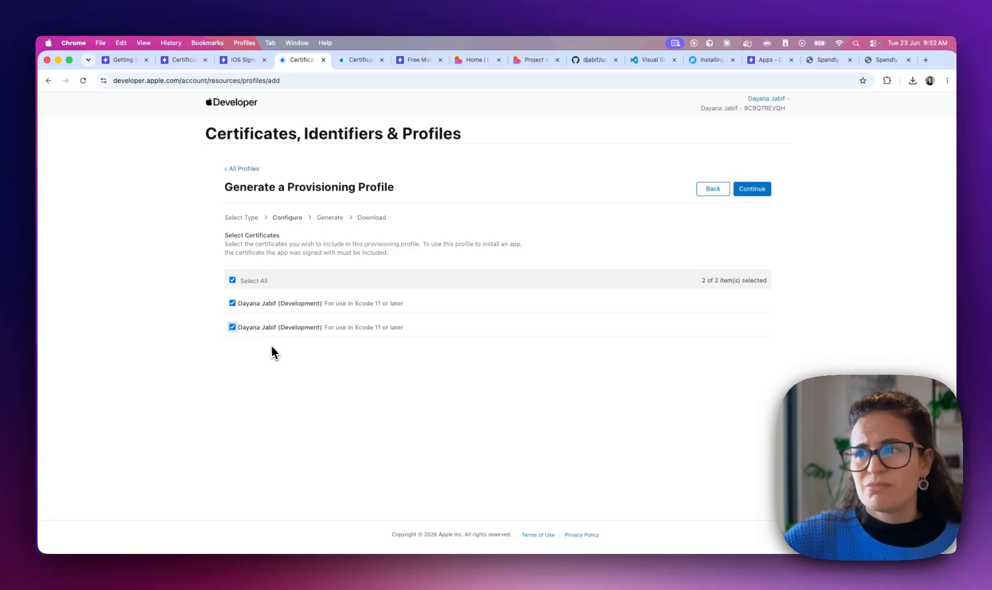
{"action": "left_click", "coordinate": [760, 191]}
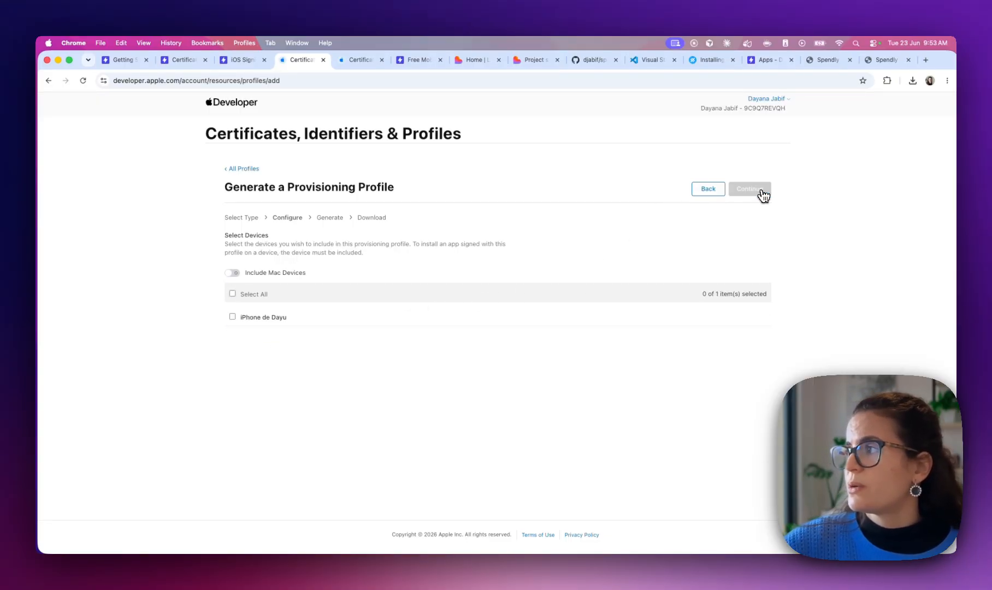
{"action": "left_click", "coordinate": [232, 317]}
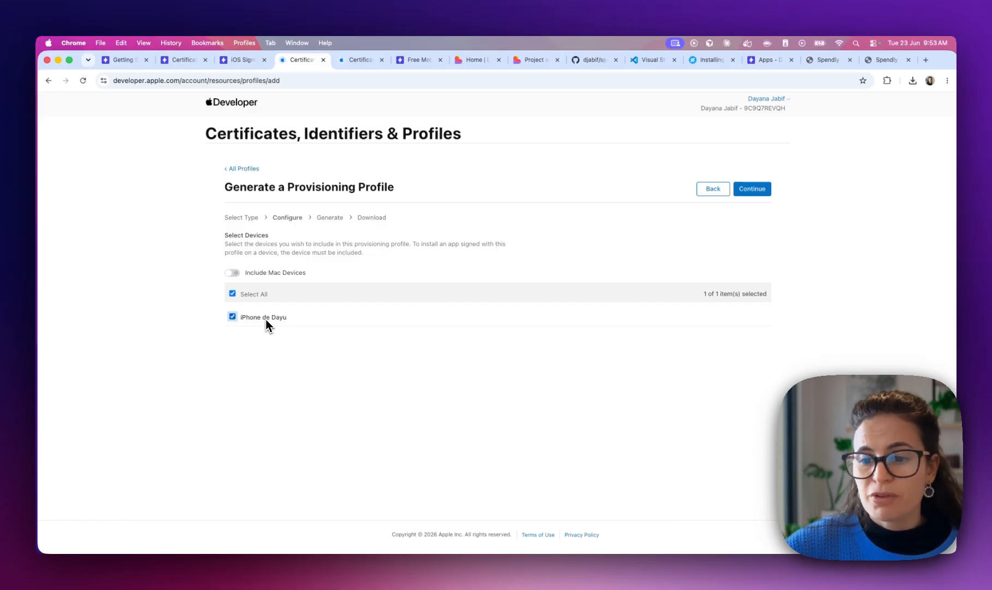
{"action": "left_click", "coordinate": [232, 274]}
{"action": "left_click", "coordinate": [233, 294]}
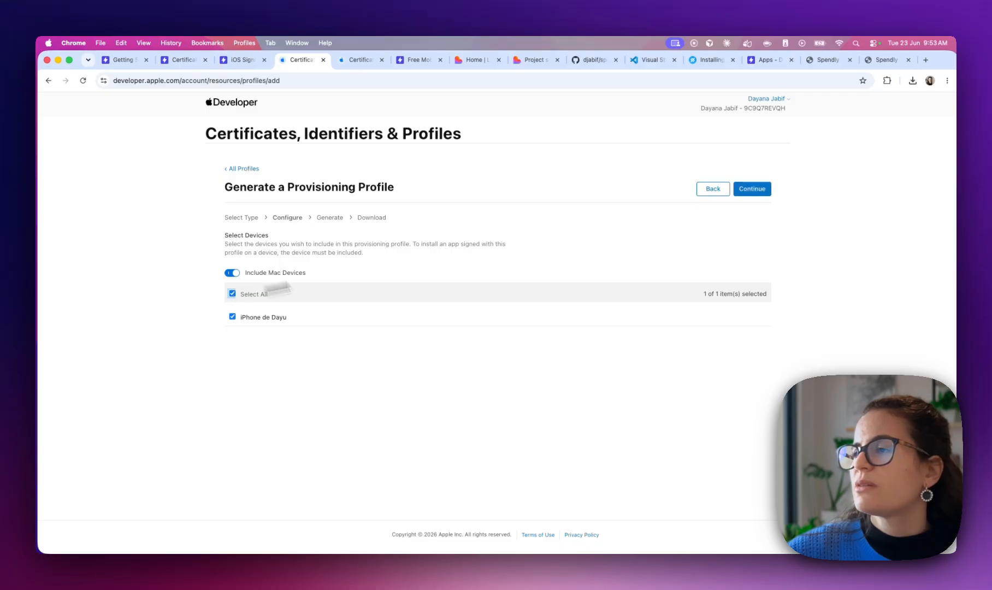
{"action": "left_click", "coordinate": [752, 193]}
Name the profile 'Spendly Iphone Dev', generate it and download it
{"action": "left_click", "coordinate": [274, 290]}
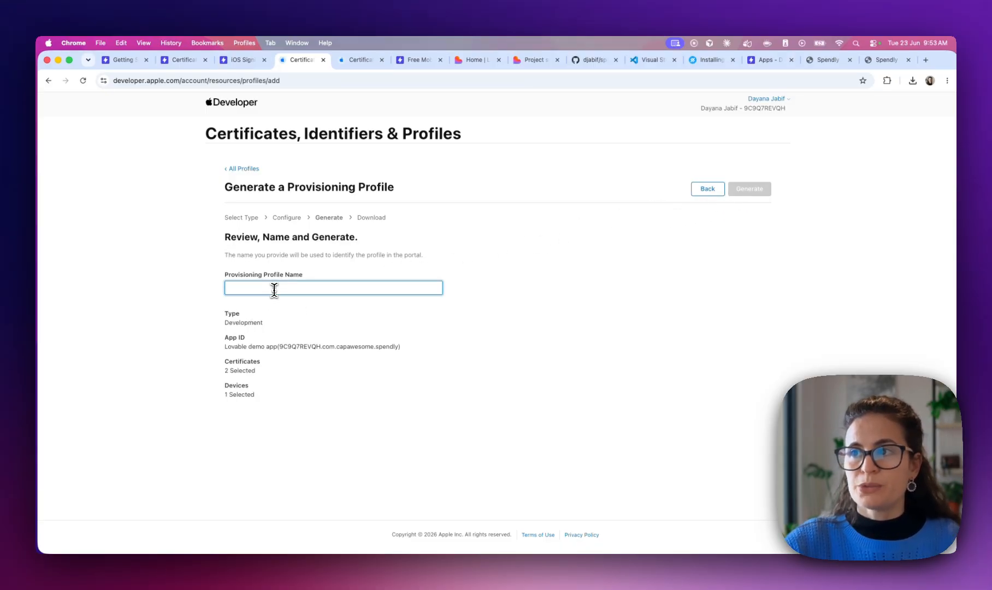
{"action": "type", "text": "Spendly Iphone Dev"}
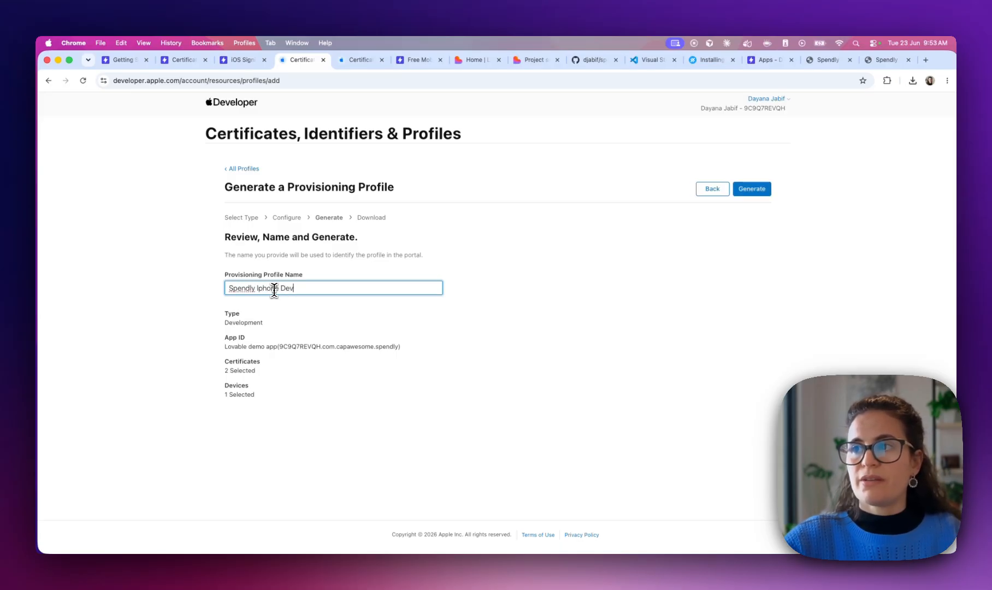
{"action": "left_click", "coordinate": [746, 193]}
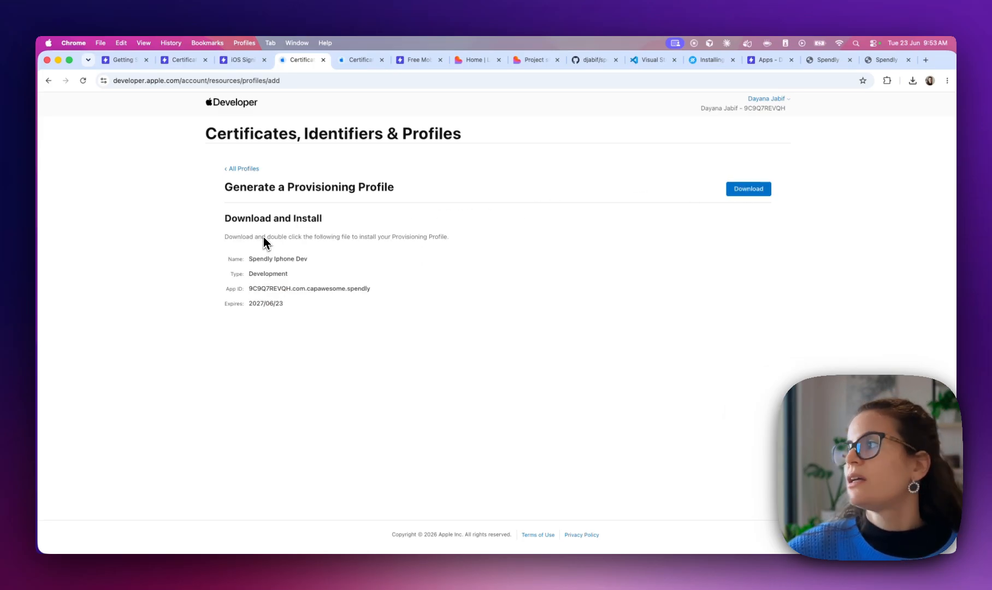
{"action": "left_click", "coordinate": [749, 189]}
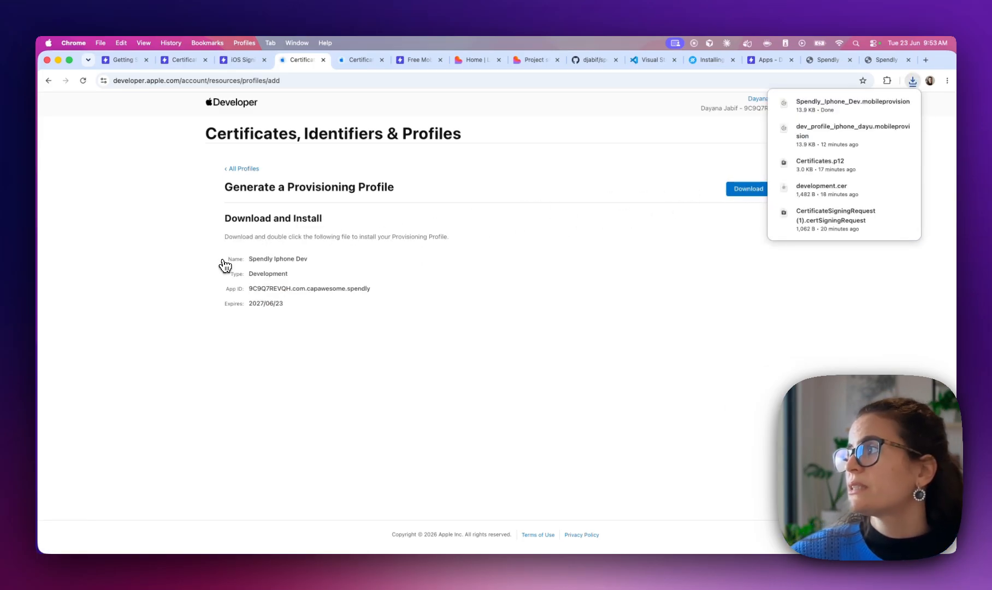
{"action": "left_click", "coordinate": [240, 61]}
{"action": "left_click", "coordinate": [185, 65]}
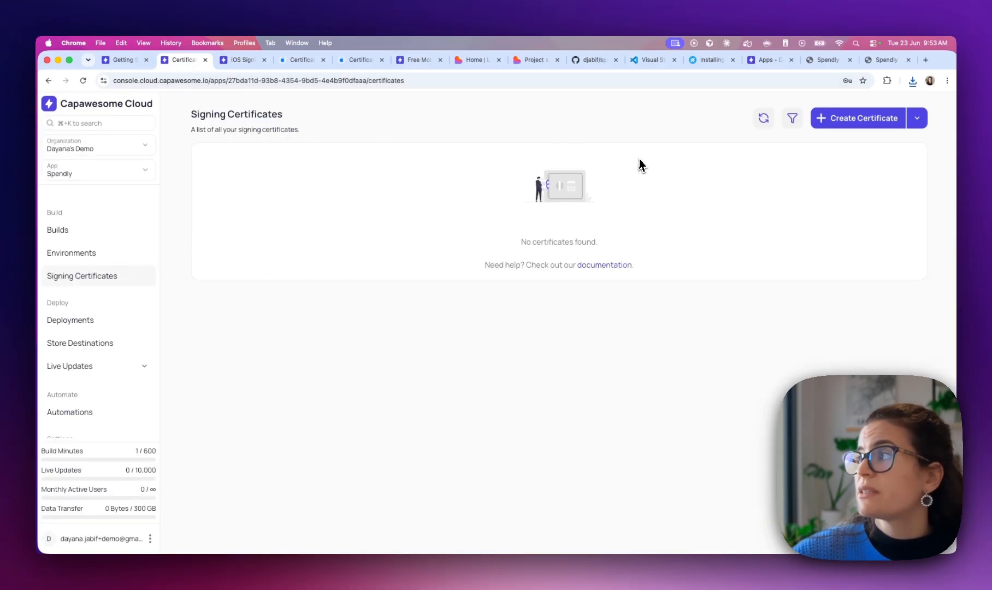
Start a new iOS signing certificate with Certificates.p12 and its certificate password
{"action": "left_click", "coordinate": [854, 126]}
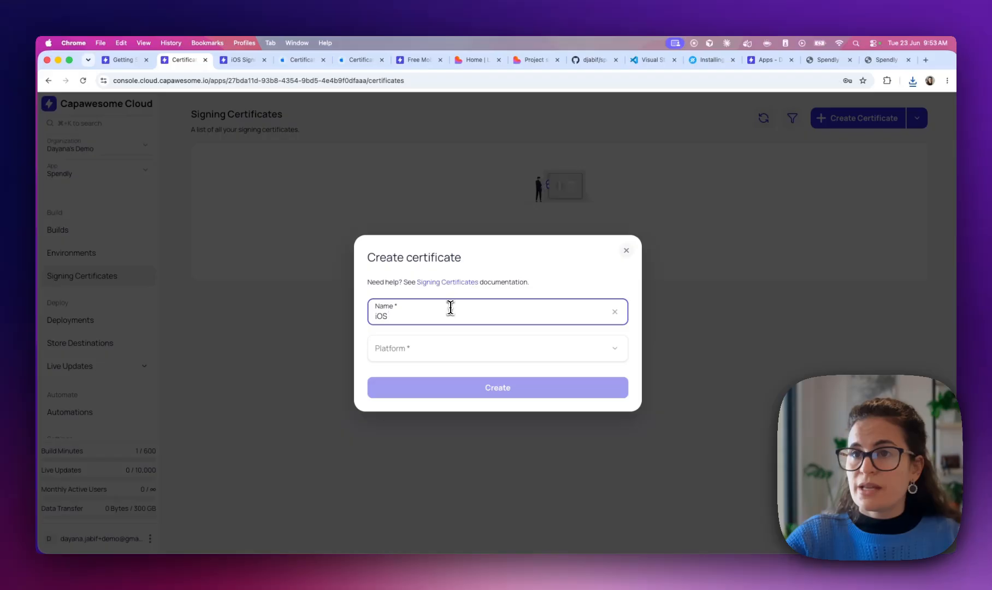
{"action": "left_click", "coordinate": [414, 350]}
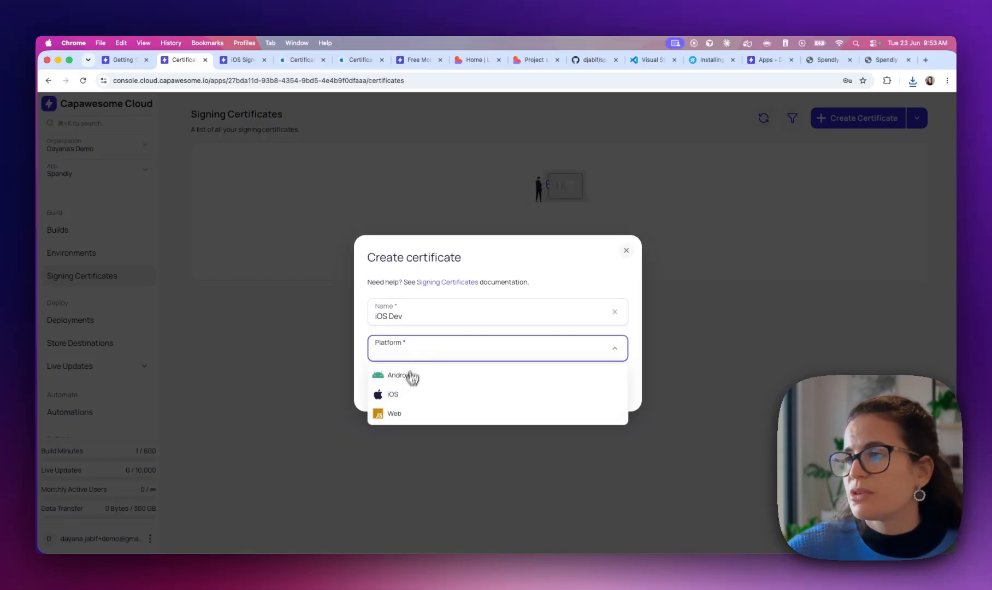
{"action": "left_click", "coordinate": [408, 393]}
{"action": "left_click", "coordinate": [474, 332]}
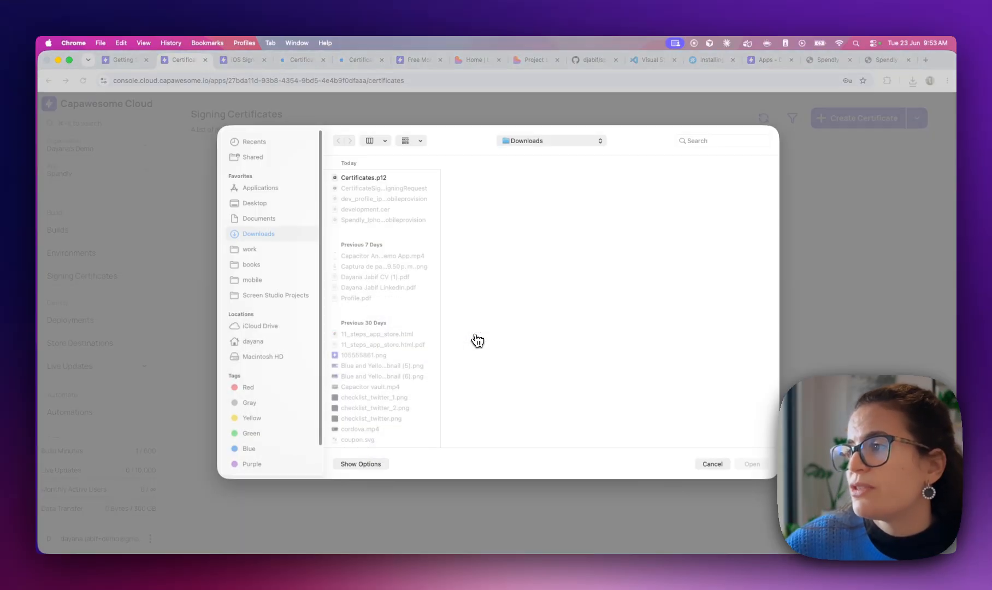
{"action": "double_click", "coordinate": [364, 177]}
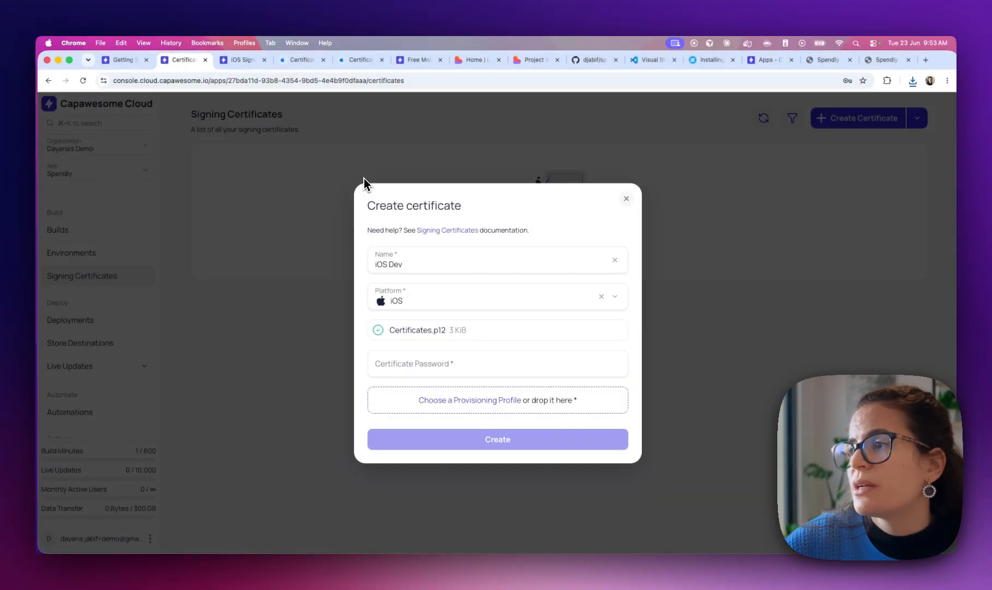
{"action": "left_click", "coordinate": [486, 370]}
{"action": "type", "text": "12"}
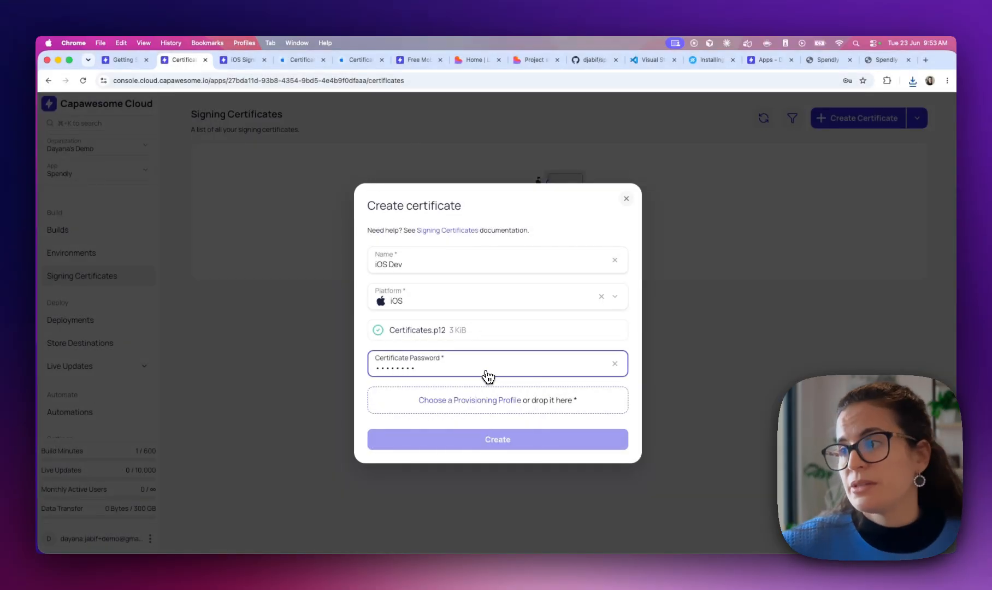
Attach Spendly_Iphone_Dev.mobileprovision and create the iOS Dev certificate, declining to save the password
{"action": "left_click", "coordinate": [482, 407]}
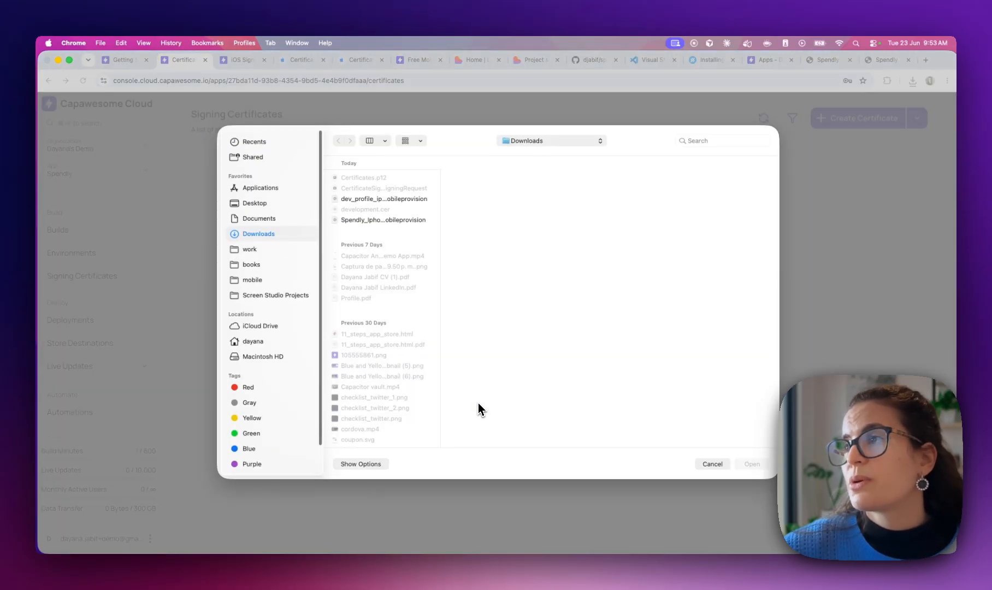
{"action": "double_click", "coordinate": [379, 222]}
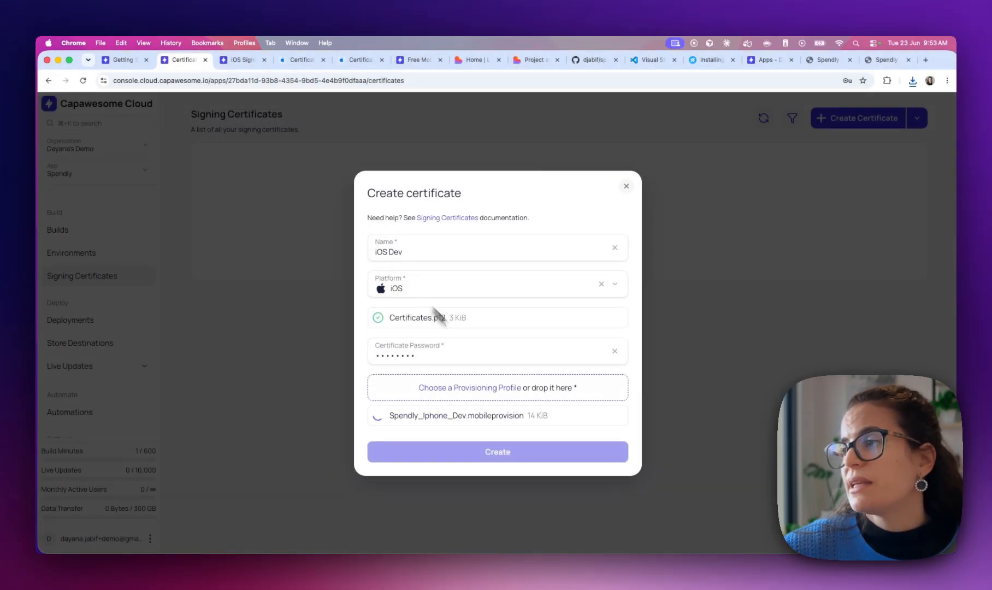
{"action": "left_click", "coordinate": [508, 459]}
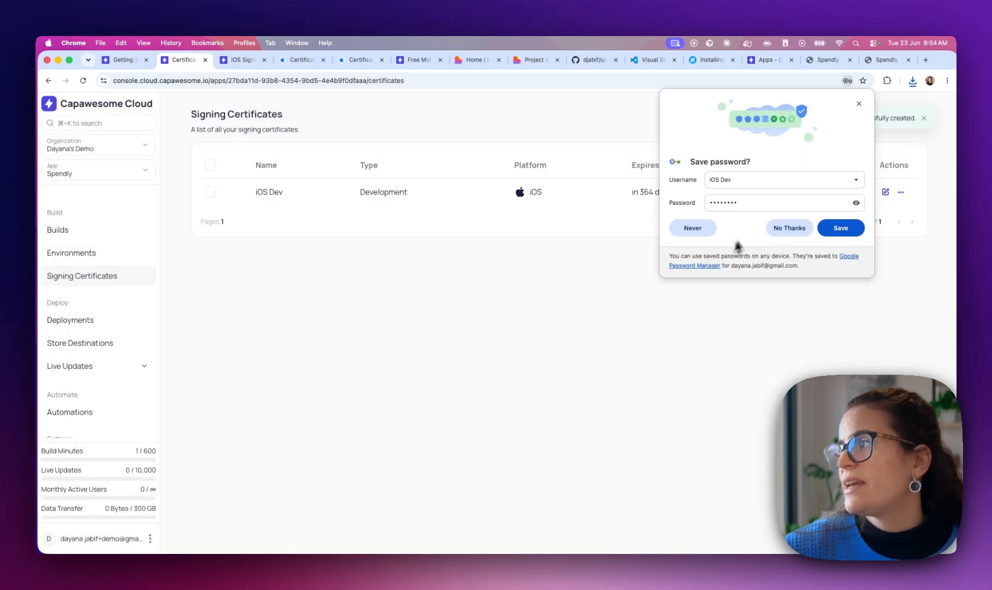
{"action": "left_click", "coordinate": [789, 227]}
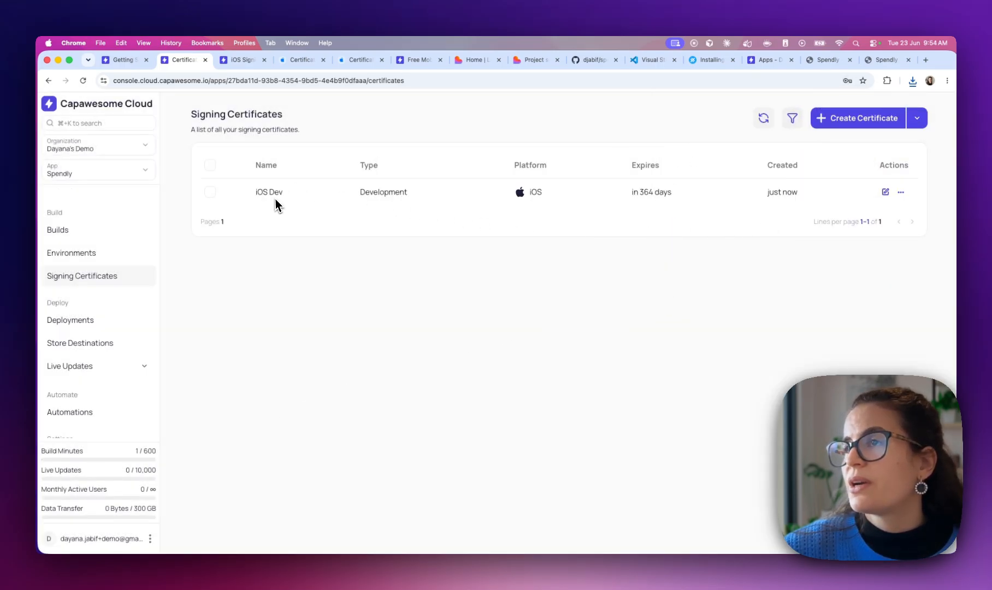
Build from Git on branch main for iOS, Development type, signed with the iOS Dev certificate
{"action": "left_click", "coordinate": [71, 232]}
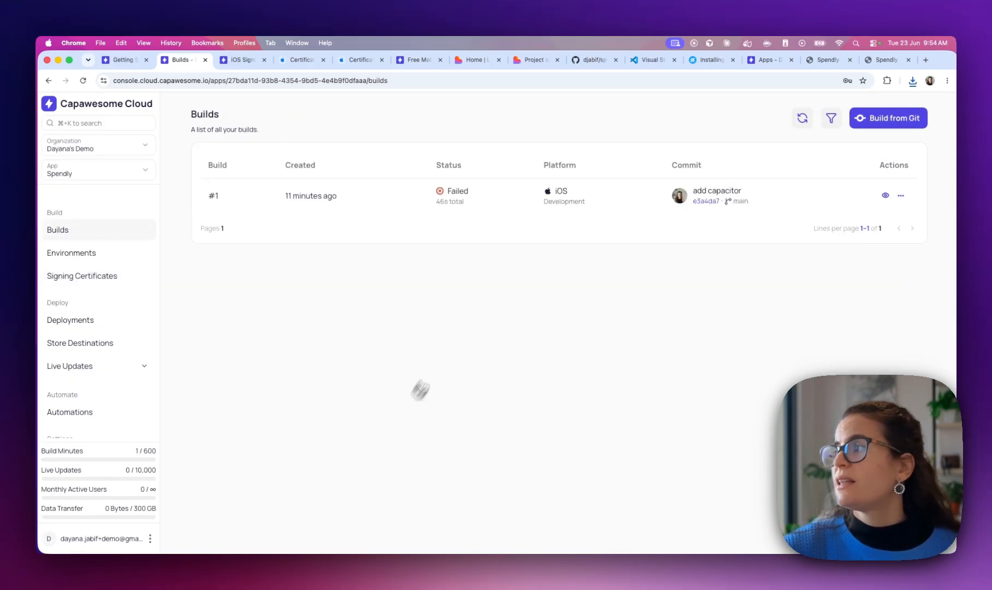
{"action": "left_click", "coordinate": [888, 121]}
{"action": "type", "text": "main"}
{"action": "left_click", "coordinate": [380, 337]}
{"action": "left_click", "coordinate": [390, 385]}
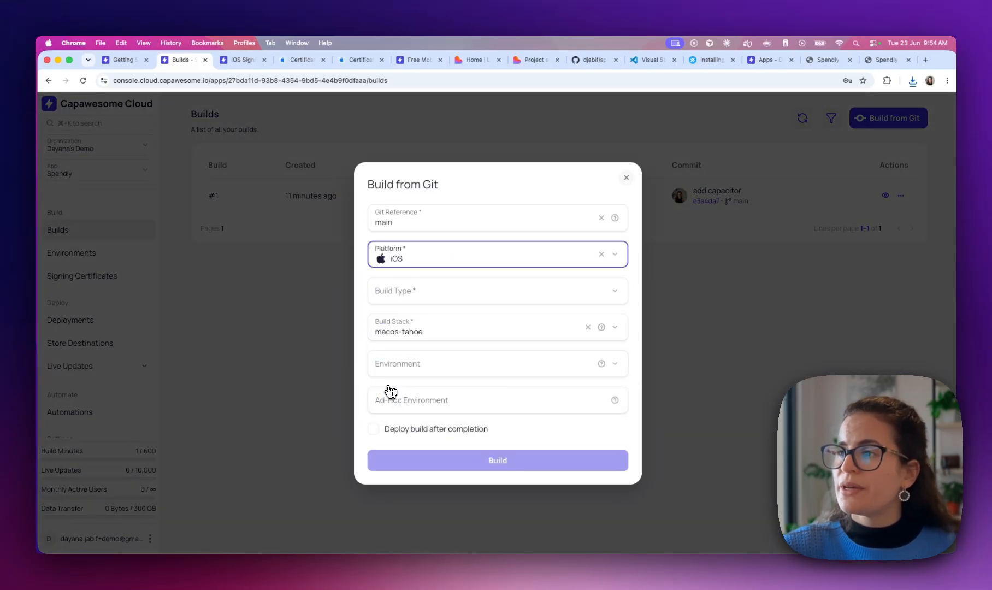
{"action": "left_click", "coordinate": [409, 294]}
{"action": "left_click", "coordinate": [418, 344]}
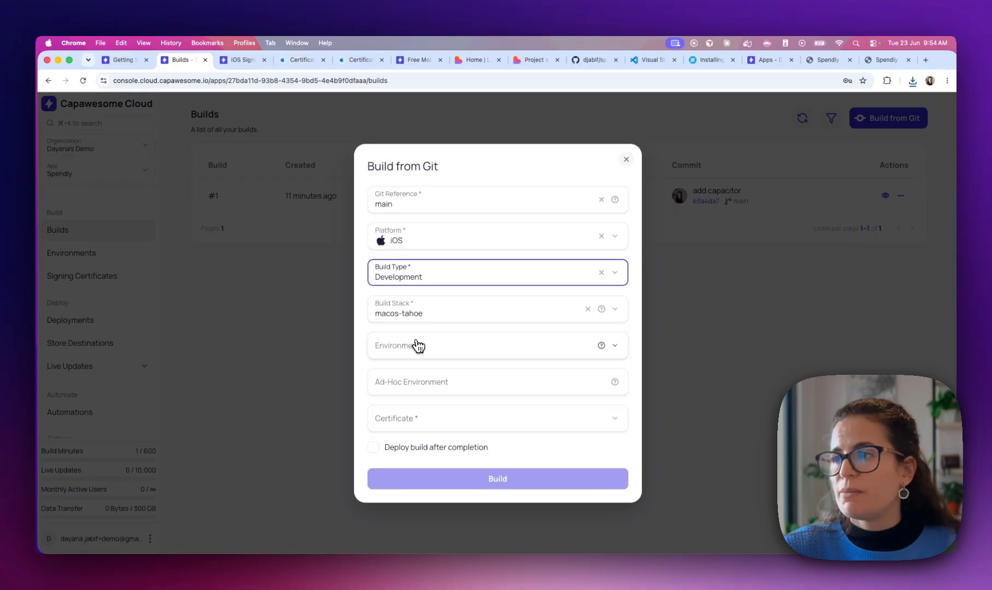
{"action": "left_click", "coordinate": [408, 419]}
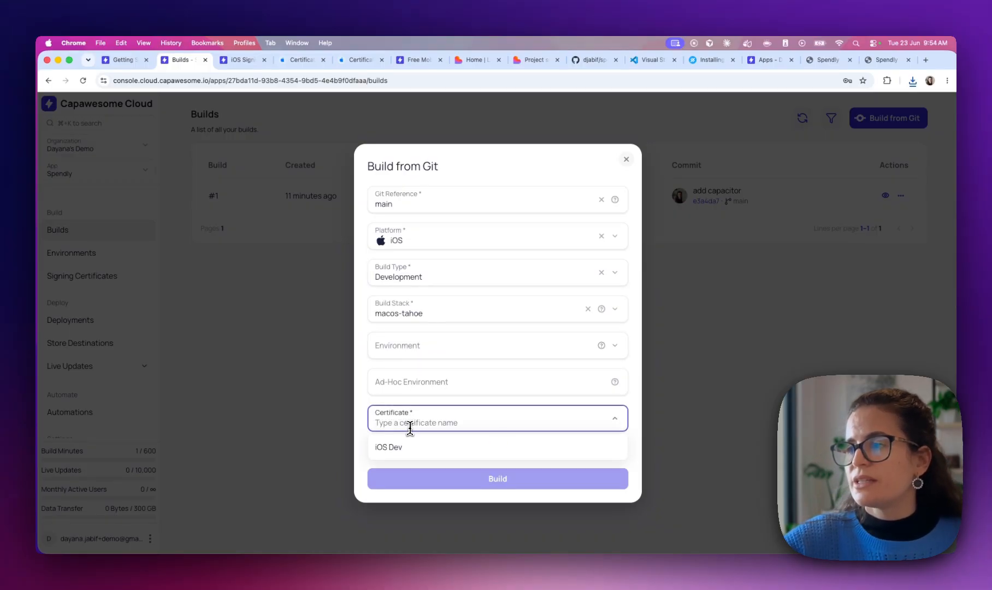
{"action": "left_click", "coordinate": [411, 448]}
{"action": "left_click", "coordinate": [418, 484]}
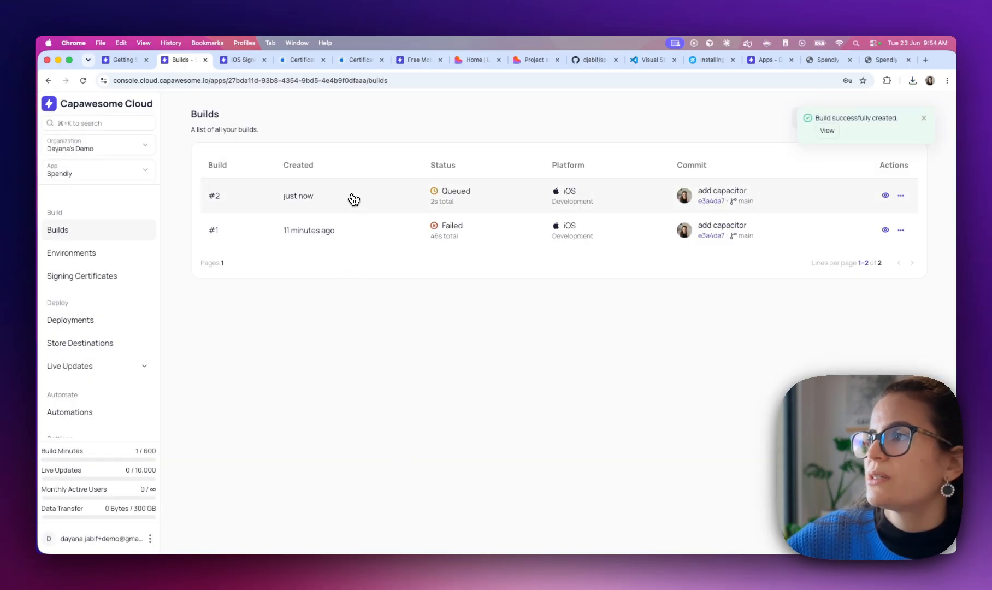
Open build #2 and see it failed with no provisioning profile for com.spendly.app
{"action": "left_click", "coordinate": [353, 199]}
{"action": "scroll", "coordinate": [345, 306], "scroll_direction": "down", "scroll_amount": 2}
{"action": "scroll", "coordinate": [343, 322], "scroll_direction": "up", "scroll_amount": 2}
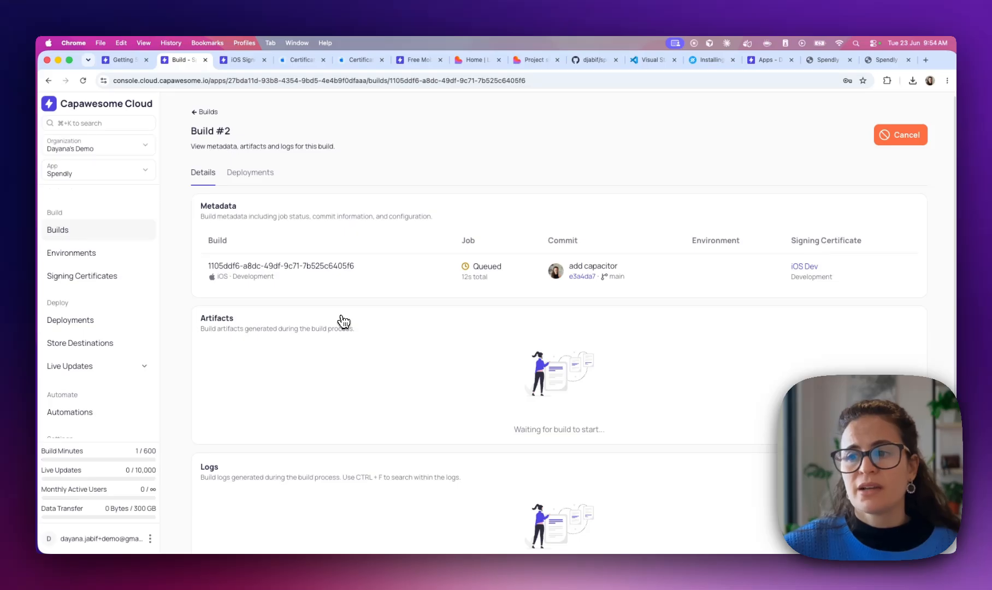
{"action": "key", "text": "ctrl+Right"}
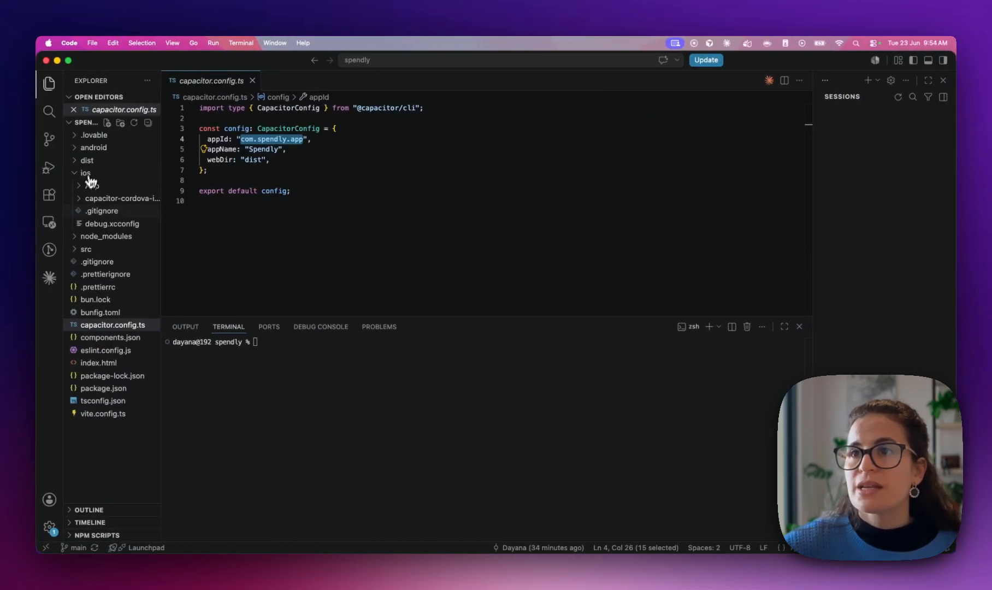
{"action": "key", "text": "ctrl+Left"}
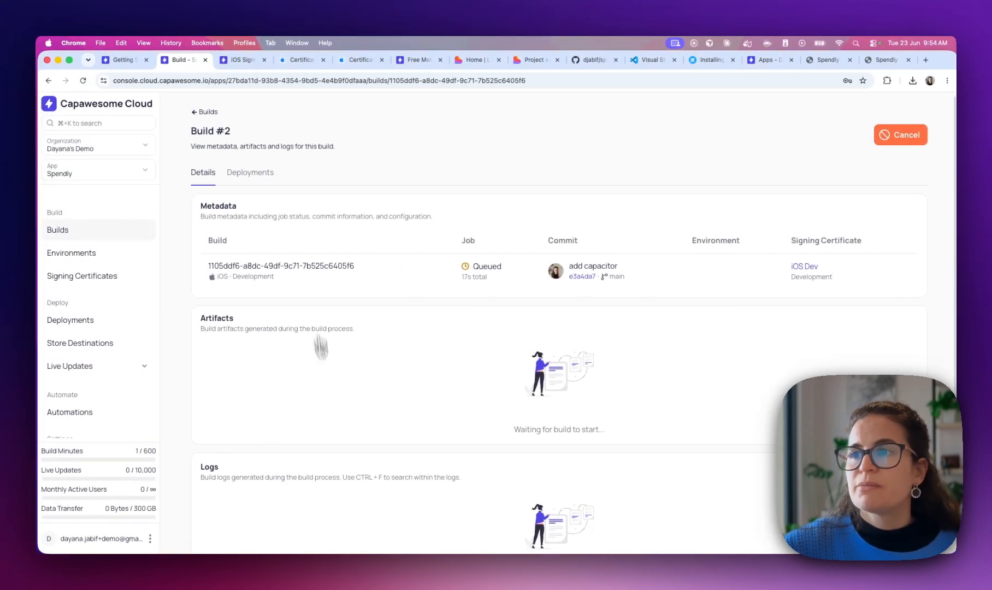
{"action": "scroll", "coordinate": [286, 432], "scroll_direction": "down", "scroll_amount": 2}
{"action": "scroll", "coordinate": [286, 433], "scroll_direction": "up", "scroll_amount": 2}
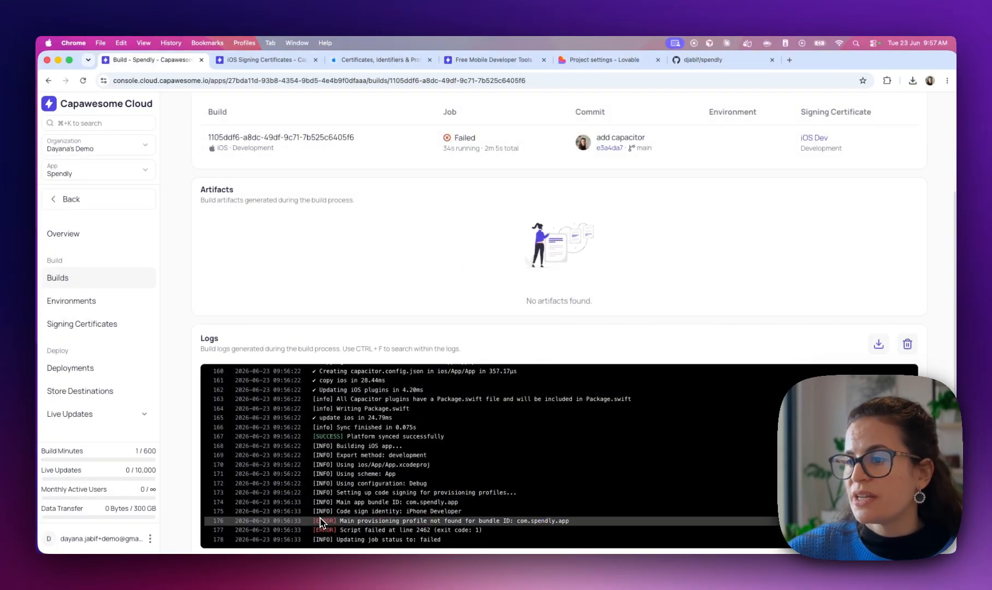
{"action": "left_click_drag", "start_coordinate": [510, 535], "coordinate": [511, 522]}
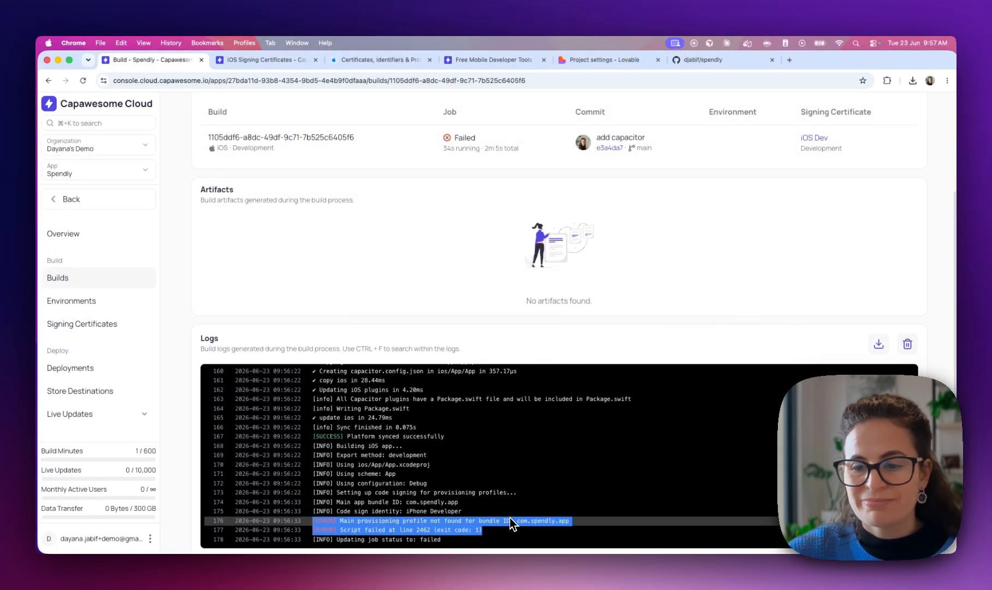
{"action": "left_click", "coordinate": [527, 524]}
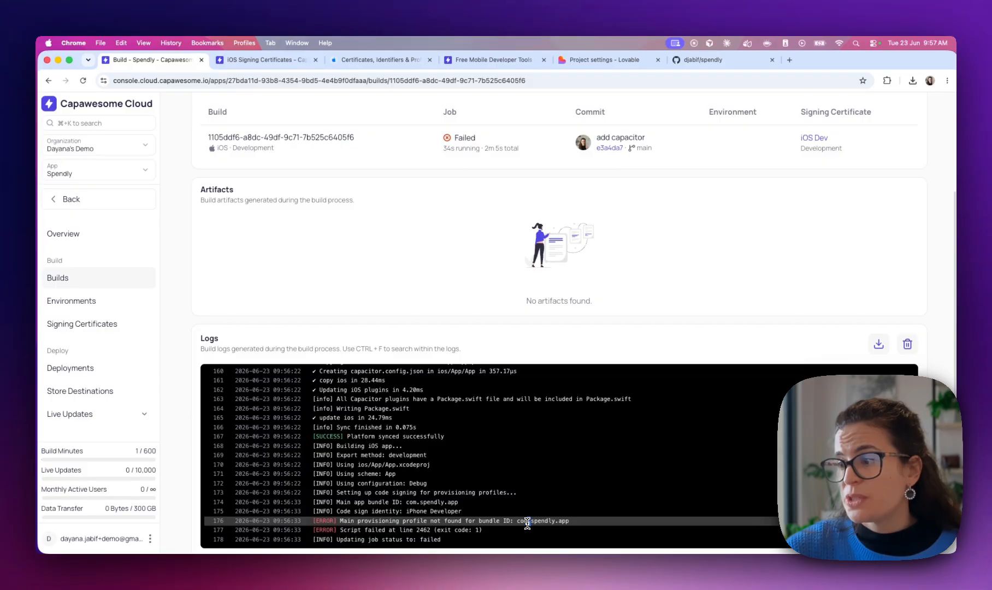
{"action": "double_click", "coordinate": [567, 522]}
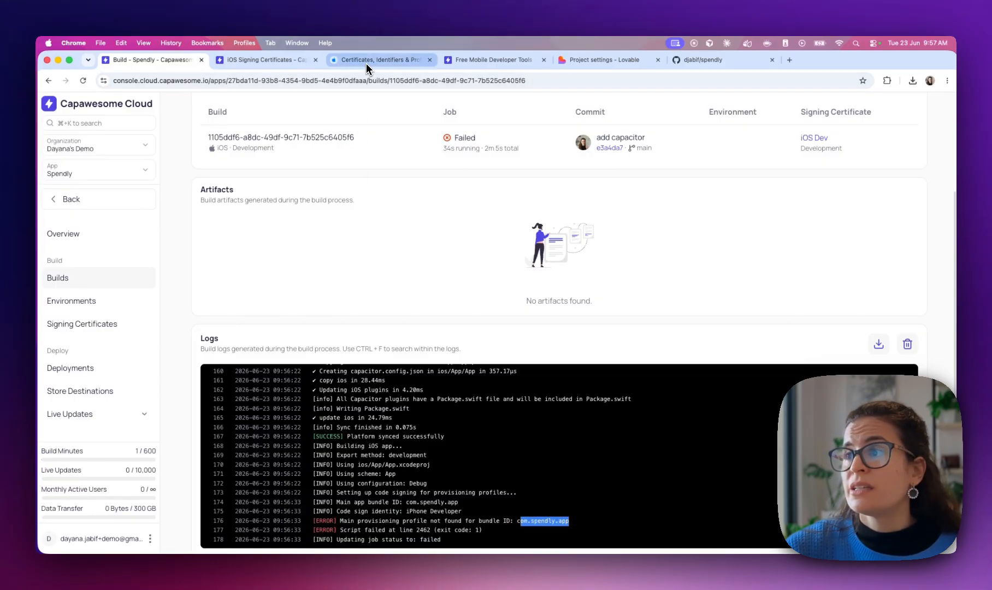
{"action": "left_click", "coordinate": [367, 64]}
{"action": "left_click", "coordinate": [157, 61]}
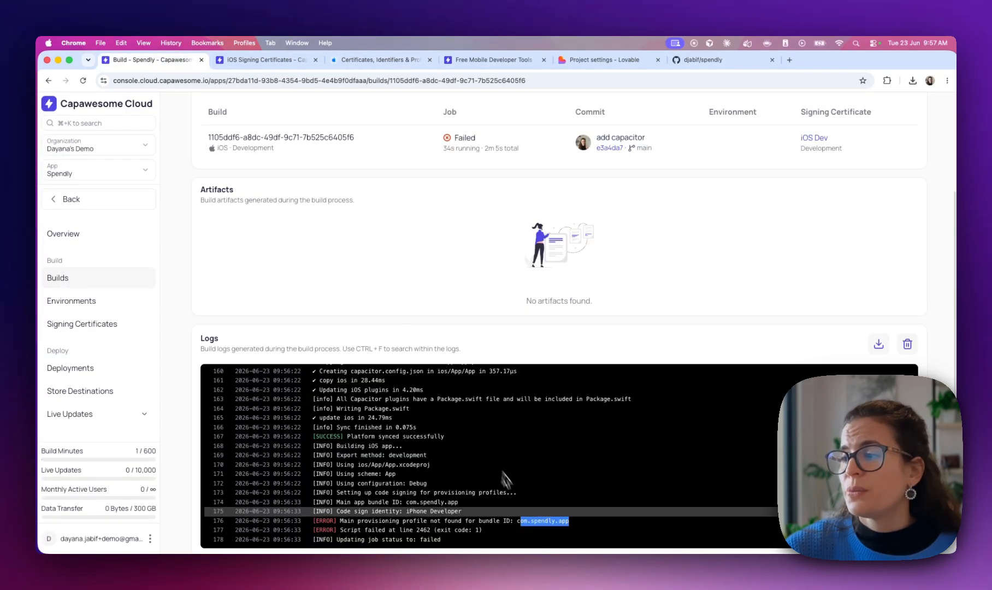
{"action": "left_click", "coordinate": [522, 522]}
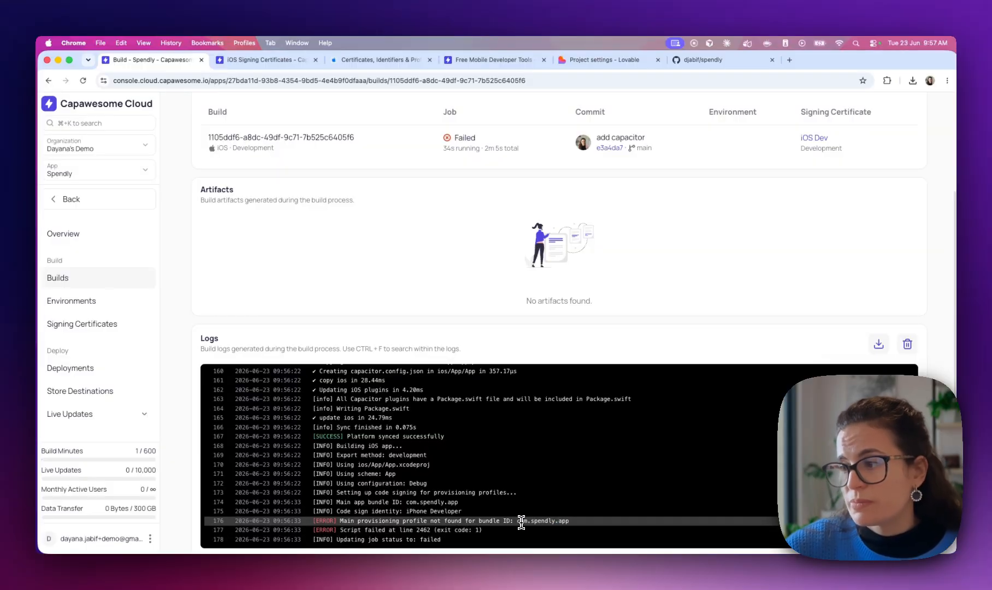
{"action": "left_click_drag", "start_coordinate": [520, 522], "coordinate": [575, 523]}
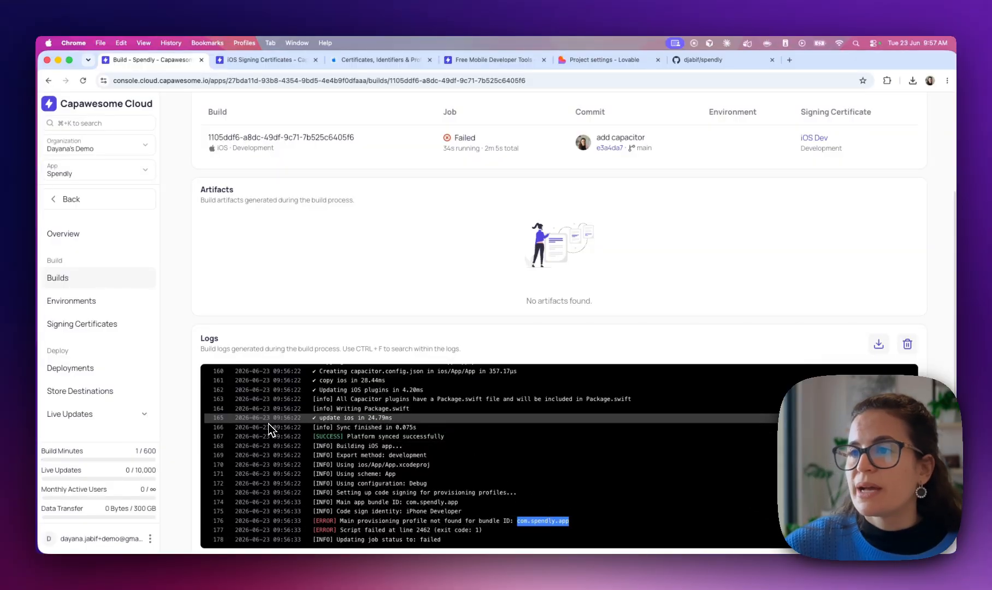
{"action": "scroll", "coordinate": [193, 383], "scroll_direction": "down", "scroll_amount": 1}
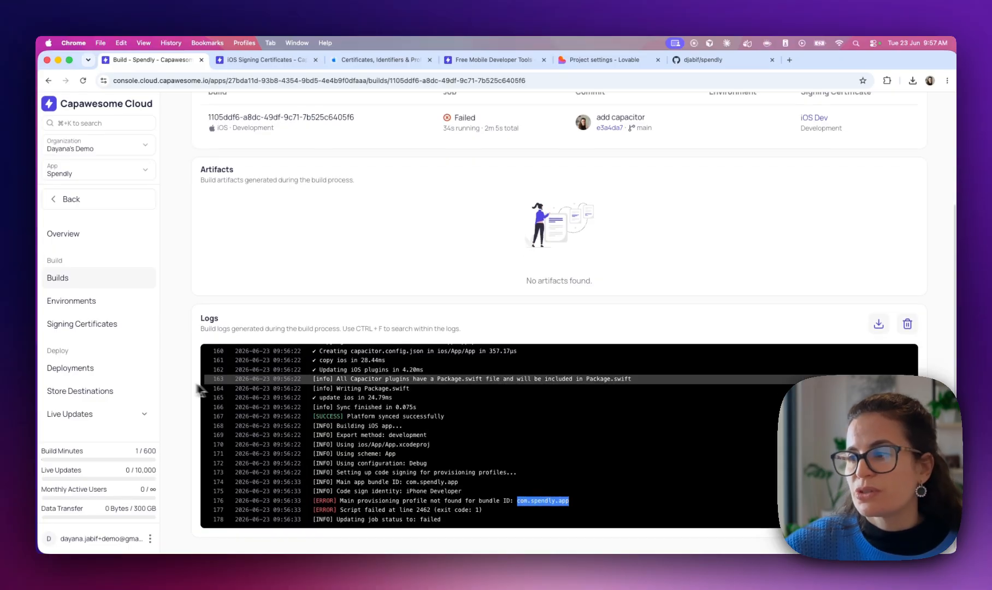
{"action": "left_click", "coordinate": [548, 504]}
{"action": "scroll", "coordinate": [431, 415], "scroll_direction": "up", "scroll_amount": 5}
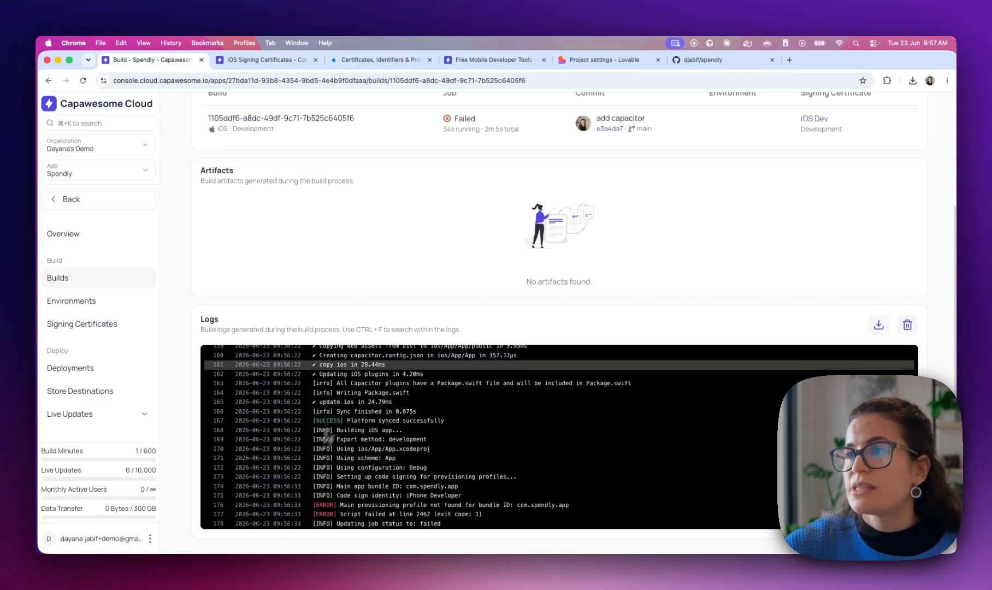
{"action": "scroll", "coordinate": [405, 306], "scroll_direction": "down", "scroll_amount": 5}
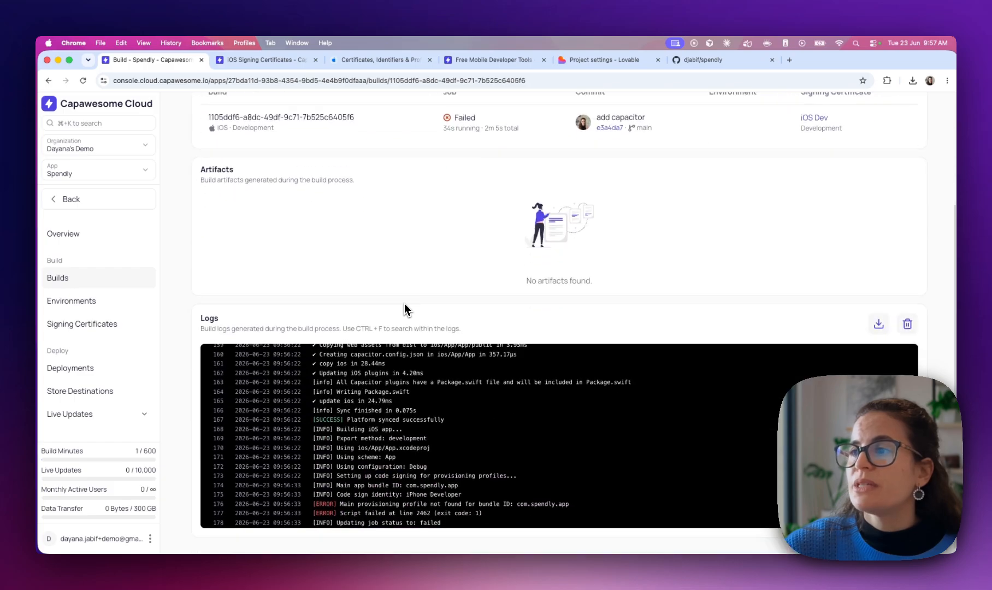
{"action": "scroll", "coordinate": [390, 388], "scroll_direction": "up", "scroll_amount": 5}
{"action": "scroll", "coordinate": [363, 450], "scroll_direction": "down", "scroll_amount": 10}
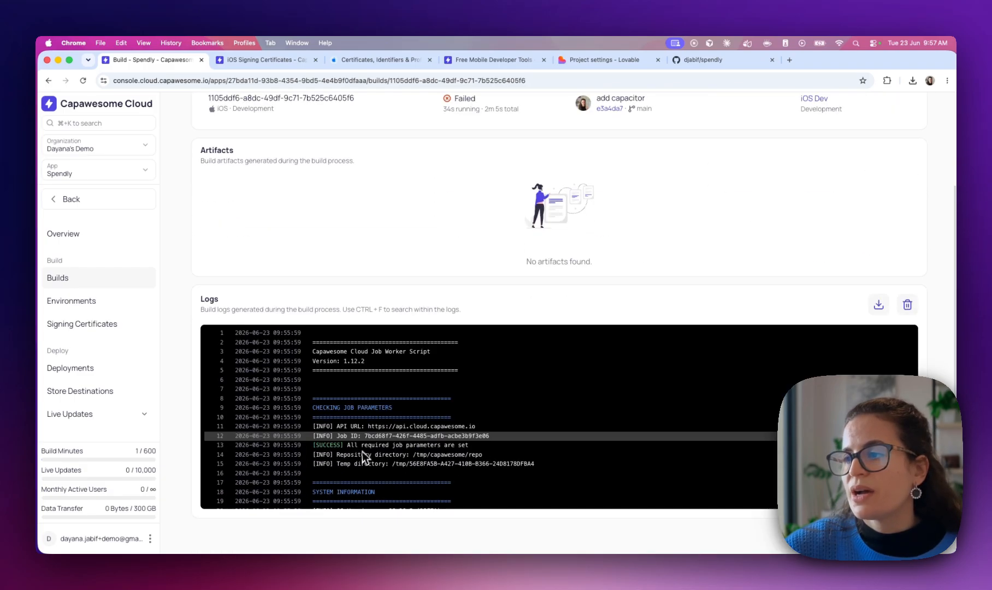
{"action": "scroll", "coordinate": [359, 456], "scroll_direction": "down", "scroll_amount": 2}
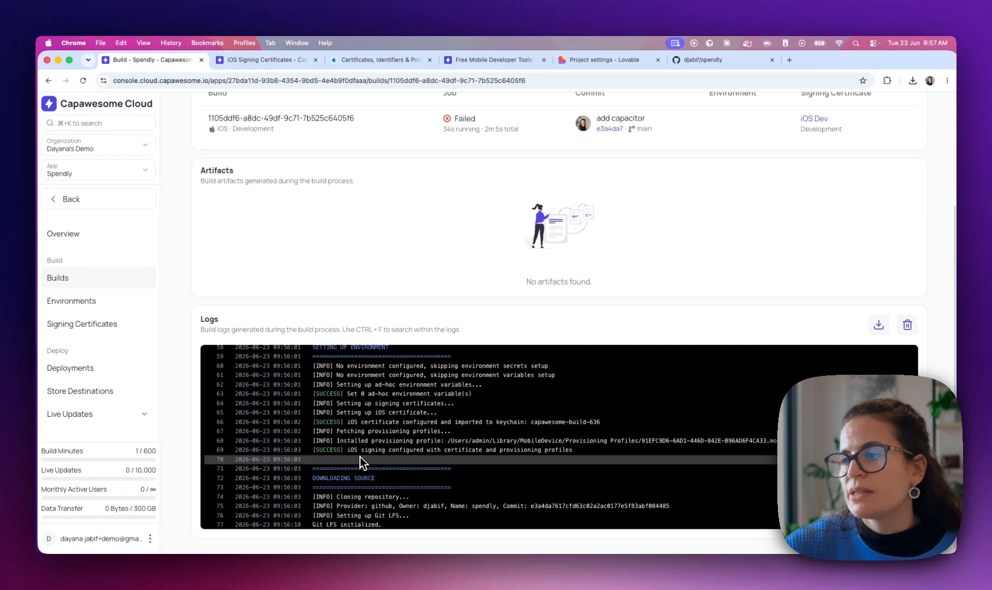
{"action": "scroll", "coordinate": [376, 426], "scroll_direction": "down", "scroll_amount": 15}
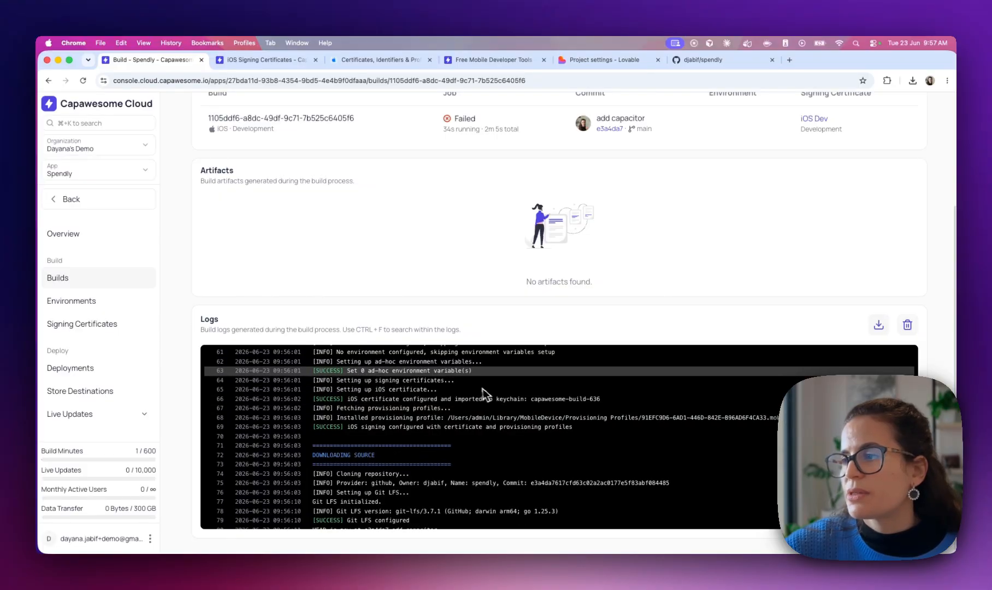
{"action": "scroll", "coordinate": [476, 387], "scroll_direction": "down", "scroll_amount": 20}
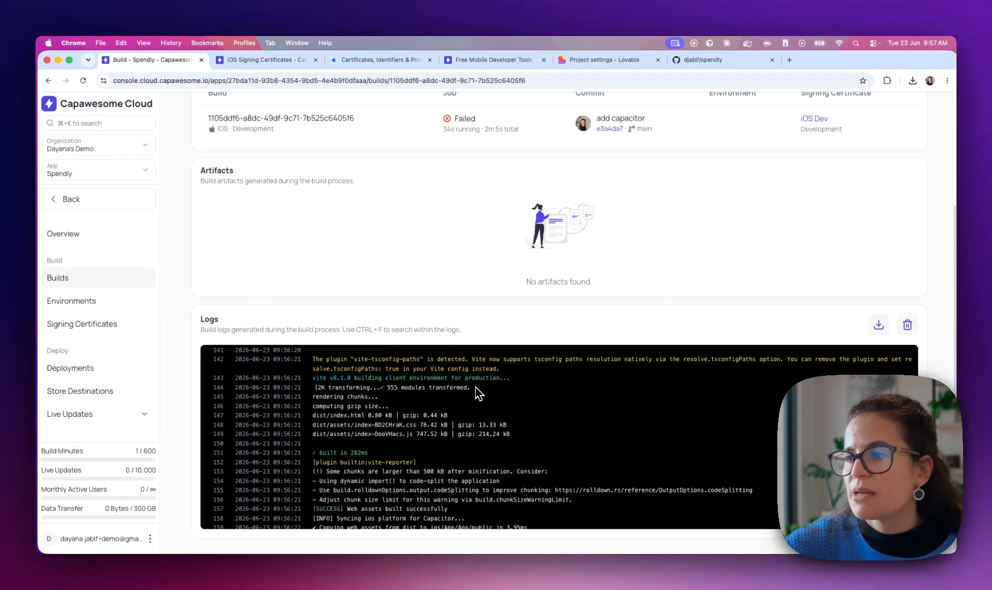
{"action": "left_click_drag", "start_coordinate": [316, 501], "coordinate": [516, 519]}
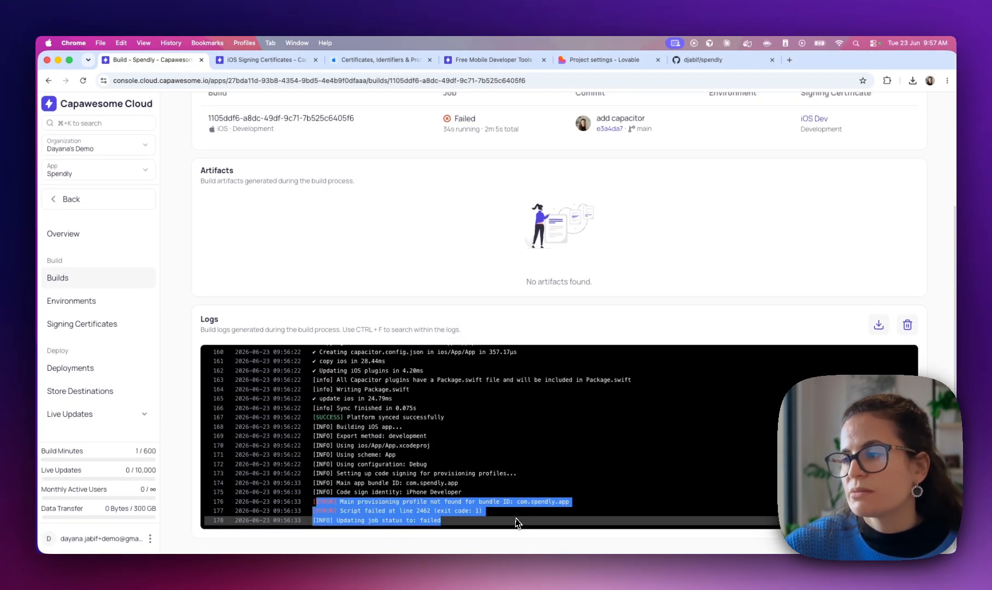
{"action": "left_click", "coordinate": [472, 511]}
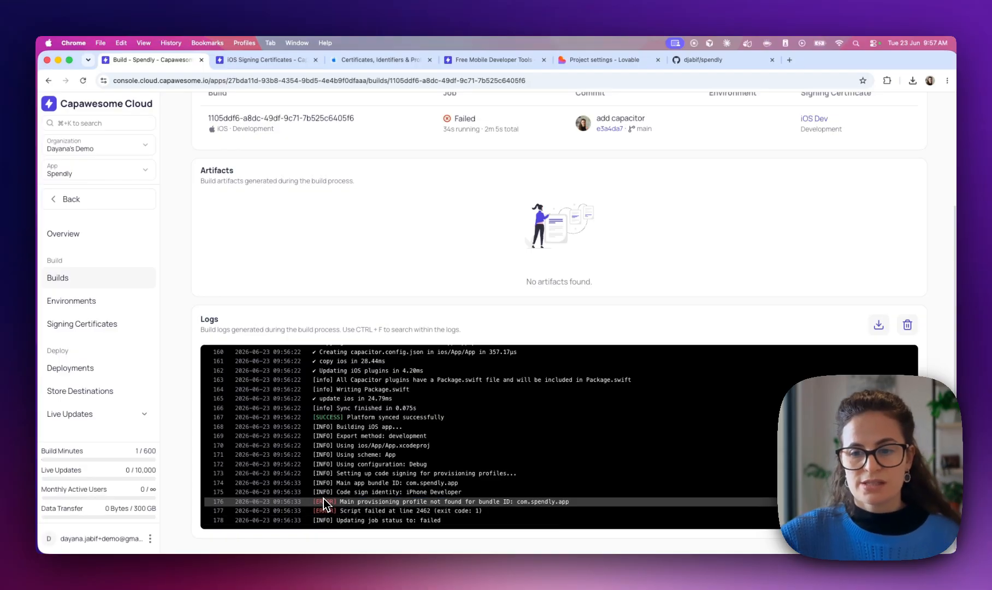
Change the appId in capacitor.config.ts to com.capawesome.spendly
{"action": "left_click_drag", "start_coordinate": [520, 503], "coordinate": [571, 503]}
{"action": "key", "text": "ctrl+Right"}
{"action": "left_click", "coordinate": [324, 191]}
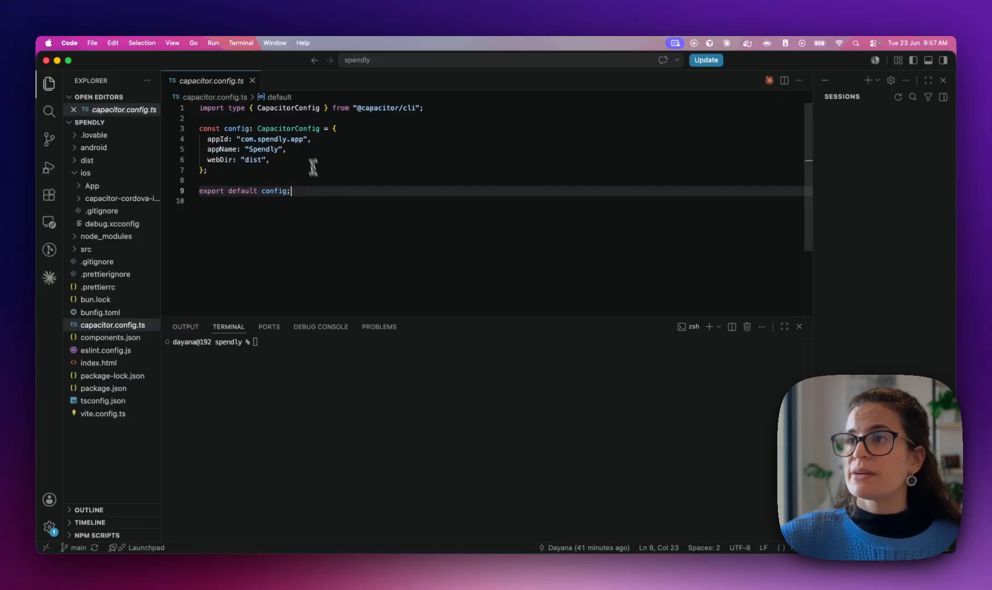
{"action": "double_click", "coordinate": [297, 133]}
{"action": "double_click", "coordinate": [247, 140]}
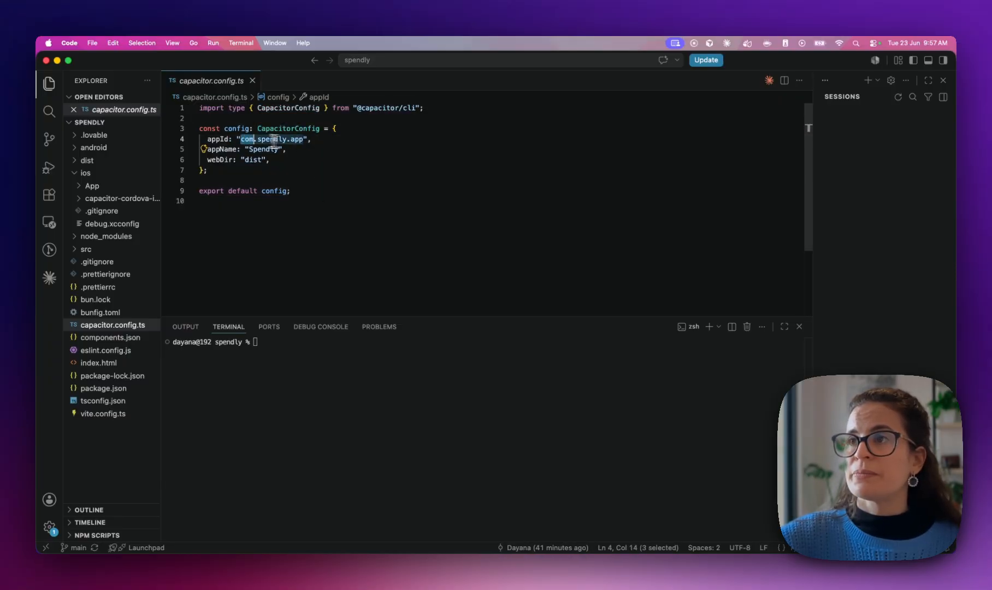
{"action": "left_click", "coordinate": [320, 143]}
{"action": "type", "text": "com.capawesome.spendly"}
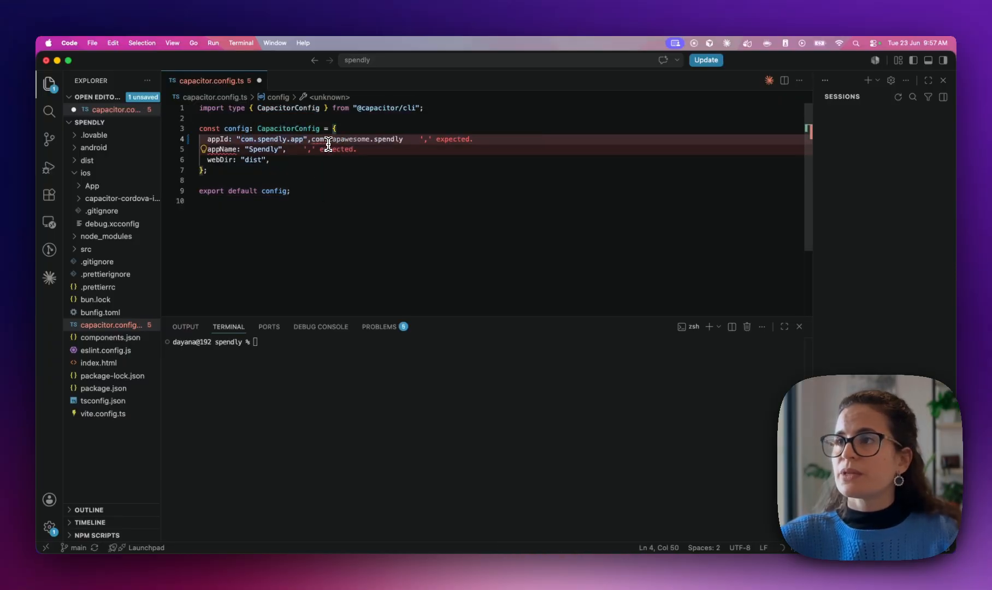
{"action": "key", "text": "super+z"}
{"action": "left_click_drag", "start_coordinate": [241, 140], "coordinate": [299, 141]}
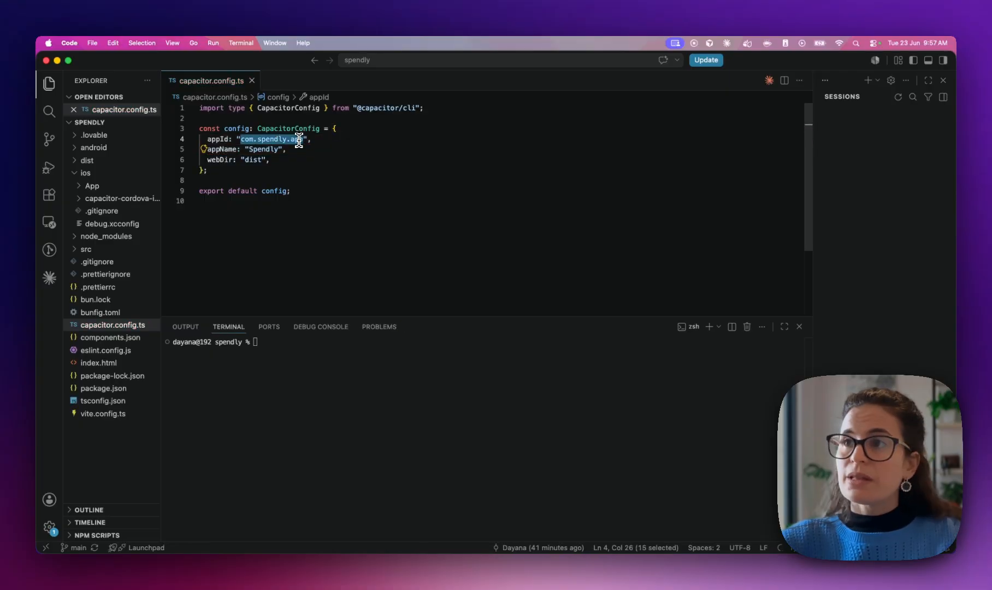
{"action": "type", "text": "com.capawesome.spendly"}
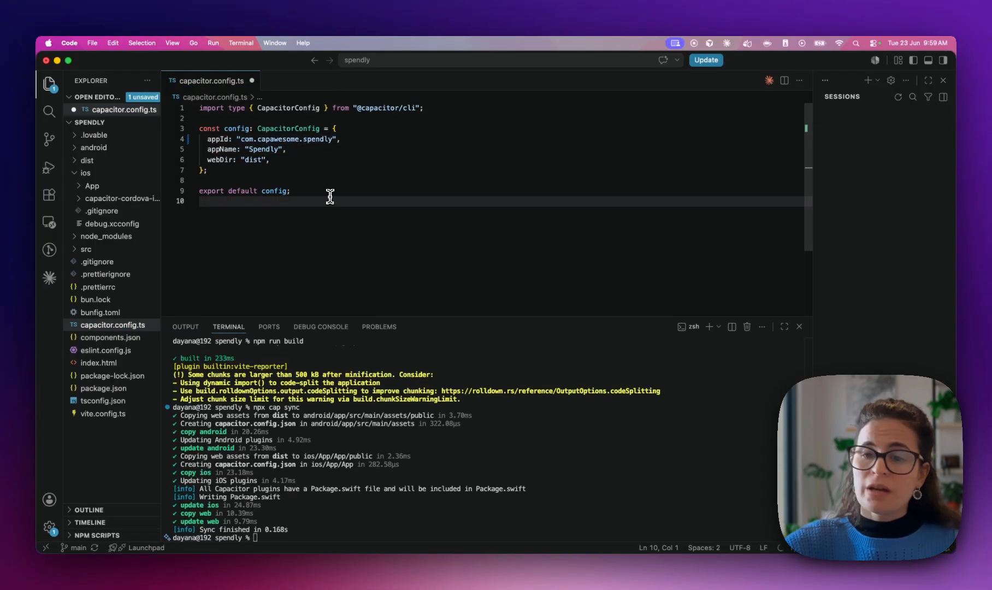
Search the project for com.spendly.app and replace namespace and applicationId in build.gradle
{"action": "left_click", "coordinate": [49, 111]}
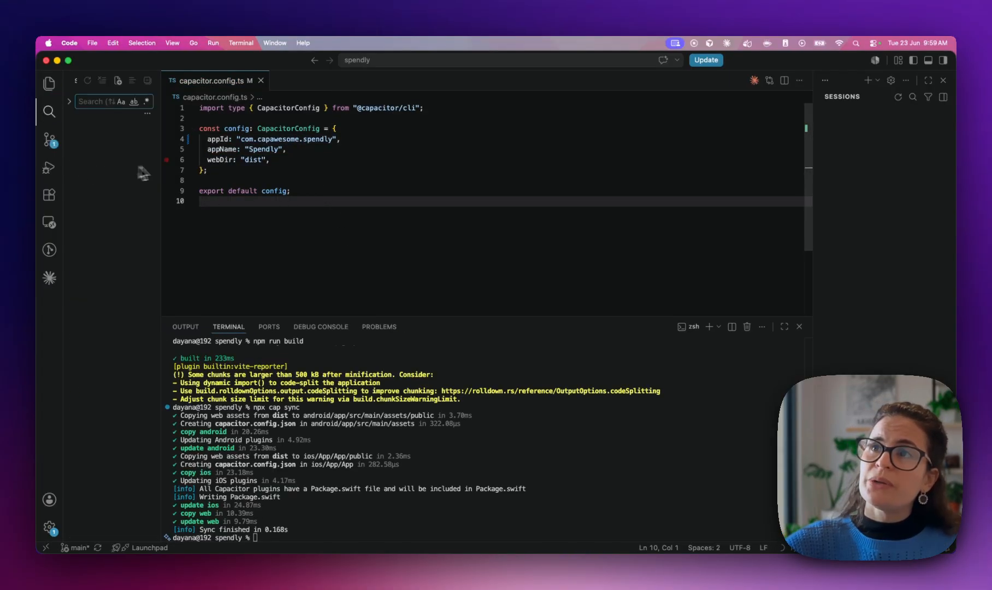
{"action": "type", "text": "com.spendly.ao"}
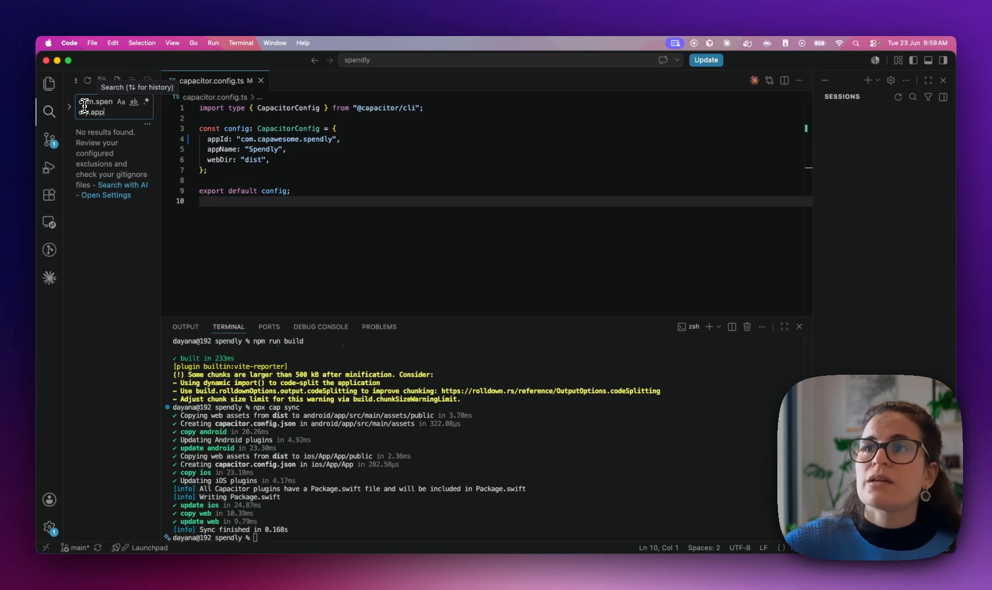
{"action": "left_click_drag", "start_coordinate": [161, 197], "coordinate": [277, 200]}
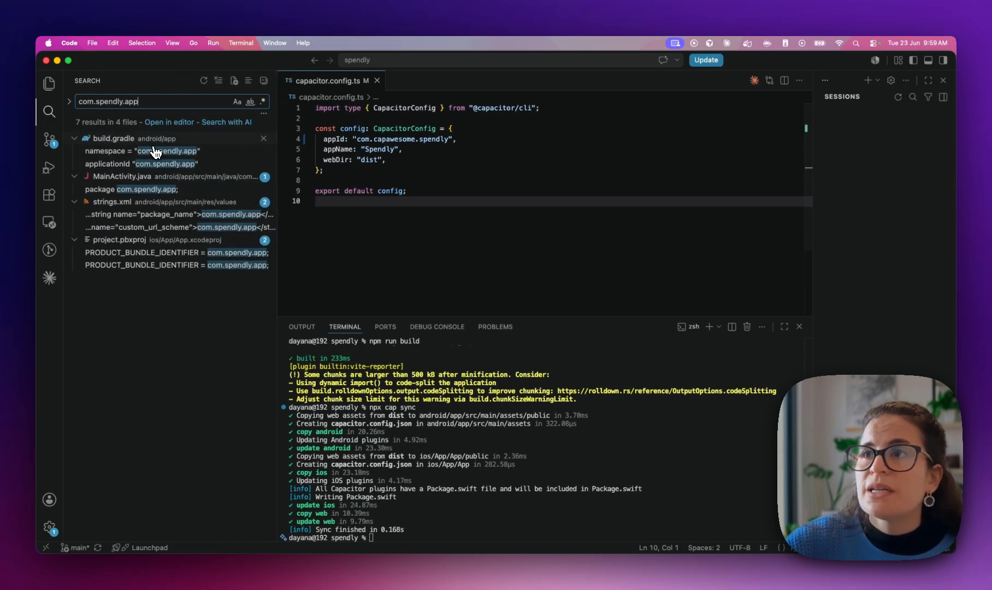
{"action": "left_click", "coordinate": [129, 152]}
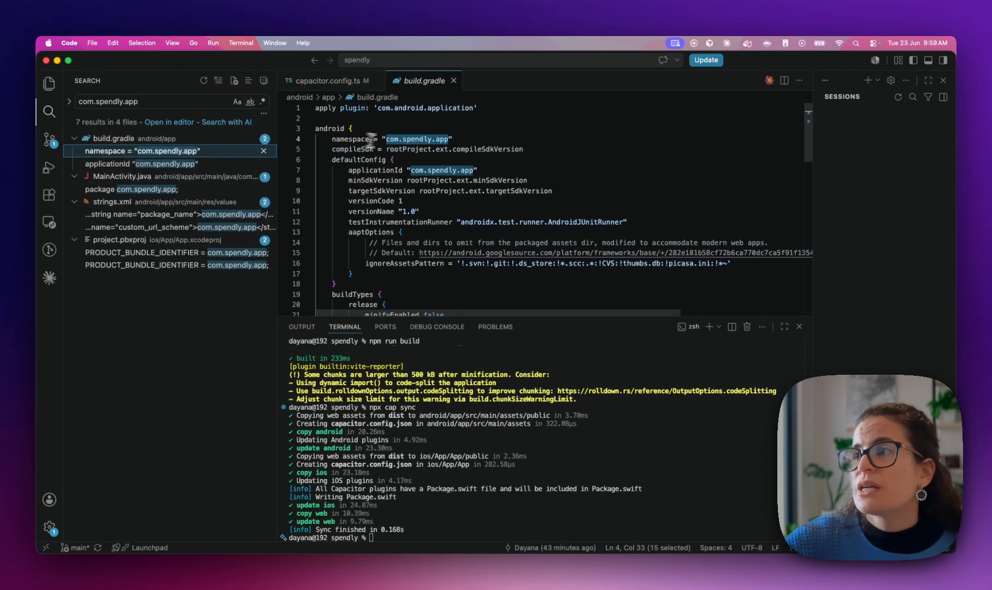
{"action": "double_click", "coordinate": [394, 140]}
{"action": "left_click_drag", "start_coordinate": [424, 139], "coordinate": [443, 139]}
{"action": "key", "text": "super+d"}
{"action": "key", "text": "super+v"}
Replace the ID in MainActivity.java, strings.xml and both project.pbxproj bundle identifiers
{"action": "left_click", "coordinate": [177, 151]}
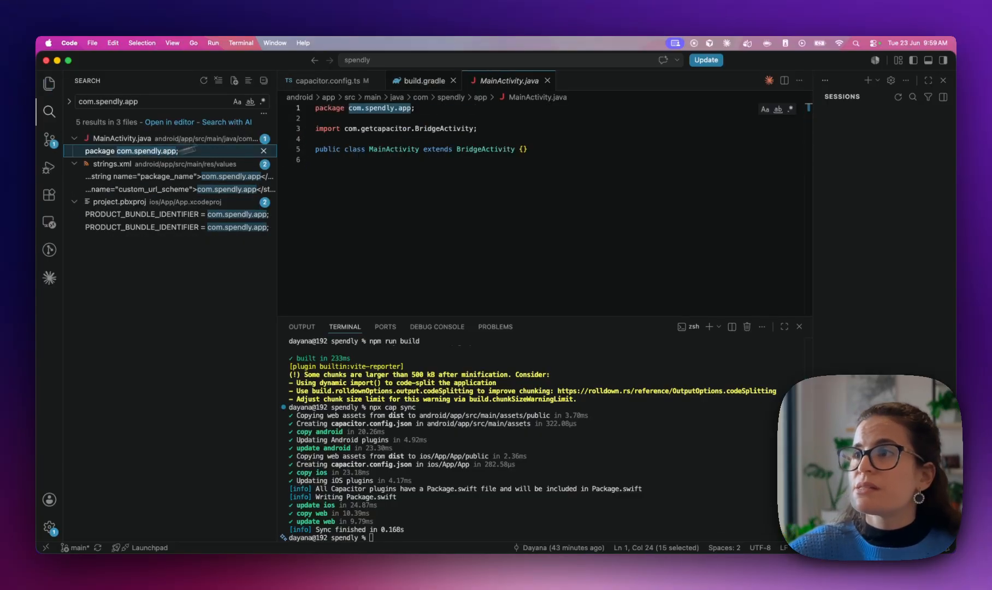
{"action": "type", "text": "com.capawesome.spendly"}
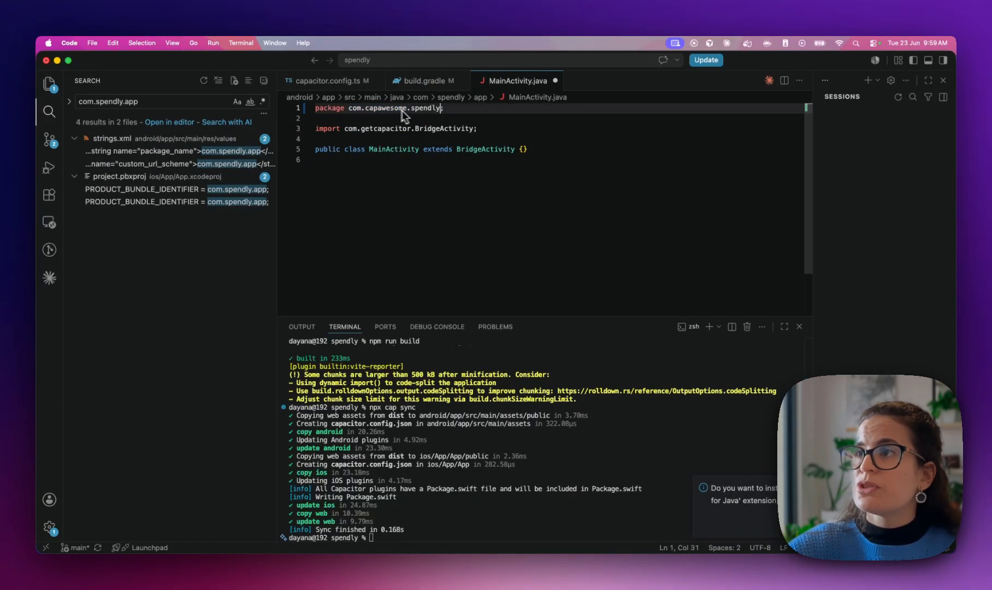
{"action": "left_click", "coordinate": [206, 151]}
{"action": "double_click", "coordinate": [456, 149]}
{"action": "left_click_drag", "start_coordinate": [492, 149], "coordinate": [532, 149]}
{"action": "key", "text": "super+d"}
{"action": "type", "text": "com.capawesome.spendly"}
{"action": "left_click", "coordinate": [169, 151]}
{"action": "left_click_drag", "start_coordinate": [465, 215], "coordinate": [518, 214]}
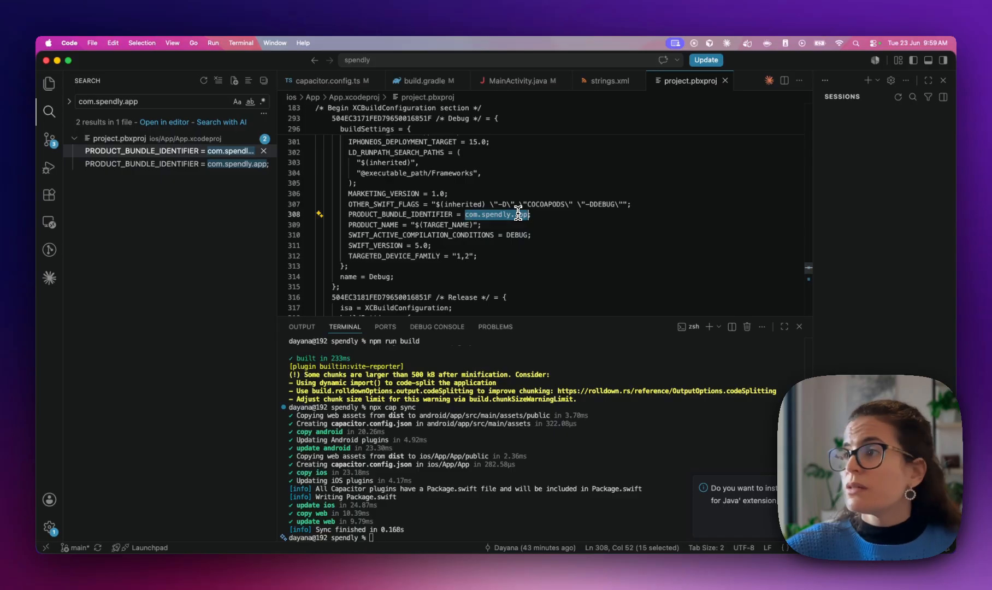
{"action": "key", "text": "super+d"}
{"action": "type", "text": "com.capawesome.spendly"}
Rerun npm run build and npx cap sync in the terminal
{"action": "left_click", "coordinate": [402, 529]}
{"action": "key", "text": "Up"}
{"action": "key", "text": "Return"}
{"action": "key", "text": "Up"}
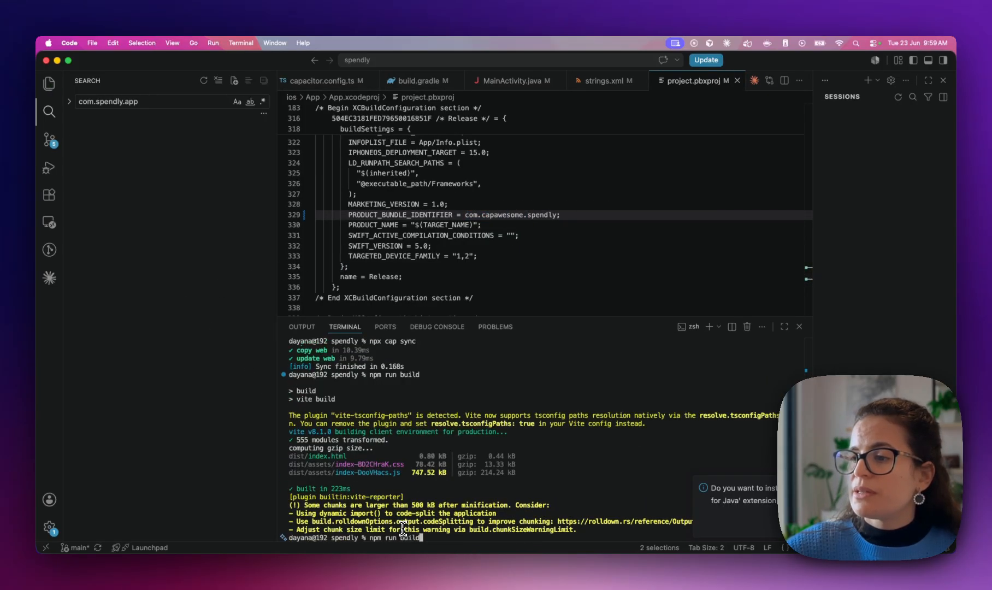
{"action": "key", "text": "Return"}
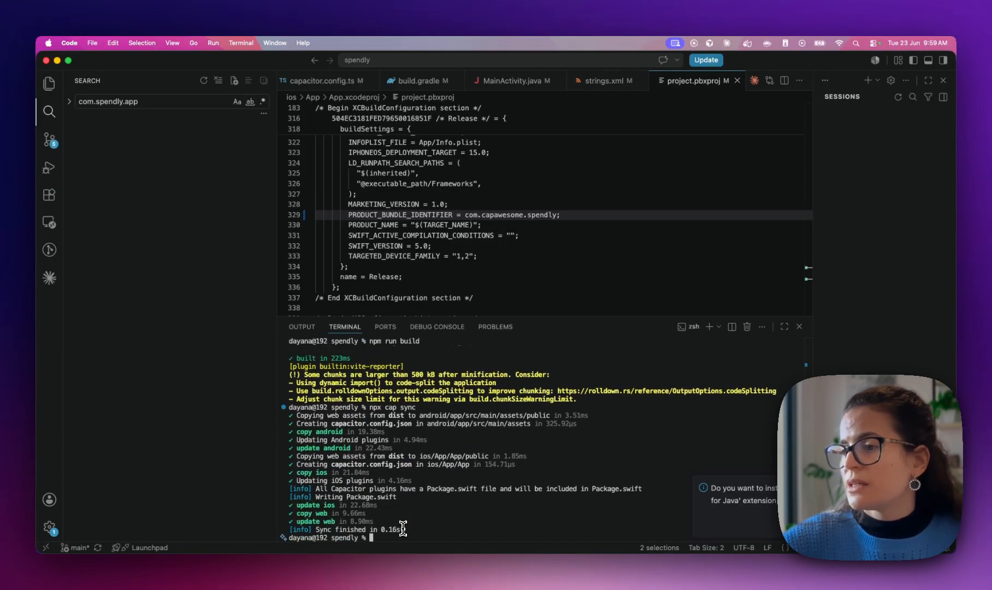
Rerun the com.spendly.app search to confirm no matches remain and review changed files
{"action": "left_click", "coordinate": [140, 101]}
{"action": "key", "text": "super+a"}
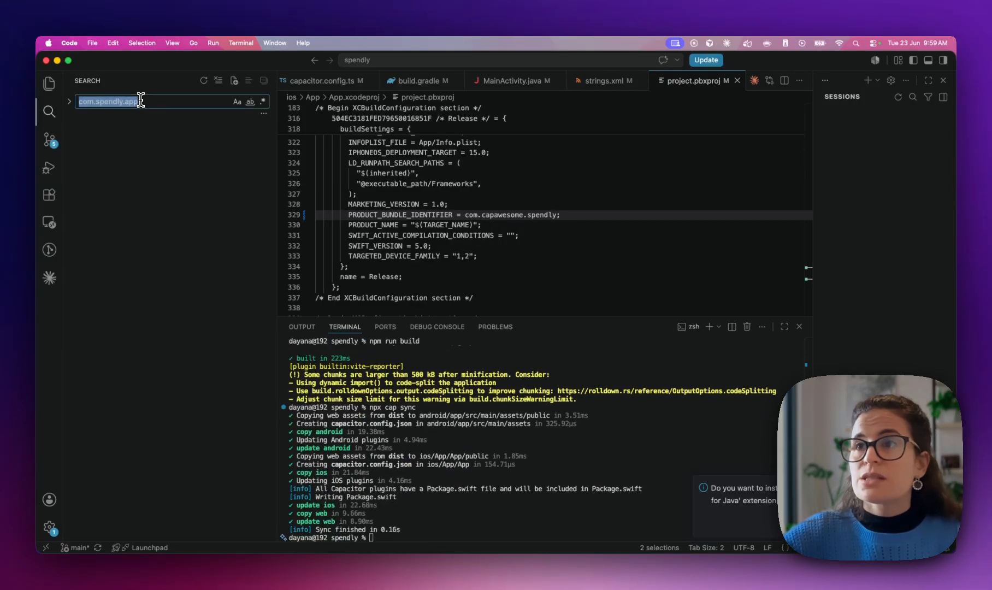
{"action": "key", "text": "Return"}
{"action": "left_click_drag", "start_coordinate": [277, 145], "coordinate": [170, 146]}
{"action": "left_click", "coordinate": [49, 140]}
{"action": "left_click", "coordinate": [258, 500]}
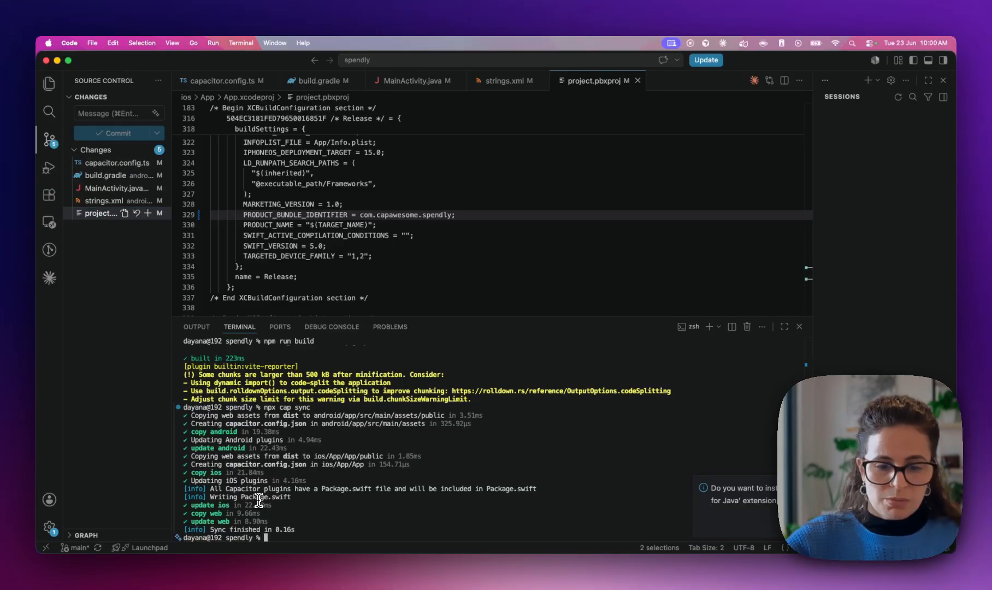
Stage all changes, commit them as 'fix: change bundle id', and push to main
{"action": "type", "text": "git add ."}
{"action": "key", "text": "Return"}
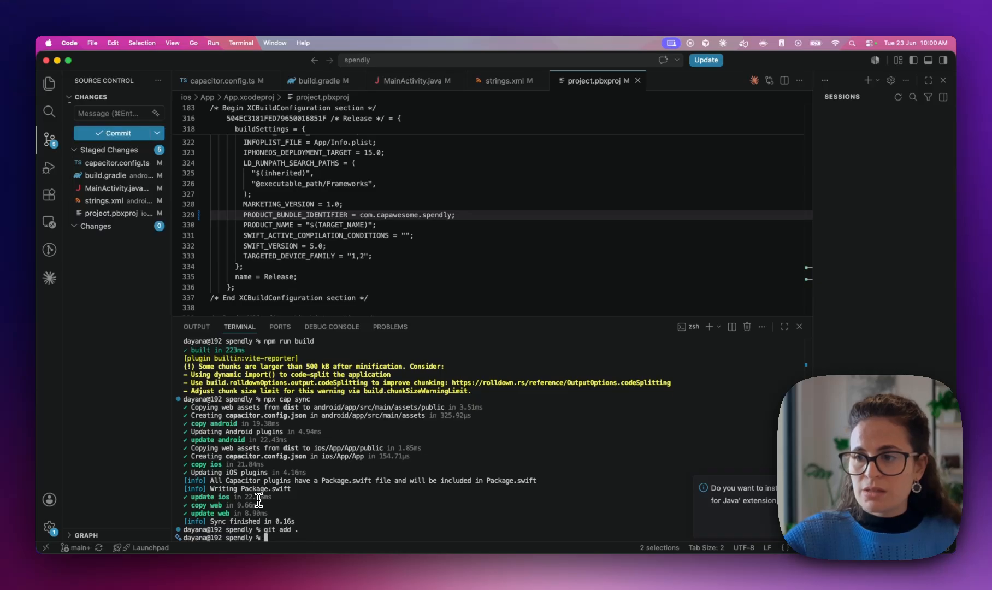
{"action": "type", "text": "git commit -m \"change bundle id"}
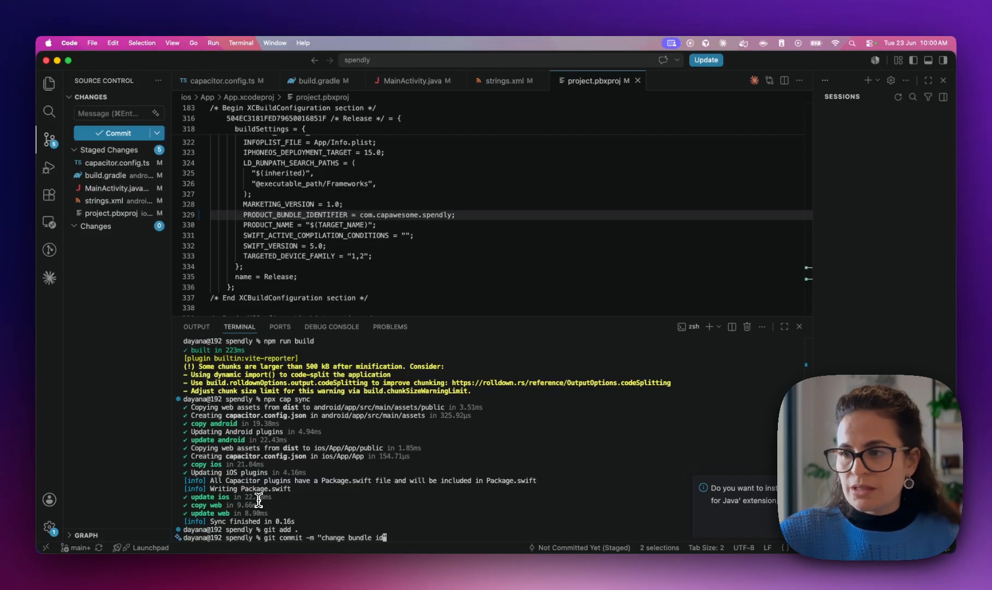
{"action": "type", "text": "fix:"}
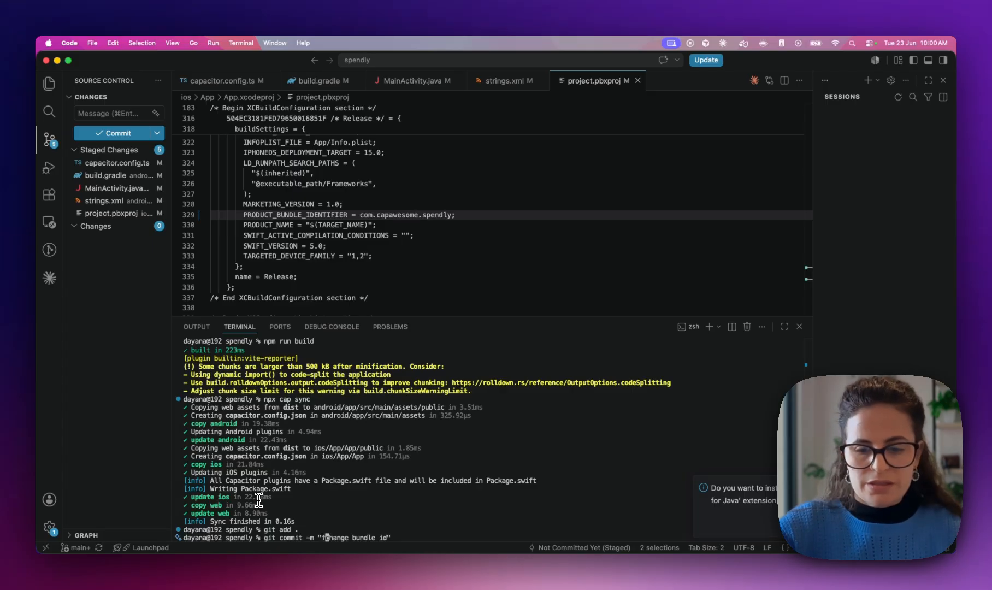
{"action": "key", "text": "Return"}
{"action": "type", "text": "g"}
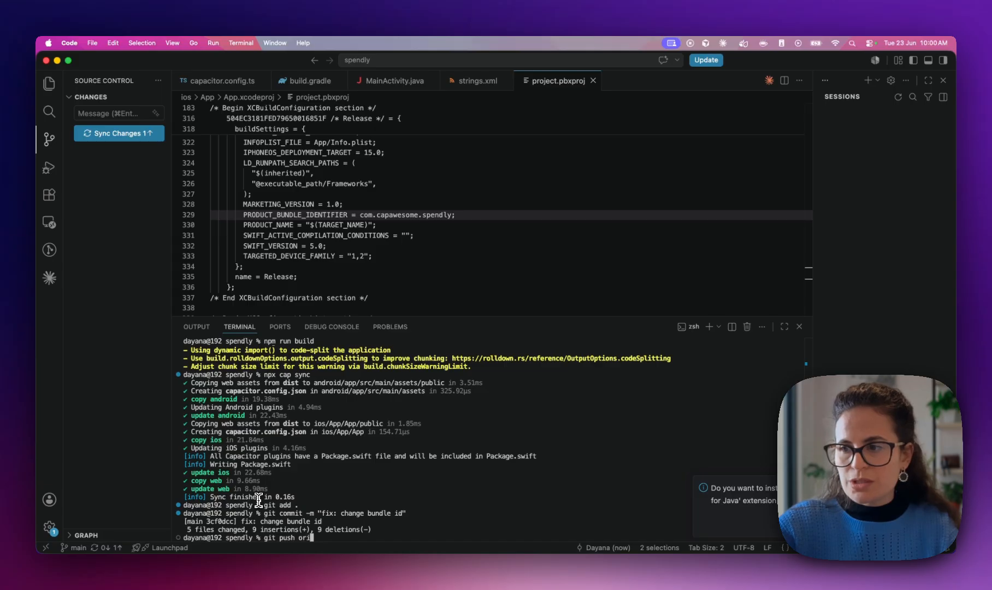
{"action": "type", "text": "it push"}
{"action": "key", "text": "Return"}
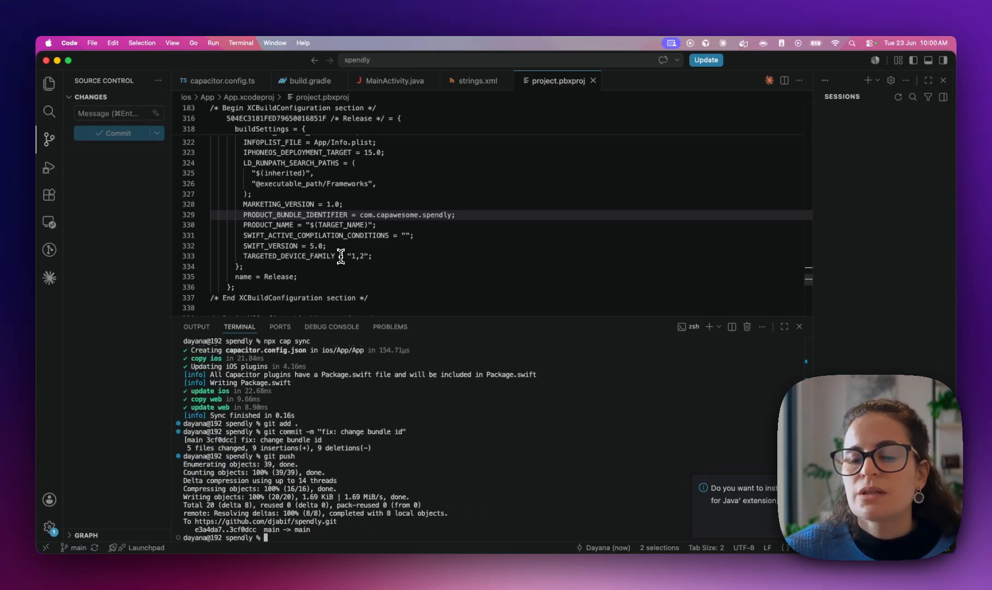
{"action": "key", "text": "ctrl+Left"}
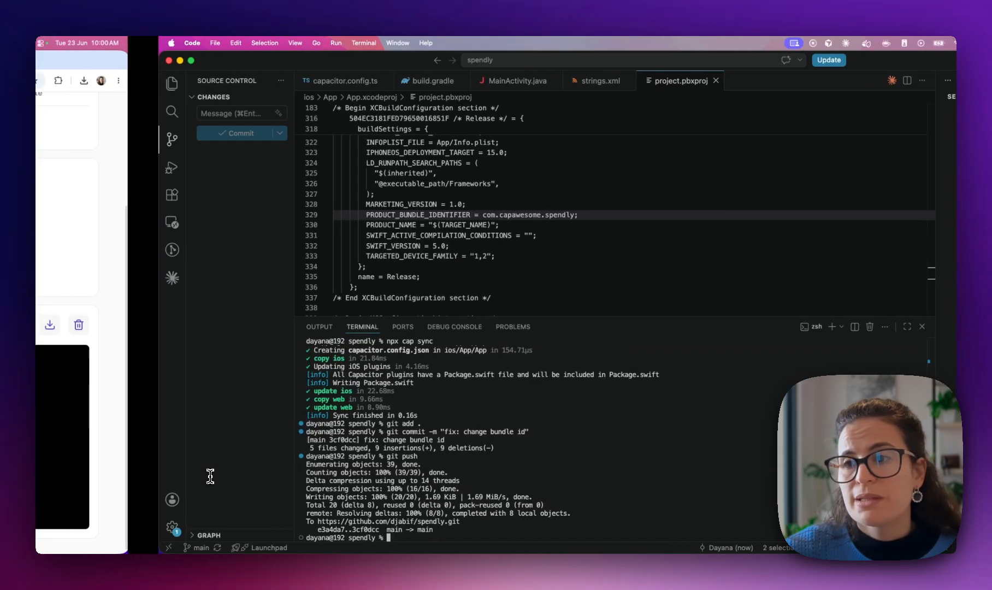
Start a Git build of main for iOS, Development type, signed with the iOS Dev certificate
{"action": "left_click", "coordinate": [71, 279]}
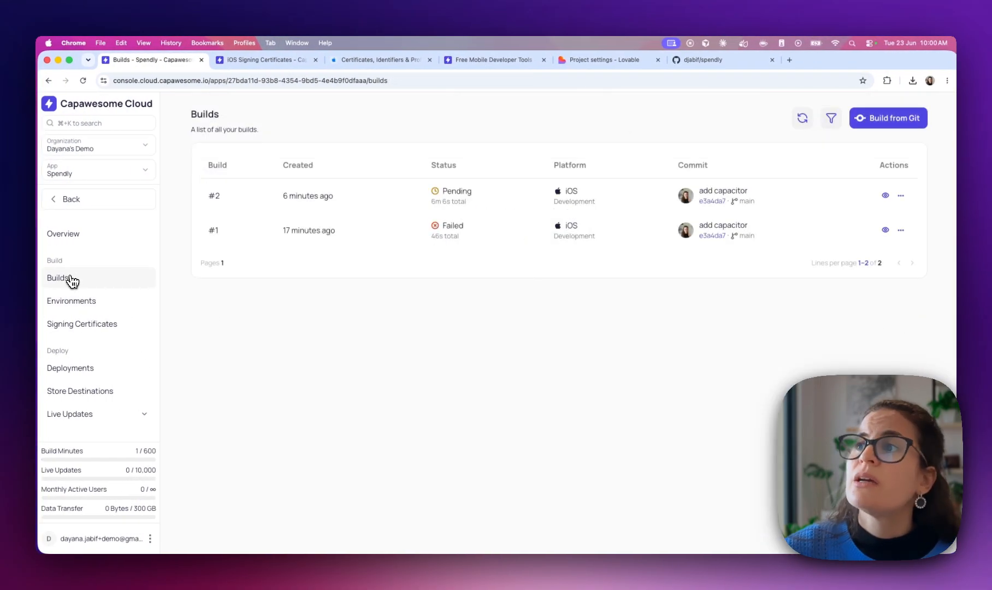
{"action": "left_click", "coordinate": [863, 118]}
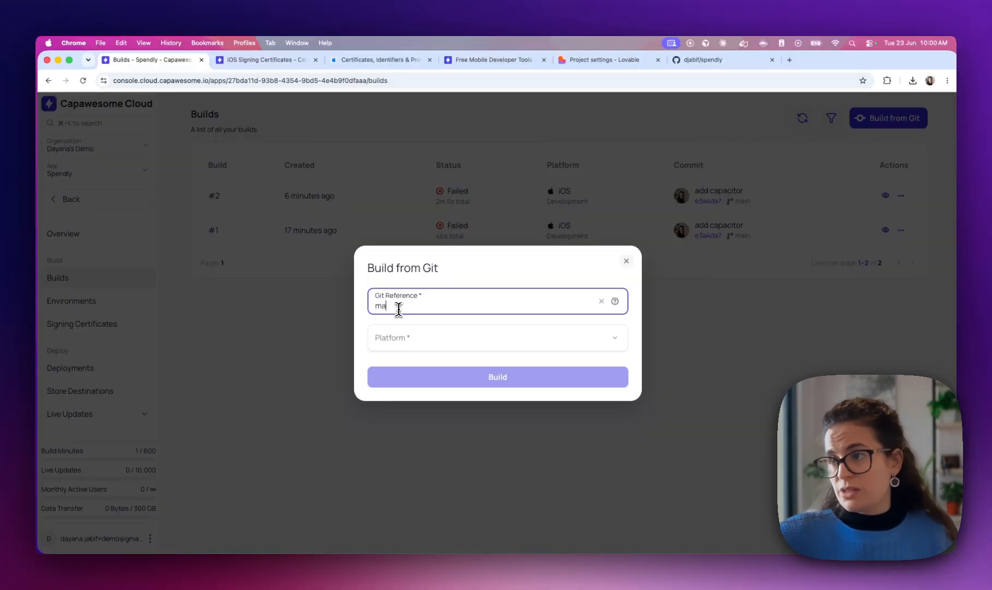
{"action": "left_click", "coordinate": [390, 338]}
{"action": "left_click", "coordinate": [392, 363]}
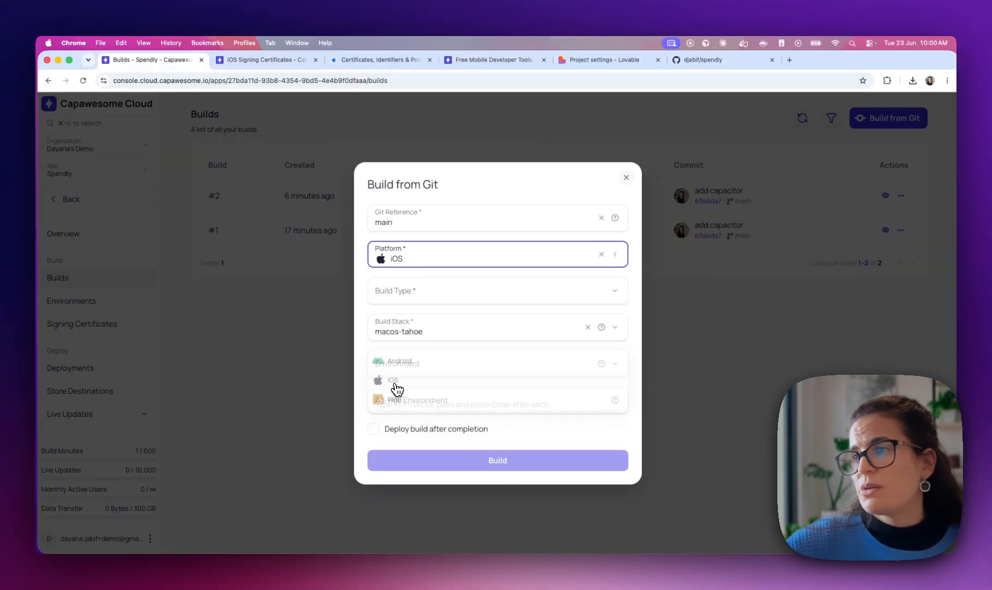
{"action": "left_click", "coordinate": [421, 296]}
{"action": "left_click", "coordinate": [409, 344]}
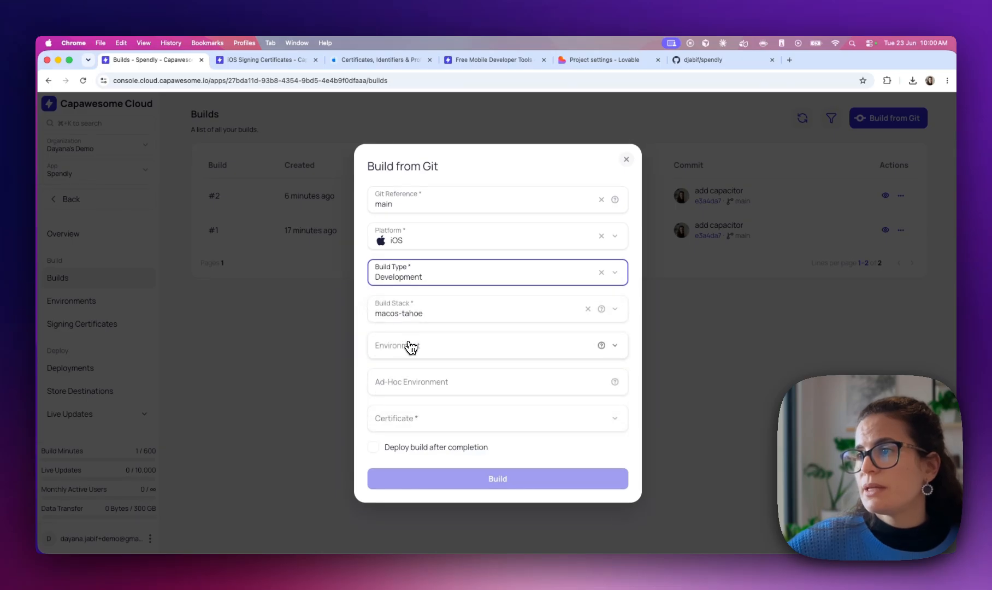
{"action": "left_click", "coordinate": [411, 416]}
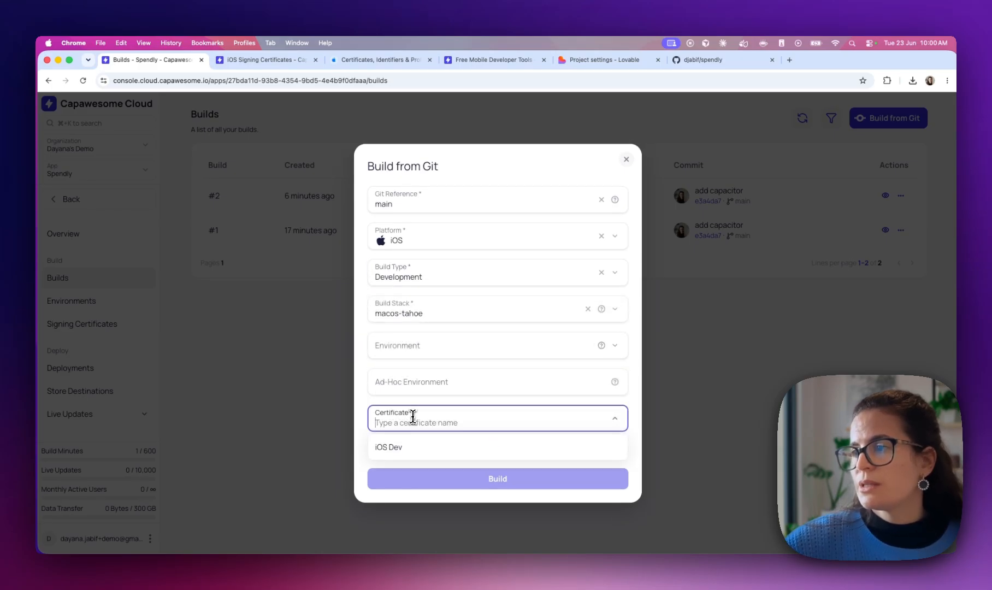
{"action": "left_click", "coordinate": [405, 449]}
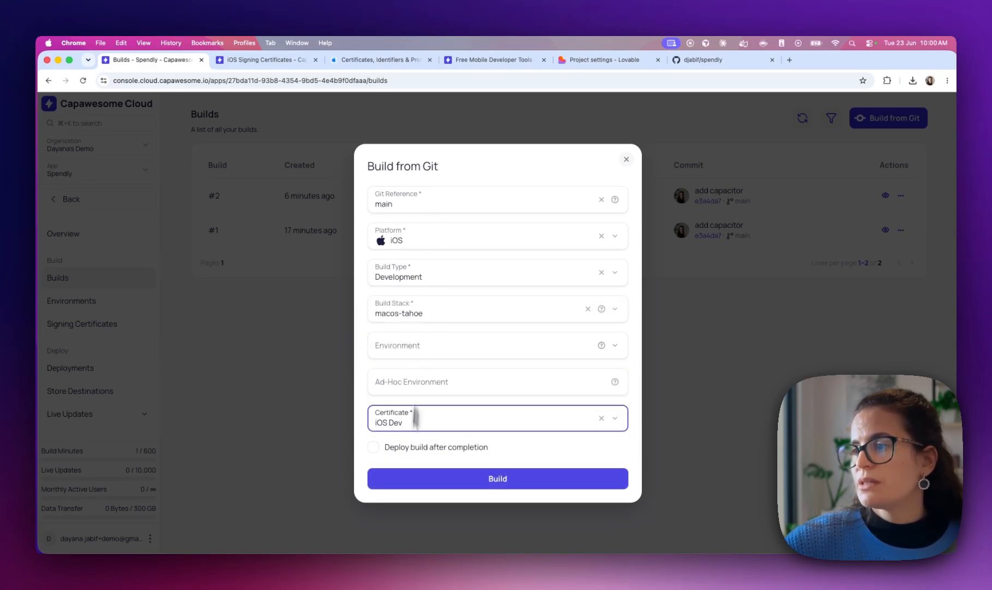
{"action": "left_click", "coordinate": [452, 482]}
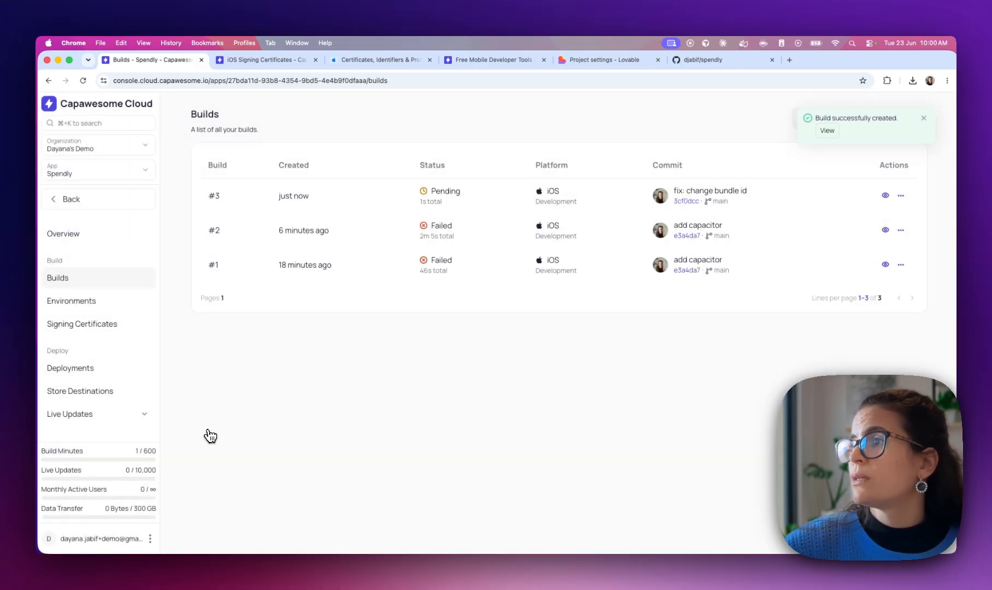
Open build #3, review its logs and ipa, dSYM and archive artifacts, and check its deployments
{"action": "left_click", "coordinate": [299, 208]}
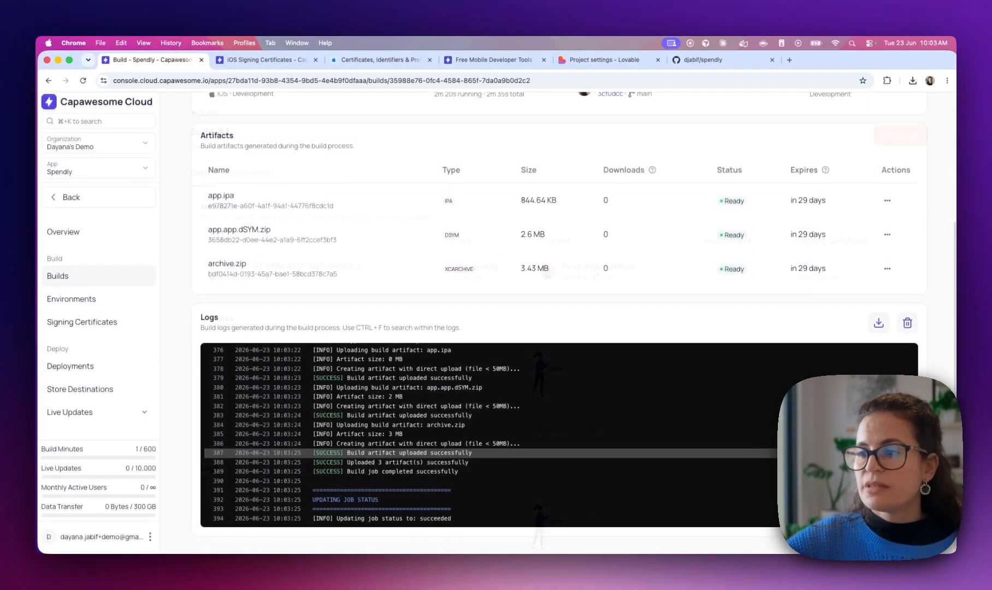
{"action": "left_click_drag", "start_coordinate": [329, 526], "coordinate": [454, 527]}
{"action": "scroll", "coordinate": [459, 316], "scroll_direction": "up", "scroll_amount": 2}
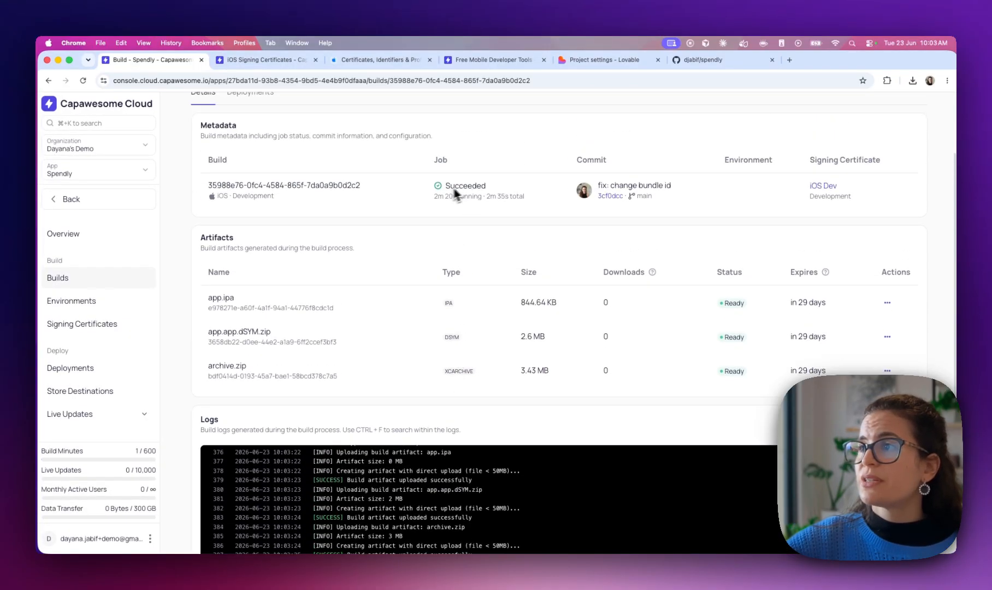
{"action": "left_click_drag", "start_coordinate": [458, 195], "coordinate": [432, 200]}
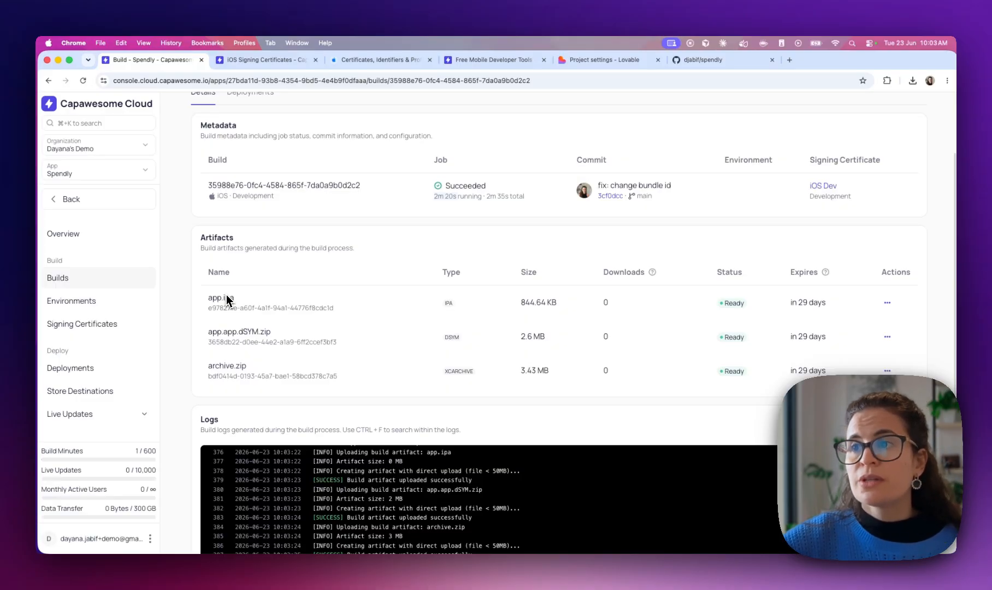
{"action": "double_click", "coordinate": [234, 197]}
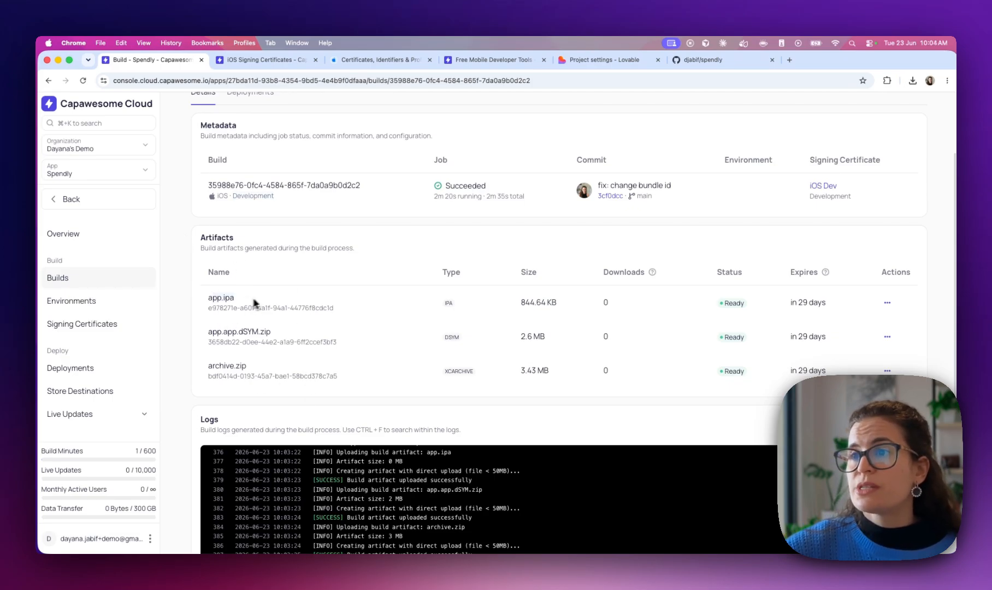
{"action": "scroll", "coordinate": [438, 304], "scroll_direction": "up", "scroll_amount": 1}
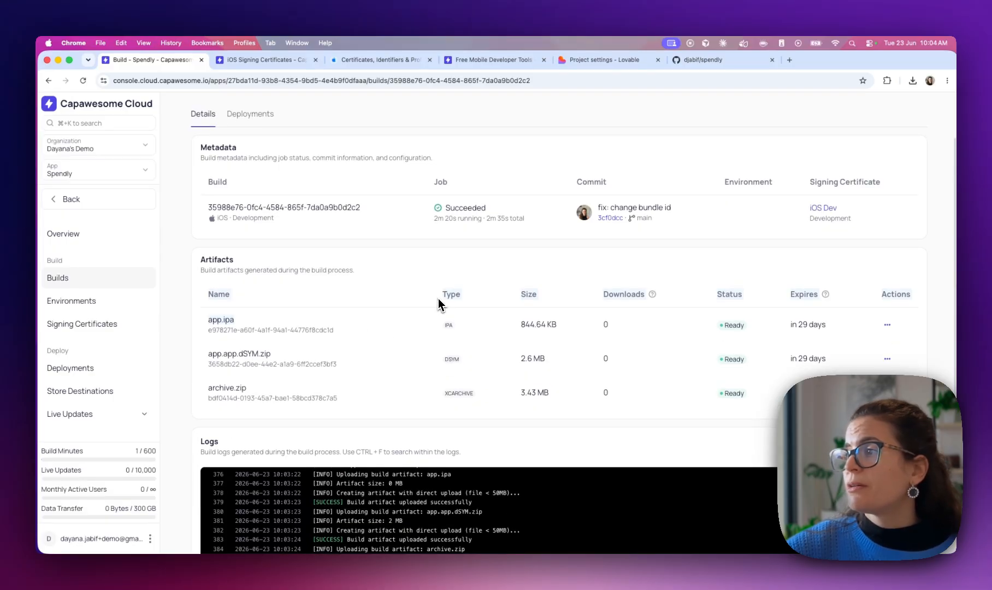
{"action": "scroll", "coordinate": [511, 327], "scroll_direction": "down", "scroll_amount": 3}
{"action": "scroll", "coordinate": [416, 411], "scroll_direction": "up", "scroll_amount": 2}
{"action": "scroll", "coordinate": [416, 416], "scroll_direction": "down", "scroll_amount": 2}
{"action": "scroll", "coordinate": [421, 332], "scroll_direction": "up", "scroll_amount": 4}
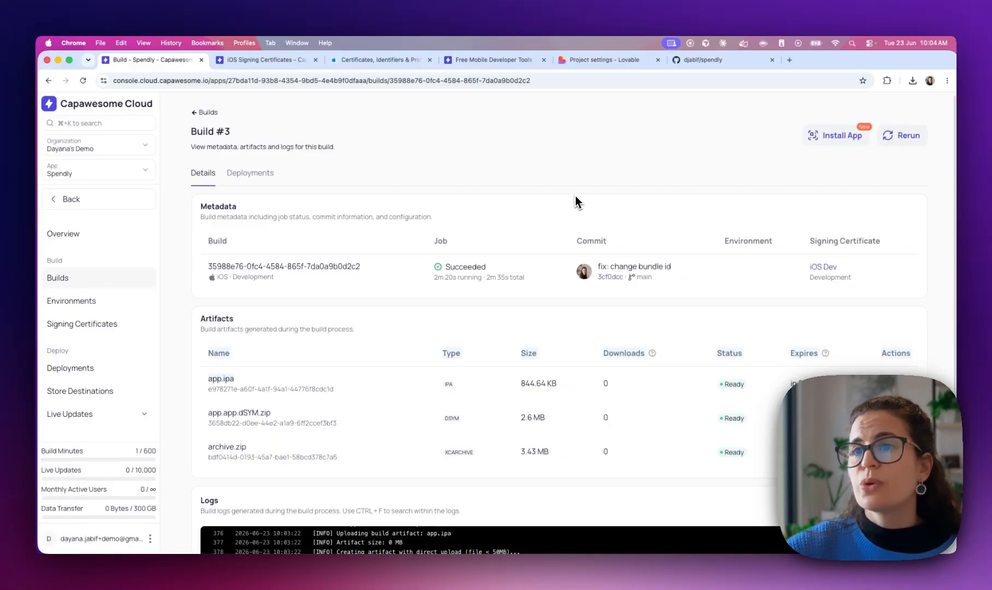
{"action": "left_click", "coordinate": [263, 172]}
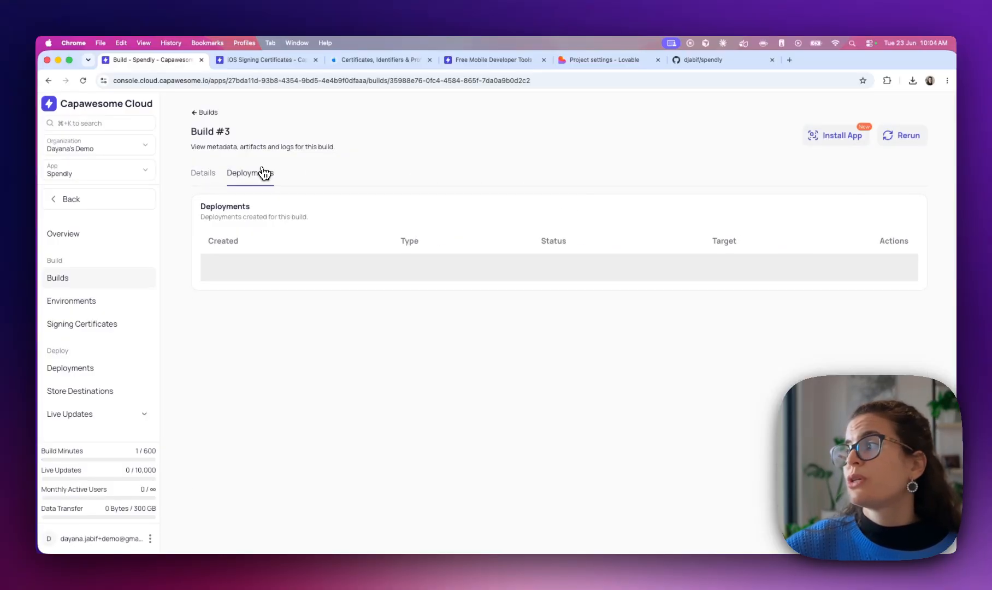
{"action": "left_click", "coordinate": [206, 175]}
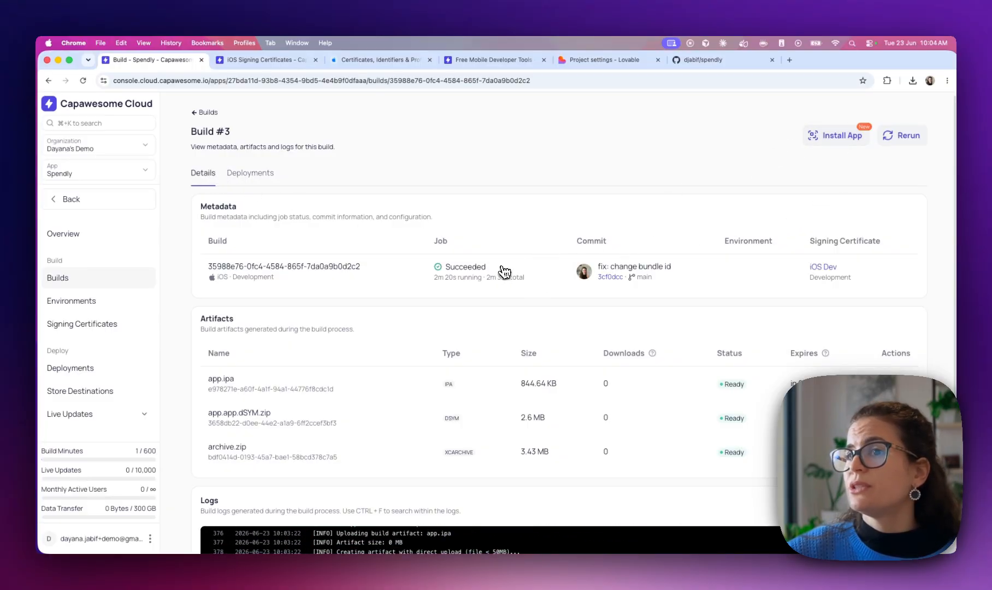
Try a new deployment of build #3, find no store destination, then return to build #3's details
{"action": "left_click", "coordinate": [53, 374]}
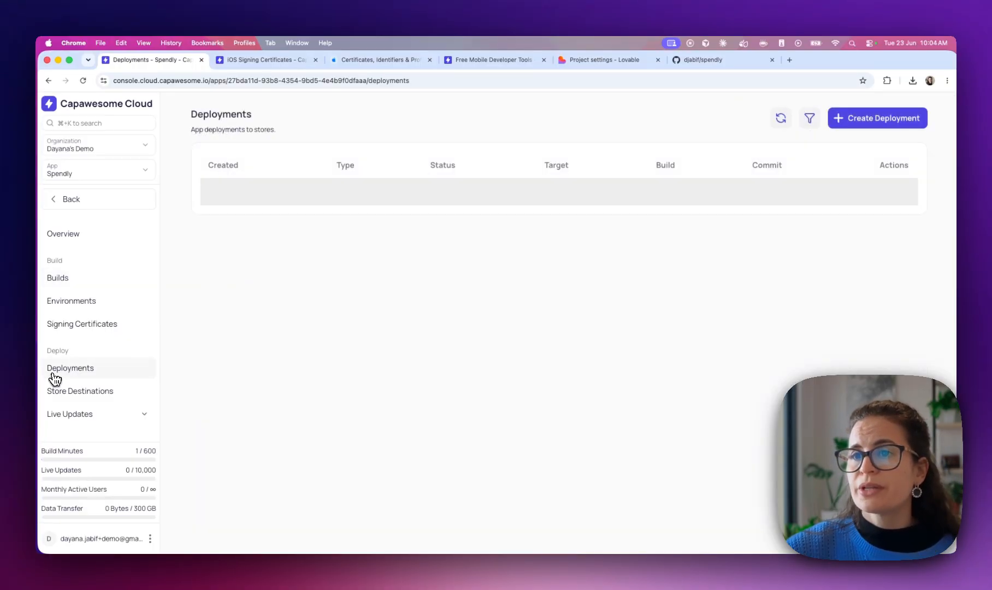
{"action": "left_click", "coordinate": [874, 118]}
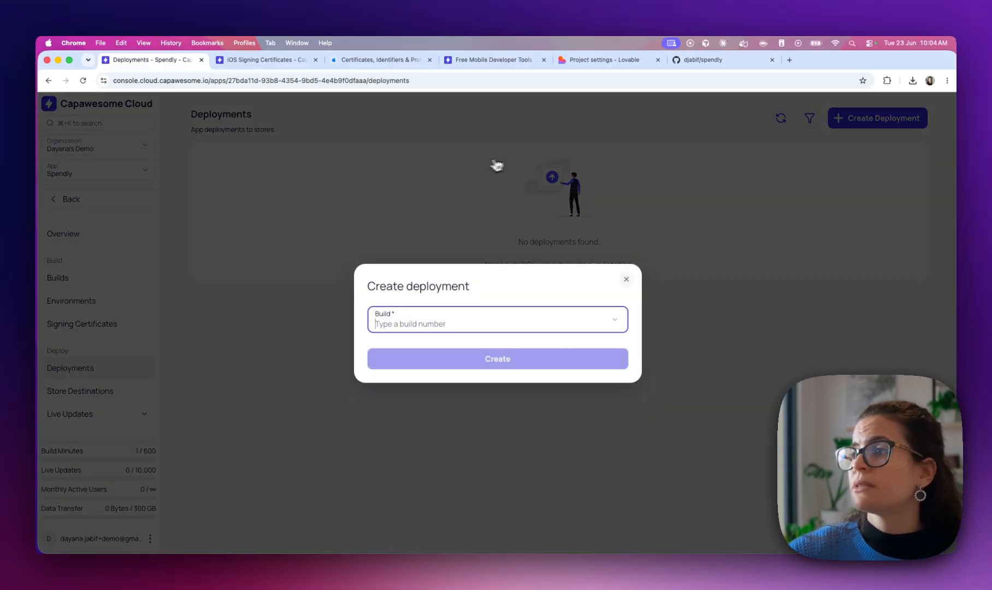
{"action": "left_click", "coordinate": [385, 323]}
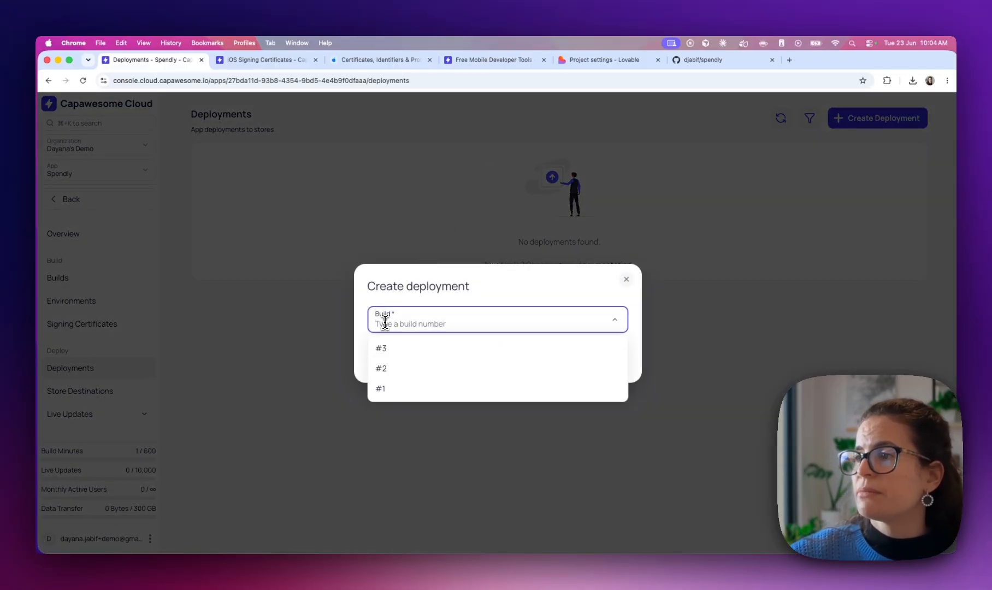
{"action": "left_click", "coordinate": [381, 349]}
{"action": "left_click", "coordinate": [397, 337]}
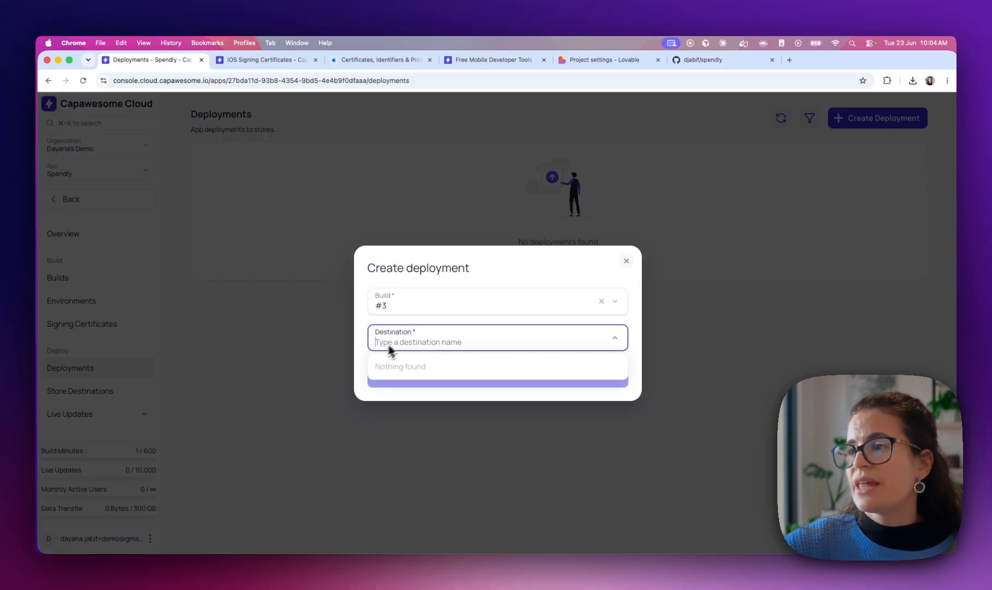
{"action": "left_click", "coordinate": [365, 344]}
{"action": "left_click", "coordinate": [627, 255]}
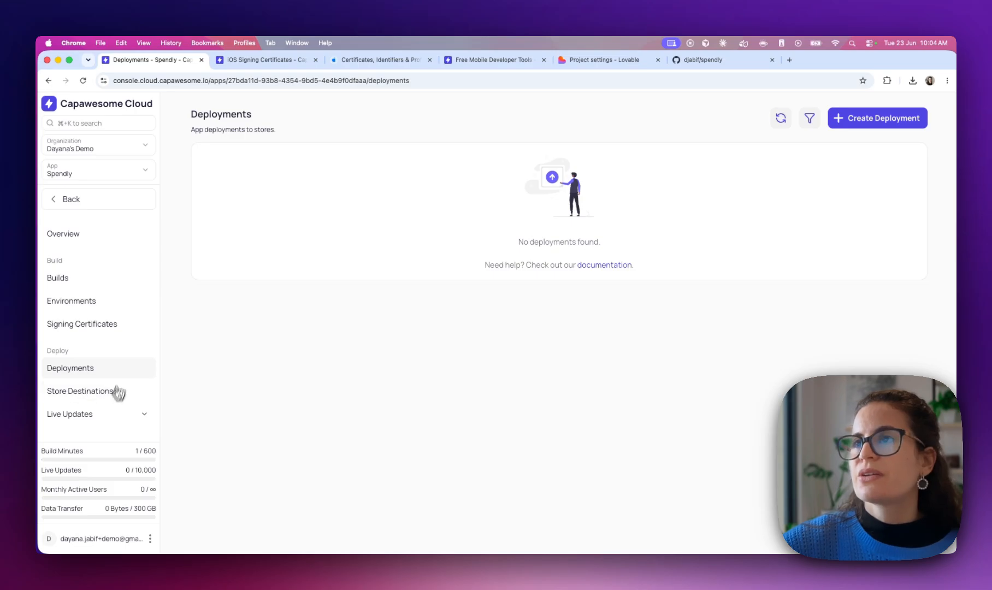
{"action": "left_click", "coordinate": [61, 286]}
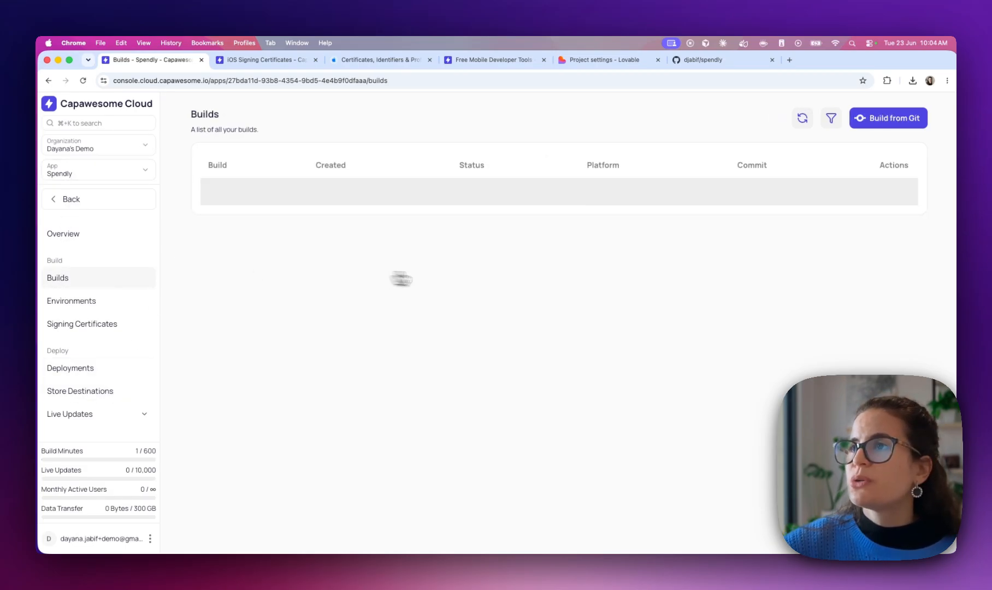
{"action": "left_click", "coordinate": [282, 205]}
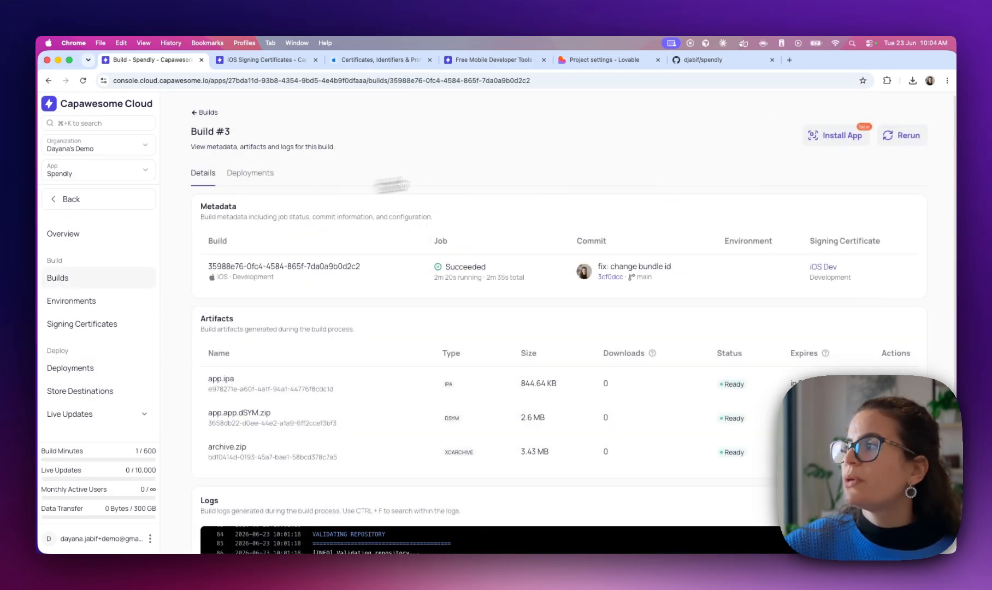
Show the Install App QR code for build #3, then close the dialog
{"action": "left_click", "coordinate": [844, 141]}
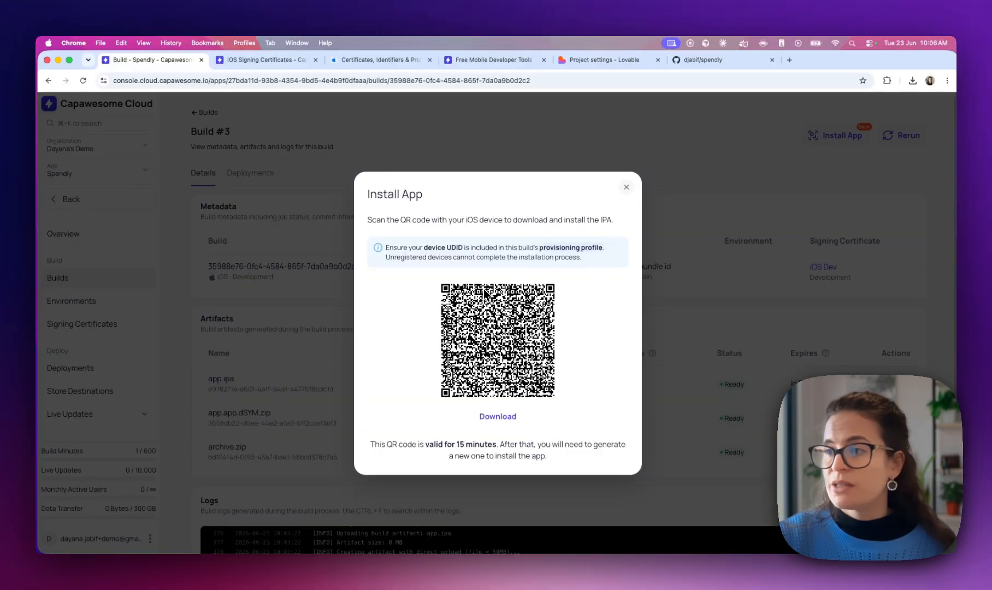
{"action": "left_click", "coordinate": [626, 187]}
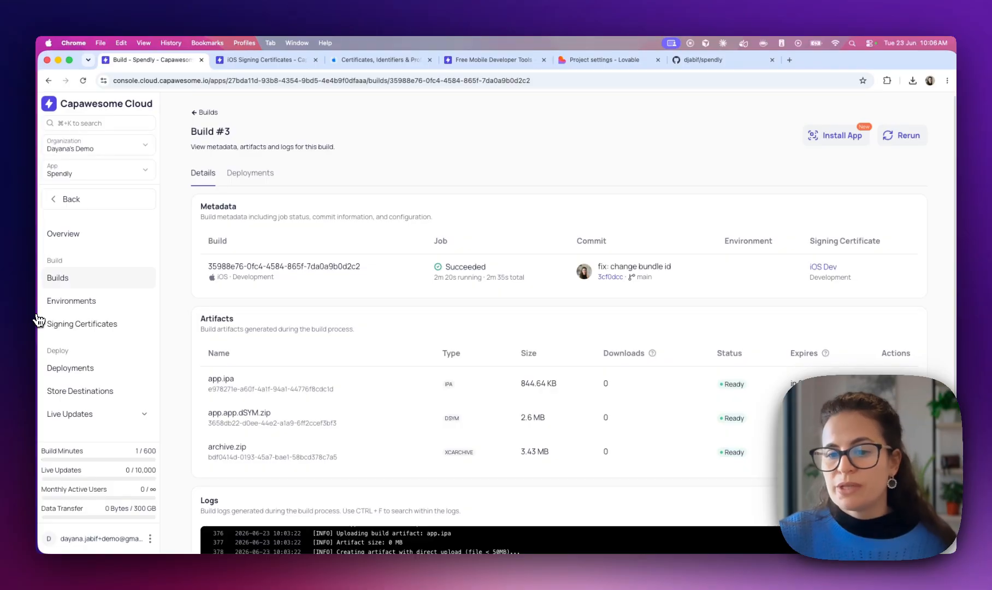
Browse deployments and destinations, then start a new Android signing certificate
{"action": "left_click", "coordinate": [61, 369]}
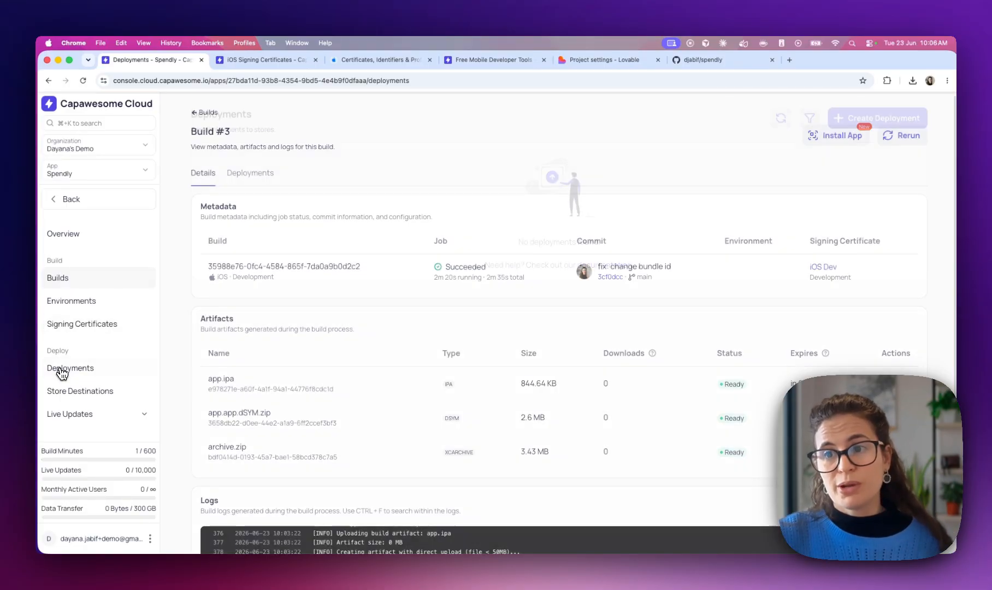
{"action": "left_click", "coordinate": [69, 397]}
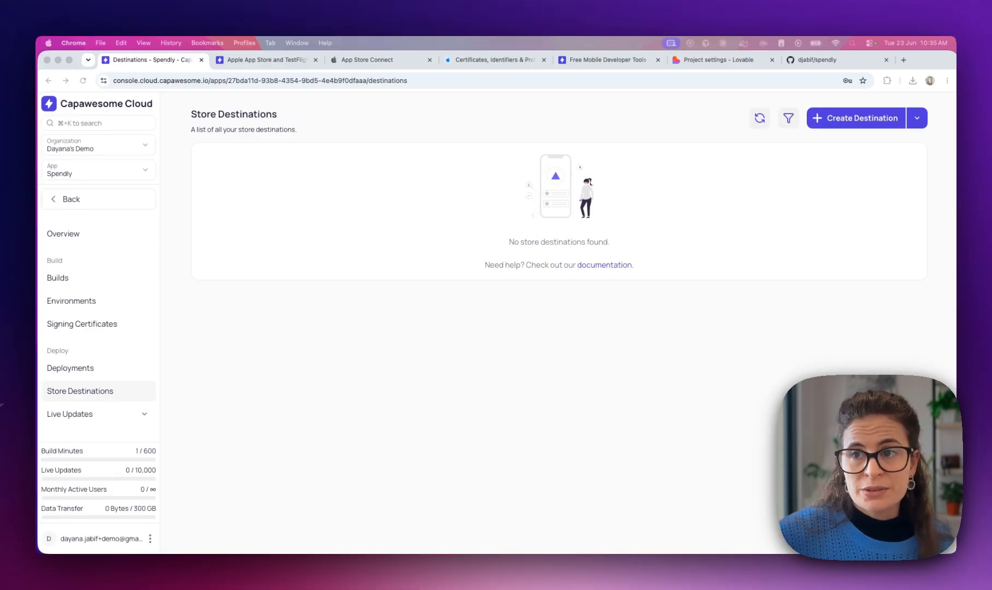
{"action": "left_click", "coordinate": [287, 295]}
{"action": "left_click", "coordinate": [76, 327]}
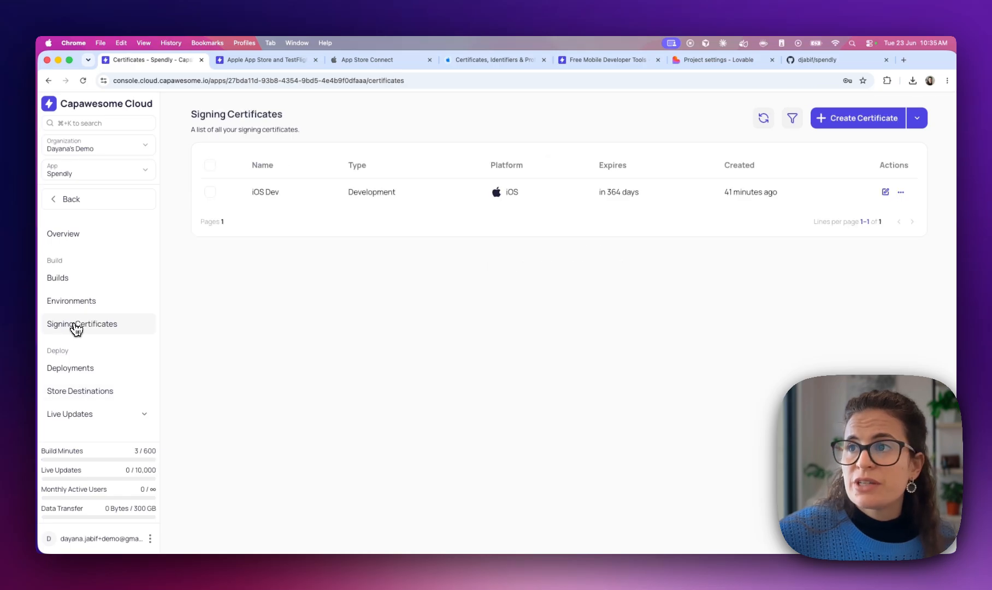
{"action": "left_click", "coordinate": [837, 126]}
{"action": "left_click", "coordinate": [428, 359]}
{"action": "left_click", "coordinate": [401, 388]}
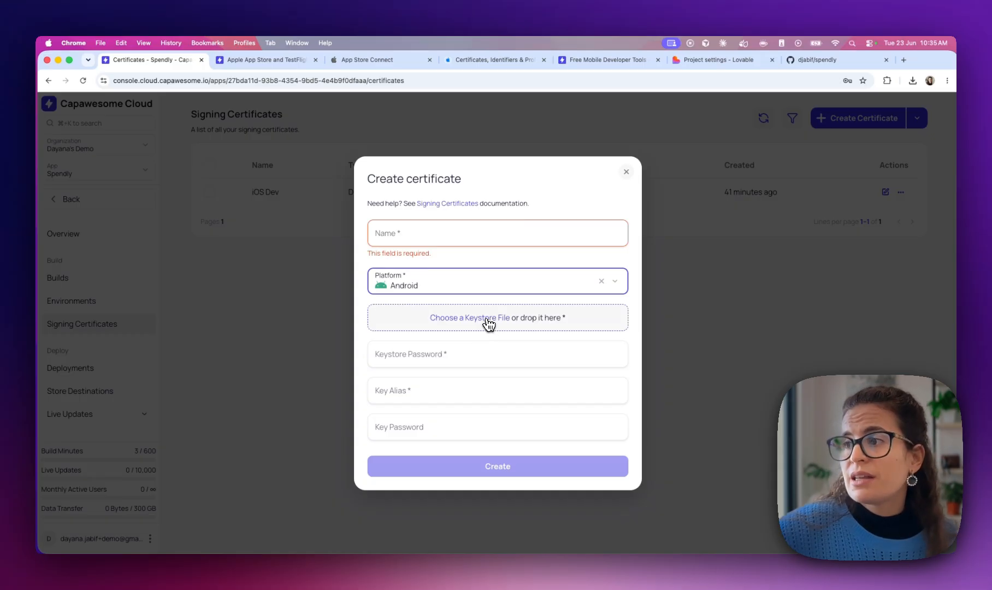
Search the Capawesome documentation for 'keystore'
{"action": "left_click", "coordinate": [243, 60]}
{"action": "left_click", "coordinate": [709, 104]}
{"action": "type", "text": "keystore"}
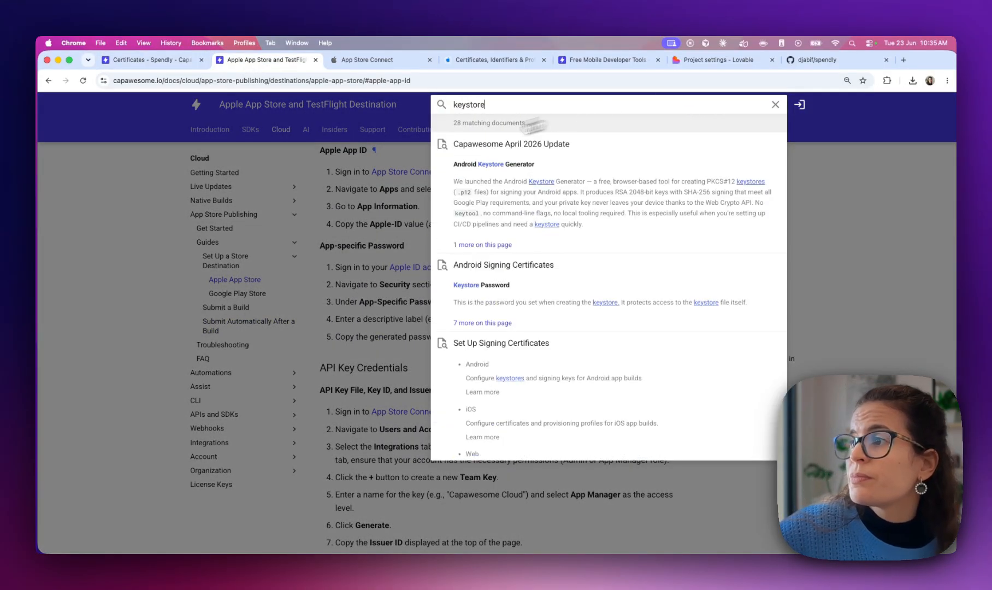
Follow the Keystore Password docs' online generator link to the Android Keystore Generator
{"action": "left_click", "coordinate": [527, 302]}
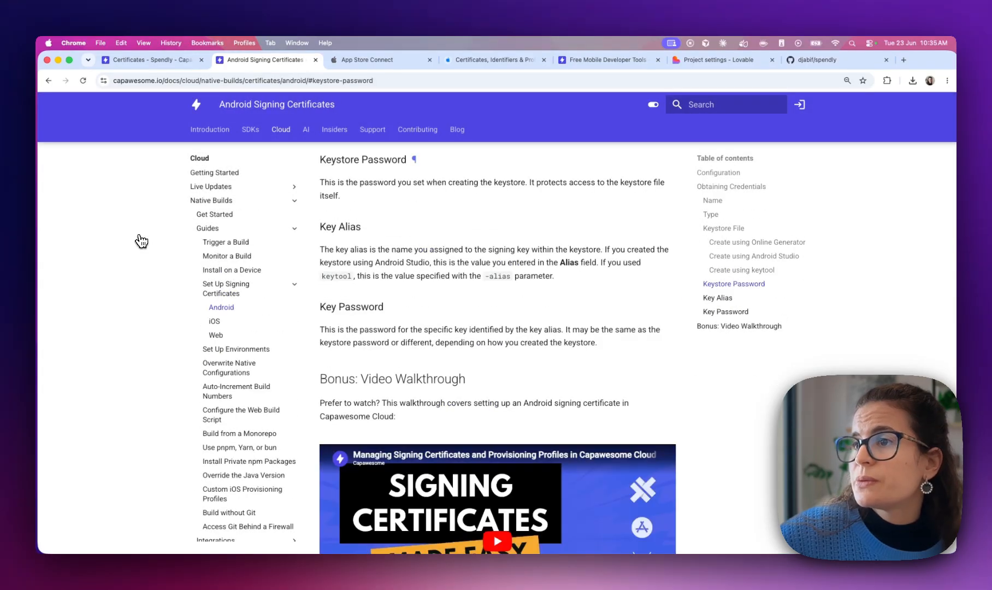
{"action": "scroll", "coordinate": [382, 345], "scroll_direction": "up", "scroll_amount": 1}
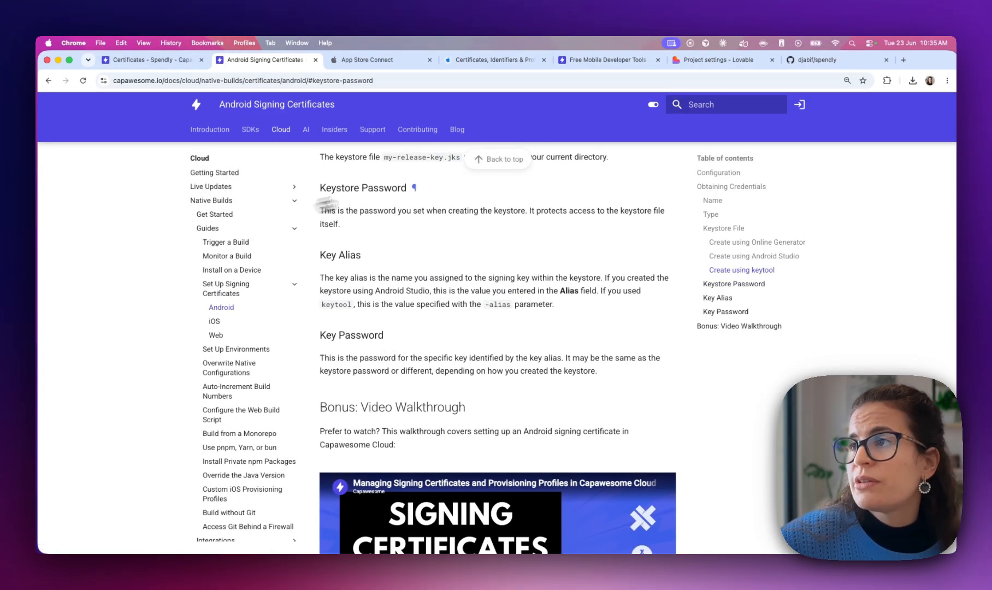
{"action": "scroll", "coordinate": [419, 226], "scroll_direction": "up", "scroll_amount": 15}
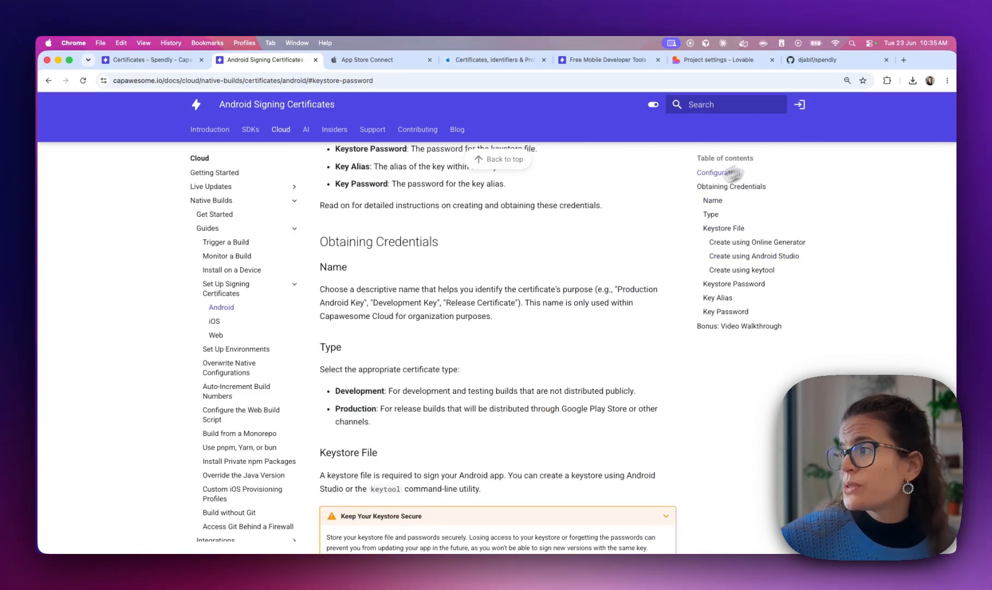
{"action": "left_click", "coordinate": [759, 242]}
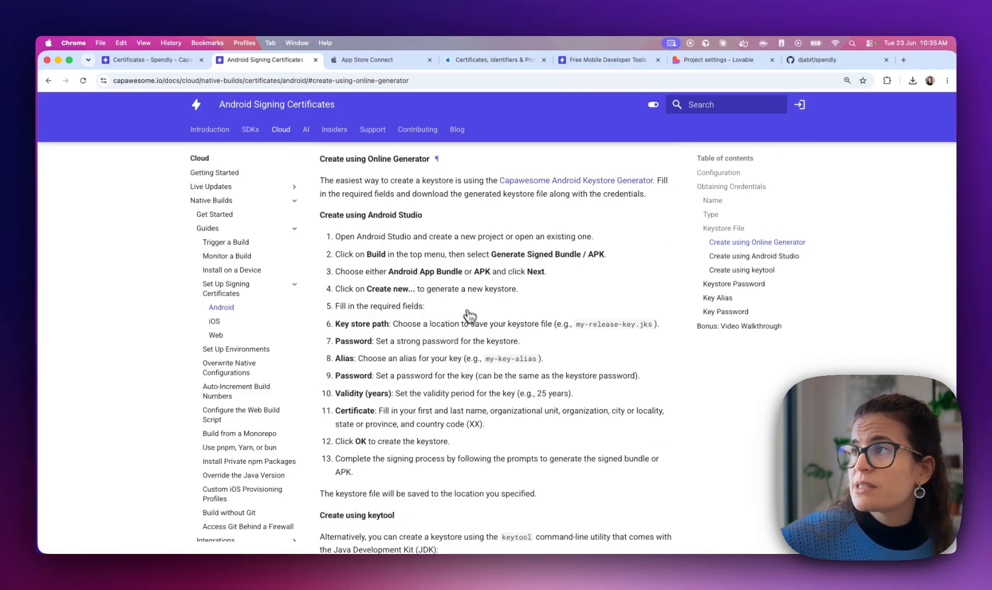
{"action": "left_click", "coordinate": [594, 61]}
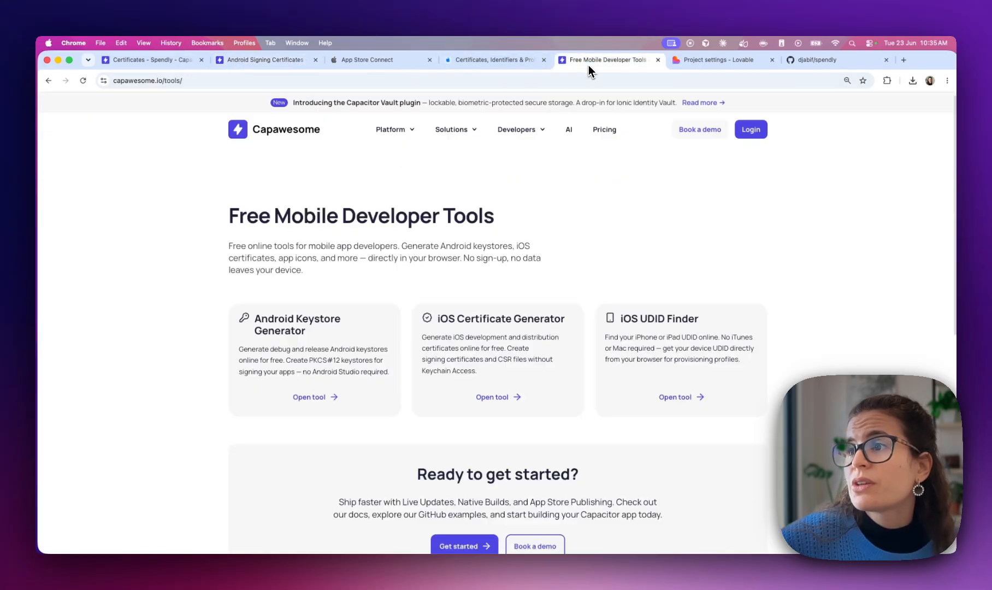
{"action": "left_click", "coordinate": [317, 399]}
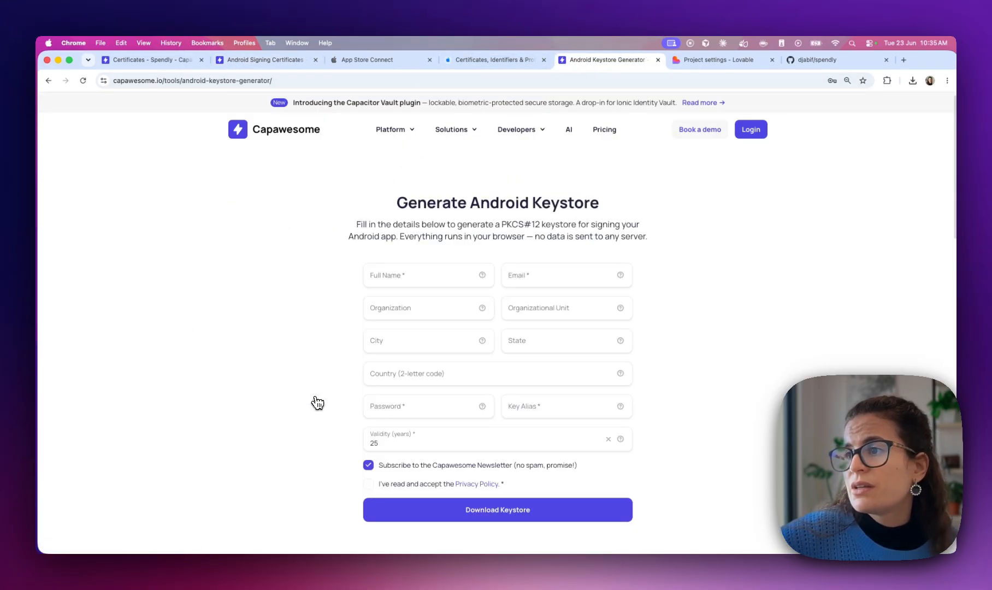
Fill in the full name and alias spendly-app, accept the privacy policy, and download spendly-app.p12
{"action": "left_click", "coordinate": [437, 279]}
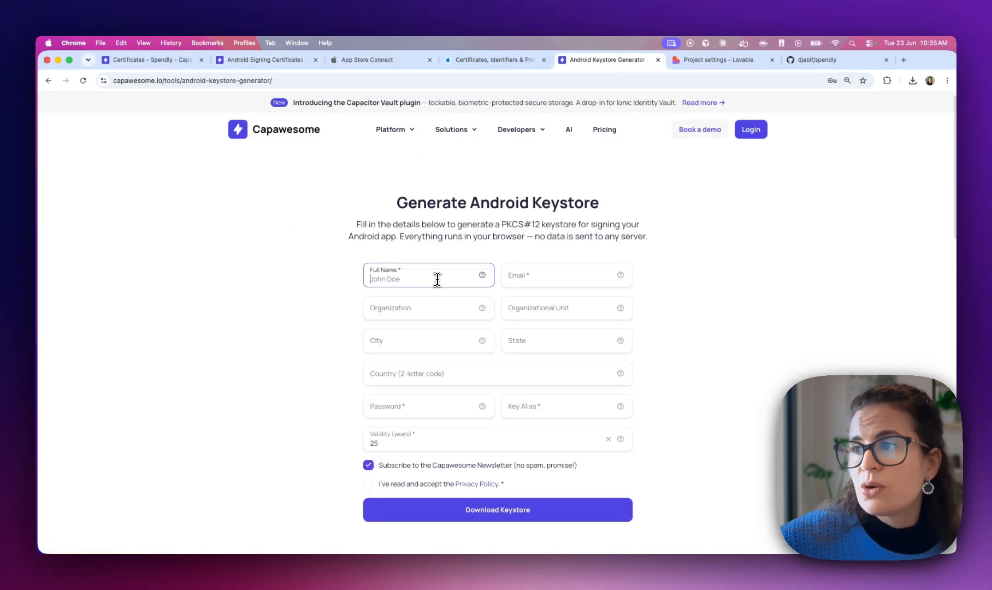
{"action": "type", "text": "Dayana"}
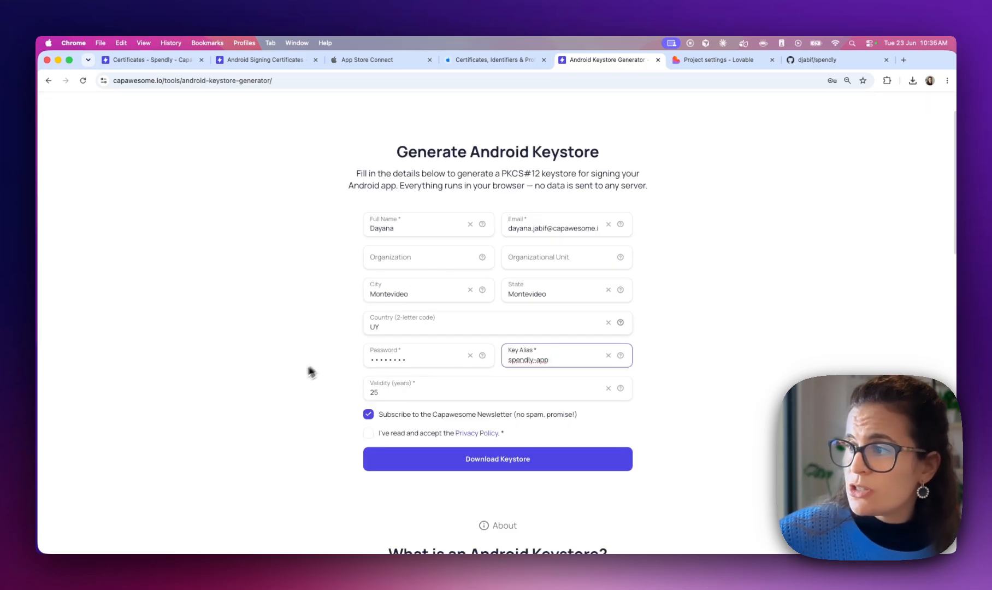
{"action": "left_click", "coordinate": [310, 372]}
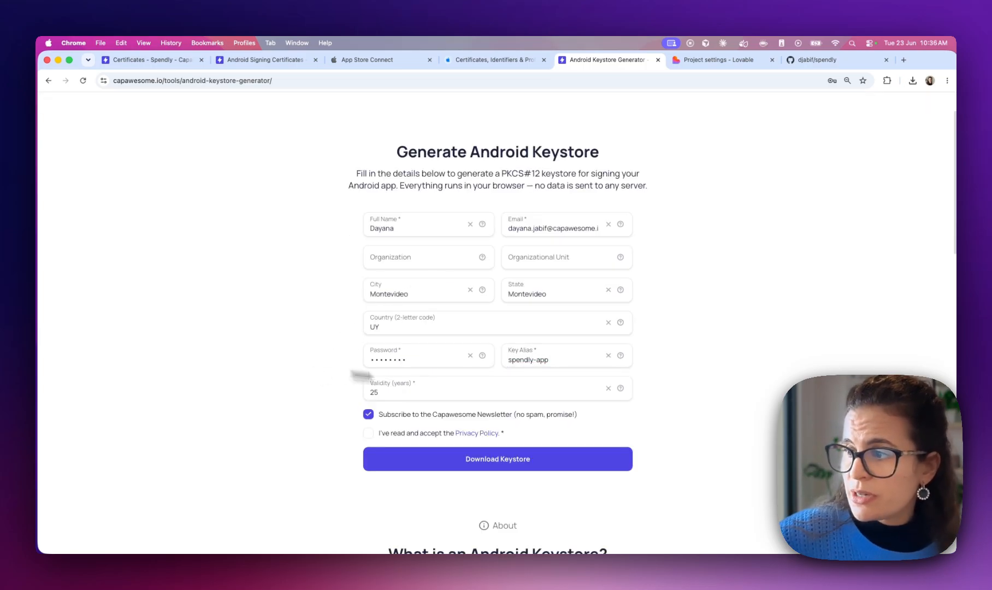
{"action": "left_click", "coordinate": [541, 465]}
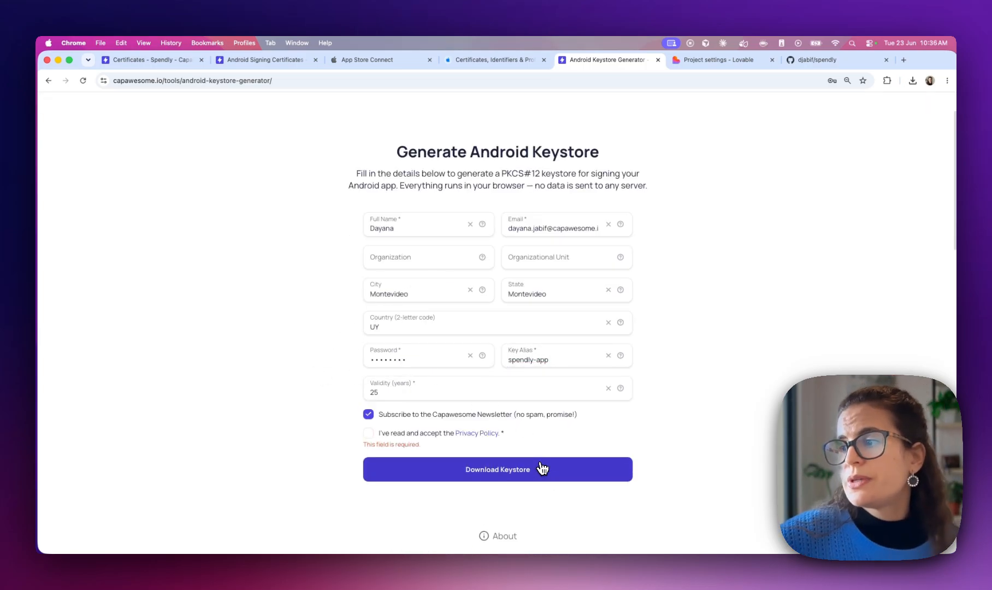
{"action": "left_click", "coordinate": [370, 433]}
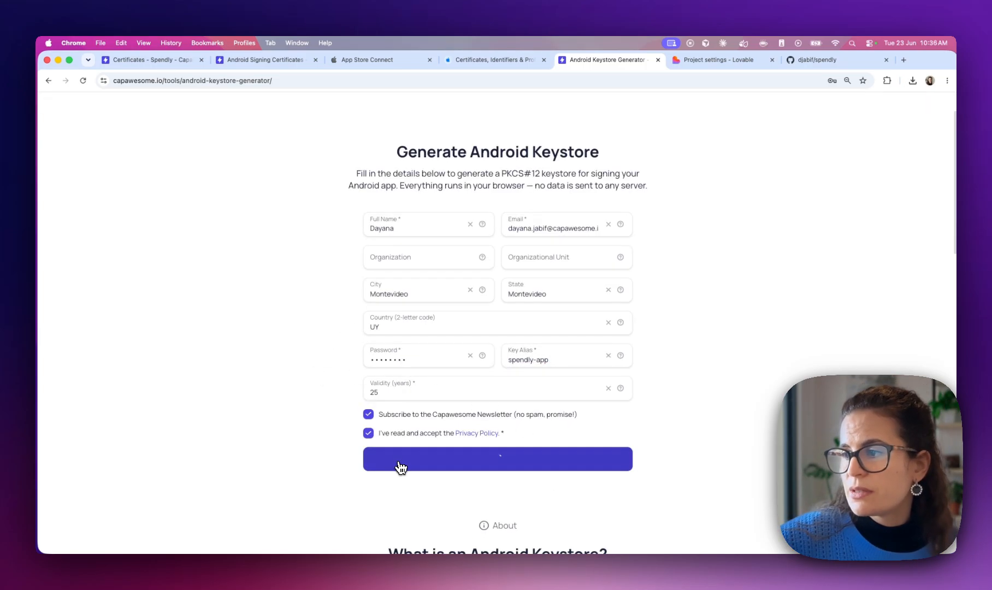
{"action": "left_click", "coordinate": [400, 463]}
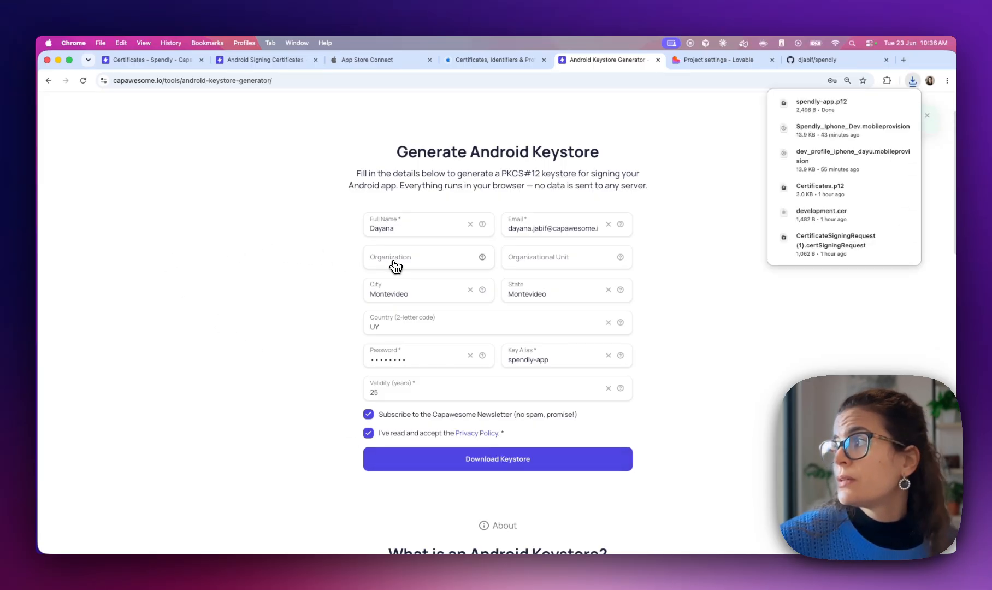
{"action": "mouse_move", "coordinate": [809, 112]}
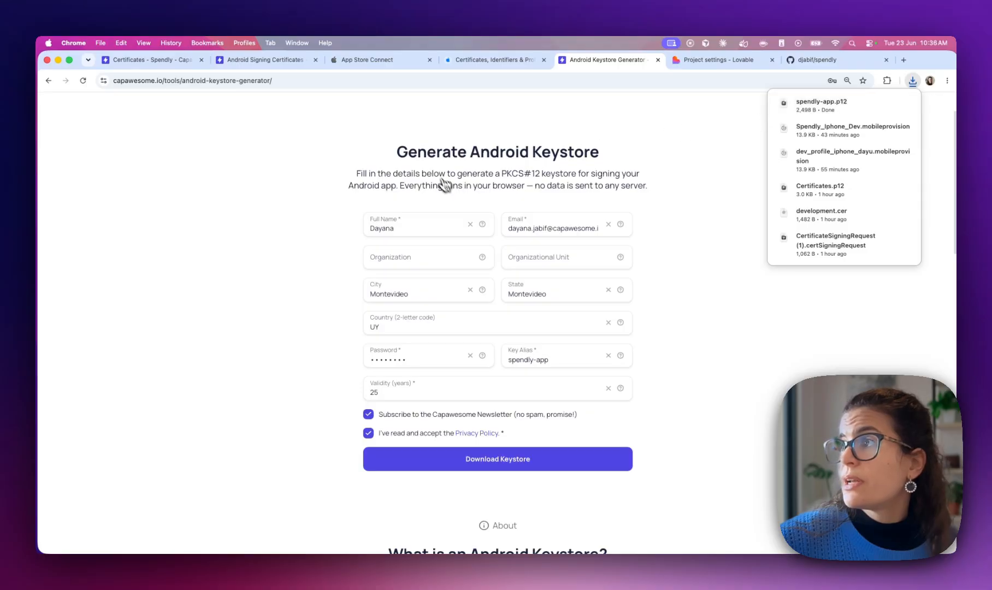
{"action": "left_click", "coordinate": [473, 65]}
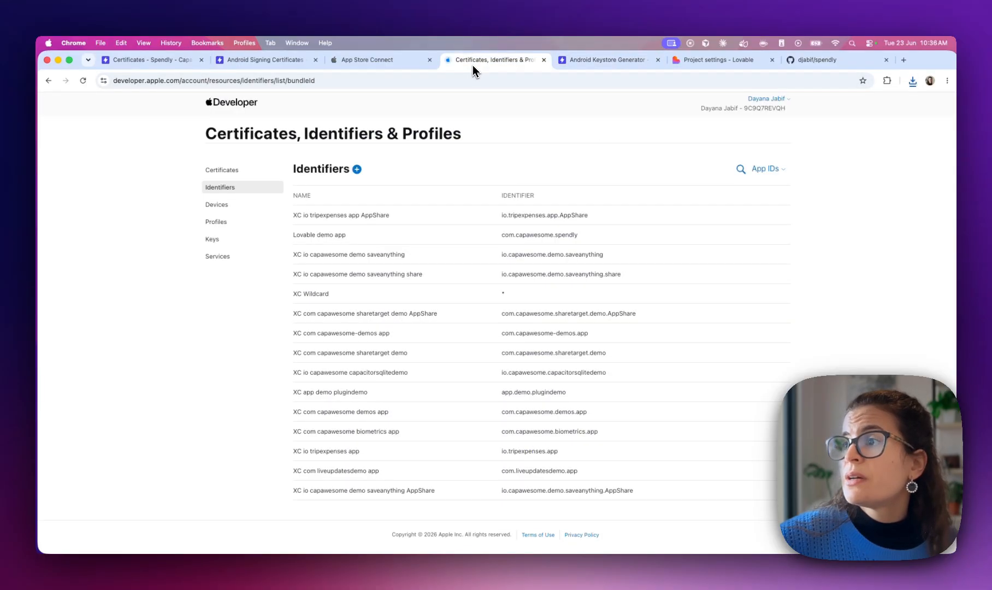
Upload spendly-app.p12 to the certificate form and name it 'android Certificate'
{"action": "left_click", "coordinate": [281, 59]}
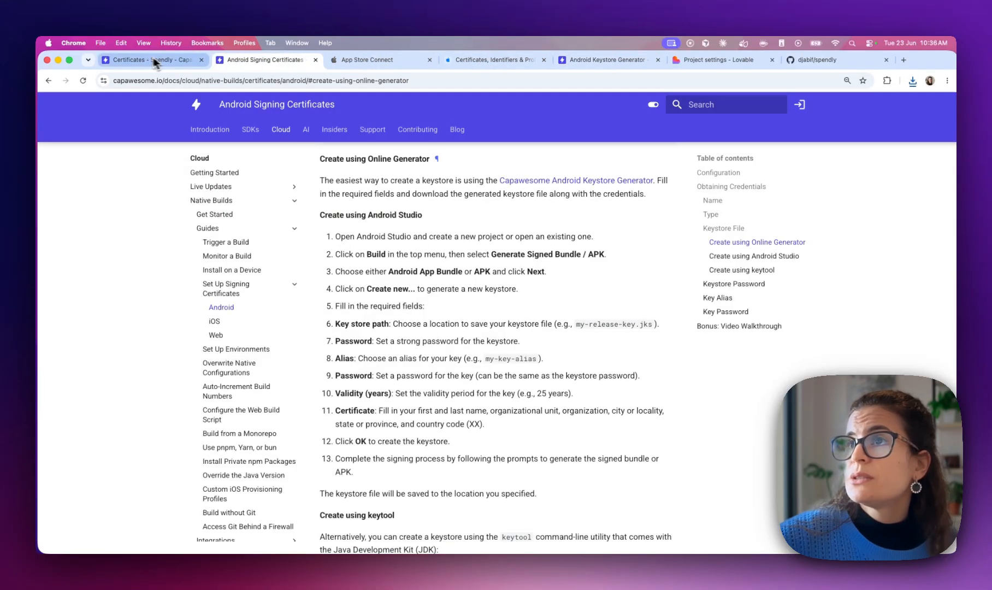
{"action": "left_click", "coordinate": [157, 60]}
{"action": "left_click", "coordinate": [493, 325]}
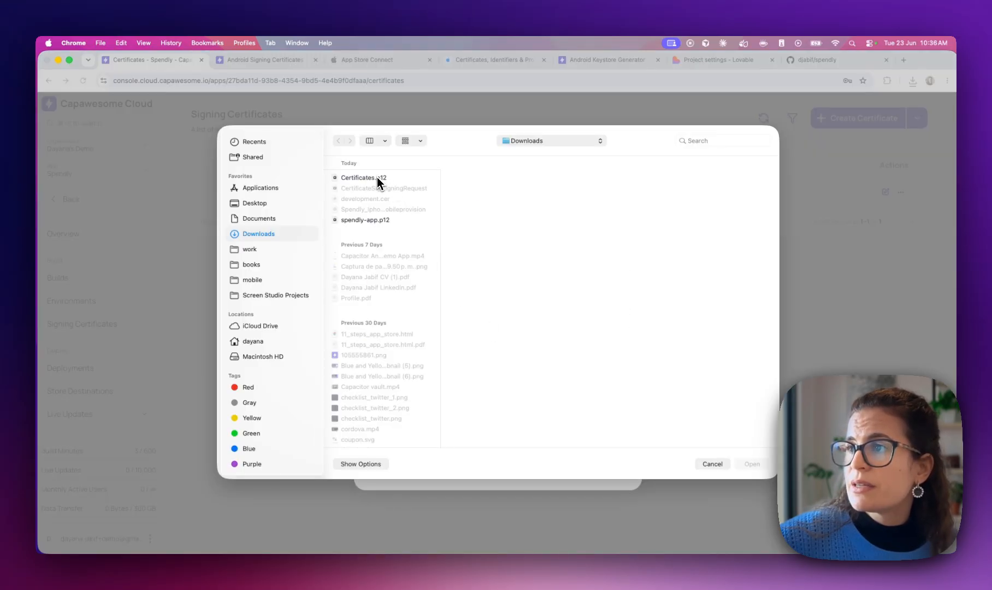
{"action": "double_click", "coordinate": [373, 221]}
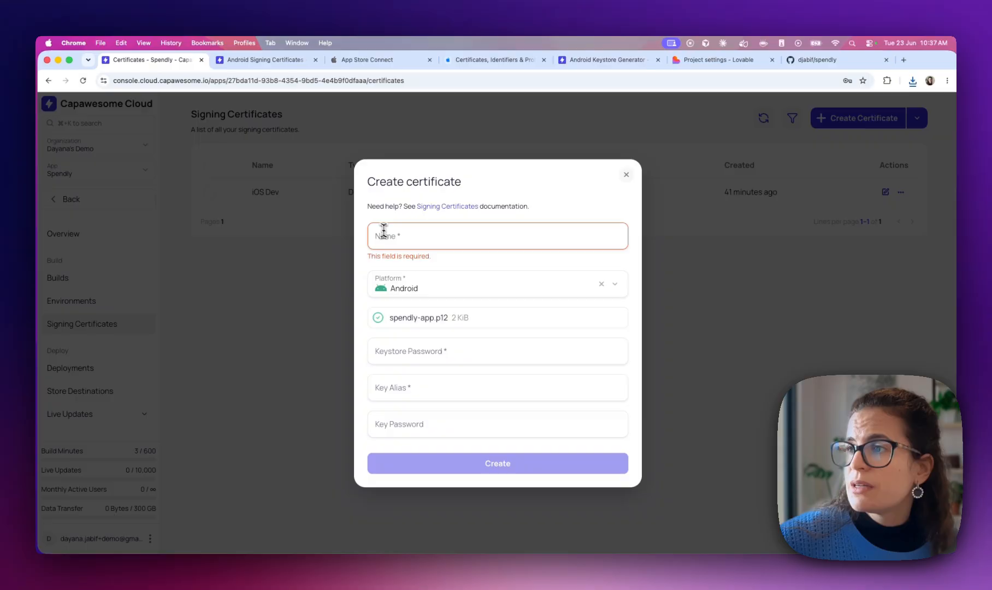
{"action": "left_click", "coordinate": [397, 230]}
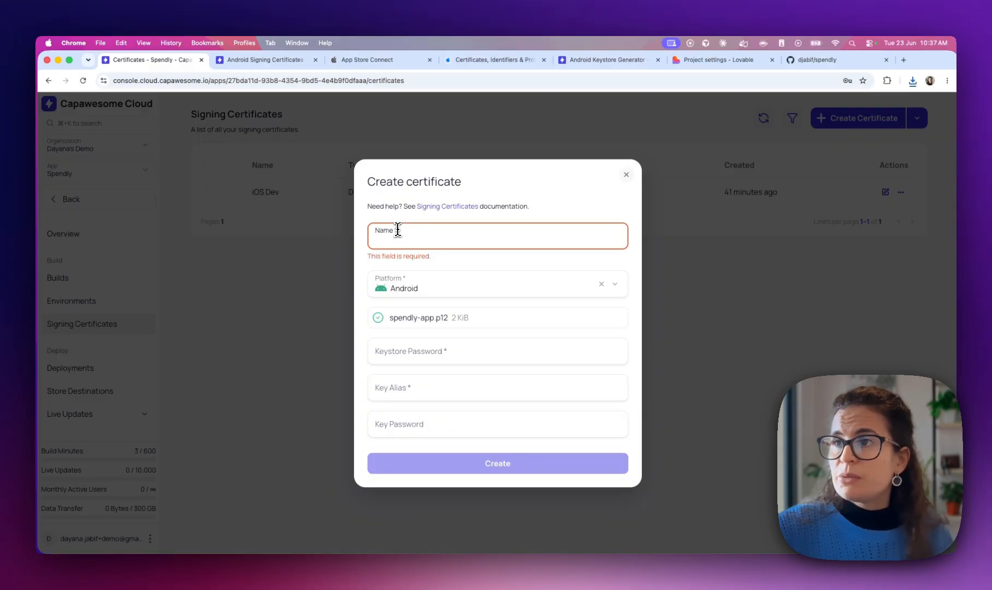
{"action": "type", "text": "android Certific"}
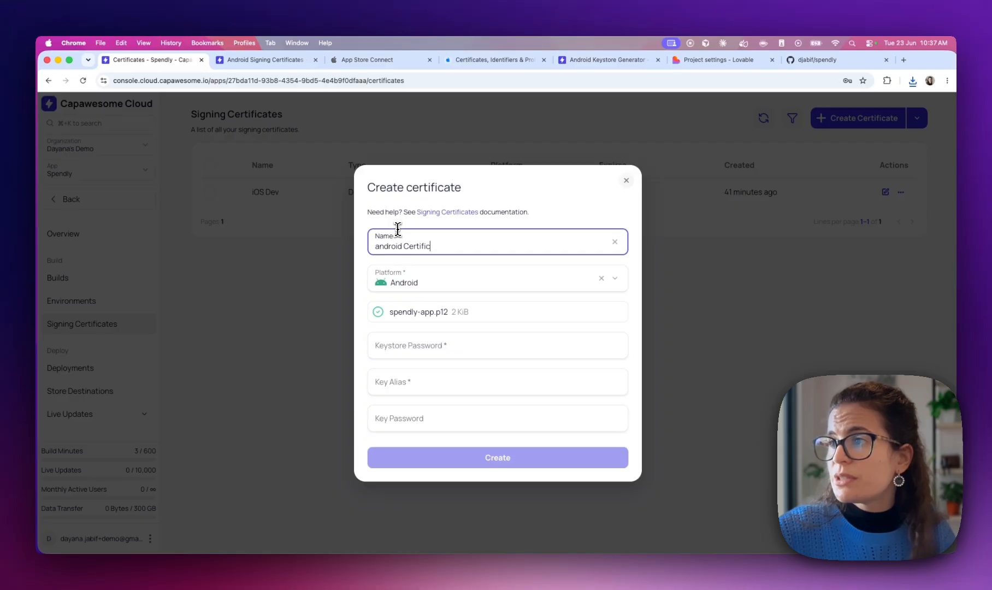
Enter the keystore password and begin the key alias spendly-app
{"action": "left_click", "coordinate": [416, 351]}
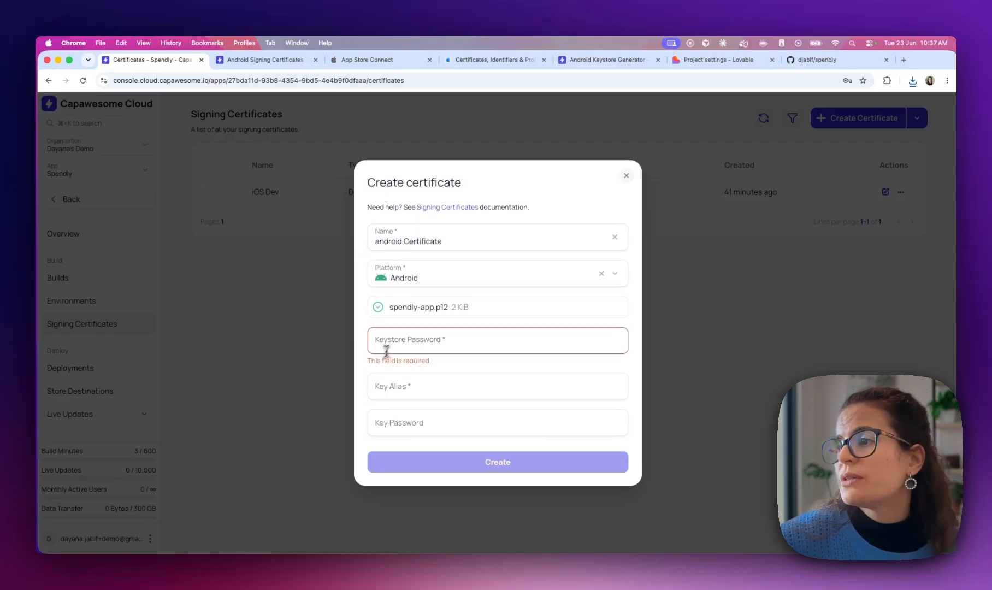
{"action": "left_click", "coordinate": [391, 346]}
{"action": "type", "text": "spendly"}
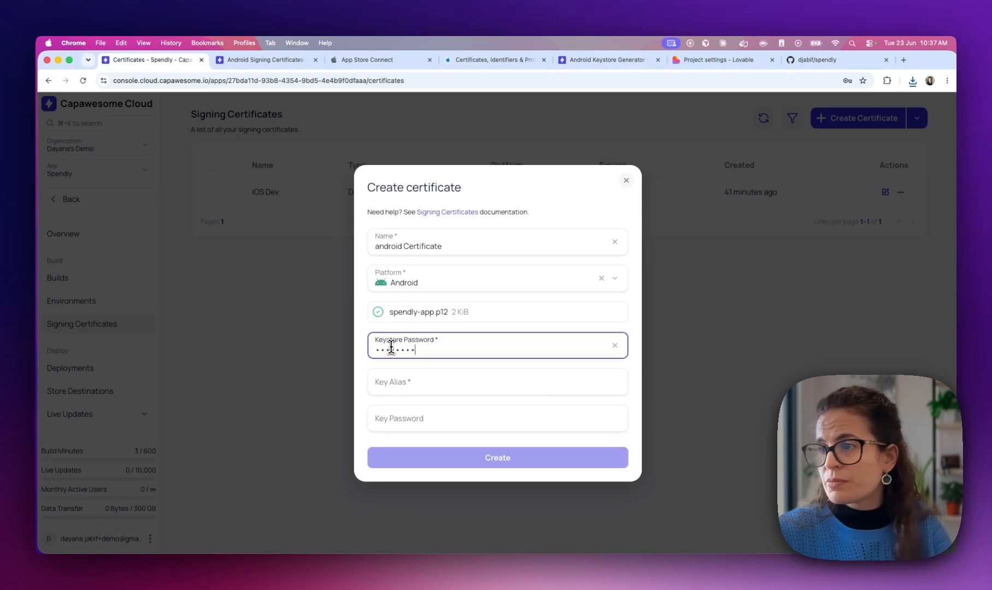
{"action": "key", "text": "BackSpace"}
{"action": "key", "text": "BackSpace"}
{"action": "key", "text": "BackSpace"}
{"action": "key", "text": "BackSpace"}
{"action": "key", "text": "BackSpace"}
{"action": "key", "text": "BackSpace"}
{"action": "key", "text": "Tab"}
{"action": "type", "text": "sp"}
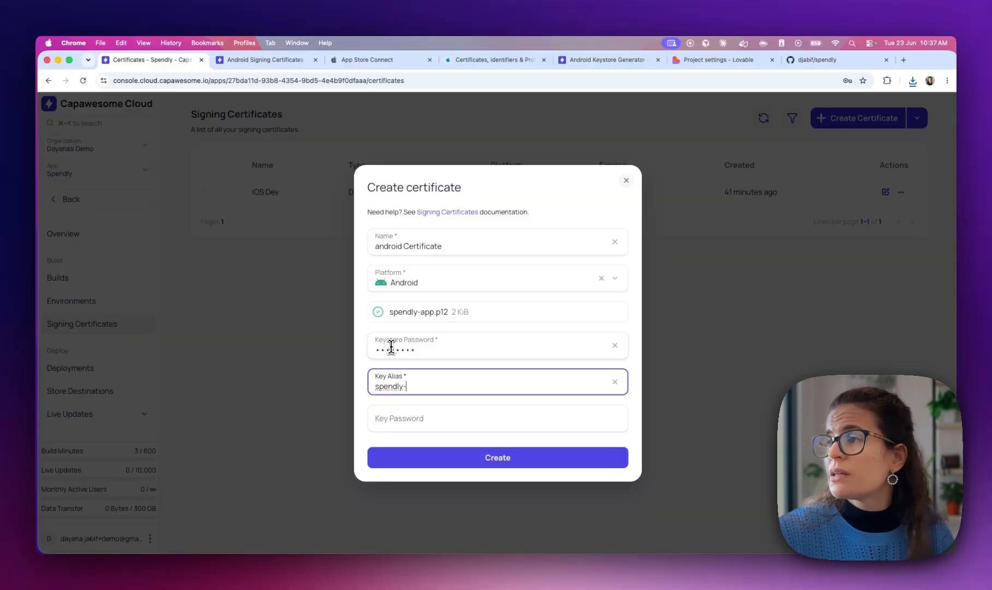
Confirm the alias against the generator, paste the key password, and create the certificate
{"action": "left_click", "coordinate": [590, 60]}
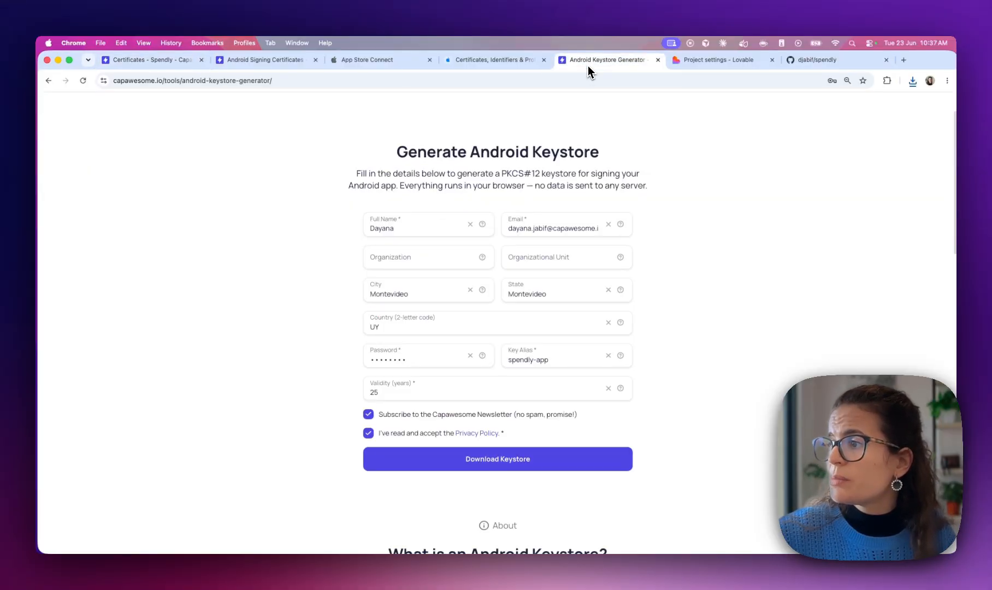
{"action": "left_click", "coordinate": [139, 61]}
{"action": "left_click", "coordinate": [411, 414]}
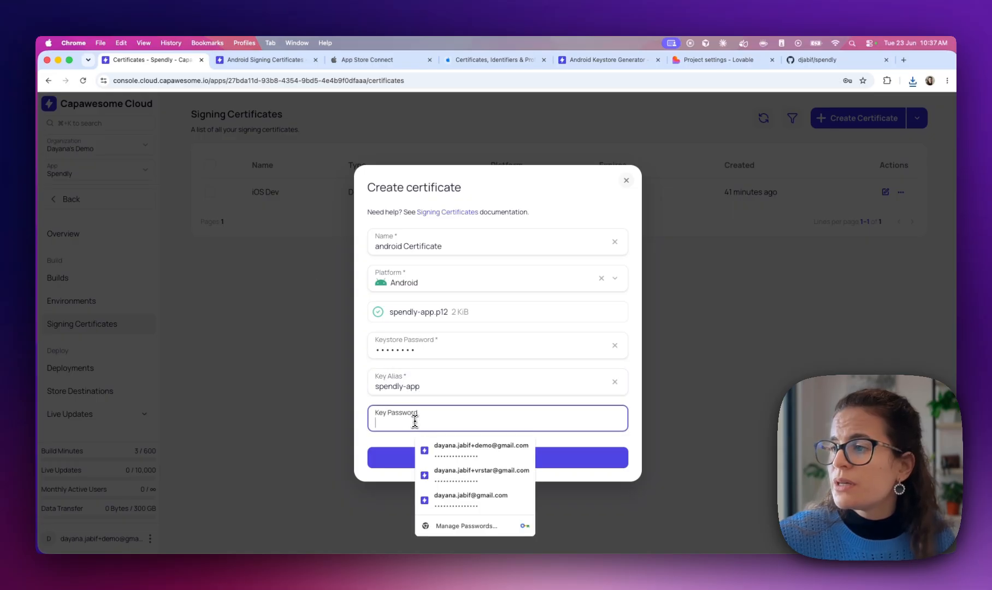
{"action": "left_click", "coordinate": [364, 414]}
{"action": "left_click", "coordinate": [375, 428]}
{"action": "key", "text": "super+v"}
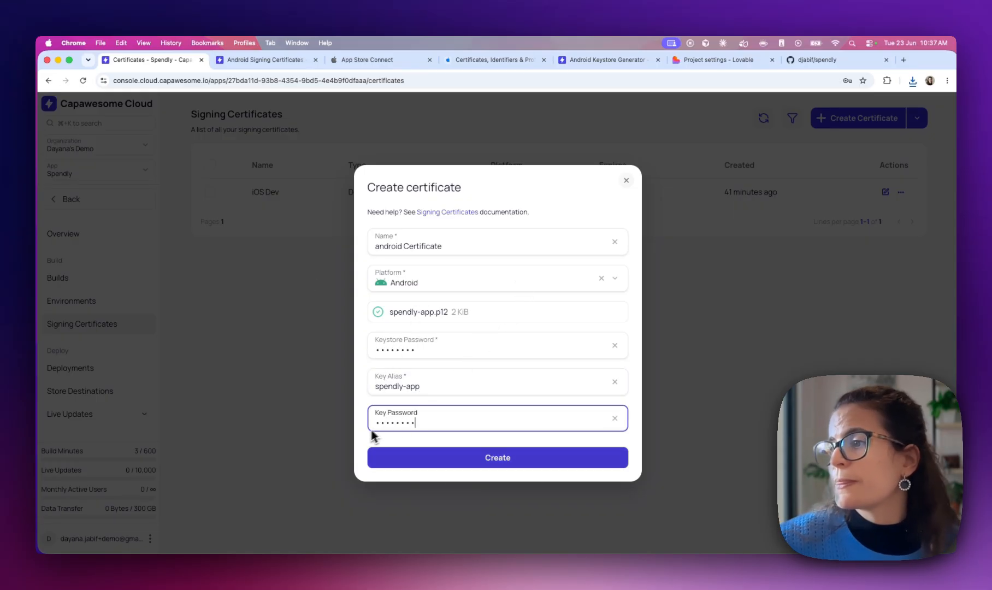
{"action": "left_click", "coordinate": [362, 435]}
{"action": "left_click", "coordinate": [446, 462]}
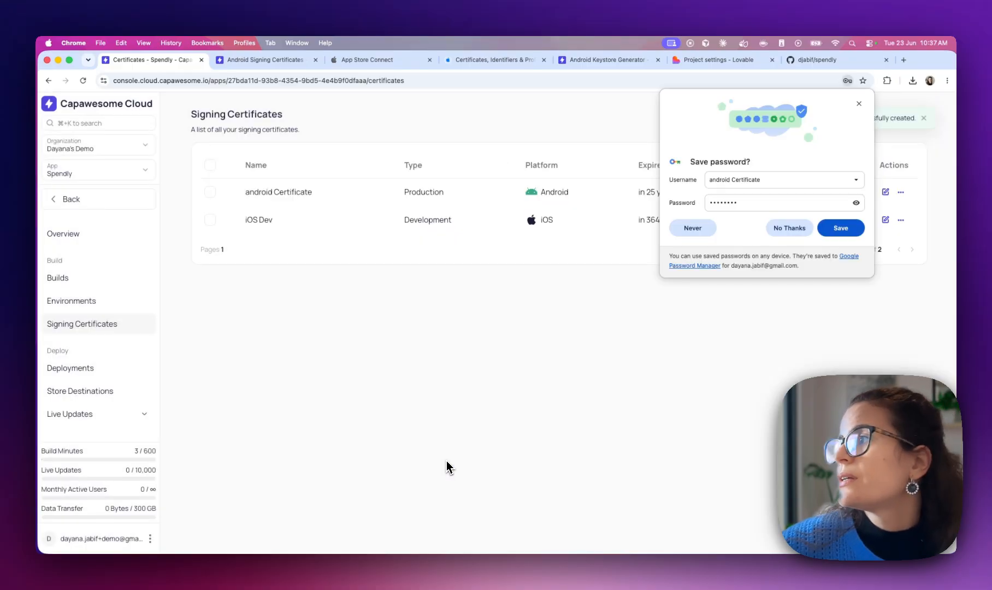
{"action": "left_click", "coordinate": [797, 228]}
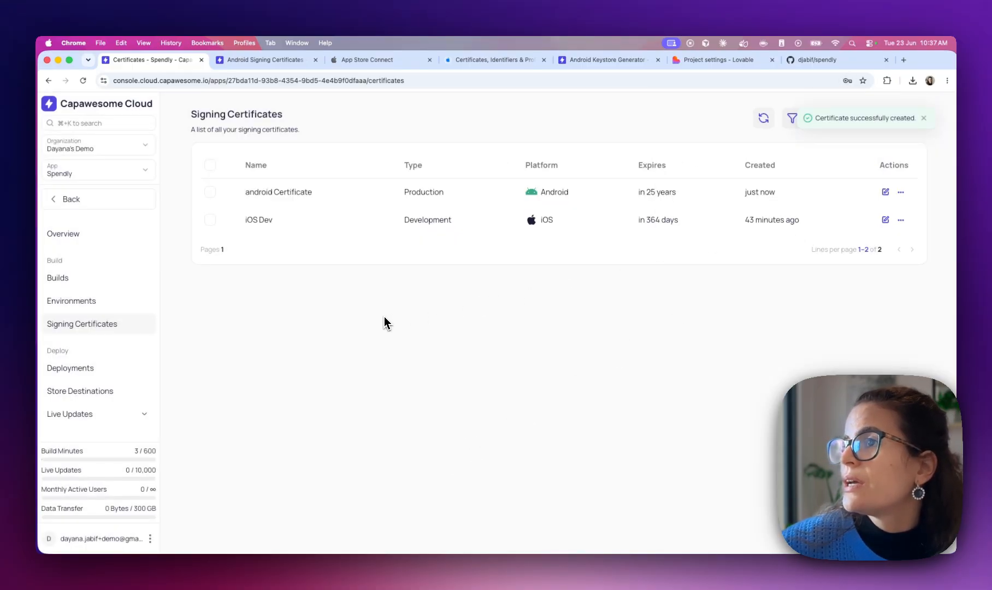
Set up a Git build with reference main, platform Android, and build type Debug
{"action": "left_click", "coordinate": [71, 279]}
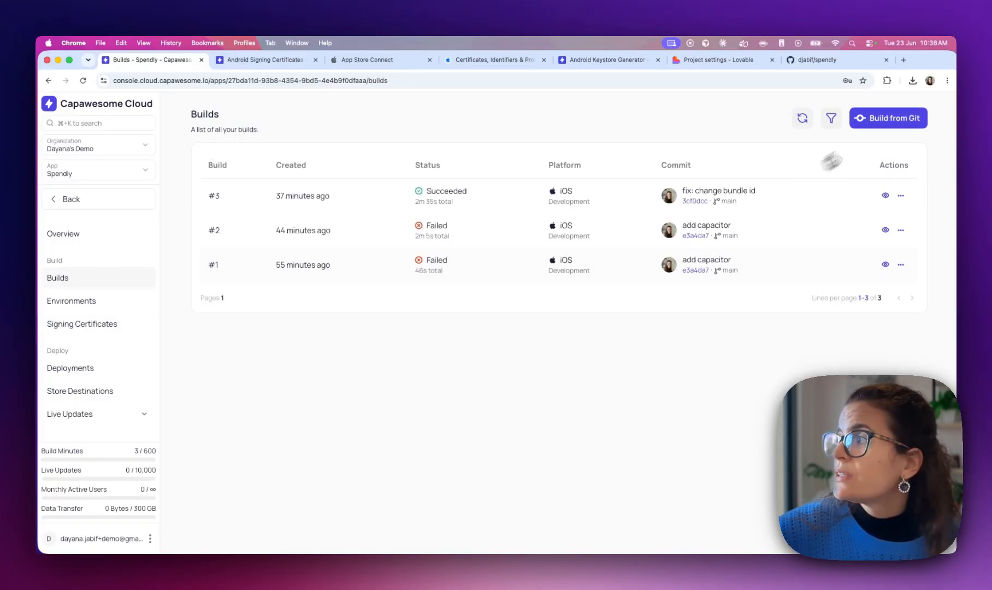
{"action": "left_click", "coordinate": [885, 119]}
{"action": "type", "text": "main"}
{"action": "left_click", "coordinate": [402, 343]}
{"action": "left_click", "coordinate": [399, 367]}
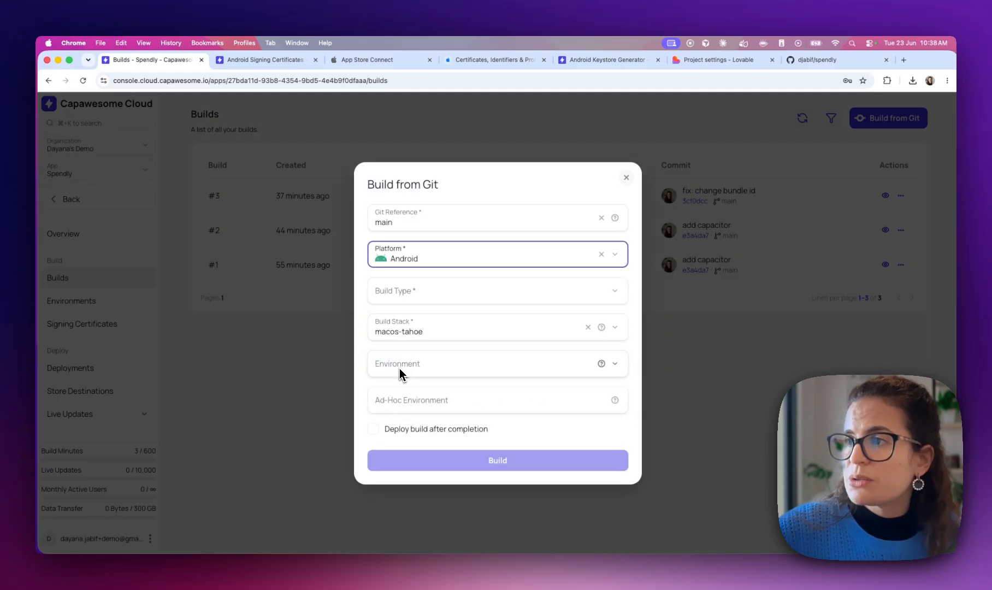
{"action": "left_click", "coordinate": [426, 288]}
{"action": "left_click", "coordinate": [403, 323]}
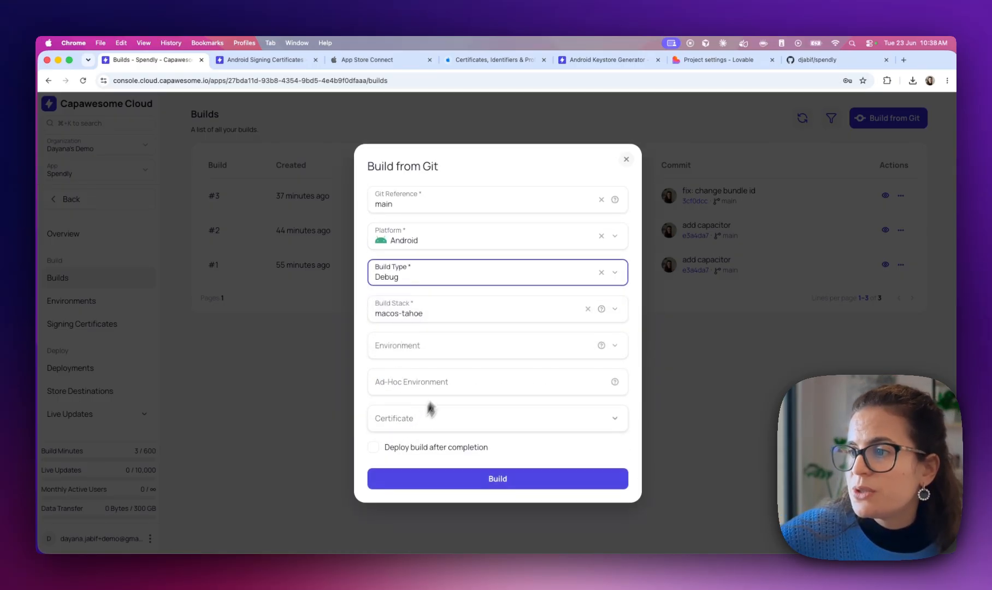
Briefly try Release with its certificate list, revert to Debug, and start the build
{"action": "left_click", "coordinate": [441, 272]}
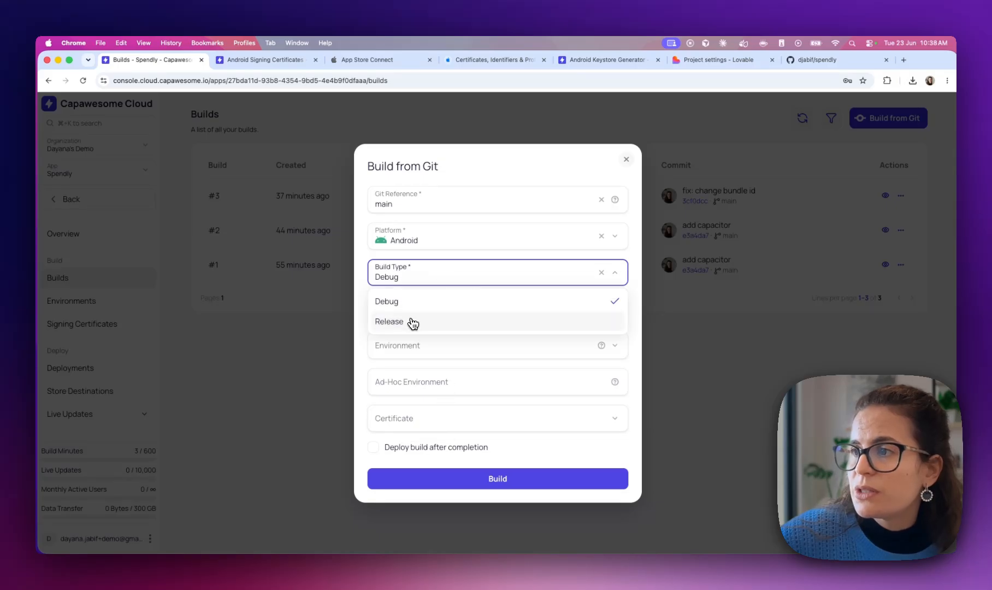
{"action": "left_click", "coordinate": [412, 323]}
{"action": "left_click", "coordinate": [403, 422]}
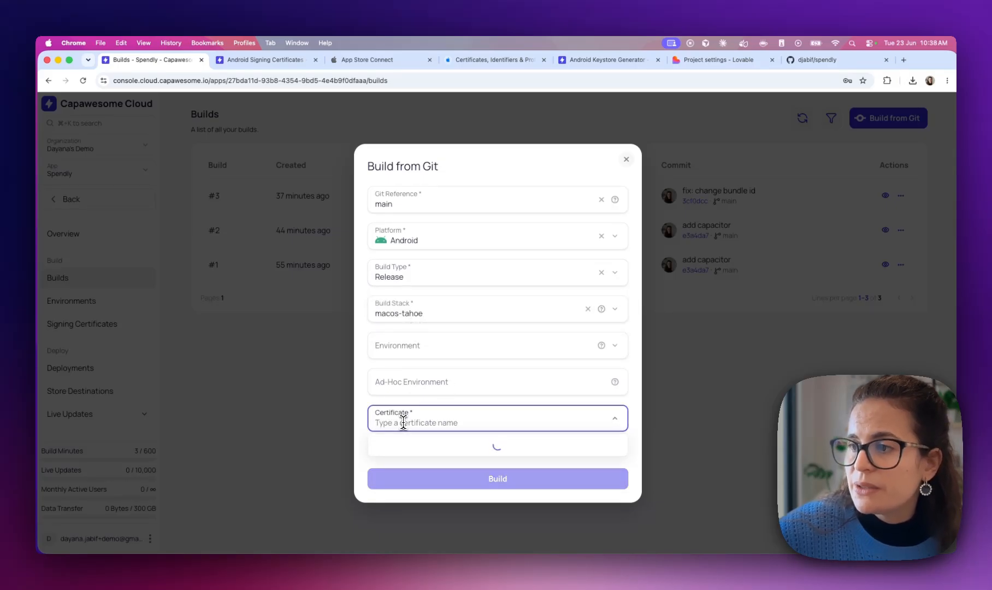
{"action": "left_click", "coordinate": [430, 277]}
{"action": "left_click", "coordinate": [399, 297]}
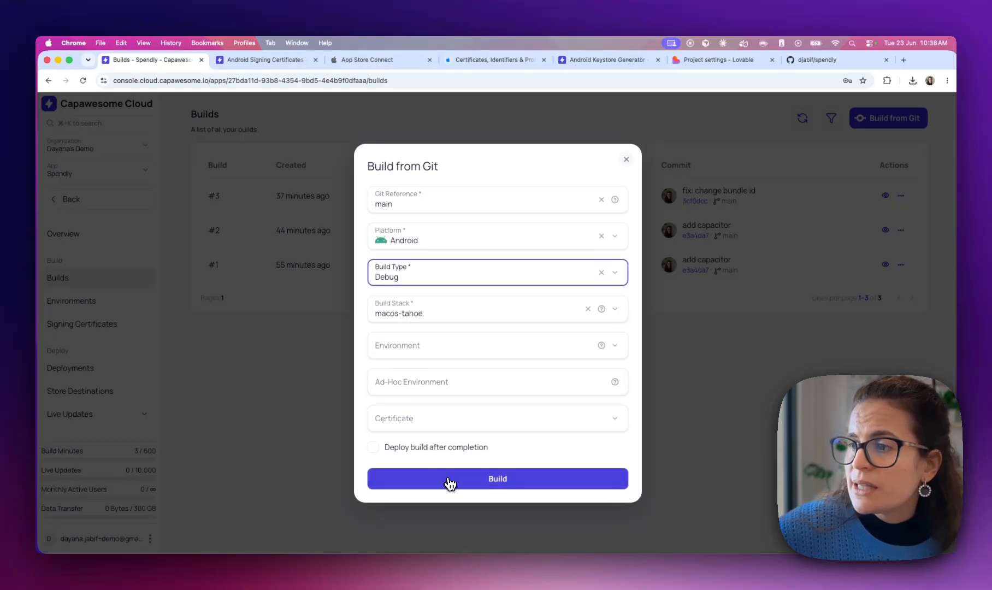
{"action": "left_click", "coordinate": [454, 480]}
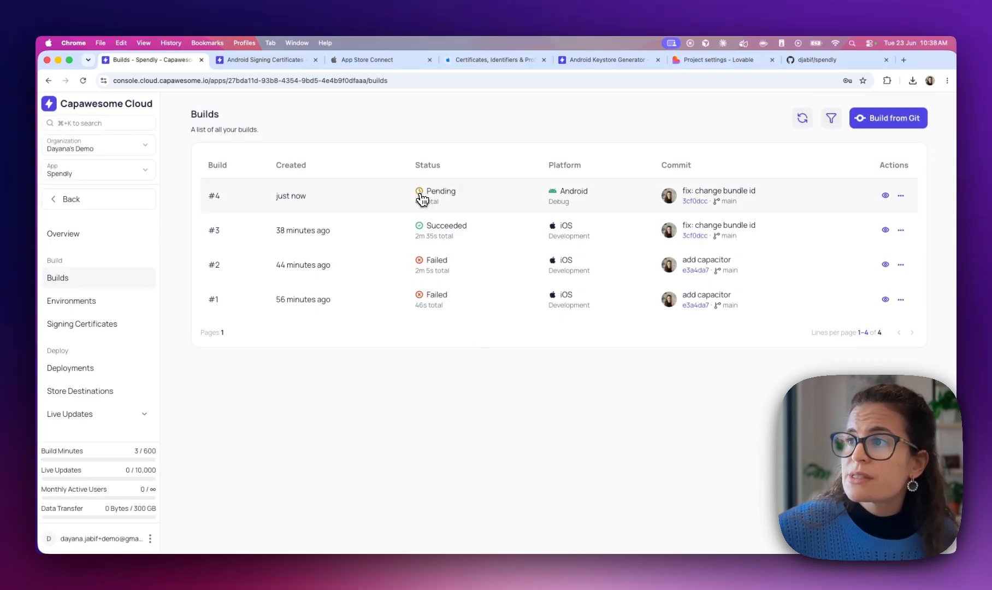
Watch build #4's logs until it succeeds with app-debug.apk and app-debug.aab ready
{"action": "left_click", "coordinate": [447, 200]}
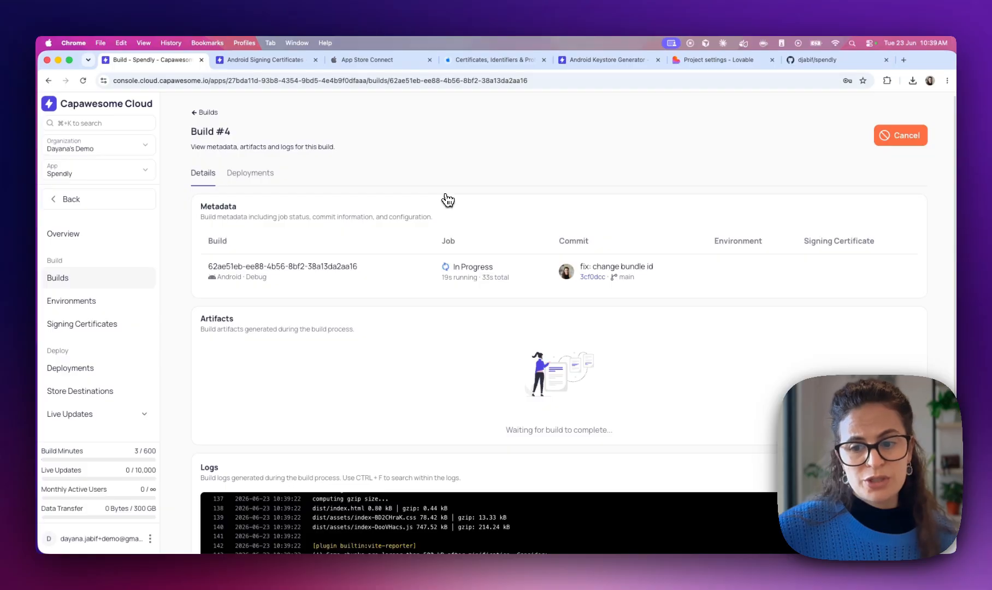
{"action": "scroll", "coordinate": [423, 384], "scroll_direction": "down", "scroll_amount": 5}
{"action": "scroll", "coordinate": [423, 384], "scroll_direction": "up", "scroll_amount": 10}
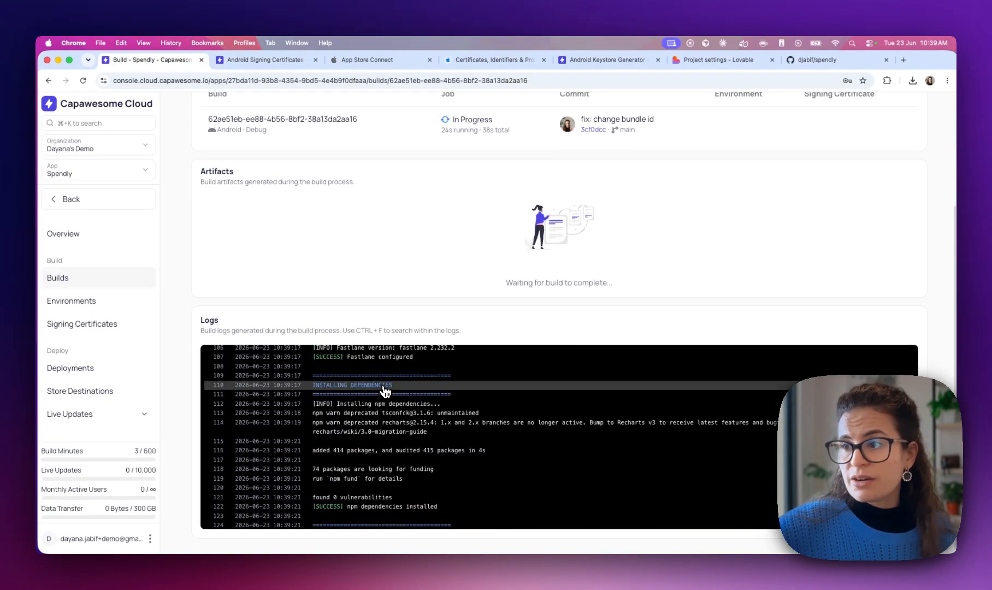
{"action": "scroll", "coordinate": [385, 389], "scroll_direction": "down", "scroll_amount": 10}
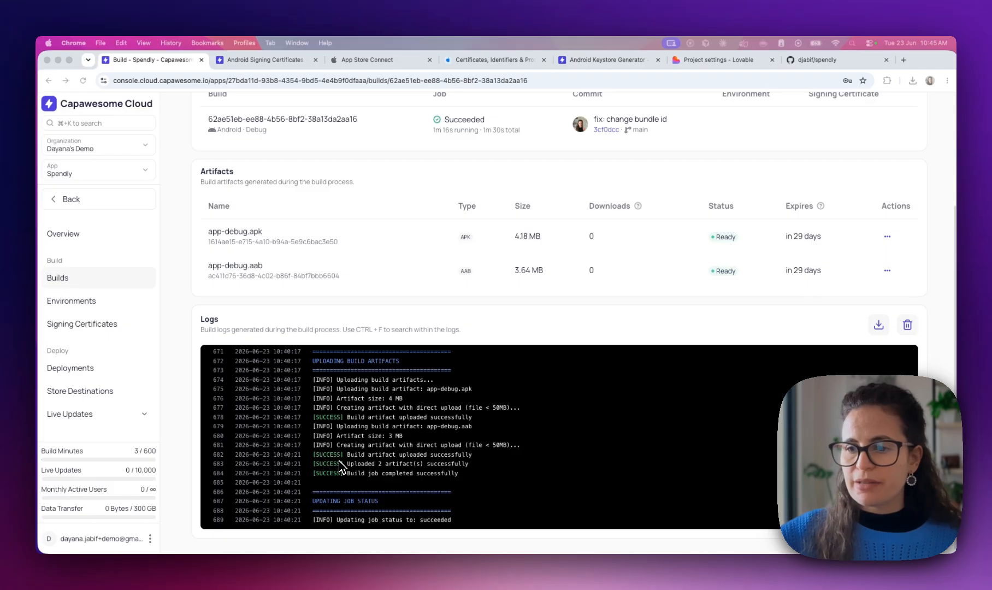
{"action": "scroll", "coordinate": [356, 377], "scroll_direction": "up", "scroll_amount": 5}
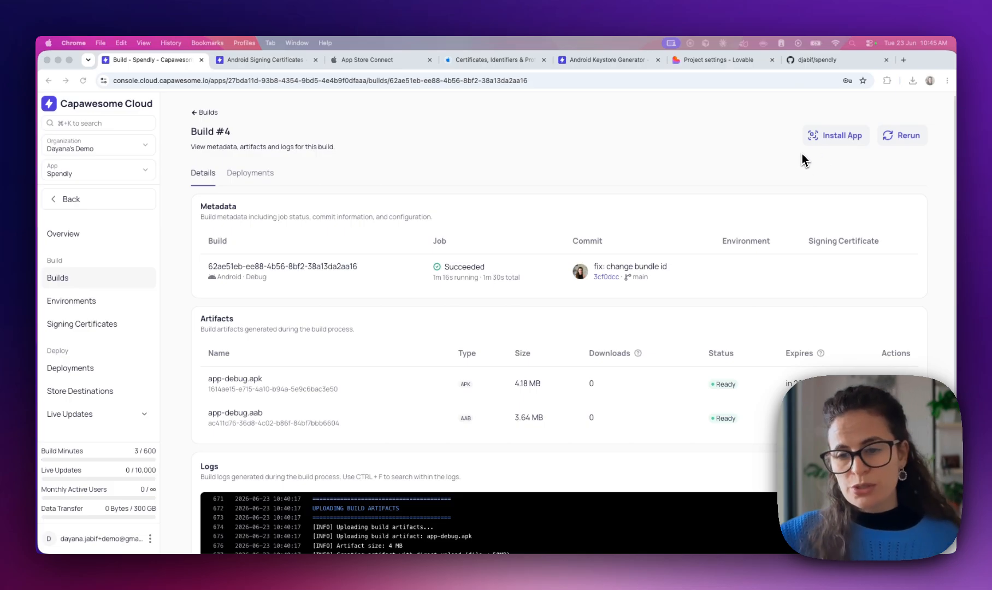
{"action": "left_click", "coordinate": [825, 136]}
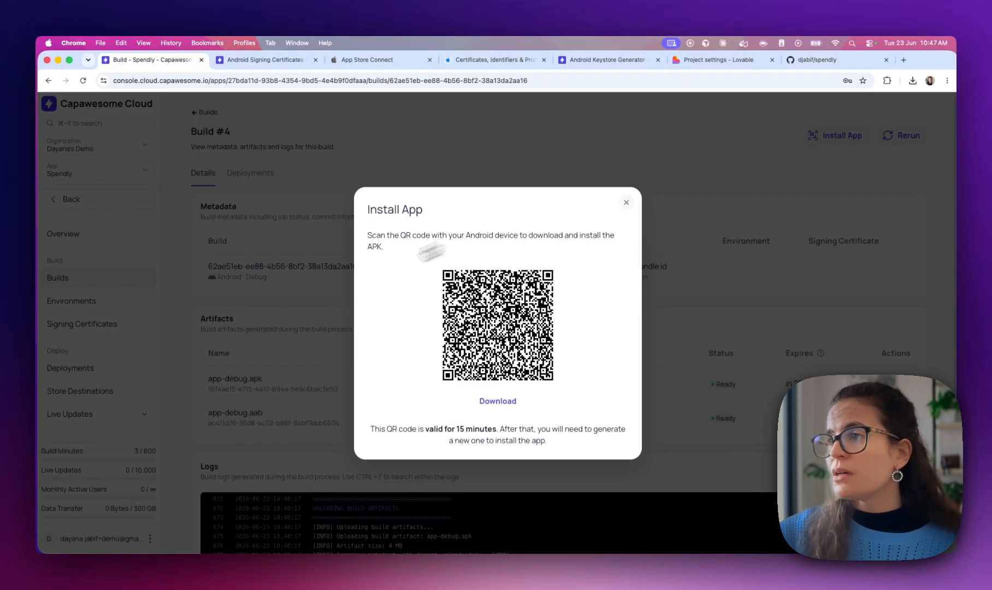
{"action": "left_click", "coordinate": [626, 202]}
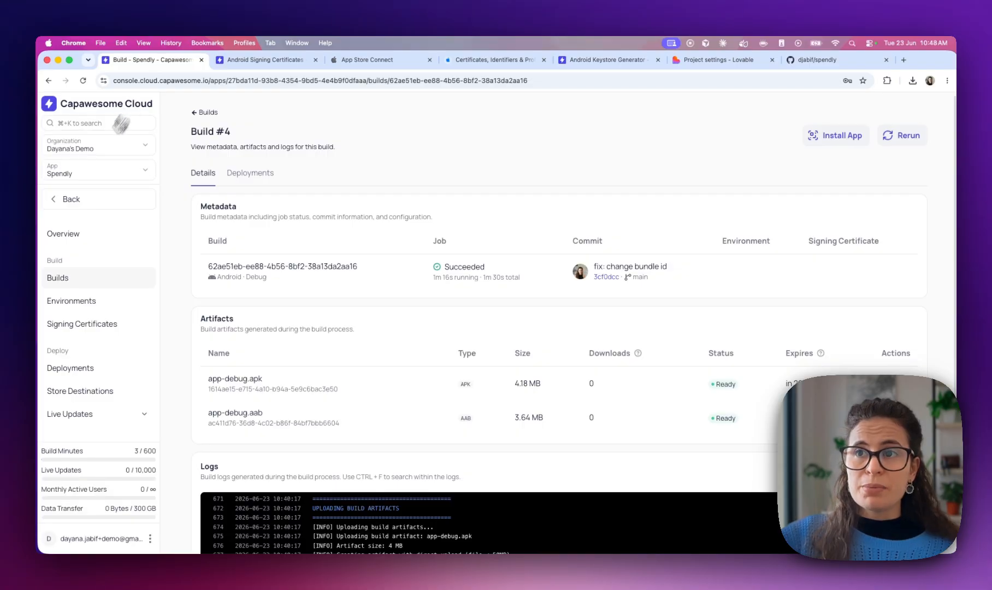
Copy the Spendly app ID and go through Spendly's Builds to its empty Store Destinations list
{"action": "left_click", "coordinate": [58, 198]}
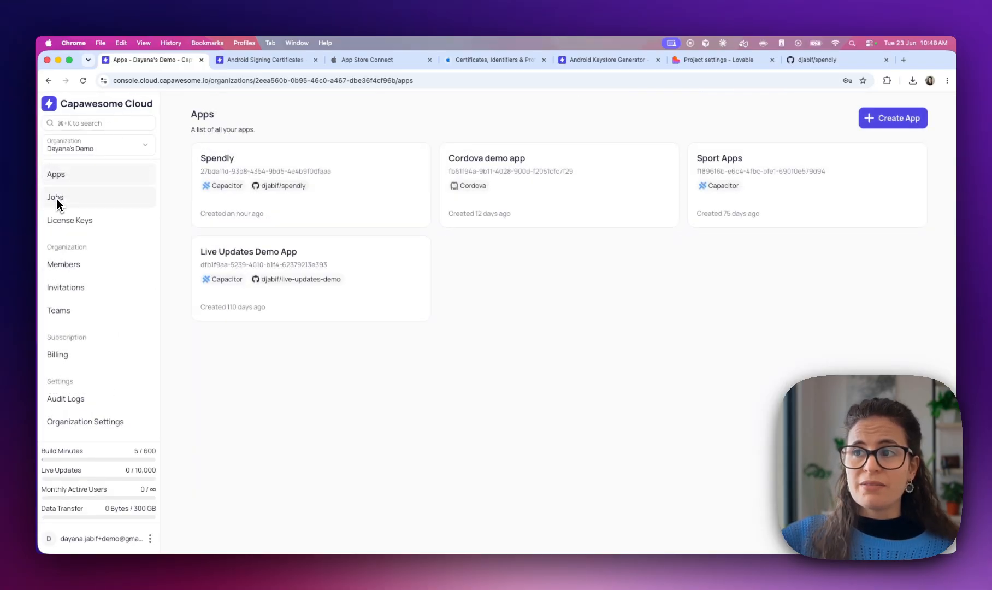
{"action": "left_click", "coordinate": [265, 171]}
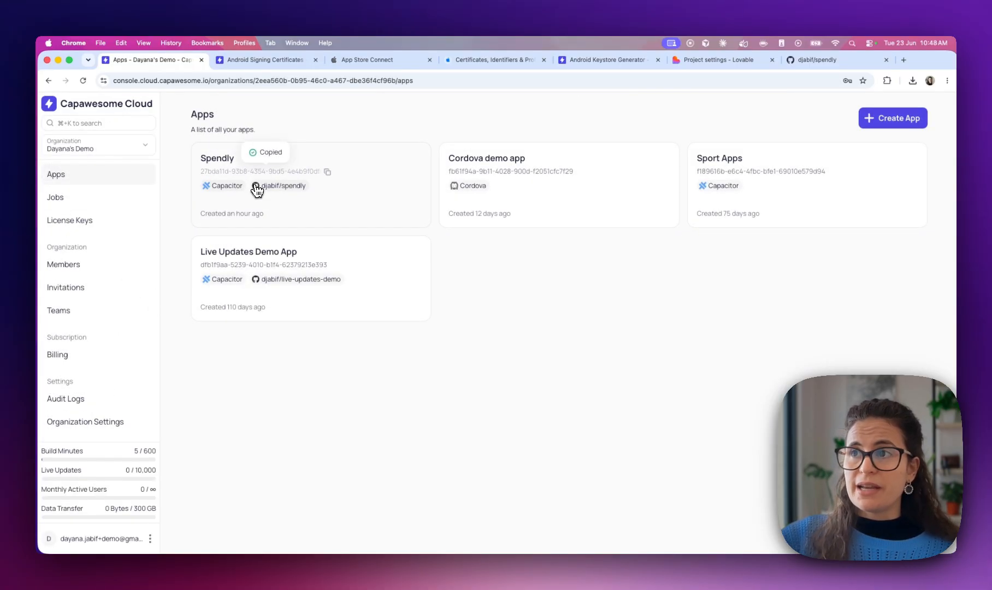
{"action": "left_click", "coordinate": [257, 189]}
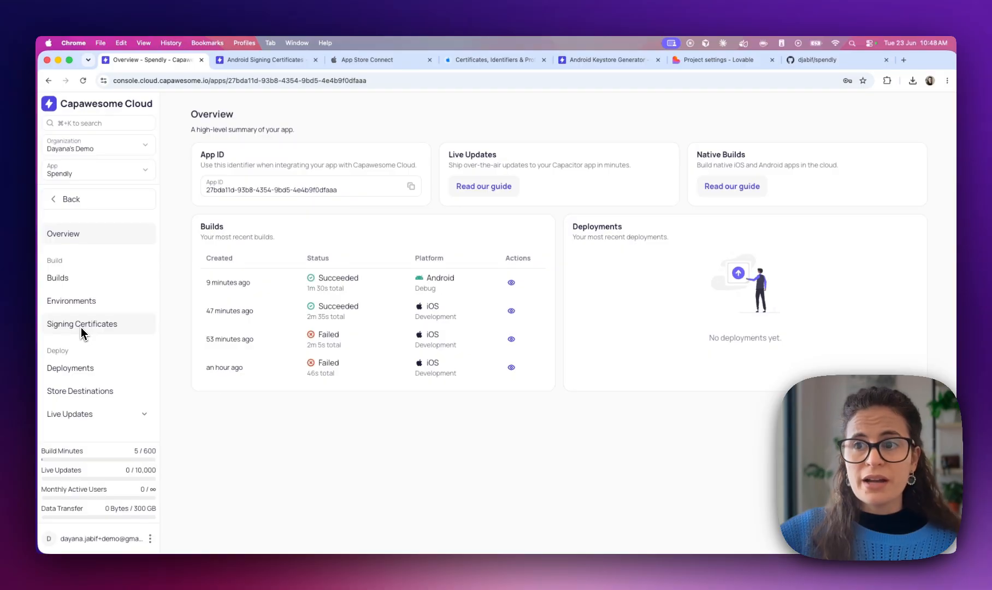
{"action": "left_click", "coordinate": [82, 278]}
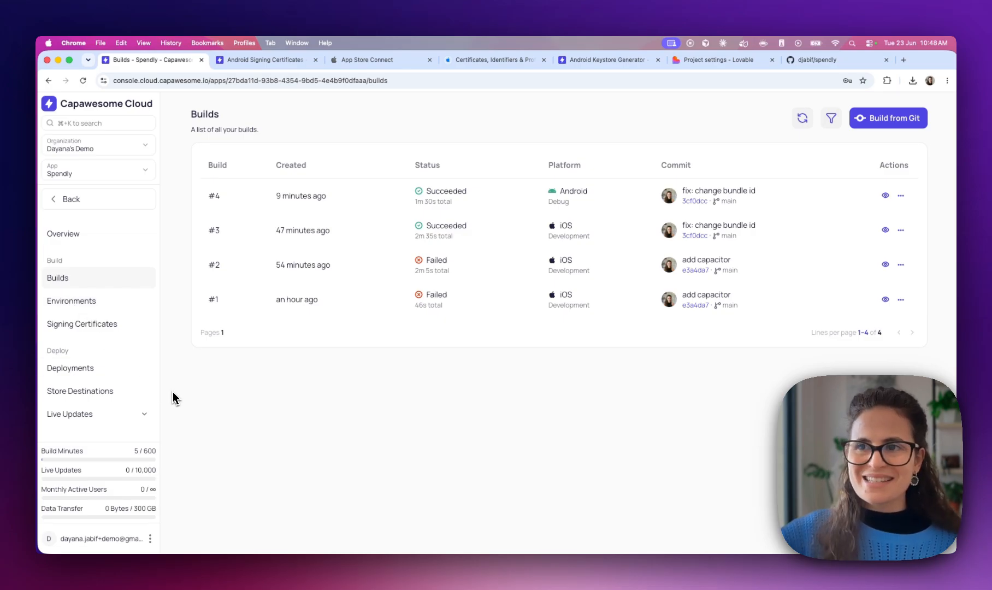
{"action": "left_click", "coordinate": [69, 397]}
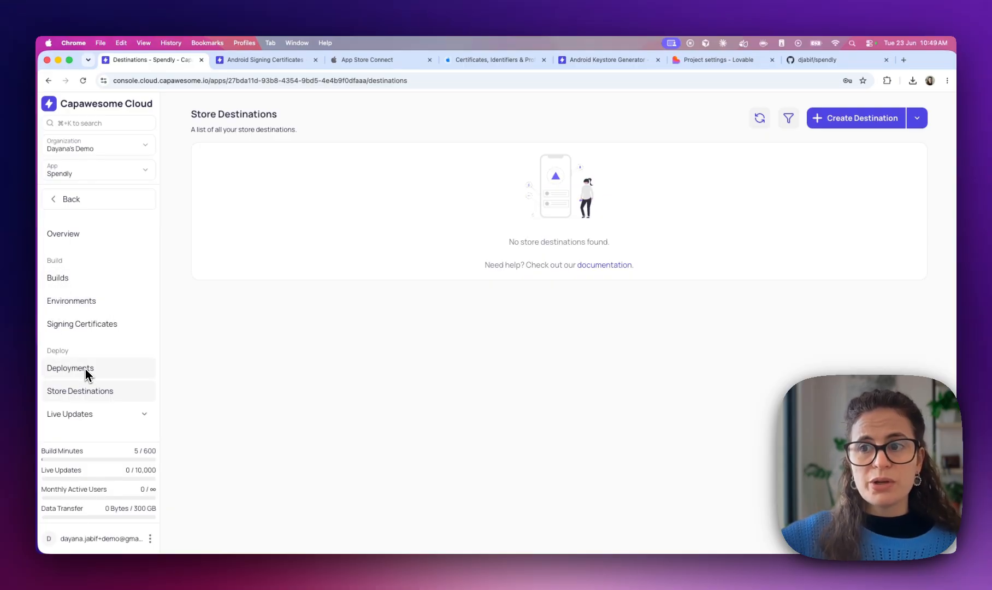
Start a new store destination with Android kept as the platform
{"action": "scroll", "coordinate": [109, 391], "scroll_direction": "down", "scroll_amount": 1}
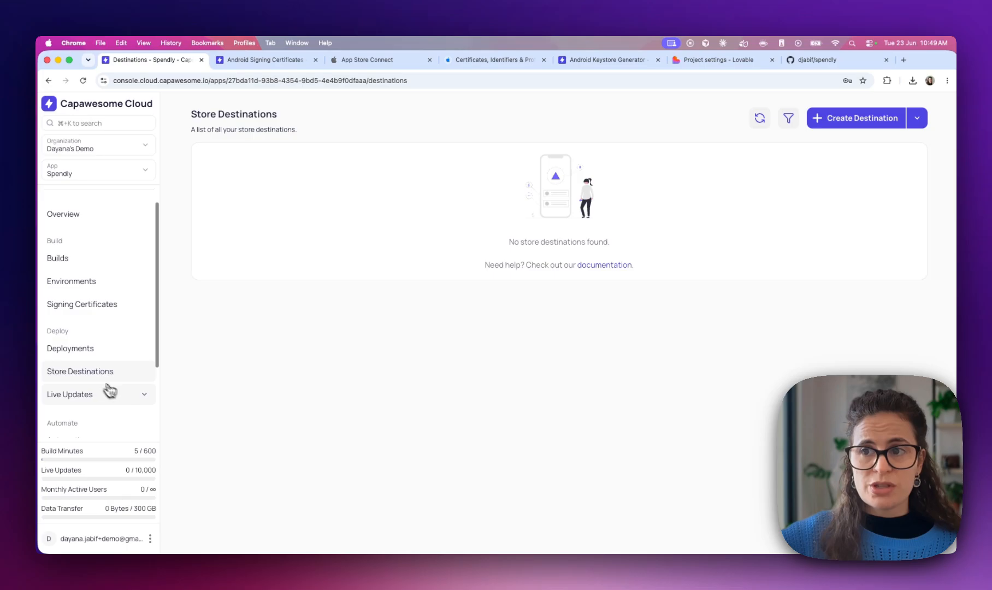
{"action": "left_click", "coordinate": [836, 119]}
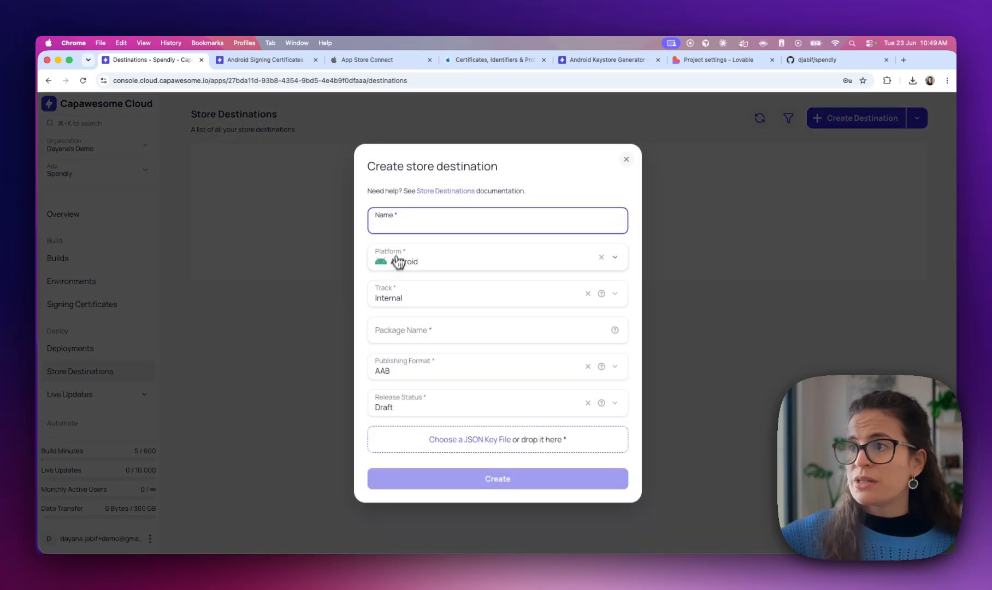
{"action": "left_click", "coordinate": [411, 266]}
{"action": "left_click", "coordinate": [406, 235]}
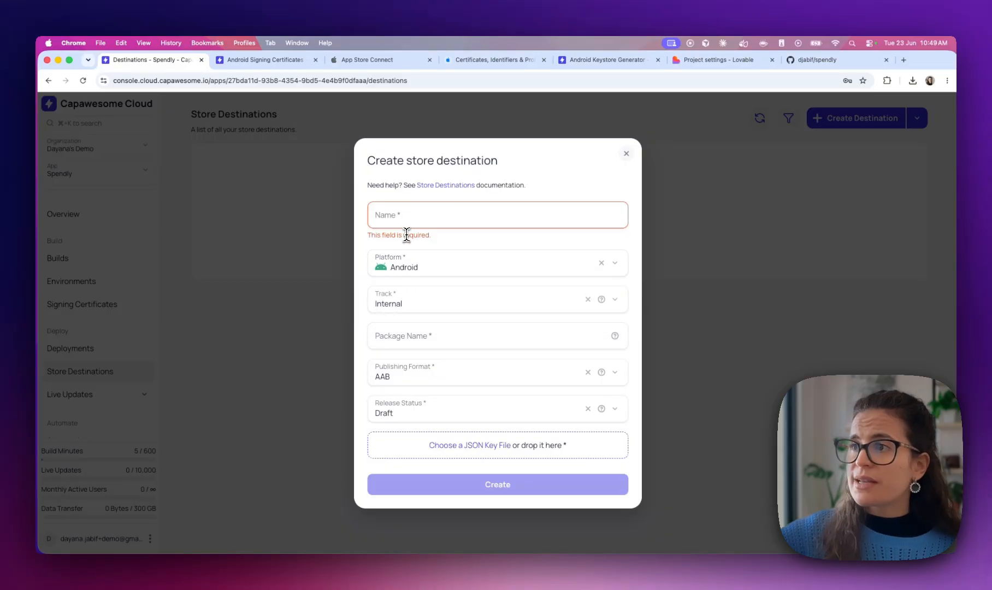
{"action": "left_click", "coordinate": [396, 221]}
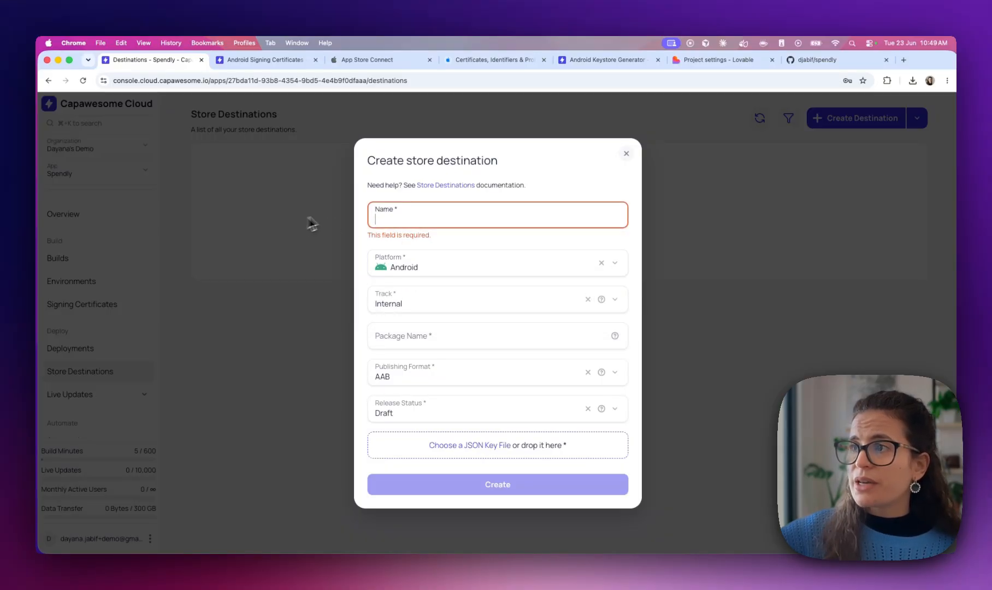
Open the Store Destinations docs in a new tab and read the Google Play Store guide
{"action": "right_click", "coordinate": [447, 186]}
{"action": "left_click", "coordinate": [457, 187]}
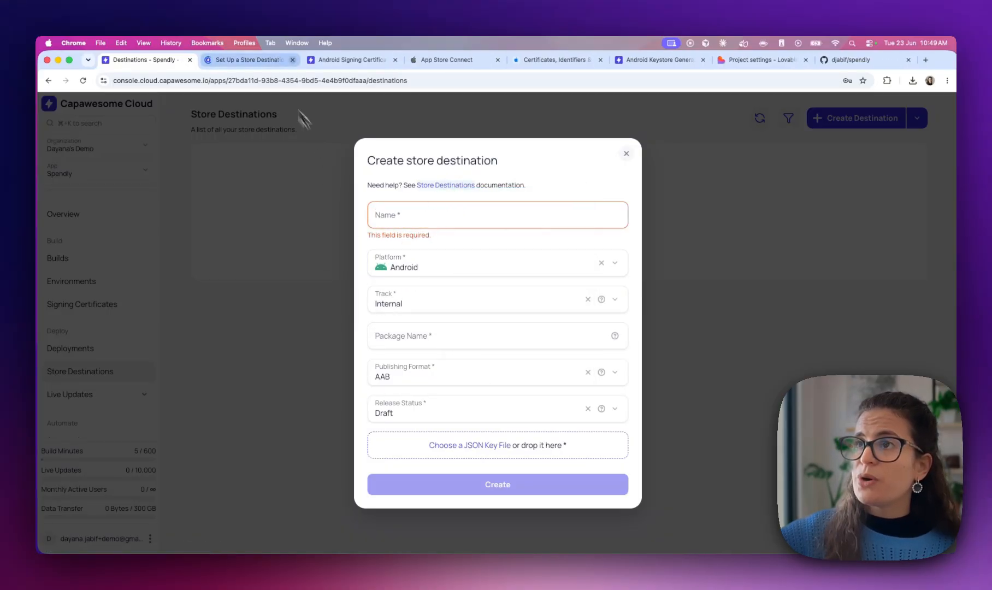
{"action": "left_click", "coordinate": [245, 62]}
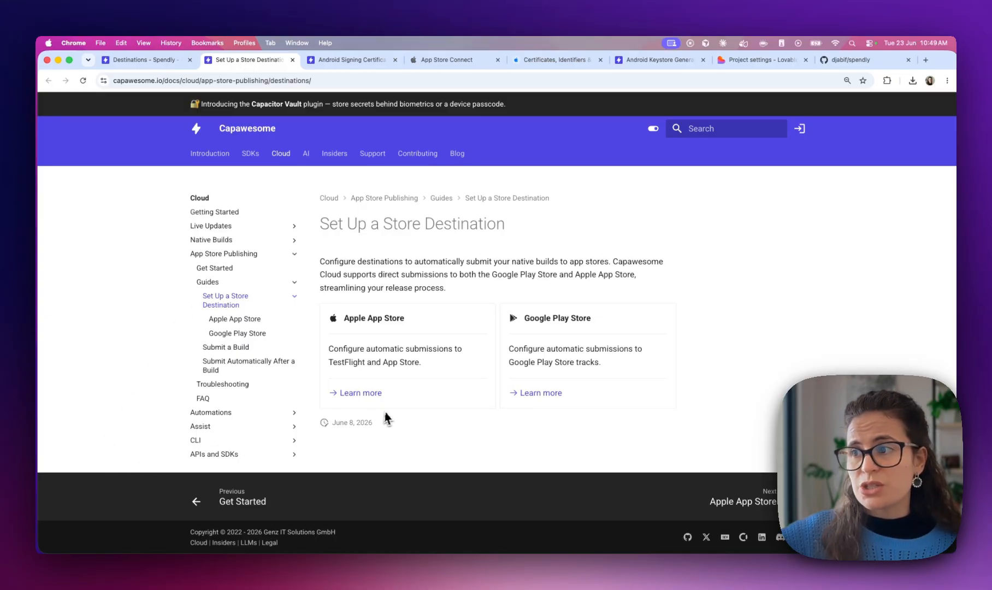
{"action": "left_click", "coordinate": [544, 392]}
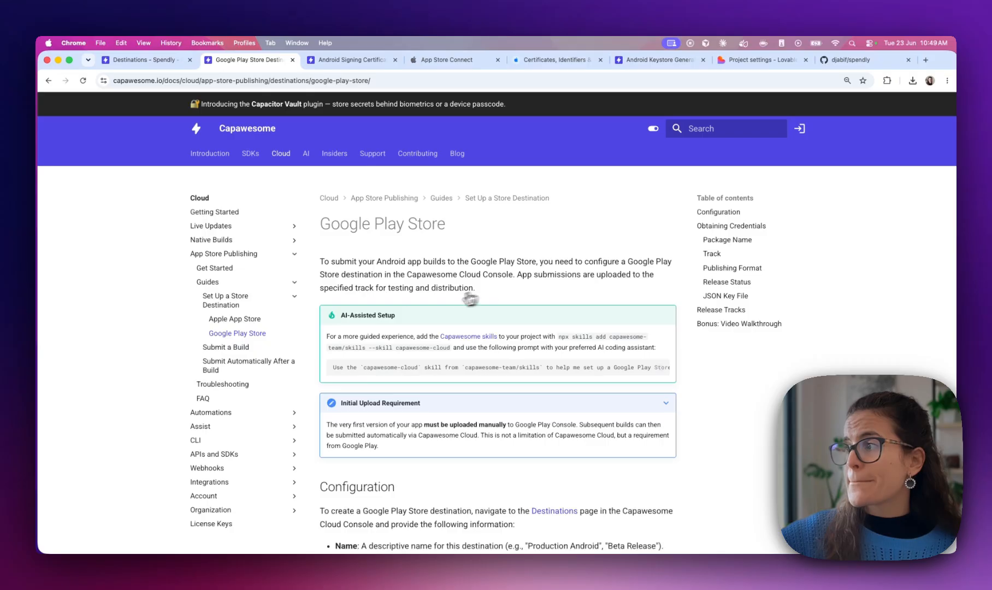
{"action": "scroll", "coordinate": [440, 306], "scroll_direction": "down", "scroll_amount": 1}
{"action": "scroll", "coordinate": [441, 306], "scroll_direction": "down", "scroll_amount": 3}
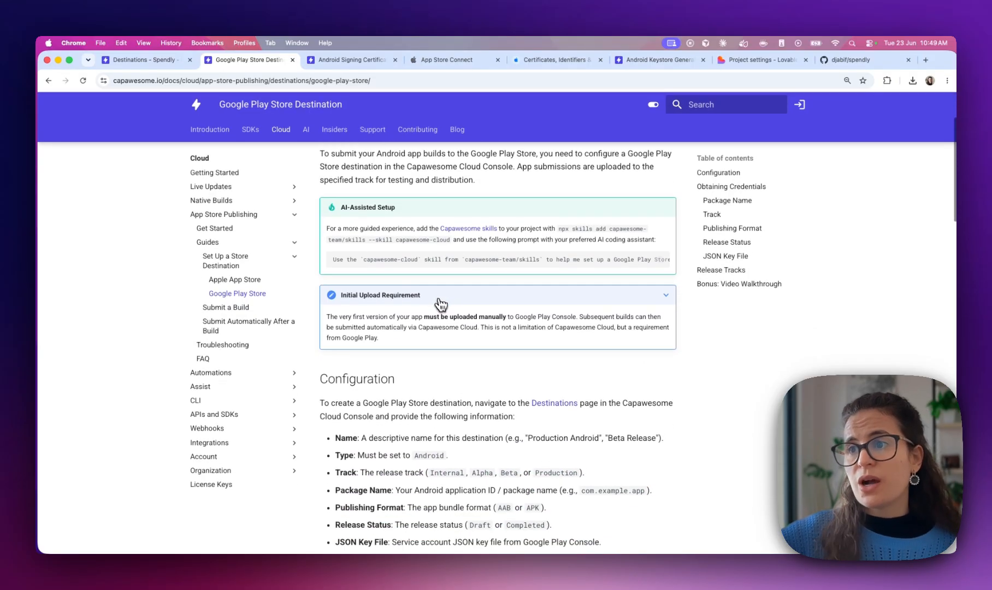
{"action": "scroll", "coordinate": [372, 432], "scroll_direction": "down", "scroll_amount": 6}
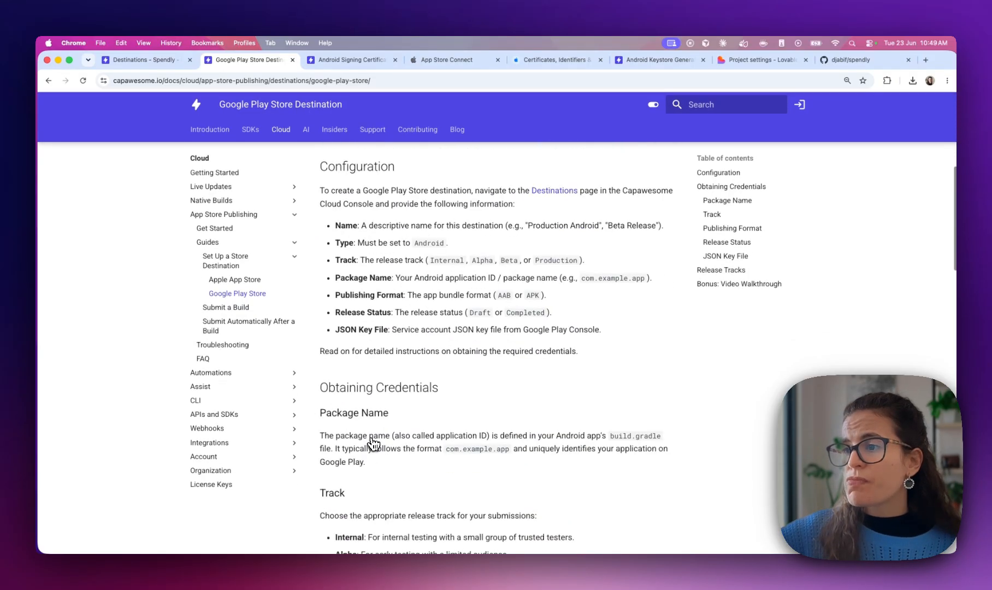
{"action": "left_click", "coordinate": [356, 62]}
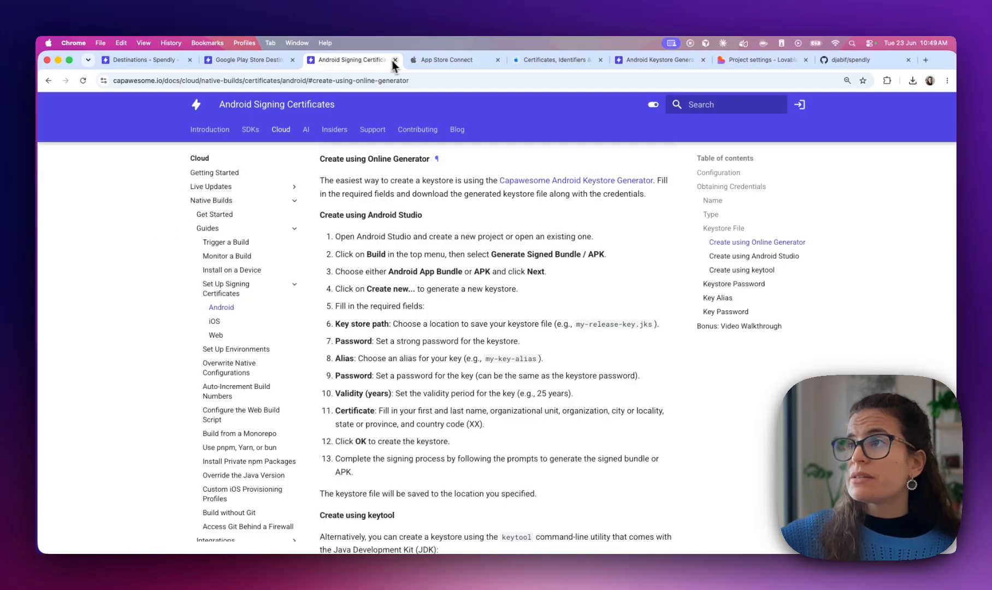
{"action": "left_click", "coordinate": [396, 60]}
{"action": "left_click", "coordinate": [137, 61]}
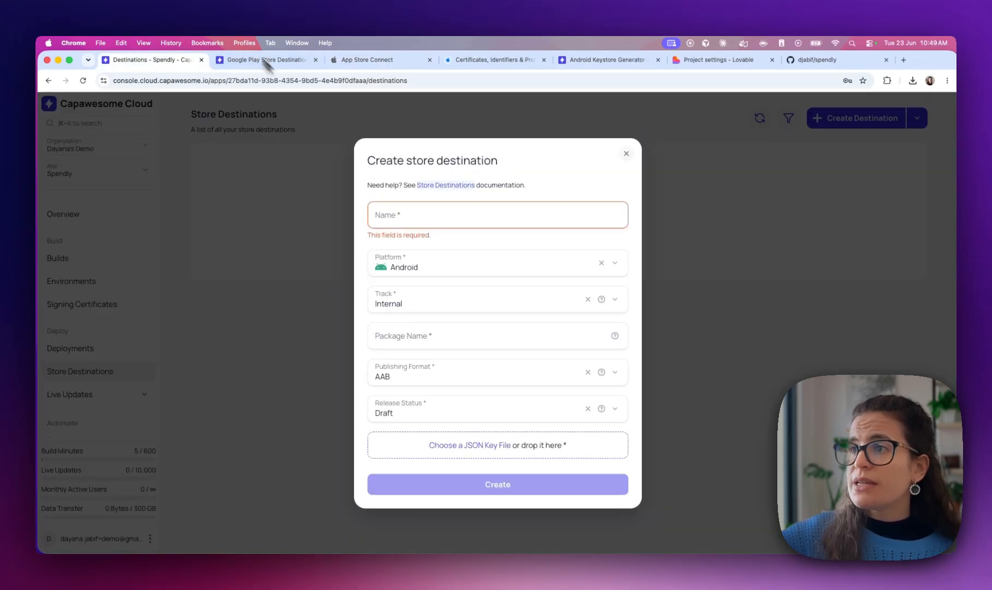
Begin naming the destination 'Int', check the guide's Track section, and keep the Internal track
{"action": "left_click", "coordinate": [415, 218]}
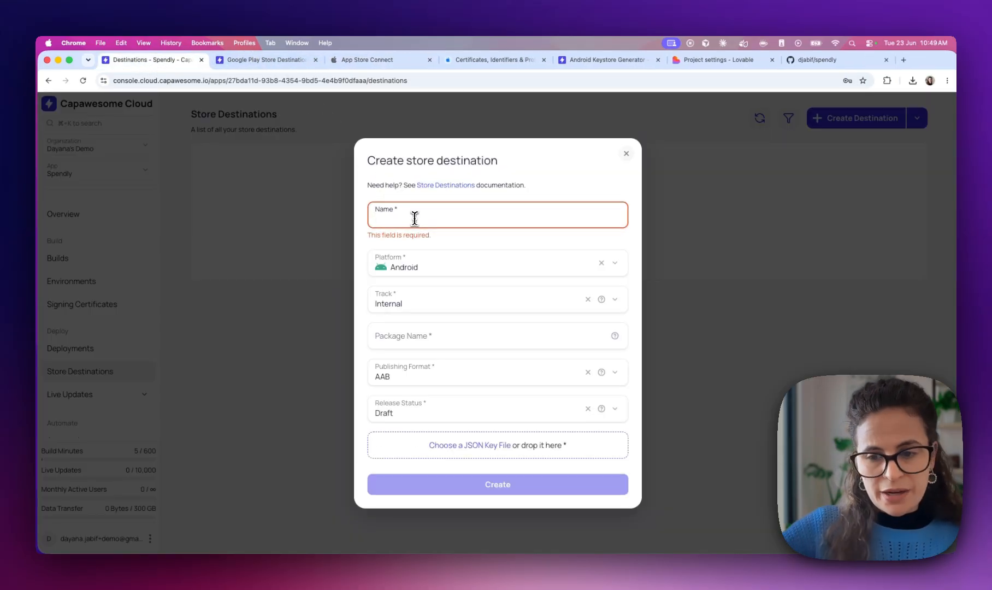
{"action": "type", "text": "Internal testing"}
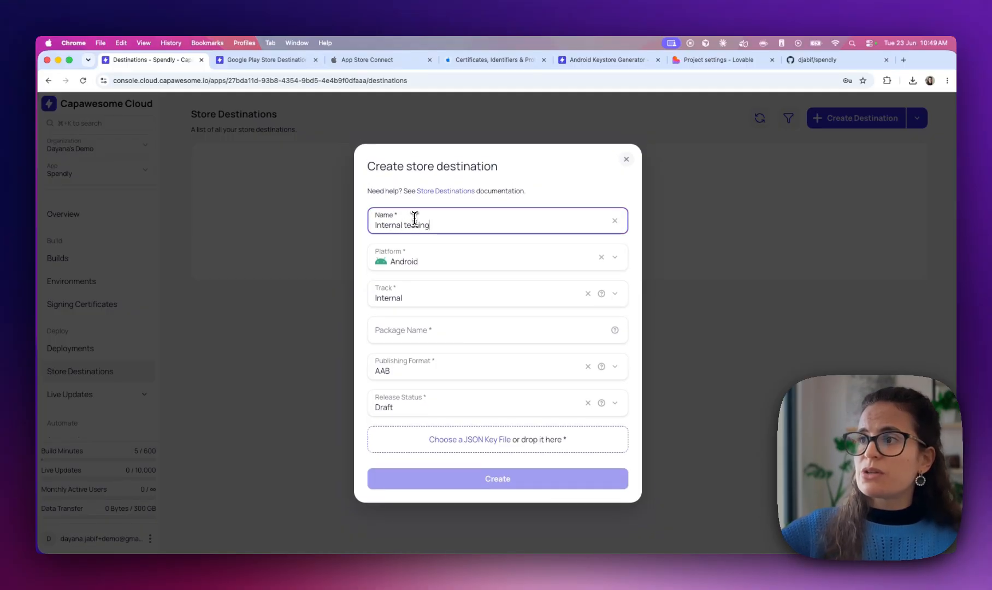
{"action": "left_click", "coordinate": [239, 59]}
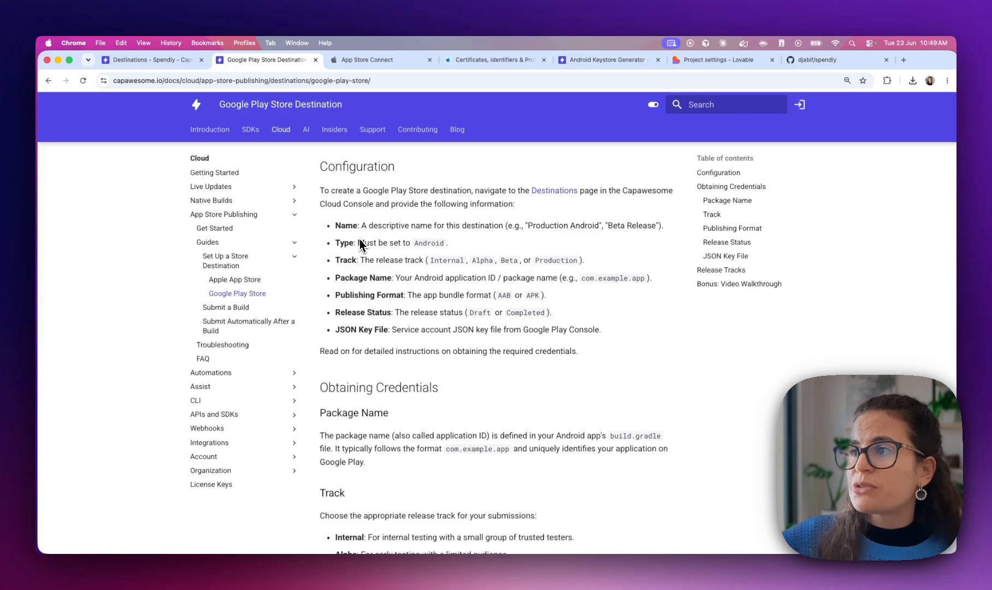
{"action": "left_click_drag", "start_coordinate": [339, 260], "coordinate": [371, 260]}
{"action": "left_click_drag", "start_coordinate": [431, 261], "coordinate": [465, 260]}
{"action": "left_click", "coordinate": [488, 259]}
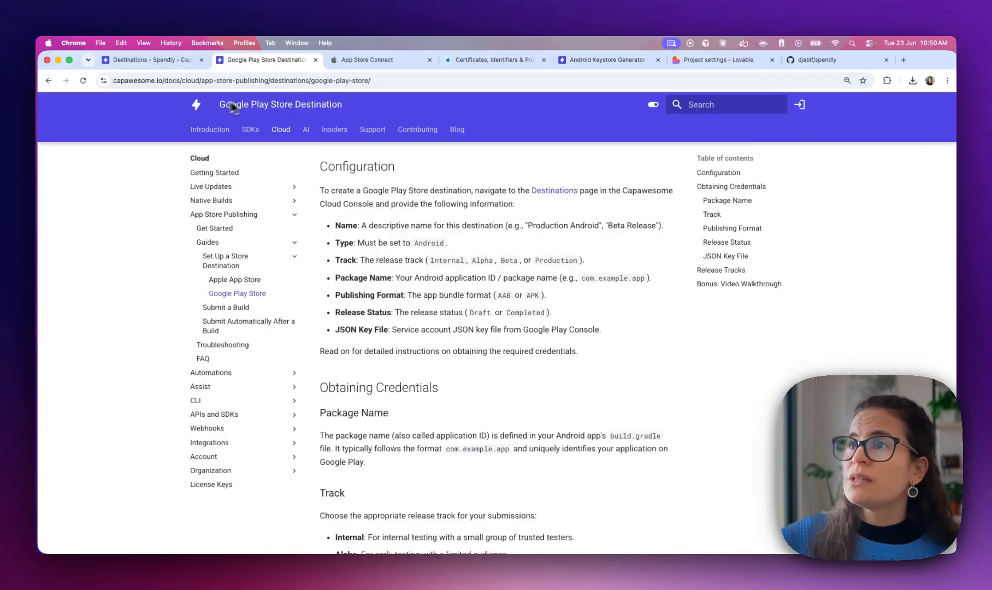
{"action": "left_click", "coordinate": [135, 62]}
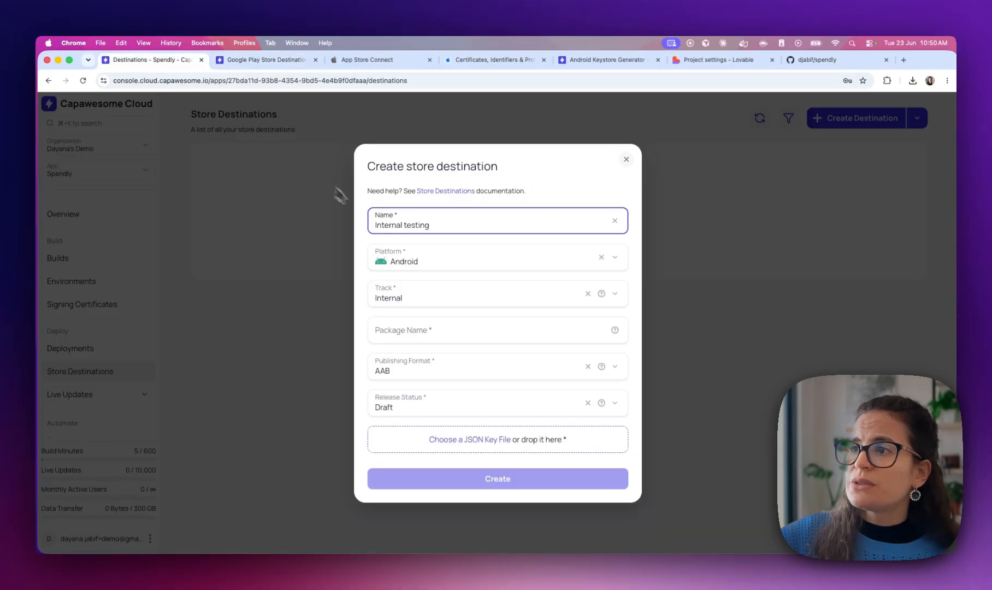
{"action": "left_click", "coordinate": [393, 301]}
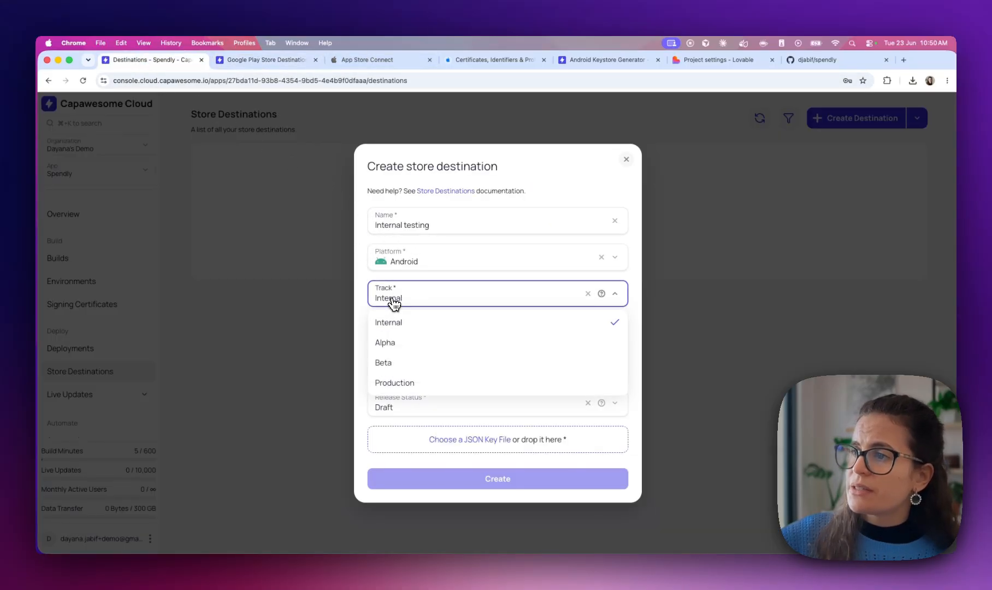
{"action": "left_click", "coordinate": [405, 298]}
Set Package Name to com.capawesome.spendly, copied from appId in capacitor.config.ts
{"action": "left_click", "coordinate": [405, 333]}
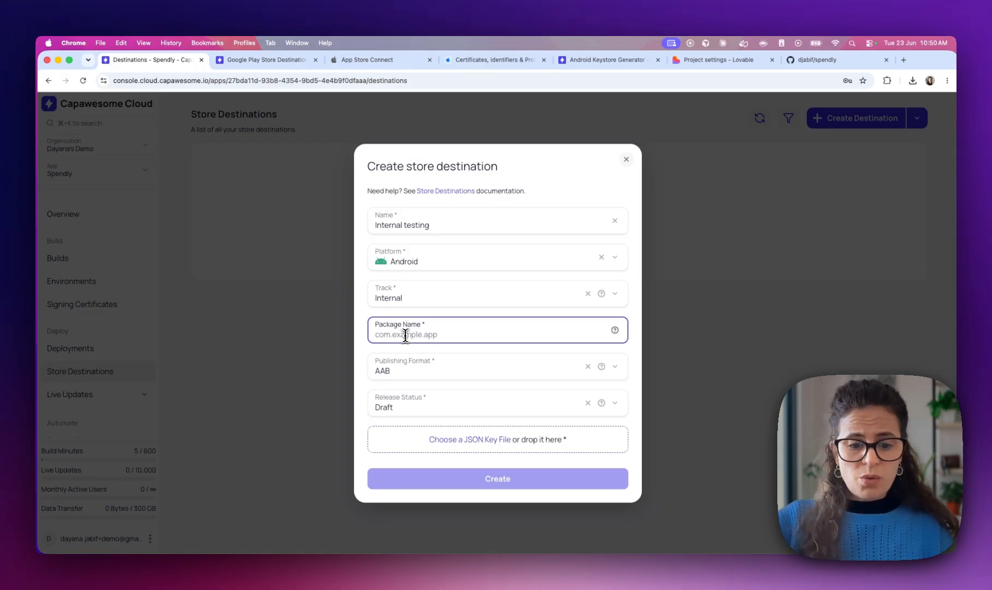
{"action": "type", "text": "com"}
{"action": "key", "text": "ctrl+Right"}
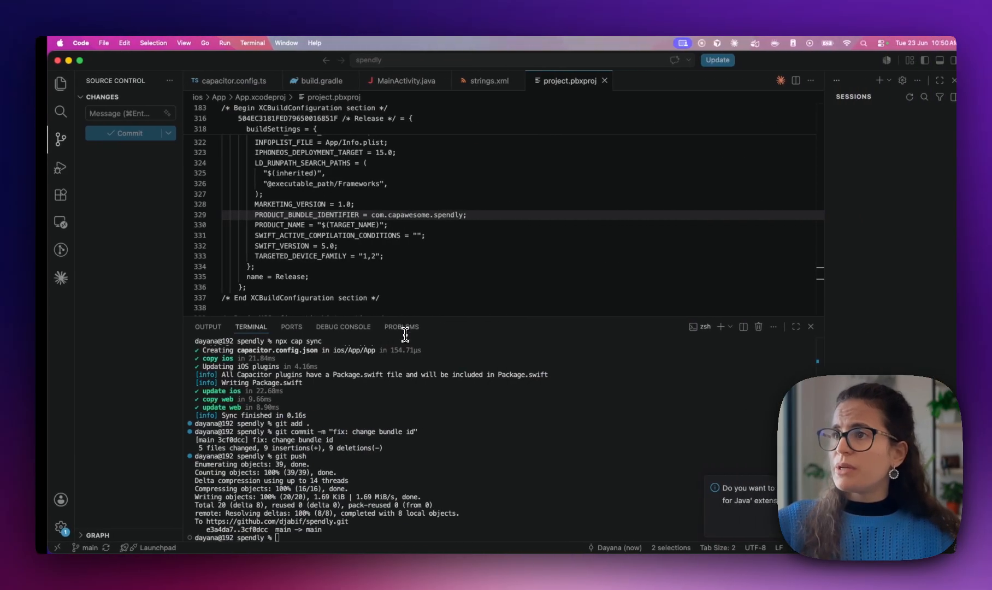
{"action": "left_click", "coordinate": [214, 86]}
{"action": "left_click_drag", "start_coordinate": [253, 139], "coordinate": [332, 140]}
{"action": "key", "text": "super+c"}
{"action": "key", "text": "ctrl+Left"}
{"action": "left_click", "coordinate": [407, 342]}
{"action": "key", "text": "super+a"}
{"action": "key", "text": "BackSpace"}
{"action": "key", "text": "super+v"}
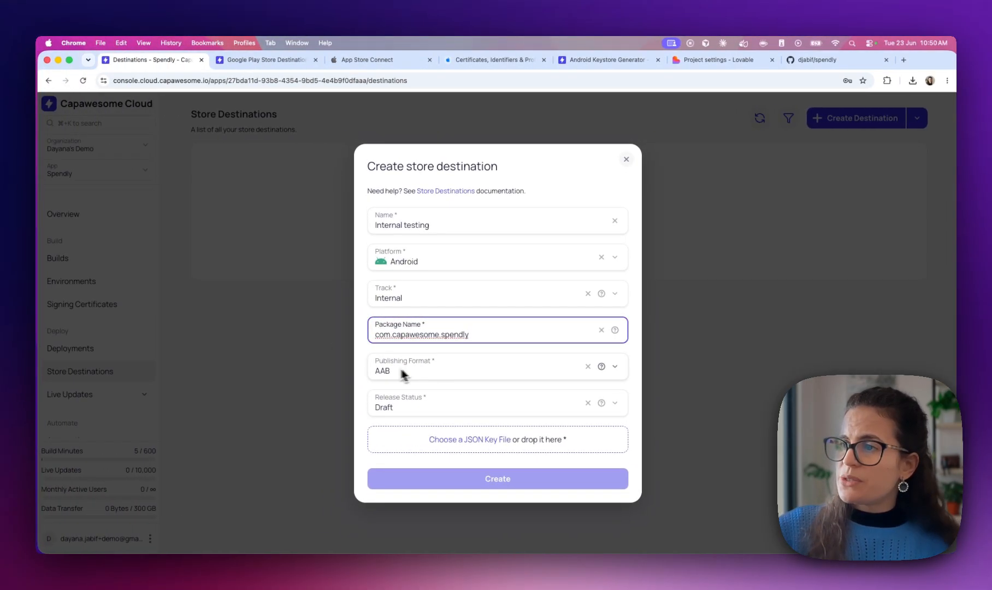
Keep Draft as the release status
{"action": "left_click", "coordinate": [393, 408]}
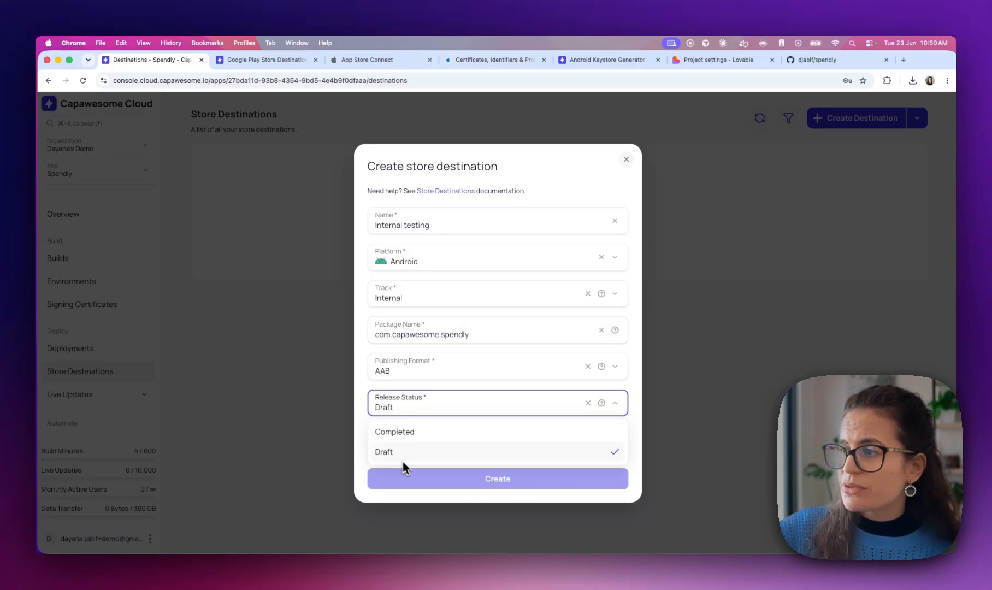
{"action": "mouse_move", "coordinate": [603, 405]}
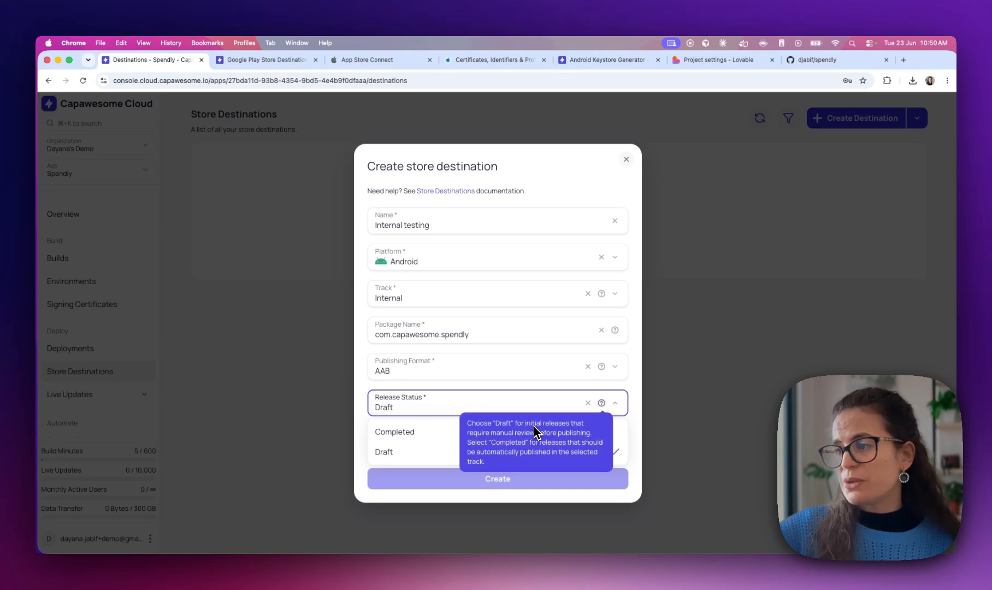
{"action": "left_click", "coordinate": [456, 459]}
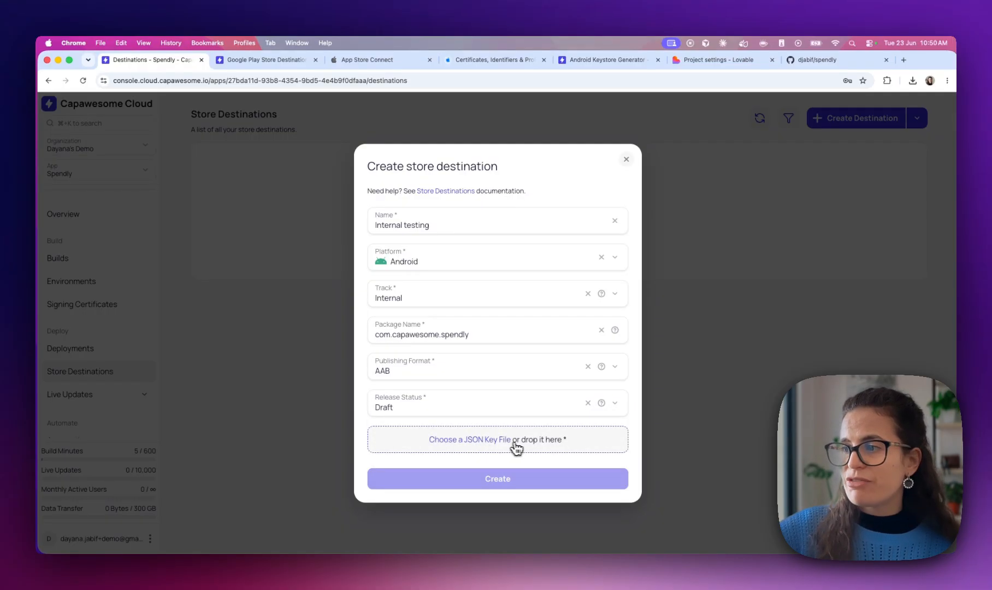
{"action": "left_click", "coordinate": [241, 58]}
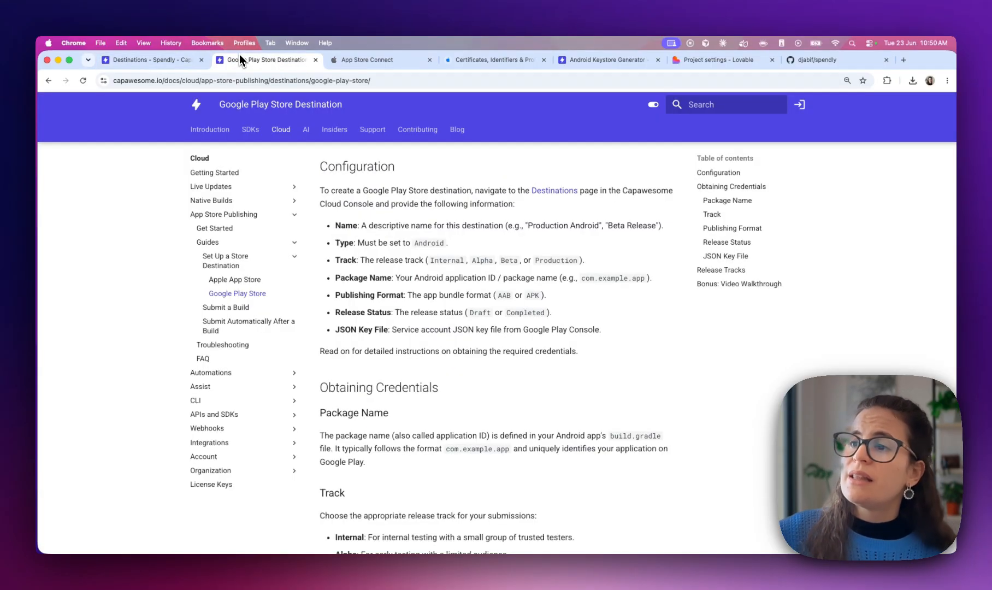
Jump to the guide's JSON Key File section and follow its Google Cloud Console link
{"action": "left_click_drag", "start_coordinate": [392, 329], "coordinate": [507, 335]}
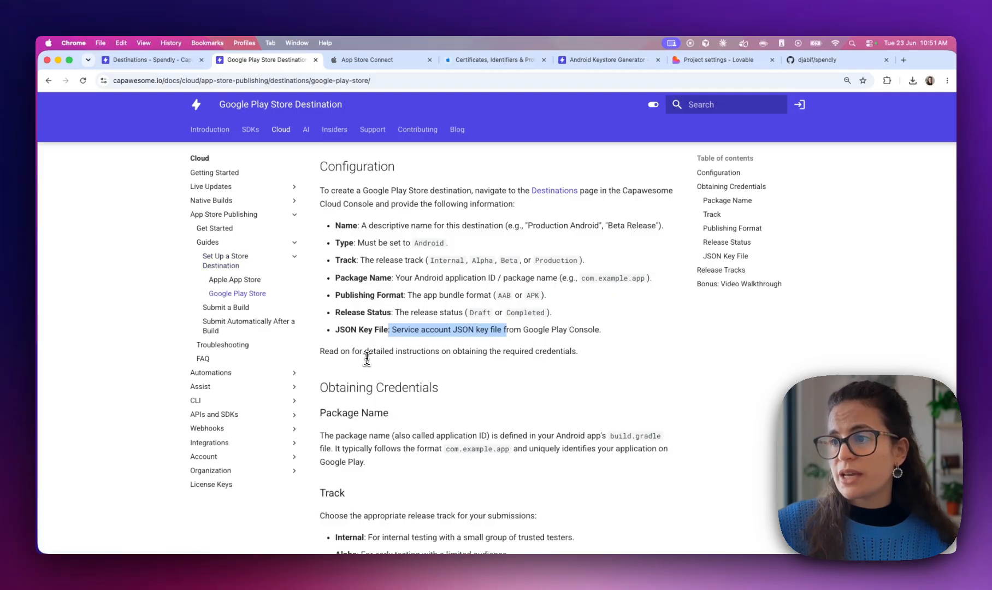
{"action": "left_click", "coordinate": [726, 256]}
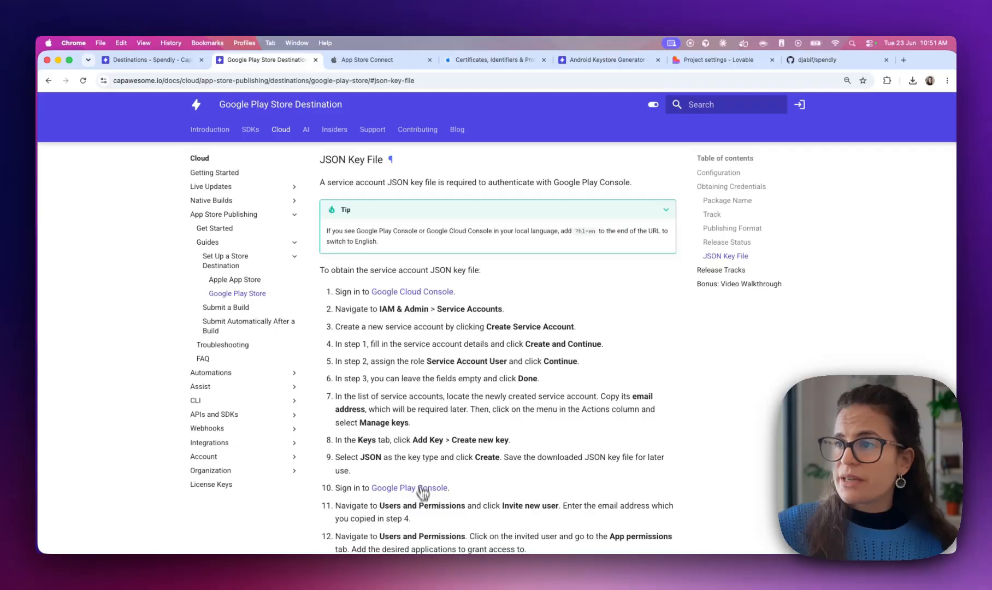
{"action": "scroll", "coordinate": [413, 452], "scroll_direction": "down", "scroll_amount": 1}
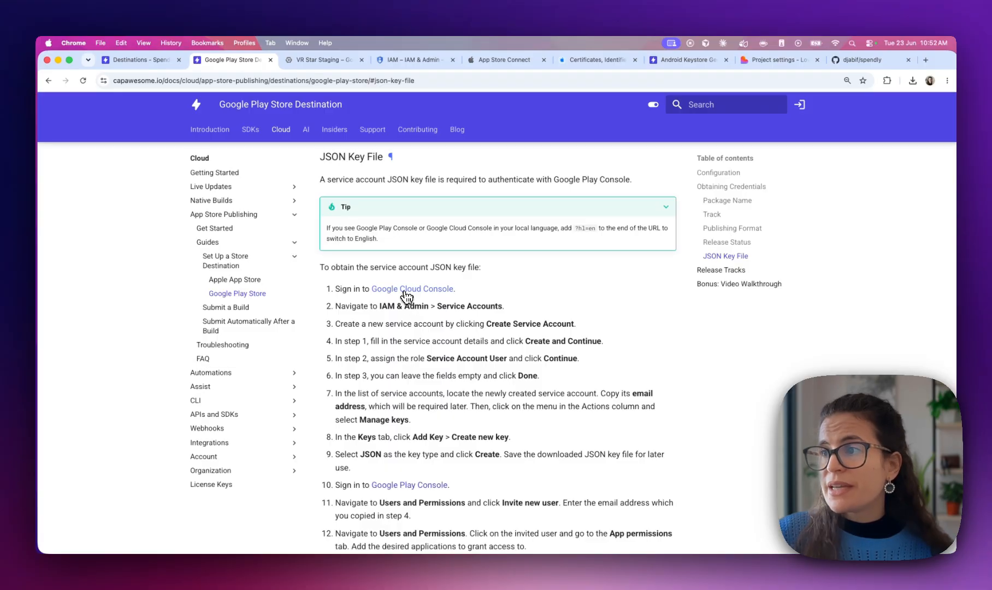
{"action": "left_click", "coordinate": [406, 295]}
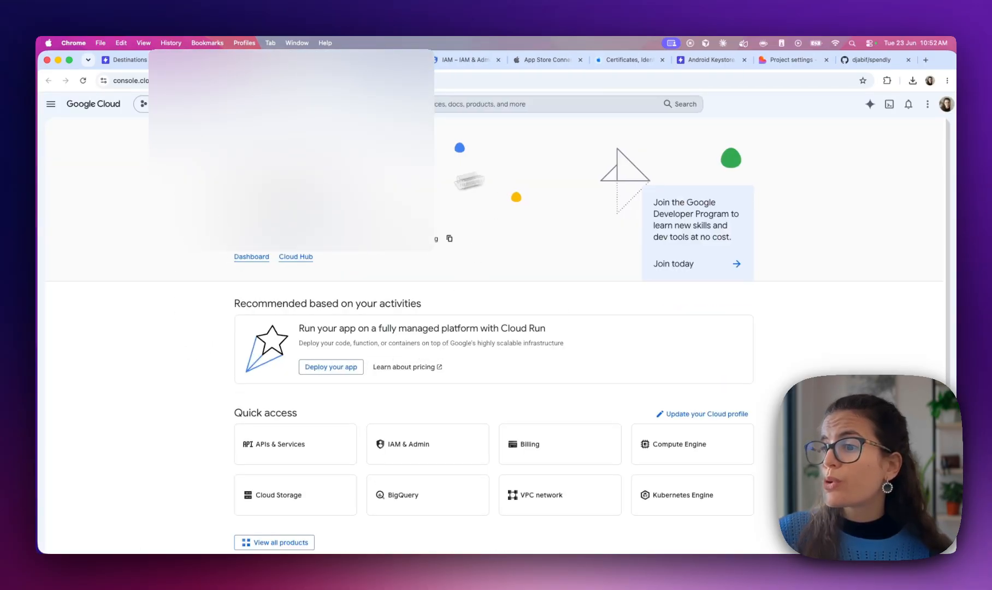
Create a new Google Cloud project named Spendly
{"action": "left_click", "coordinate": [169, 108]}
{"action": "left_click", "coordinate": [660, 206]}
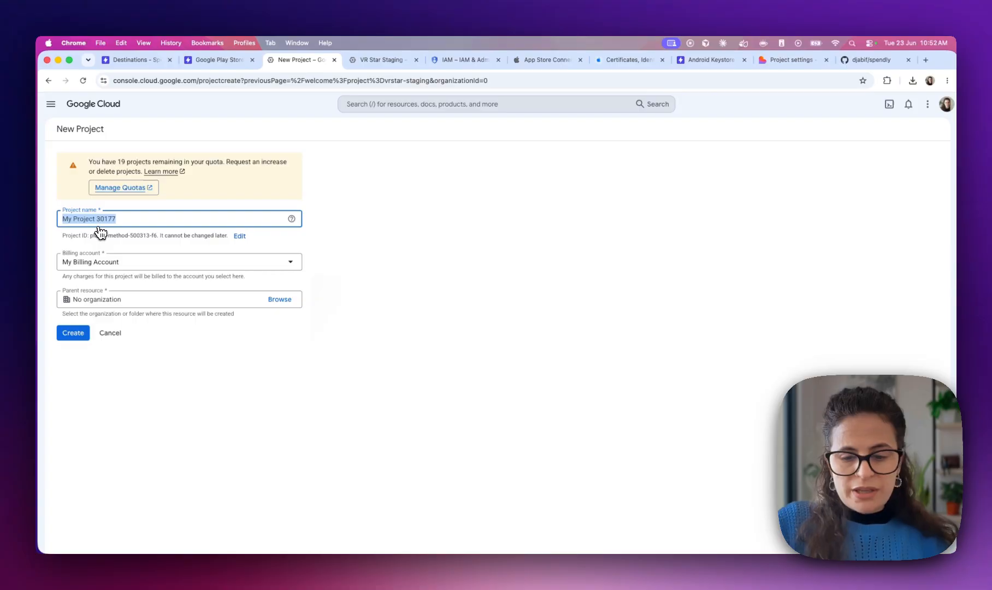
{"action": "type", "text": "SPend"}
{"action": "key", "text": "BackSpace"}
{"action": "key", "text": "BackSpace"}
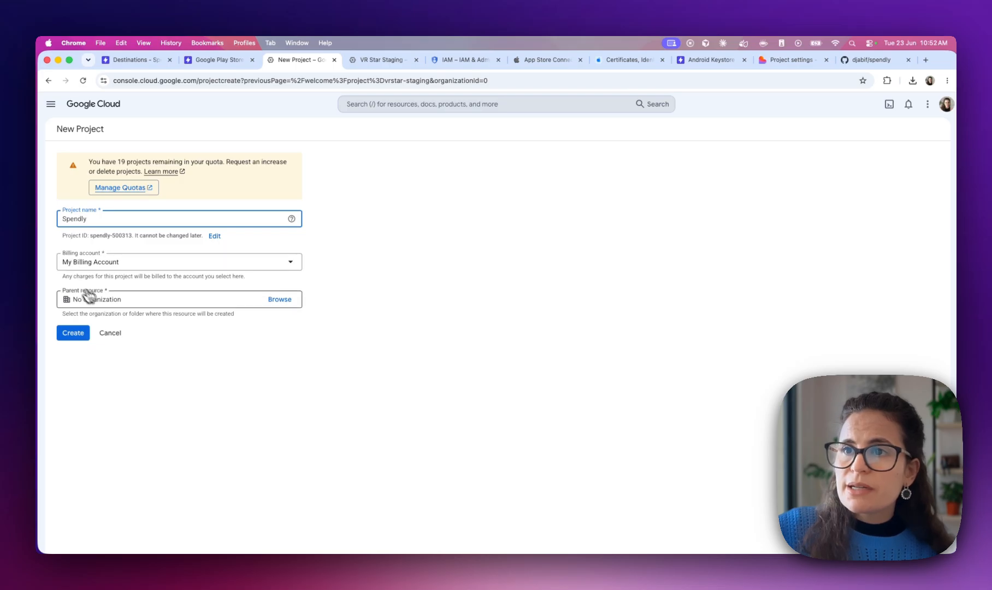
{"action": "left_click", "coordinate": [71, 338]}
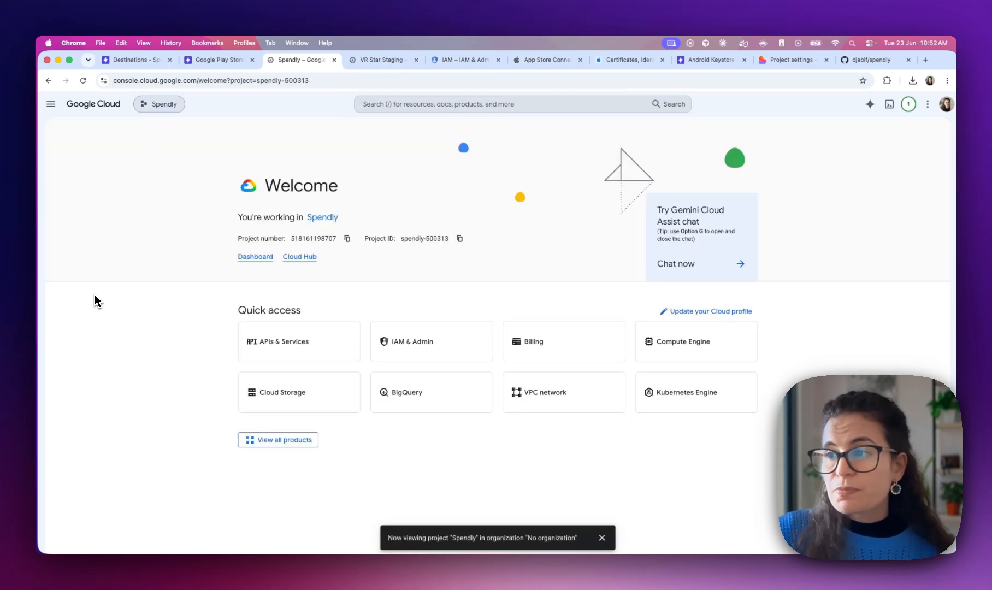
Open the Spendly project's IAM & Admin Service Accounts list, checking the guide on the way
{"action": "left_click", "coordinate": [415, 352]}
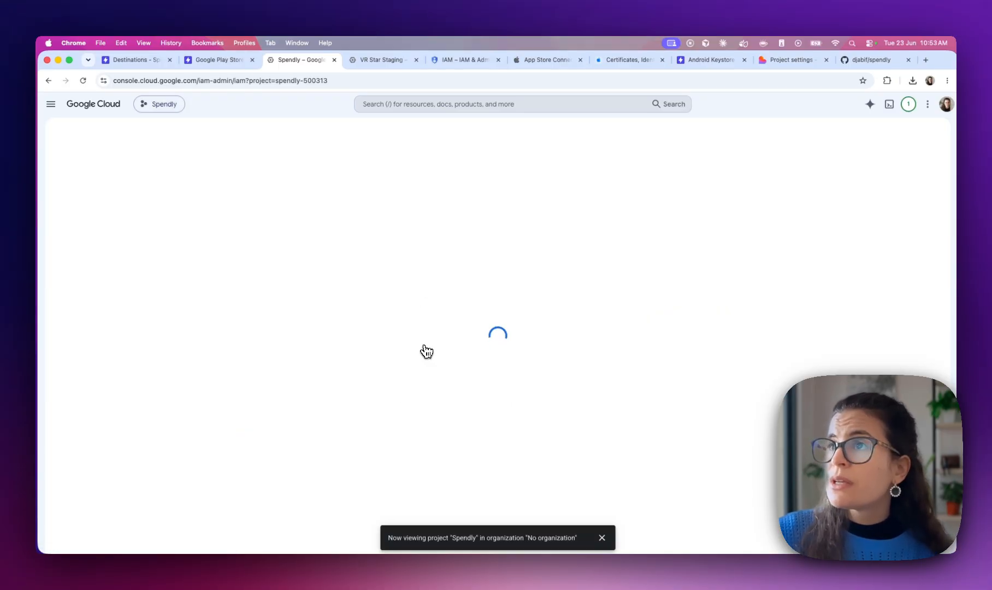
{"action": "left_click", "coordinate": [213, 59]}
{"action": "scroll", "coordinate": [475, 303], "scroll_direction": "down", "scroll_amount": 2}
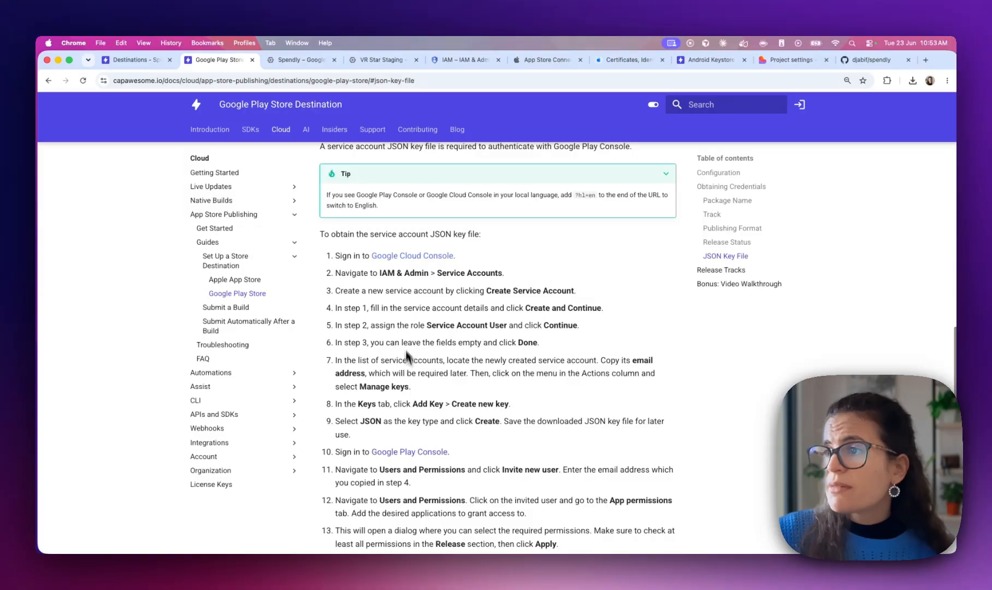
{"action": "scroll", "coordinate": [349, 283], "scroll_direction": "down", "scroll_amount": 1}
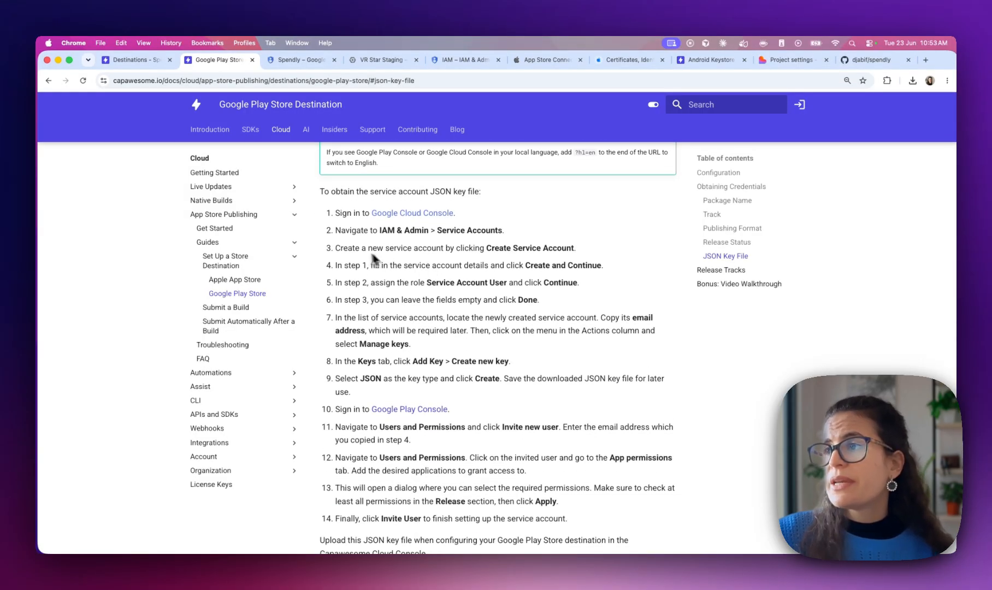
{"action": "left_click", "coordinate": [300, 60]}
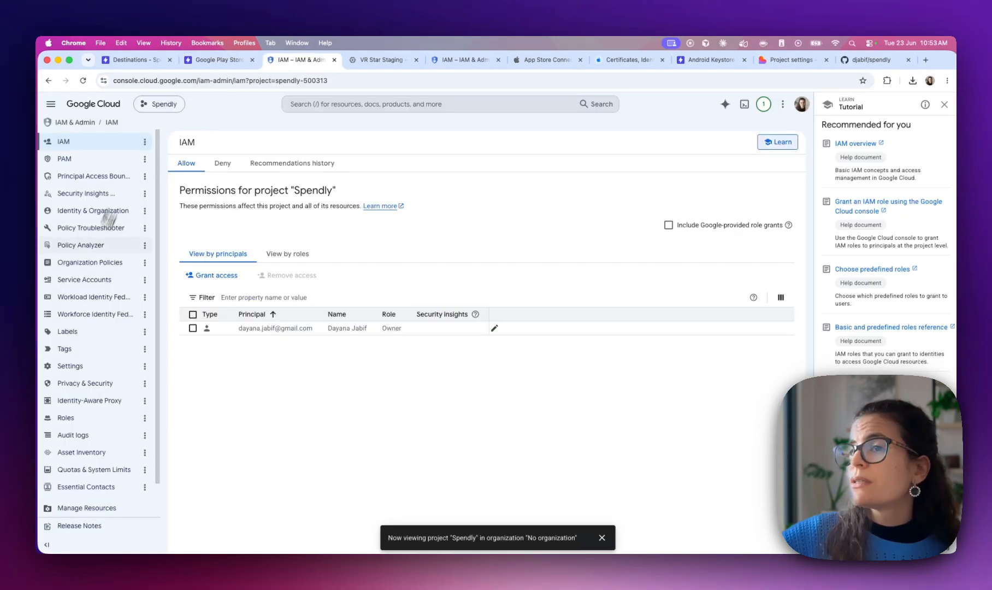
{"action": "left_click", "coordinate": [98, 280]}
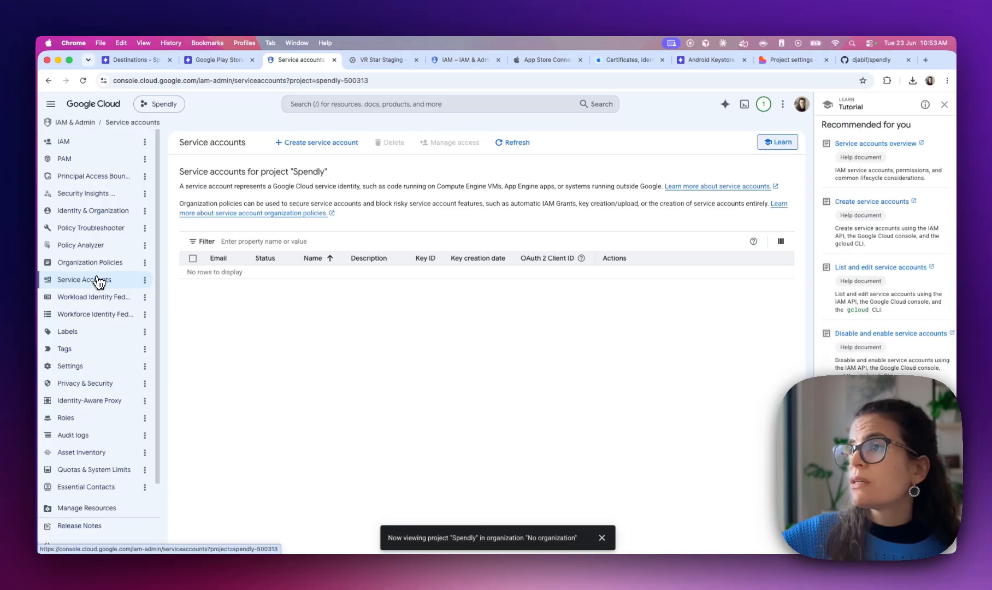
Create a service account named Spendly-service-account
{"action": "left_click", "coordinate": [323, 143]}
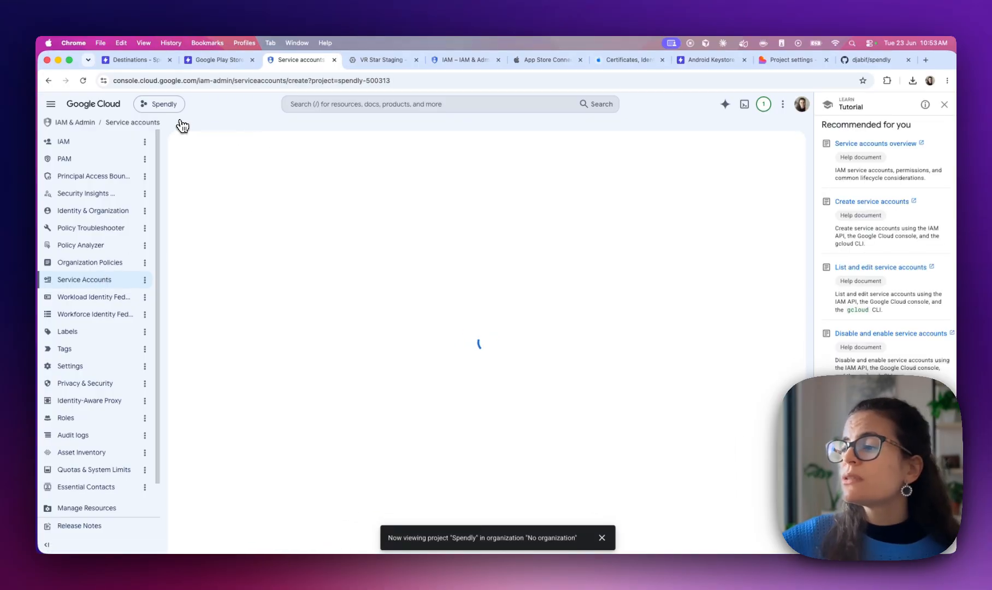
{"action": "left_click", "coordinate": [601, 538]}
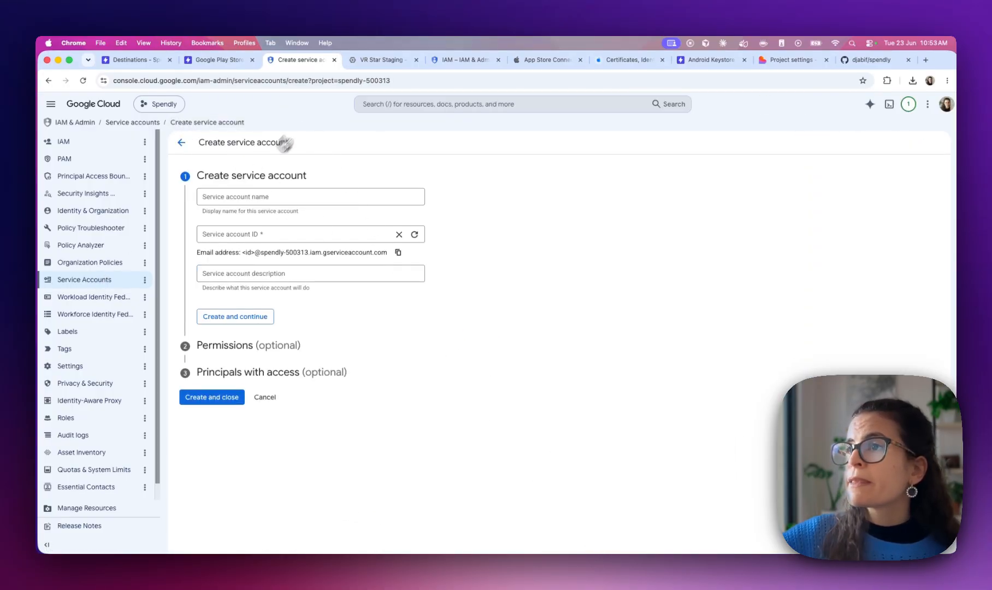
{"action": "left_click", "coordinate": [244, 196]}
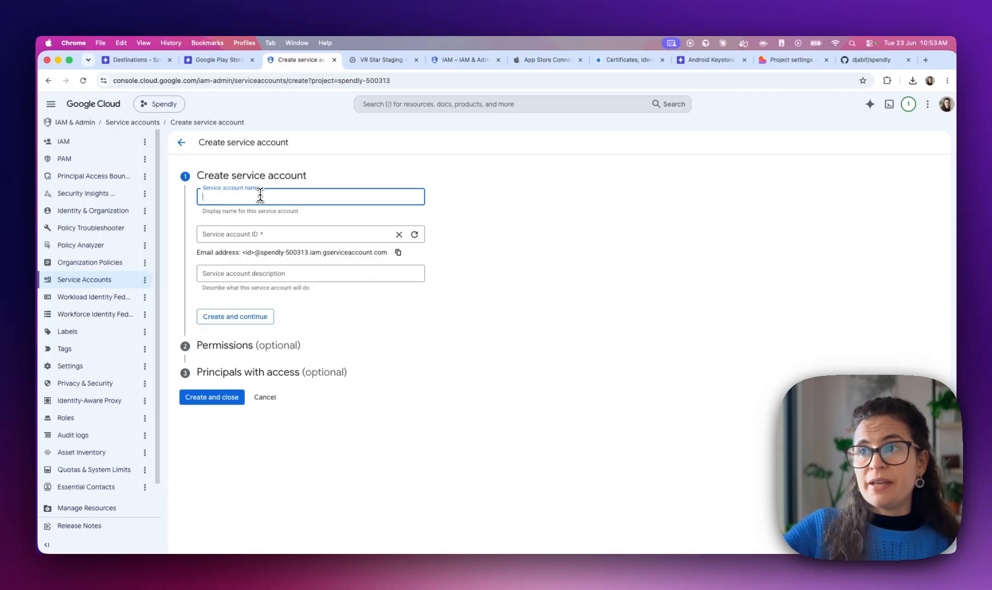
{"action": "type", "text": "Spr"}
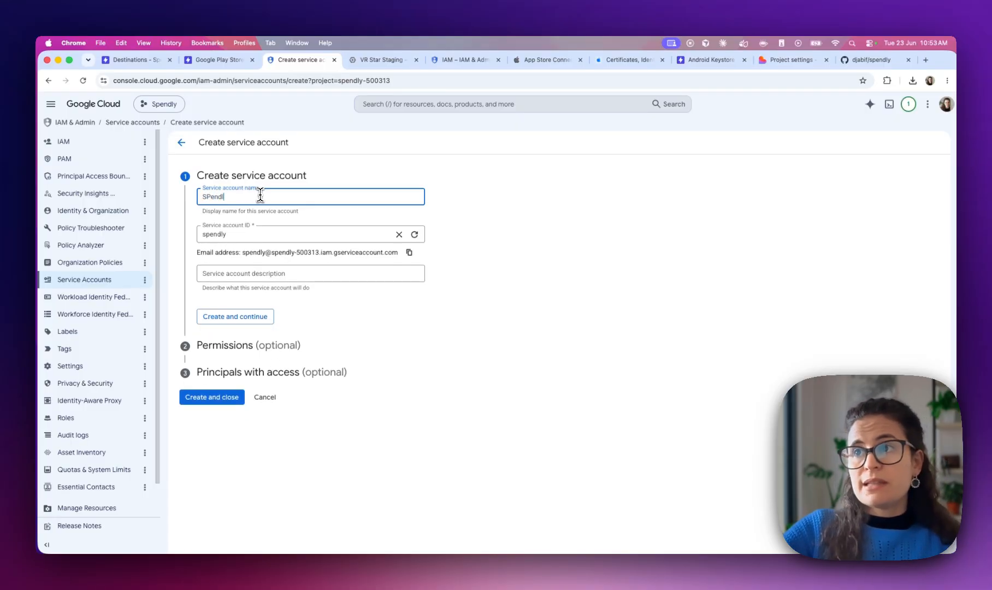
{"action": "type", "text": "en"}
{"action": "key", "text": "BackSpace"}
{"action": "key", "text": "BackSpace"}
{"action": "key", "text": "BackSpace"}
{"action": "type", "text": "endly-se"}
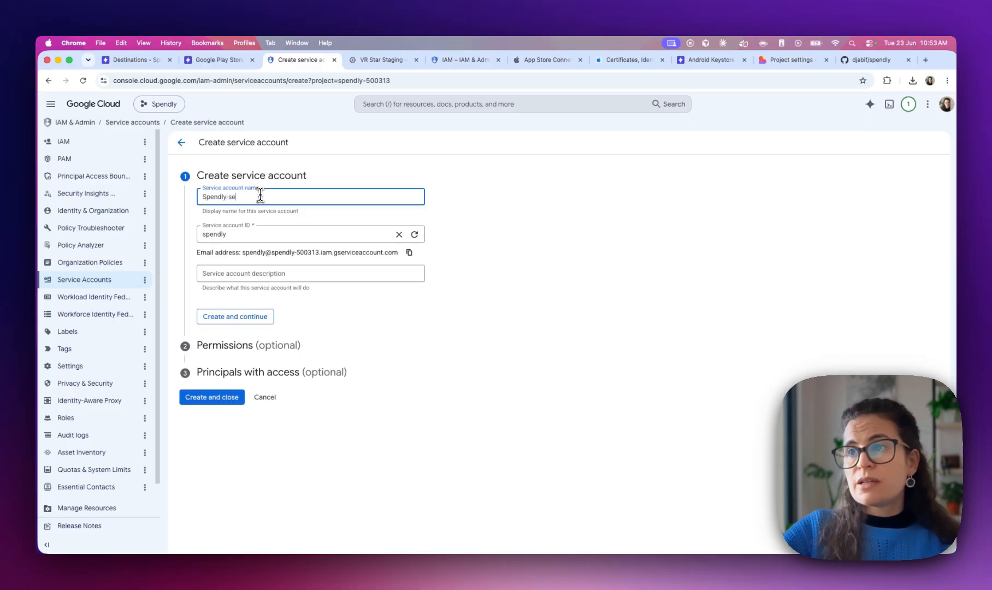
{"action": "type", "text": "rvice-account"}
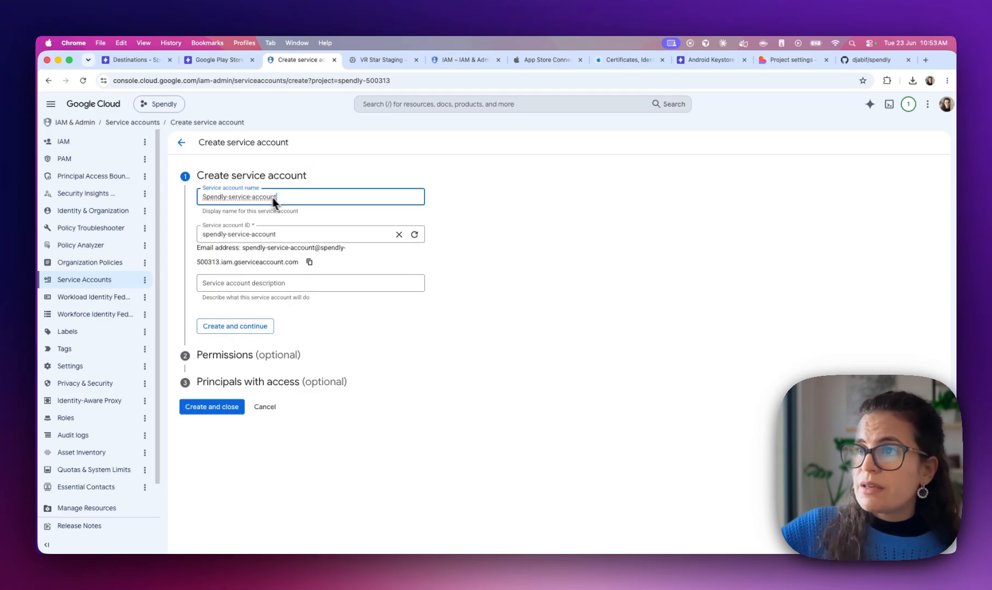
{"action": "left_click", "coordinate": [239, 330]}
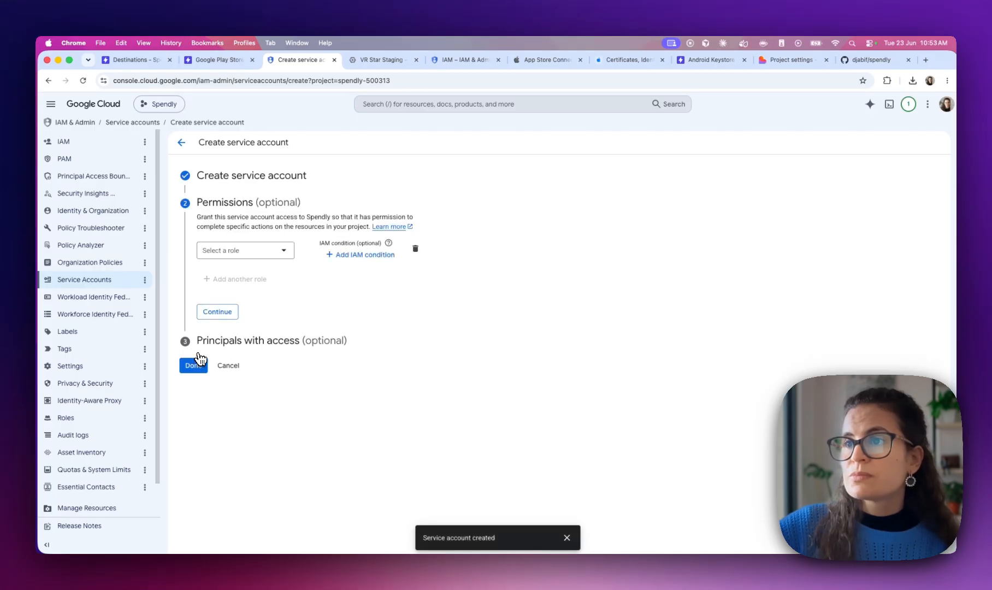
Skip the optional permissions and finish creating the service account
{"action": "left_click", "coordinate": [217, 60]}
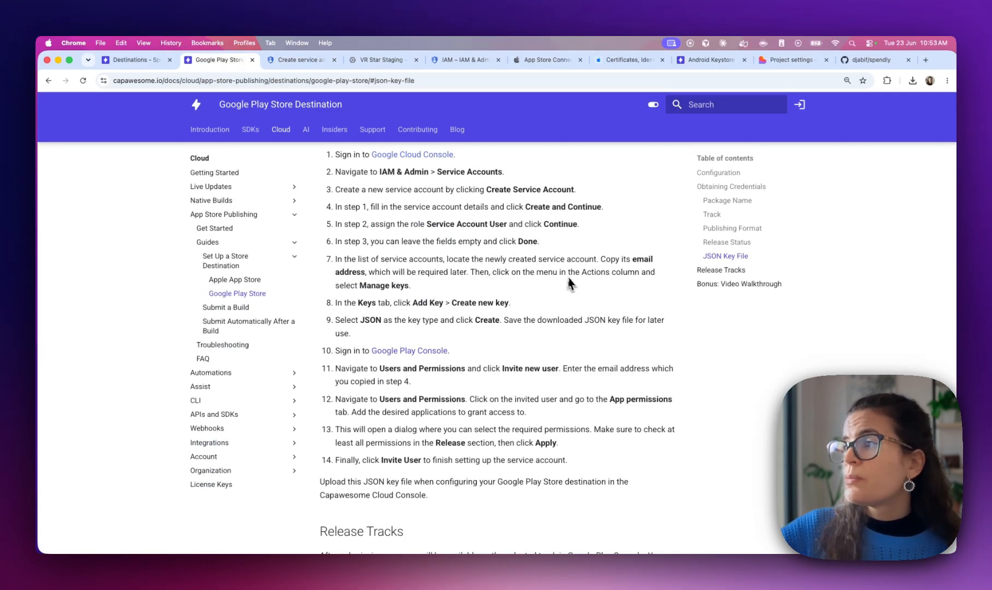
{"action": "scroll", "coordinate": [361, 224], "scroll_direction": "down", "scroll_amount": 1}
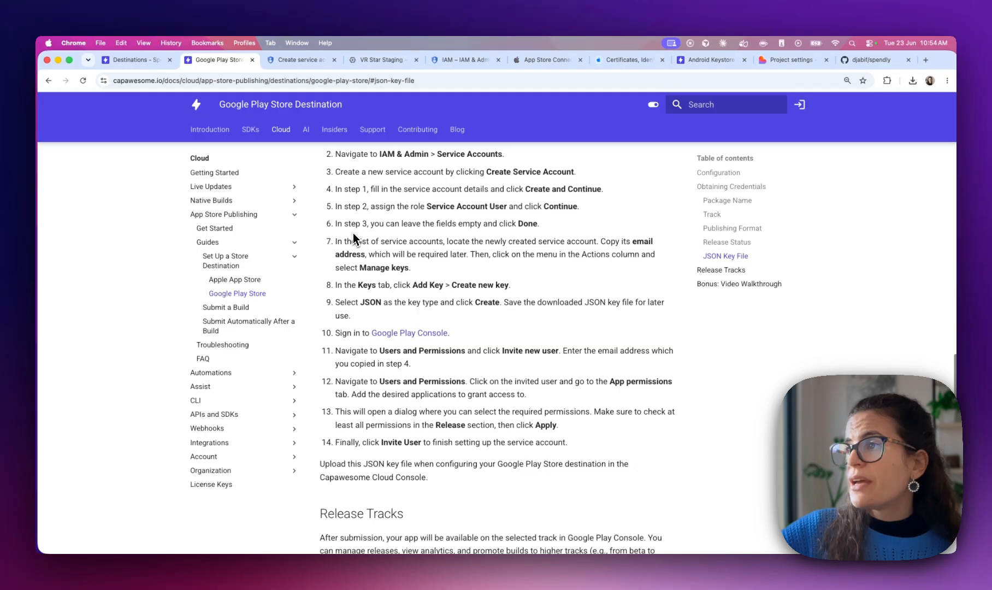
{"action": "left_click", "coordinate": [300, 60]}
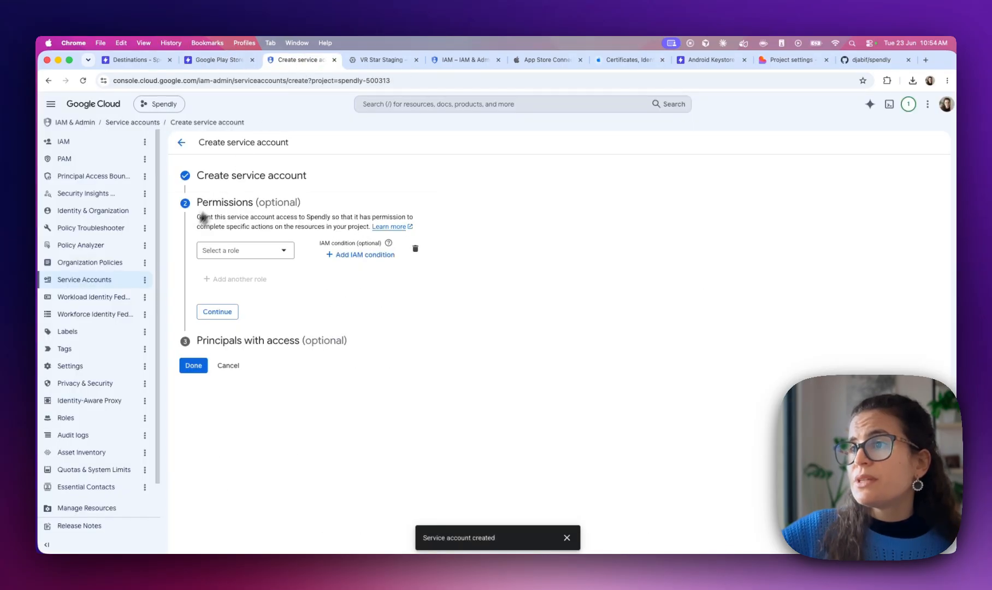
{"action": "left_click", "coordinate": [216, 310]}
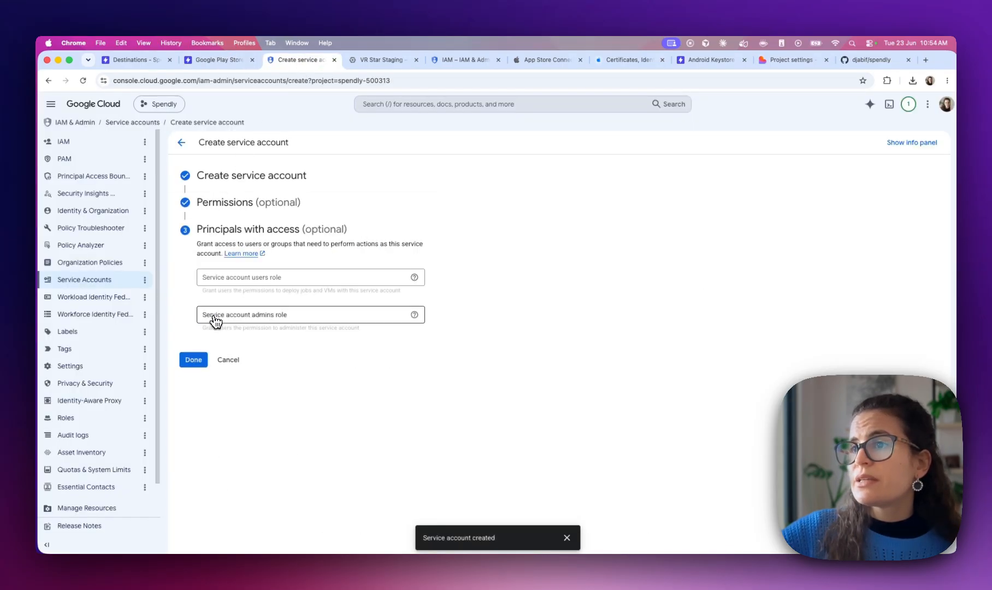
{"action": "left_click", "coordinate": [194, 362]}
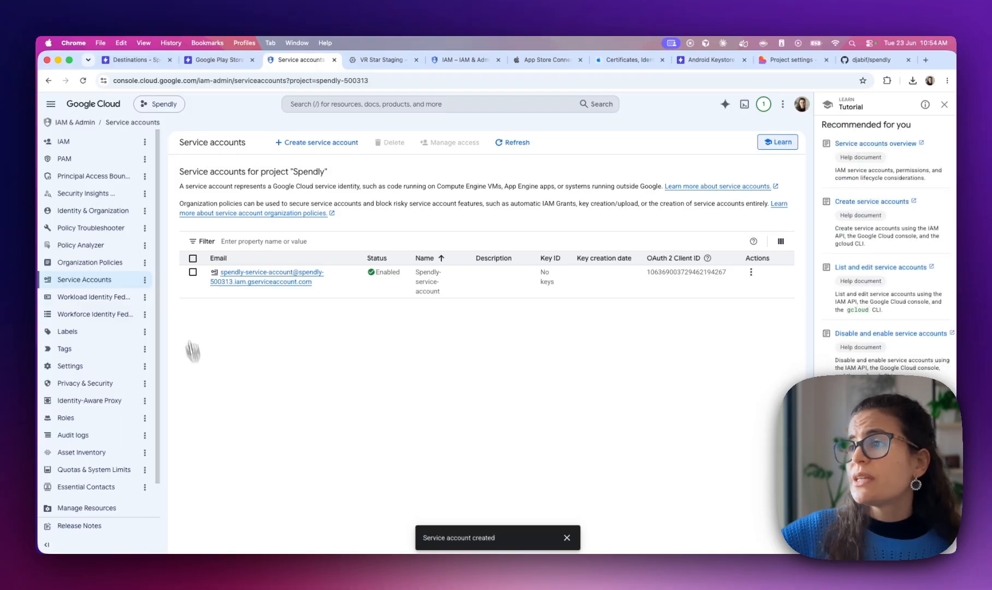
{"action": "key", "text": "super+f"}
Copy the service account's e-mail and open its Manage keys page
{"action": "type", "text": "manage"}
{"action": "left_click", "coordinate": [317, 282]}
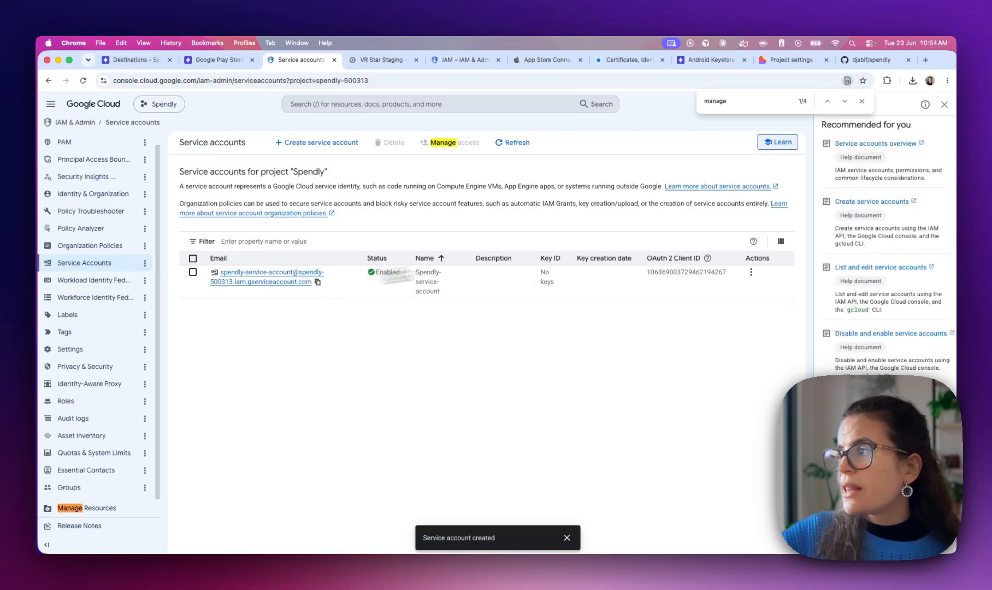
{"action": "left_click", "coordinate": [752, 272]}
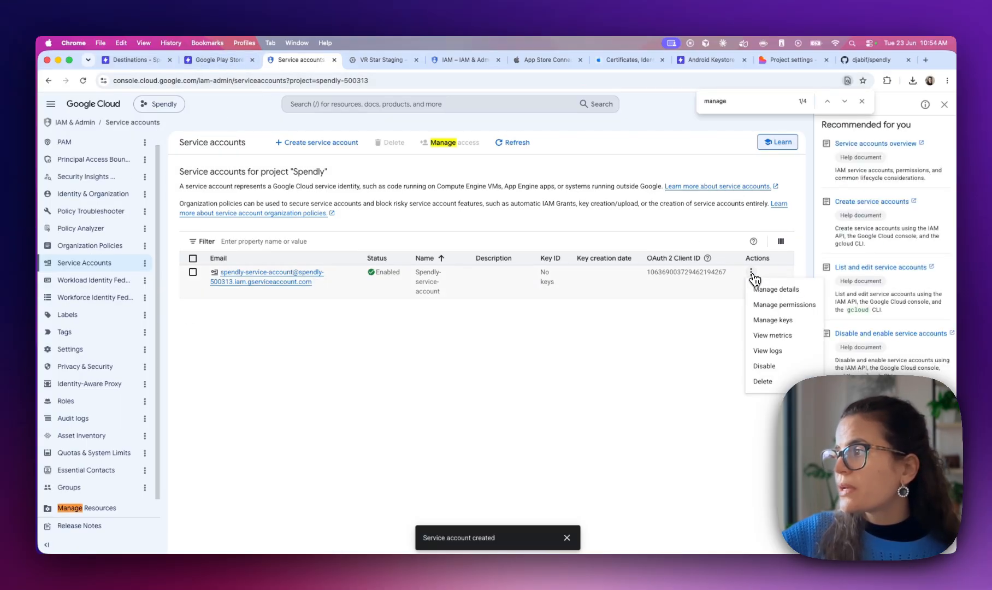
{"action": "left_click", "coordinate": [762, 321]}
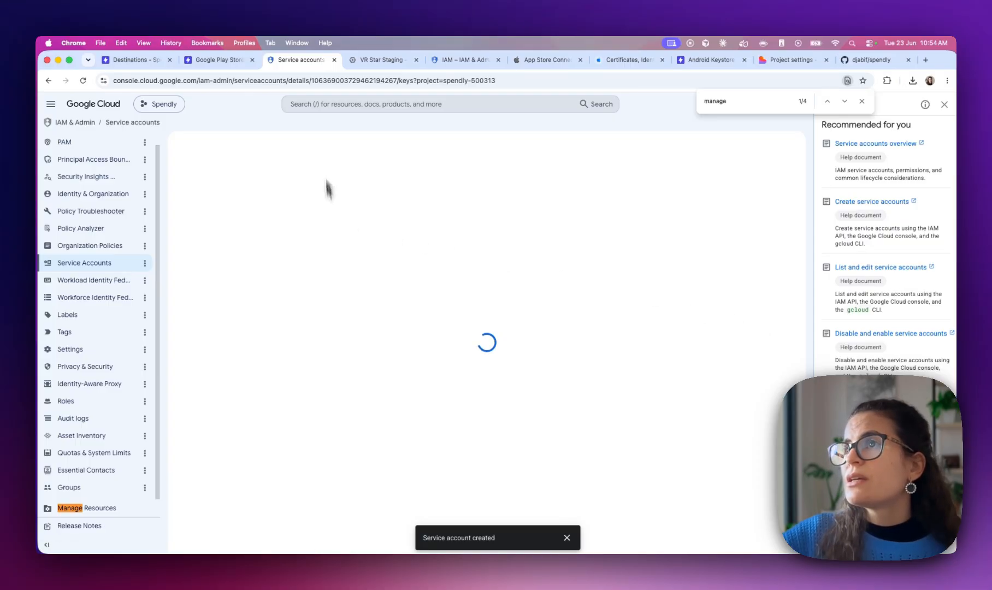
{"action": "left_click", "coordinate": [218, 61]}
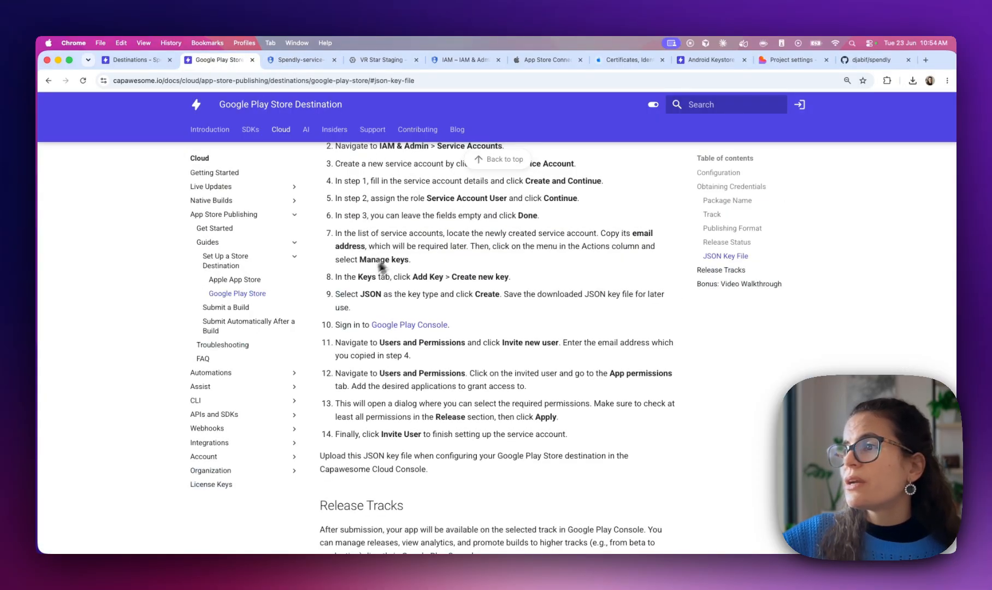
{"action": "scroll", "coordinate": [386, 265], "scroll_direction": "down", "scroll_amount": 2}
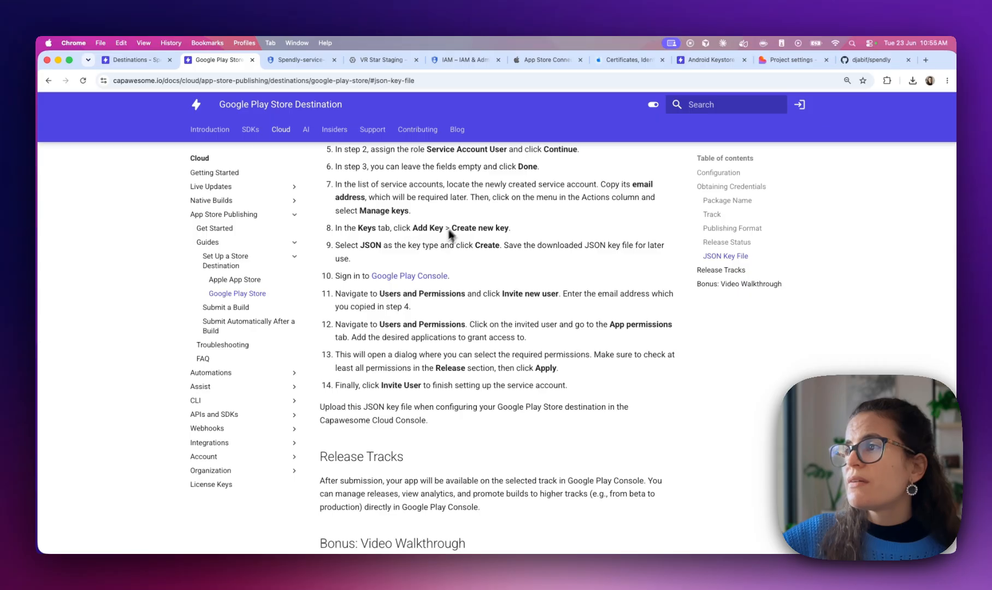
{"action": "left_click", "coordinate": [282, 62]}
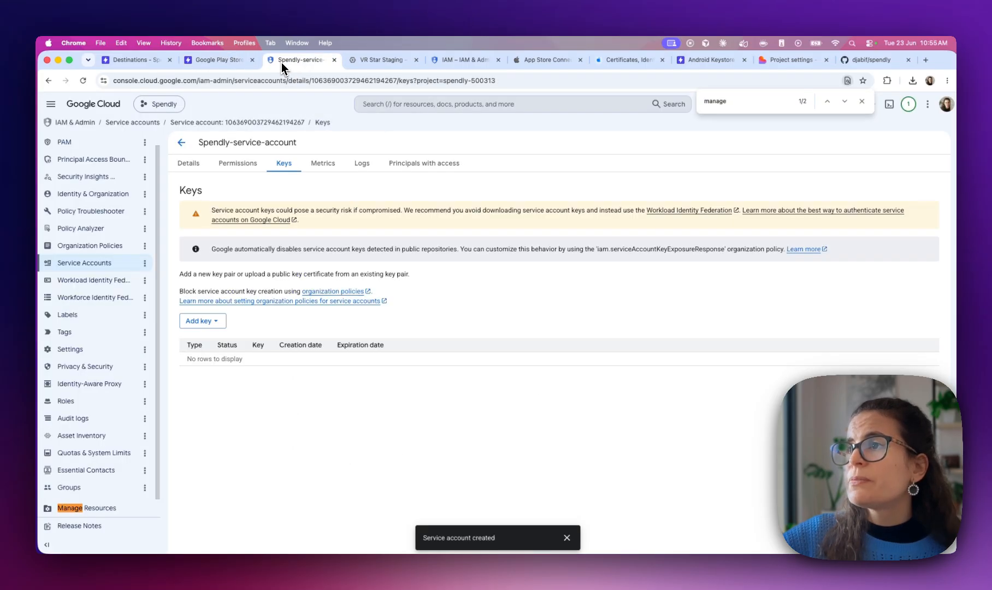
Create and download a new JSON private key, then go back to the guide
{"action": "left_click", "coordinate": [204, 321]}
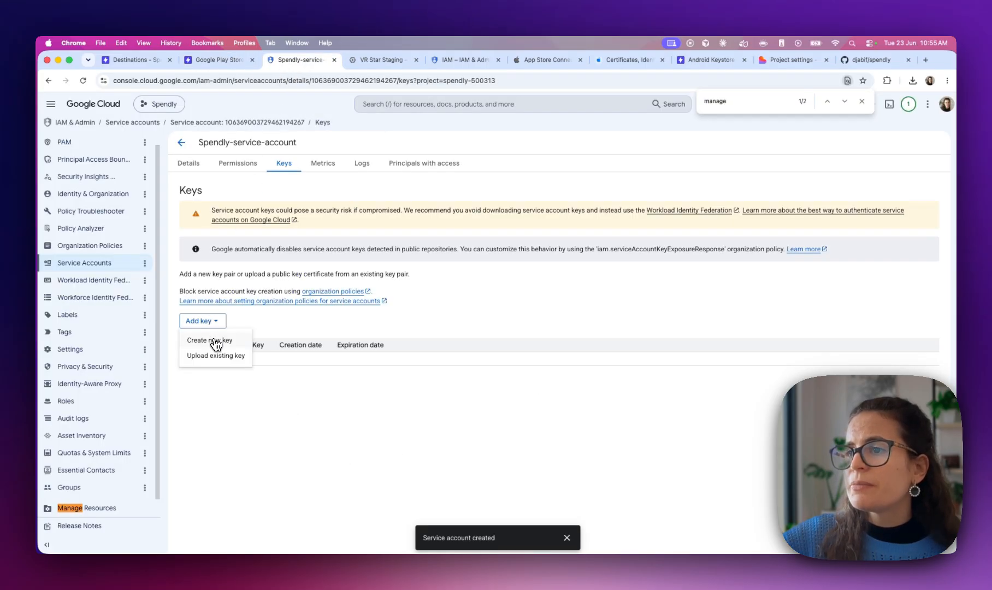
{"action": "left_click", "coordinate": [217, 342]}
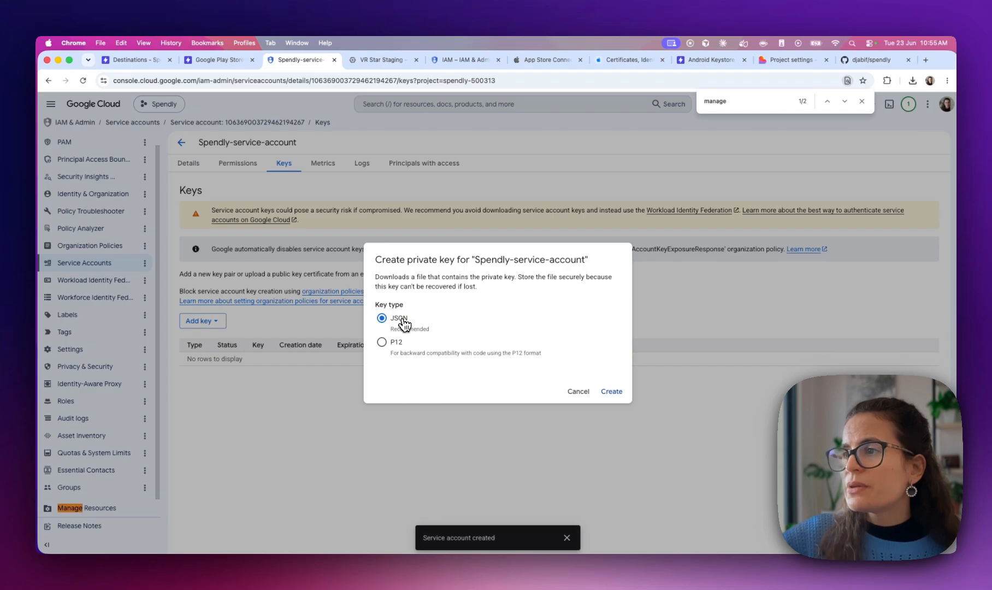
{"action": "left_click", "coordinate": [618, 392]}
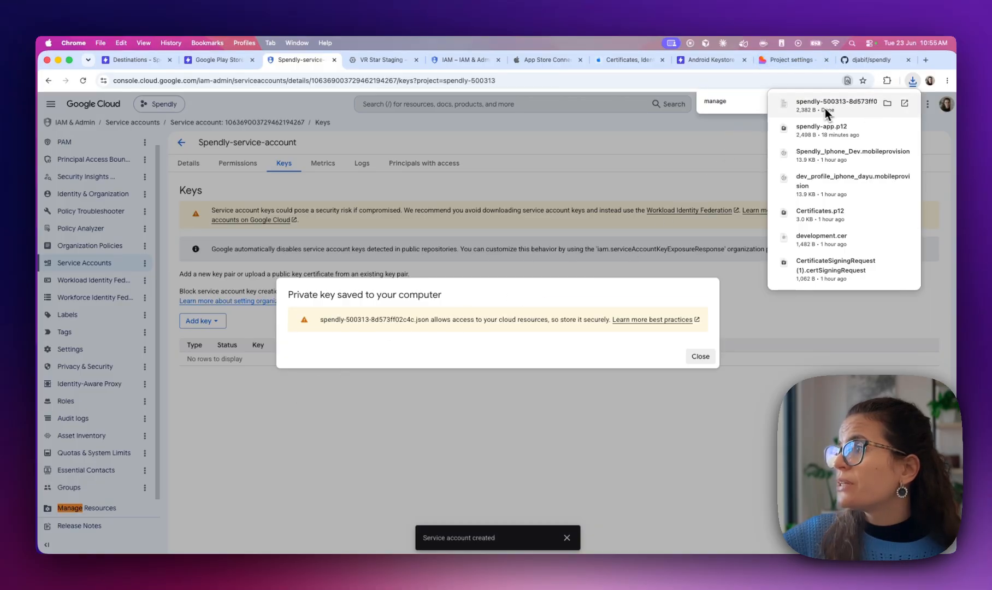
{"action": "left_click", "coordinate": [701, 358]}
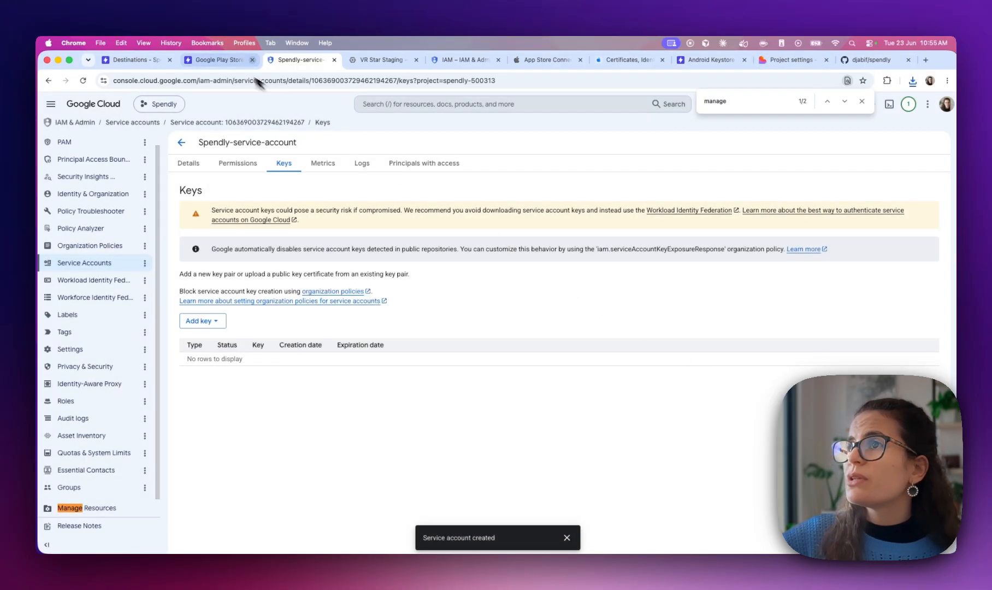
{"action": "left_click", "coordinate": [231, 63]}
{"action": "scroll", "coordinate": [444, 340], "scroll_direction": "down", "scroll_amount": 3}
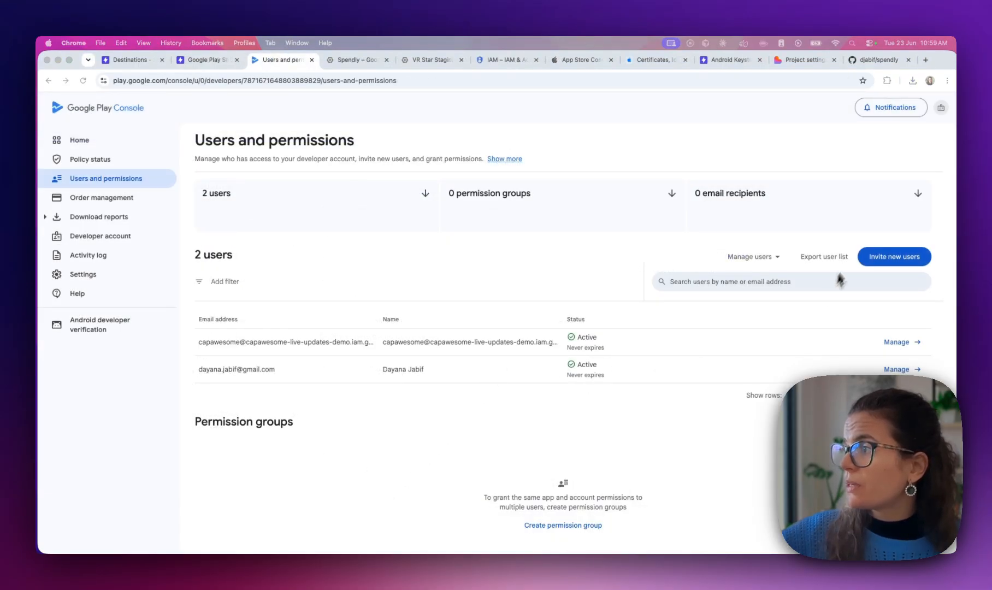
Paste the service account's e-mail into a new user invite, then abandon it for Home
{"action": "left_click", "coordinate": [901, 265]}
{"action": "left_click", "coordinate": [373, 218]}
{"action": "key", "text": "super+v"}
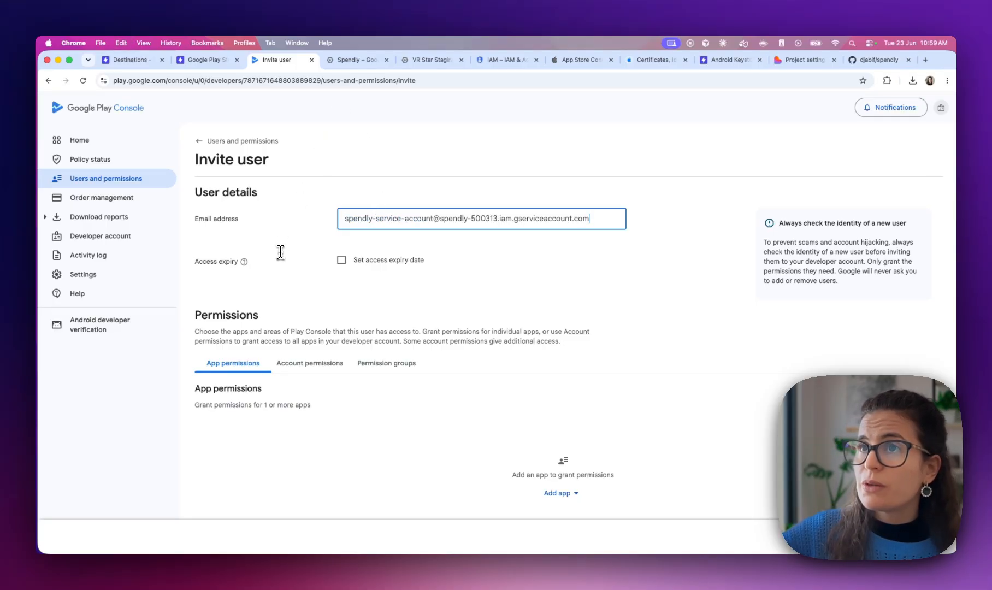
{"action": "left_click", "coordinate": [565, 493]}
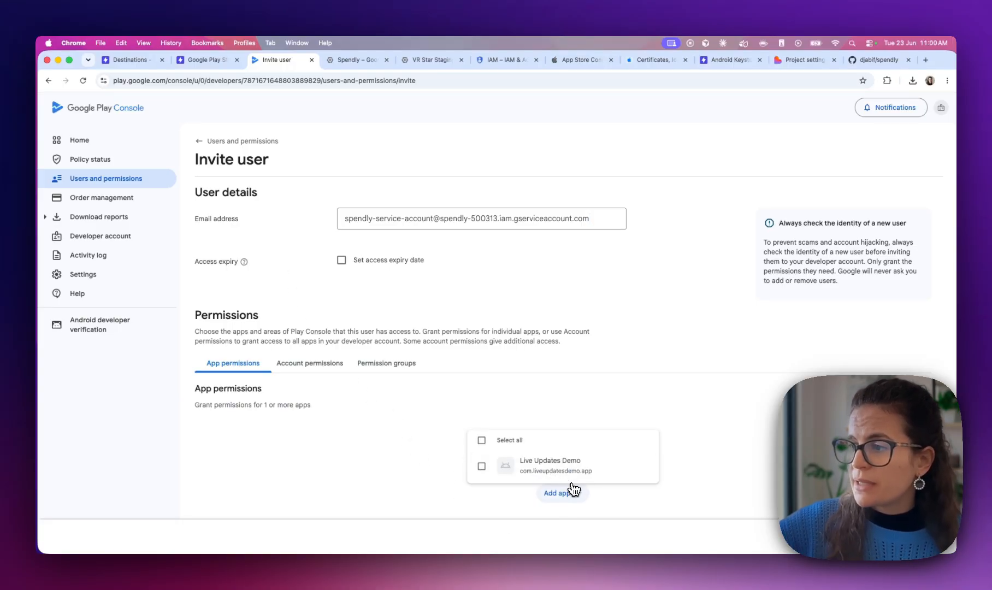
{"action": "left_click", "coordinate": [577, 503]}
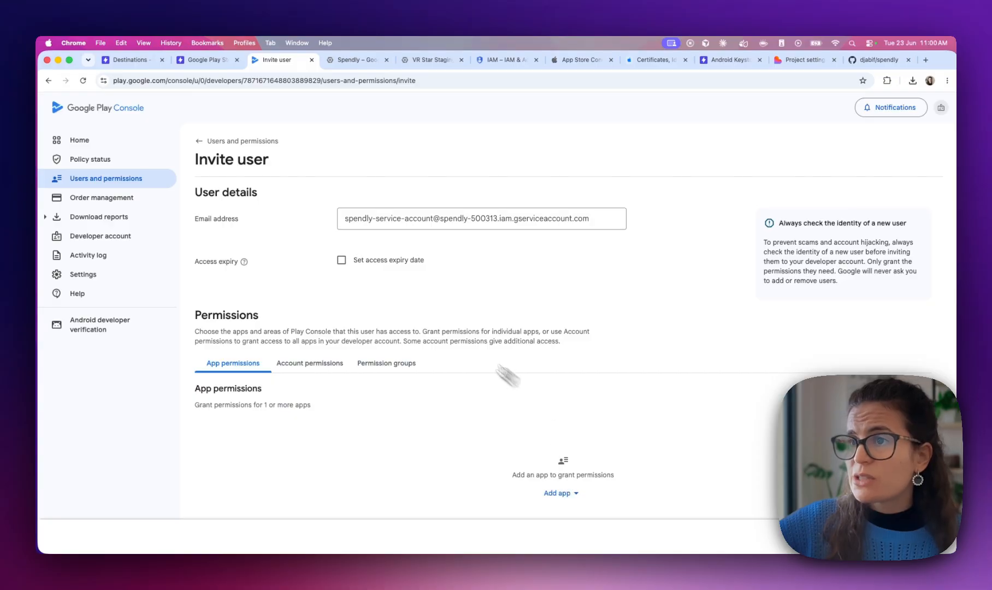
{"action": "left_click", "coordinate": [78, 141]}
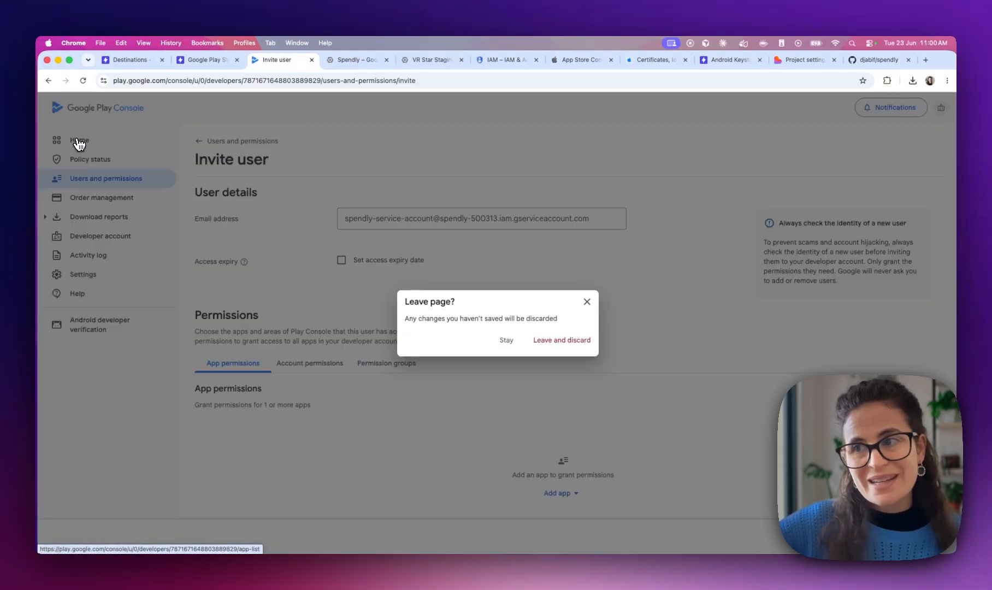
Discard the invite and start a new app named Spendly with package com.capawesome.spendly
{"action": "left_click", "coordinate": [585, 345]}
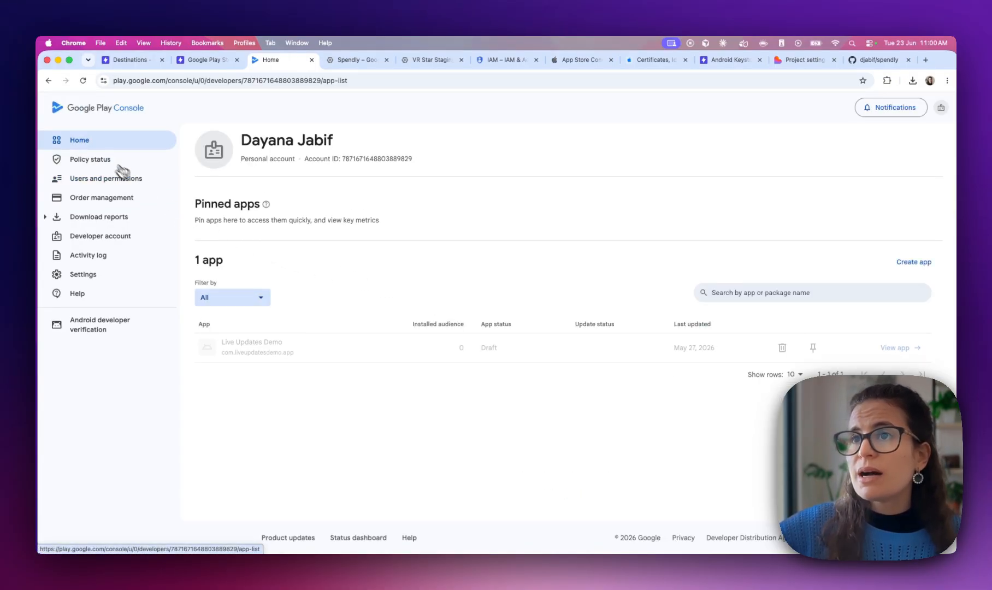
{"action": "left_click", "coordinate": [913, 262]}
{"action": "left_click", "coordinate": [256, 242]}
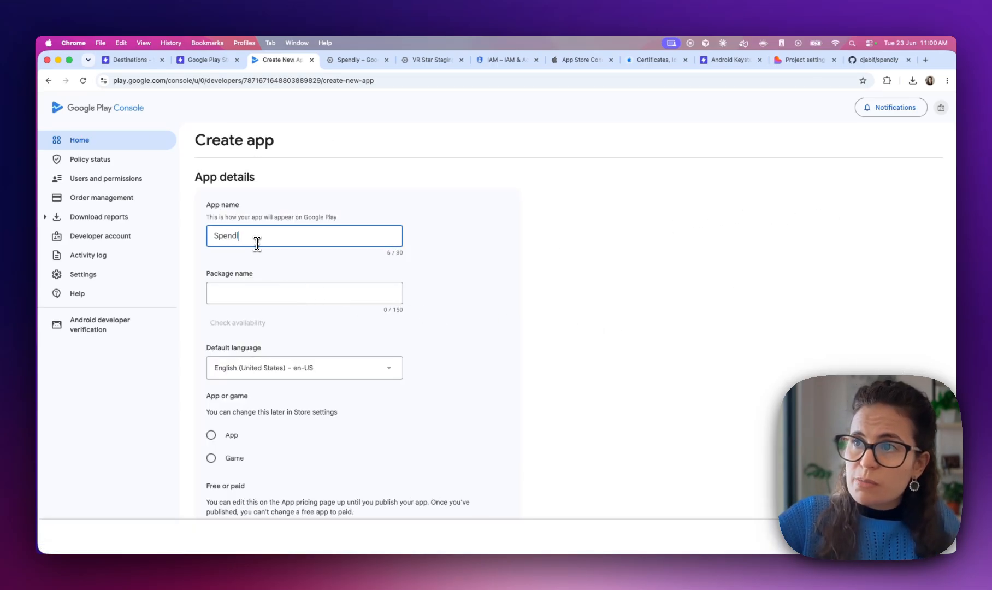
{"action": "type", "text": "Spendly"}
{"action": "key", "text": "Tab"}
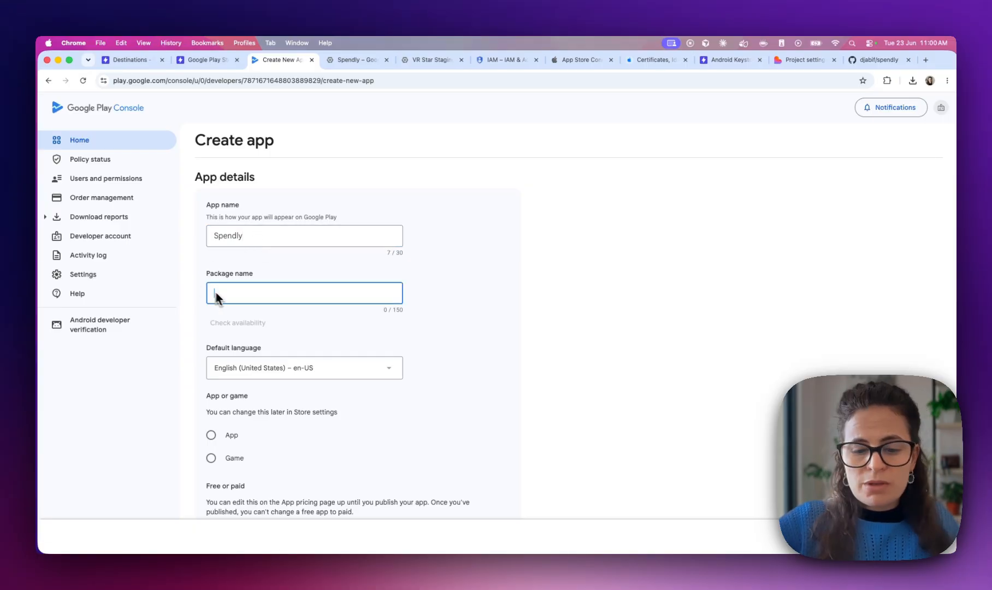
{"action": "key", "text": "ctrl+Right"}
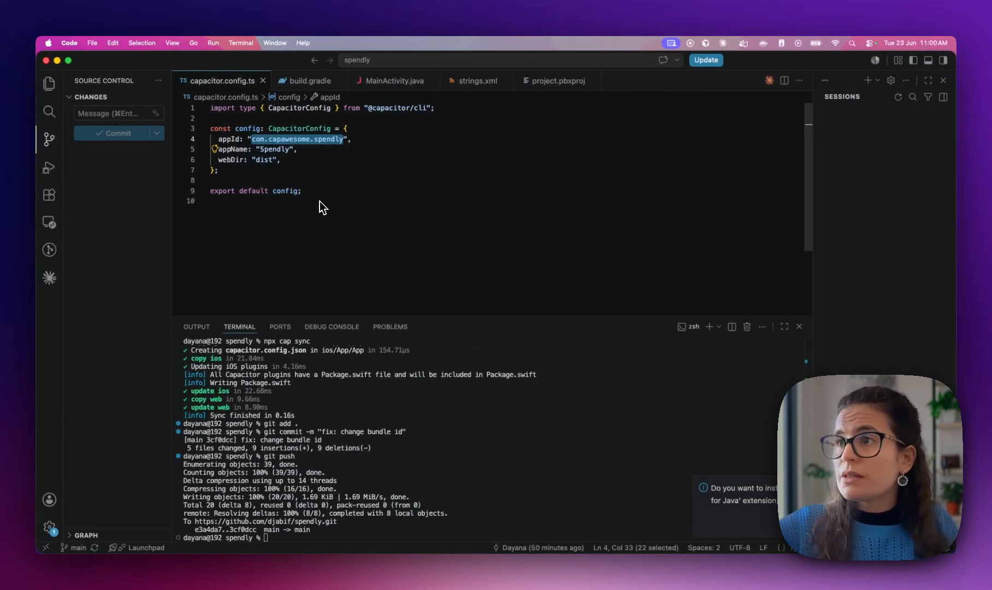
{"action": "key", "text": "ctrl+Left"}
{"action": "type", "text": "com.appawesome.spendly"}
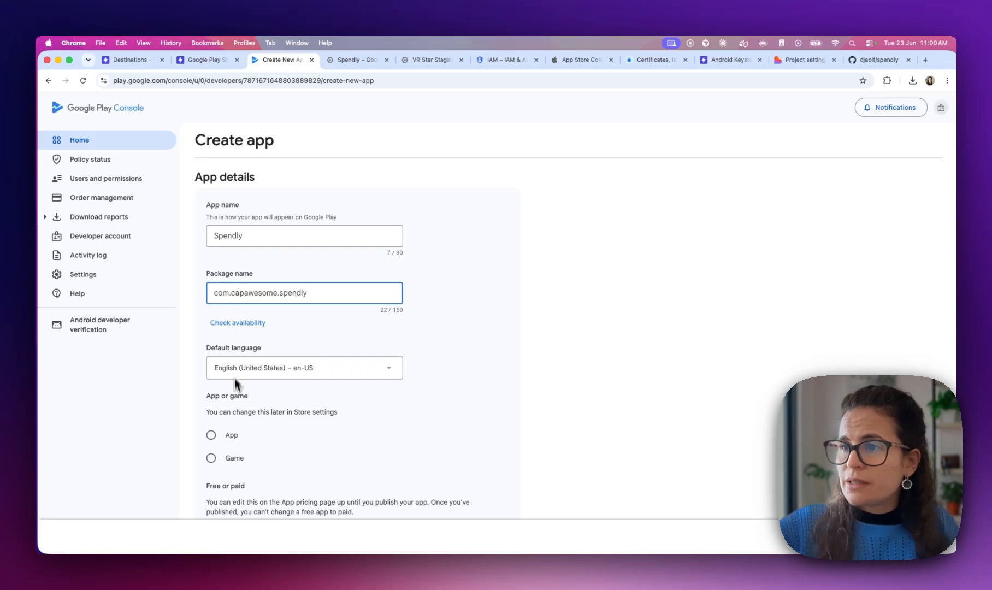
Mark it as a free App and accept the Developer Program Policies and US export laws declarations
{"action": "scroll", "coordinate": [235, 381], "scroll_direction": "down", "scroll_amount": 3}
{"action": "left_click", "coordinate": [232, 353]}
{"action": "scroll", "coordinate": [240, 434], "scroll_direction": "down", "scroll_amount": 1}
{"action": "left_click", "coordinate": [233, 425]}
{"action": "scroll", "coordinate": [233, 424], "scroll_direction": "down", "scroll_amount": 9}
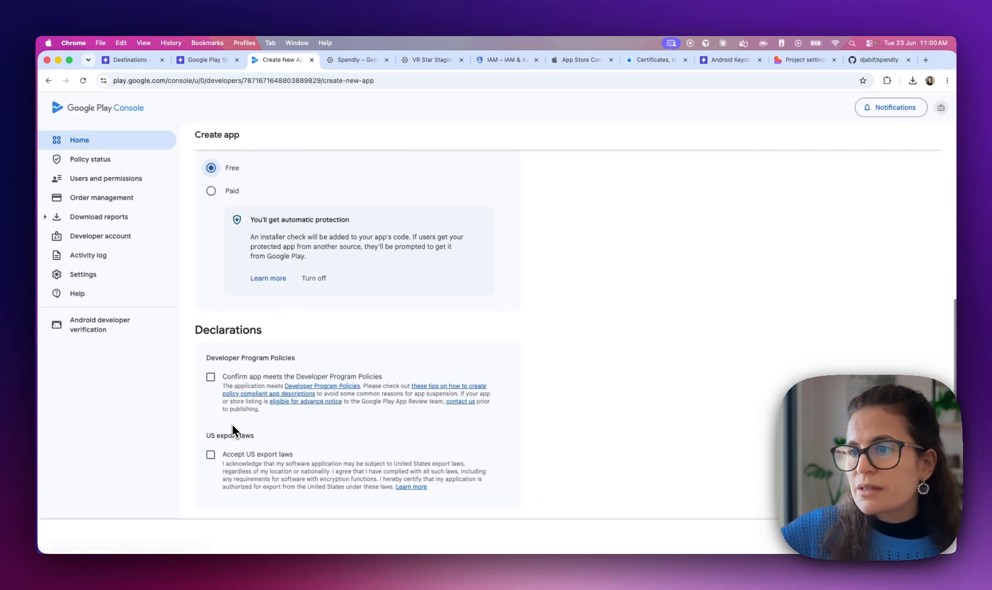
{"action": "left_click", "coordinate": [211, 377]}
{"action": "scroll", "coordinate": [212, 379], "scroll_direction": "down", "scroll_amount": 3}
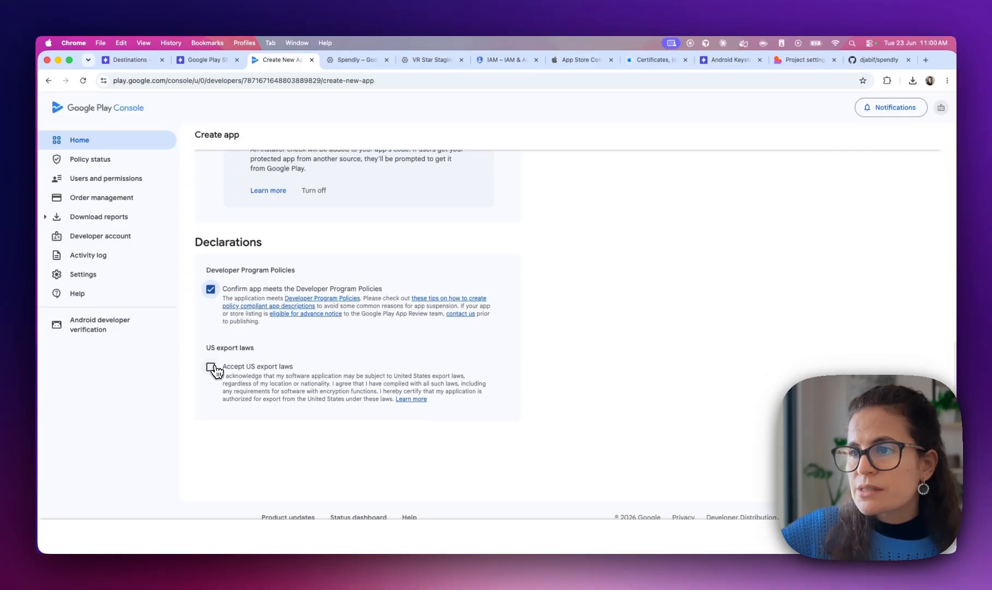
{"action": "left_click", "coordinate": [212, 367]}
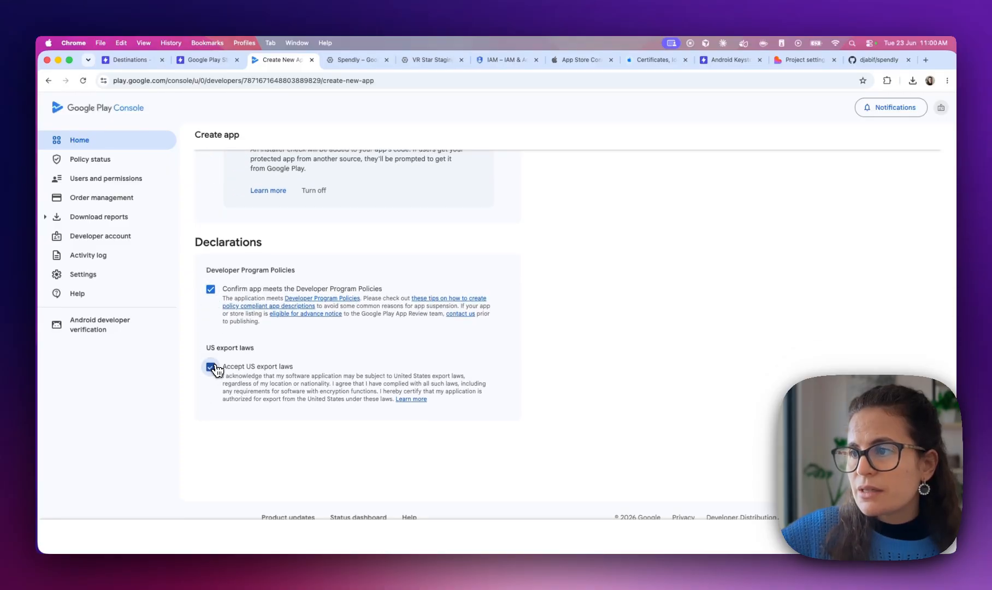
{"action": "scroll", "coordinate": [215, 370], "scroll_direction": "down", "scroll_amount": 1}
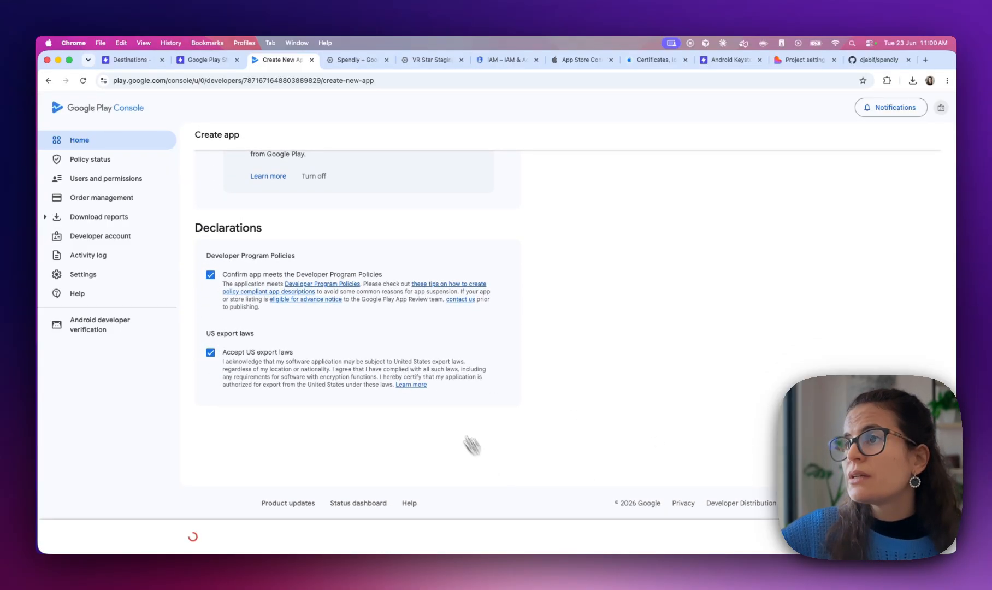
{"action": "scroll", "coordinate": [428, 369], "scroll_direction": "up", "scroll_amount": 3}
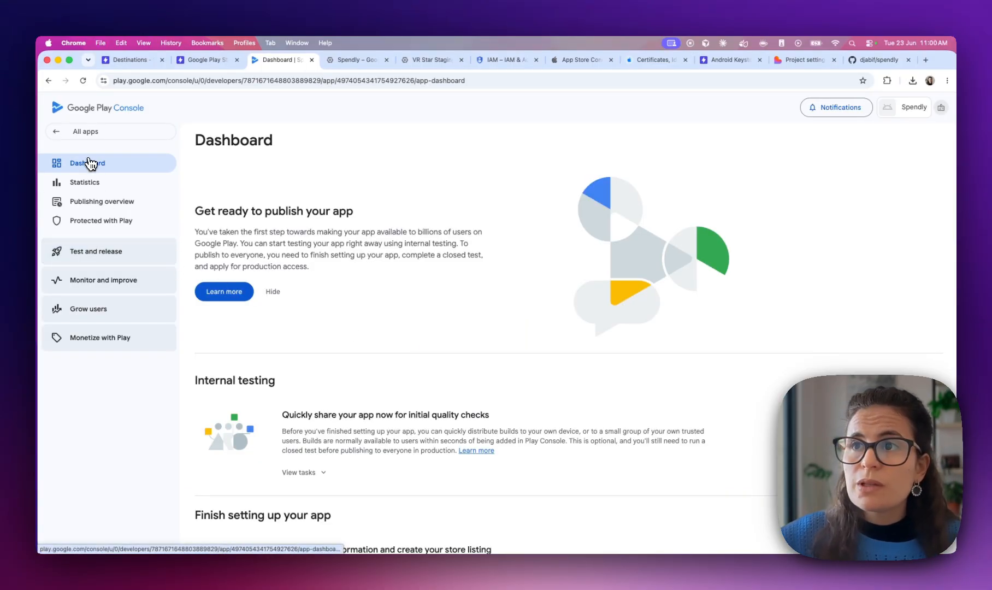
Open a fresh Invite user form from All apps' Users and permissions
{"action": "left_click", "coordinate": [59, 136]}
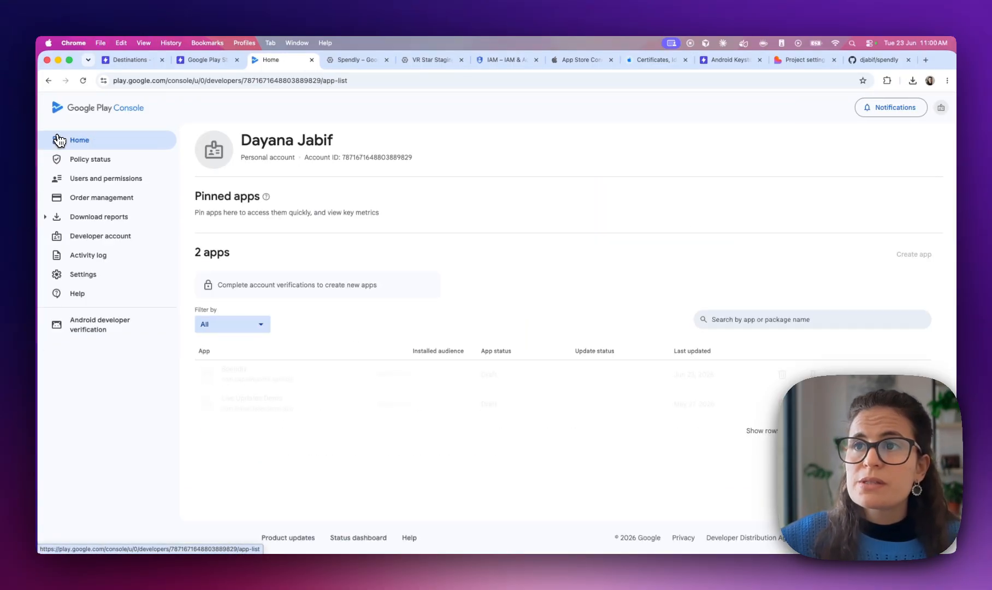
{"action": "left_click", "coordinate": [85, 183]}
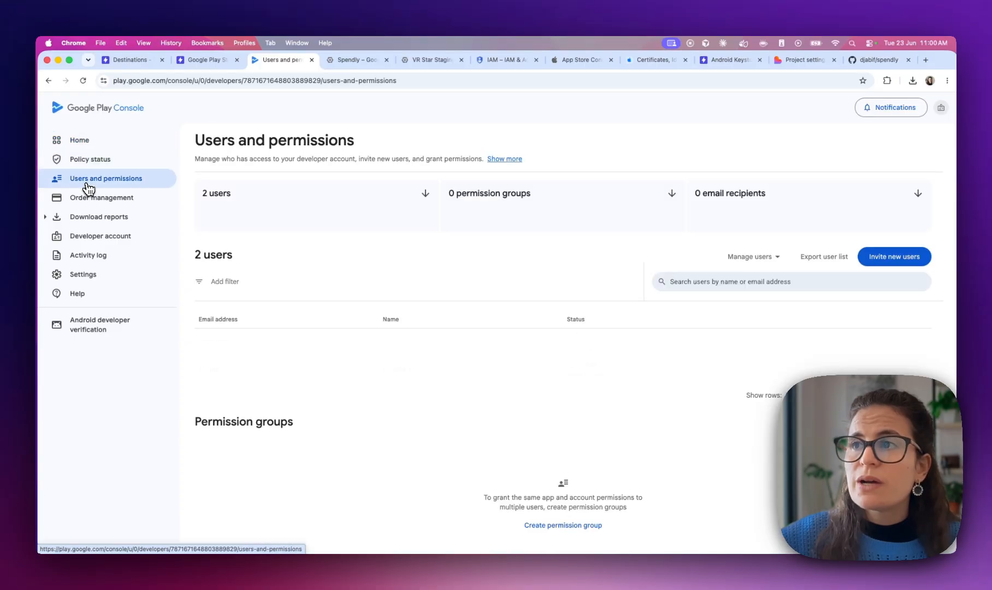
{"action": "left_click", "coordinate": [893, 257]}
{"action": "left_click", "coordinate": [348, 218]}
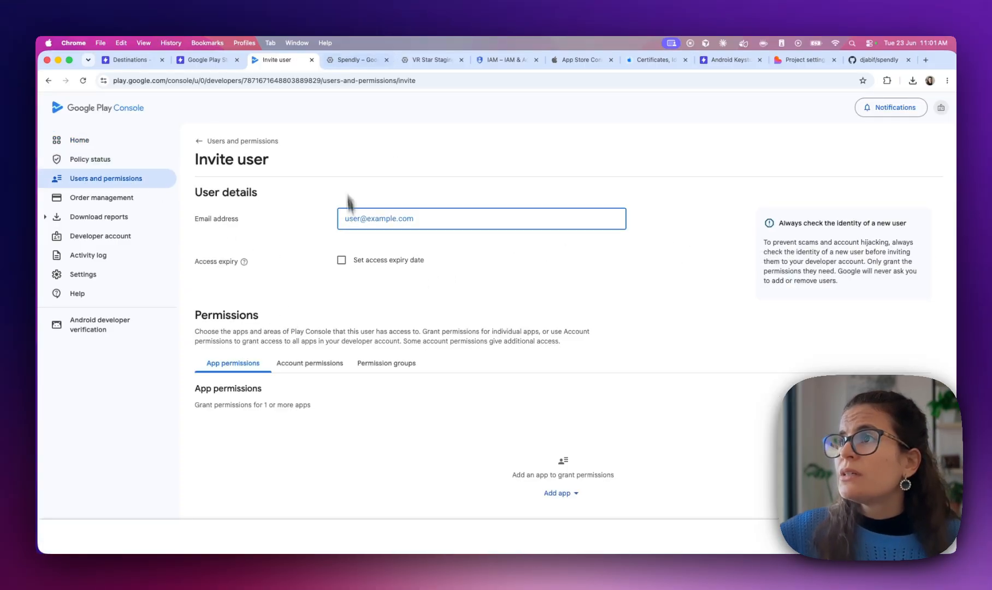
Look up the Spendly project's service accounts in Google Cloud, then return to the invite form
{"action": "left_click", "coordinate": [343, 59]}
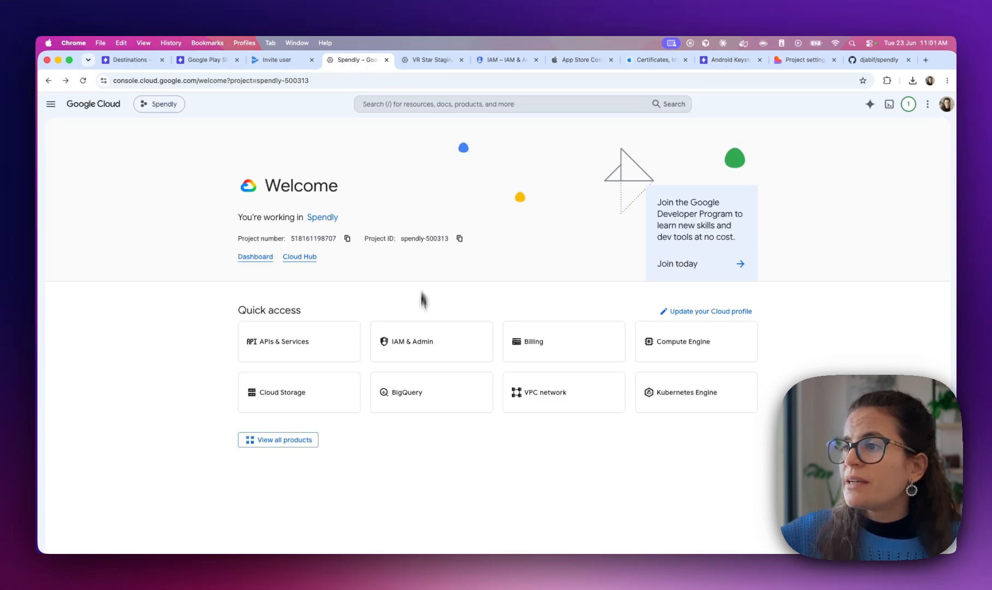
{"action": "left_click", "coordinate": [420, 345]}
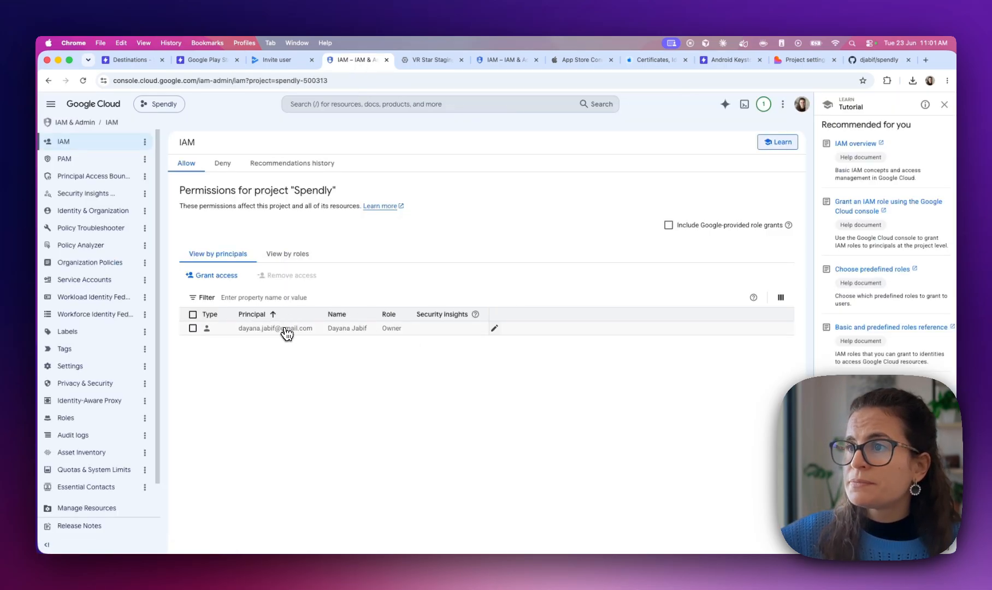
{"action": "scroll", "coordinate": [129, 249], "scroll_direction": "down", "scroll_amount": 1}
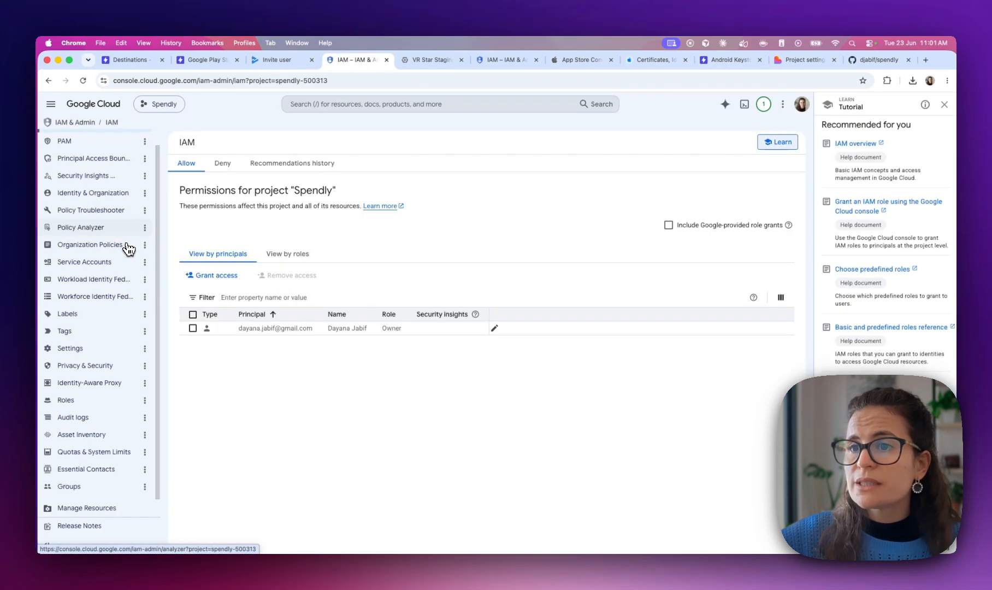
{"action": "left_click", "coordinate": [85, 262]}
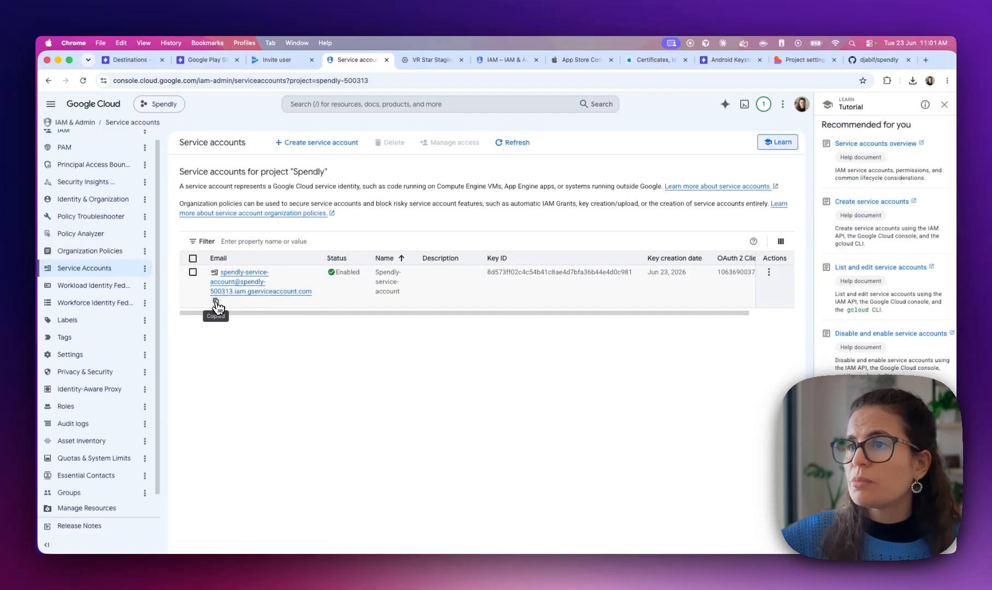
{"action": "left_click", "coordinate": [279, 60]}
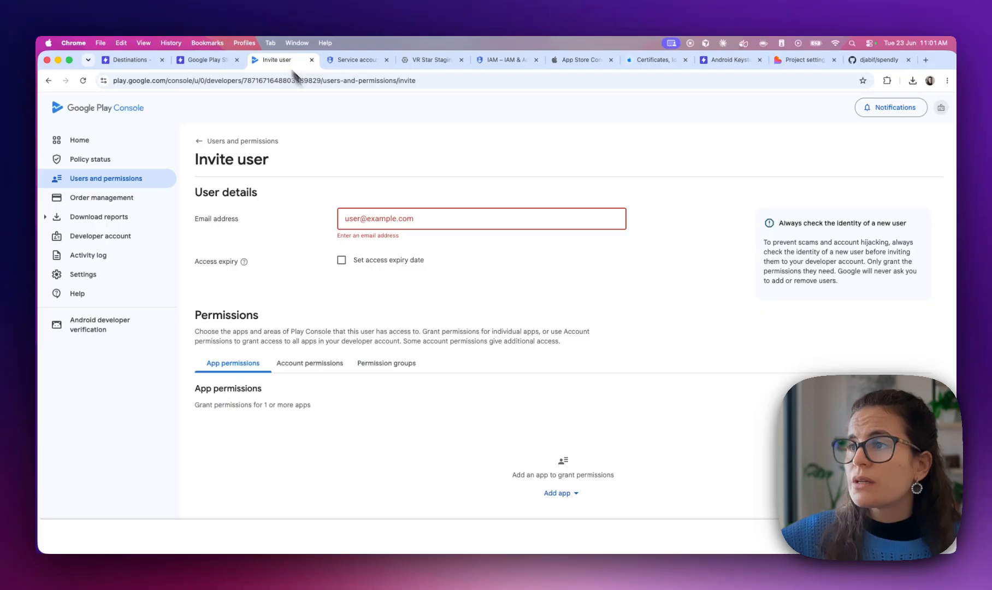
Paste the service account's e-mail into the invite form and add the Spendly app
{"action": "left_click", "coordinate": [415, 209]}
{"action": "key", "text": "super+v"}
{"action": "left_click", "coordinate": [463, 277]}
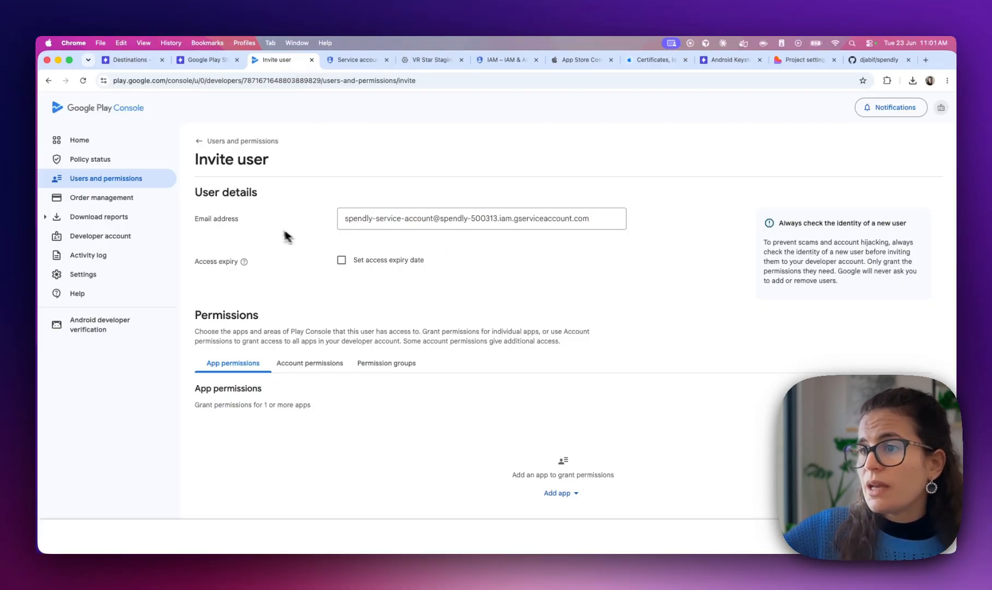
{"action": "left_click", "coordinate": [558, 493]}
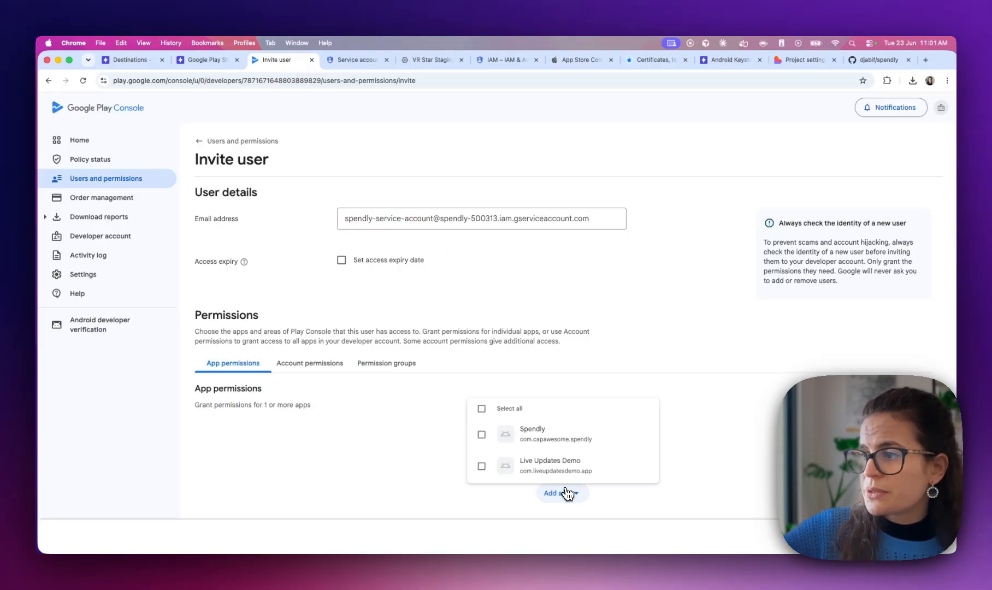
{"action": "left_click", "coordinate": [536, 430]}
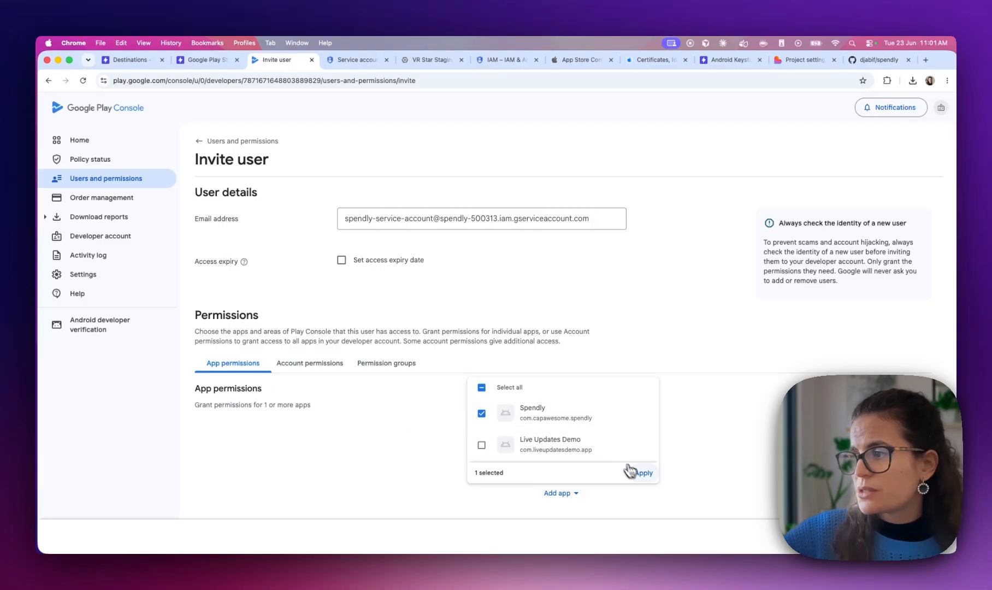
{"action": "left_click", "coordinate": [639, 472]}
Grant Admin (all permissions) for Spendly and apply the permissions
{"action": "scroll", "coordinate": [239, 296], "scroll_direction": "down", "scroll_amount": 2}
{"action": "scroll", "coordinate": [240, 296], "scroll_direction": "up", "scroll_amount": 2}
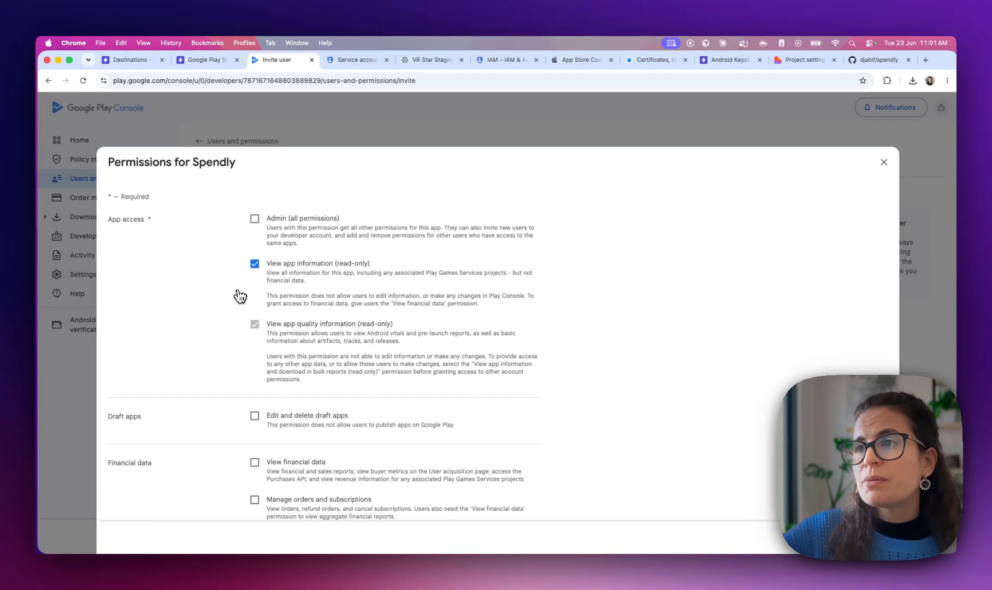
{"action": "scroll", "coordinate": [240, 295], "scroll_direction": "down", "scroll_amount": 1}
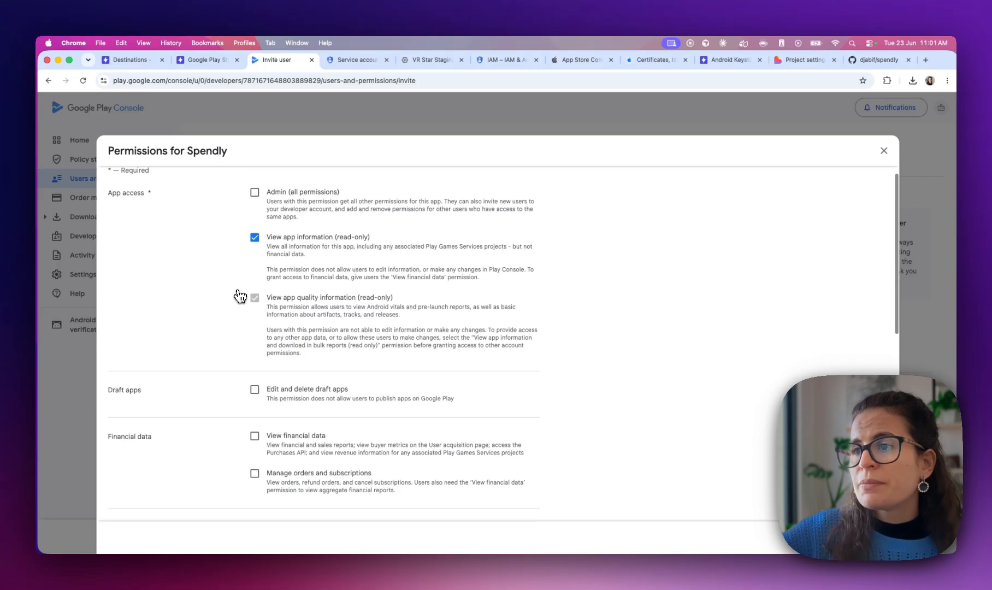
{"action": "left_click", "coordinate": [255, 192]}
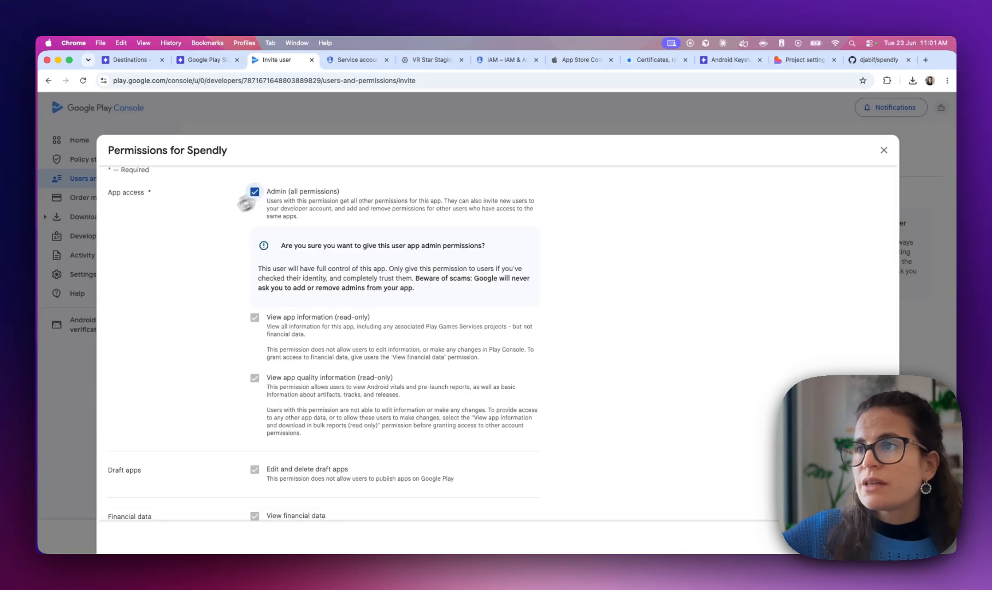
{"action": "scroll", "coordinate": [171, 243], "scroll_direction": "down", "scroll_amount": 6}
{"action": "scroll", "coordinate": [174, 244], "scroll_direction": "up", "scroll_amount": 6}
{"action": "scroll", "coordinate": [174, 244], "scroll_direction": "up", "scroll_amount": 2}
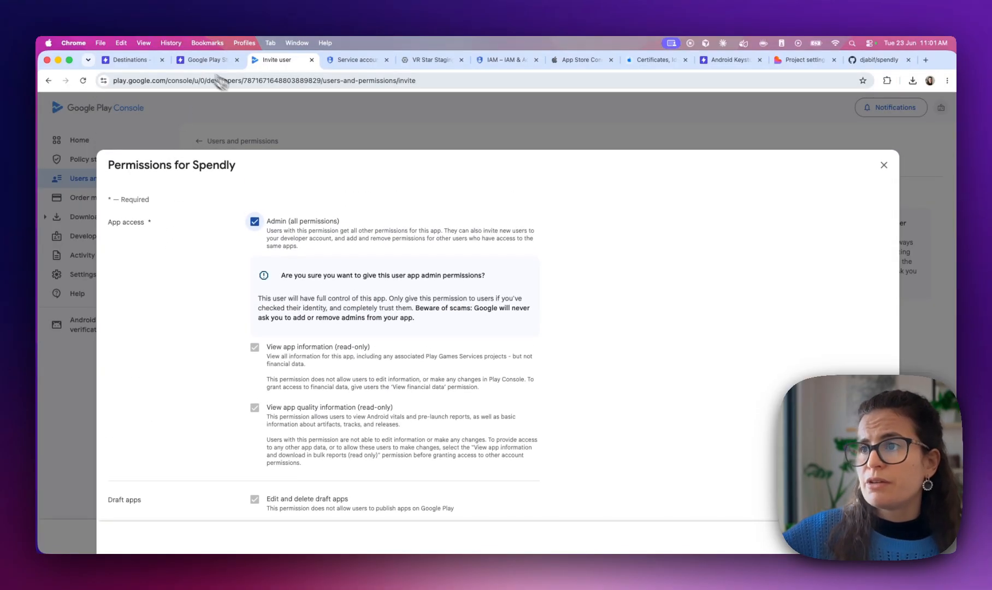
{"action": "scroll", "coordinate": [443, 378], "scroll_direction": "down", "scroll_amount": 5}
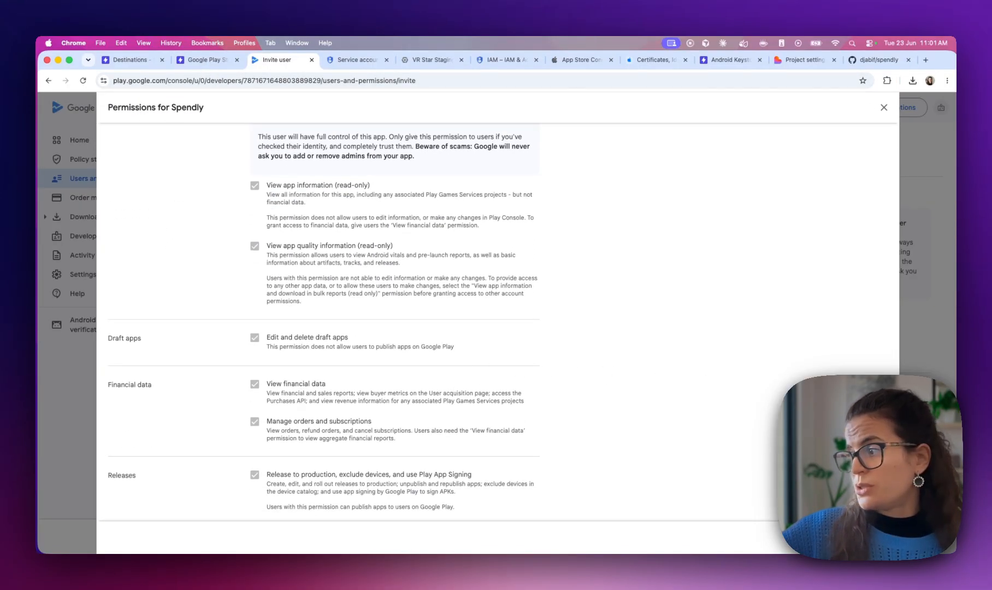
{"action": "left_click", "coordinate": [876, 537]}
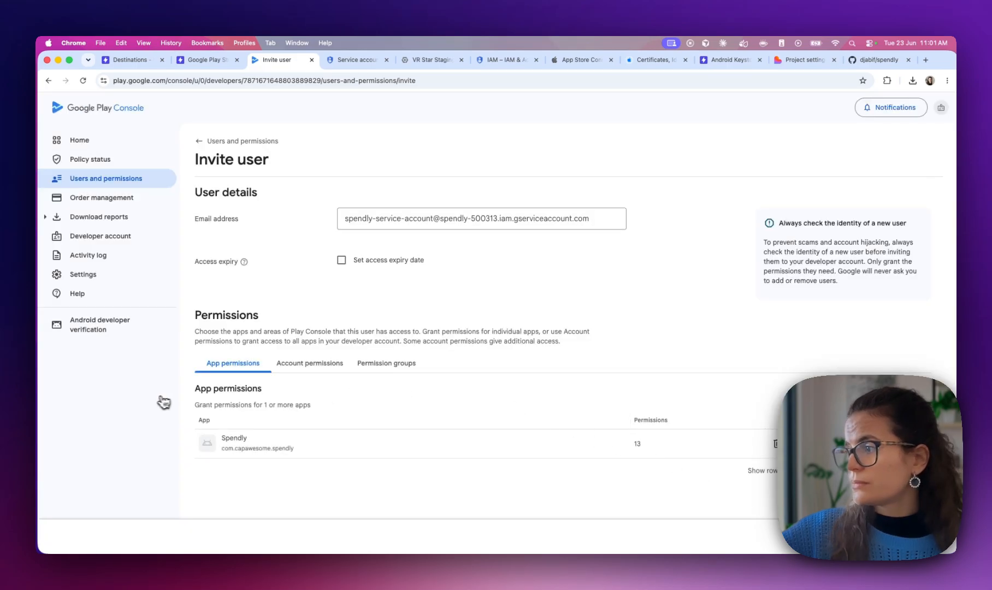
Review steps 12–13 of the setup guide, including the Release permissions note
{"action": "left_click", "coordinate": [204, 60]}
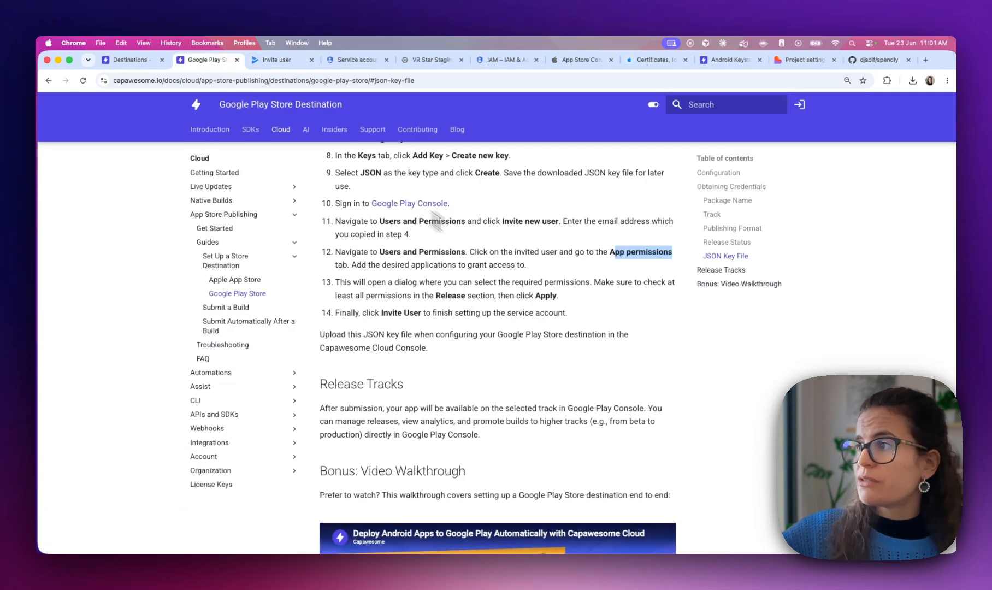
{"action": "left_click", "coordinate": [493, 262]}
{"action": "left_click_drag", "start_coordinate": [550, 253], "coordinate": [527, 266]}
{"action": "scroll", "coordinate": [554, 274], "scroll_direction": "down", "scroll_amount": 1}
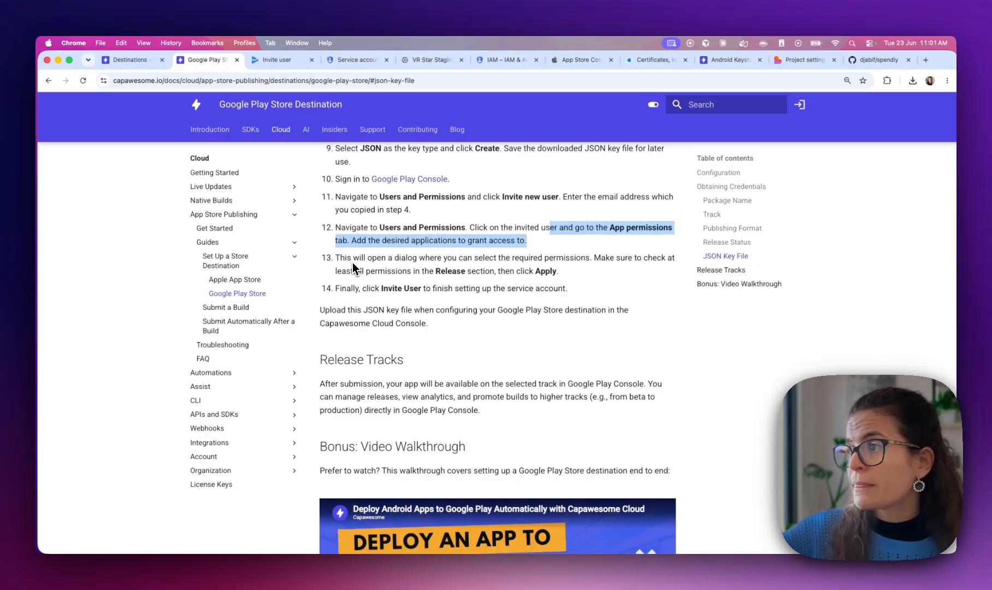
{"action": "left_click_drag", "start_coordinate": [335, 272], "coordinate": [503, 281]}
{"action": "scroll", "coordinate": [505, 285], "scroll_direction": "down", "scroll_amount": 2}
{"action": "left_click", "coordinate": [371, 242]}
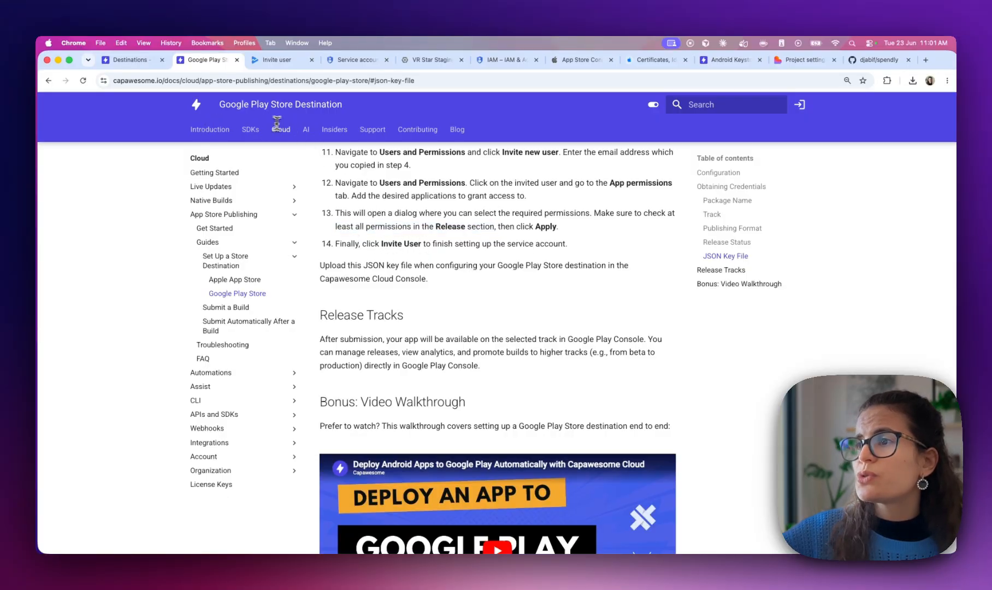
Send the Play Console invitation to the service account
{"action": "left_click", "coordinate": [272, 64]}
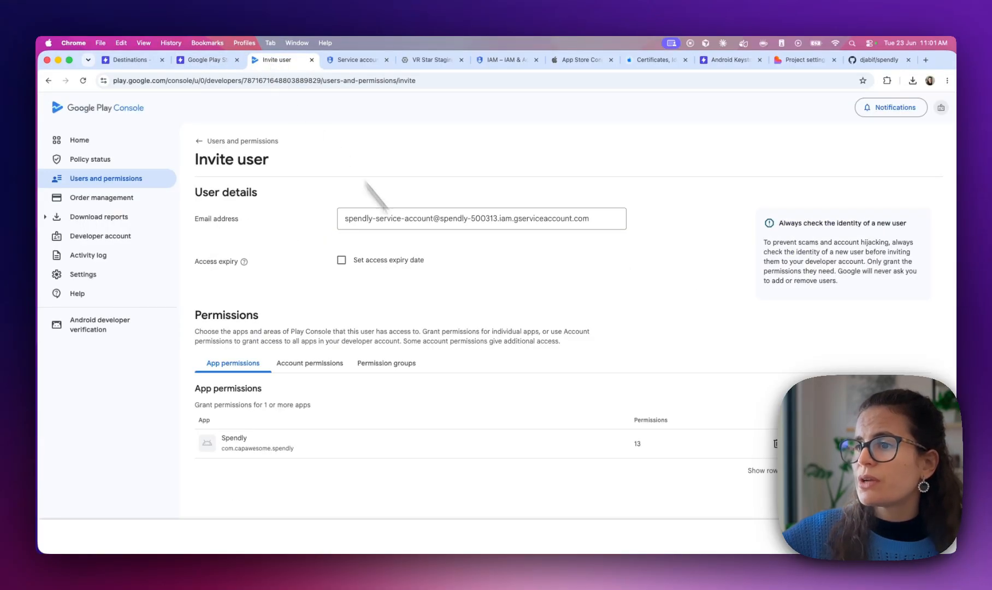
{"action": "left_click", "coordinate": [911, 536]}
{"action": "left_click", "coordinate": [561, 356]}
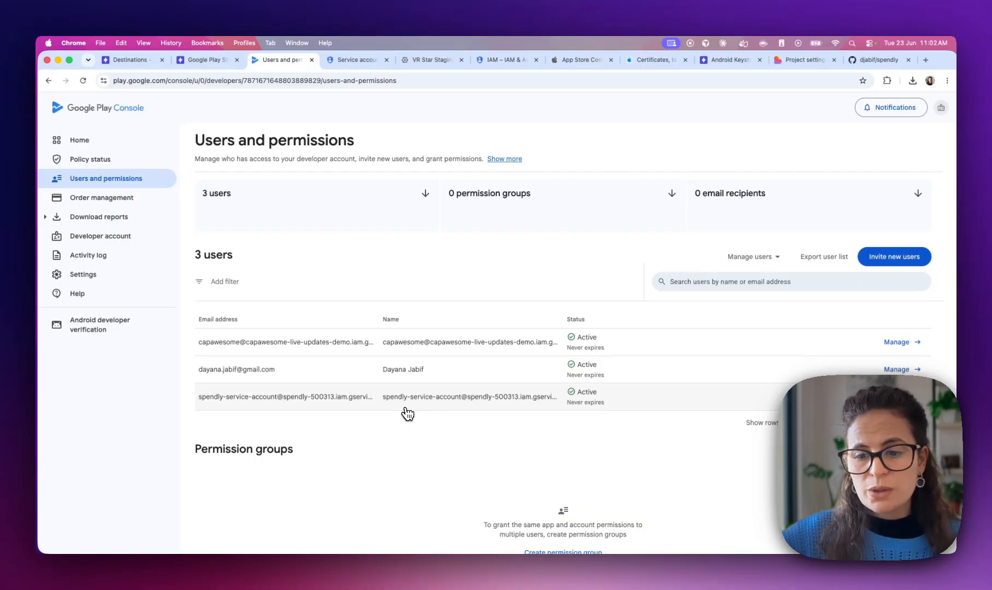
{"action": "left_click", "coordinate": [221, 61]}
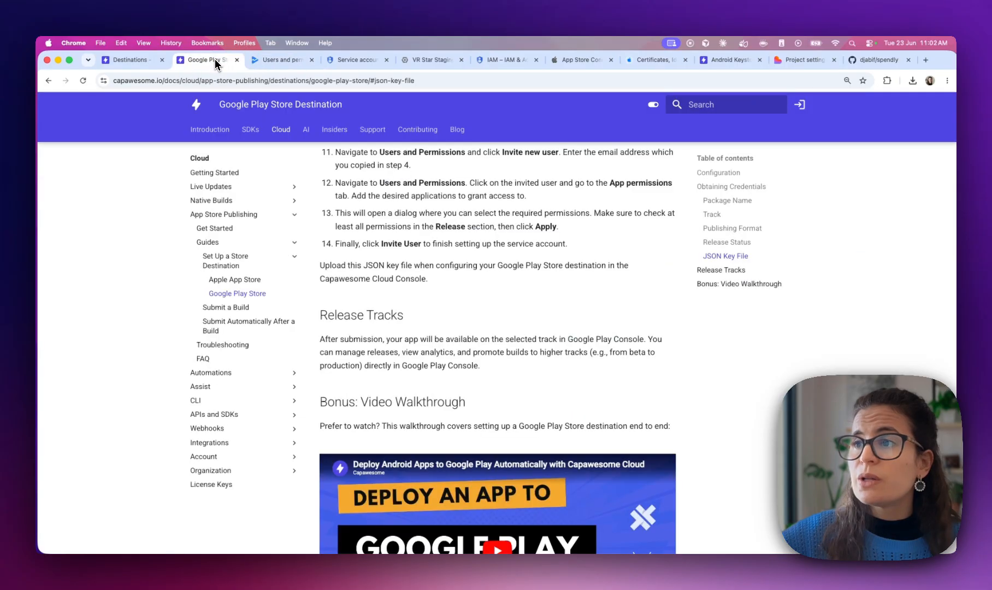
Attach the spendly .json key and create the 'Internal testing' Android store destination
{"action": "left_click", "coordinate": [129, 61]}
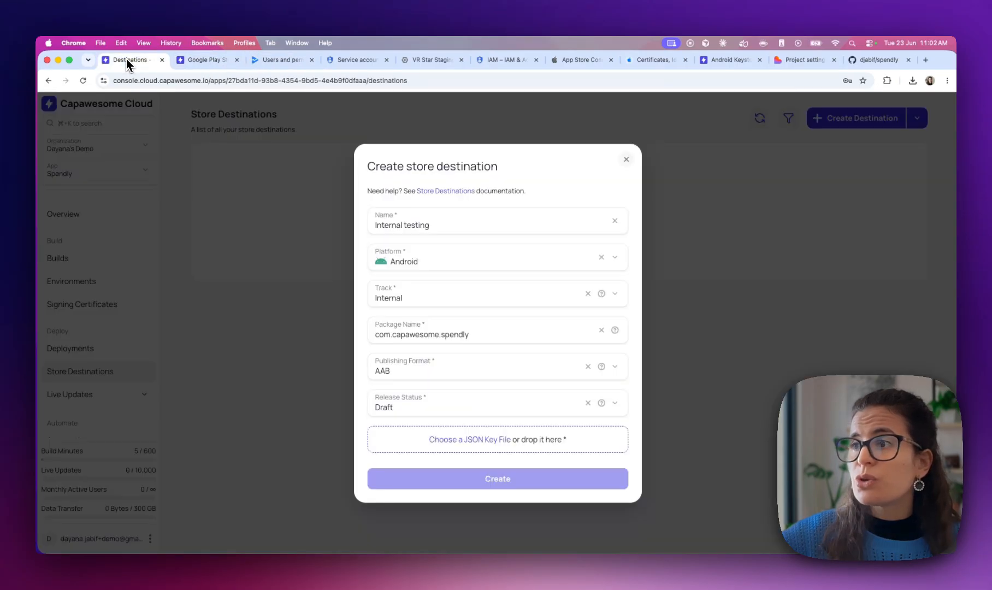
{"action": "left_click", "coordinate": [485, 440]}
{"action": "double_click", "coordinate": [379, 218]}
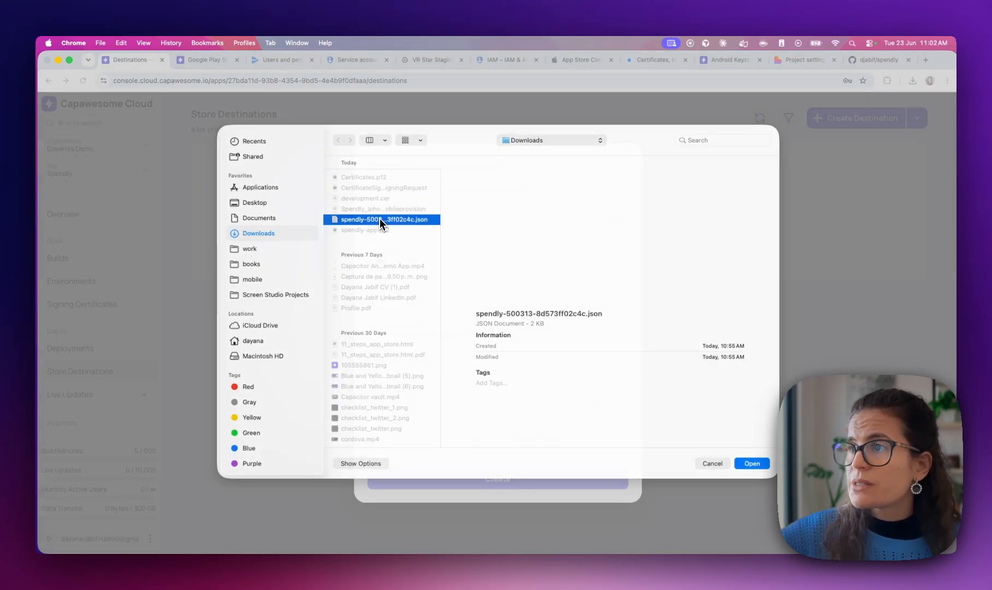
{"action": "left_click", "coordinate": [506, 483]}
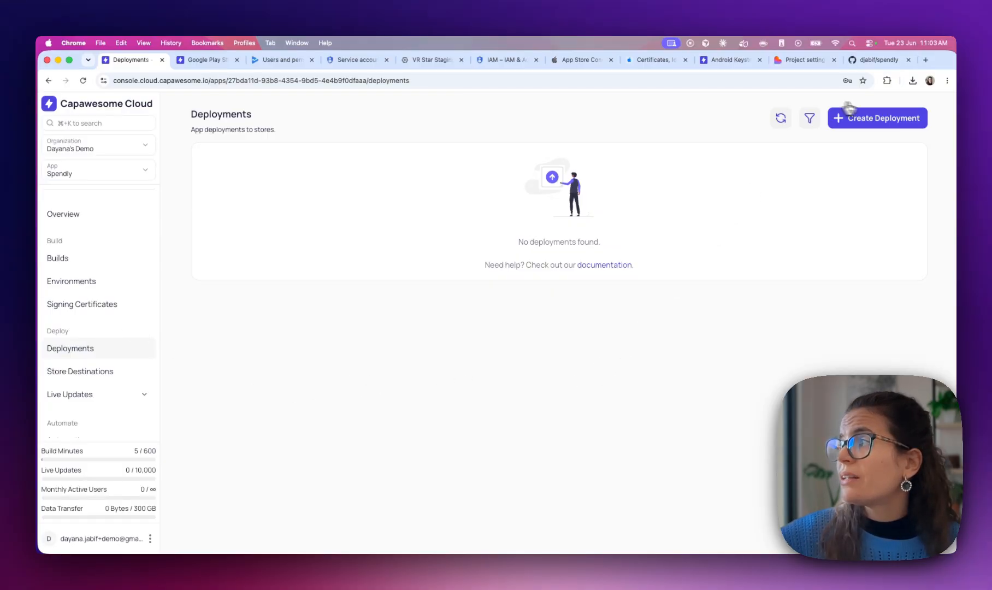
Start a deployment, cancel it, and check build #4 in the builds list
{"action": "left_click", "coordinate": [872, 119]}
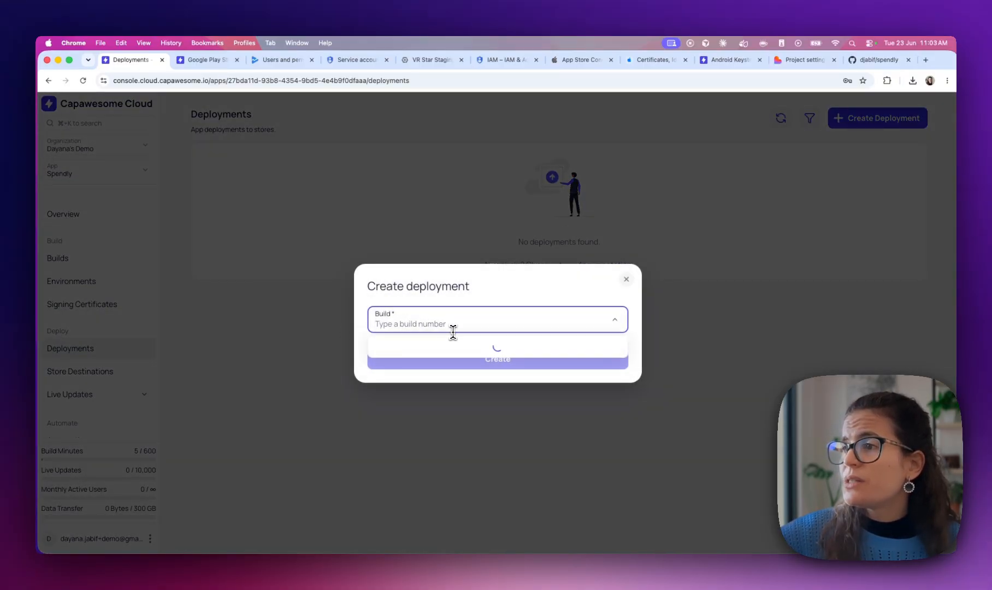
{"action": "left_click", "coordinate": [453, 331]}
{"action": "left_click", "coordinate": [292, 332]}
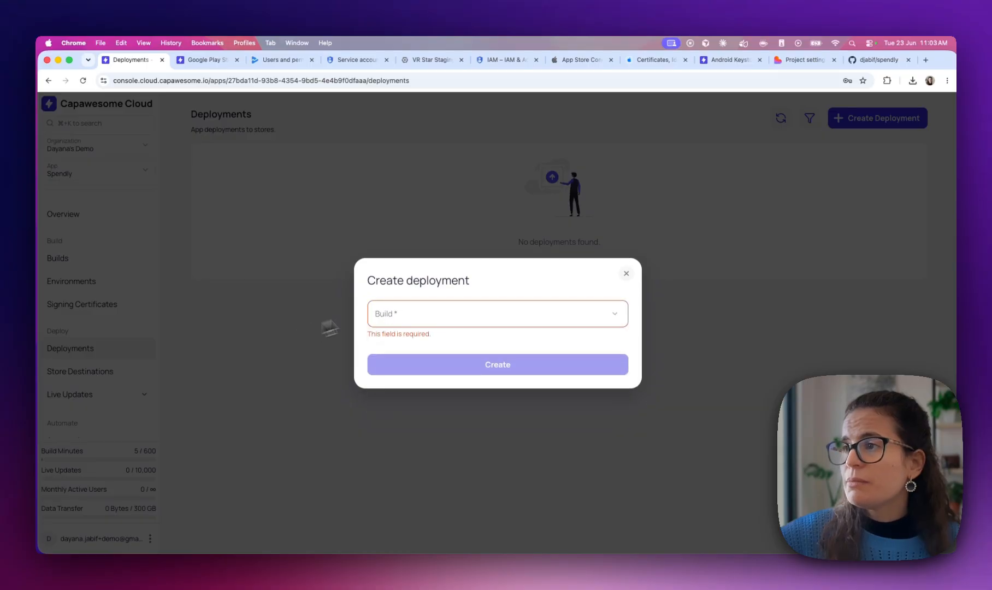
{"action": "left_click", "coordinate": [627, 279]}
{"action": "left_click", "coordinate": [58, 259]}
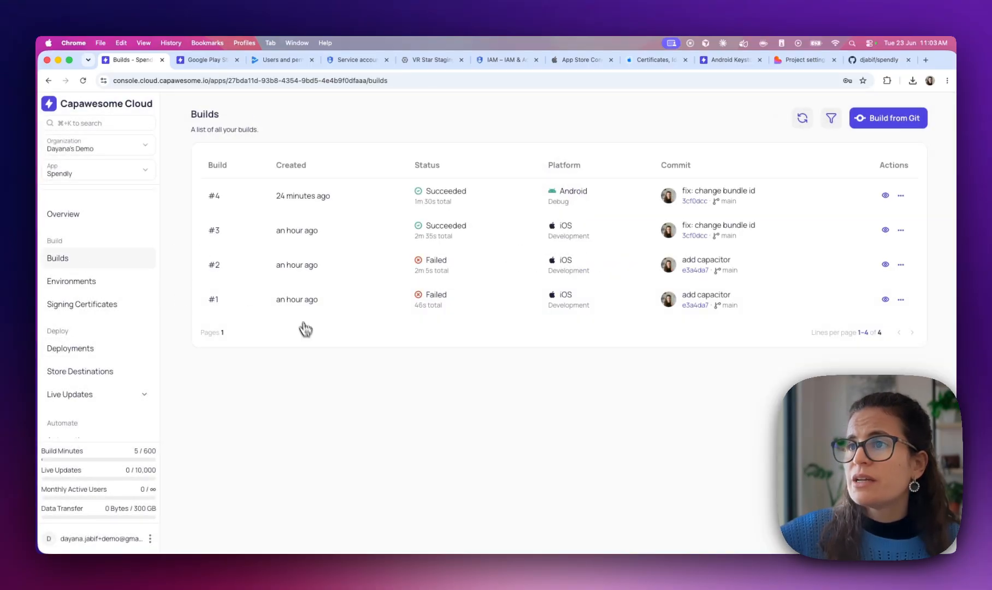
{"action": "left_click", "coordinate": [901, 196]}
{"action": "left_click", "coordinate": [904, 199]}
{"action": "left_click", "coordinate": [77, 350]}
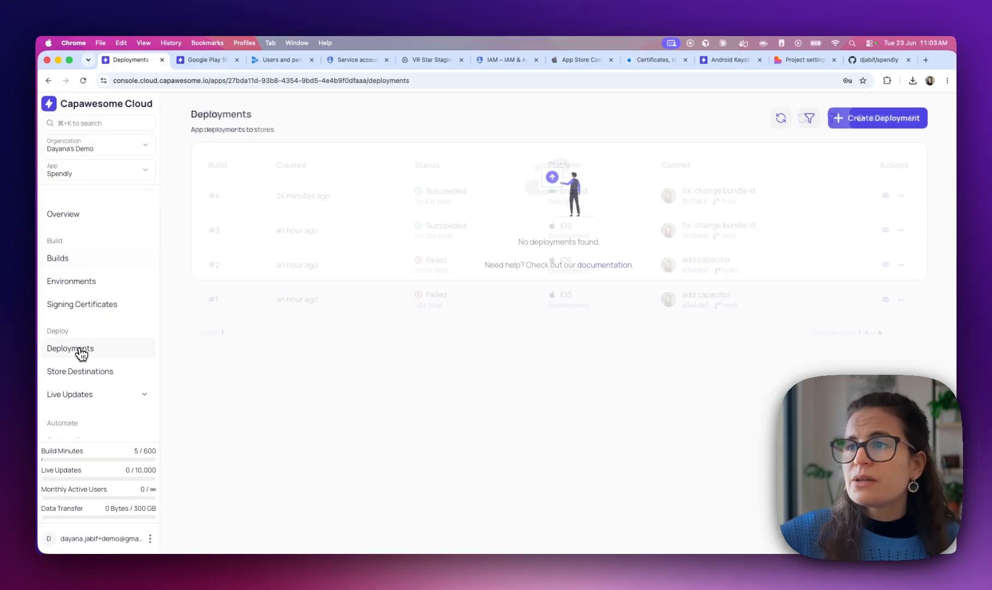
Deploy build #4 to Internal testing and open the new pending deployment
{"action": "left_click", "coordinate": [893, 117]}
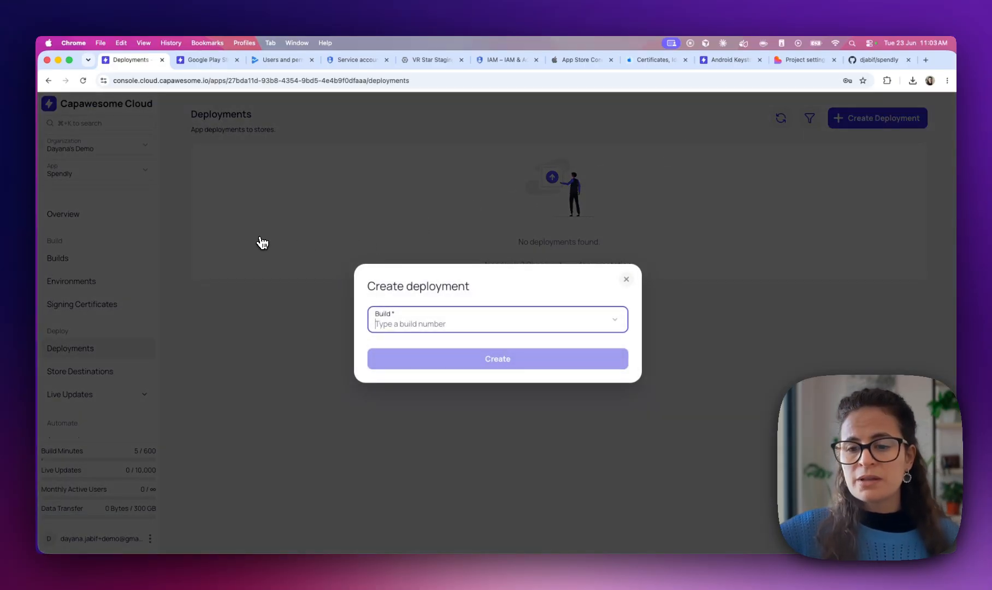
{"action": "left_click", "coordinate": [387, 352]}
{"action": "left_click", "coordinate": [389, 341]}
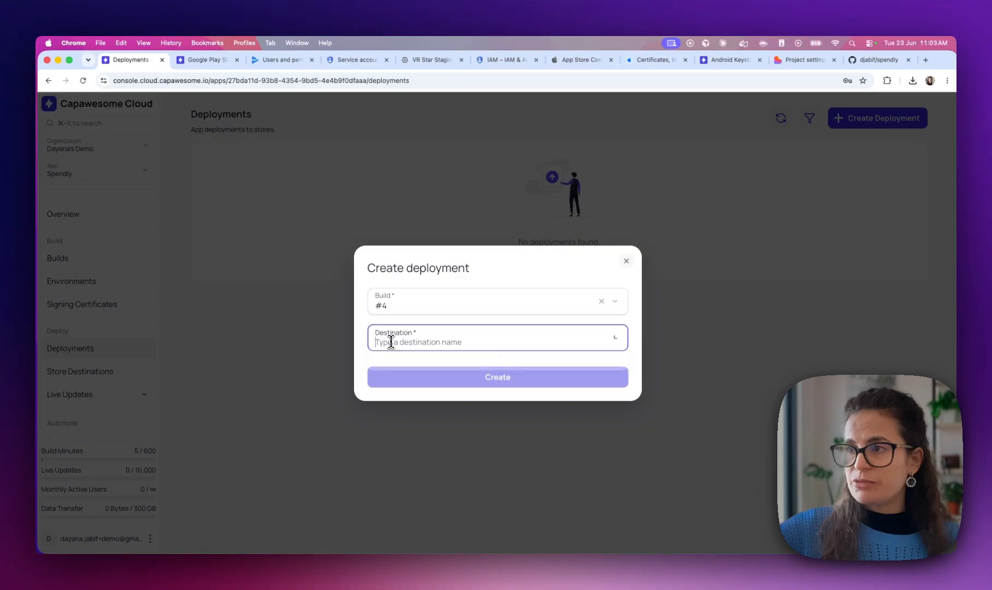
{"action": "left_click", "coordinate": [391, 369]}
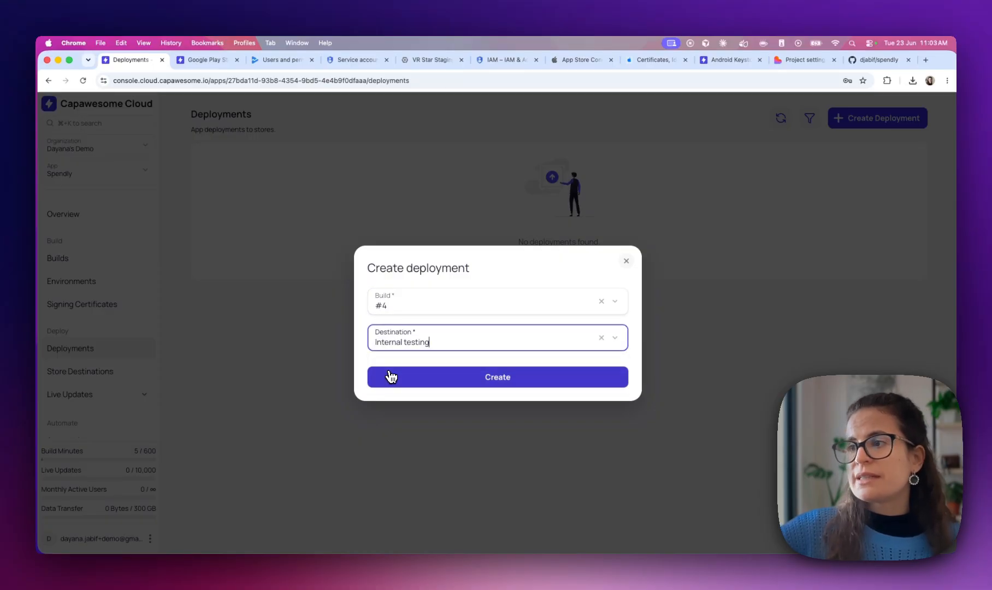
{"action": "left_click", "coordinate": [449, 389]}
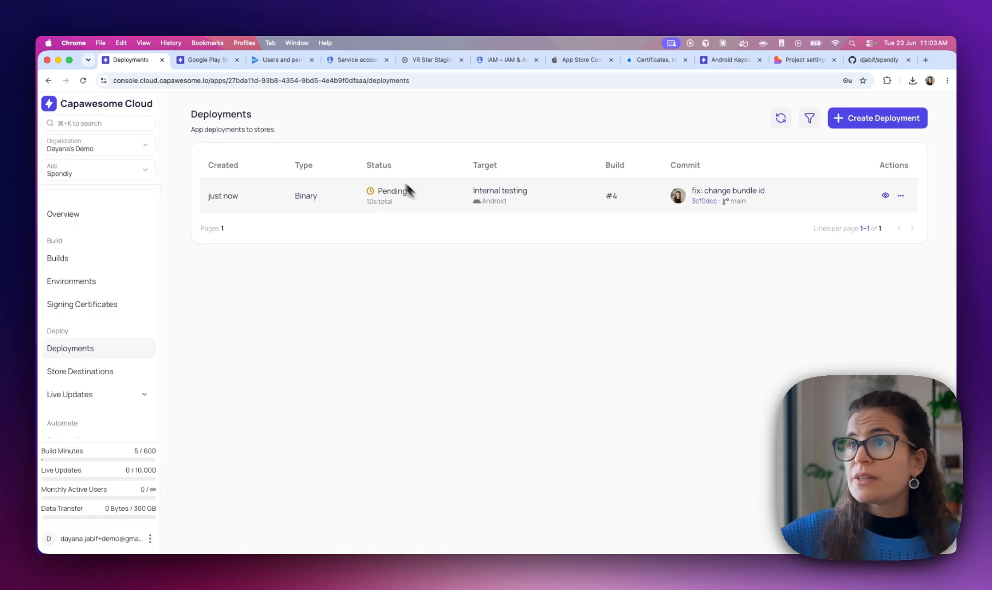
{"action": "left_click", "coordinate": [343, 202]}
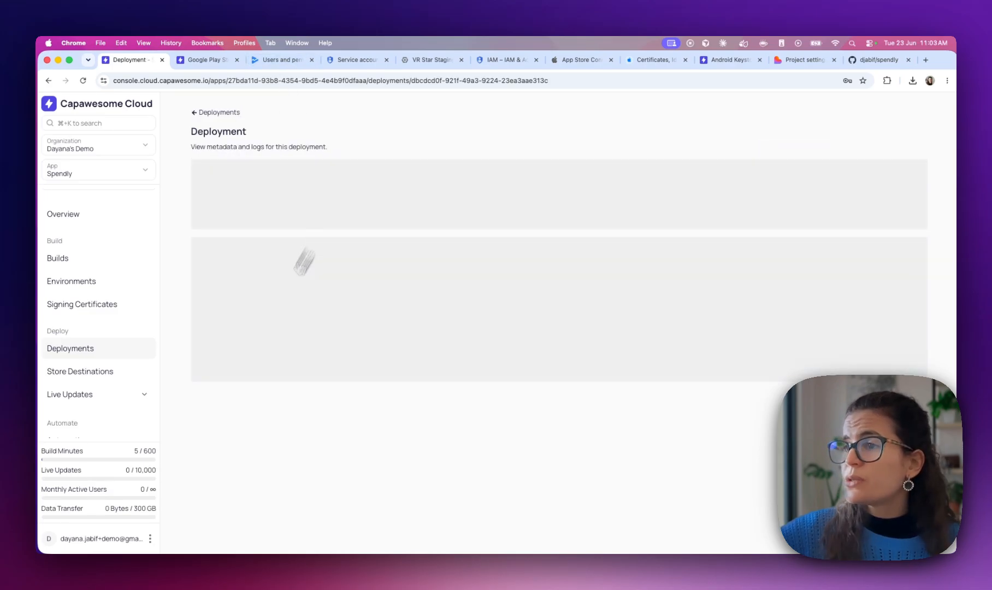
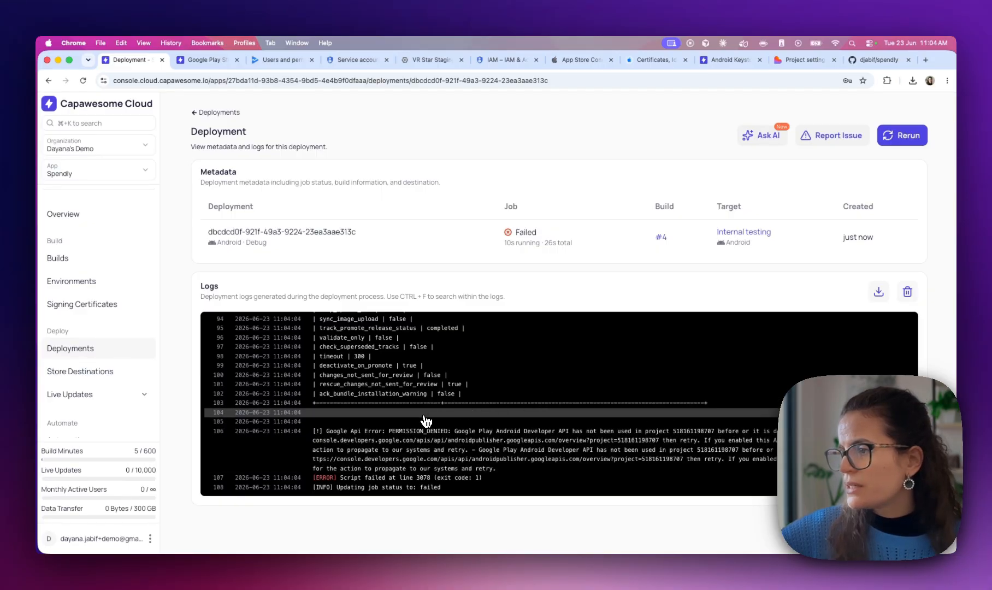
Copy the console.developers.google.com API link from log line 106 and start a new browser tab
{"action": "double_click", "coordinate": [657, 440]}
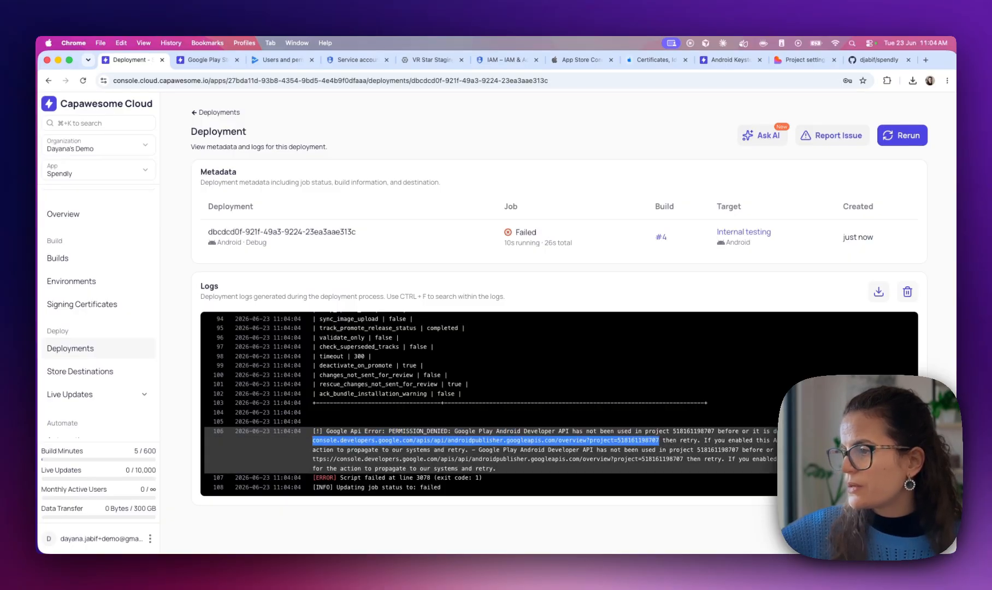
{"action": "key", "text": "super+c"}
{"action": "key", "text": "super+t"}
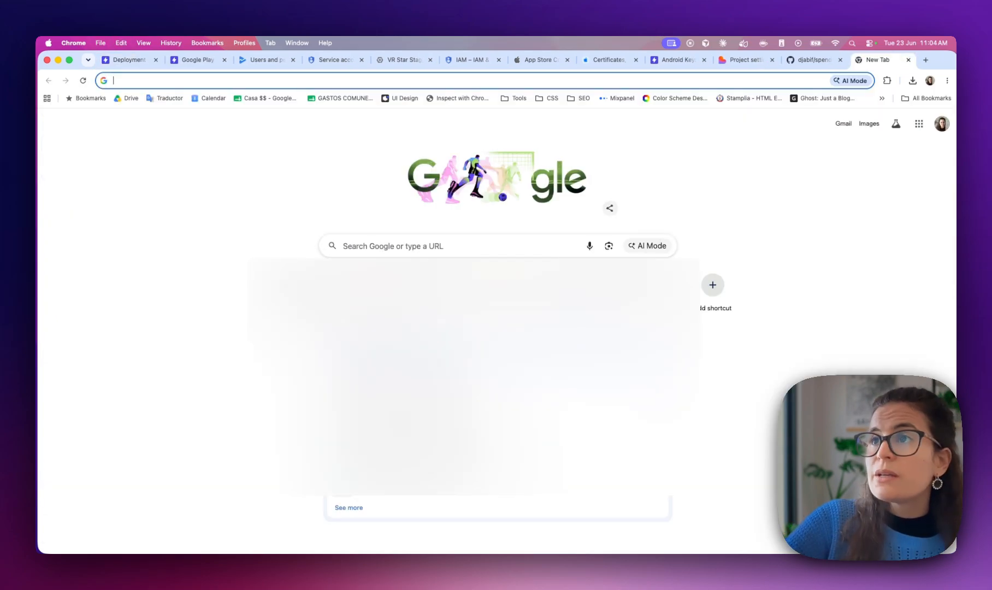
Enable the Google Play Android Developer API from the pasted link, then return to the failed deployment
{"action": "key", "text": "super+v"}
{"action": "key", "text": "Return"}
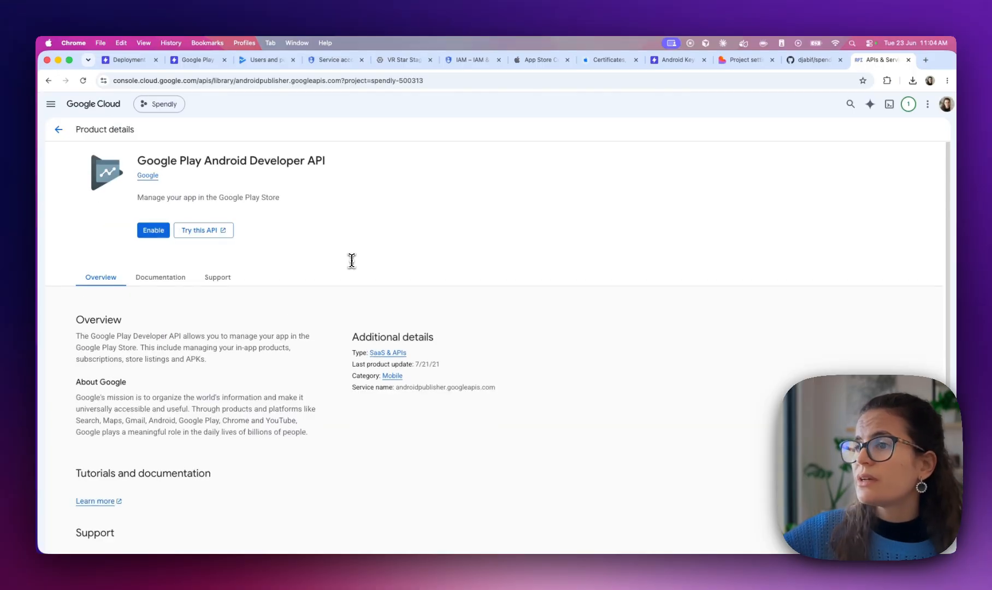
{"action": "left_click", "coordinate": [153, 230]}
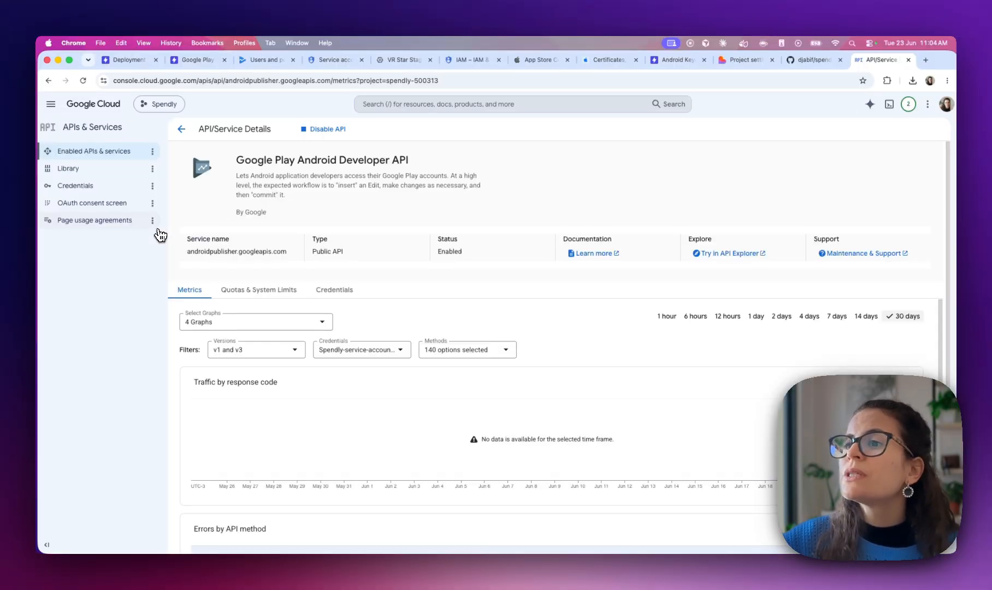
{"action": "left_click_drag", "start_coordinate": [404, 160], "coordinate": [290, 168]}
{"action": "left_click", "coordinate": [292, 167]}
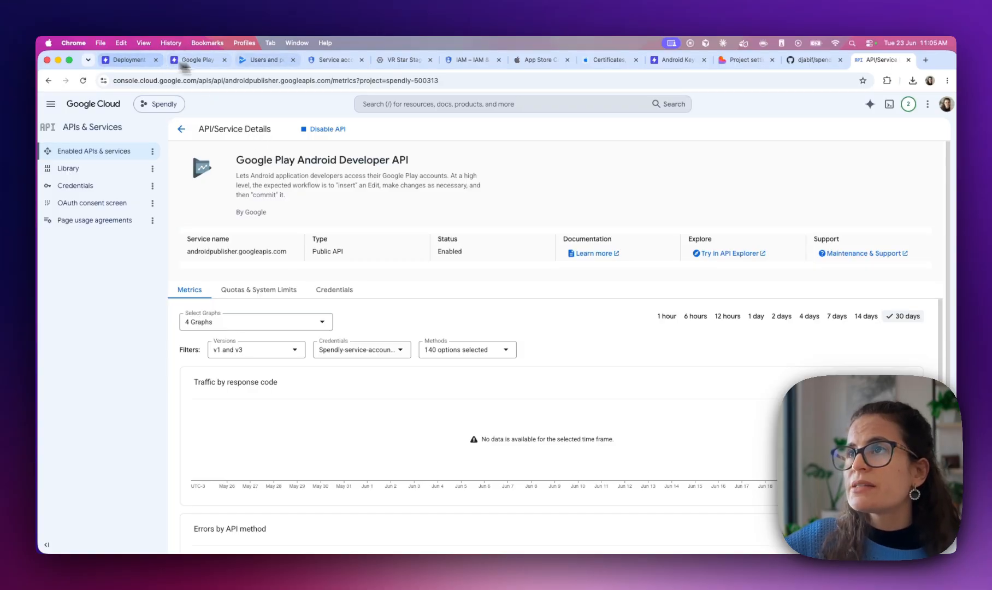
{"action": "left_click", "coordinate": [129, 61]}
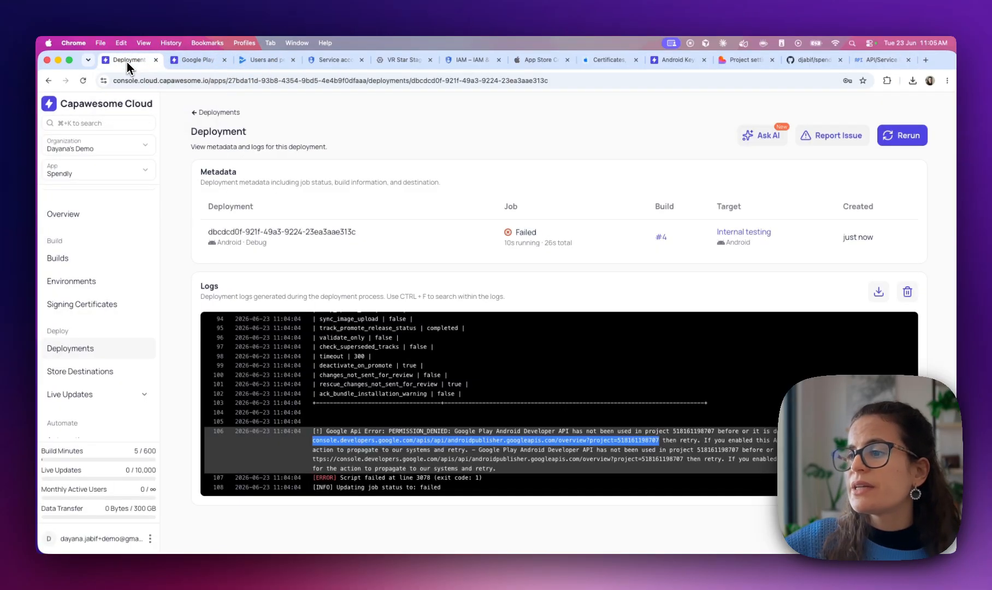
Rerun the Android deployment, which fails again because the APK is debug-signed, then go to Builds
{"action": "left_click", "coordinate": [907, 136]}
{"action": "left_click", "coordinate": [521, 352]}
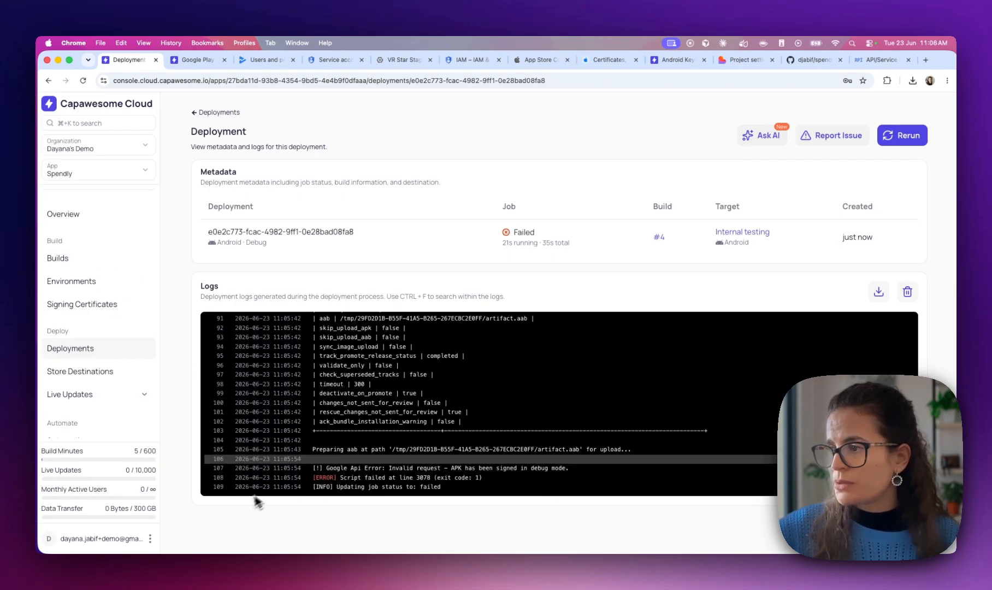
{"action": "left_click", "coordinate": [114, 266]}
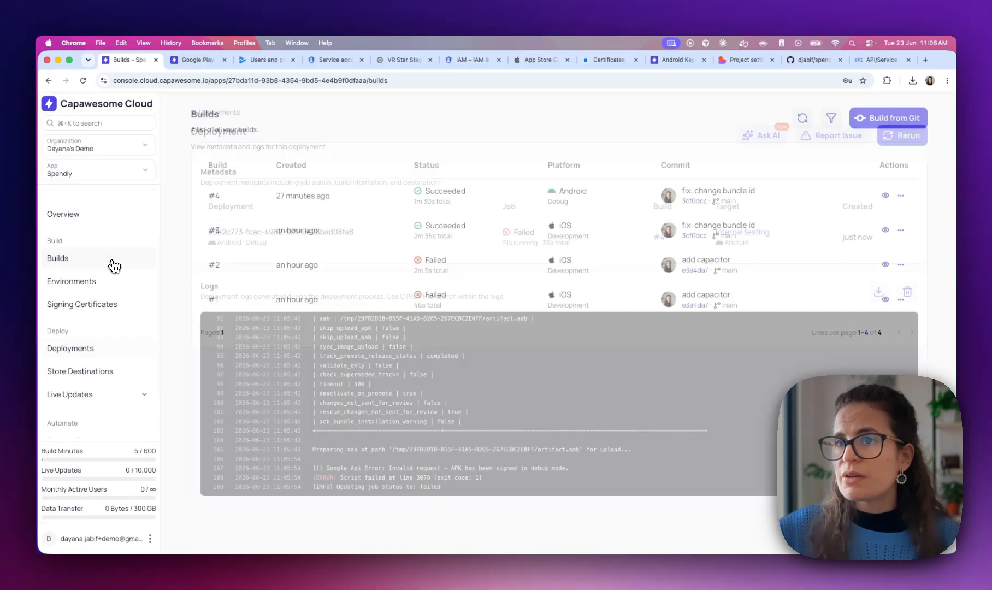
Fill a Build from Git form with branch main, Android platform and Release type, then check the docs
{"action": "left_click", "coordinate": [863, 118]}
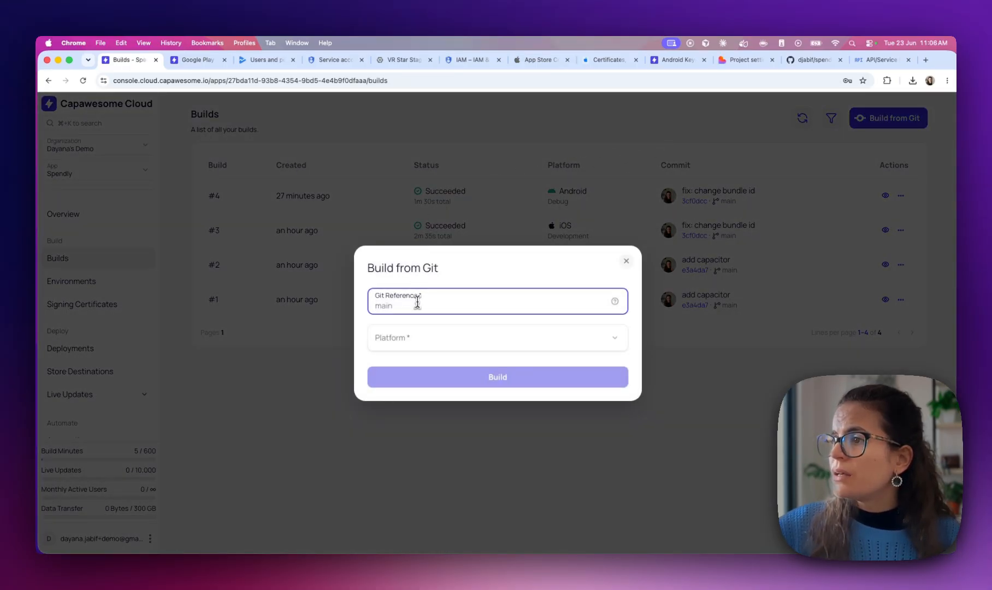
{"action": "type", "text": "main"}
{"action": "left_click", "coordinate": [408, 342]}
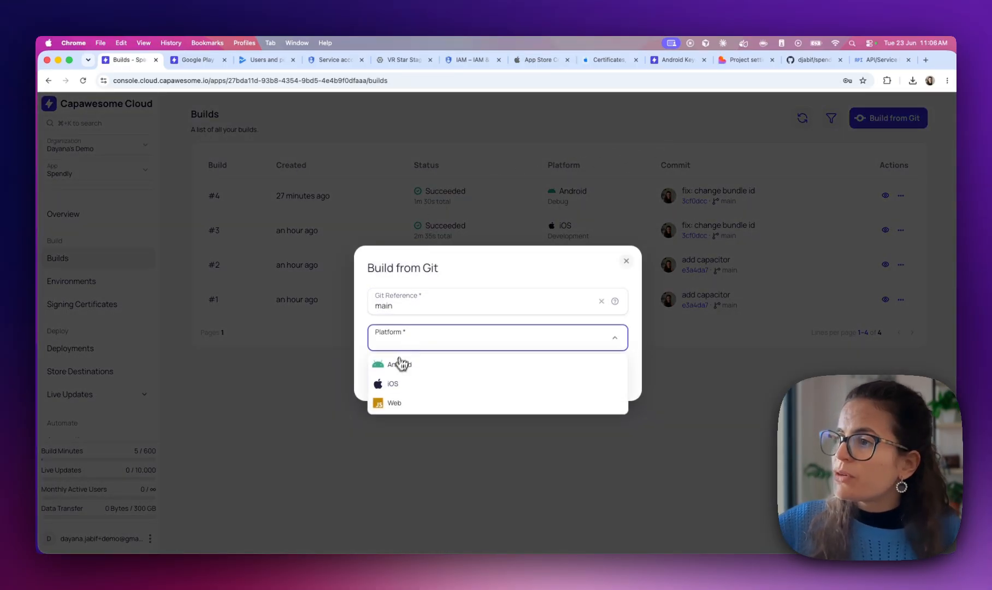
{"action": "left_click", "coordinate": [403, 362]}
{"action": "left_click", "coordinate": [418, 300]}
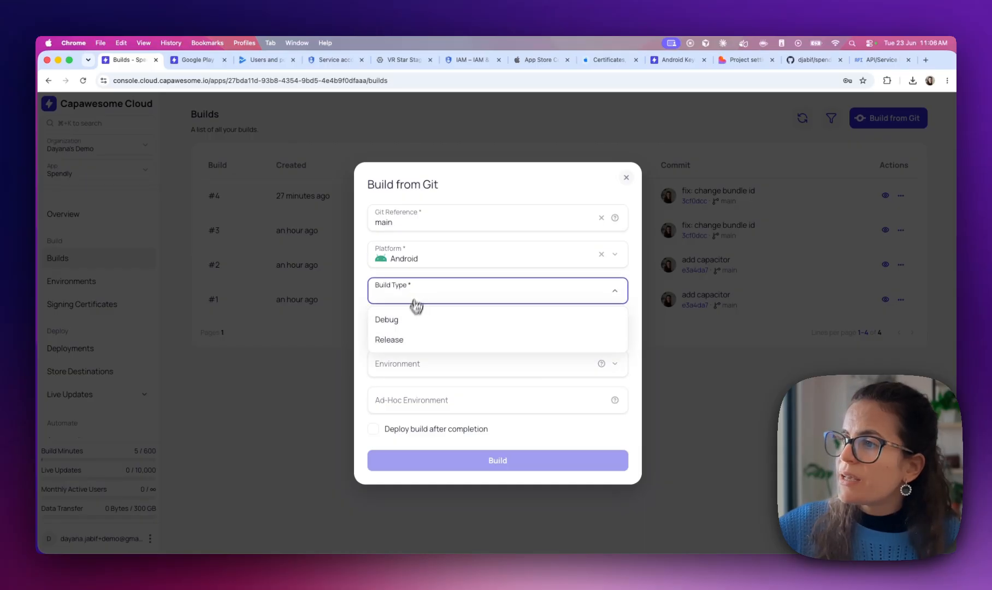
{"action": "left_click", "coordinate": [406, 348]}
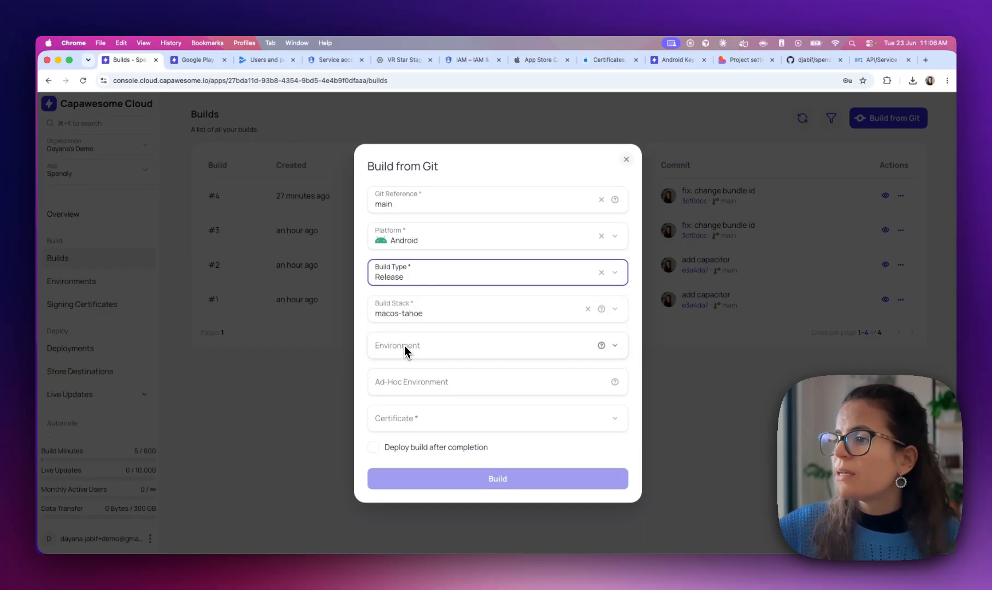
{"action": "left_click", "coordinate": [421, 268]}
{"action": "left_click", "coordinate": [425, 270]}
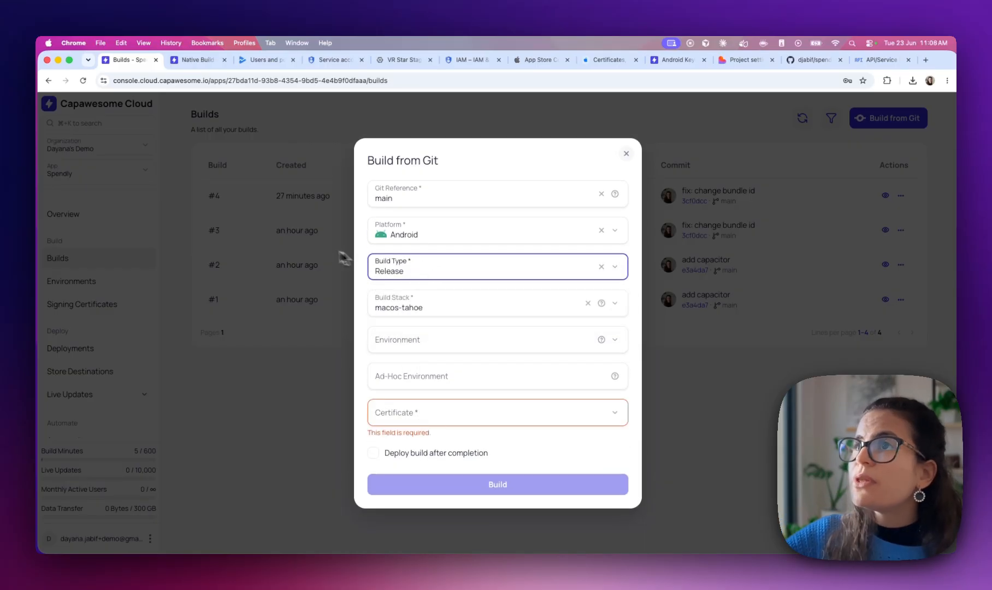
{"action": "left_click", "coordinate": [206, 61]}
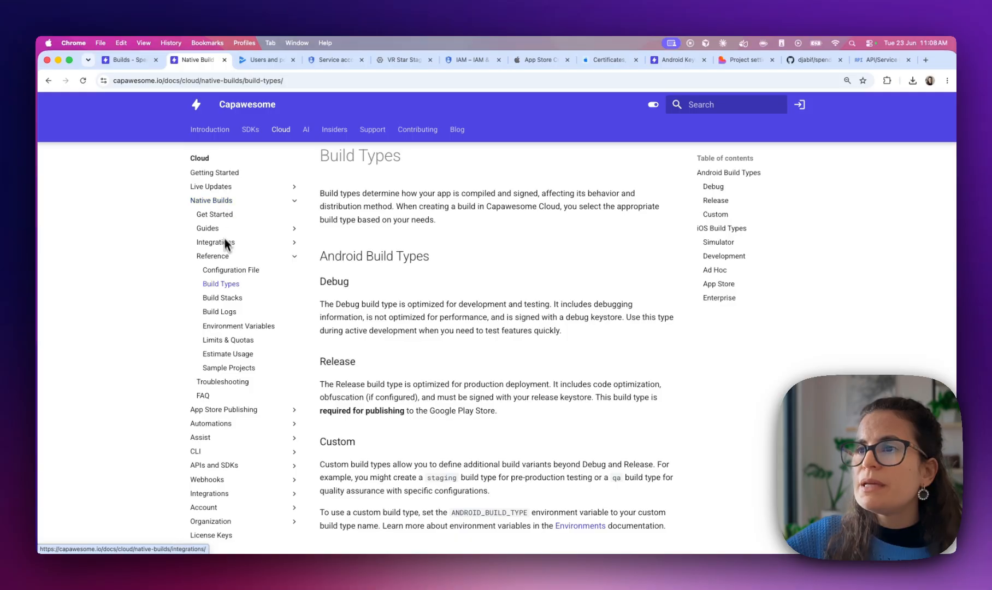
Check the Debug and Release build types and confirm Release is required for Google Play publishing
{"action": "scroll", "coordinate": [370, 299], "scroll_direction": "up", "scroll_amount": 1}
{"action": "scroll", "coordinate": [349, 304], "scroll_direction": "down", "scroll_amount": 2}
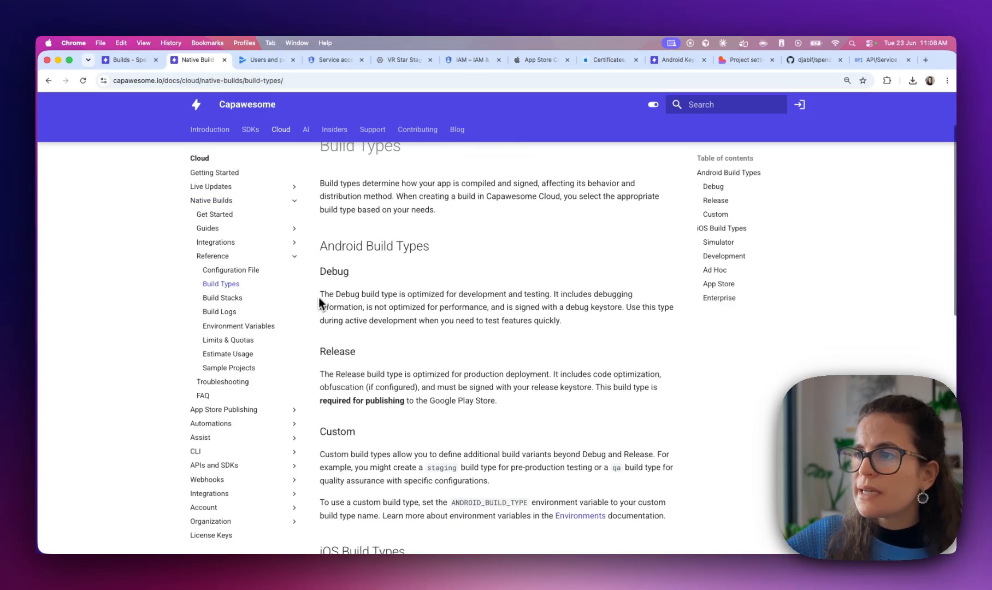
{"action": "double_click", "coordinate": [333, 272]}
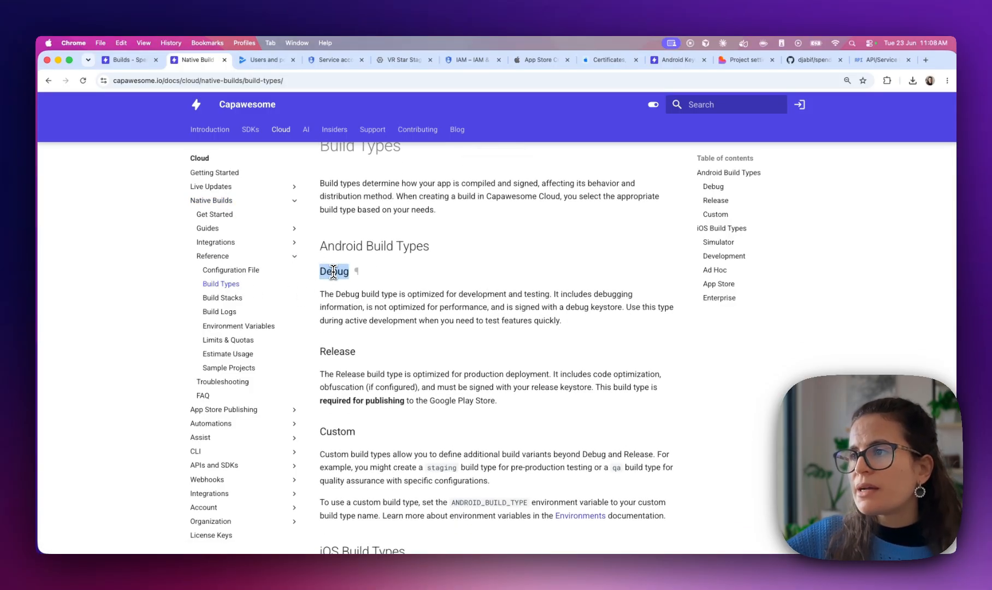
{"action": "scroll", "coordinate": [332, 273], "scroll_direction": "down", "scroll_amount": 1}
{"action": "double_click", "coordinate": [334, 319]}
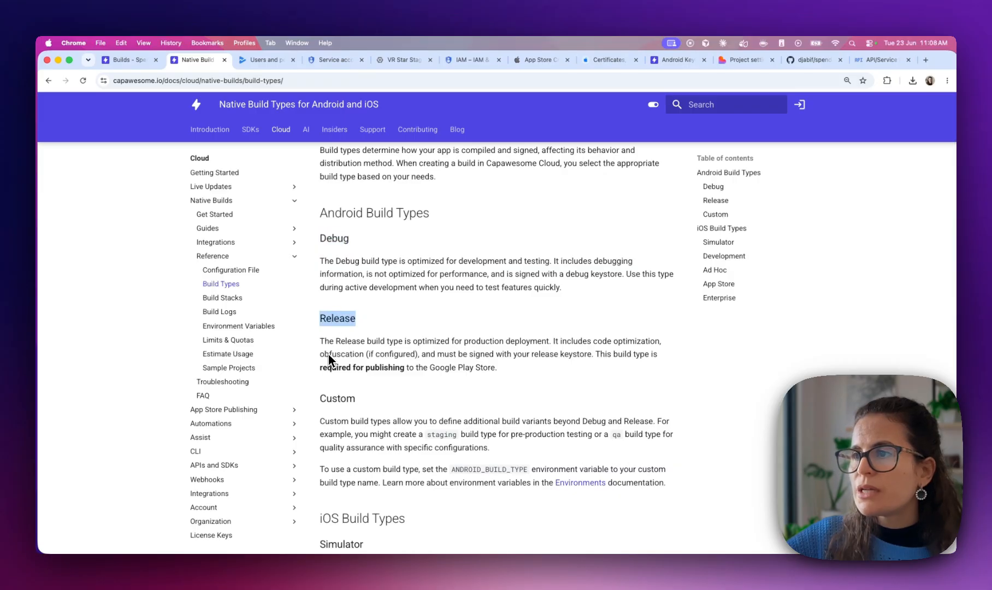
{"action": "scroll", "coordinate": [329, 355], "scroll_direction": "down", "scroll_amount": 1}
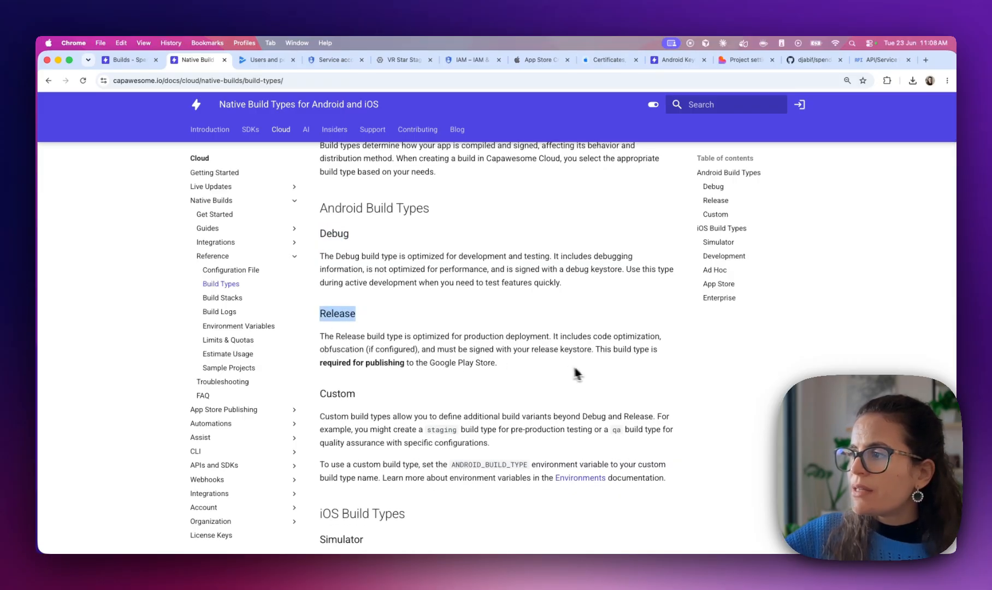
{"action": "left_click_drag", "start_coordinate": [595, 350], "coordinate": [601, 364]}
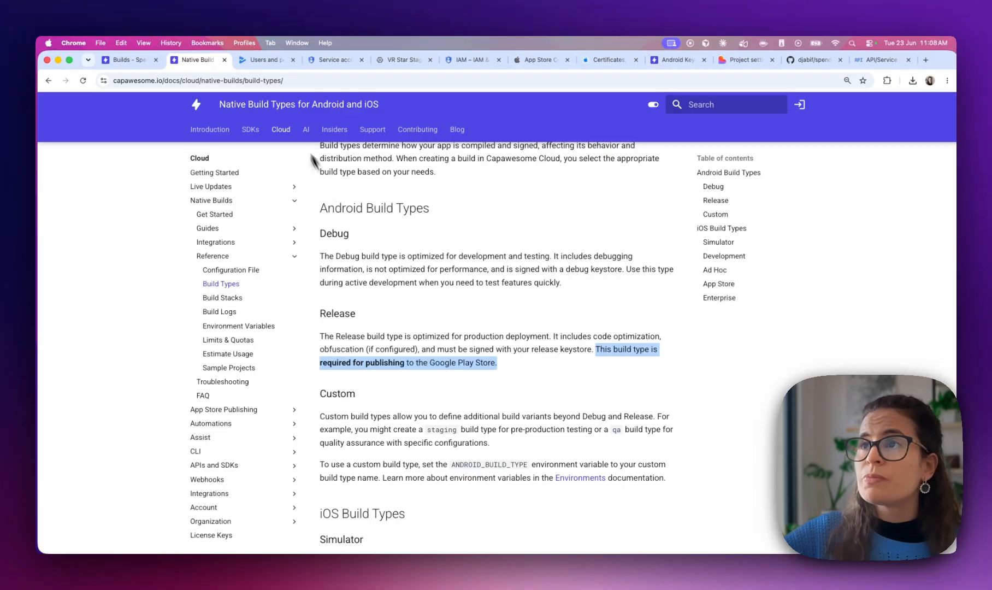
{"action": "left_click", "coordinate": [143, 71]}
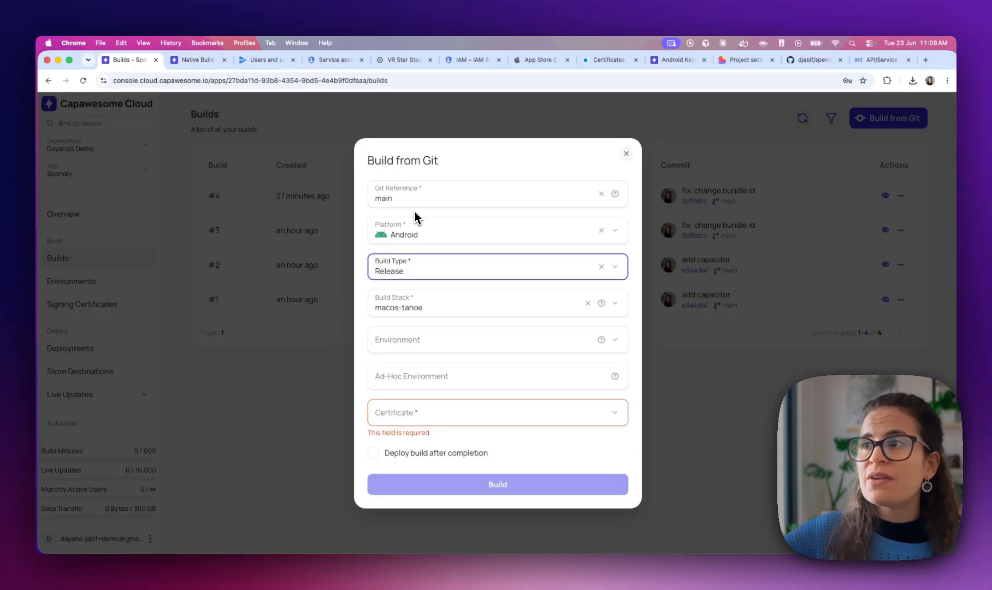
Queue build #5 as an Android Release build signed with android Certificate and view its details
{"action": "left_click", "coordinate": [400, 274]}
{"action": "left_click", "coordinate": [399, 312]}
{"action": "left_click", "coordinate": [416, 415]}
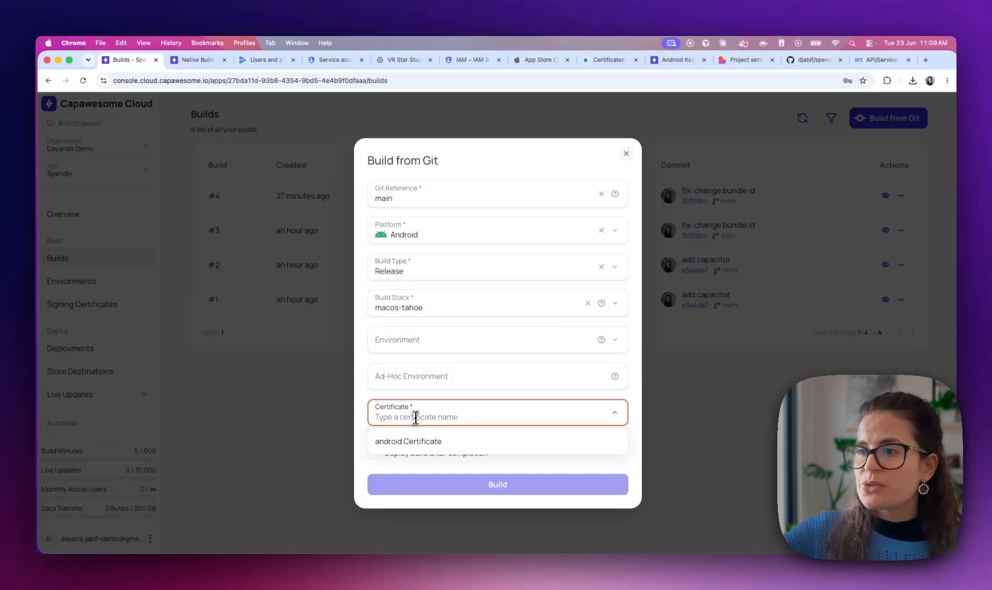
{"action": "left_click", "coordinate": [413, 438]}
{"action": "left_click", "coordinate": [414, 482]}
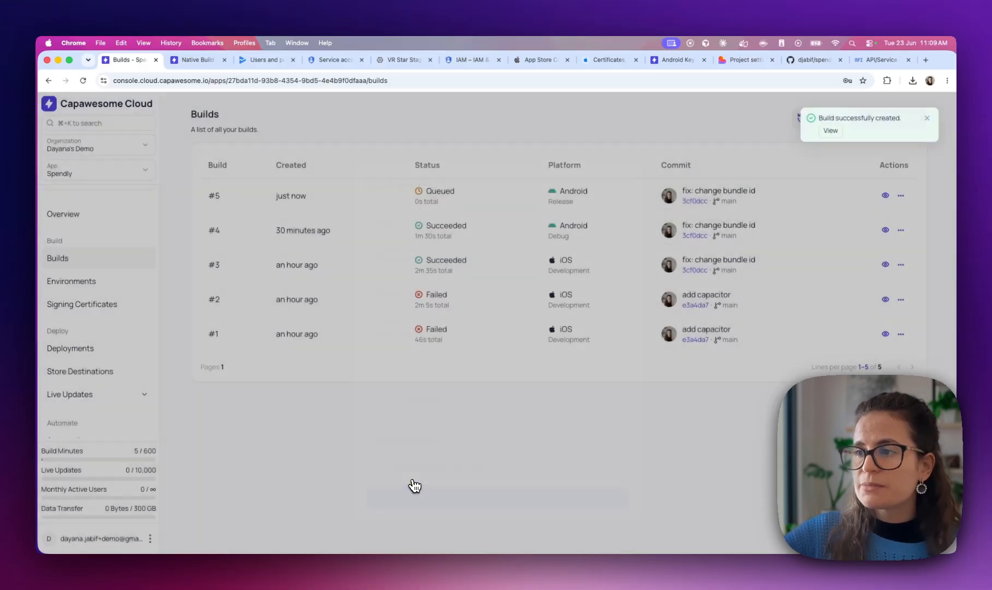
{"action": "left_click", "coordinate": [382, 196]}
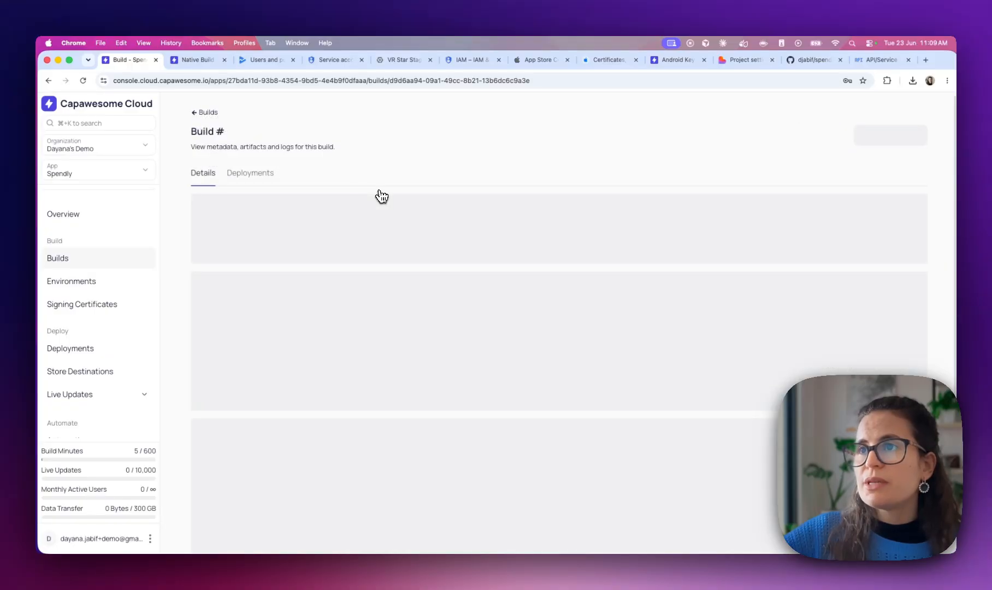
Follow build #5's logs until it succeeds with app-release.apk and app-release.aab artifacts
{"action": "scroll", "coordinate": [251, 372], "scroll_direction": "down", "scroll_amount": 5}
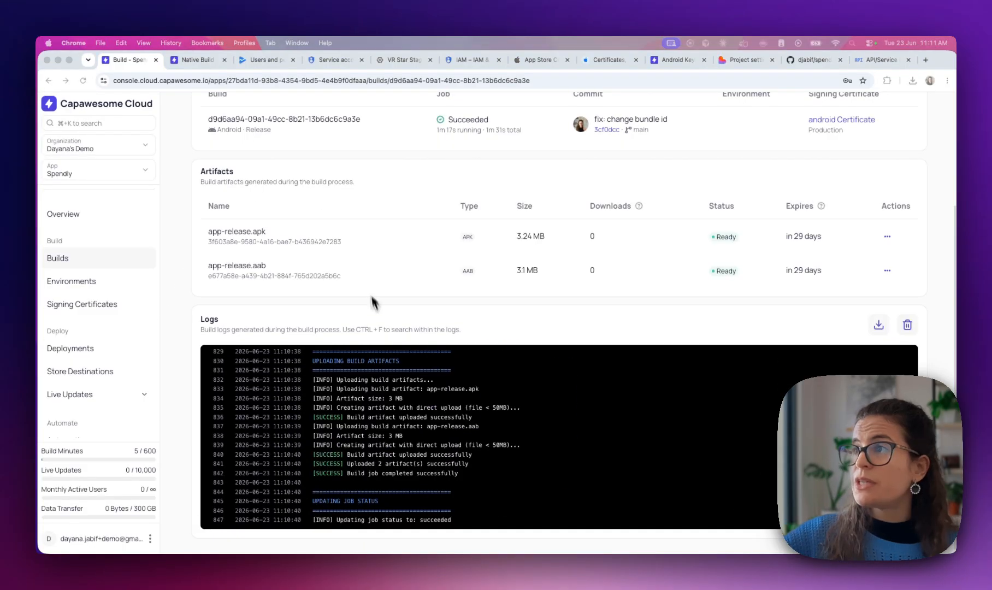
{"action": "scroll", "coordinate": [368, 295], "scroll_direction": "up", "scroll_amount": 3}
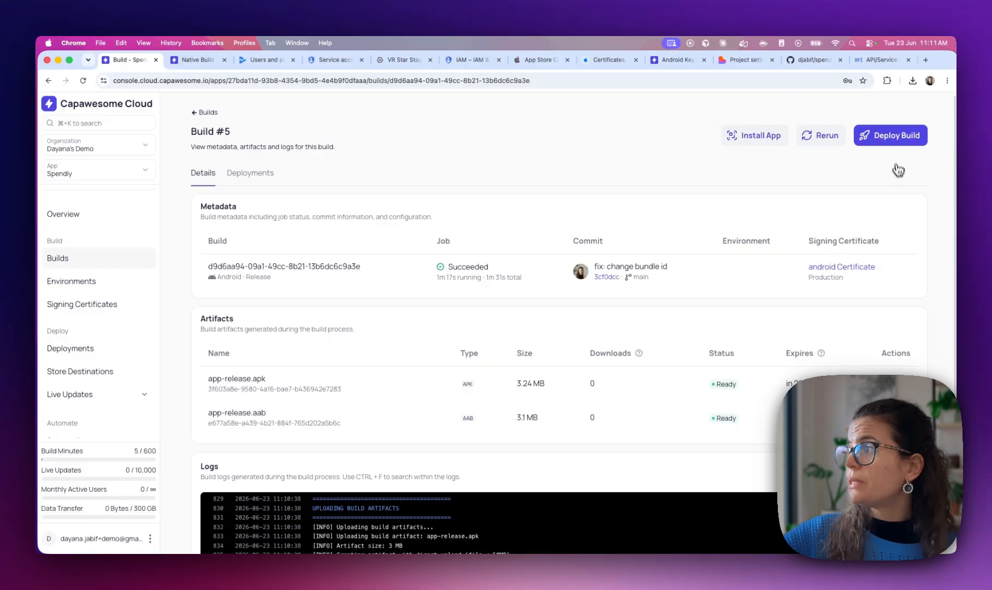
Deploy build #5 to the Internal testing destination and confirm the Google Play upload succeeded
{"action": "left_click", "coordinate": [896, 141]}
{"action": "left_click", "coordinate": [412, 341]}
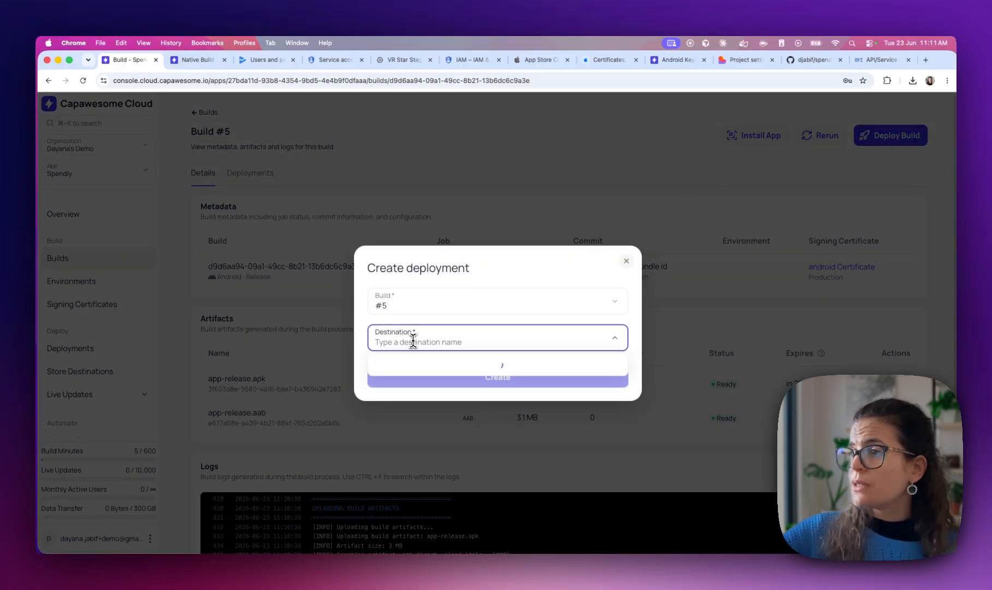
{"action": "left_click", "coordinate": [412, 366]}
{"action": "left_click", "coordinate": [416, 381]}
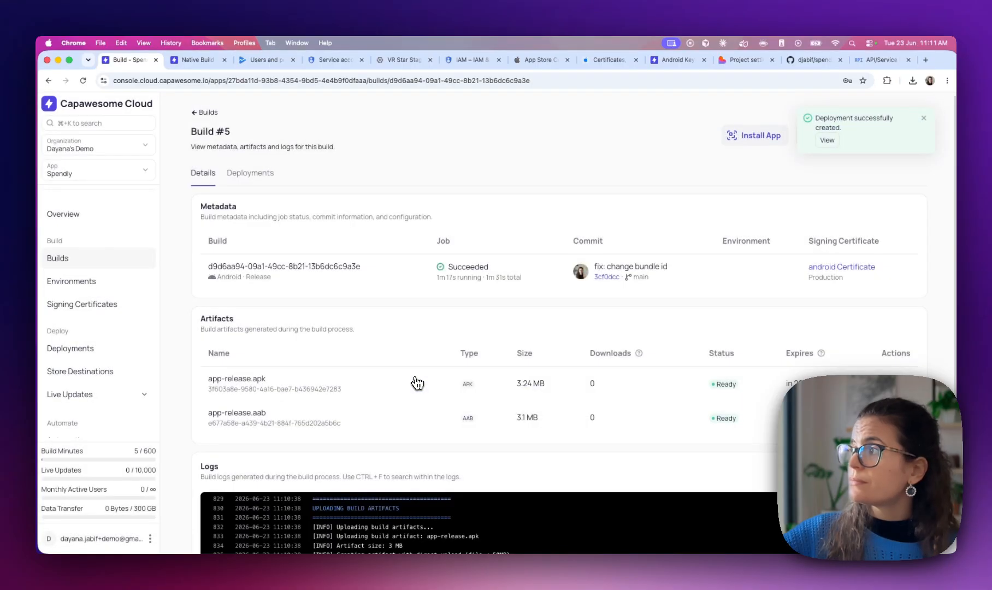
{"action": "left_click", "coordinate": [825, 142]}
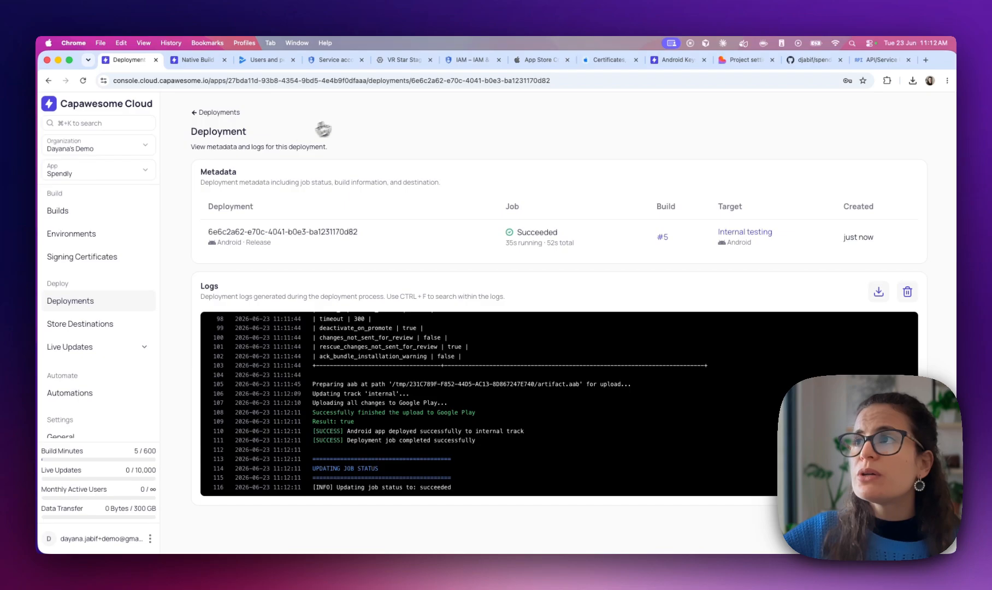
{"action": "left_click", "coordinate": [264, 62]}
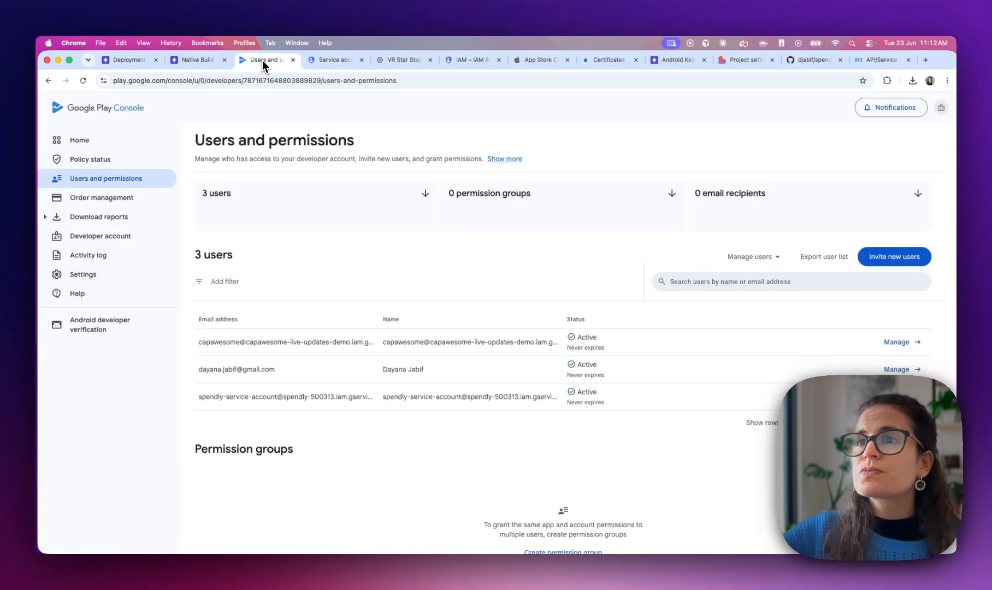
Navigate to Spendly's Internal testing track and review the draft 1.0 release
{"action": "left_click", "coordinate": [81, 143]}
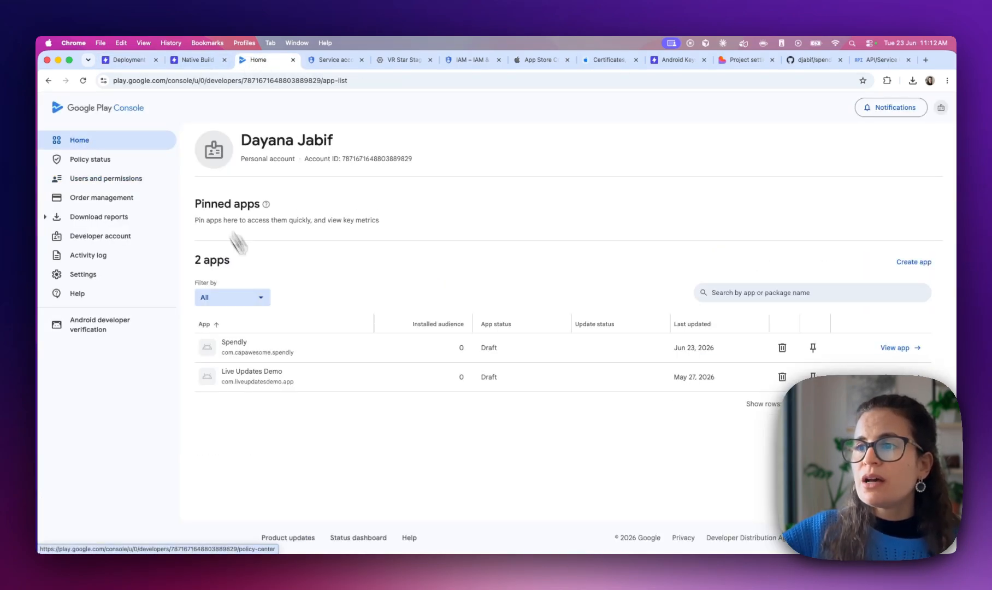
{"action": "left_click", "coordinate": [232, 346]}
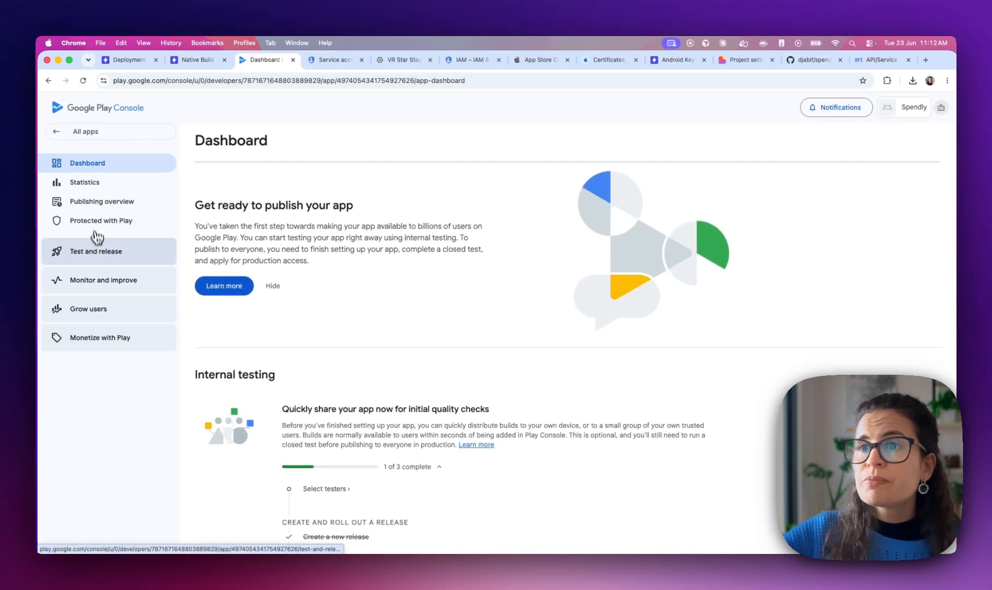
{"action": "left_click", "coordinate": [96, 261]}
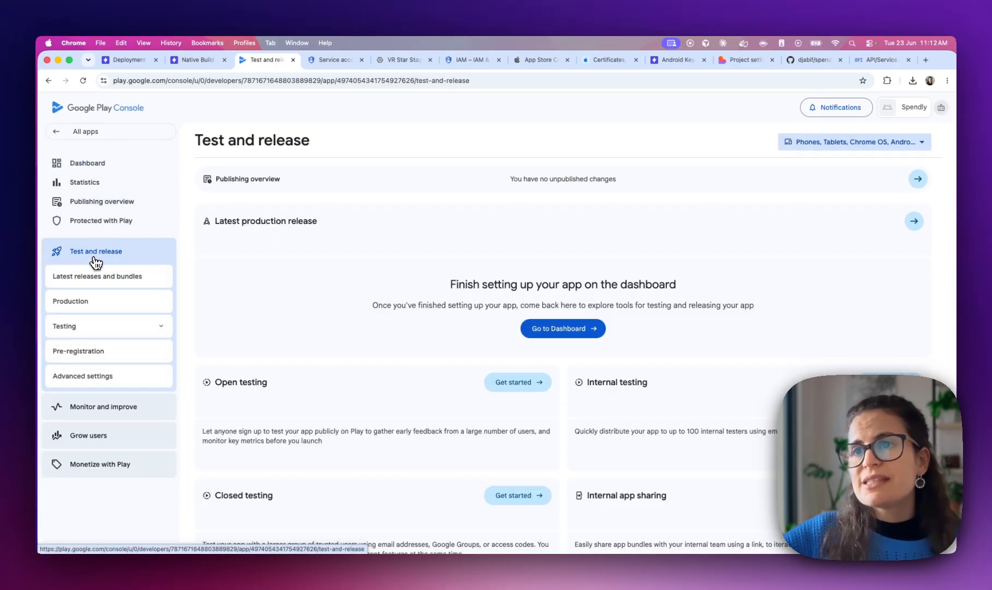
{"action": "left_click", "coordinate": [95, 330]}
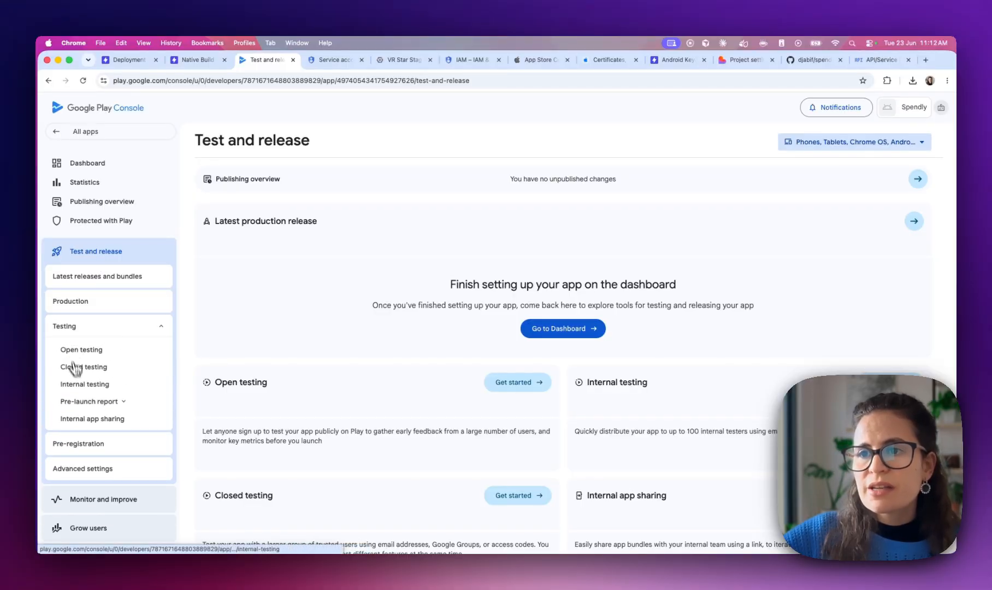
{"action": "left_click", "coordinate": [81, 385]}
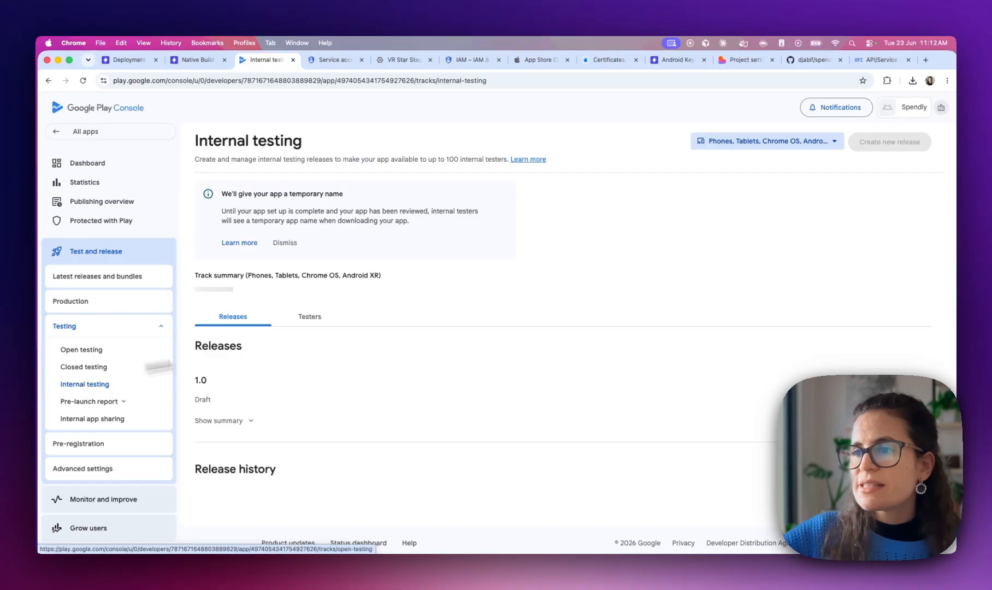
{"action": "scroll", "coordinate": [463, 362], "scroll_direction": "down", "scroll_amount": 3}
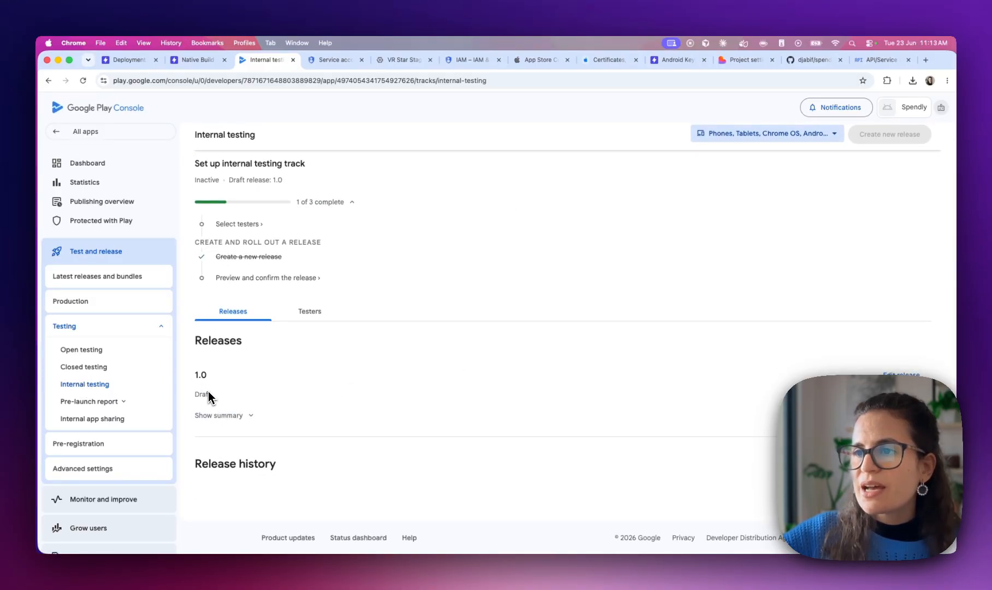
{"action": "left_click", "coordinate": [218, 415]}
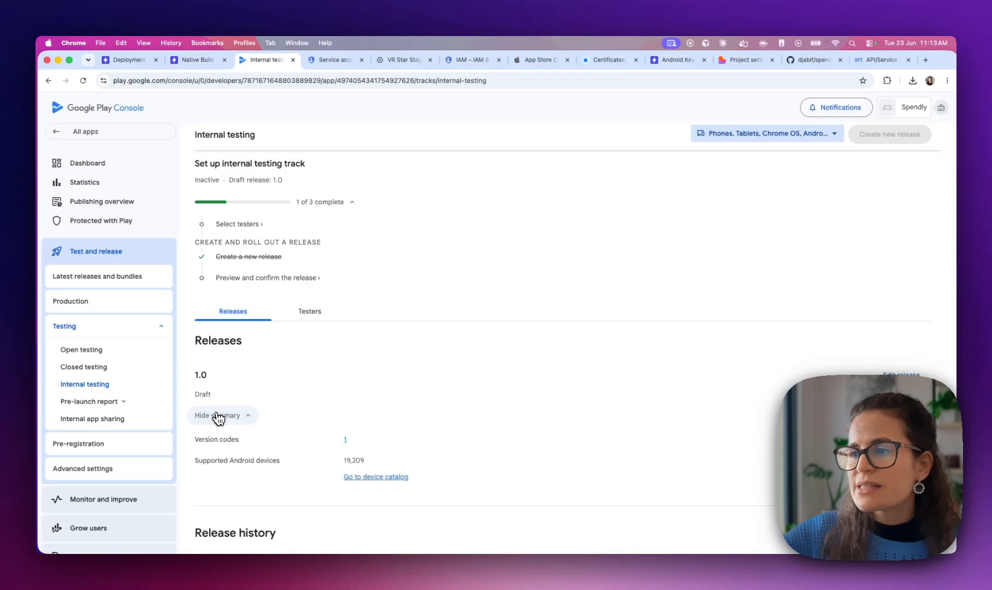
{"action": "left_click", "coordinate": [217, 415]}
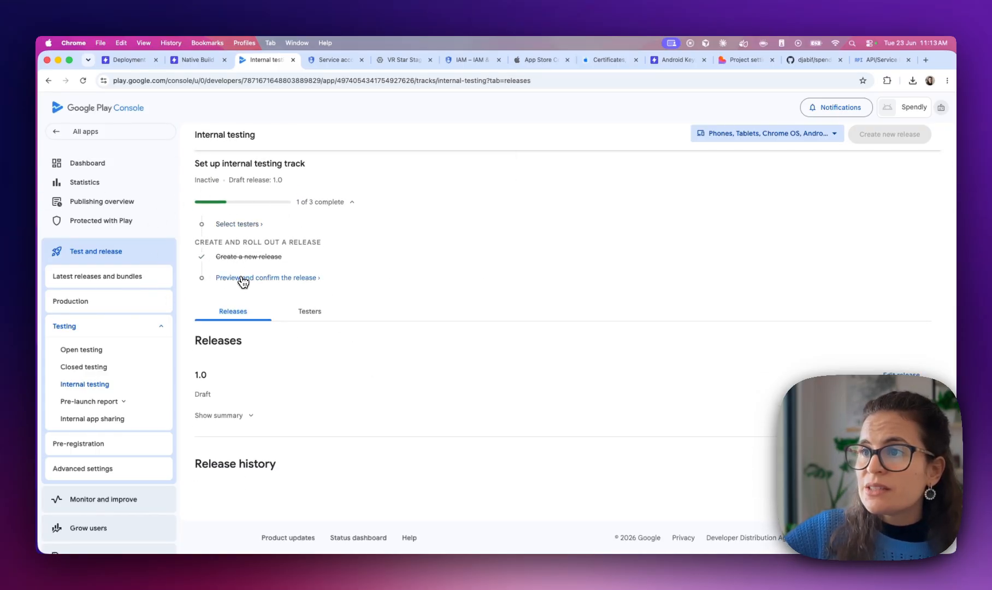
{"action": "left_click", "coordinate": [241, 279]}
Save and publish release 1.0 to internal testers and check its published status
{"action": "scroll", "coordinate": [241, 282], "scroll_direction": "down", "scroll_amount": 4}
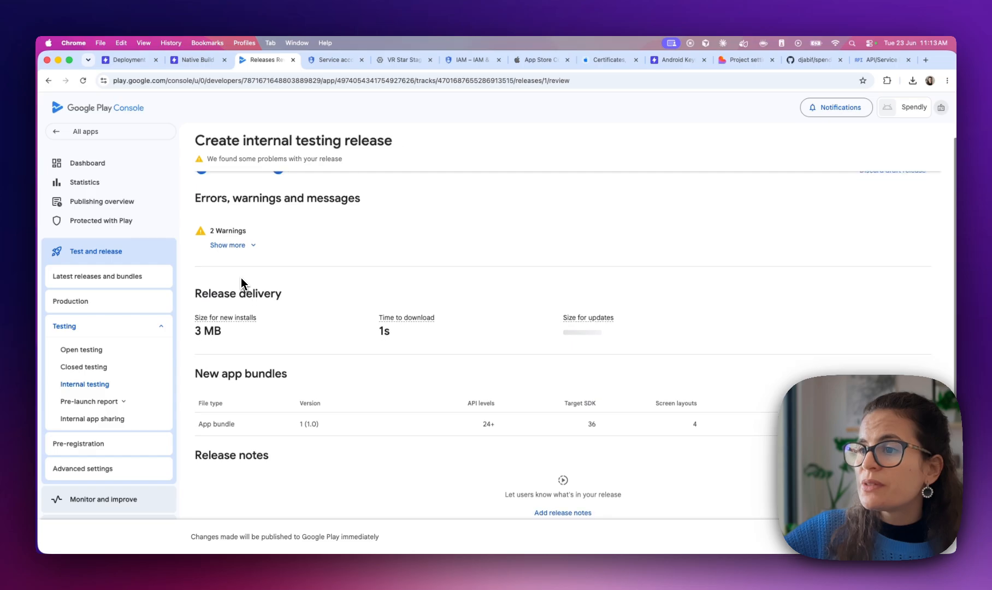
{"action": "left_click_drag", "start_coordinate": [195, 312], "coordinate": [270, 312]}
{"action": "left_click", "coordinate": [465, 317]}
{"action": "scroll", "coordinate": [465, 318], "scroll_direction": "down", "scroll_amount": 3}
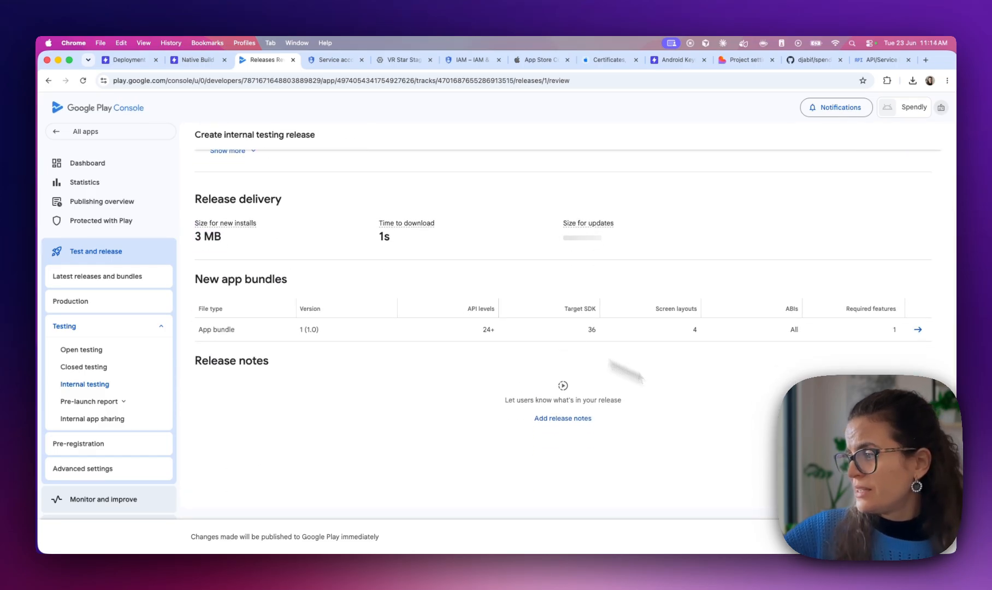
{"action": "left_click", "coordinate": [896, 537]}
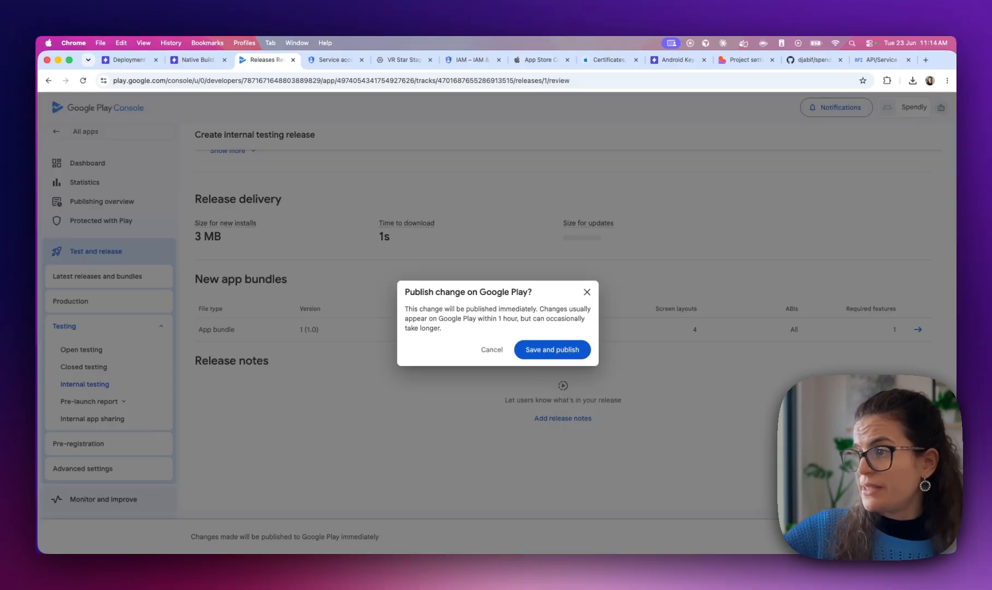
{"action": "left_click", "coordinate": [546, 355]}
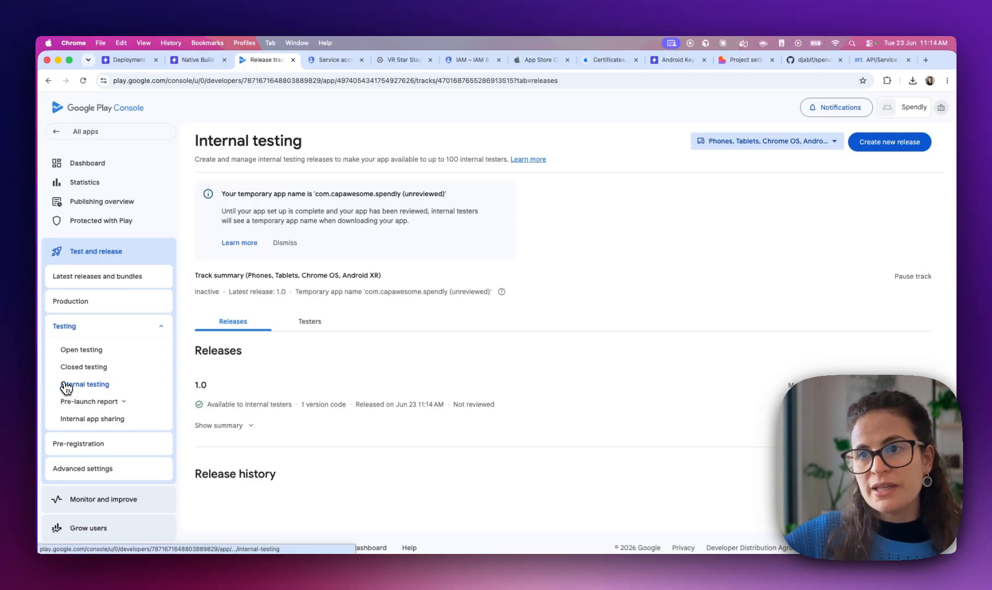
{"action": "scroll", "coordinate": [328, 427], "scroll_direction": "down", "scroll_amount": 1}
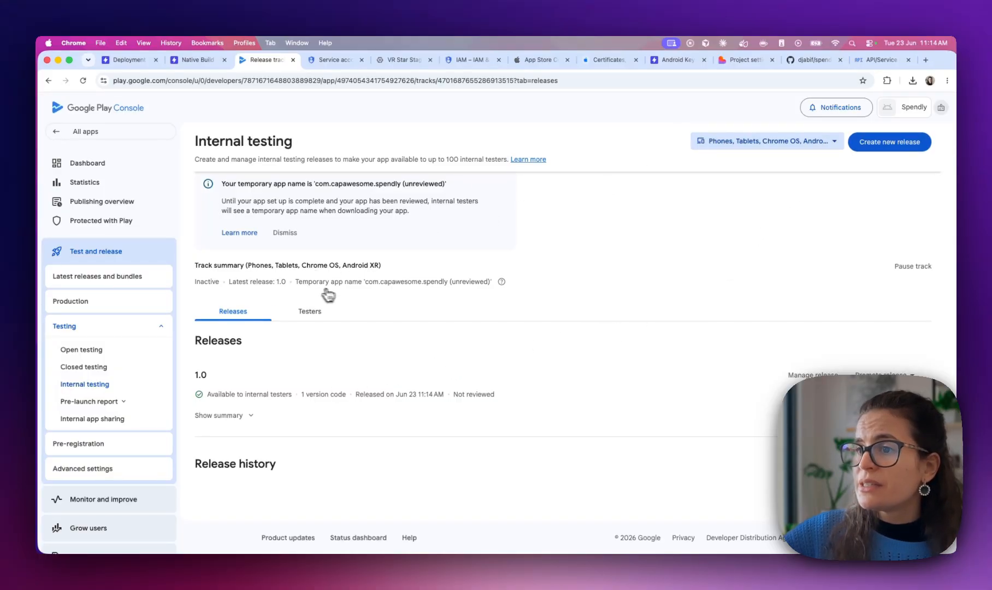
{"action": "left_click_drag", "start_coordinate": [211, 394], "coordinate": [282, 397]}
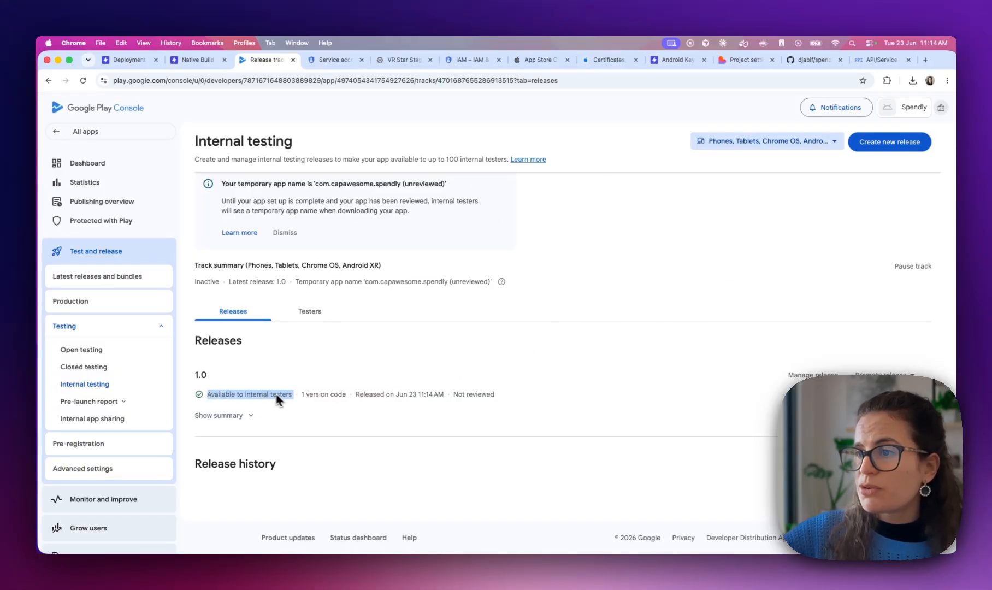
{"action": "left_click", "coordinate": [276, 394]}
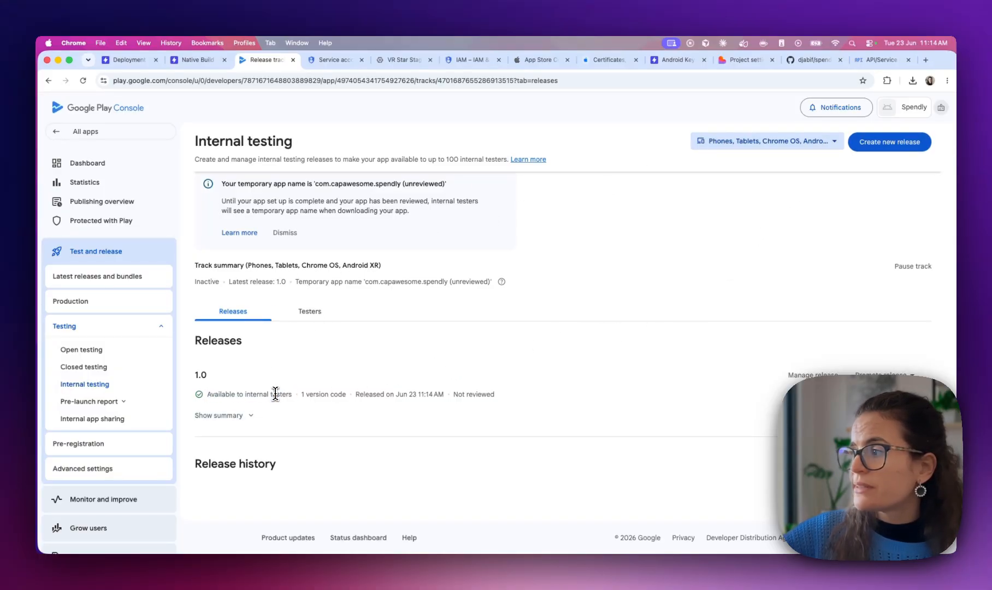
Add an email list named Testers with one tester's address to the internal testing track
{"action": "left_click", "coordinate": [322, 316]}
{"action": "scroll", "coordinate": [322, 318], "scroll_direction": "down", "scroll_amount": 2}
{"action": "scroll", "coordinate": [323, 320], "scroll_direction": "down", "scroll_amount": 3}
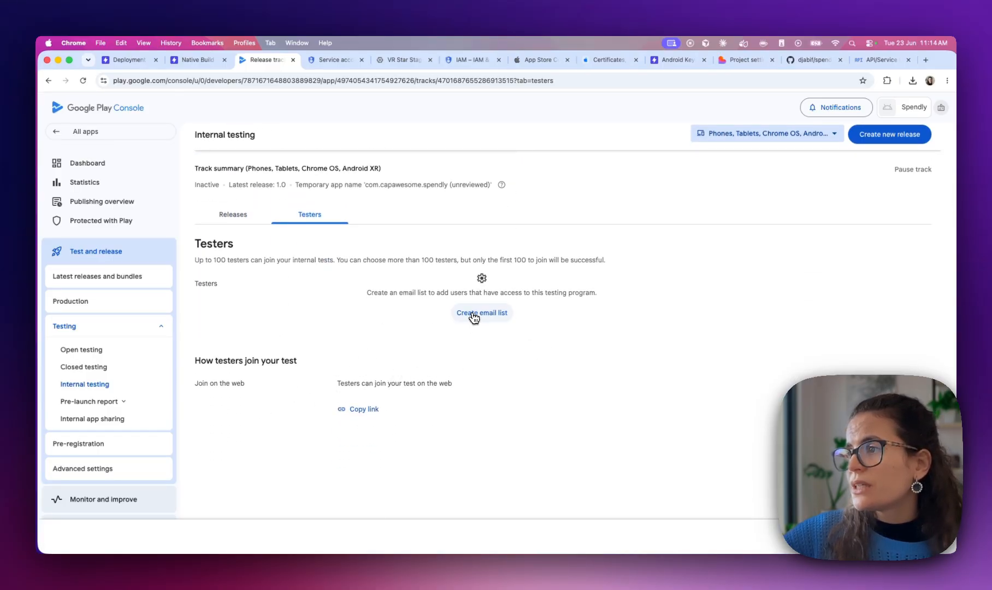
{"action": "left_click", "coordinate": [473, 315]}
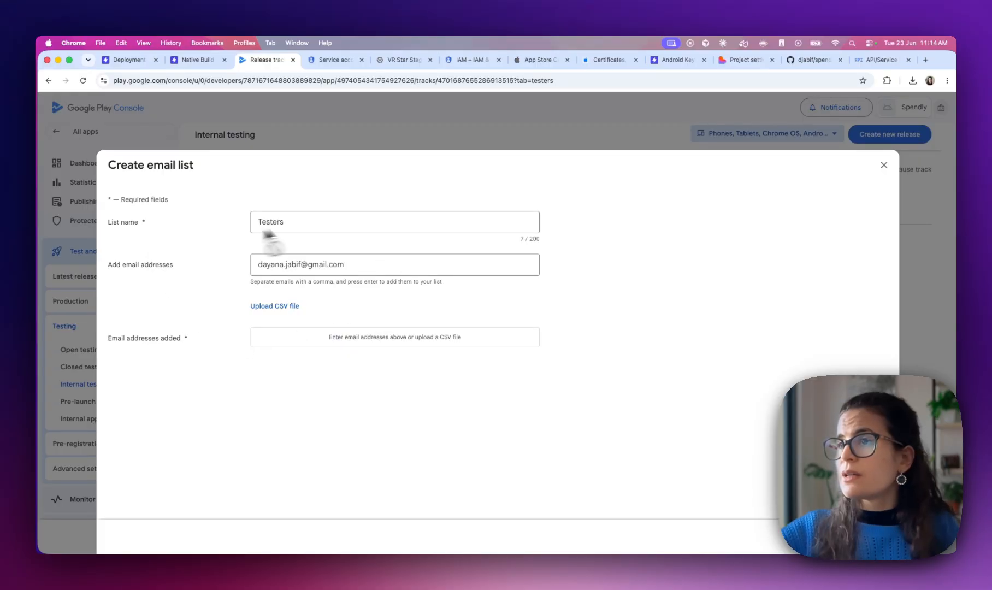
{"action": "left_click", "coordinate": [318, 223]}
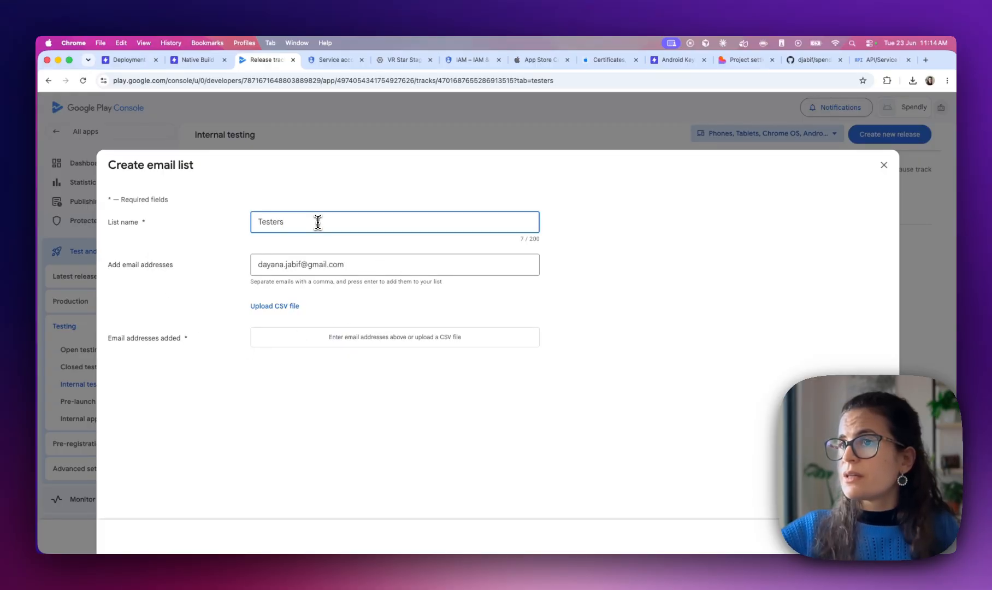
{"action": "left_click", "coordinate": [423, 268]}
{"action": "key", "text": "Return"}
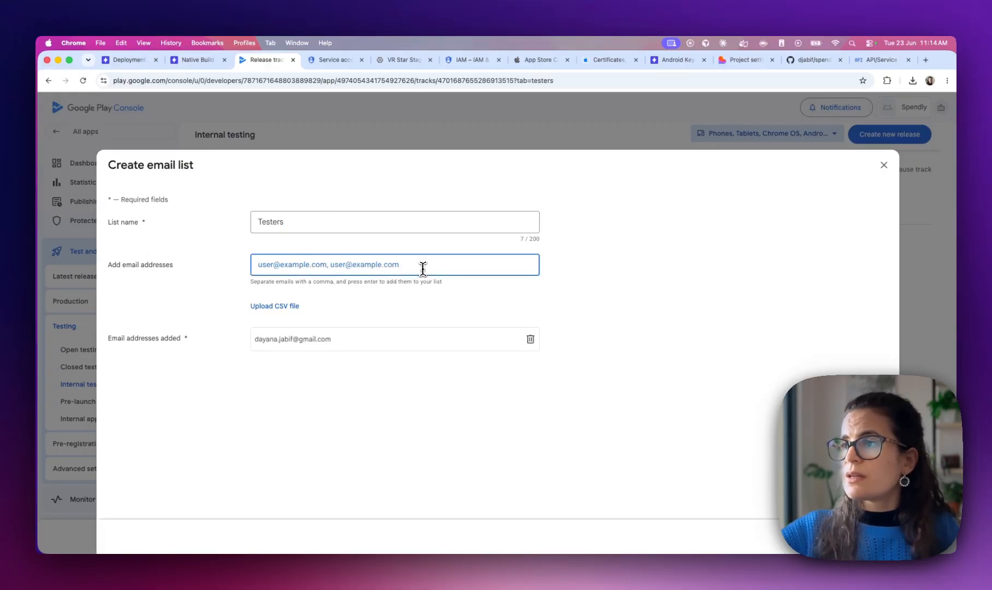
{"action": "left_click", "coordinate": [869, 537]}
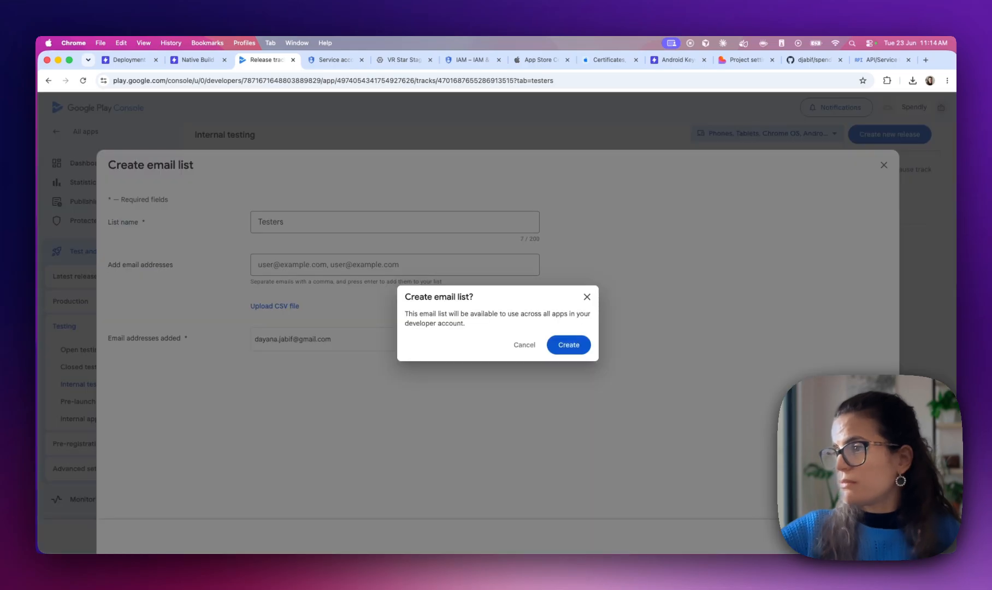
{"action": "left_click", "coordinate": [565, 348]}
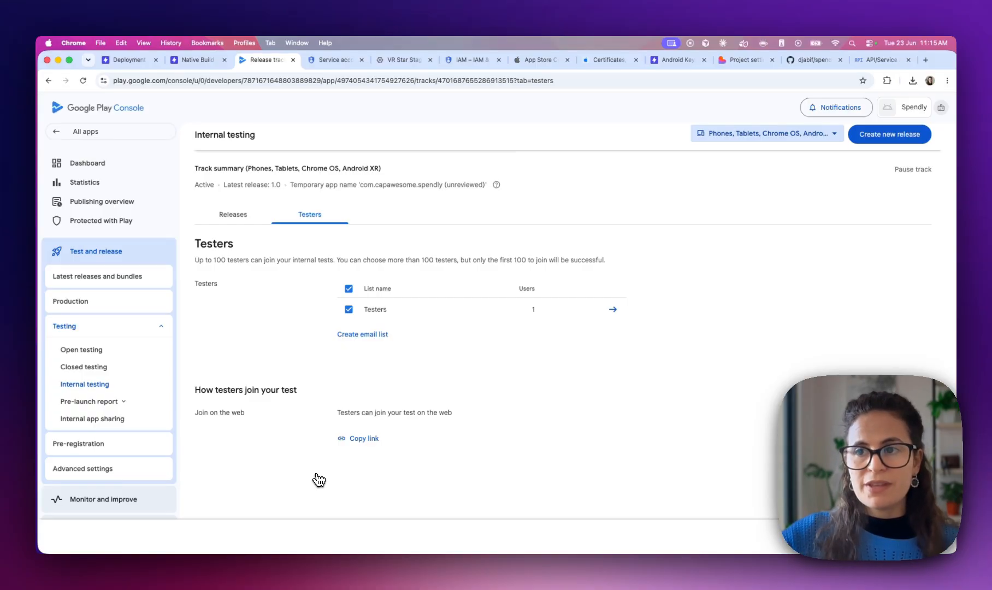
Check the Play Console Production track, then open Spendly's deployments list in Capawesome Cloud
{"action": "left_click", "coordinate": [73, 302]}
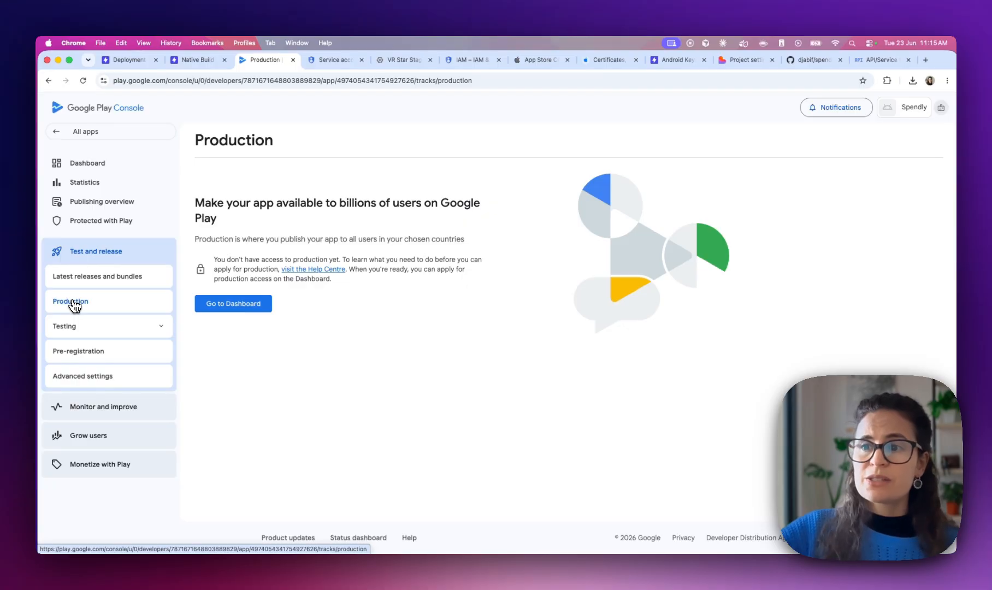
{"action": "left_click", "coordinate": [115, 65]}
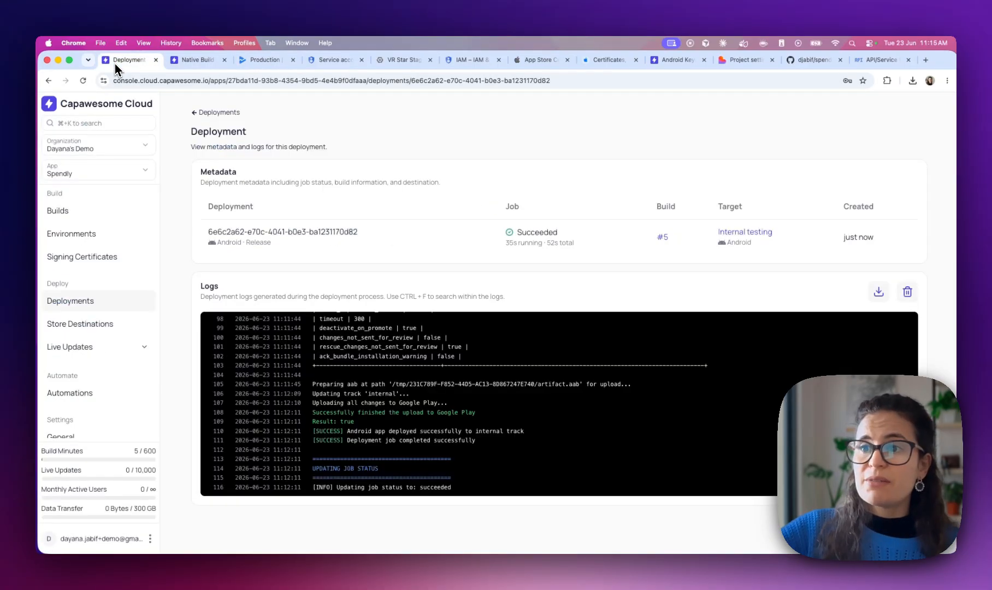
{"action": "left_click", "coordinate": [75, 219]}
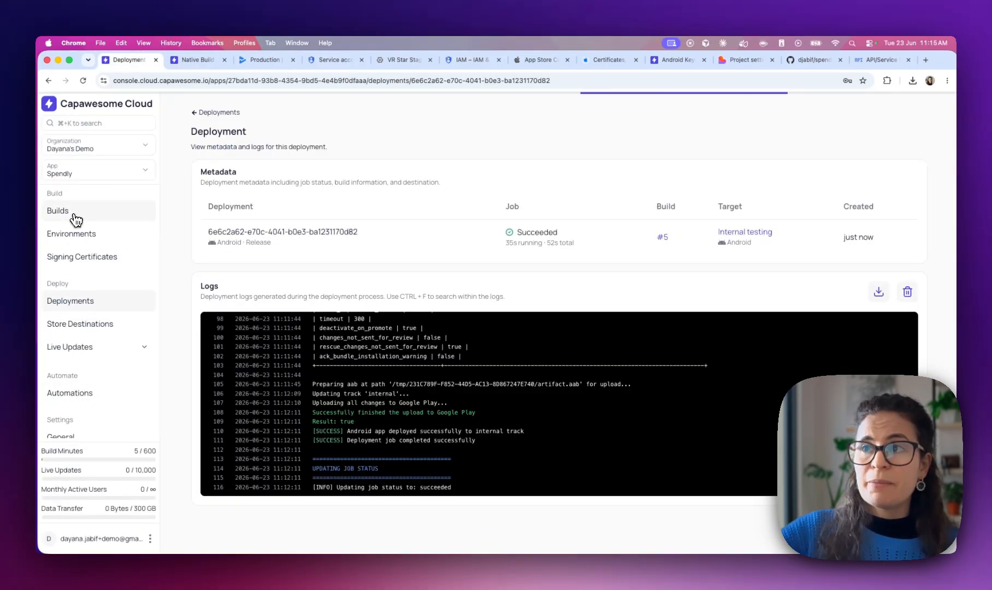
{"action": "left_click", "coordinate": [70, 304]}
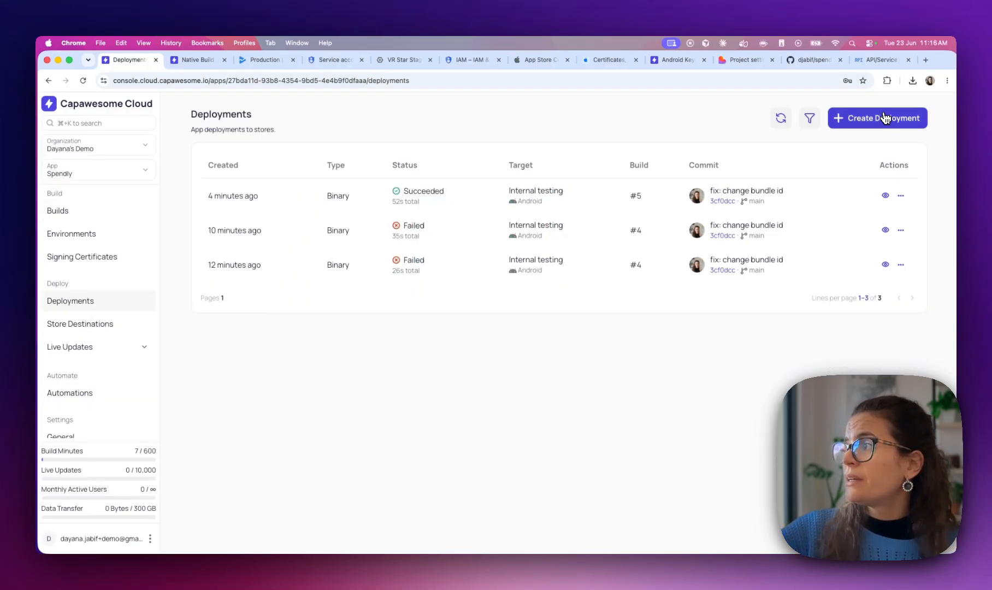
Start a build #5 deployment, cancel it after viewing destinations, and open Store Destinations
{"action": "left_click", "coordinate": [885, 118]}
{"action": "left_click", "coordinate": [446, 324]}
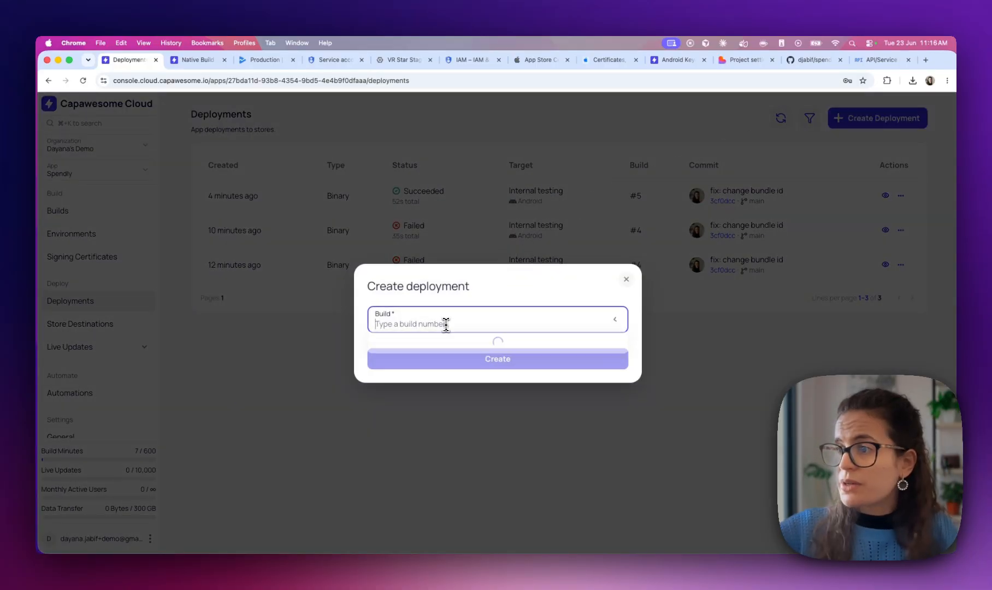
{"action": "left_click", "coordinate": [446, 325]}
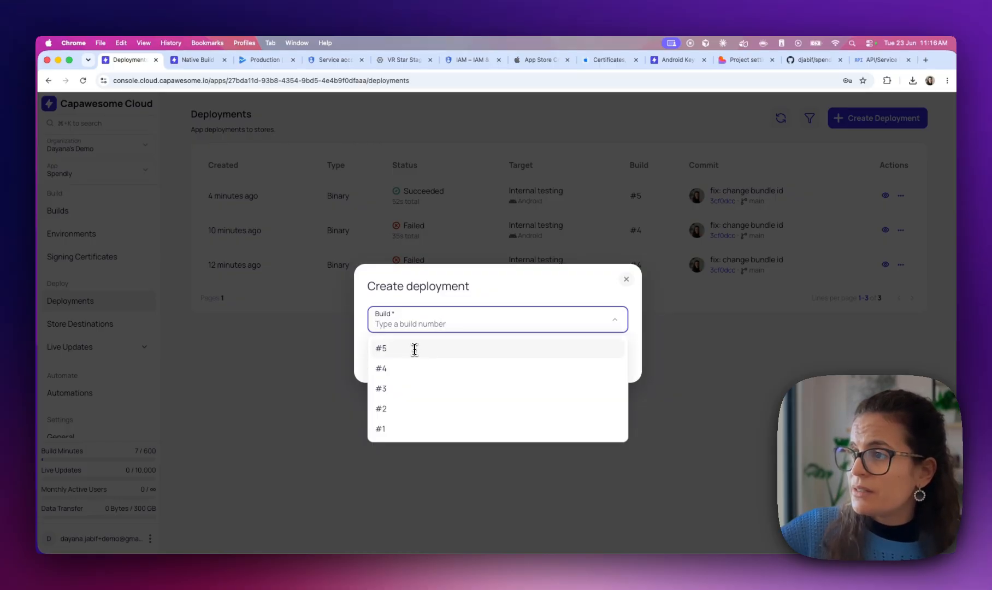
{"action": "left_click", "coordinate": [417, 354]}
{"action": "left_click", "coordinate": [412, 340]}
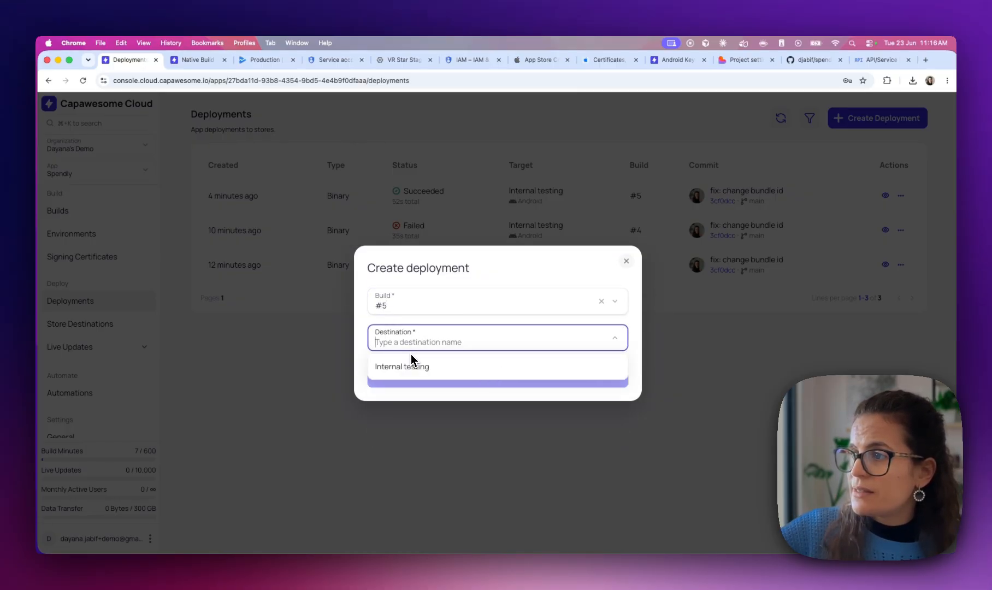
{"action": "left_click", "coordinate": [401, 333]}
{"action": "left_click", "coordinate": [626, 261]}
{"action": "left_click", "coordinate": [75, 326]}
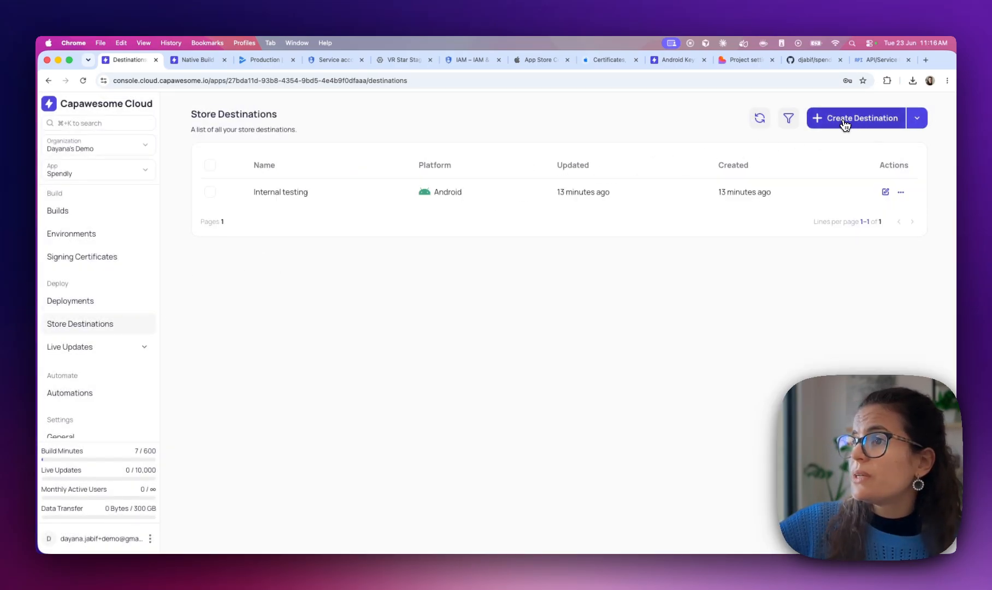
Begin a Production-track store destination named Android Production with package com.capawesome.spendly
{"action": "left_click", "coordinate": [846, 125]}
{"action": "left_click", "coordinate": [397, 299]}
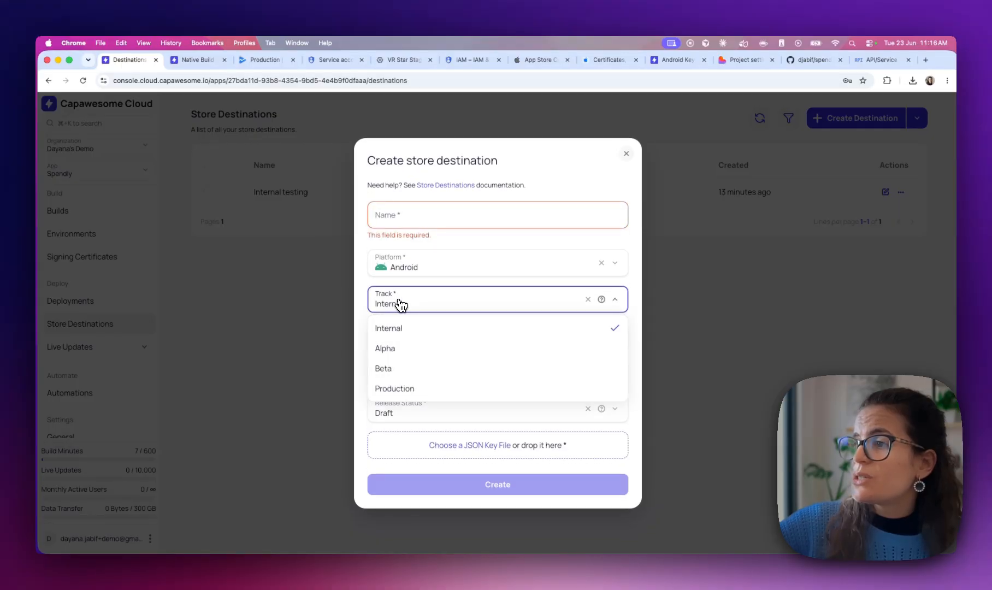
{"action": "left_click", "coordinate": [417, 392]}
{"action": "left_click", "coordinate": [439, 218]}
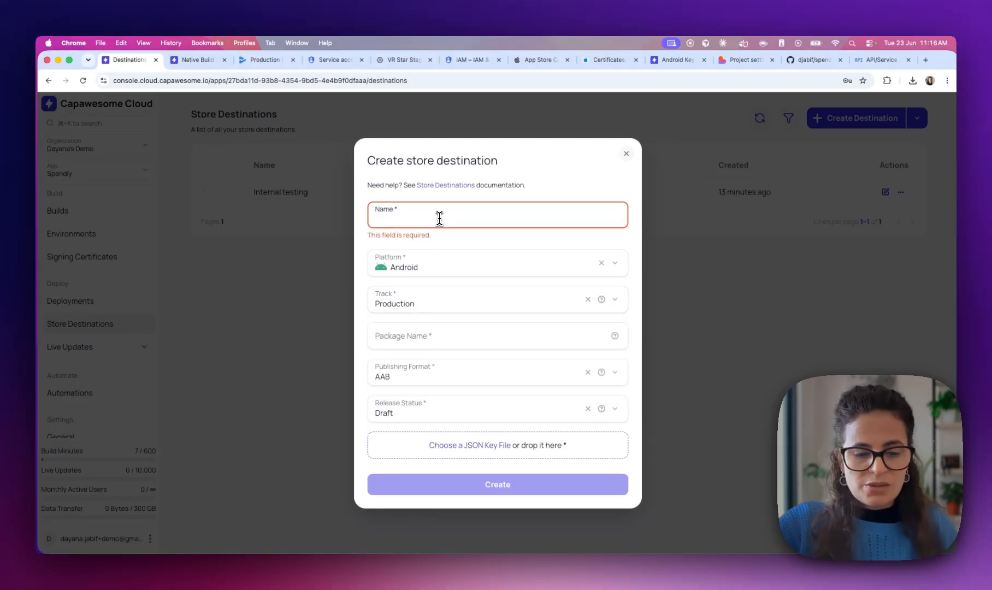
{"action": "type", "text": "Android Production"}
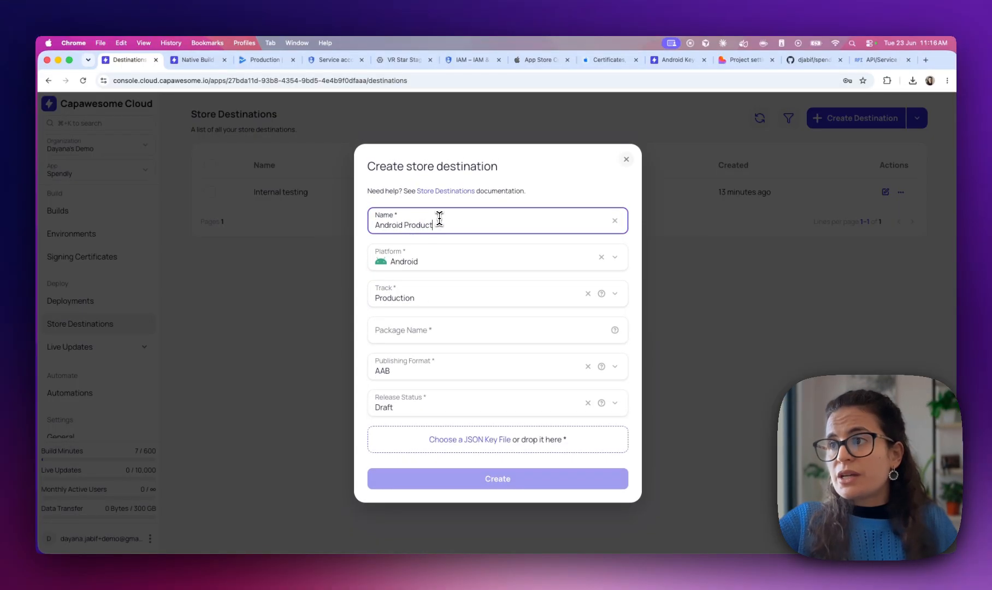
{"action": "left_click", "coordinate": [496, 328]}
{"action": "type", "text": "com."}
{"action": "key", "text": "ctrl+Right"}
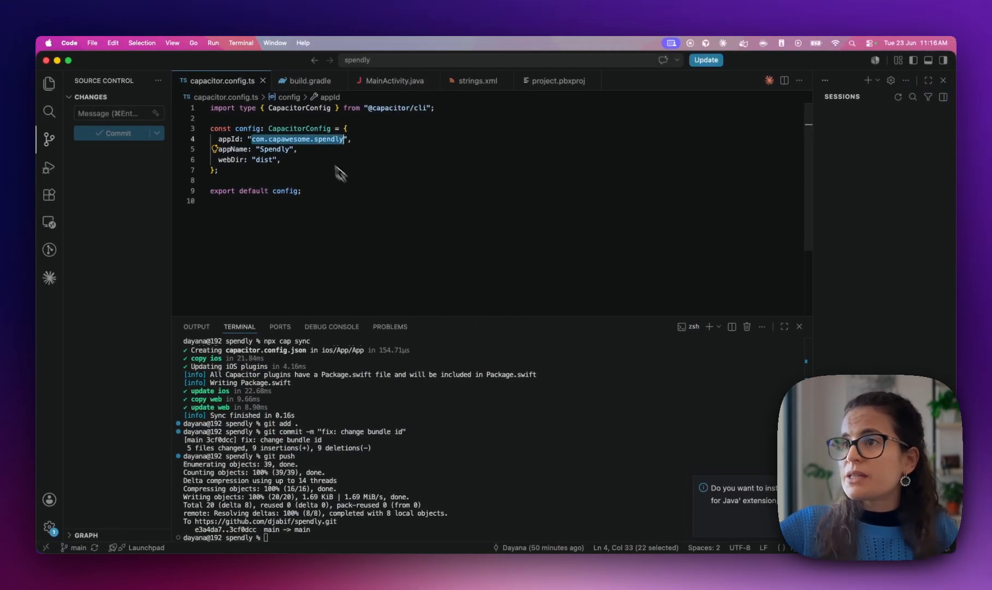
{"action": "key", "text": "ctrl+Left"}
{"action": "left_click_drag", "start_coordinate": [432, 334], "coordinate": [339, 335]}
{"action": "type", "text": "com.capawesome.spendly"}
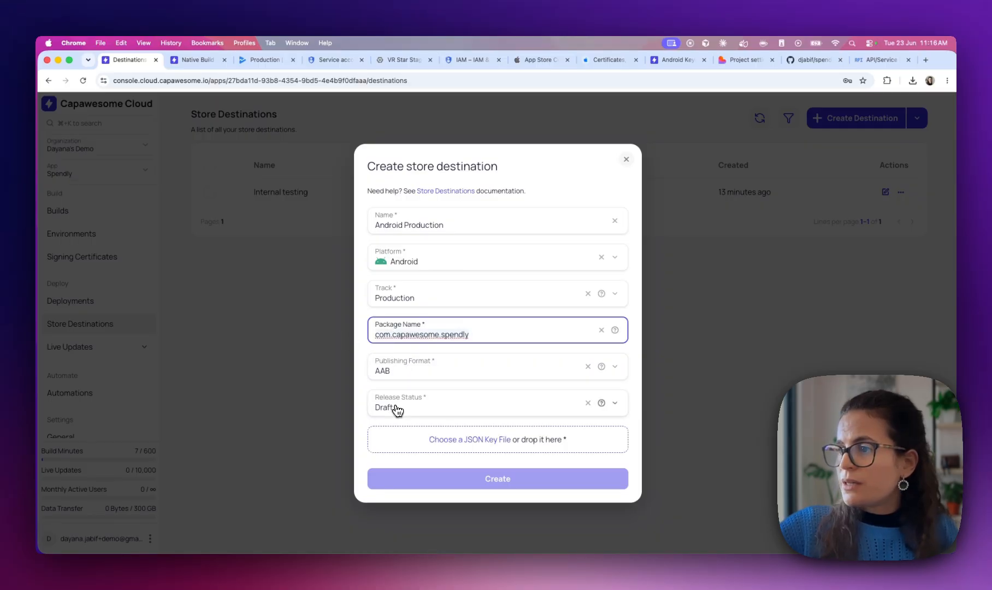
Set the release status to Completed, attach the spendly JSON key, and create the destination
{"action": "left_click", "coordinate": [394, 408]}
{"action": "left_click", "coordinate": [406, 434]}
{"action": "left_click", "coordinate": [468, 442]}
{"action": "double_click", "coordinate": [381, 219]}
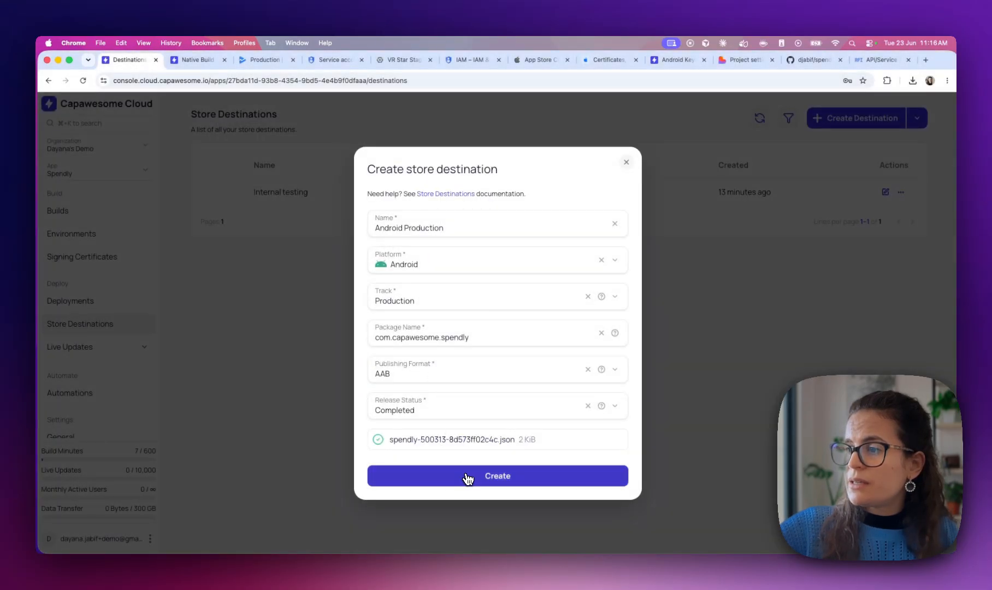
{"action": "left_click", "coordinate": [465, 475]}
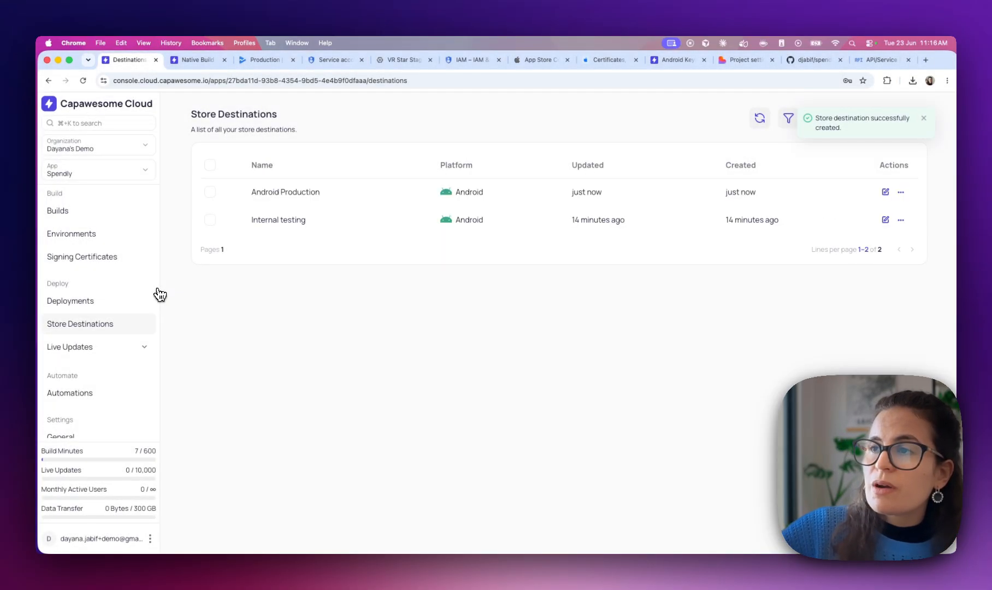
Create a deployment of build #5 to Android Production, then view the Play Console production page
{"action": "left_click", "coordinate": [82, 303]}
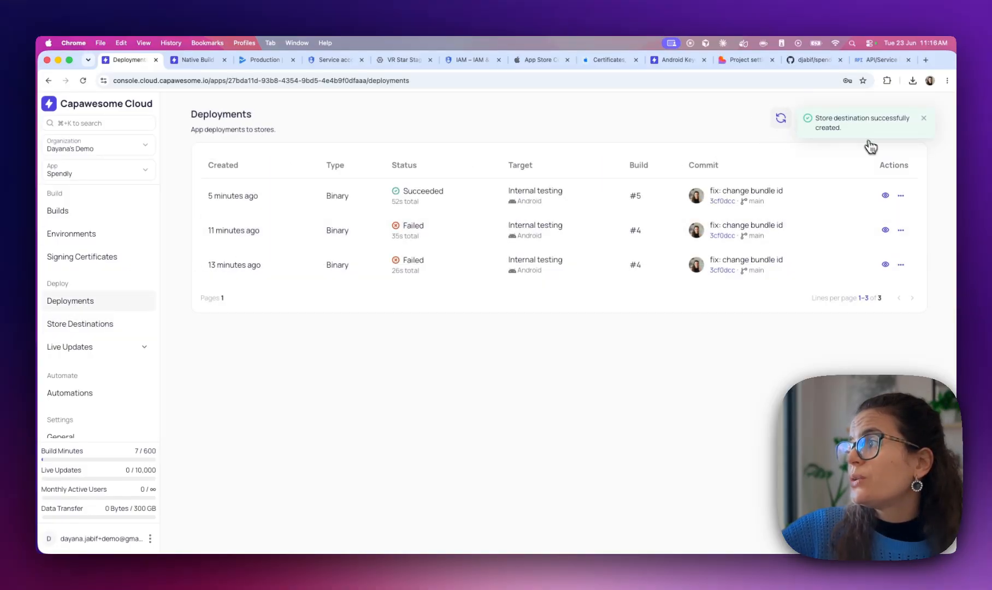
{"action": "left_click", "coordinate": [924, 118]}
{"action": "left_click", "coordinate": [884, 123]}
{"action": "left_click", "coordinate": [433, 321]}
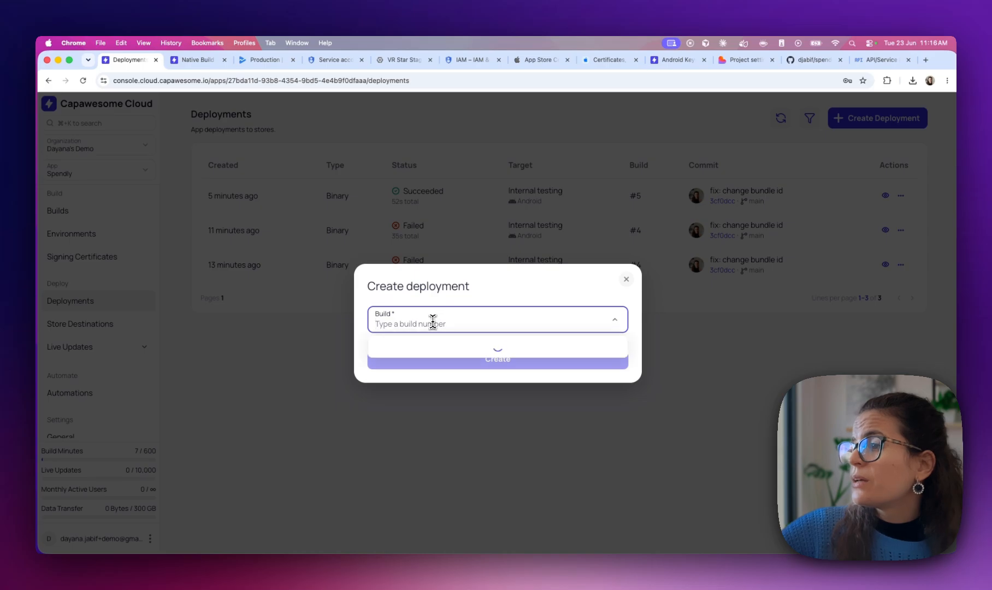
{"action": "left_click", "coordinate": [405, 346]}
{"action": "left_click", "coordinate": [405, 338]}
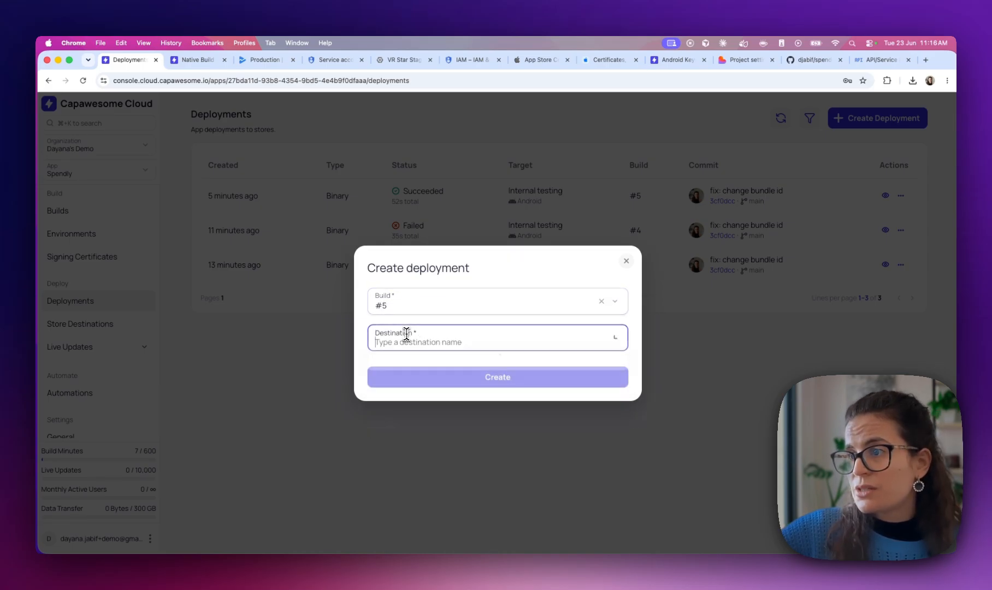
{"action": "left_click", "coordinate": [404, 367]}
{"action": "left_click", "coordinate": [406, 385]}
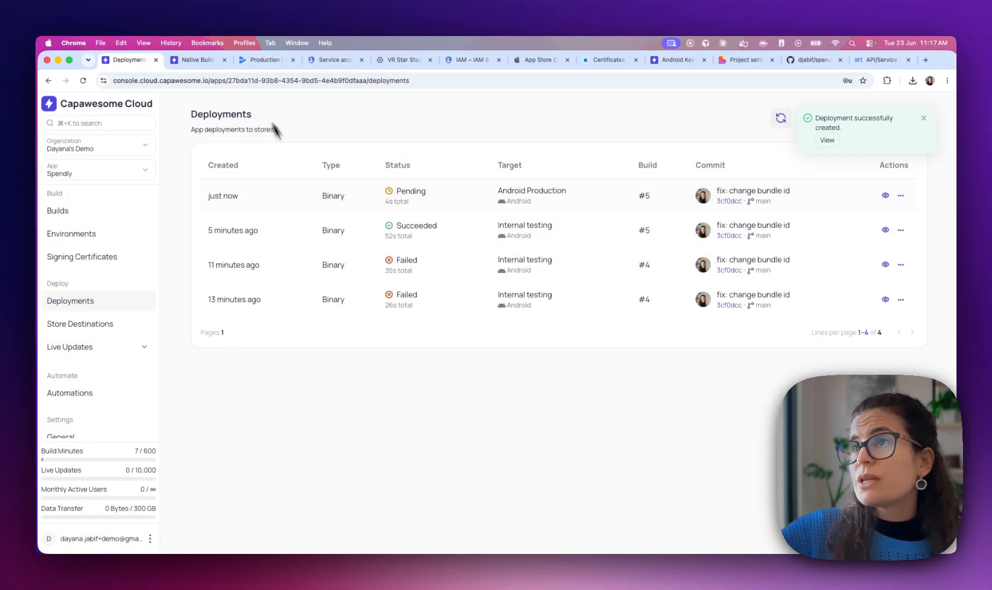
{"action": "left_click", "coordinate": [252, 60]}
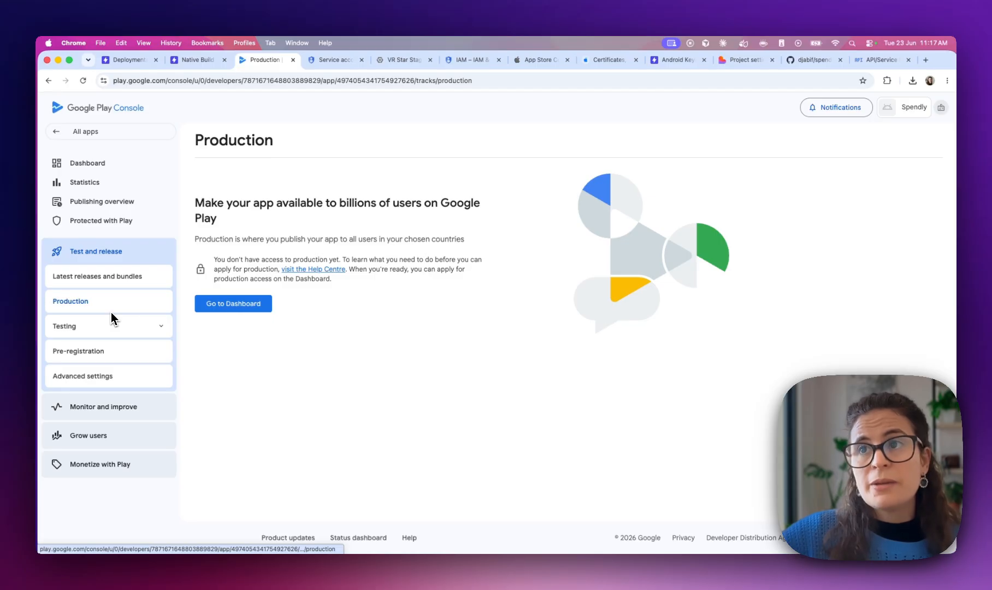
View Play Console's Internal testing track, then highlight the 'Version code 1' error in the deployment log
{"action": "left_click", "coordinate": [86, 323]}
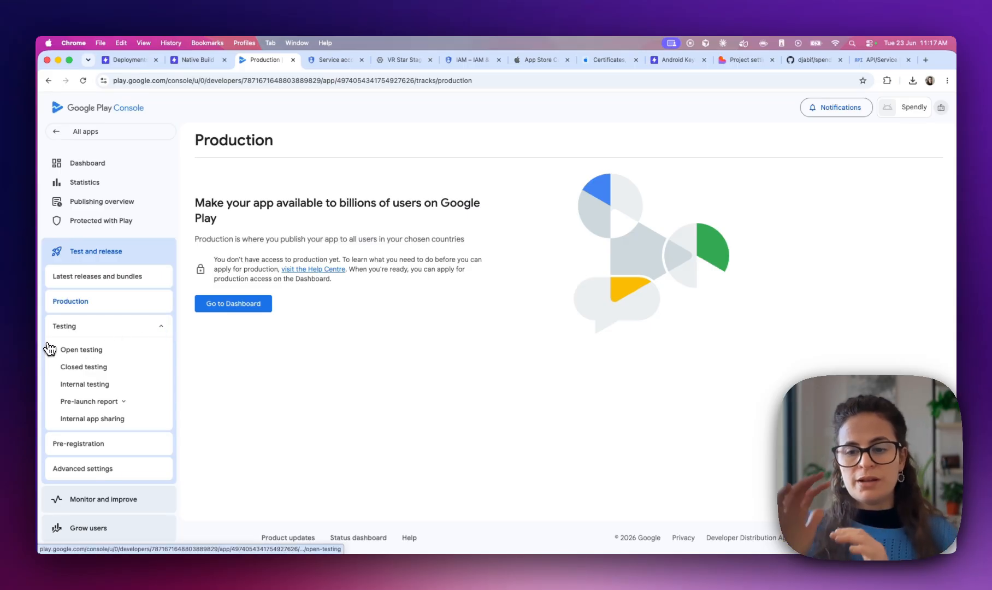
{"action": "left_click", "coordinate": [82, 386]}
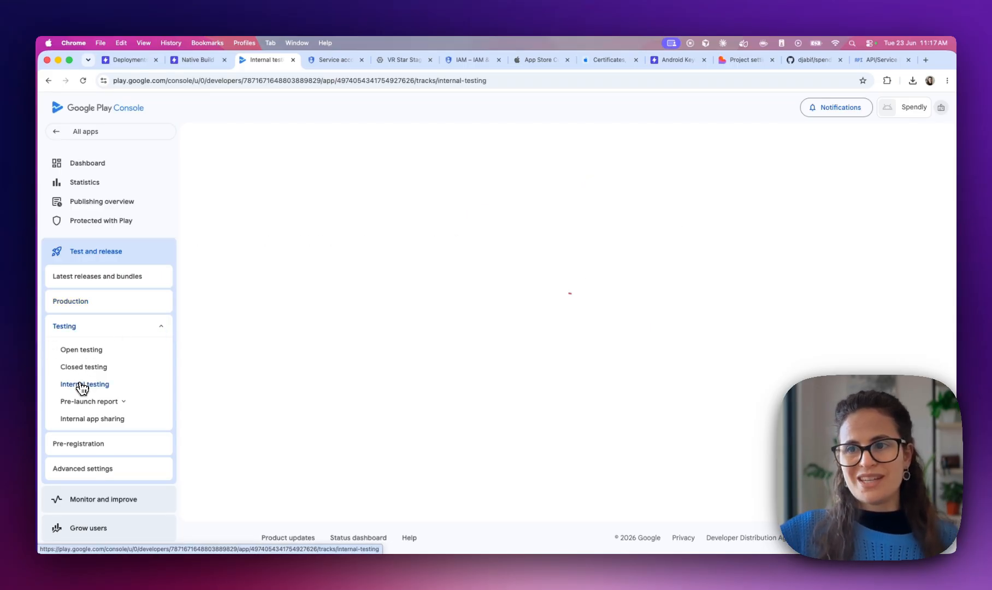
{"action": "key", "text": "super+1"}
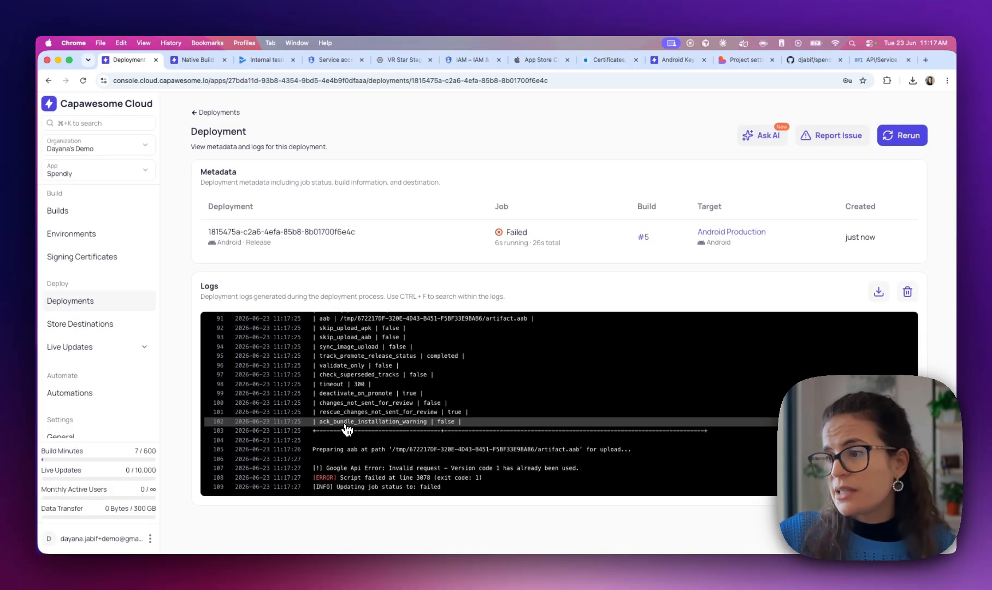
{"action": "left_click_drag", "start_coordinate": [580, 468], "coordinate": [324, 470]}
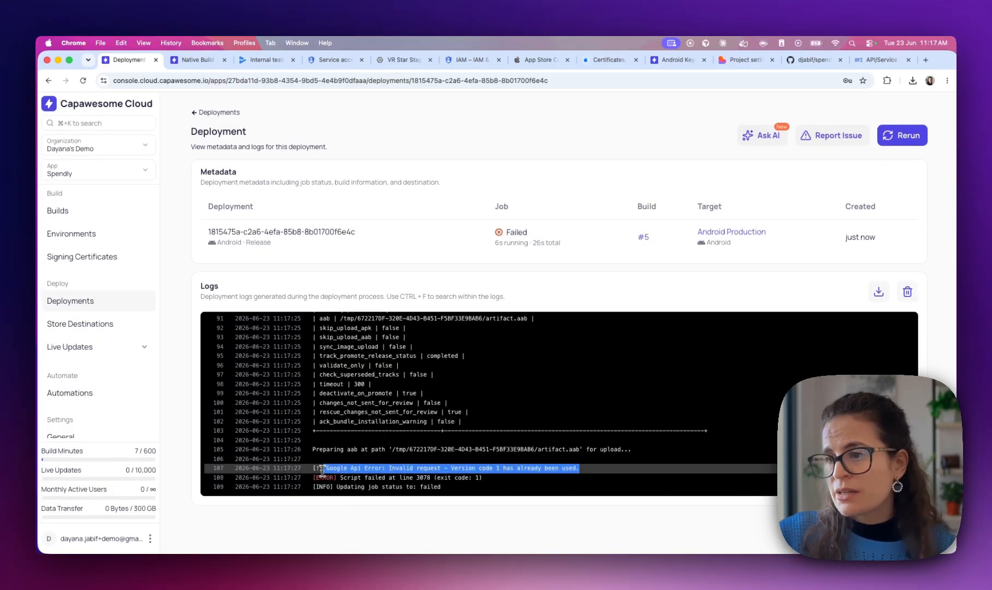
{"action": "double_click", "coordinate": [460, 468]}
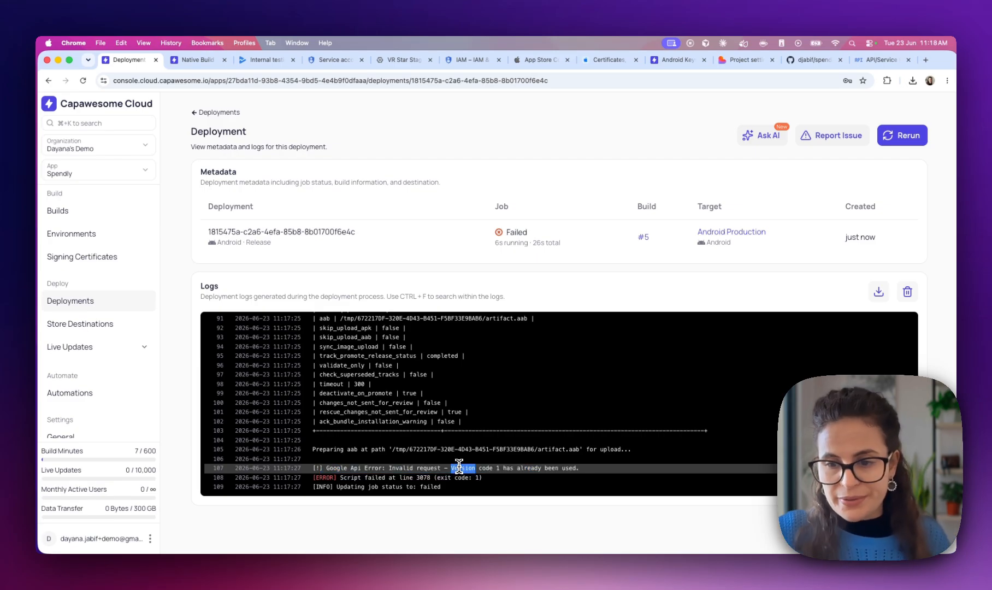
{"action": "left_click_drag", "start_coordinate": [457, 468], "coordinate": [502, 468]}
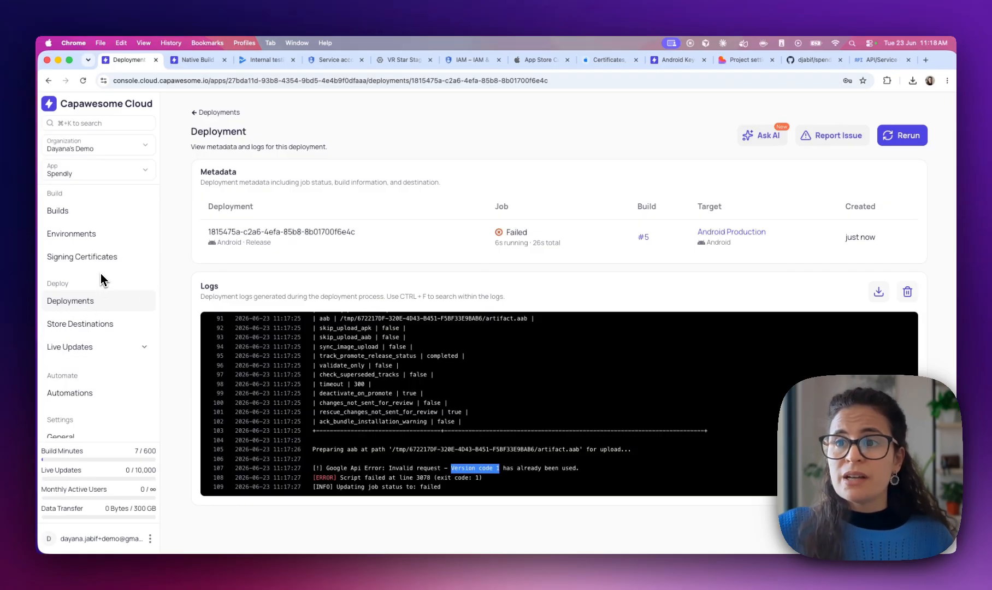
{"action": "left_click", "coordinate": [80, 322]}
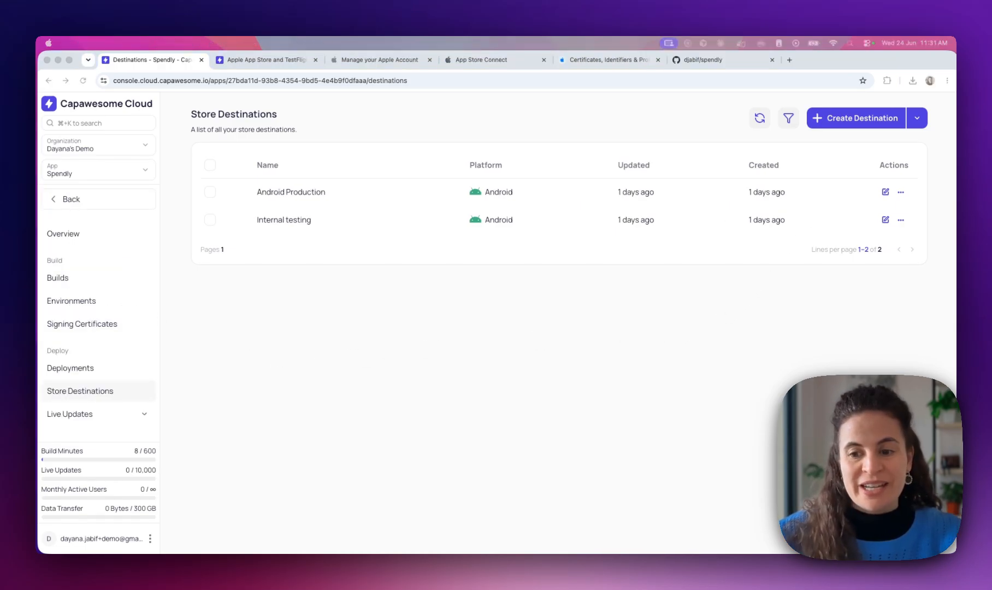
Start an iOS store destination named Testflight and consult the App Store destination docs
{"action": "left_click", "coordinate": [282, 427]}
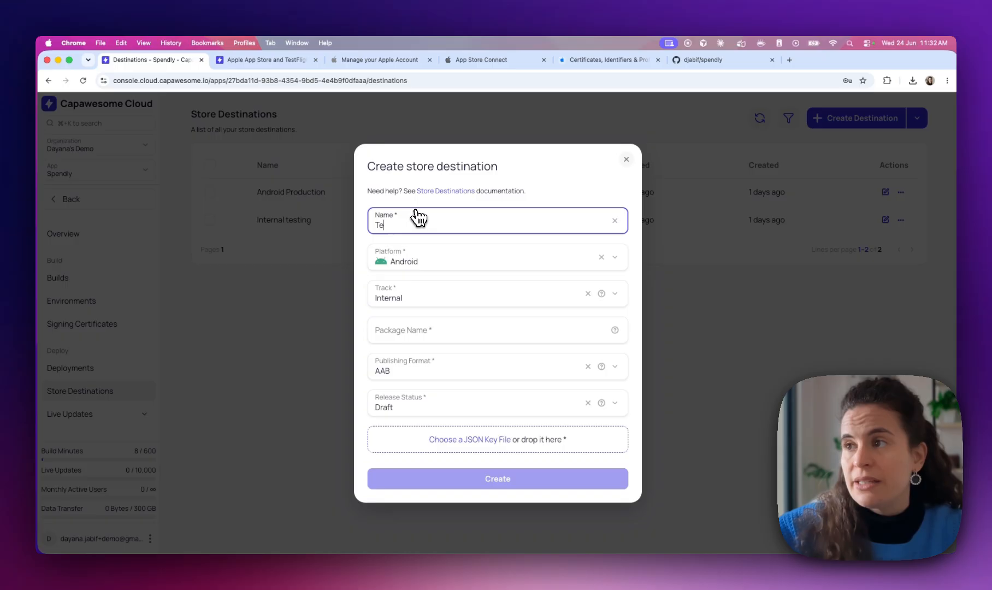
{"action": "type", "text": "Testflight"}
{"action": "left_click", "coordinate": [399, 261]}
{"action": "left_click", "coordinate": [415, 301]}
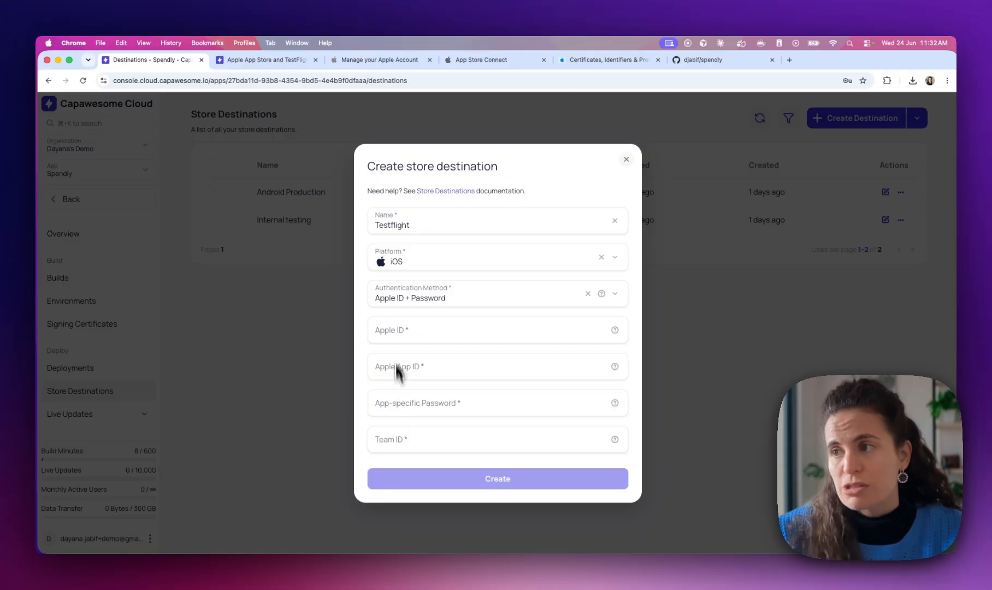
{"action": "left_click", "coordinate": [271, 61]}
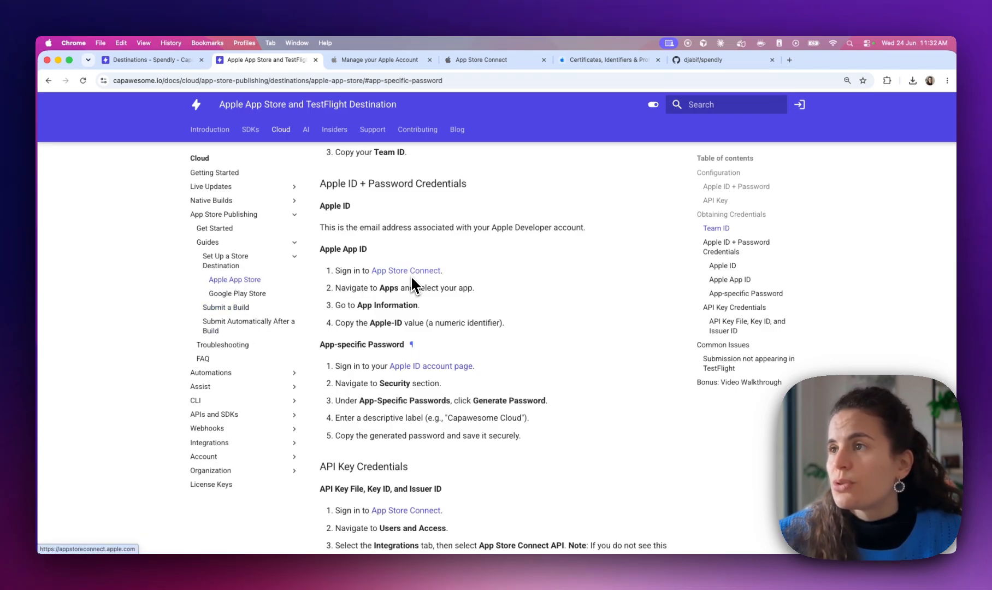
{"action": "scroll", "coordinate": [412, 284], "scroll_direction": "up", "scroll_amount": 1}
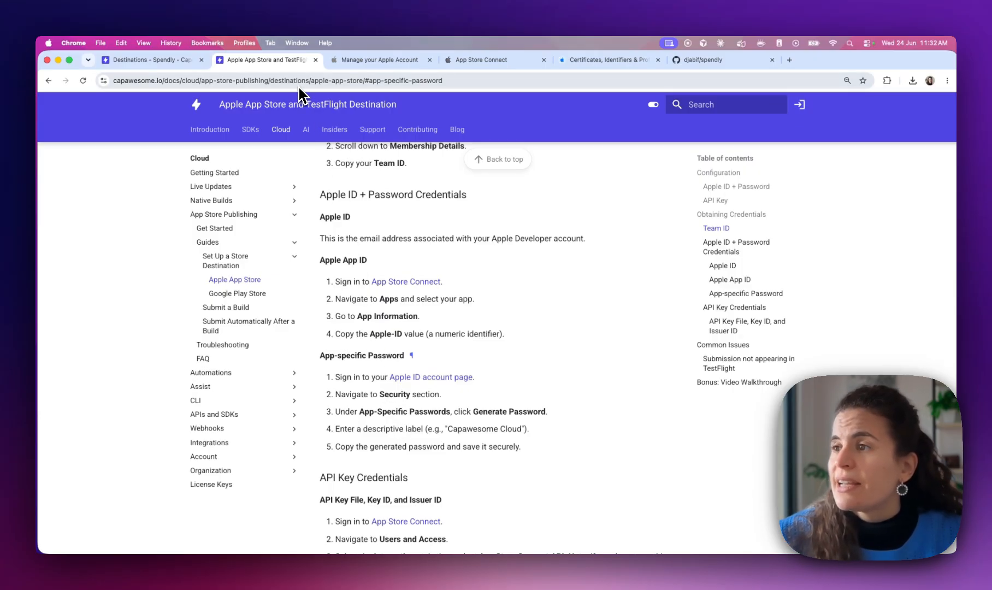
{"action": "left_click", "coordinate": [167, 60]}
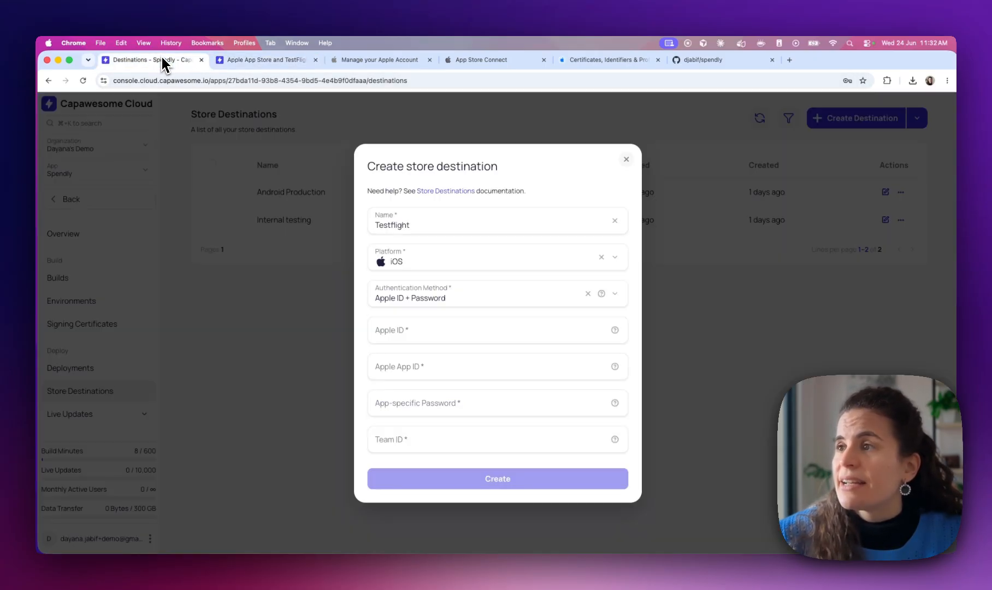
Enter the Apple ID e-mail address in the destination form
{"action": "left_click", "coordinate": [394, 327]}
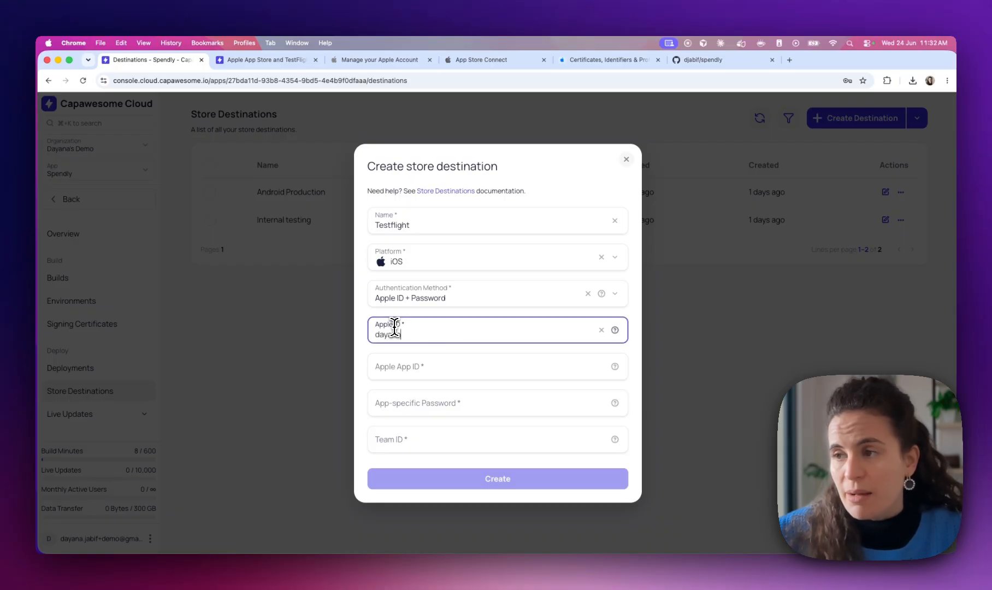
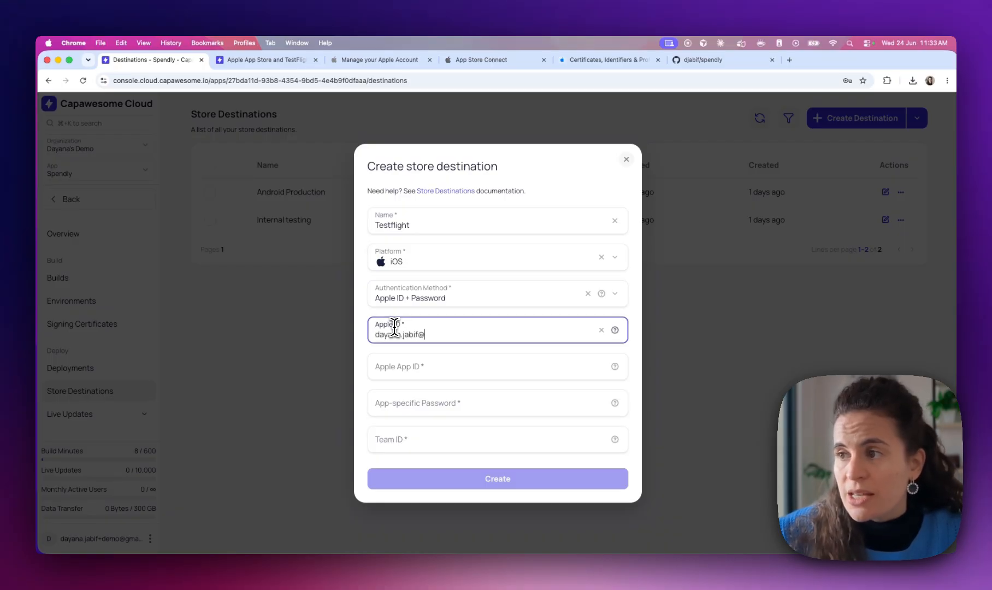
{"action": "left_click", "coordinate": [359, 377]}
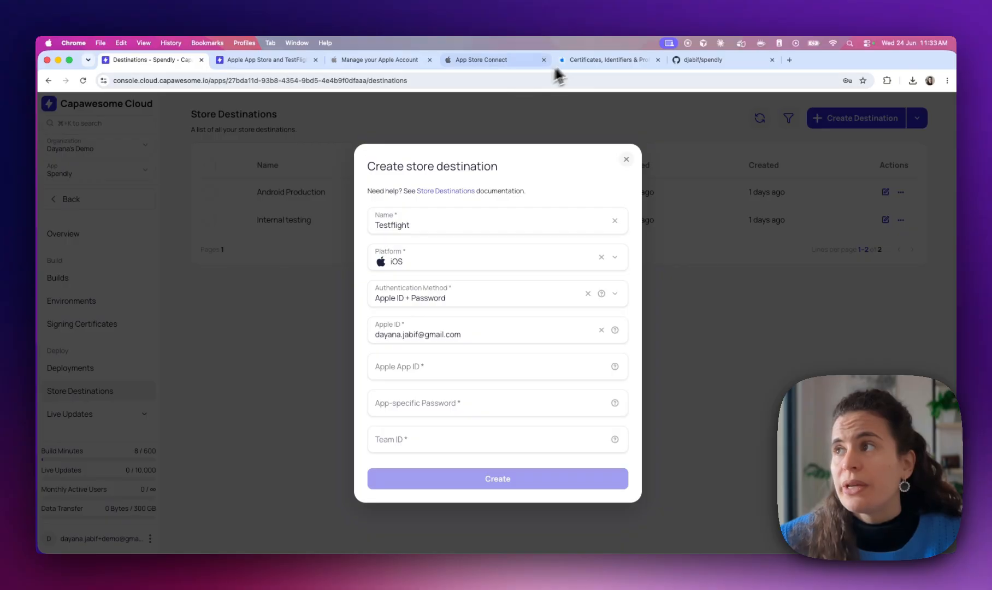
{"action": "left_click", "coordinate": [582, 57]}
Open the com.capawesome.spendly App ID from the Identifiers list in Apple Developer
{"action": "left_click", "coordinate": [221, 188]}
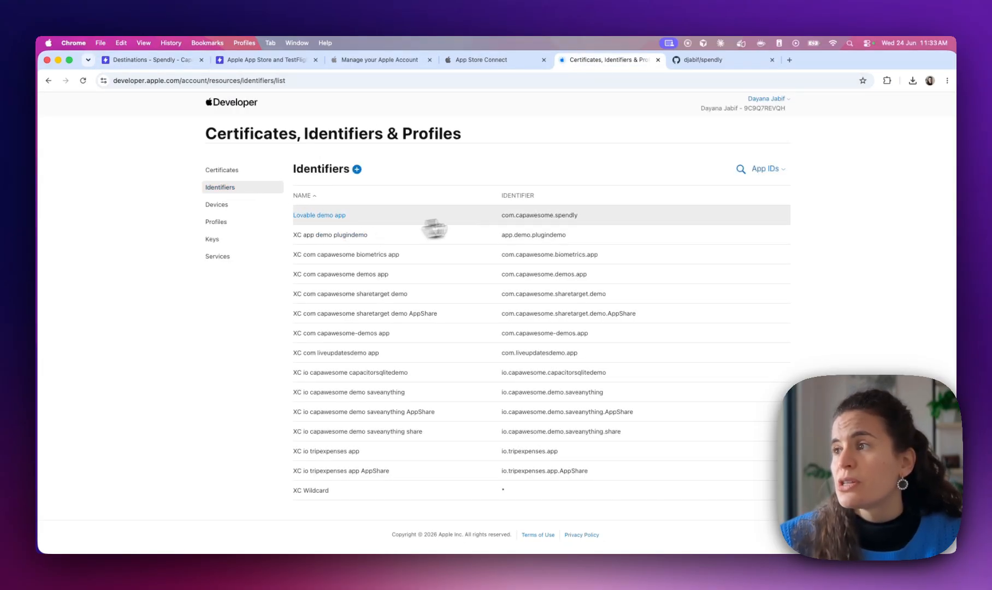
{"action": "left_click", "coordinate": [504, 216]}
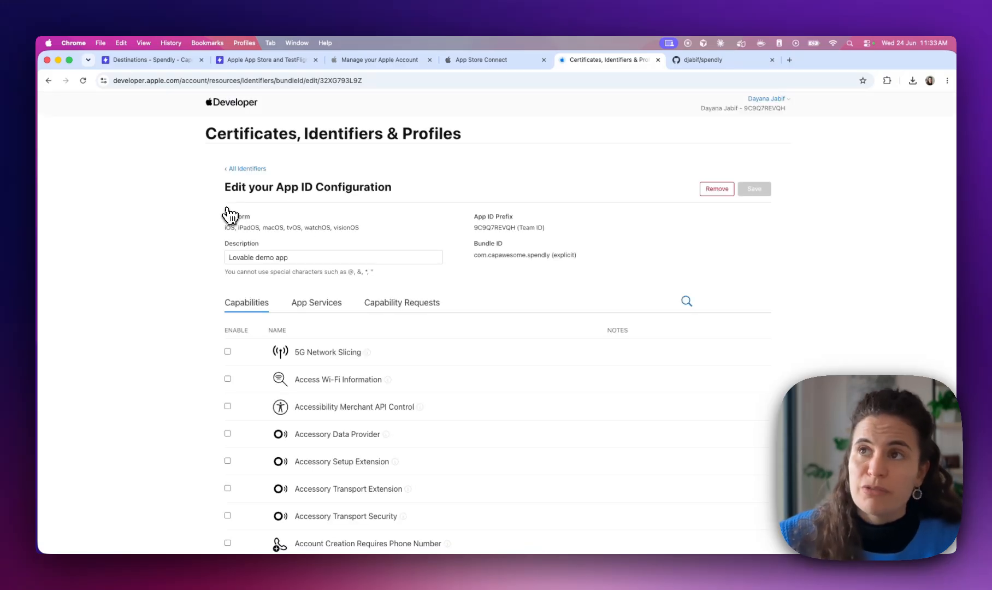
{"action": "left_click", "coordinate": [476, 60]}
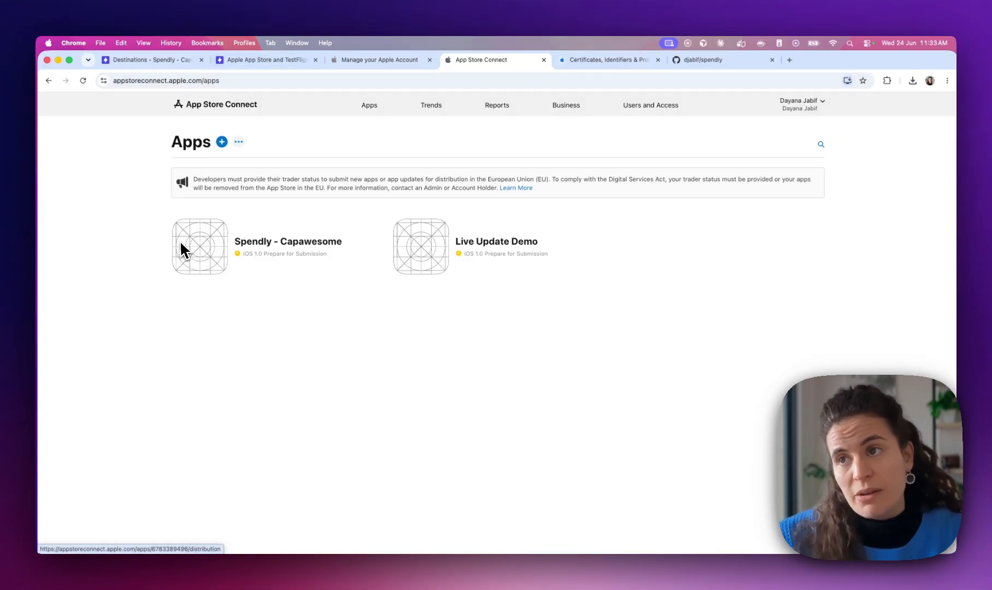
Review the New App form's platform, language, bundle ID and user access fields, then cancel
{"action": "left_click", "coordinate": [223, 143]}
{"action": "left_click", "coordinate": [197, 172]}
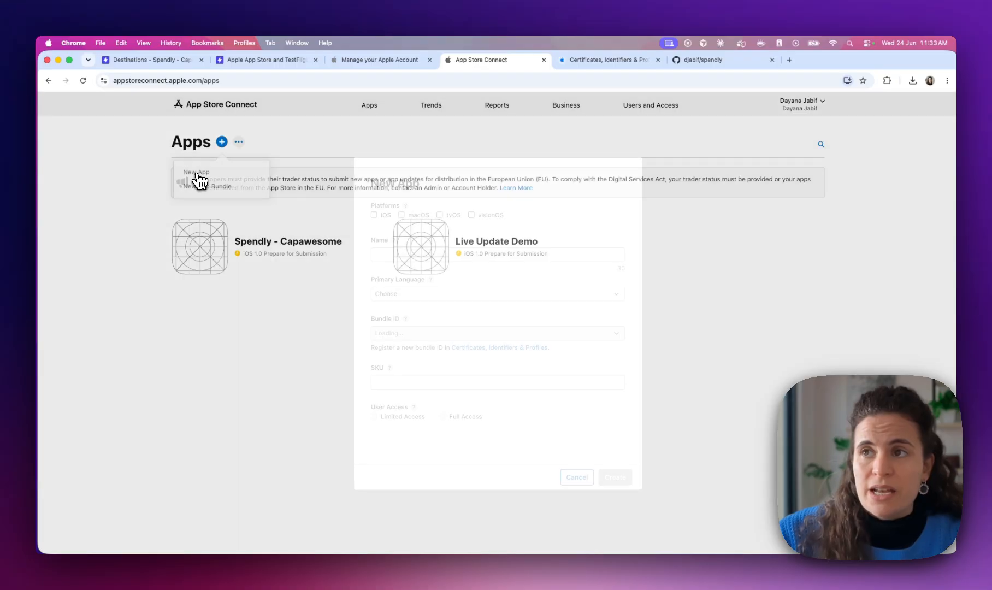
{"action": "left_click", "coordinate": [403, 251]}
{"action": "left_click", "coordinate": [376, 215]}
{"action": "left_click", "coordinate": [388, 255]}
{"action": "left_click", "coordinate": [391, 301]}
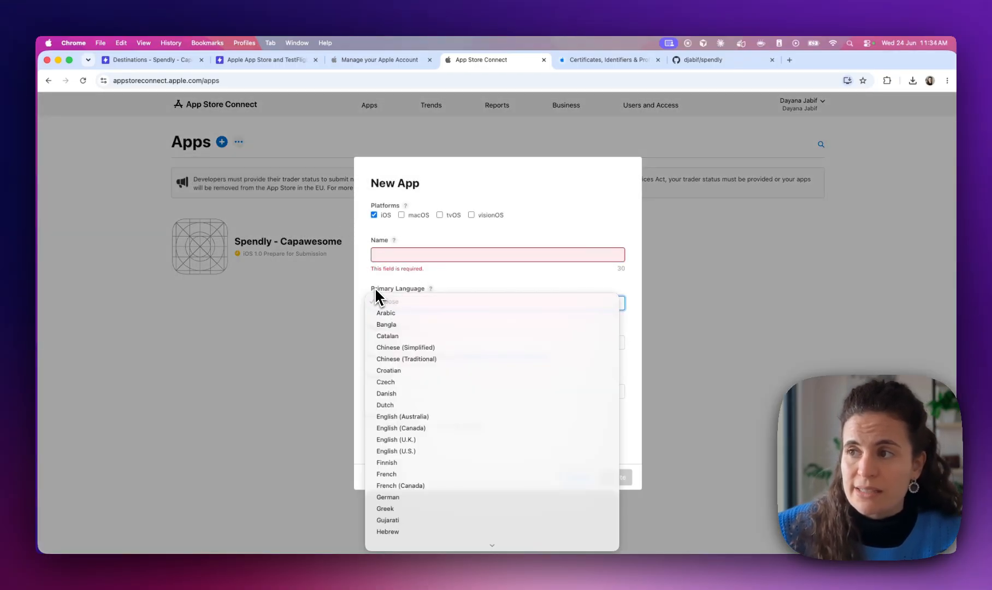
{"action": "left_click", "coordinate": [375, 294]}
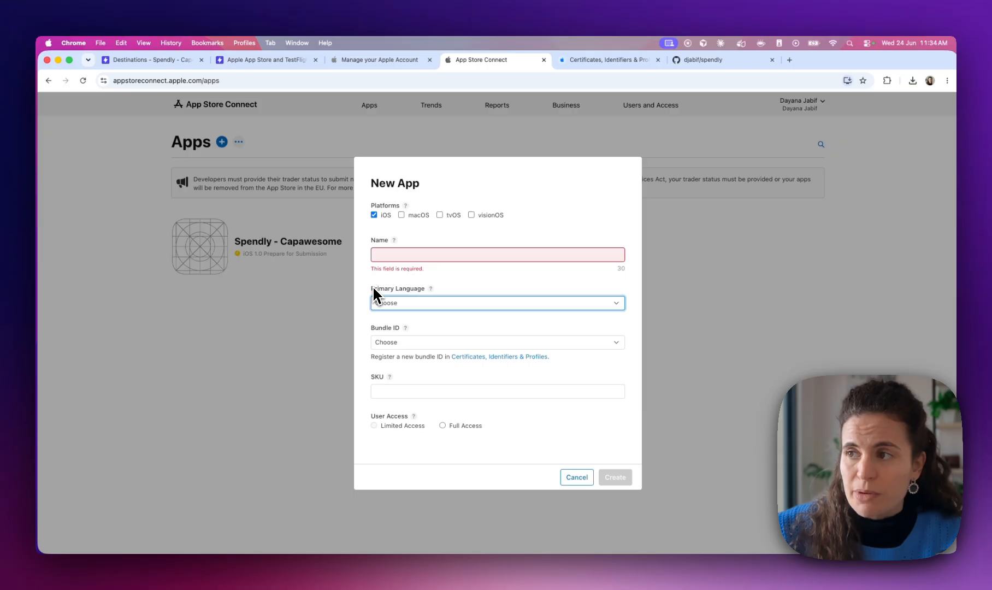
{"action": "left_click", "coordinate": [406, 344]}
{"action": "left_click", "coordinate": [407, 342]}
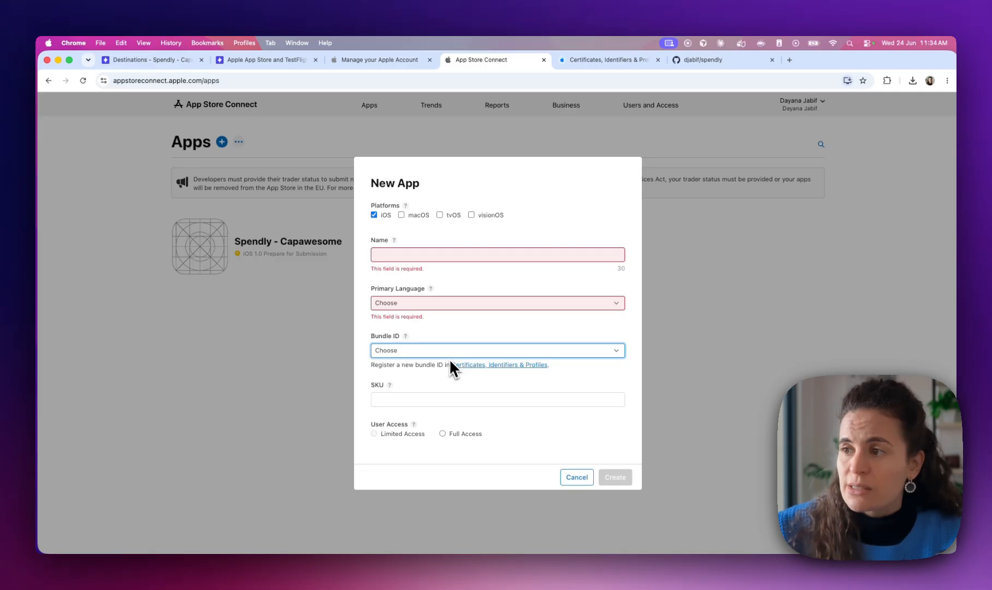
{"action": "left_click", "coordinate": [585, 62]}
{"action": "left_click", "coordinate": [494, 60]}
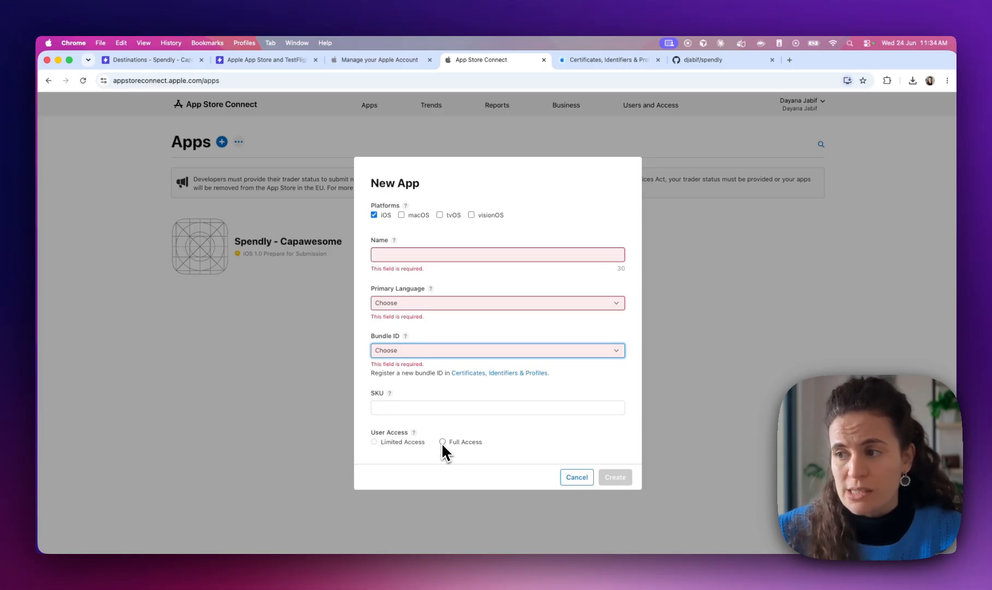
{"action": "left_click", "coordinate": [414, 432]}
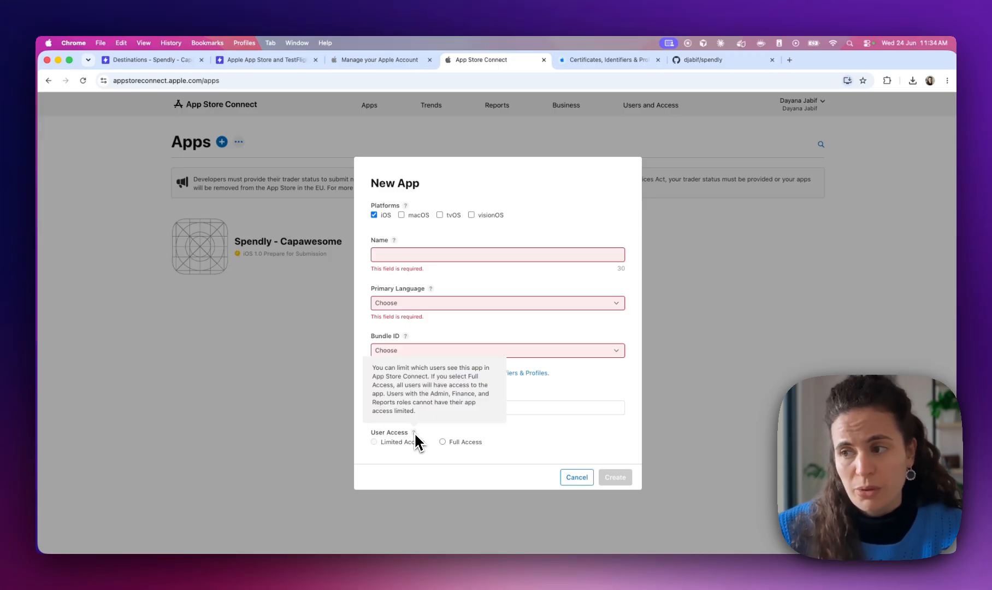
{"action": "left_click", "coordinate": [429, 454]}
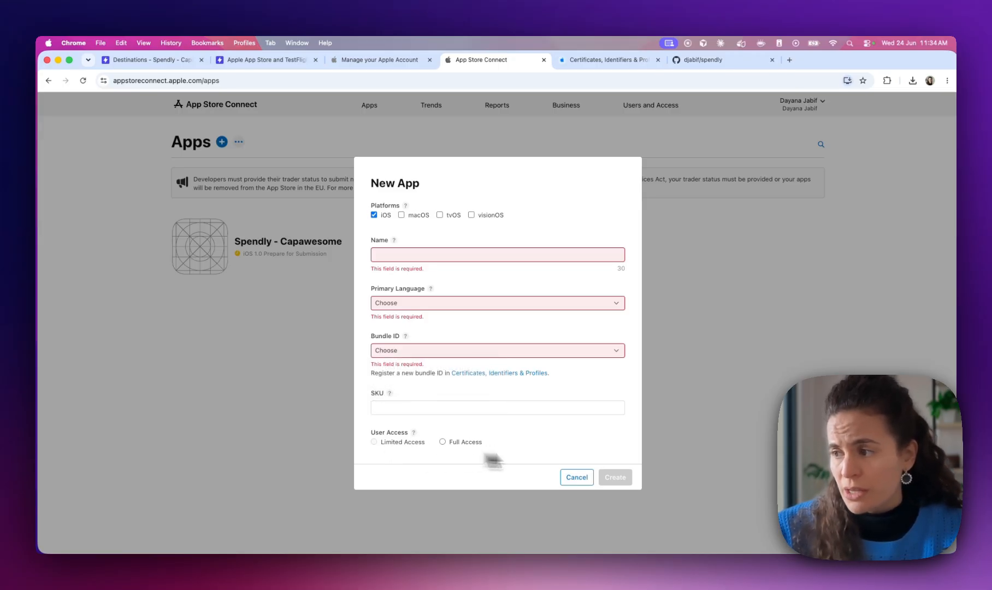
{"action": "left_click", "coordinate": [576, 479]}
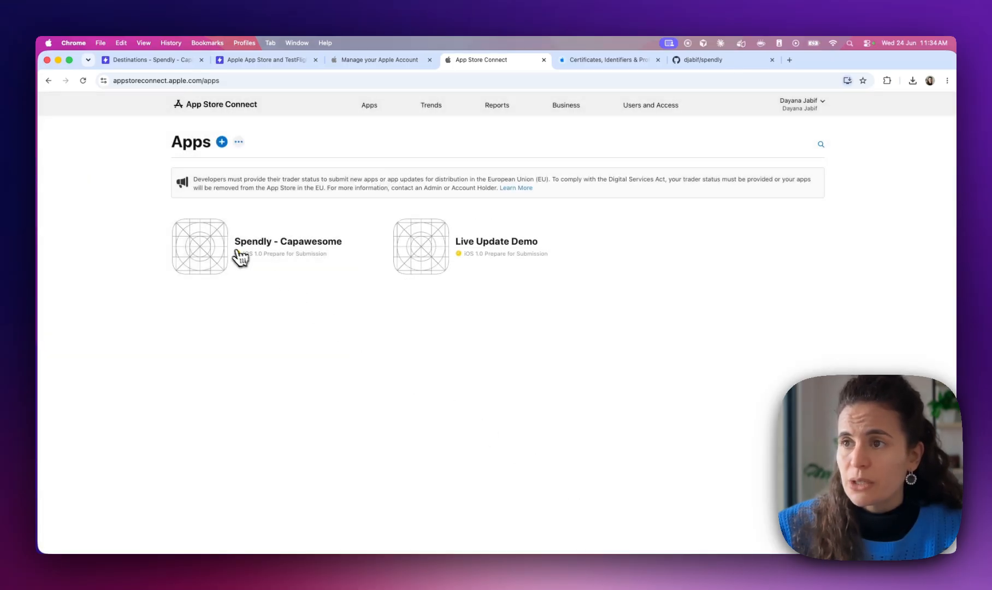
{"action": "left_click", "coordinate": [208, 258]}
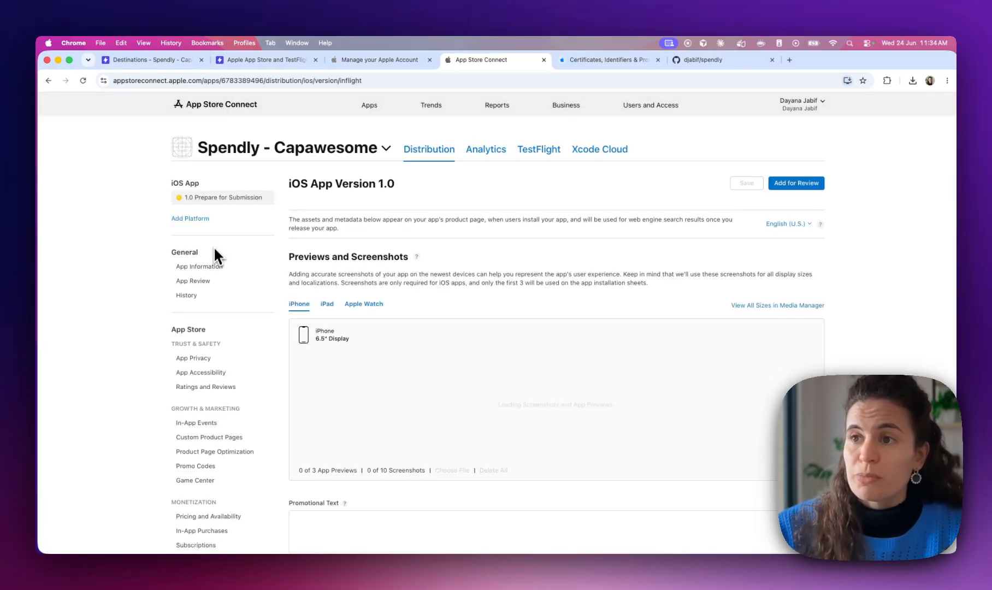
{"action": "left_click", "coordinate": [212, 260]}
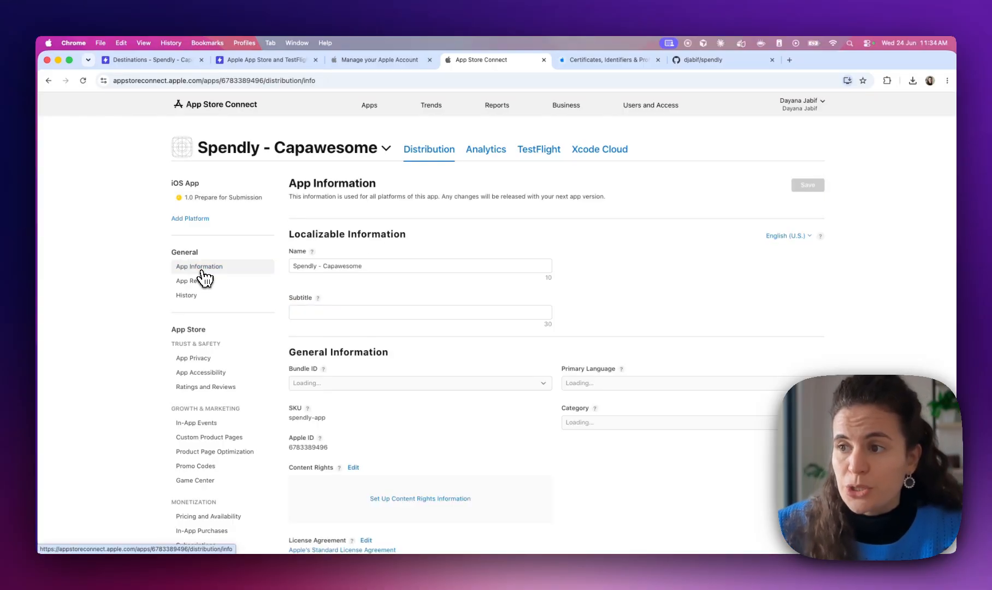
{"action": "double_click", "coordinate": [304, 447]}
{"action": "key", "text": "super+c"}
{"action": "left_click", "coordinate": [164, 61]}
{"action": "left_click", "coordinate": [398, 371]}
{"action": "key", "text": "super+v"}
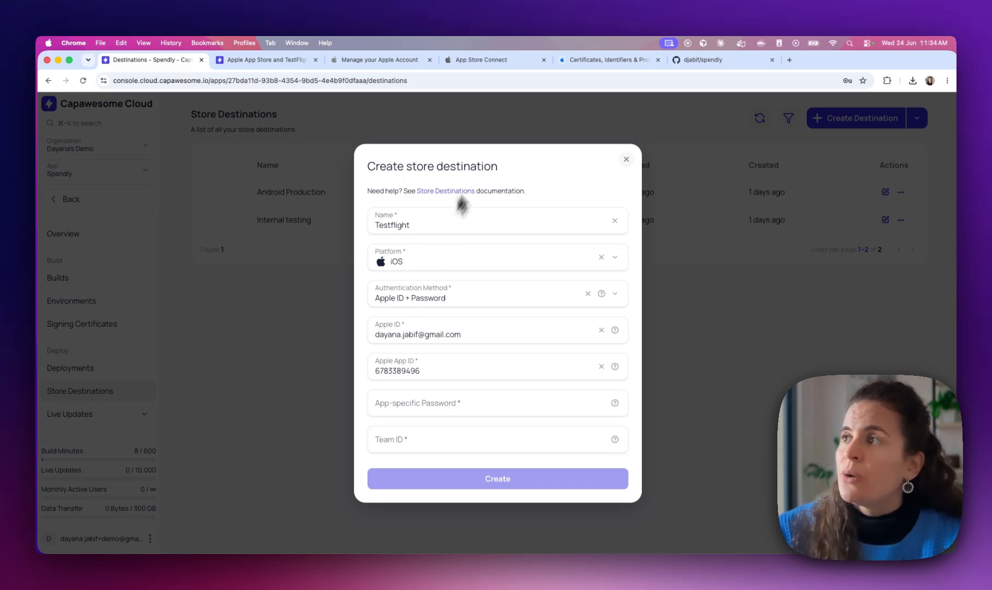
Paste the App ID Prefix from Apple Developer into the destination's Team ID field
{"action": "left_click", "coordinate": [594, 65]}
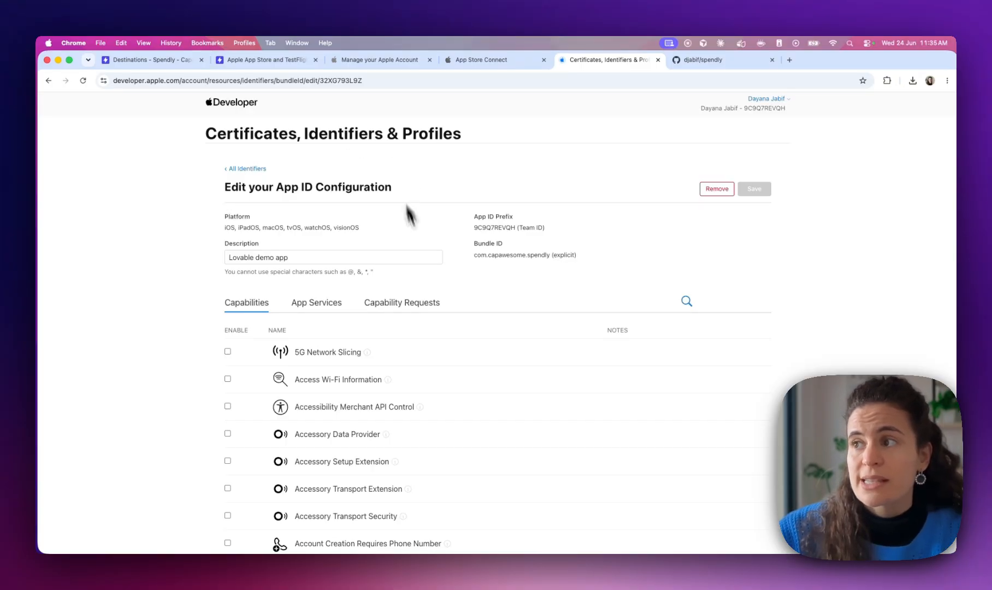
{"action": "double_click", "coordinate": [496, 227]}
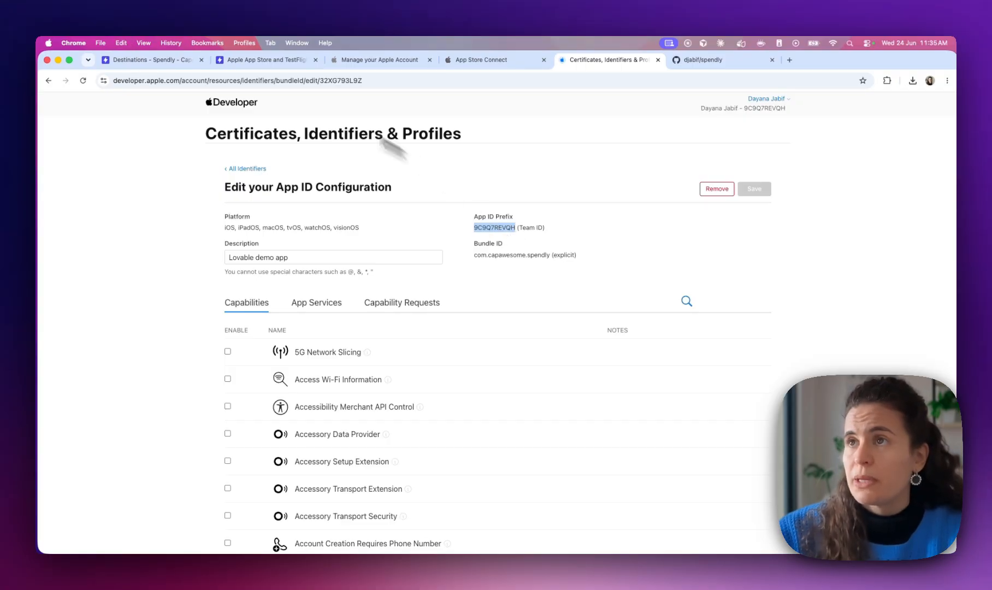
{"action": "left_click", "coordinate": [156, 61]}
{"action": "left_click", "coordinate": [387, 437]}
{"action": "key", "text": "super+v"}
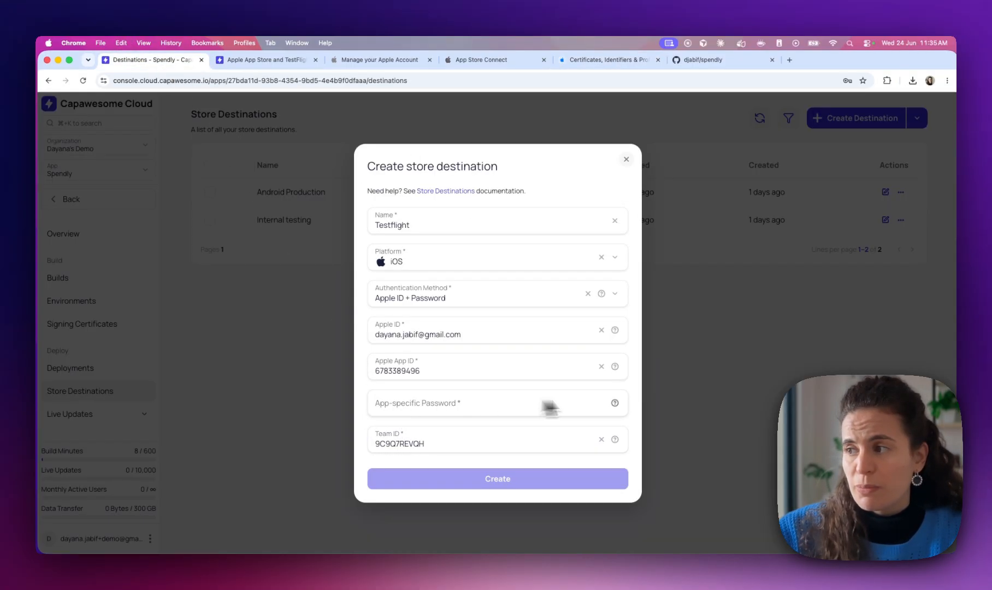
{"action": "left_click", "coordinate": [615, 403]}
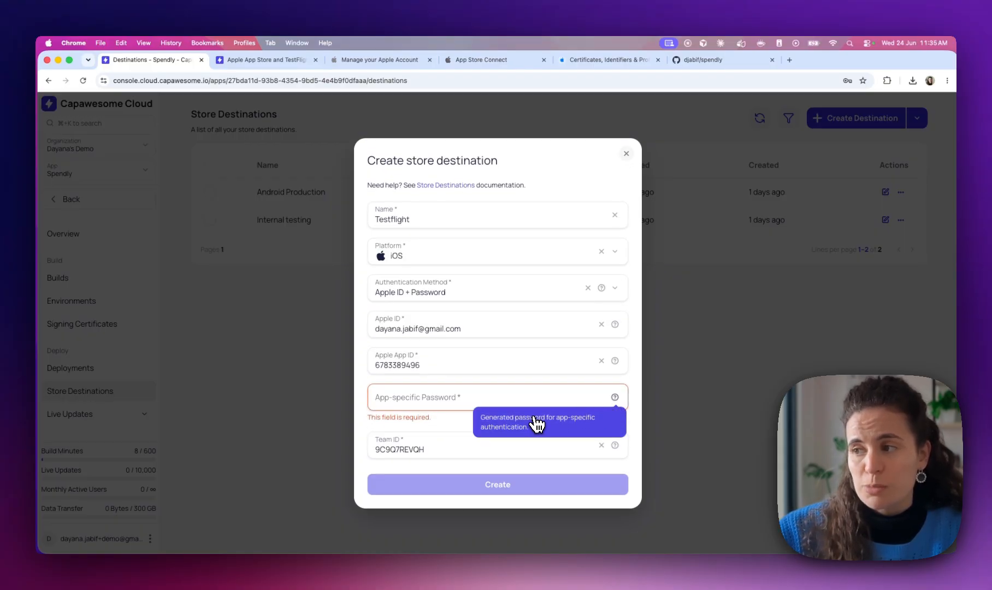
Read the docs' app-specific password section, then open the Apple Account's App-Specific Passwords list
{"action": "left_click", "coordinate": [239, 59]}
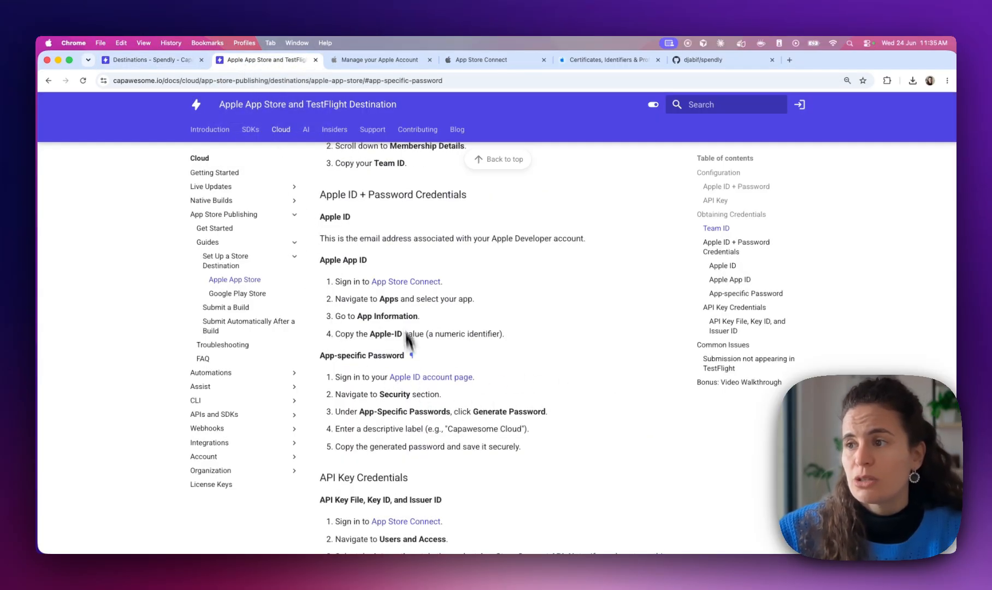
{"action": "scroll", "coordinate": [396, 281], "scroll_direction": "down", "scroll_amount": 2}
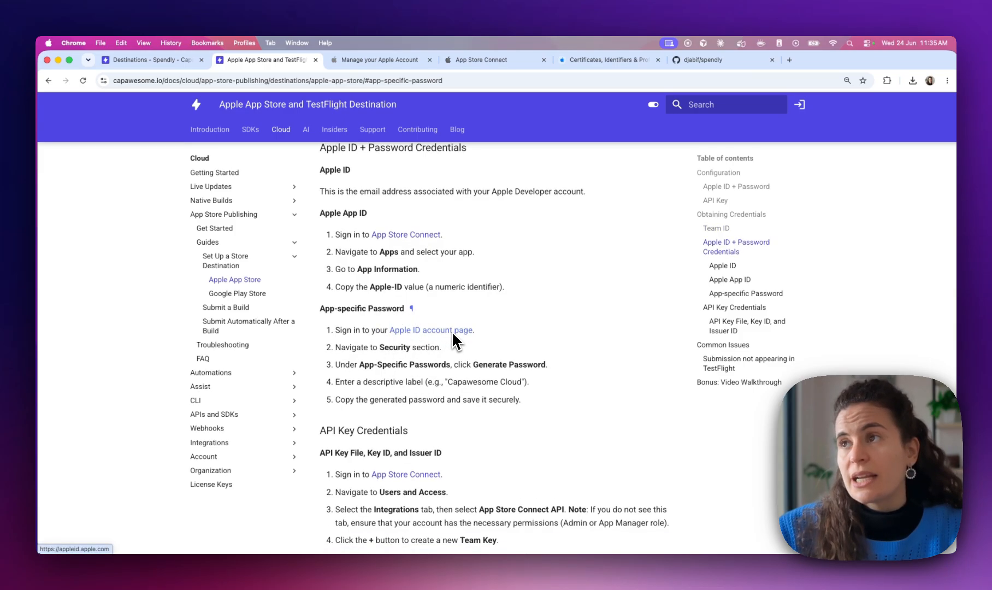
{"action": "left_click", "coordinate": [379, 60]}
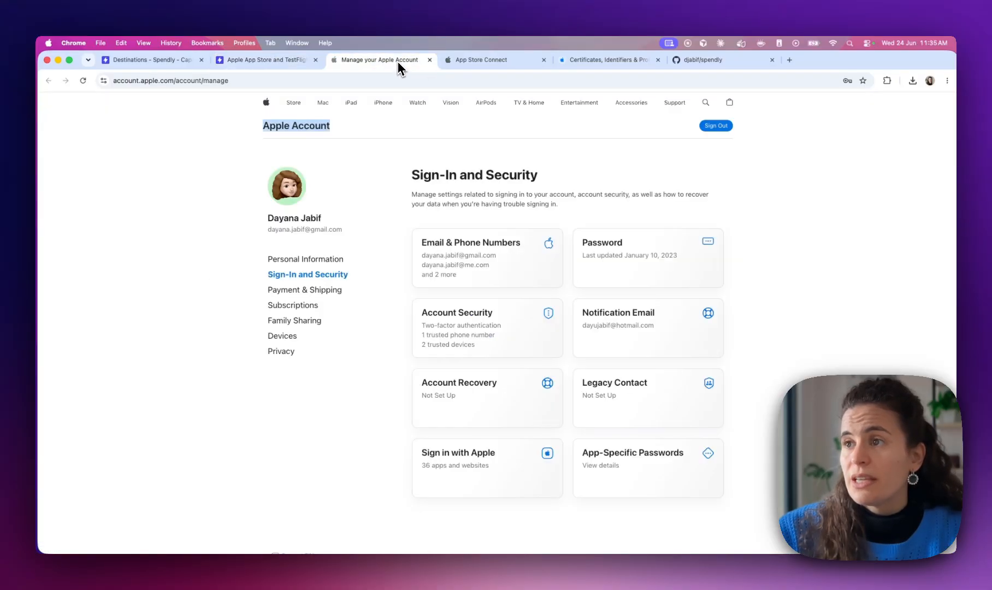
{"action": "left_click", "coordinate": [291, 61]}
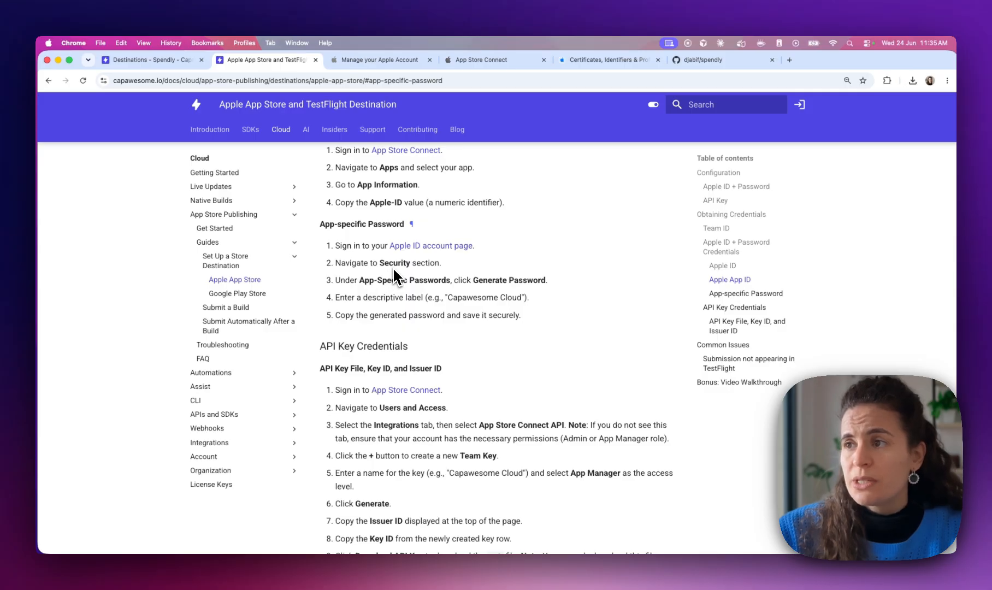
{"action": "left_click", "coordinate": [371, 60]}
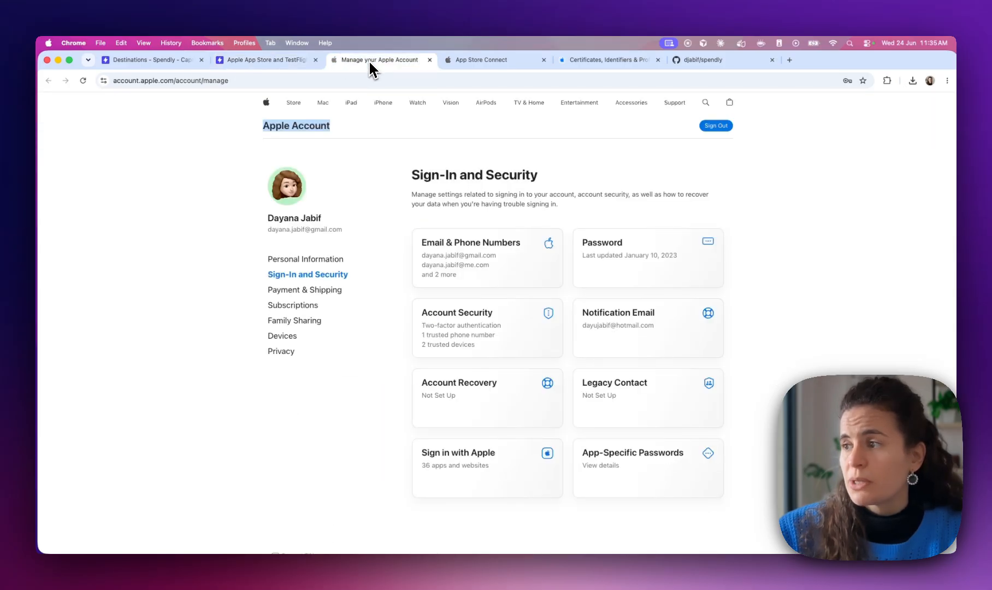
{"action": "left_click", "coordinate": [600, 460]}
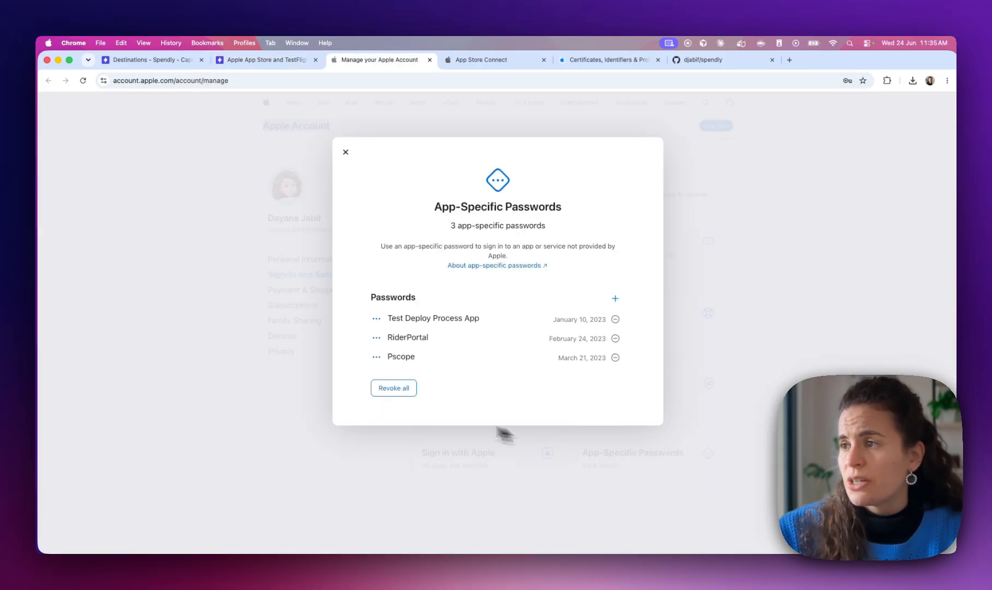
Generate an app-specific password labelled 'Capawesome Cloud Spendly', confirming with the account password
{"action": "left_click", "coordinate": [614, 299]}
{"action": "left_click", "coordinate": [443, 271]}
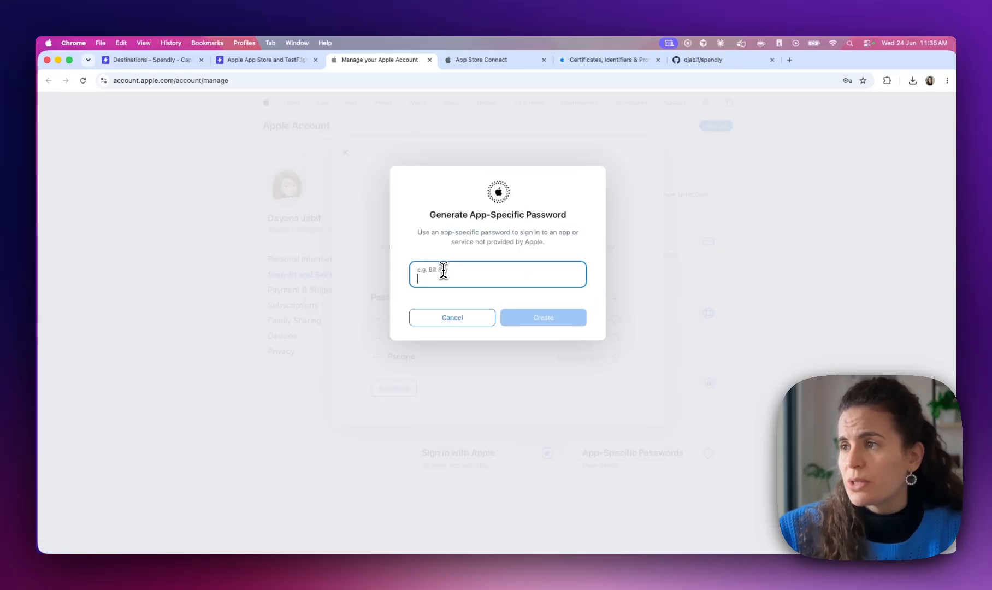
{"action": "type", "text": "Capawesome Cloud Spendly"}
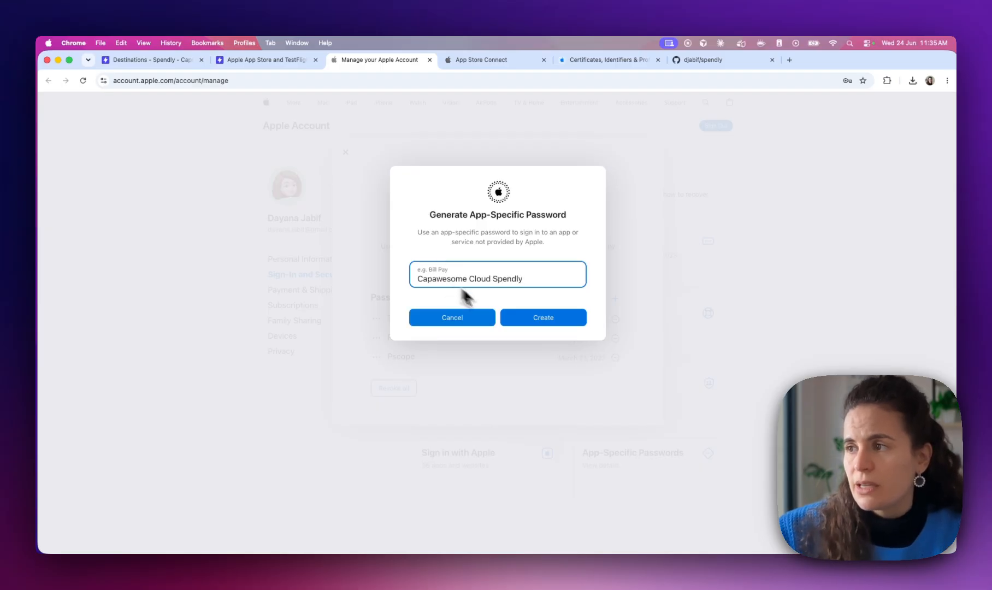
{"action": "left_click", "coordinate": [523, 318]}
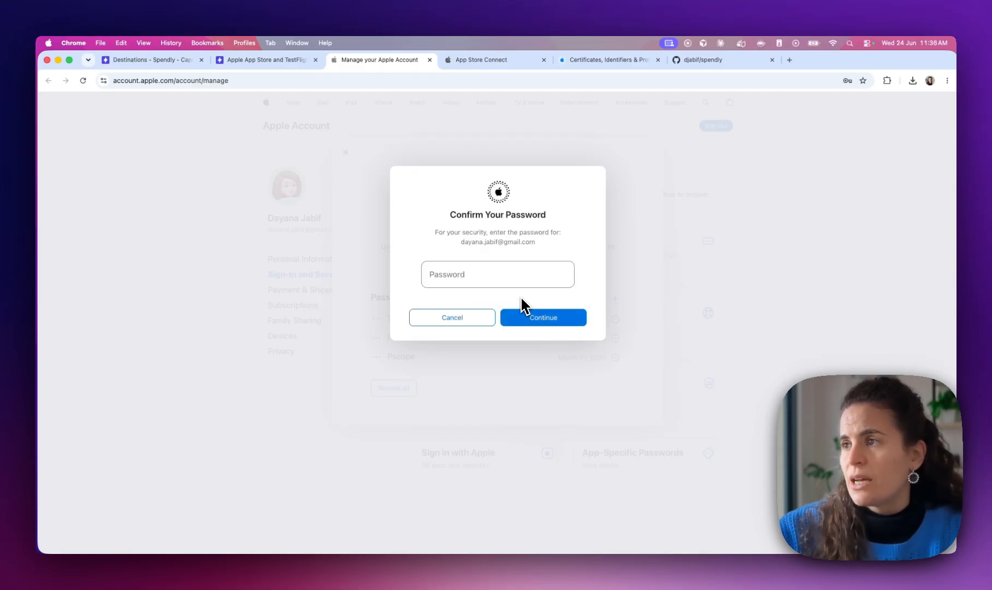
{"action": "left_click_drag", "start_coordinate": [462, 245], "coordinate": [553, 247]}
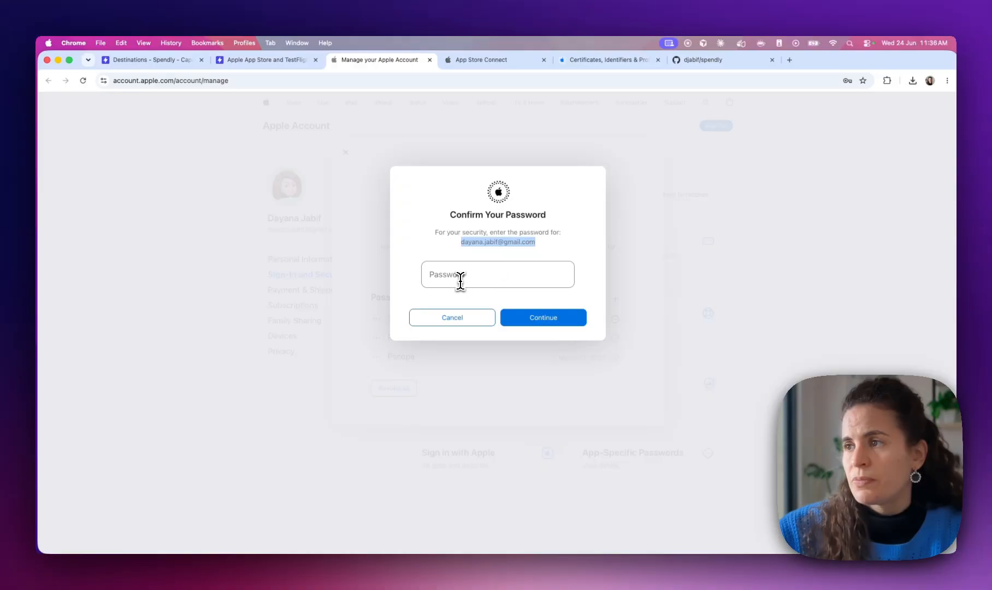
{"action": "left_click", "coordinate": [477, 276]}
{"action": "left_click", "coordinate": [501, 306]}
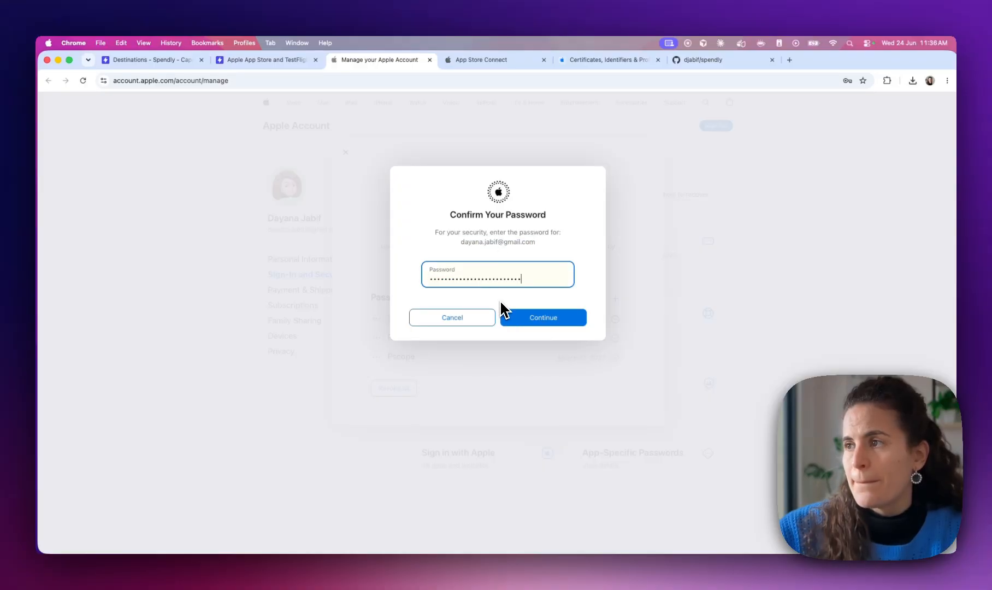
{"action": "left_click", "coordinate": [554, 322]}
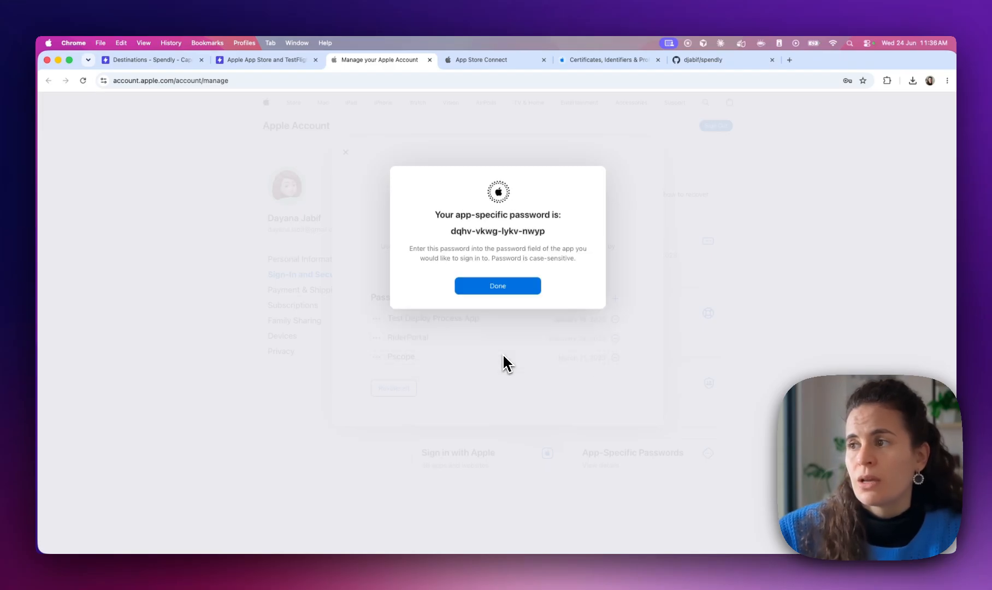
Copy the generated password into the Capawesome destination's App-specific Password field
{"action": "mouse_move", "coordinate": [451, 231]}
{"action": "left_mouse_down"}
{"action": "mouse_move", "coordinate": [567, 228]}
{"action": "mouse_move", "coordinate": [446, 236]}
{"action": "left_mouse_up"}
{"action": "left_click", "coordinate": [549, 237]}
{"action": "key", "text": "super+c"}
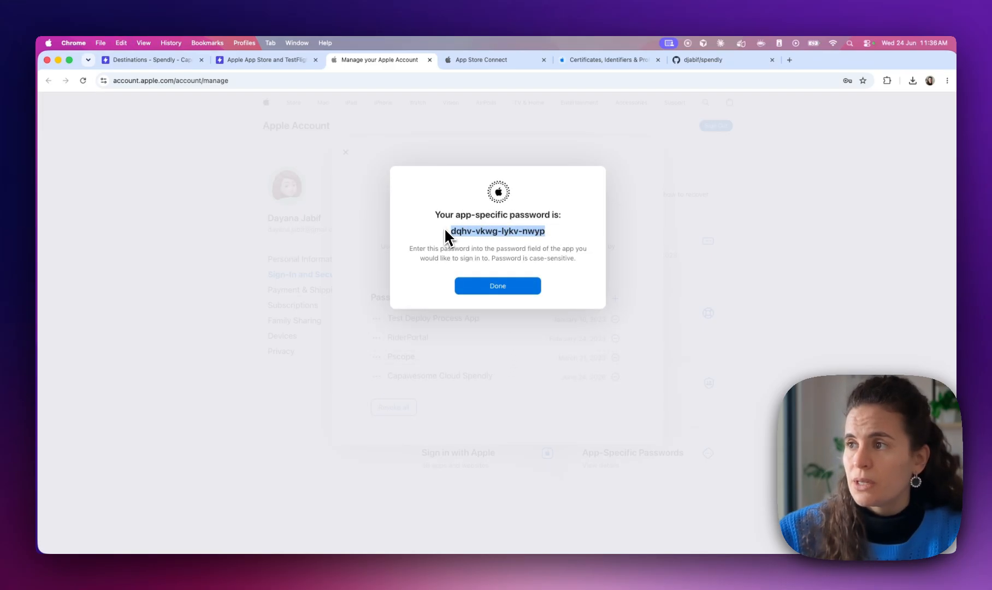
{"action": "left_click", "coordinate": [187, 65]}
{"action": "left_click", "coordinate": [397, 404]}
{"action": "key", "text": "super+v"}
{"action": "left_click", "coordinate": [366, 383]}
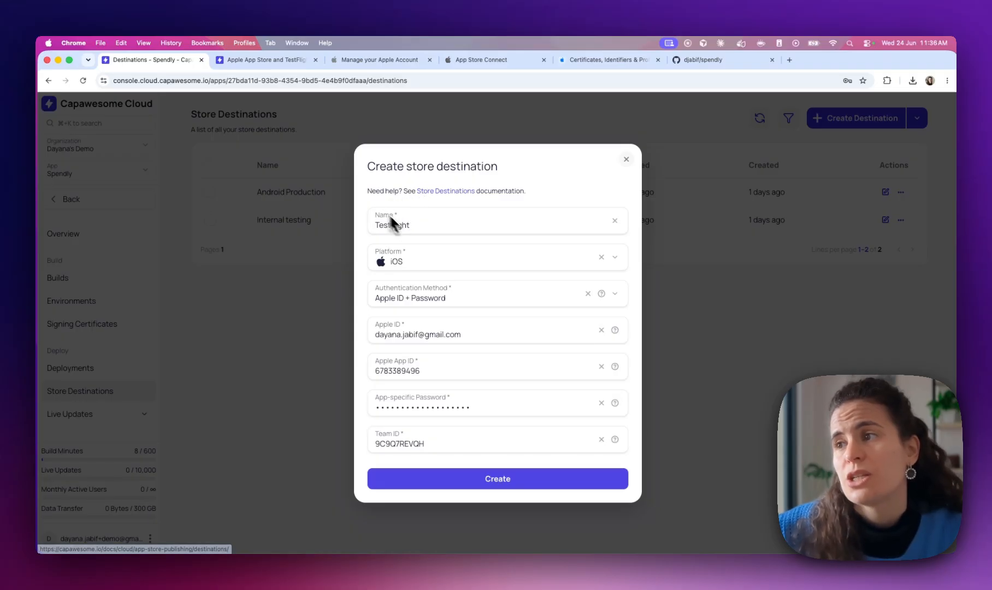
Create the Testflight iOS store destination and dismiss the browser's password-update offer
{"action": "left_click", "coordinate": [411, 481]}
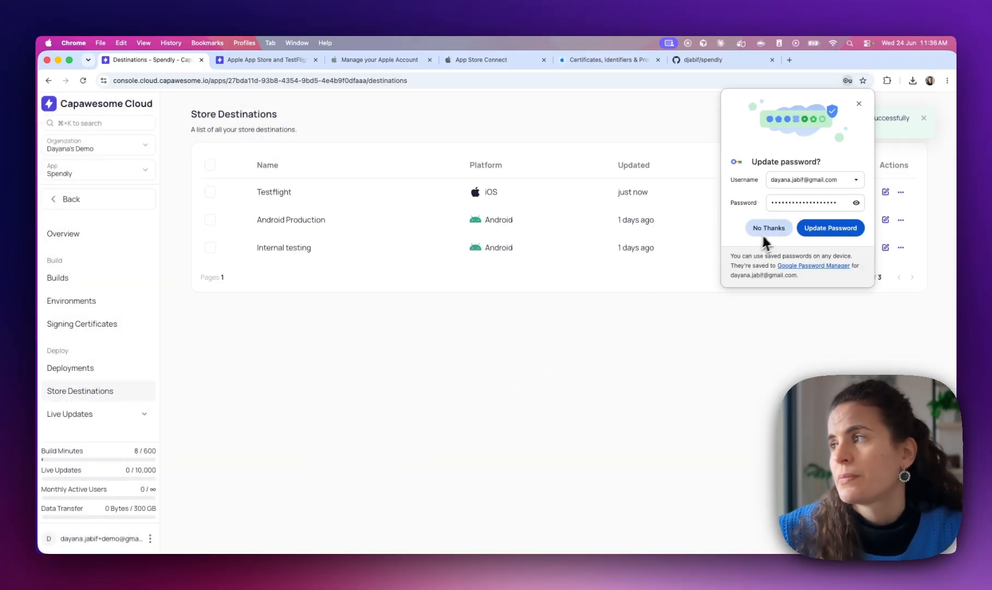
{"action": "left_click", "coordinate": [766, 232]}
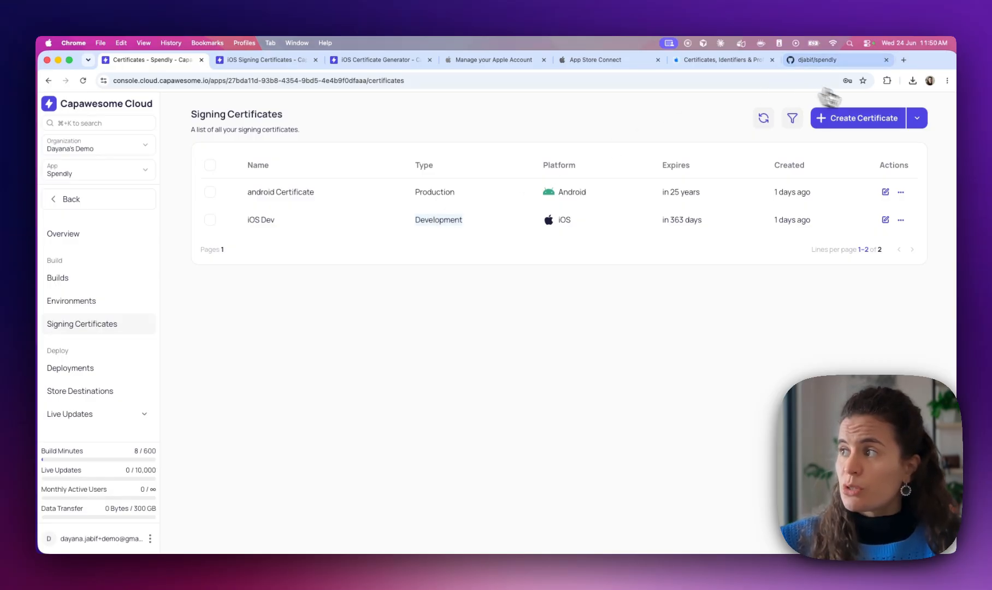
Start a certificate named 'Distribution iOS' for the iOS platform, then go to the iOS Certificate Generator
{"action": "left_click", "coordinate": [871, 122]}
{"action": "type", "text": "distribution io"}
{"action": "key", "text": "BackSpace"}
{"action": "type", "text": "O"}
{"action": "key", "text": "super+Left"}
{"action": "key", "text": "Right"}
{"action": "key", "text": "BackSpace"}
{"action": "type", "text": "D"}
{"action": "left_click", "coordinate": [403, 350]}
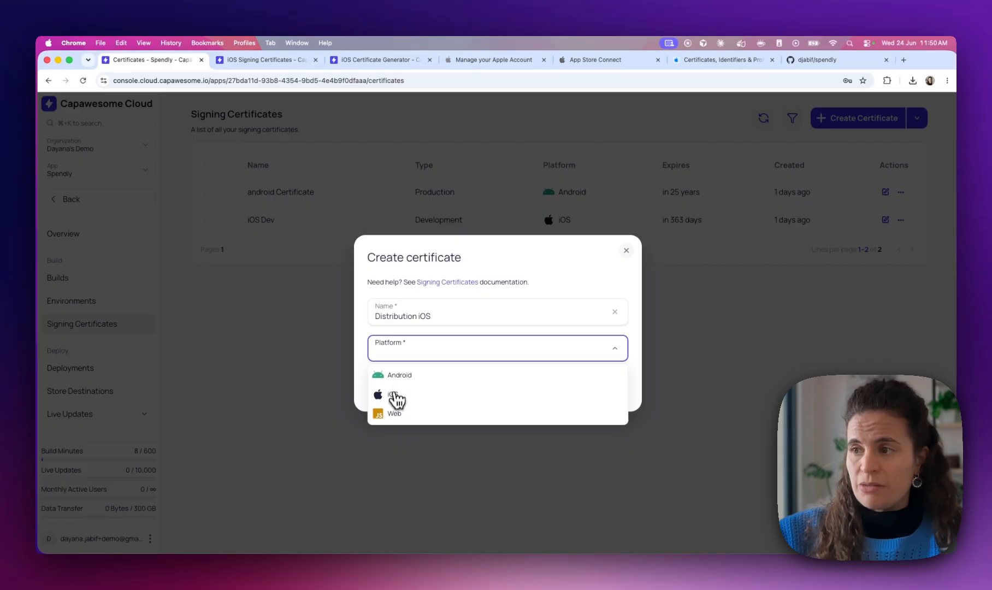
{"action": "left_click", "coordinate": [395, 398]}
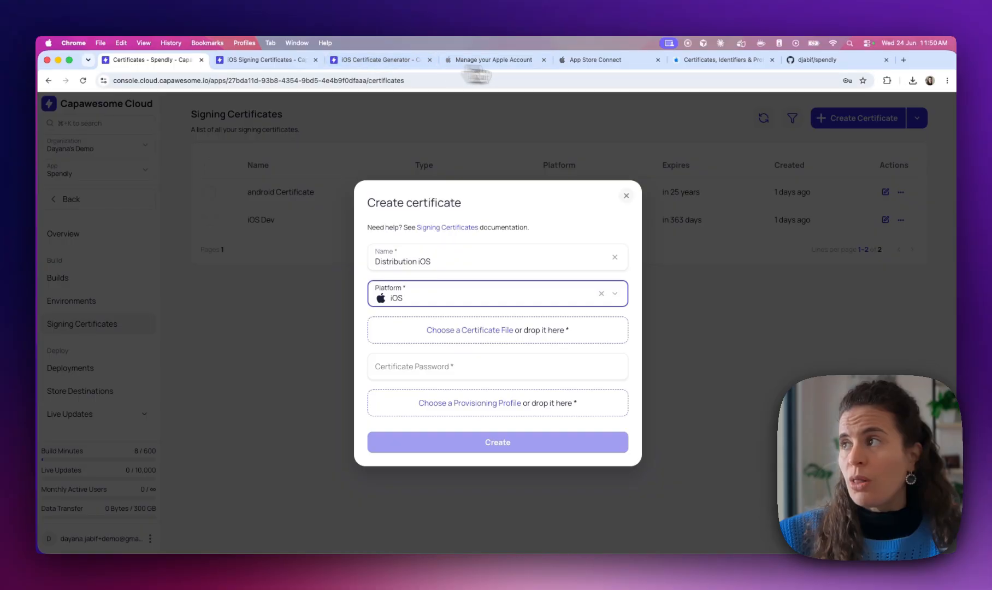
{"action": "left_click", "coordinate": [387, 61]}
{"action": "left_click", "coordinate": [385, 301]}
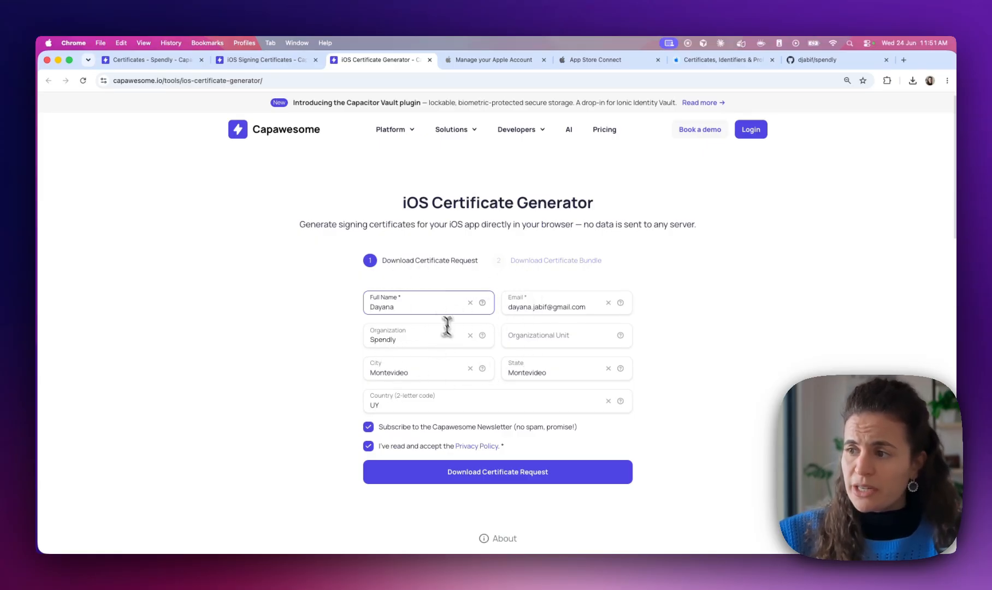
Download the certificate signing request, then move to Apple's Certificates, Identifiers & Profiles
{"action": "left_click", "coordinate": [469, 480]}
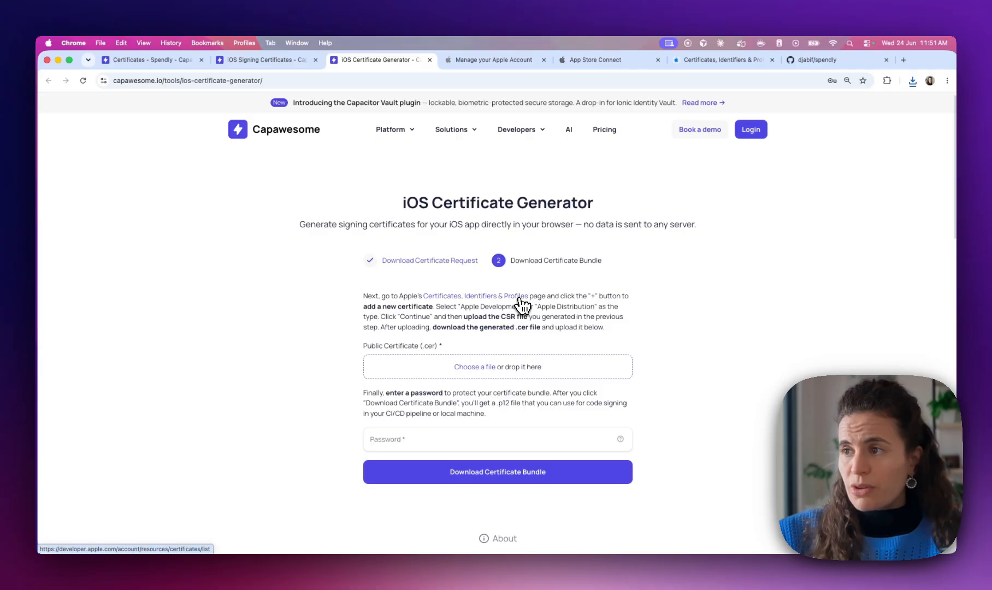
{"action": "mouse_move", "coordinate": [473, 131]}
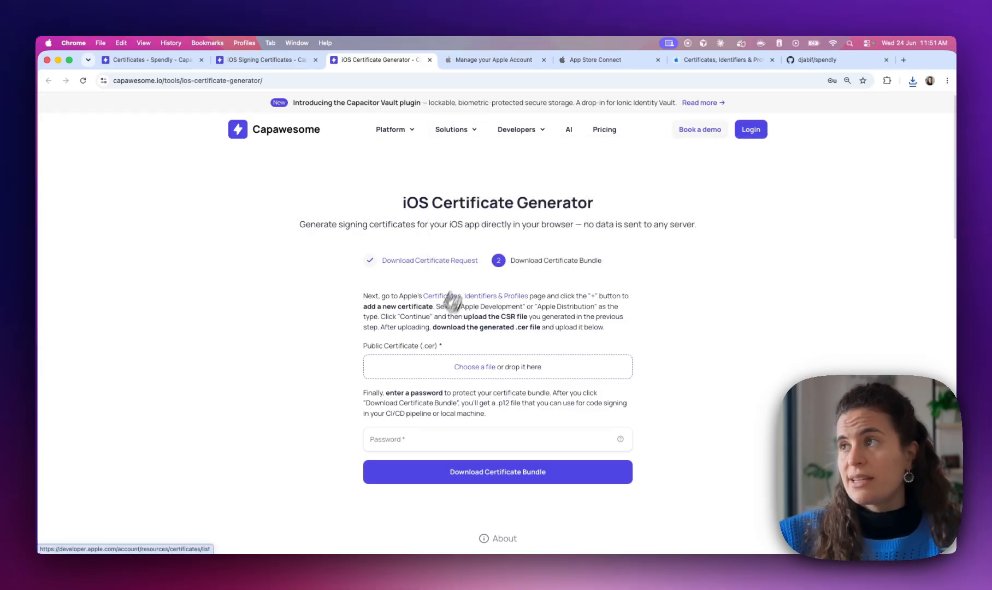
{"action": "left_click", "coordinate": [697, 60]}
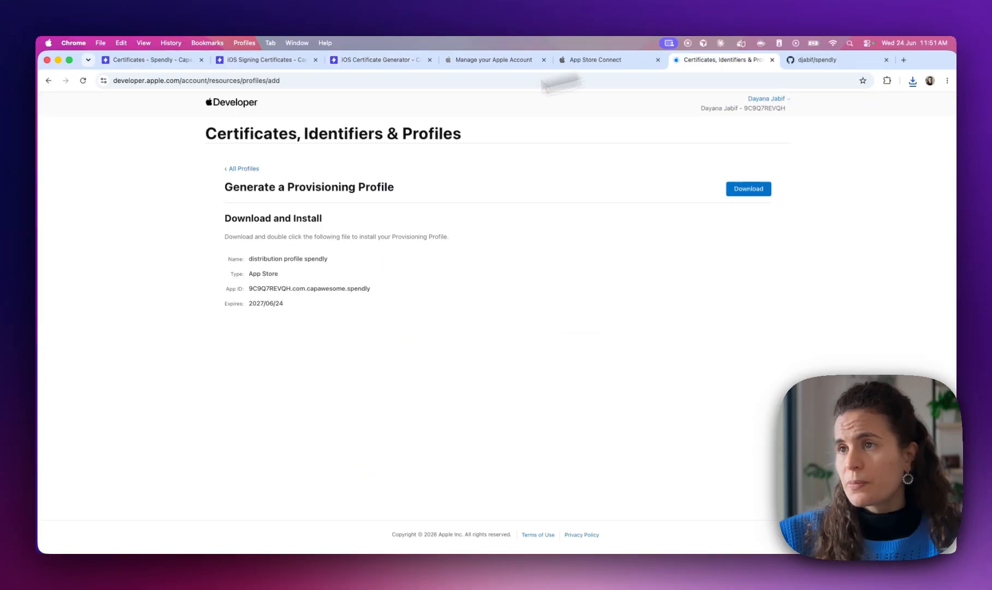
Inspect the newest existing certificate, which turns out to be a Development certificate
{"action": "left_click", "coordinate": [244, 170]}
{"action": "left_click_drag", "start_coordinate": [504, 280], "coordinate": [436, 281]}
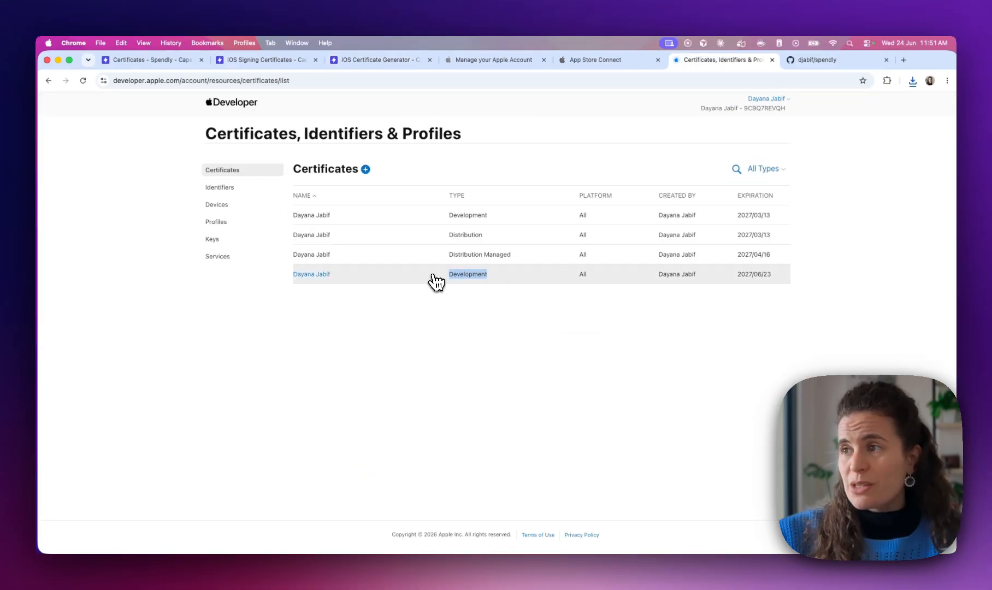
{"action": "left_click", "coordinate": [437, 282]}
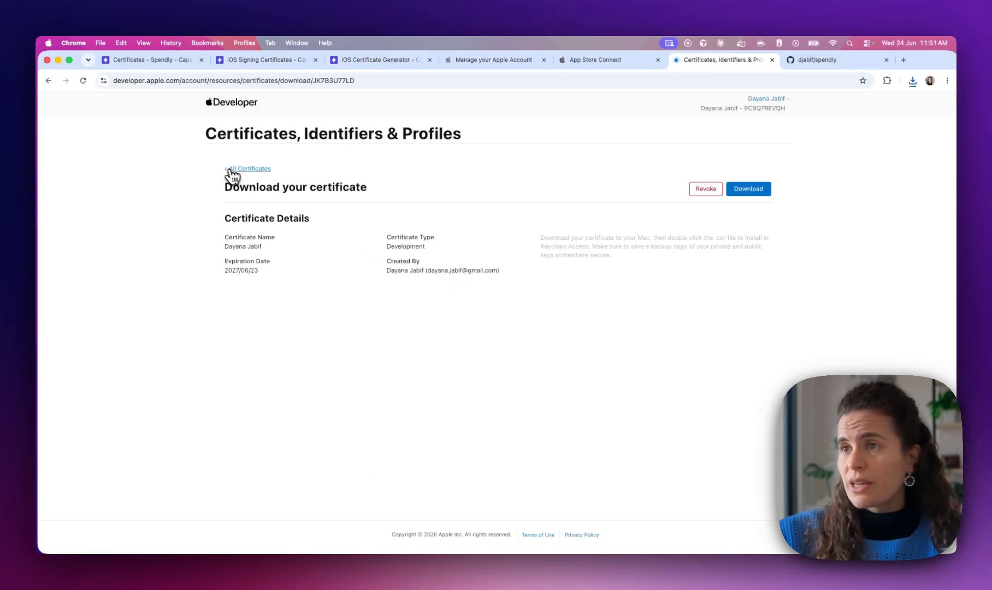
{"action": "left_click", "coordinate": [233, 172]}
Create an Apple Distribution certificate from the signing request and download distribution.cer
{"action": "left_click", "coordinate": [366, 169]}
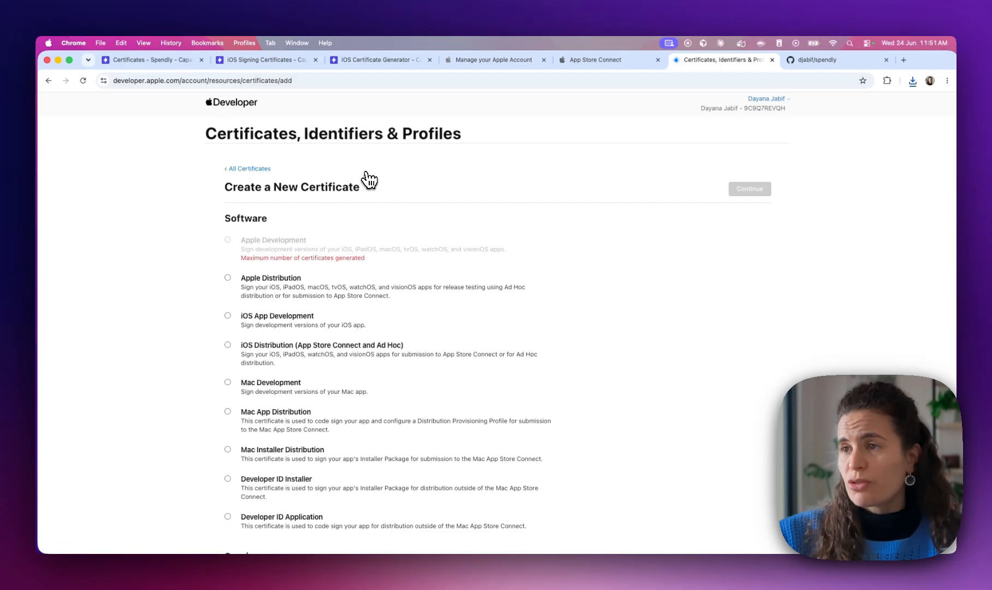
{"action": "scroll", "coordinate": [231, 272], "scroll_direction": "down", "scroll_amount": 3}
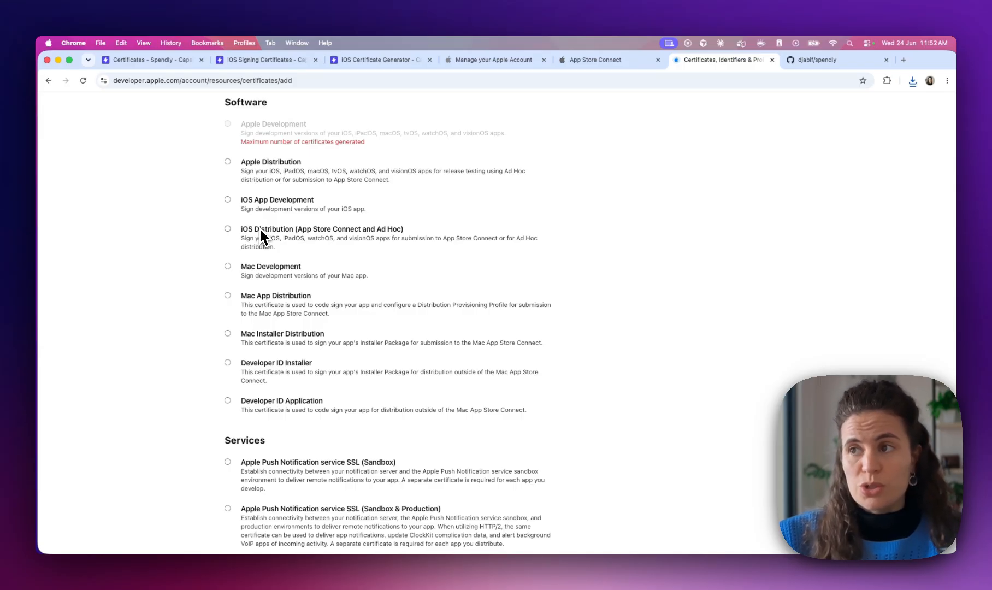
{"action": "left_click", "coordinate": [274, 163]}
{"action": "scroll", "coordinate": [392, 186], "scroll_direction": "up", "scroll_amount": 2}
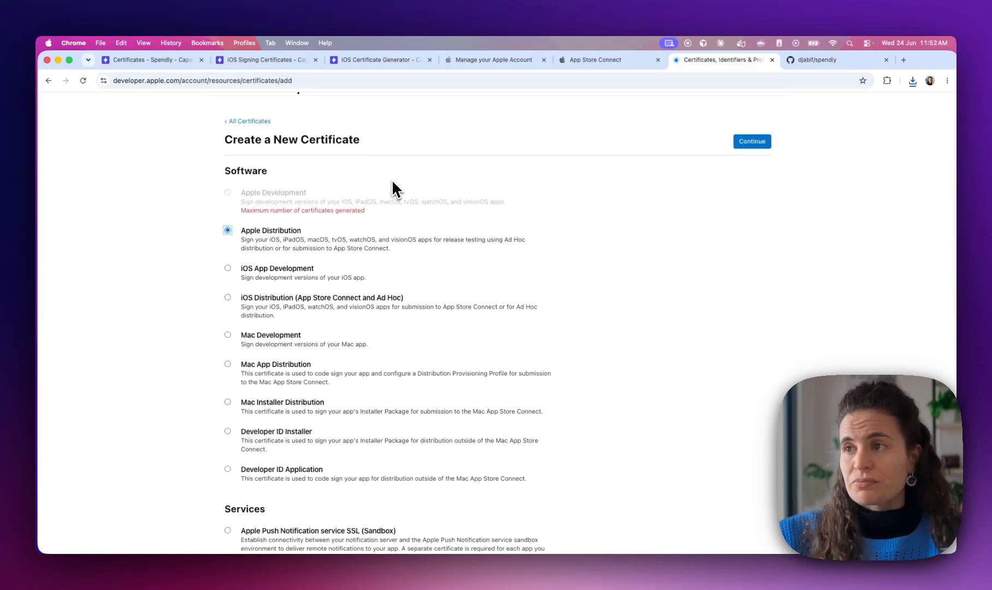
{"action": "left_click", "coordinate": [748, 143]}
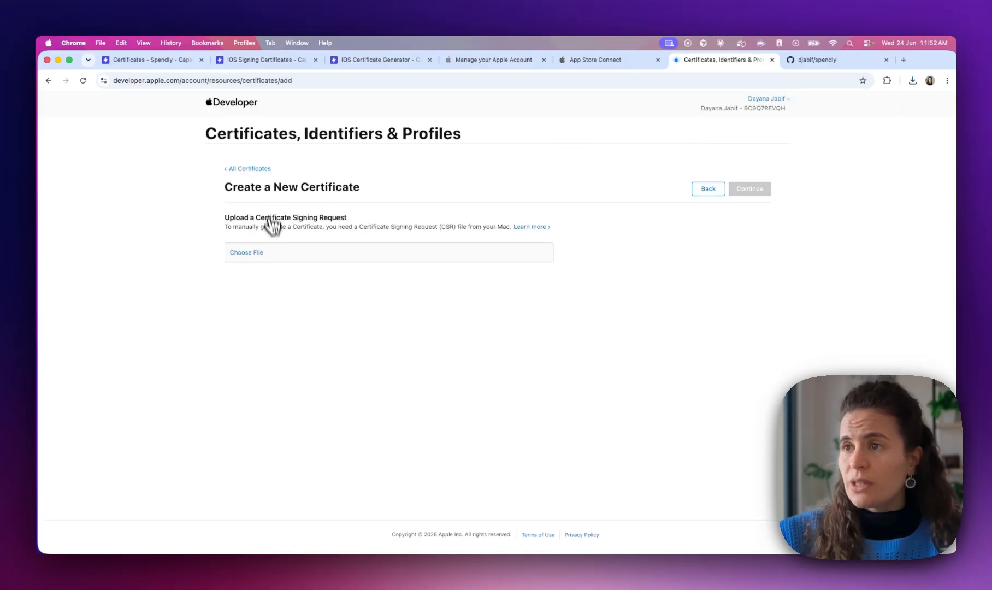
{"action": "left_click", "coordinate": [247, 253]}
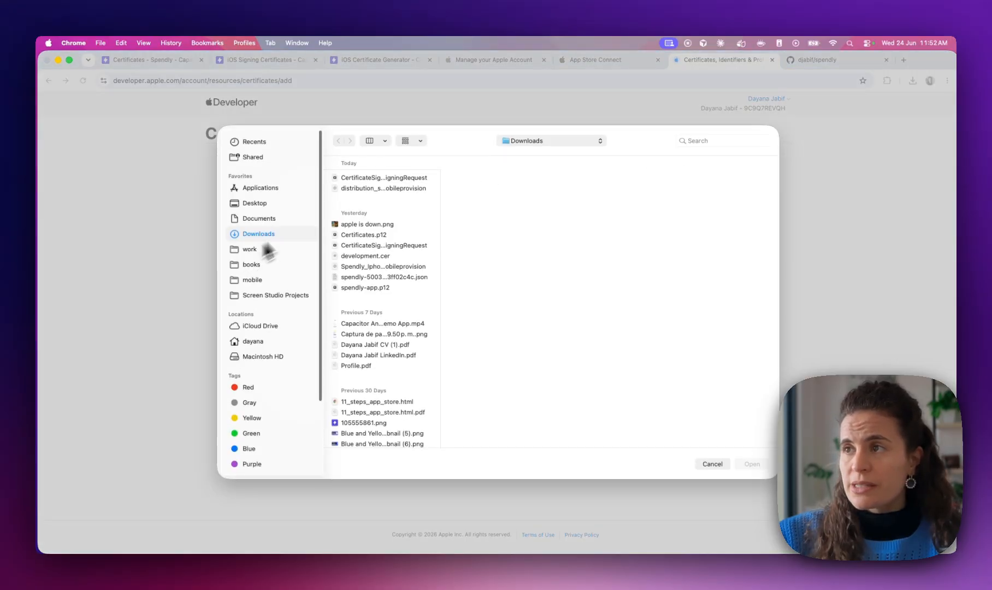
{"action": "double_click", "coordinate": [389, 178]}
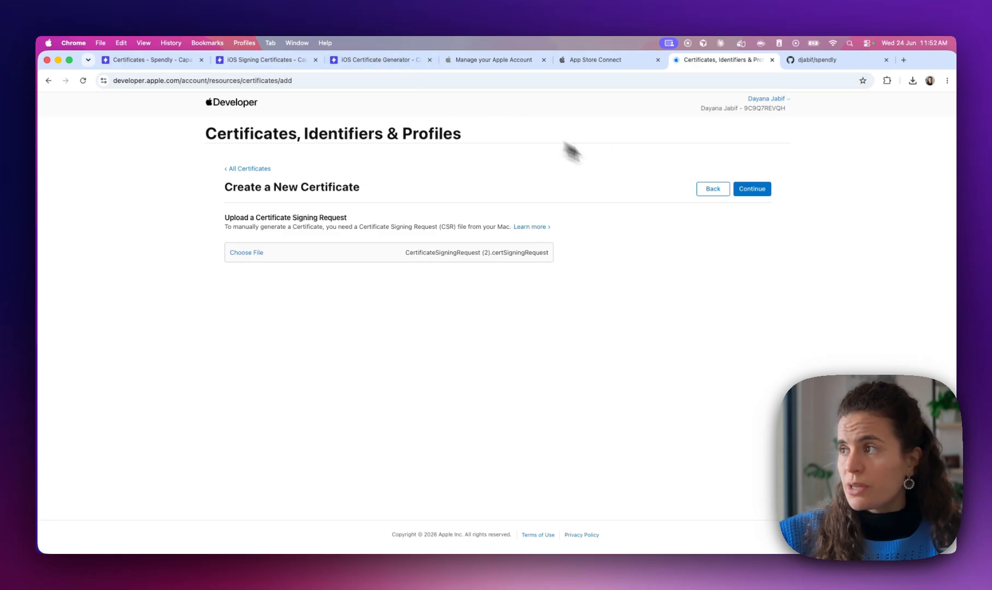
{"action": "left_click", "coordinate": [744, 191]}
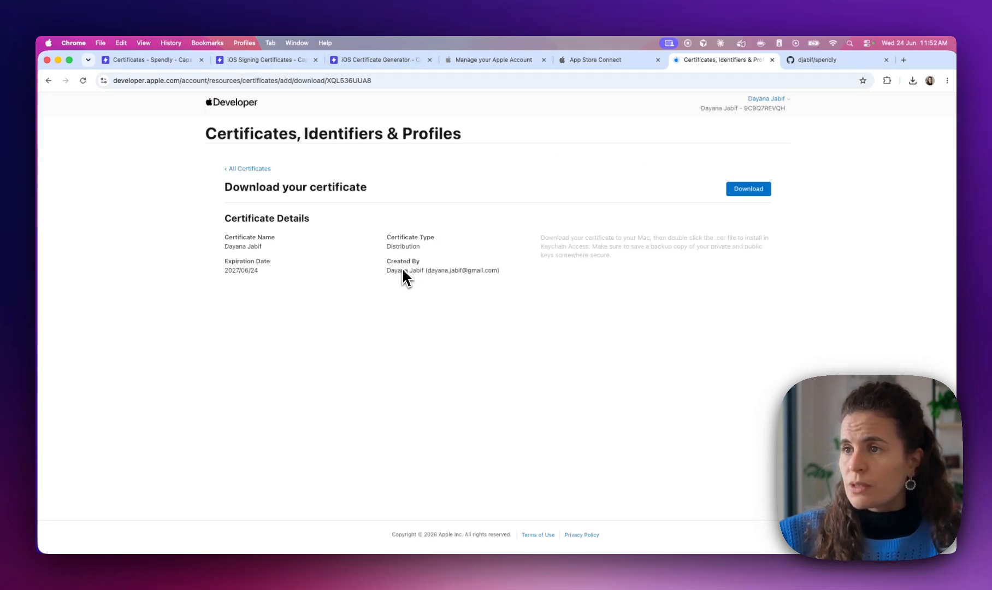
{"action": "left_click", "coordinate": [750, 189]}
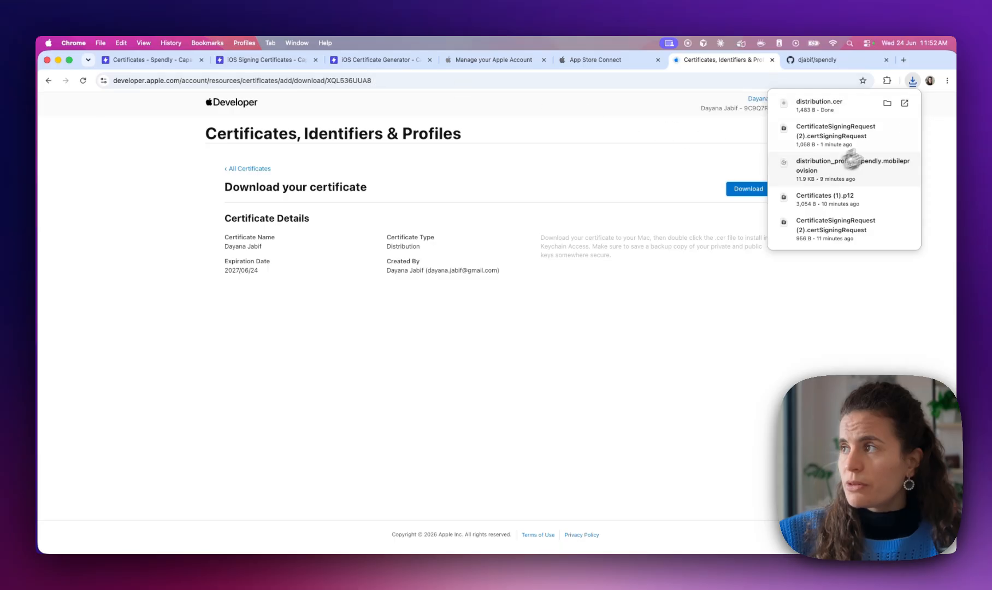
{"action": "left_click", "coordinate": [386, 61]}
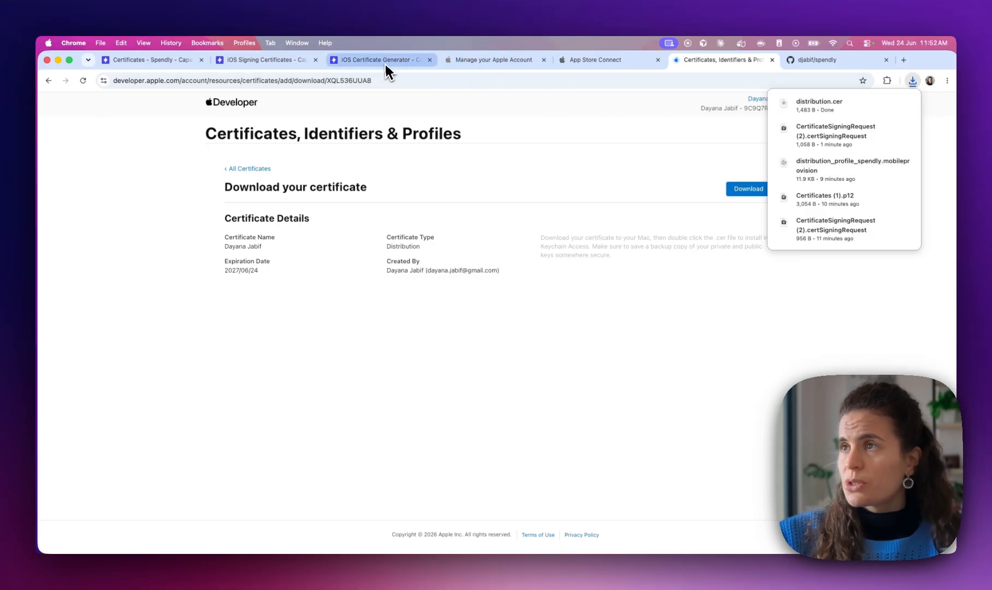
{"action": "left_click", "coordinate": [475, 368]}
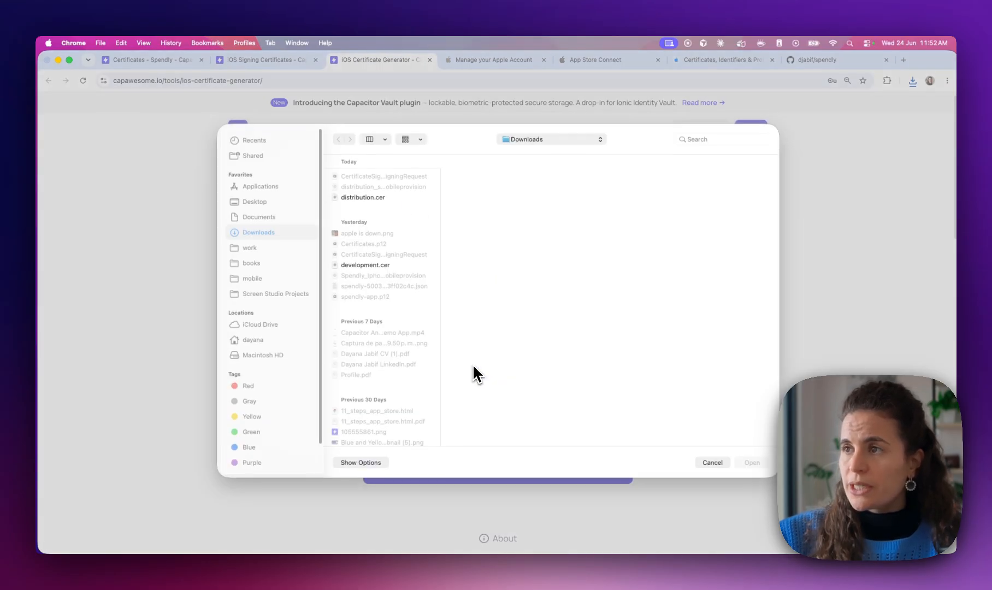
Turn distribution.cer into a password-protected Certificates (1).p12 bundle and download it
{"action": "double_click", "coordinate": [371, 201]}
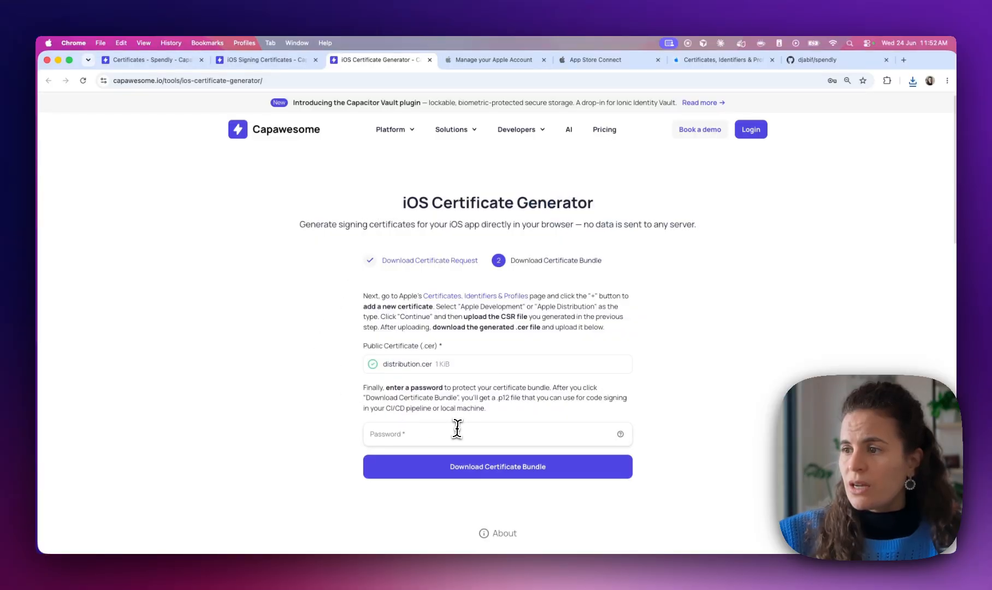
{"action": "left_click", "coordinate": [456, 432]}
{"action": "type", "text": "1"}
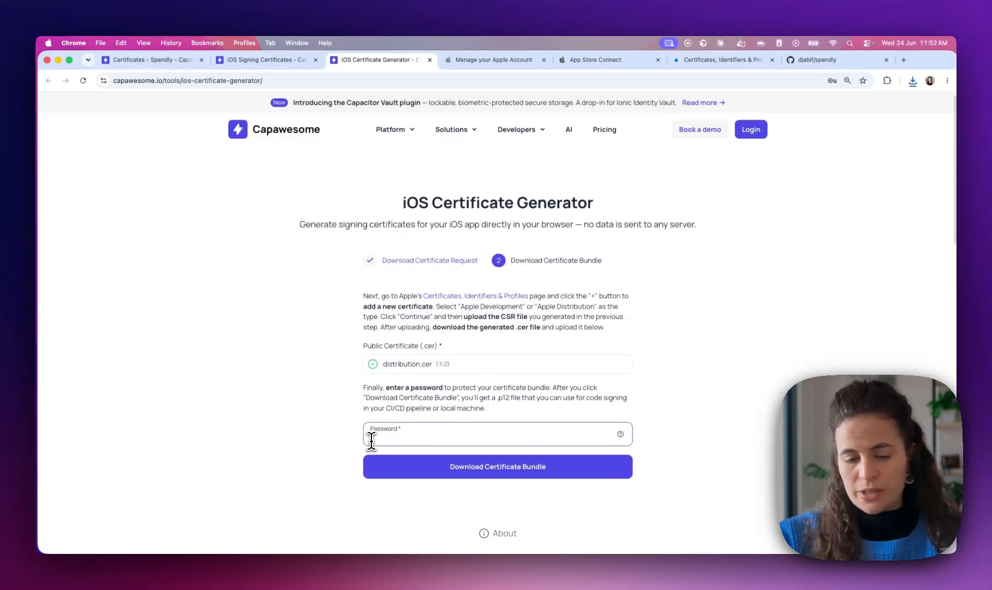
{"action": "left_click", "coordinate": [452, 469]}
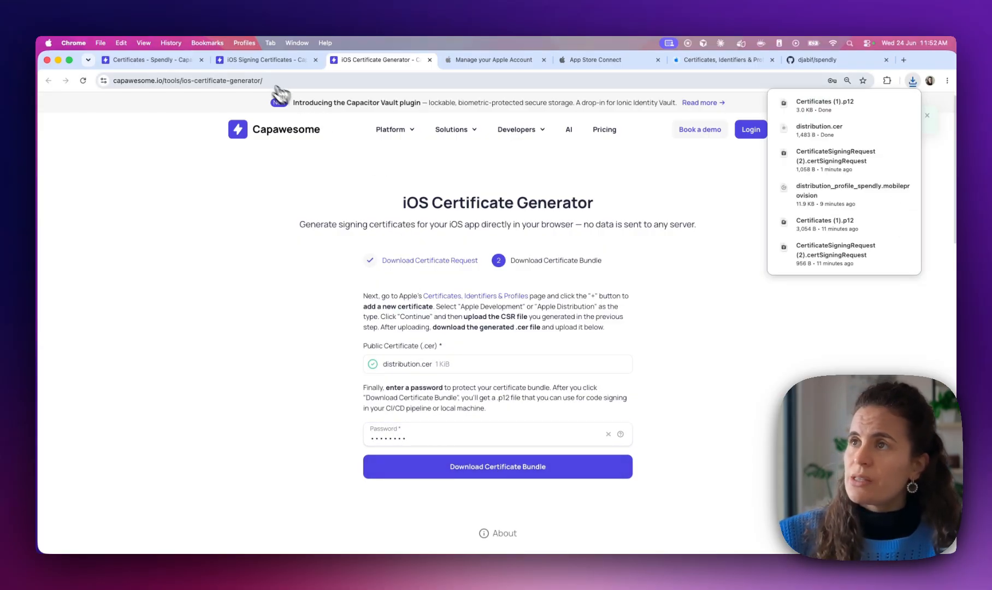
Attach Certificates (1).p12 as the certificate file in Capawesome Cloud's Create certificate form
{"action": "left_click", "coordinate": [150, 60]}
{"action": "left_click", "coordinate": [470, 334]}
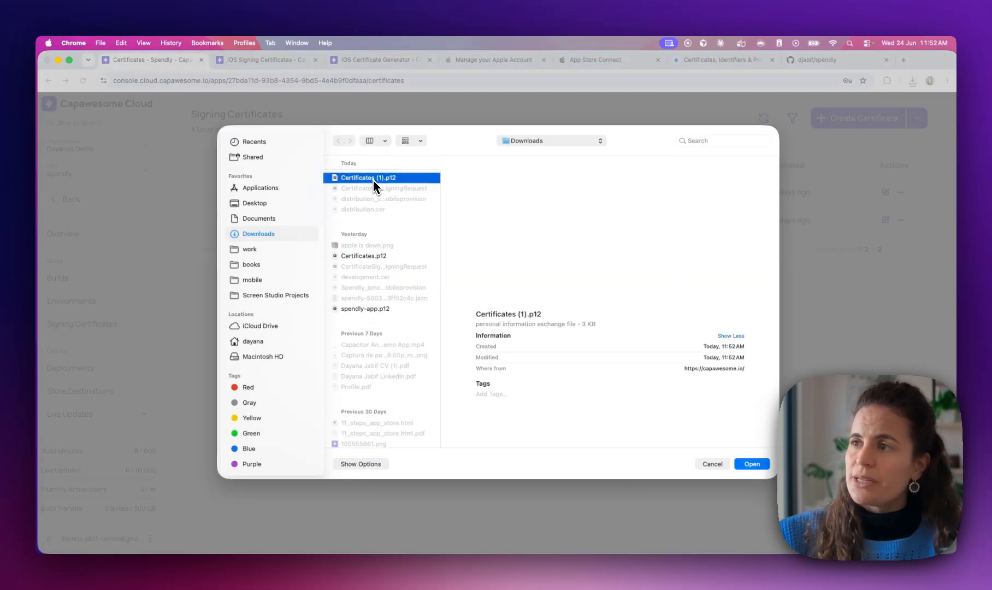
{"action": "double_click", "coordinate": [374, 178]}
Enter the bundle password for Certificates (1).p12, then return to Apple's certificates page
{"action": "left_click", "coordinate": [410, 364]}
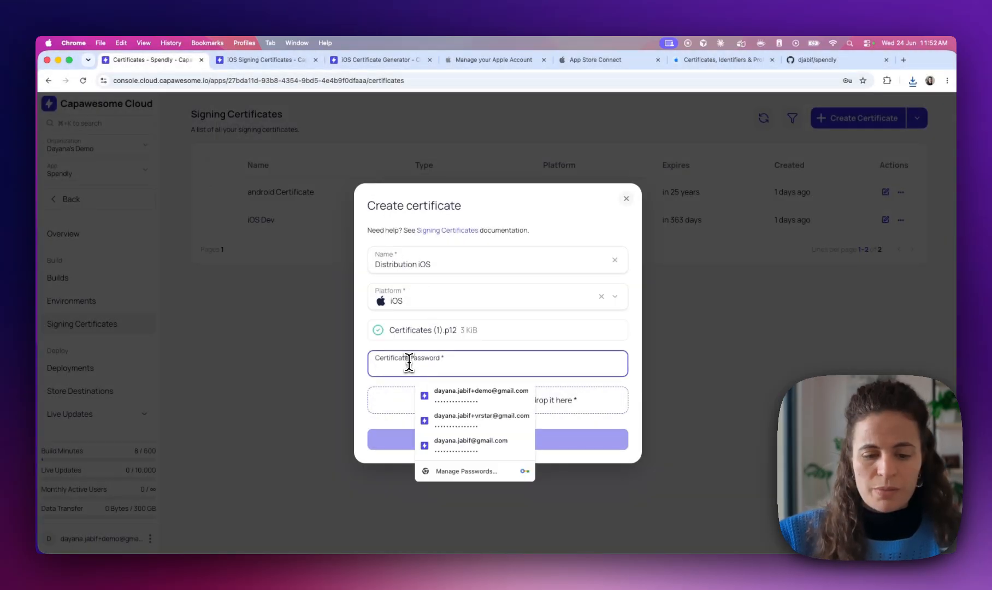
{"action": "type", "text": "••••"}
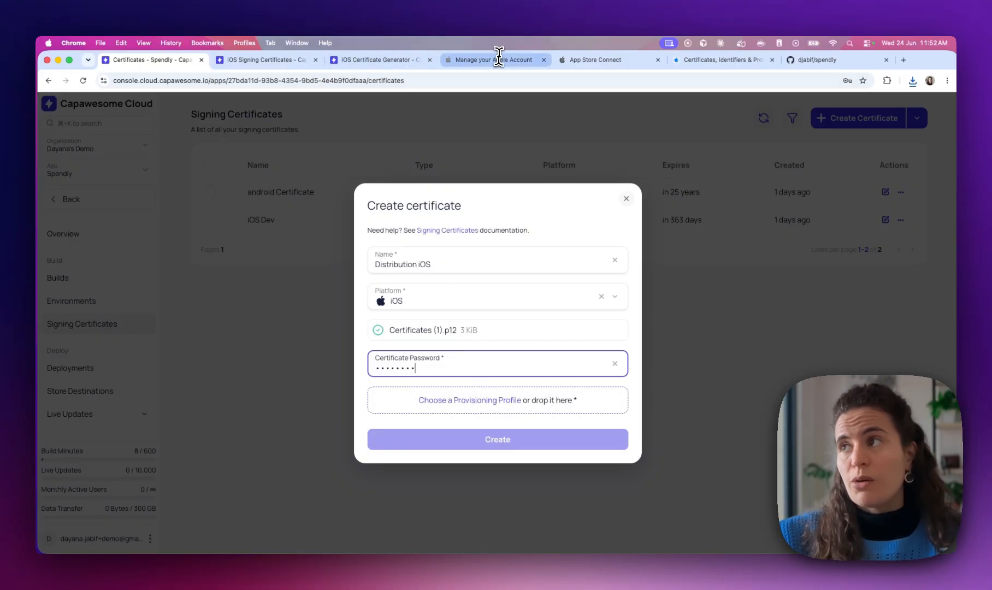
{"action": "left_click", "coordinate": [694, 61]}
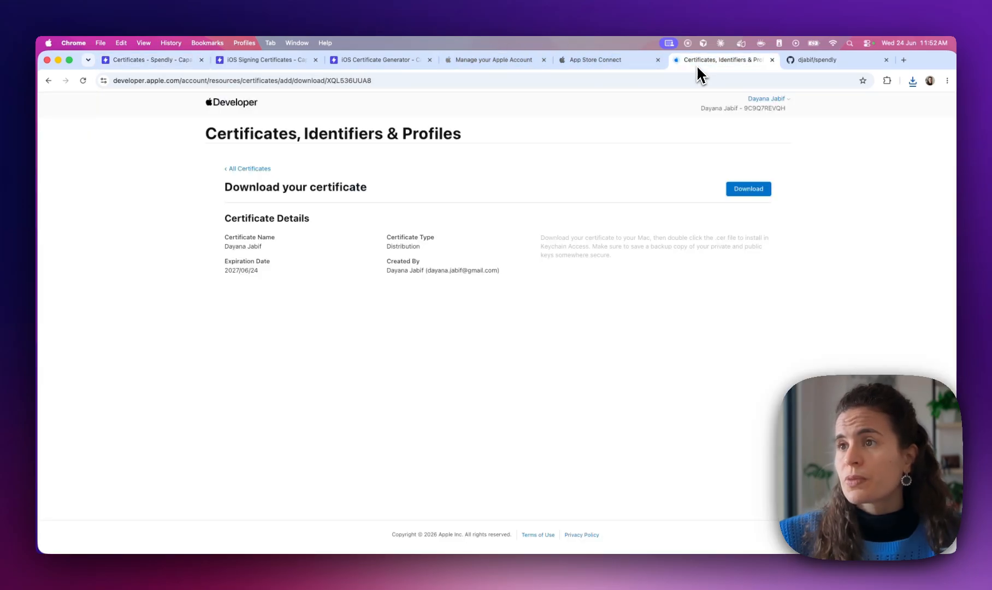
Start an App Store Connect provisioning profile for the Lovable demo app spendly app ID
{"action": "left_click", "coordinate": [251, 169]}
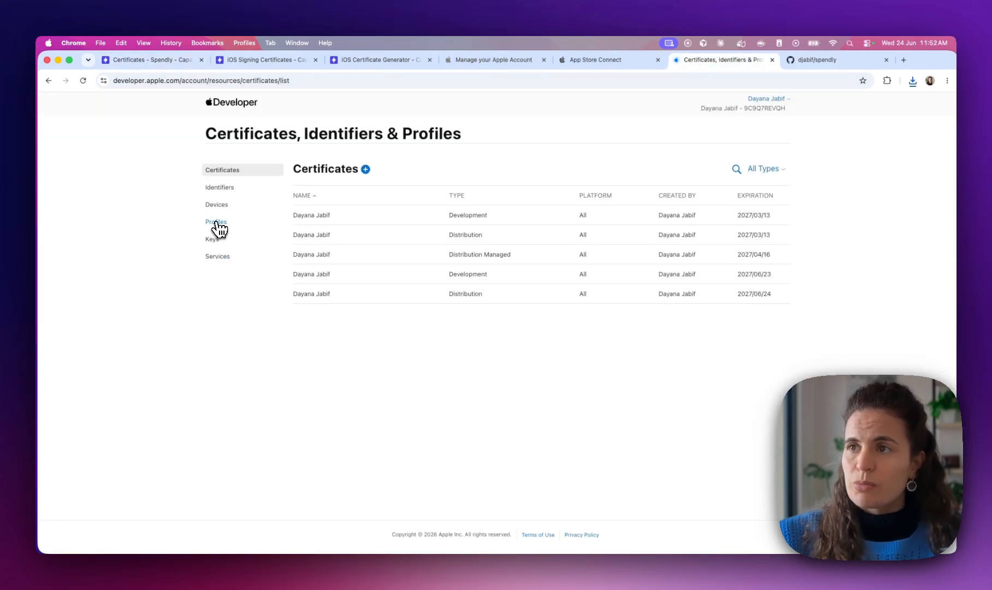
{"action": "left_click", "coordinate": [216, 224]}
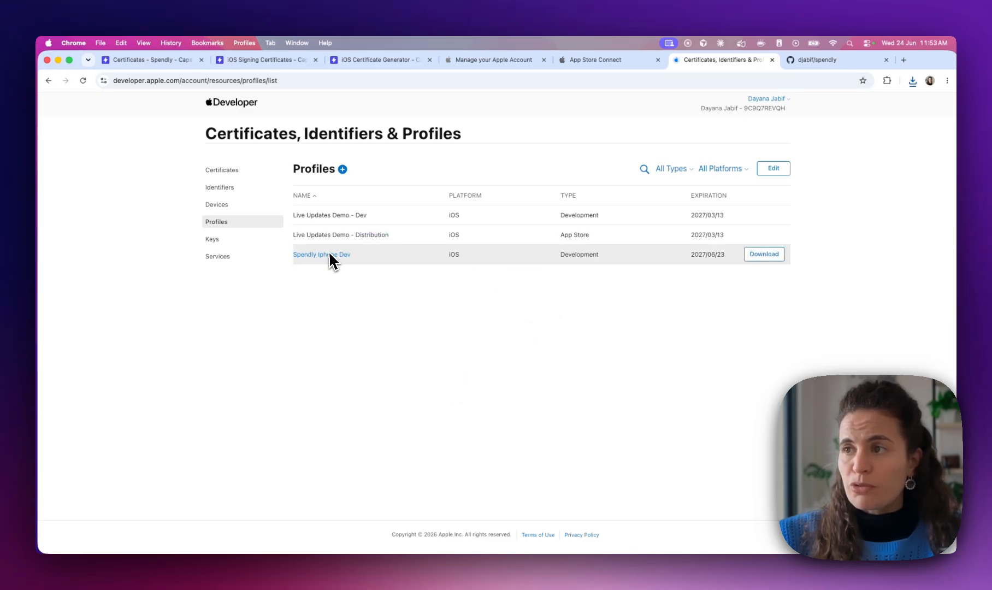
{"action": "left_click", "coordinate": [343, 170]}
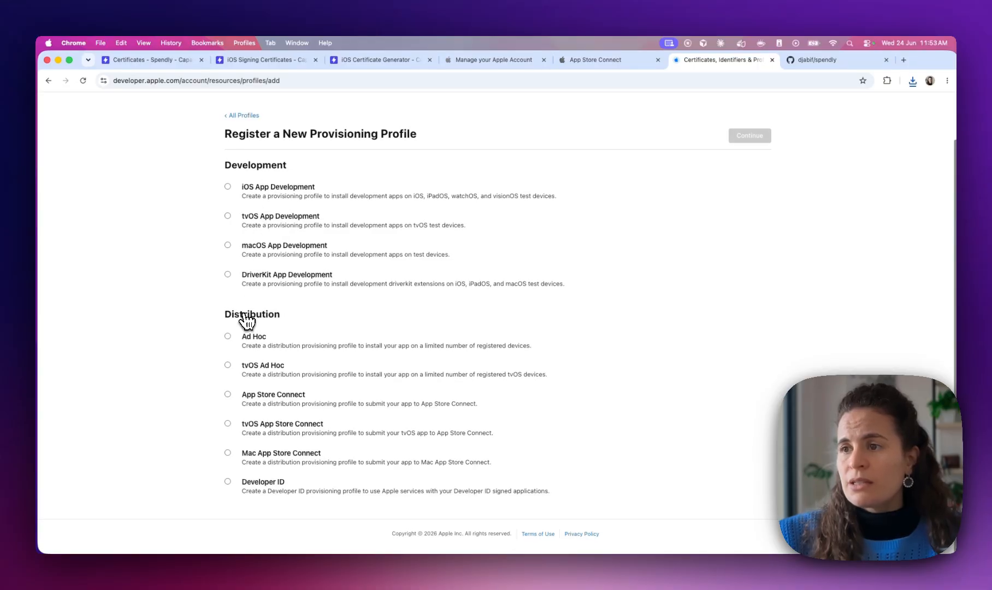
{"action": "left_click", "coordinate": [257, 396]}
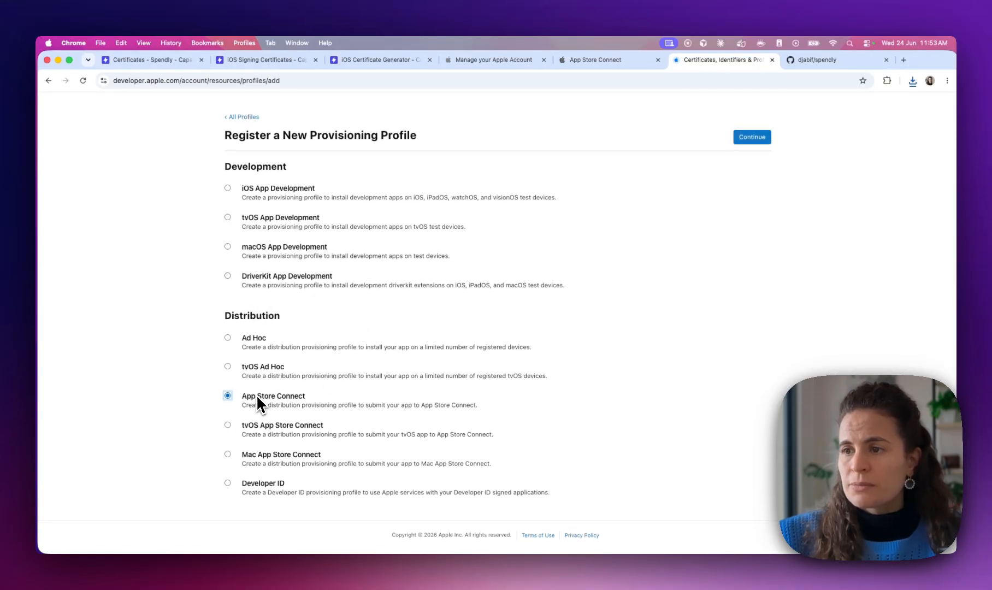
{"action": "left_click", "coordinate": [752, 138]}
{"action": "left_click", "coordinate": [237, 306]}
{"action": "type", "text": "lov"}
{"action": "left_click", "coordinate": [242, 329]}
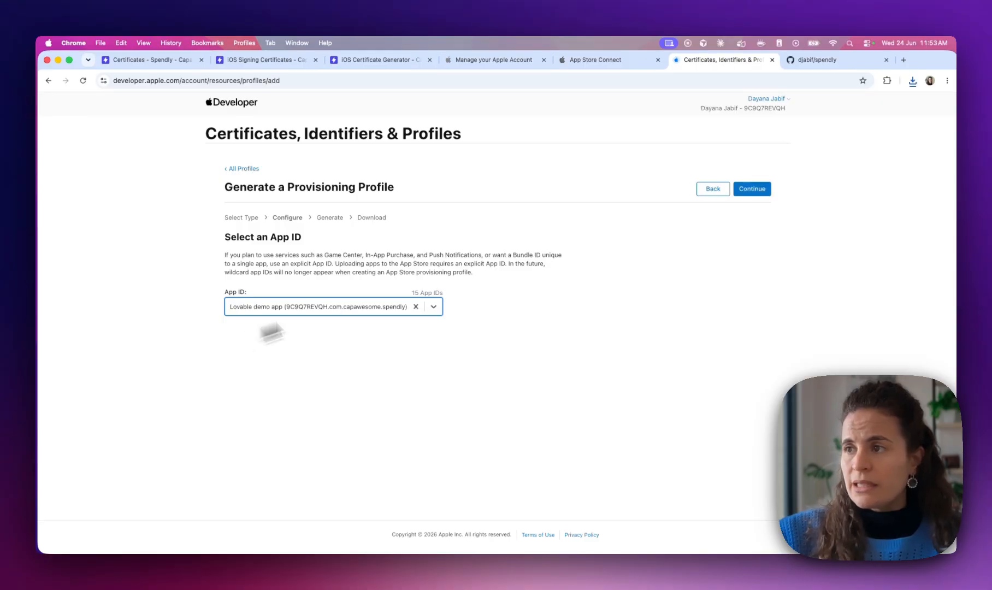
{"action": "left_click", "coordinate": [755, 190]}
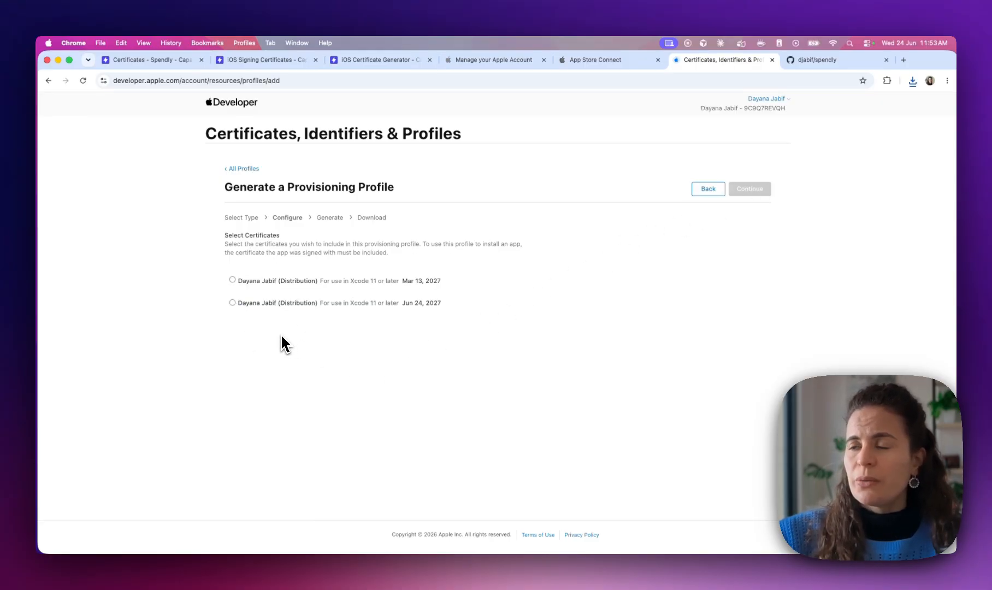
Select the Jun 24, 2027 certificate, name the profile 'distribution spendly', generate and download it
{"action": "left_click", "coordinate": [430, 306]}
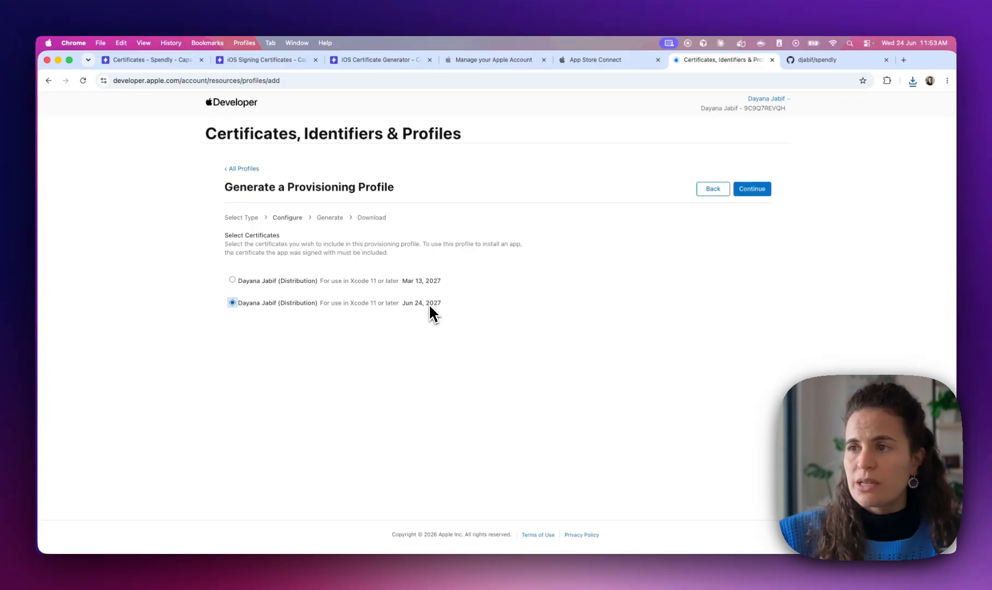
{"action": "left_click", "coordinate": [750, 190]}
{"action": "left_click", "coordinate": [236, 286]}
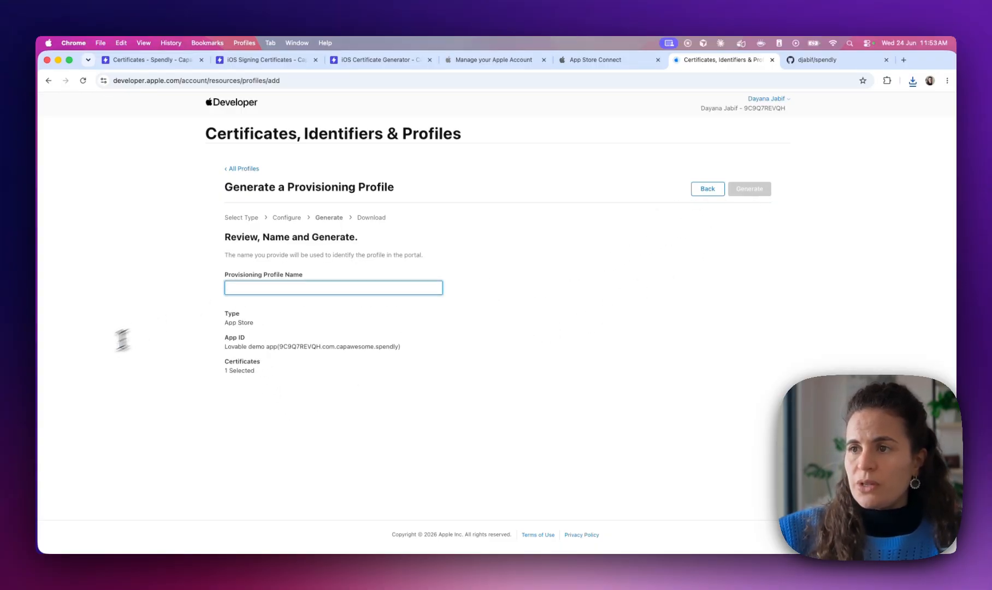
{"action": "type", "text": "ds"}
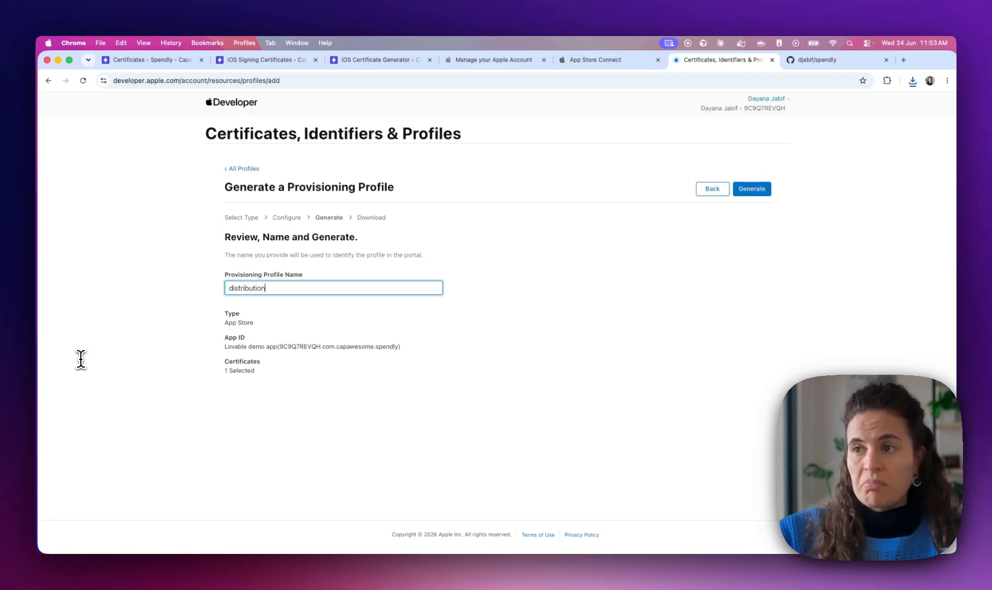
{"action": "left_click", "coordinate": [750, 189]}
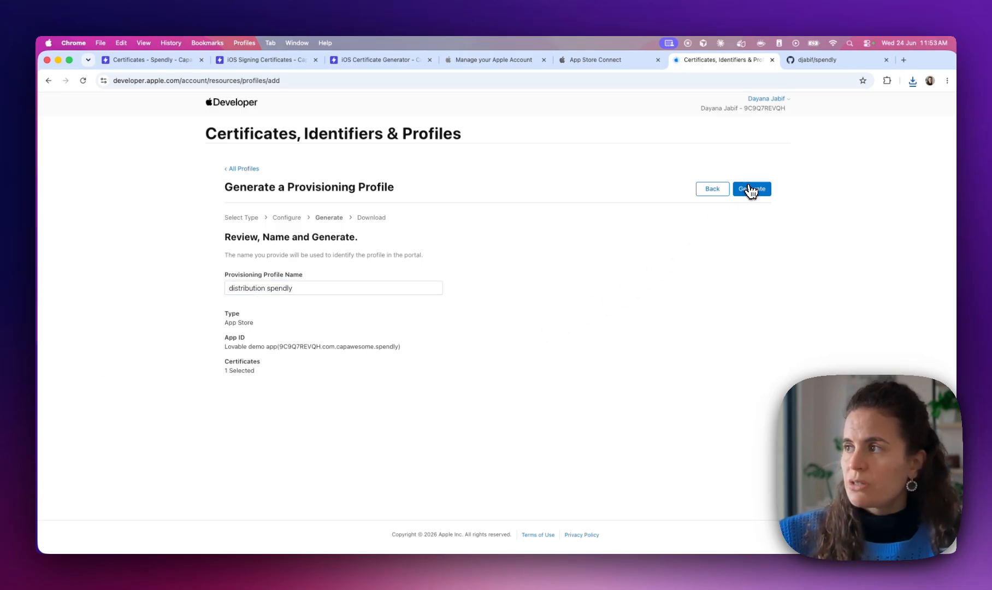
{"action": "left_click", "coordinate": [747, 191]}
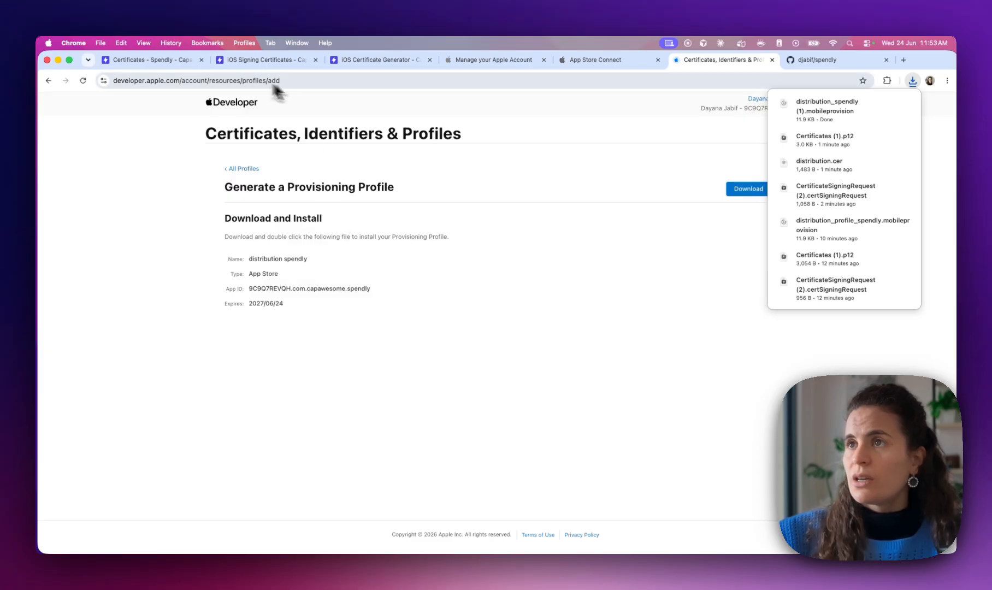
{"action": "left_click", "coordinate": [155, 61]}
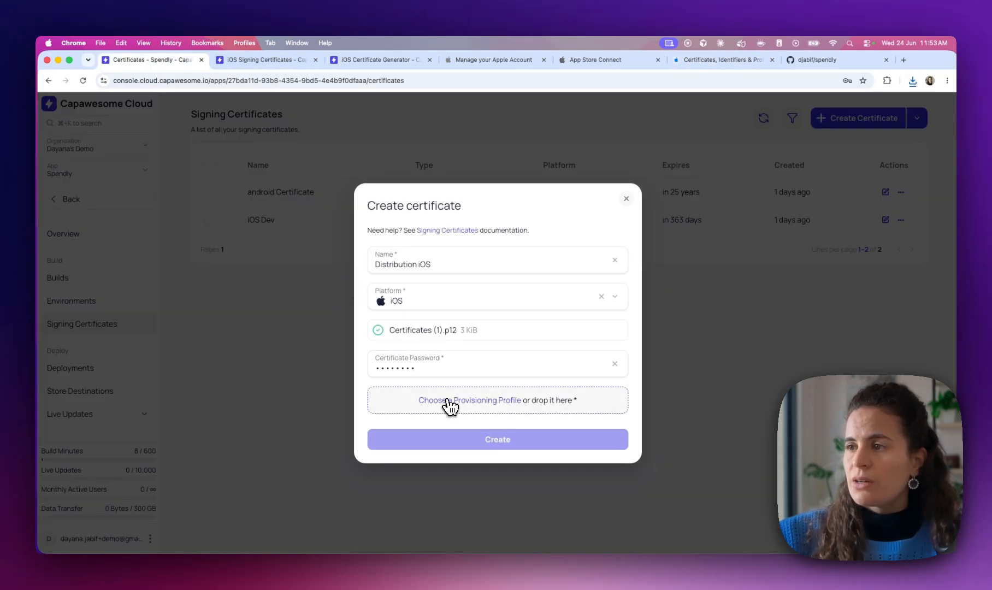
Attach distribution_spendly (1).mobileprovision and create the Distribution iOS certificate, declining the browser password save
{"action": "left_click", "coordinate": [447, 401]}
{"action": "left_click_drag", "start_coordinate": [440, 192], "coordinate": [510, 193]}
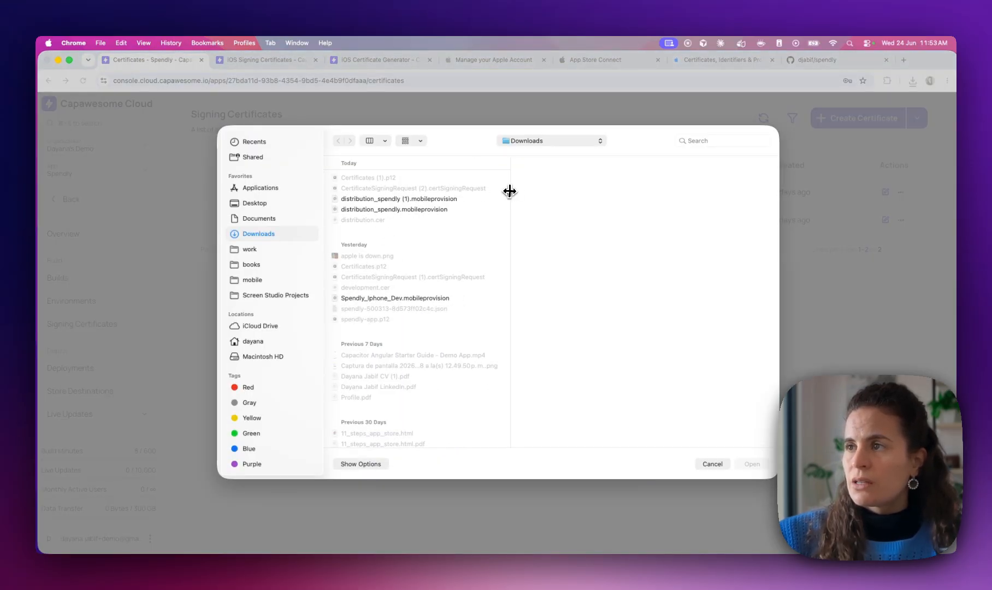
{"action": "left_click", "coordinate": [423, 212]}
{"action": "left_click", "coordinate": [423, 199]}
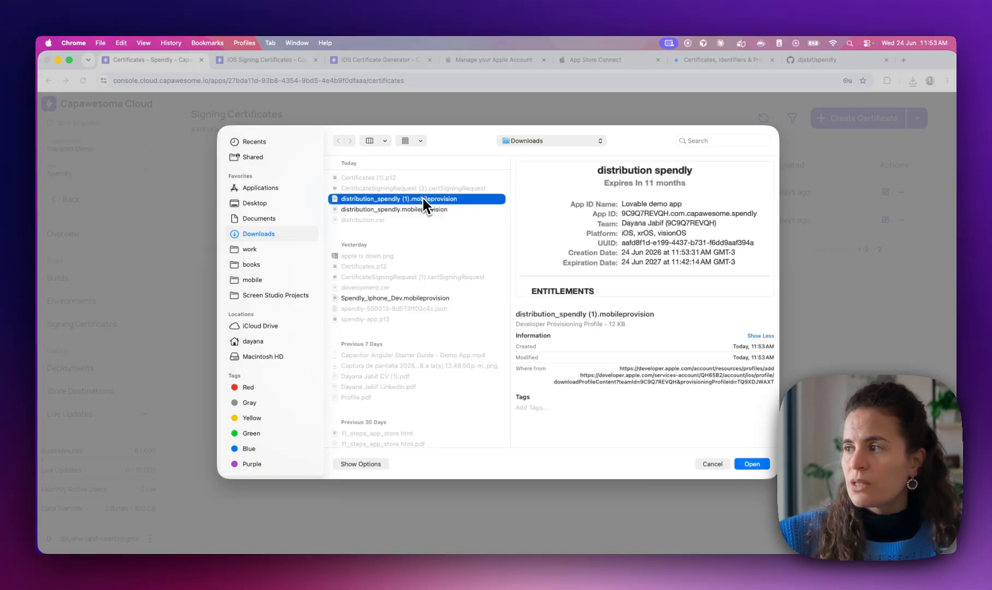
{"action": "double_click", "coordinate": [423, 198]}
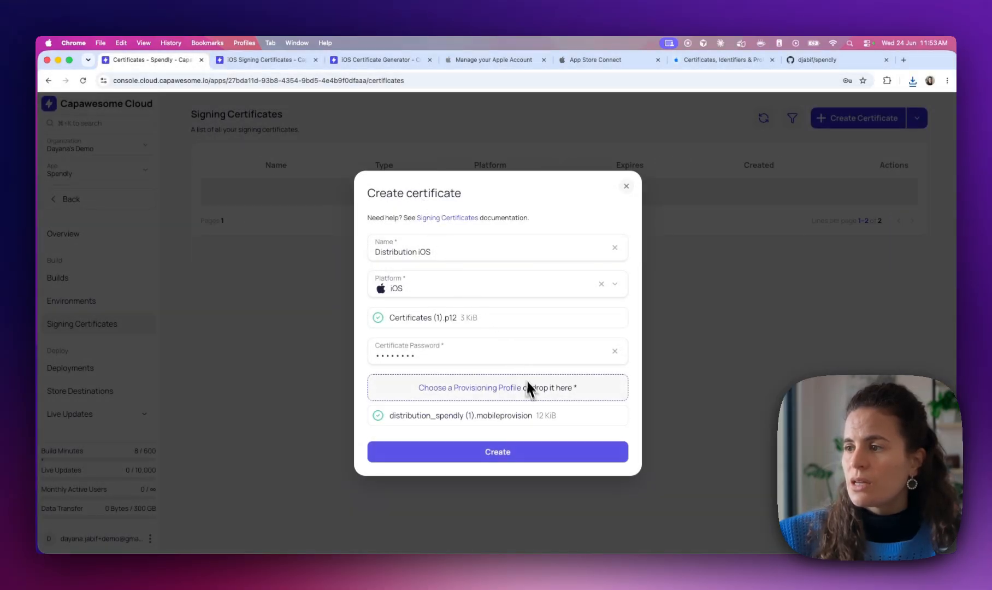
{"action": "left_click", "coordinate": [502, 456]}
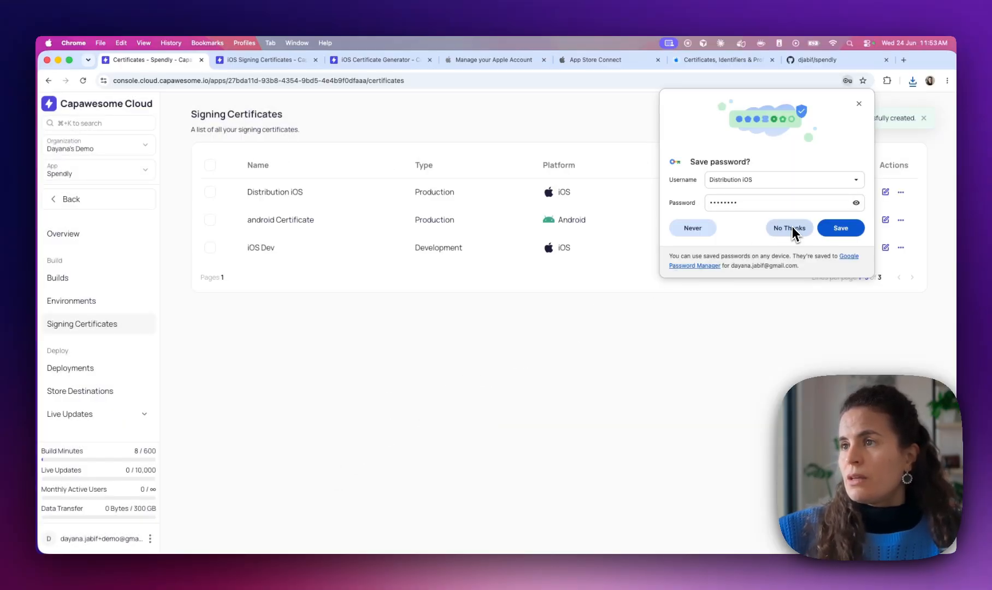
{"action": "left_click", "coordinate": [785, 226]}
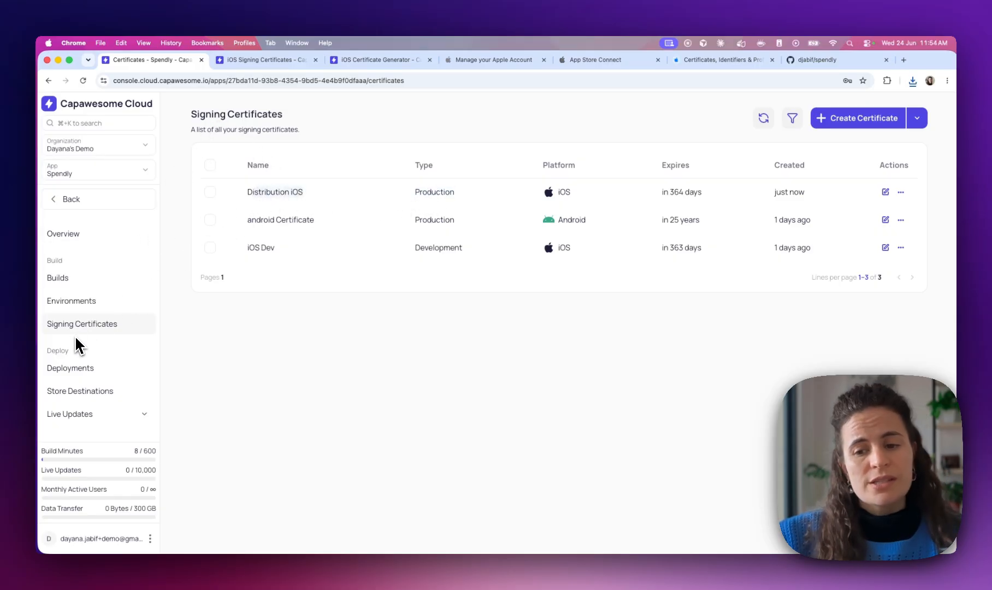
Launch a Git build: iOS, App Store type, Distribution iOS certificate, deploying to Testflight
{"action": "left_click", "coordinate": [61, 280]}
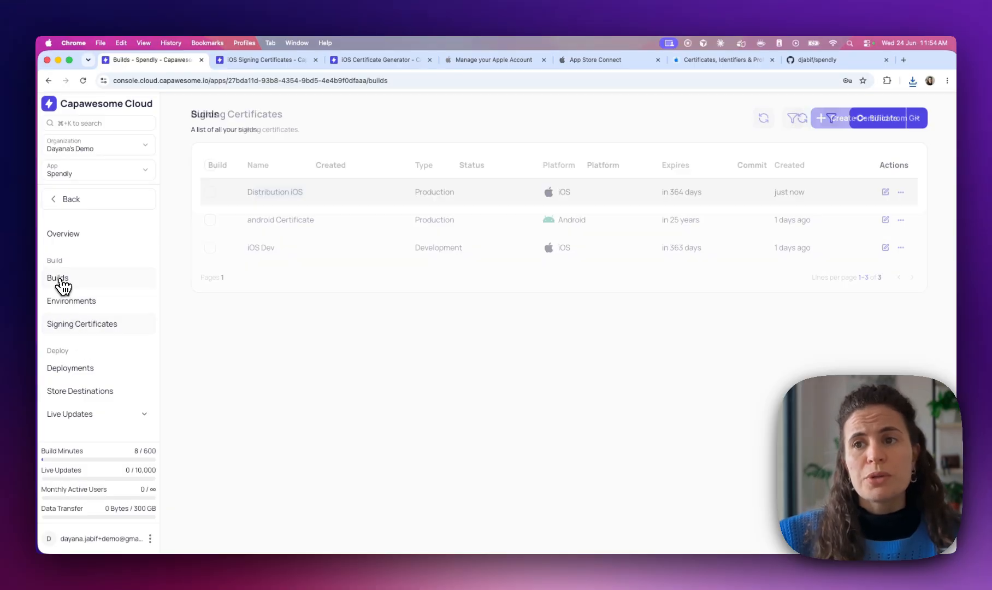
{"action": "left_click", "coordinate": [885, 118]}
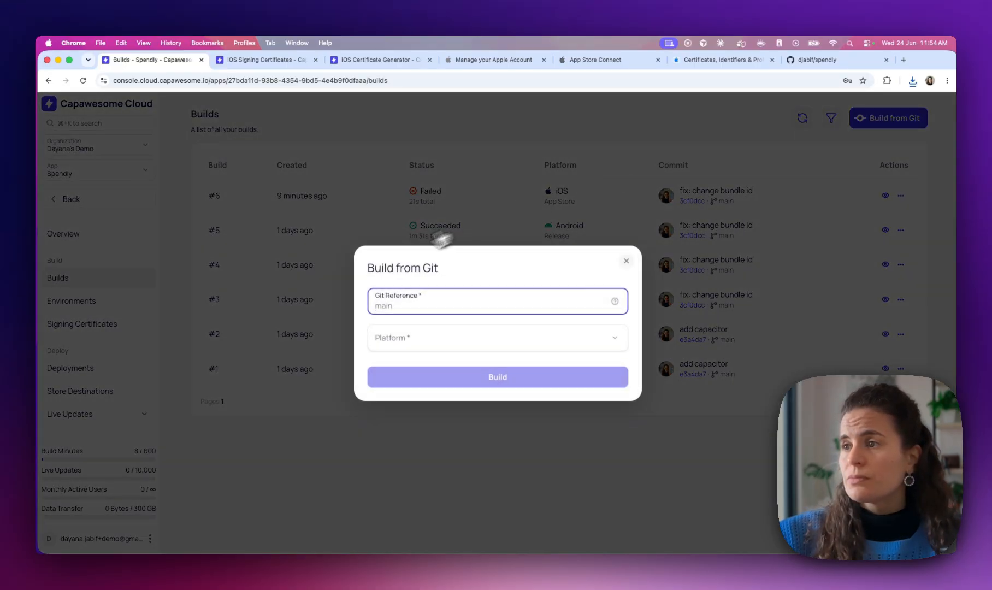
{"action": "left_click", "coordinate": [379, 342]}
{"action": "left_click", "coordinate": [391, 369]}
{"action": "left_click", "coordinate": [411, 302]}
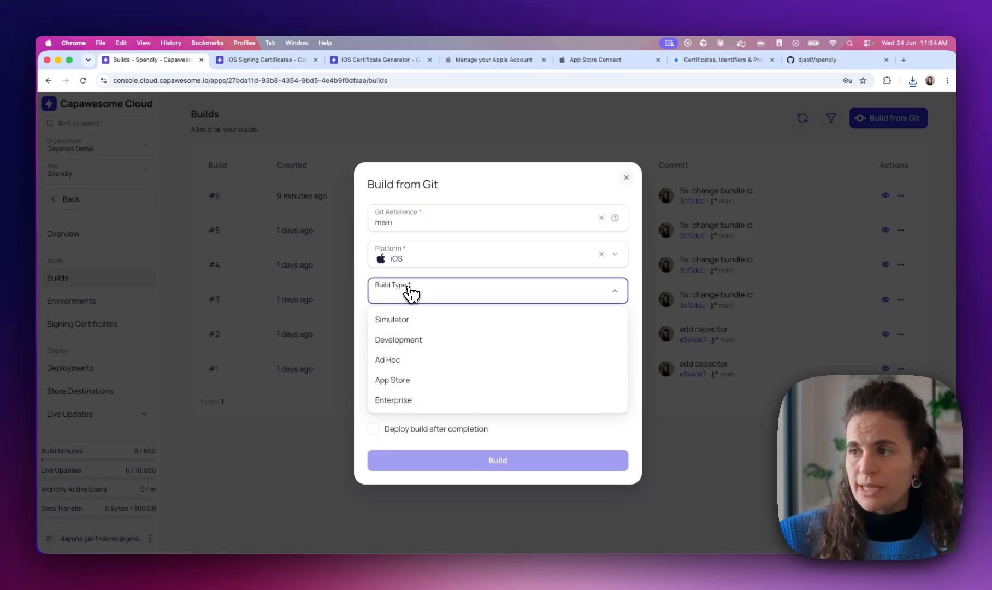
{"action": "left_click", "coordinate": [412, 381]}
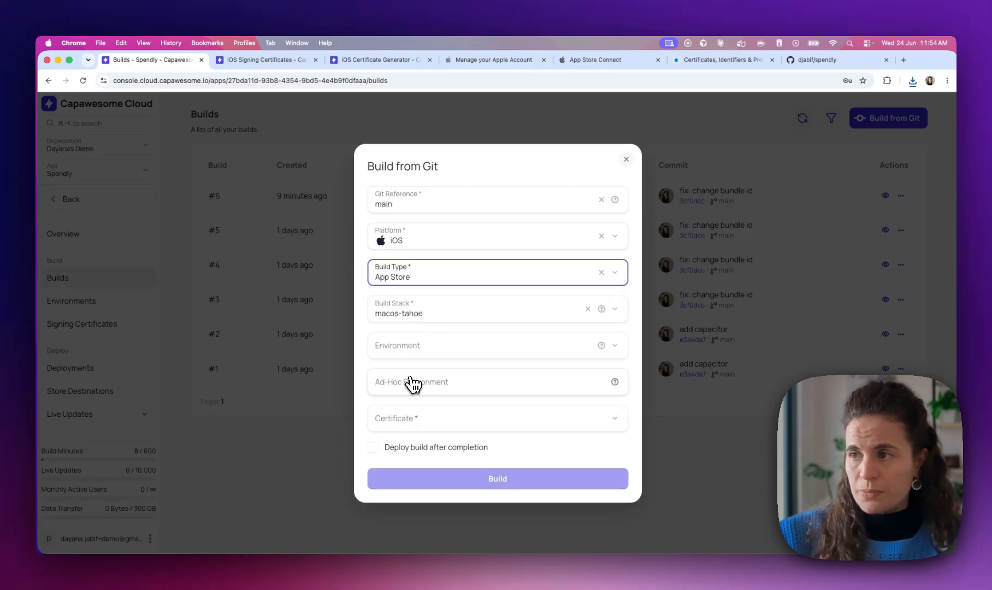
{"action": "left_click", "coordinate": [411, 422]}
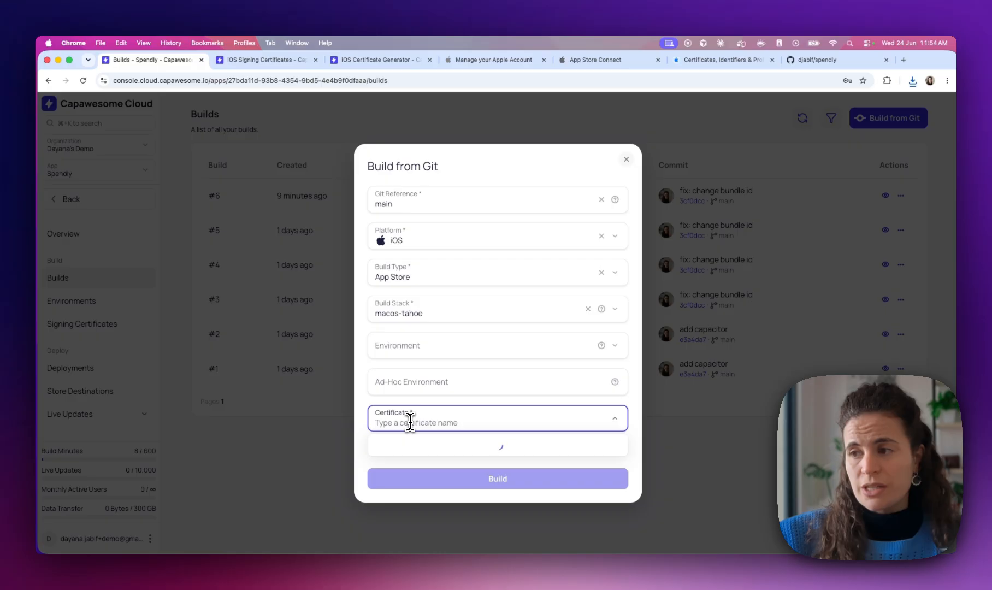
{"action": "left_click", "coordinate": [425, 449]}
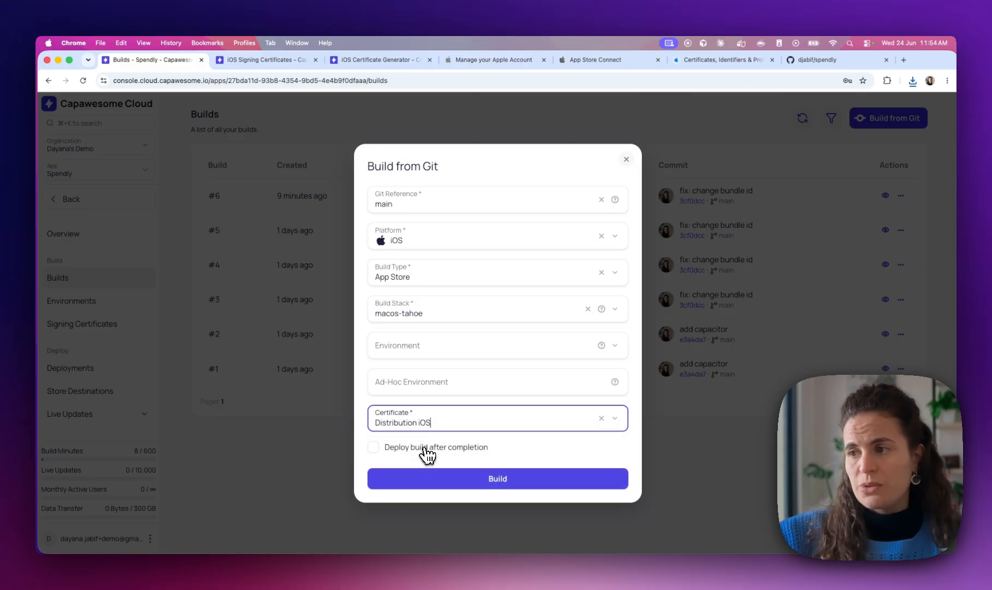
{"action": "left_click", "coordinate": [378, 451]}
{"action": "left_click", "coordinate": [387, 460]}
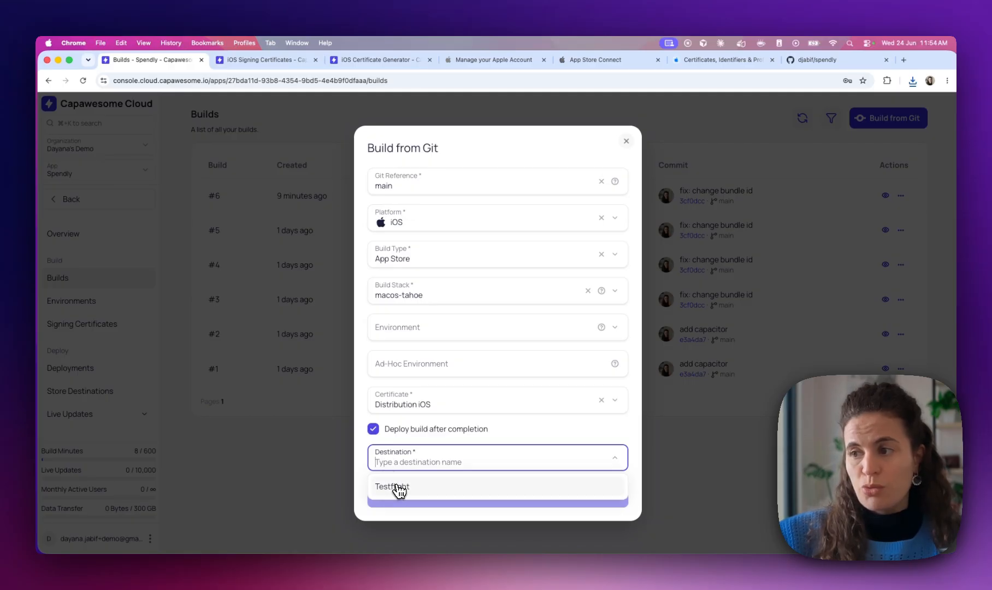
{"action": "left_click", "coordinate": [405, 491]}
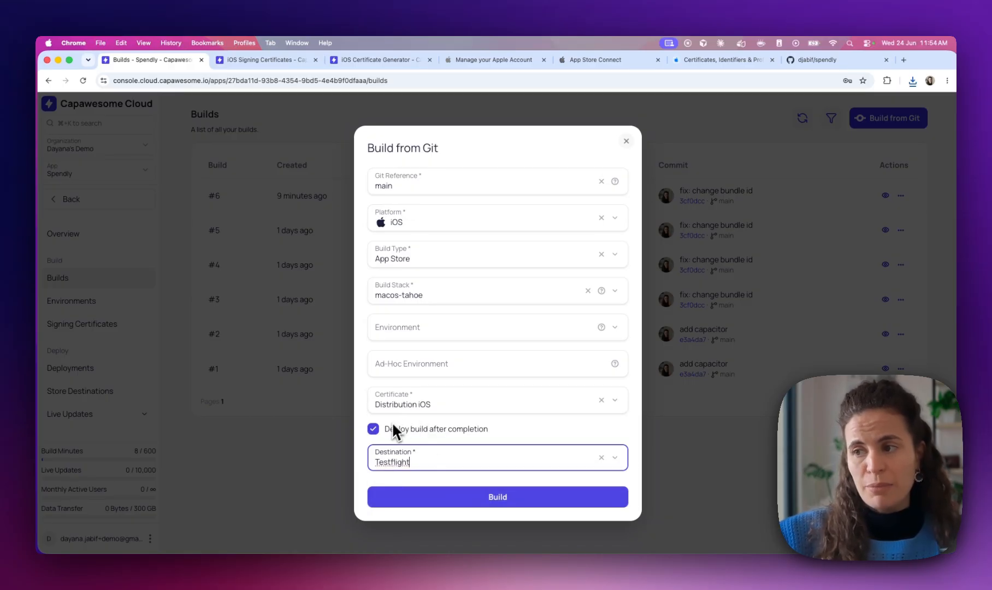
{"action": "left_click", "coordinate": [397, 497]}
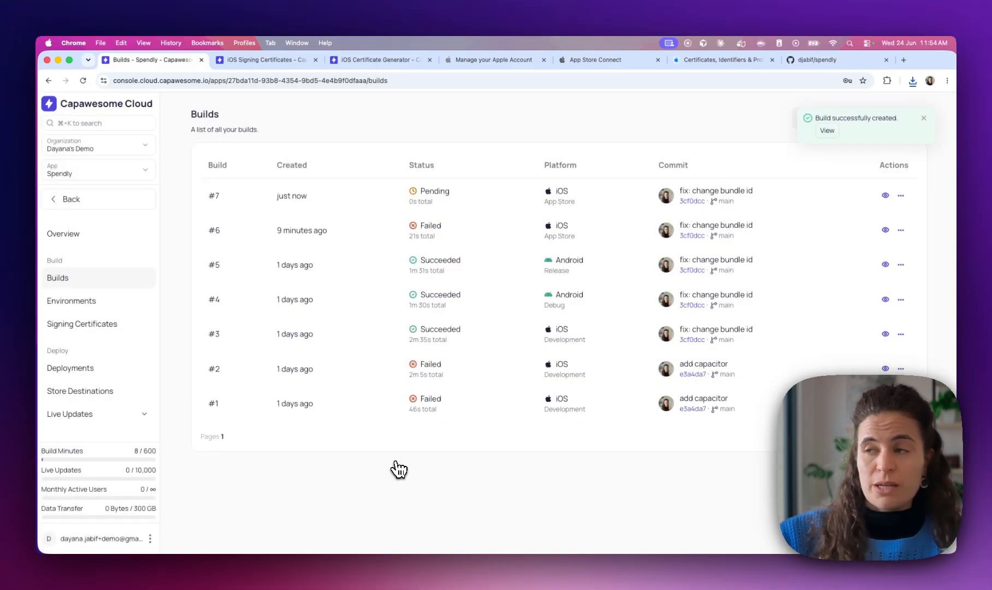
Check build #7's artifacts, logs and Deployments to confirm the build and its Testflight deployment succeeded
{"action": "left_click", "coordinate": [384, 195]}
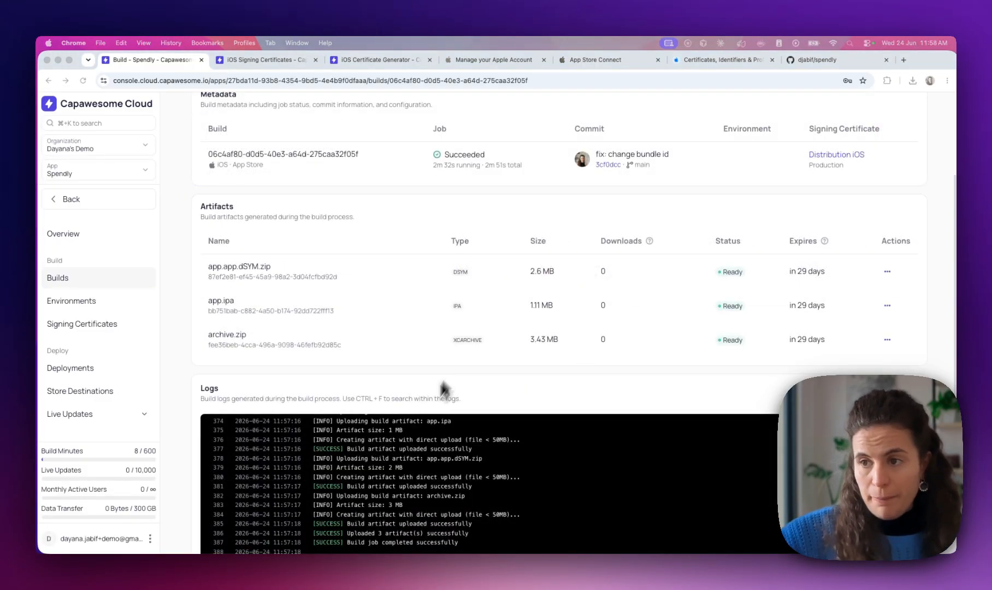
{"action": "scroll", "coordinate": [398, 461], "scroll_direction": "down", "scroll_amount": 5}
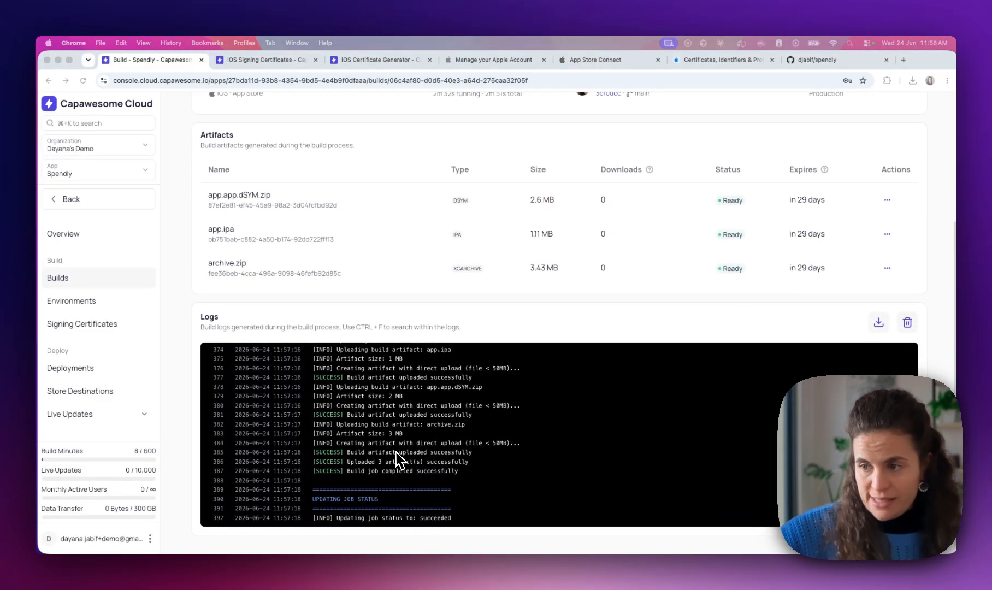
{"action": "scroll", "coordinate": [397, 461], "scroll_direction": "up", "scroll_amount": 10}
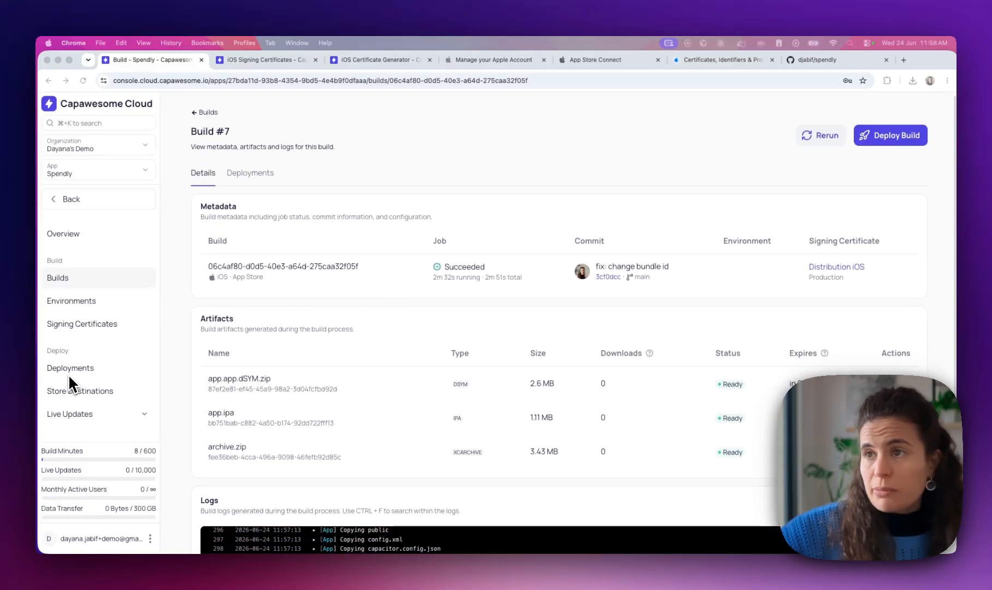
{"action": "left_click", "coordinate": [257, 176]}
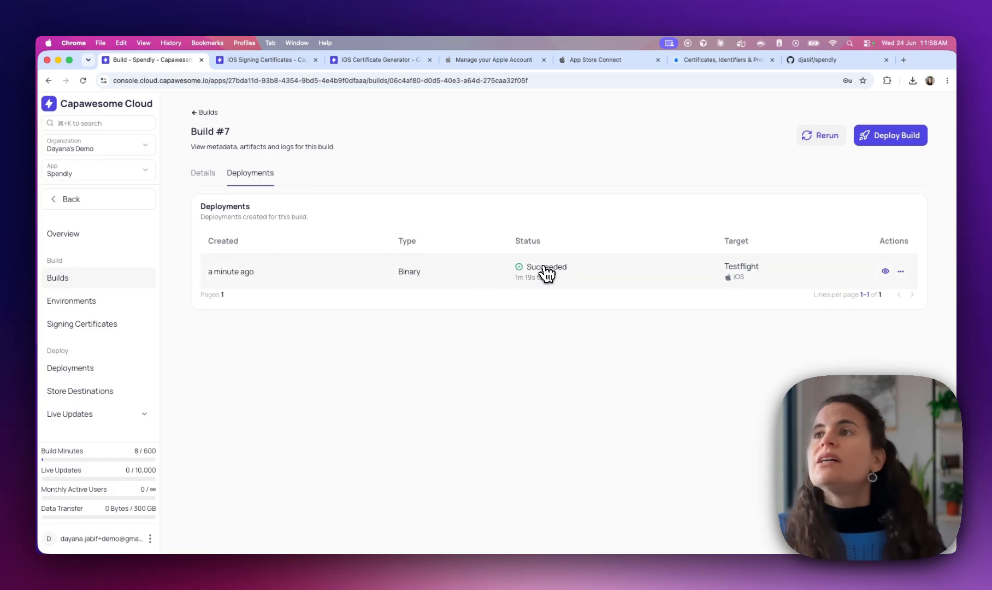
{"action": "left_click", "coordinate": [603, 62]}
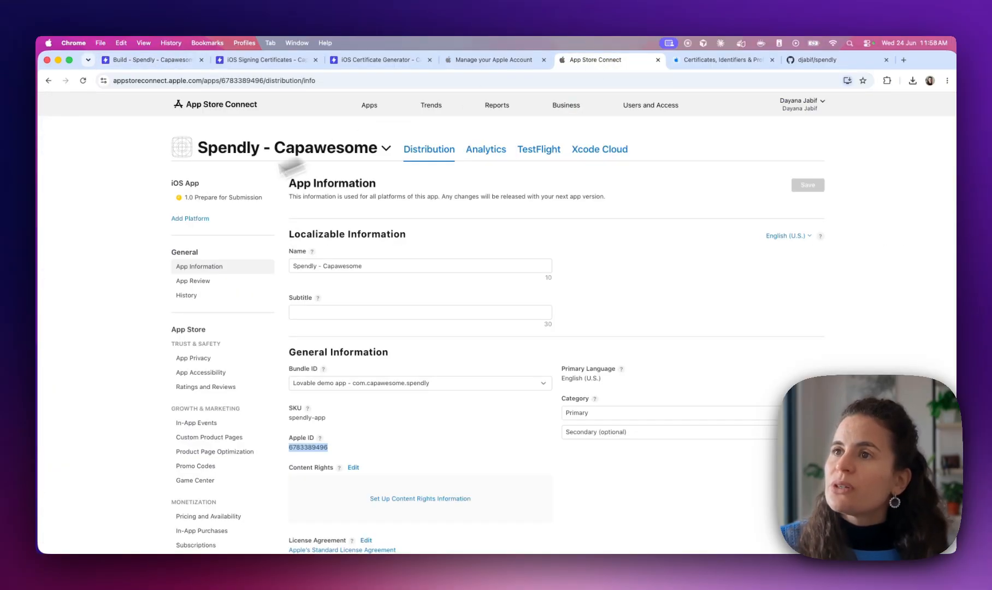
Check Spendly's TestFlight section, which still shows no builds, then return to Capawesome Cloud's Build #7 page
{"action": "left_click", "coordinate": [553, 156]}
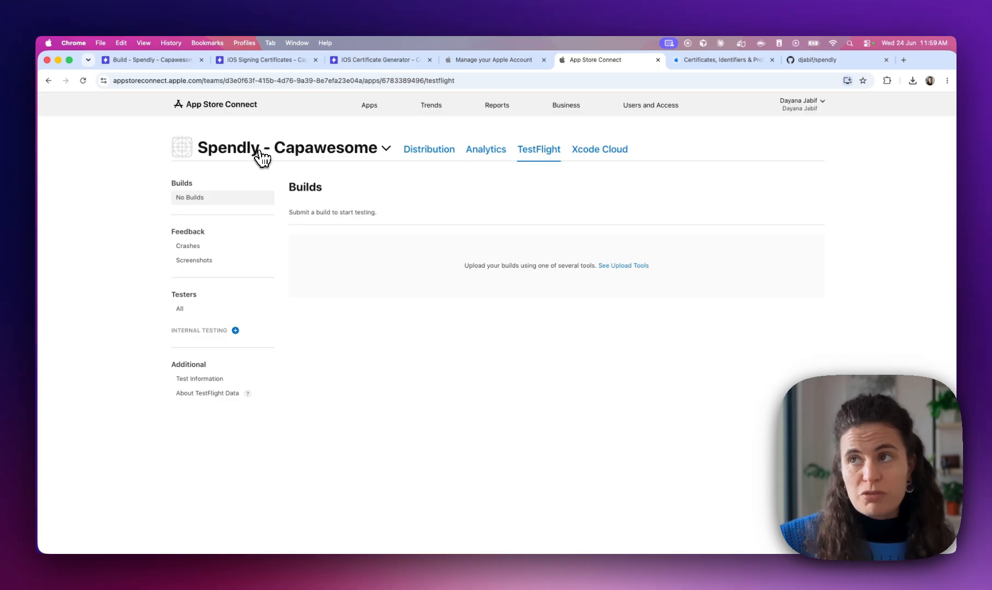
{"action": "left_click", "coordinate": [260, 154]}
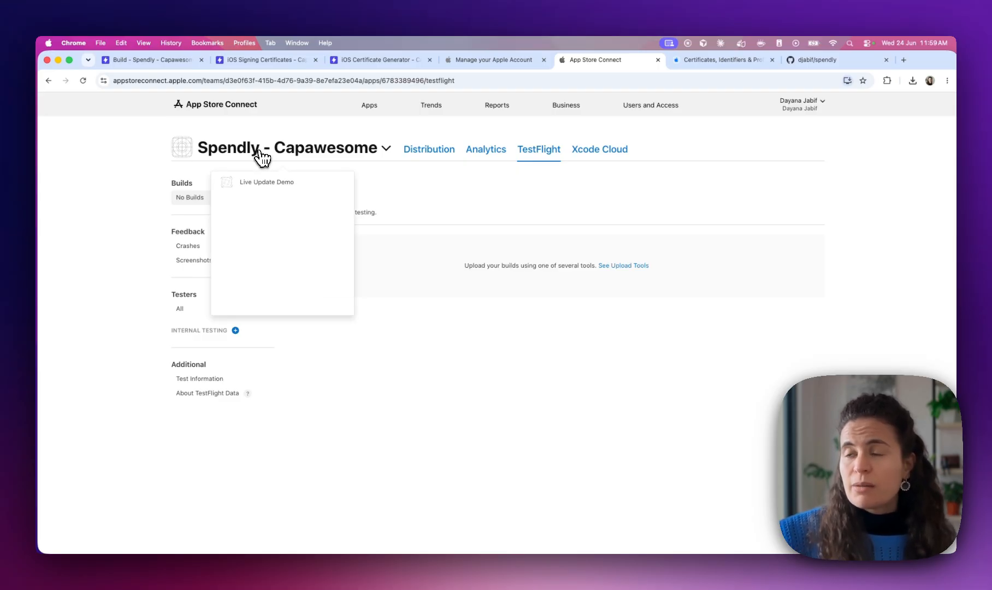
{"action": "left_click", "coordinate": [262, 159]}
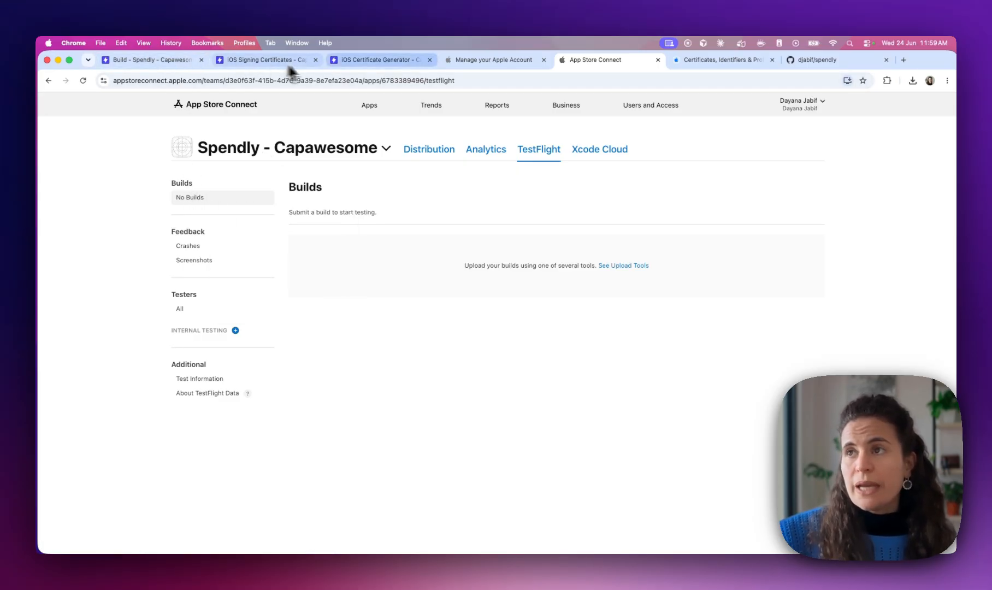
{"action": "left_click", "coordinate": [172, 65]}
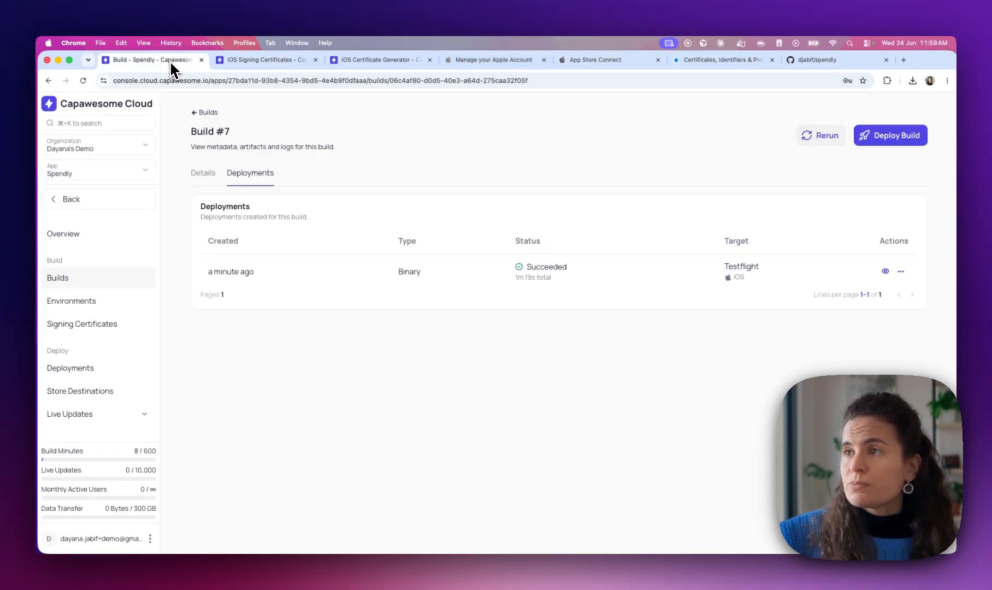
Read build #7's Testflight deployment log lines confirming it deployed successfully to TestFlight
{"action": "left_click", "coordinate": [455, 277]}
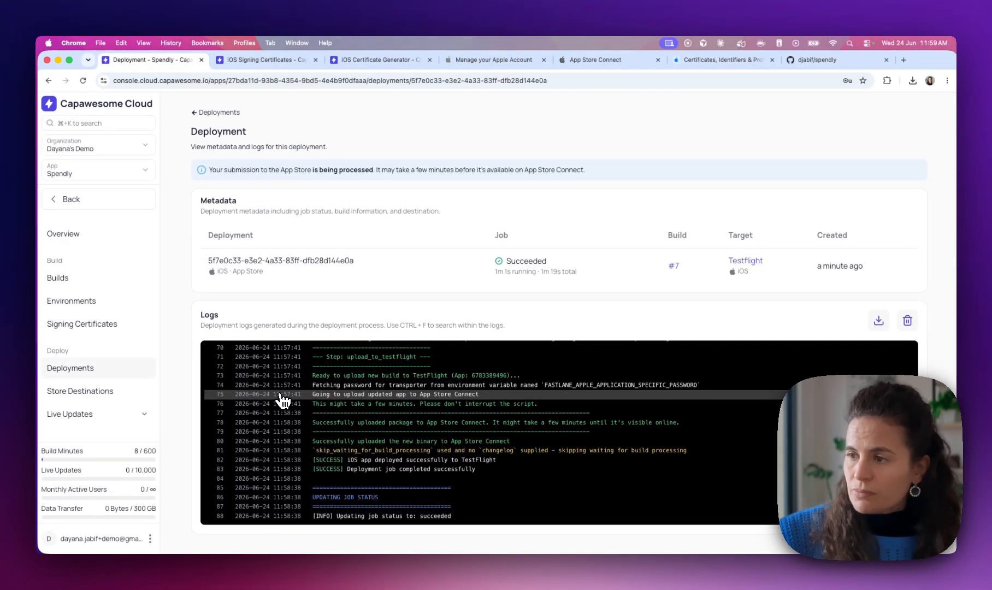
{"action": "left_click_drag", "start_coordinate": [359, 459], "coordinate": [505, 463]}
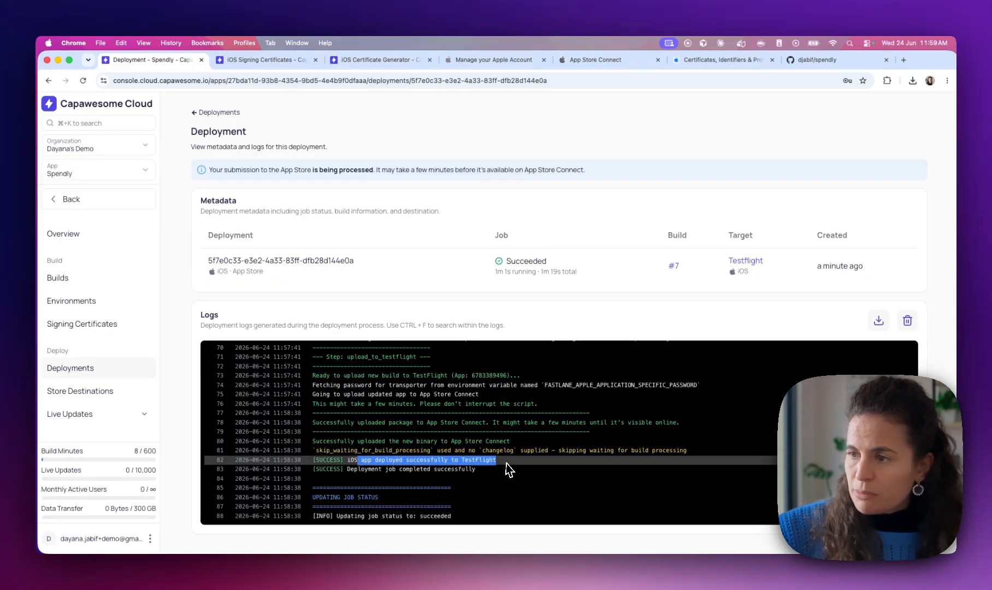
{"action": "left_click", "coordinate": [403, 468]}
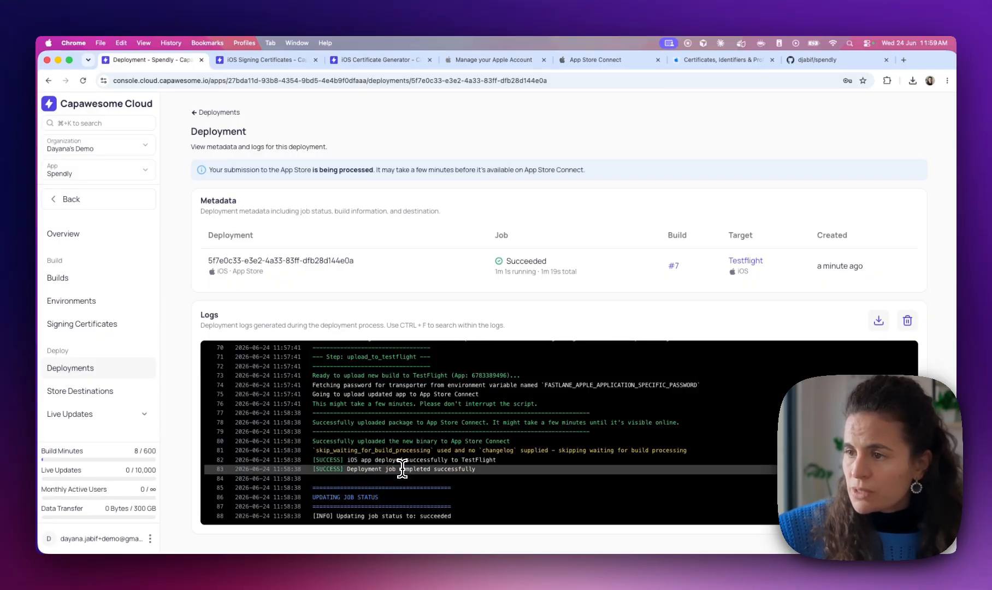
{"action": "scroll", "coordinate": [371, 454], "scroll_direction": "up", "scroll_amount": 1}
{"action": "left_click_drag", "start_coordinate": [340, 413], "coordinate": [541, 417]}
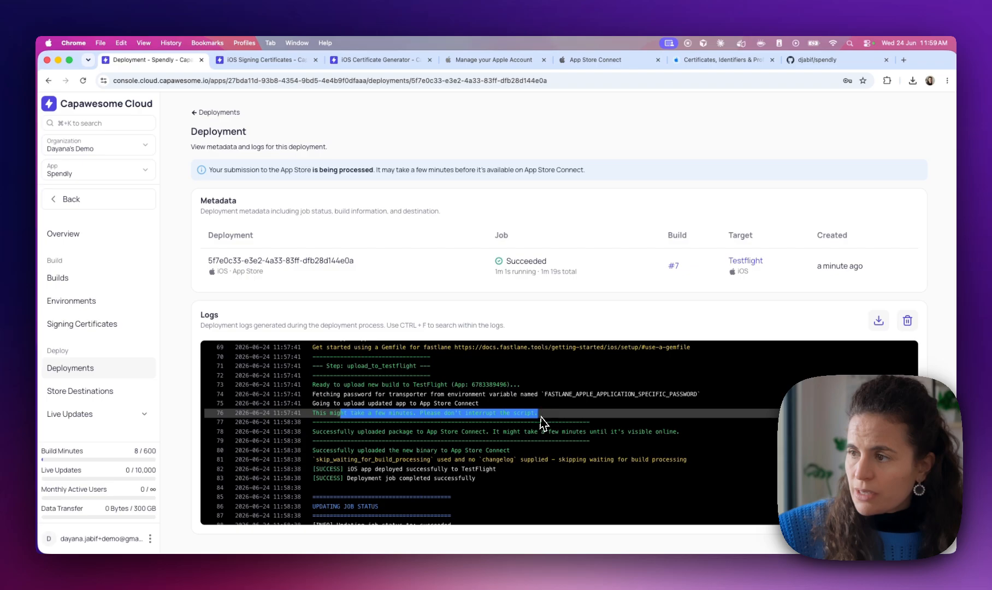
{"action": "left_click", "coordinate": [412, 412]}
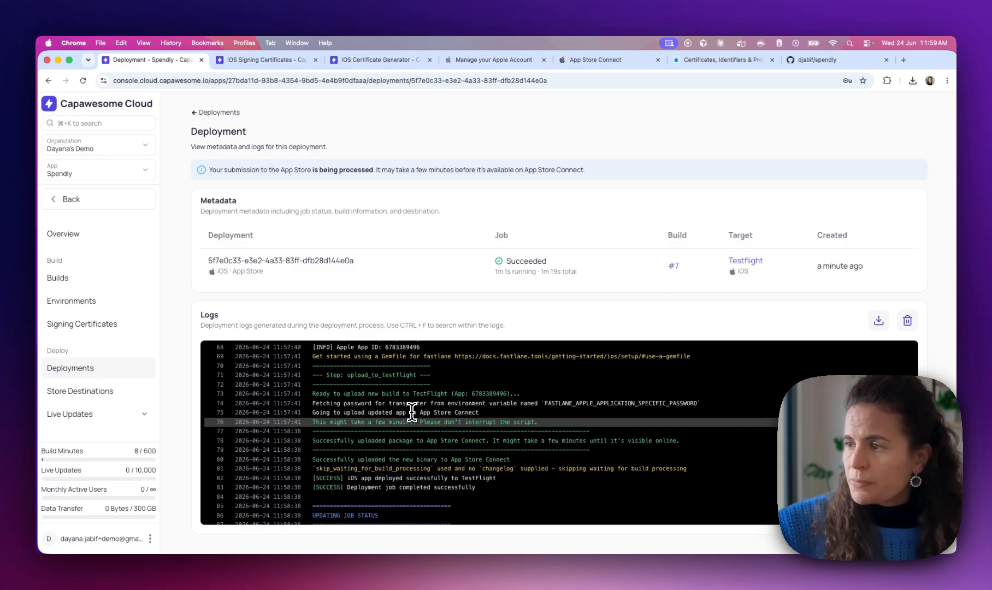
{"action": "scroll", "coordinate": [411, 413], "scroll_direction": "down", "scroll_amount": 1}
{"action": "scroll", "coordinate": [414, 413], "scroll_direction": "down", "scroll_amount": 2}
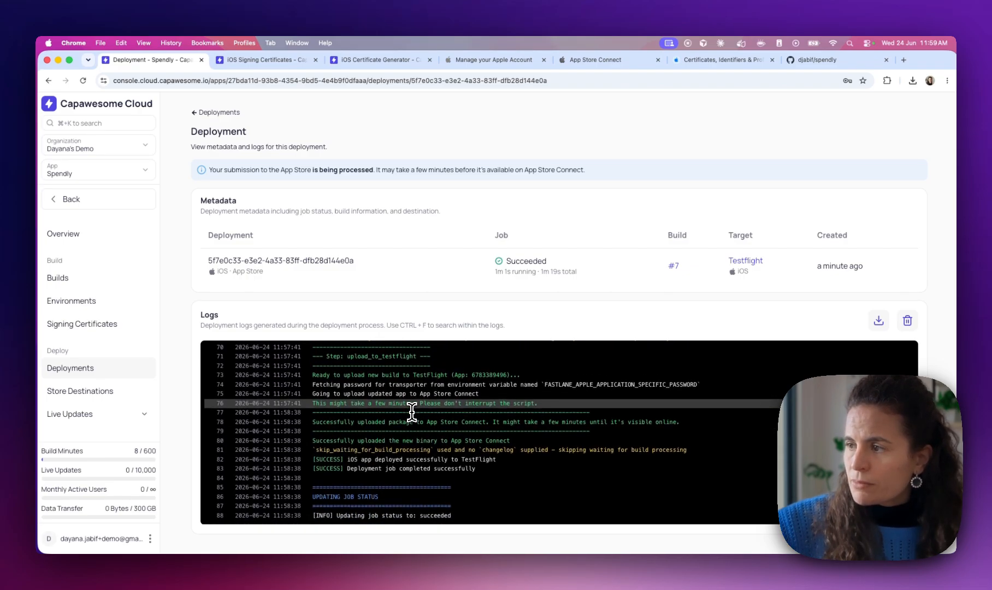
{"action": "left_click_drag", "start_coordinate": [323, 423], "coordinate": [694, 432]}
{"action": "left_click", "coordinate": [396, 423]}
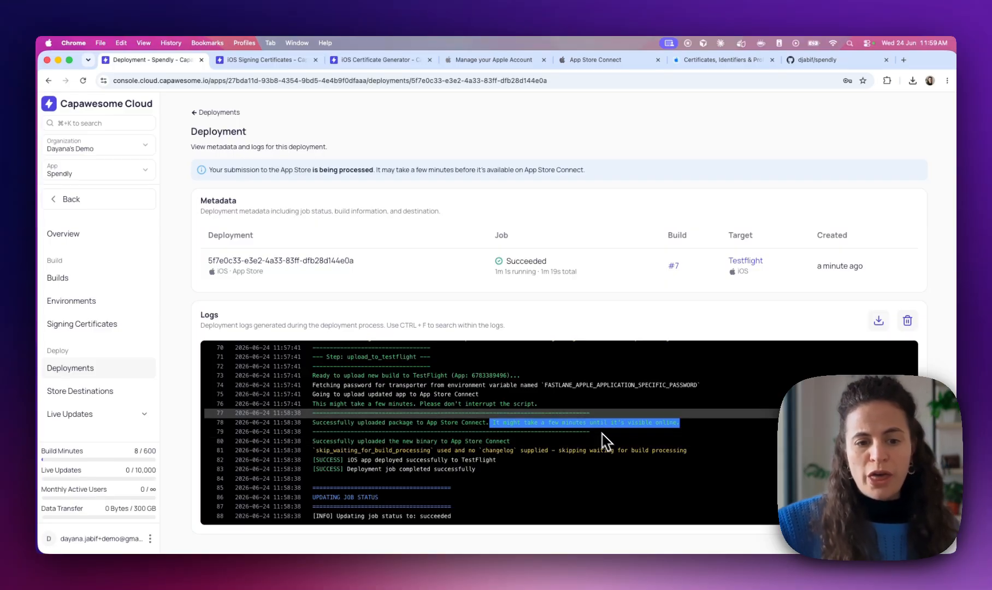
{"action": "left_click", "coordinate": [622, 61]}
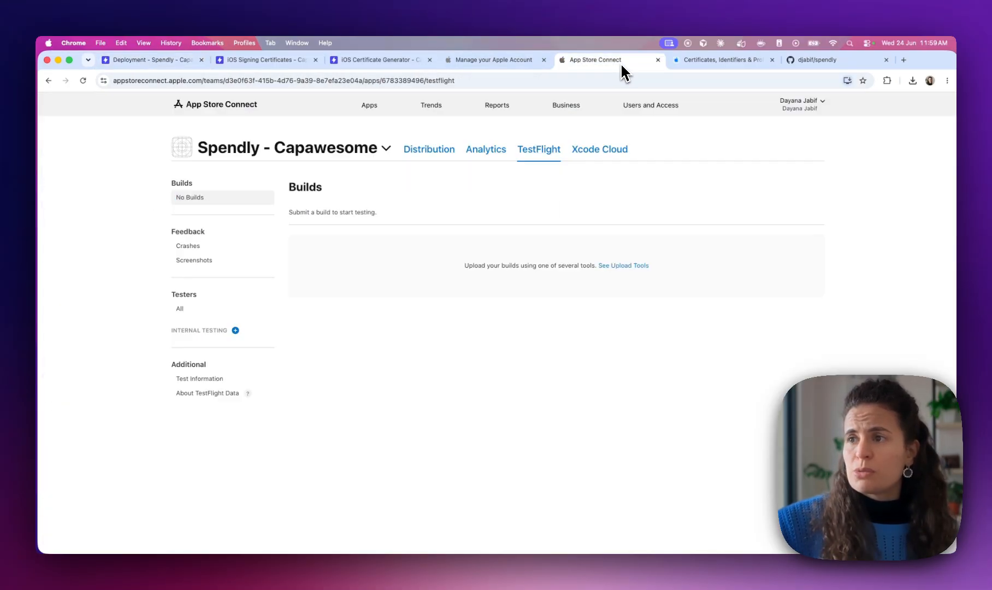
Reload TestFlight until build 1 under Version 1.0 appears, then open its Missing Compliance questions
{"action": "left_click", "coordinate": [84, 80]}
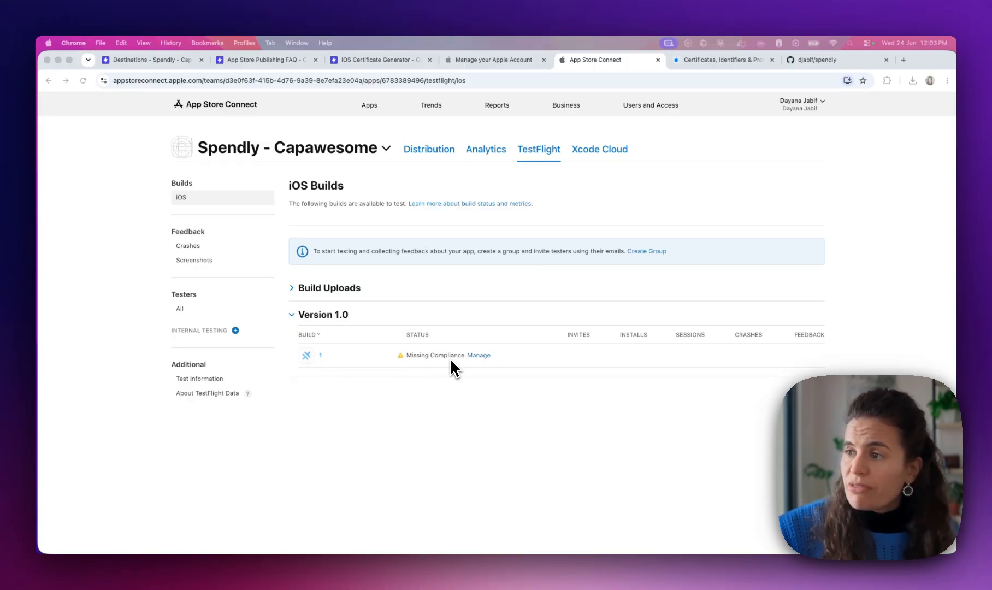
{"action": "left_click", "coordinate": [486, 355]}
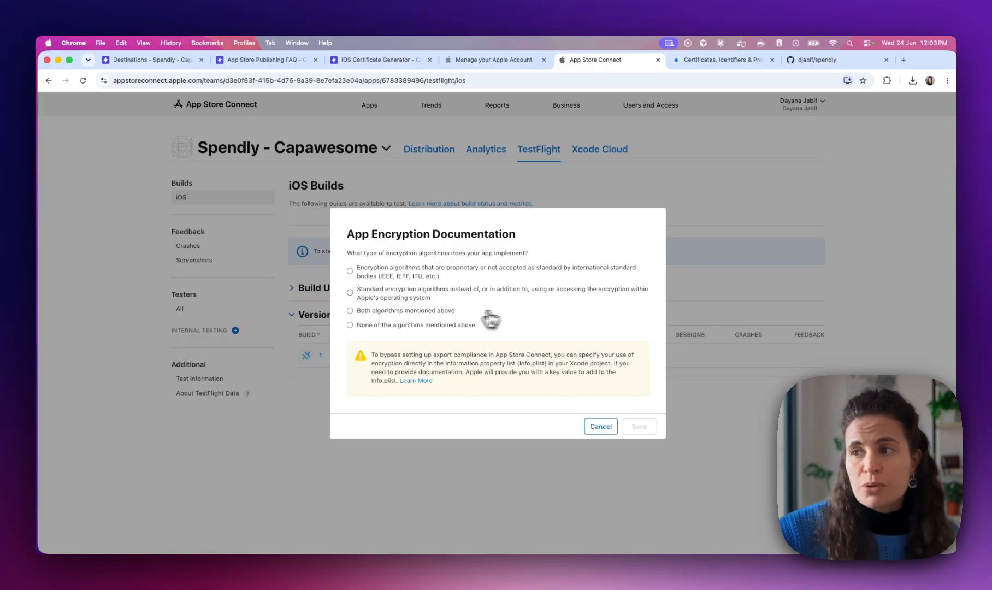
Answer encryption compliance as standard encryption algorithms only, not distributed in France, and save
{"action": "left_click", "coordinate": [405, 299]}
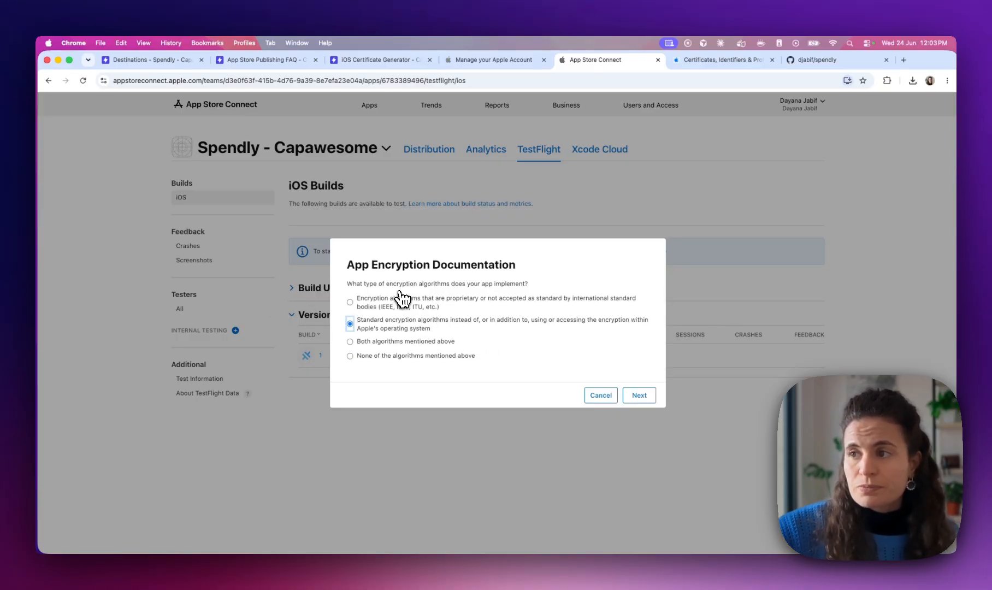
{"action": "left_click", "coordinate": [641, 402]}
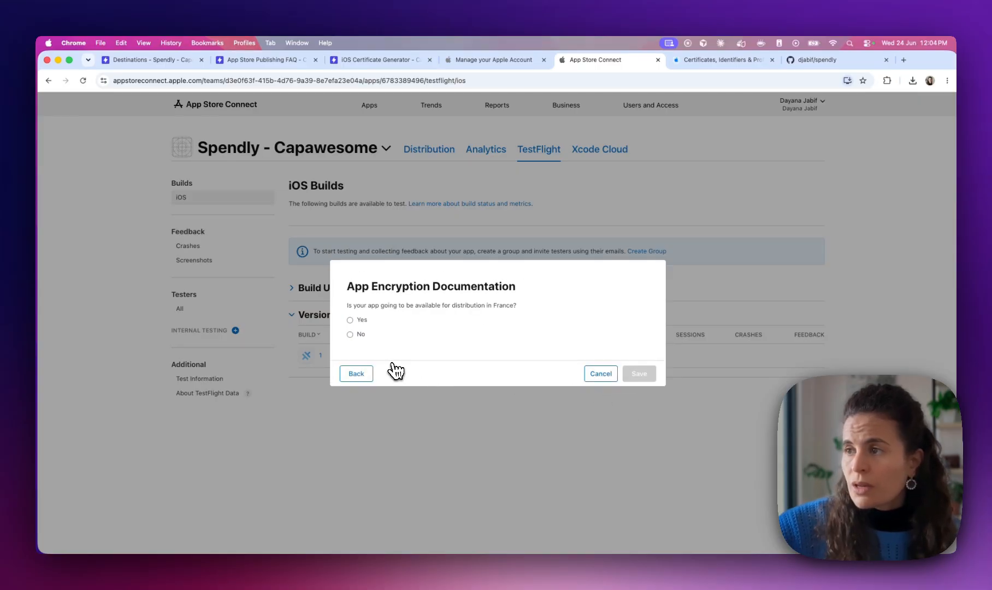
{"action": "left_click", "coordinate": [350, 335]}
{"action": "left_click", "coordinate": [640, 407]}
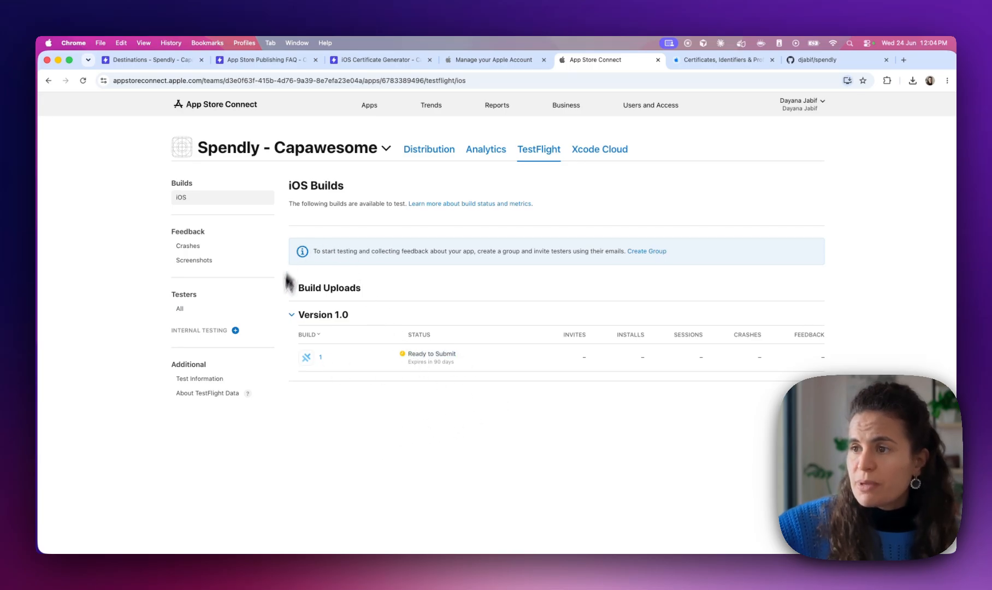
On build 1's page, add a new individual tester with their e-mail address and first name
{"action": "left_click", "coordinate": [315, 358]}
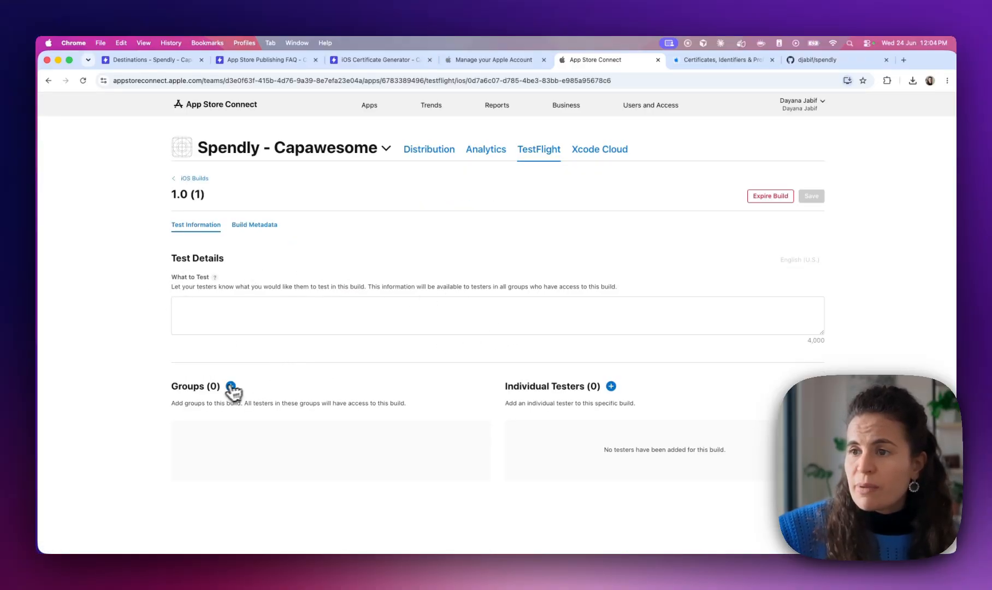
{"action": "left_click", "coordinate": [612, 386]}
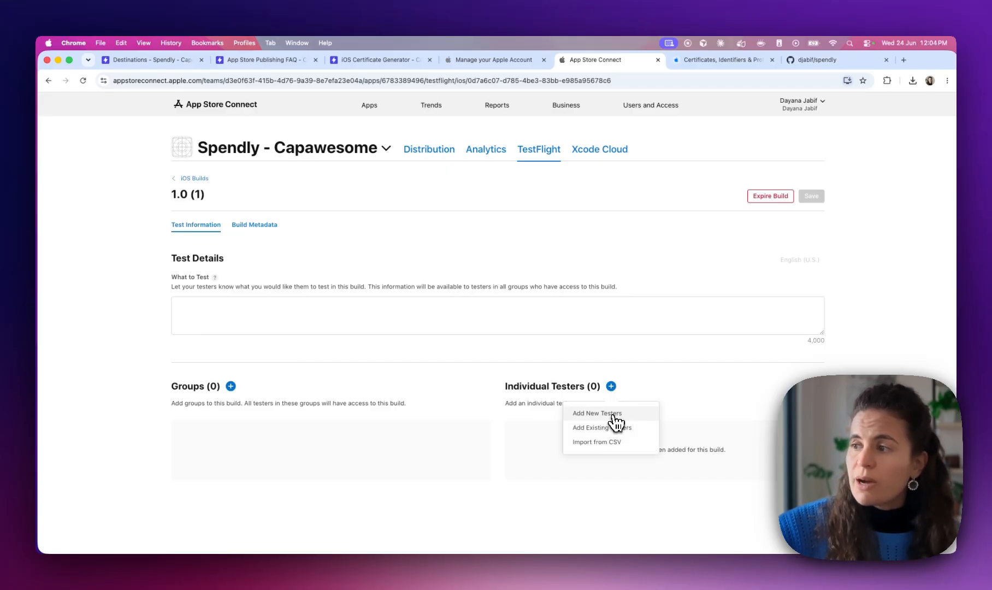
{"action": "left_click", "coordinate": [612, 412]}
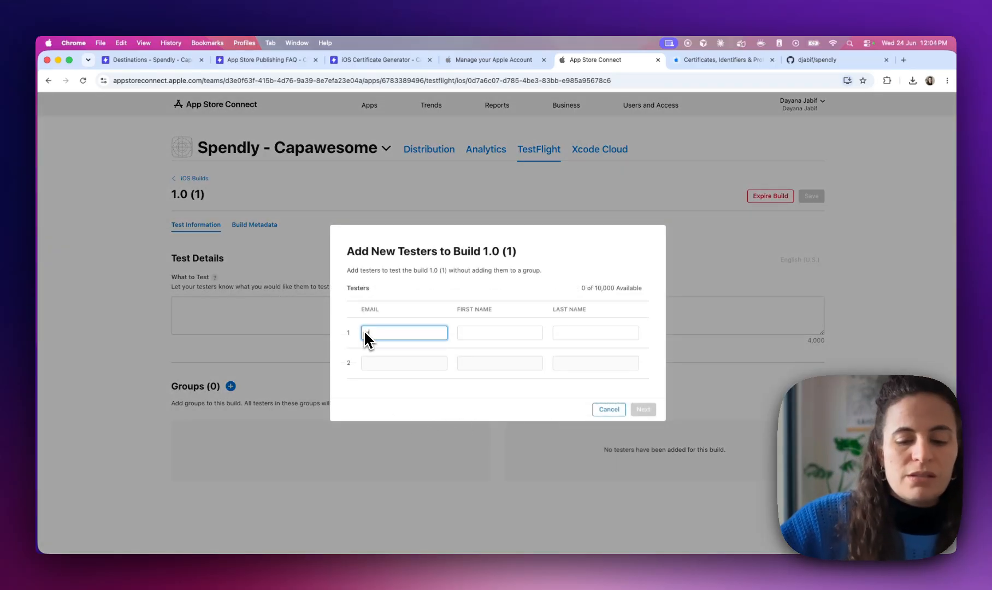
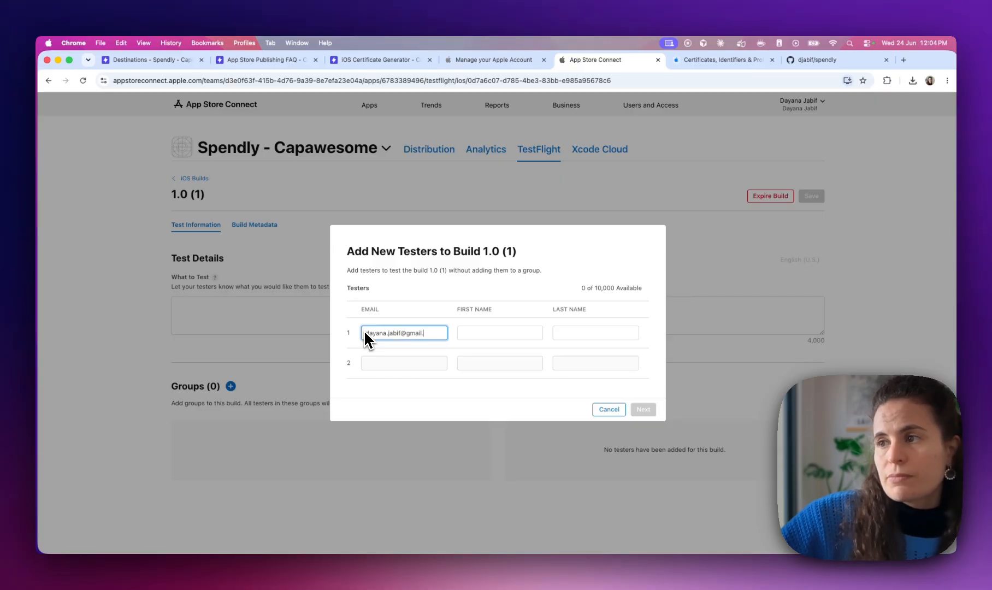
{"action": "key", "text": "Tab"}
{"action": "type", "text": "Dayana"}
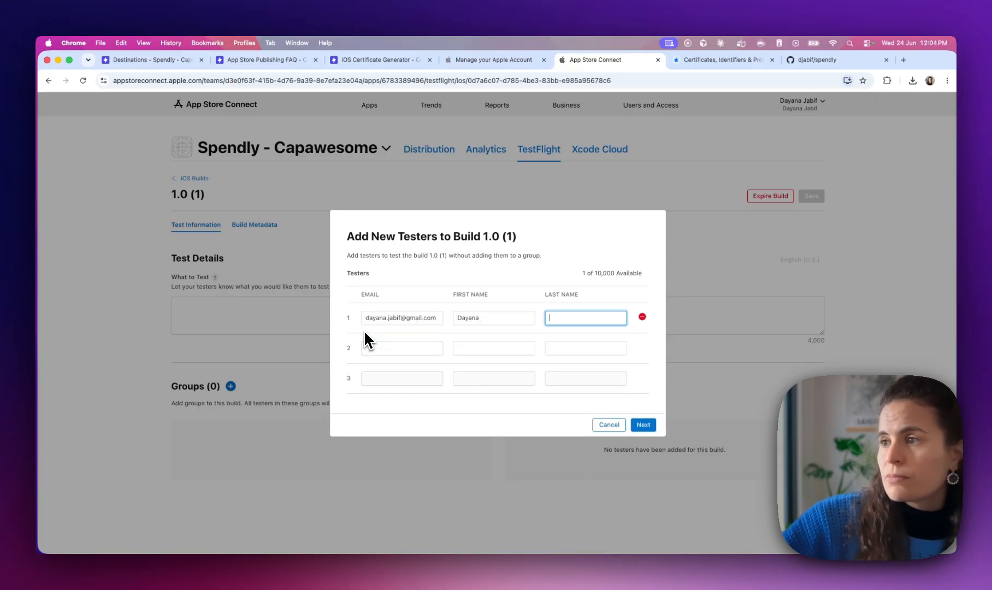
{"action": "key", "text": "Tab"}
{"action": "left_click", "coordinate": [643, 425]}
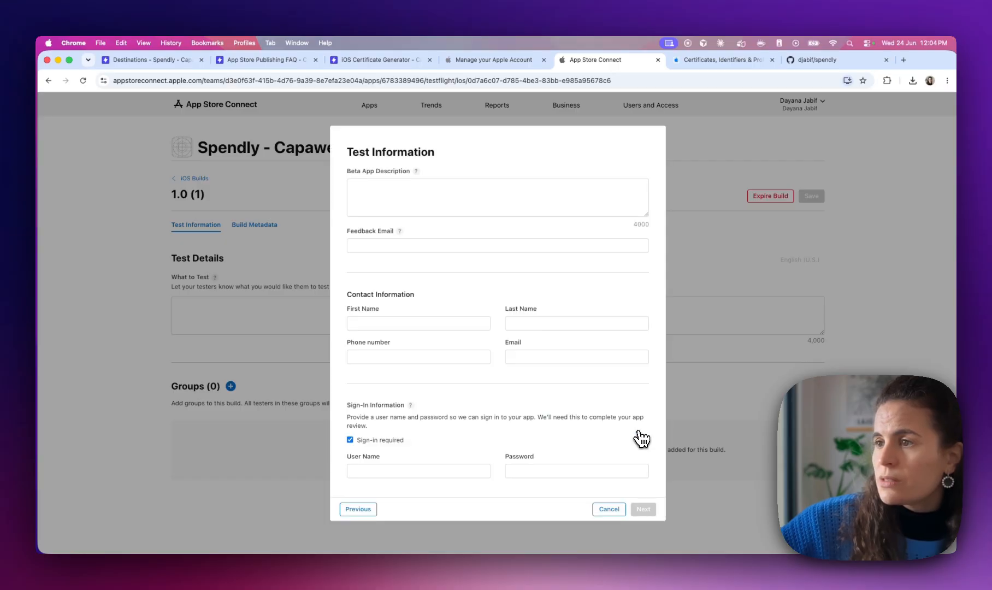
Enter the Beta App Description 'Test the app' and the feedback e-mail address
{"action": "left_click", "coordinate": [429, 194]}
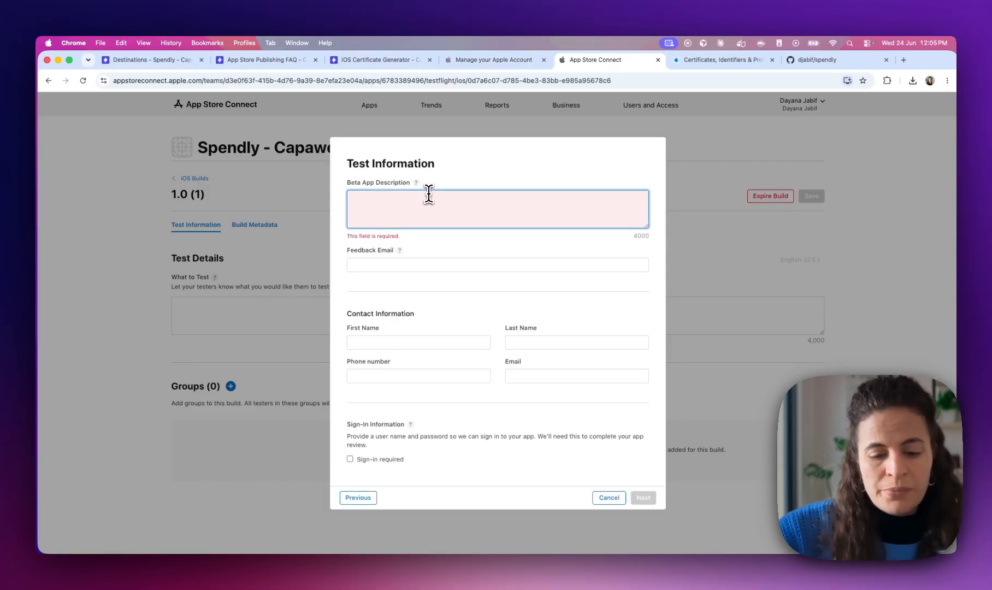
{"action": "type", "text": "Test the app"}
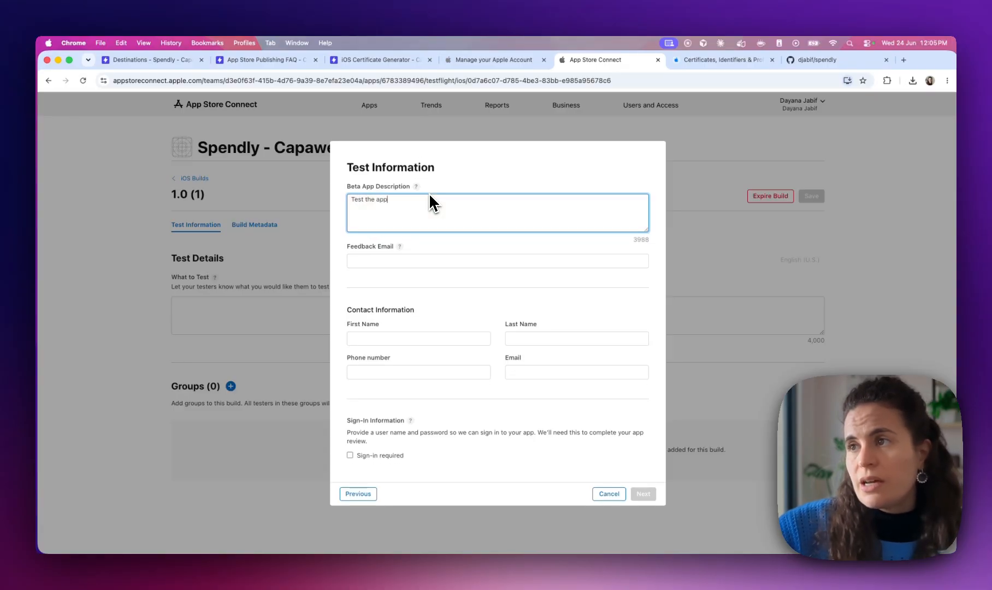
{"action": "key", "text": "Tab"}
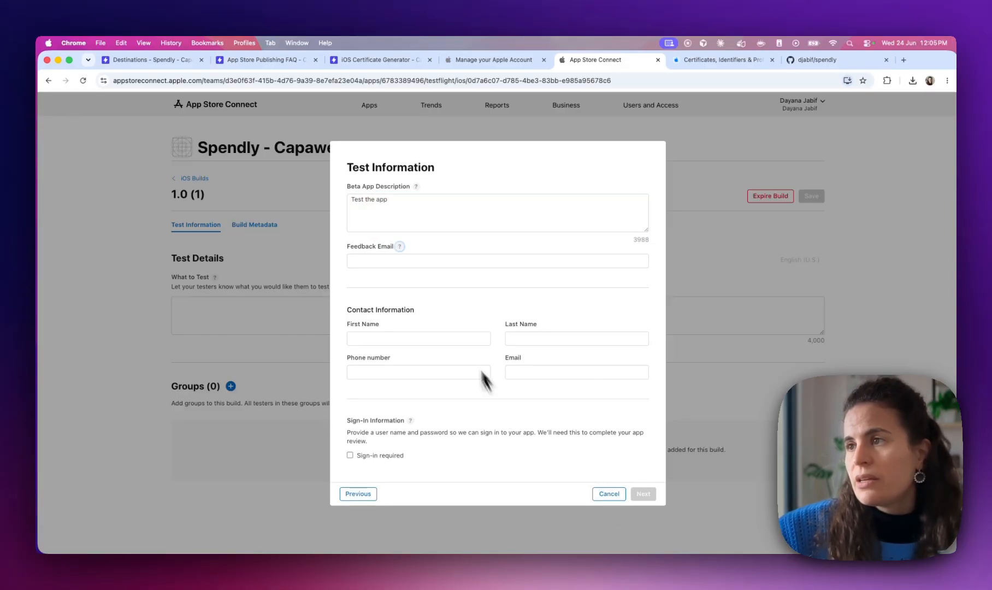
{"action": "left_click", "coordinate": [460, 262]}
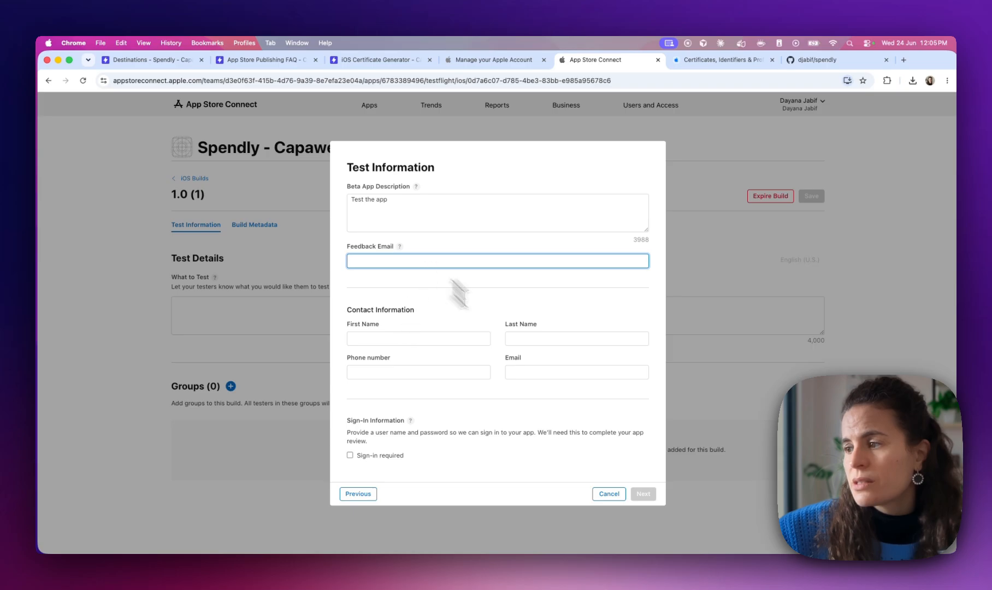
{"action": "left_click", "coordinate": [649, 495]}
{"action": "left_click", "coordinate": [439, 257]}
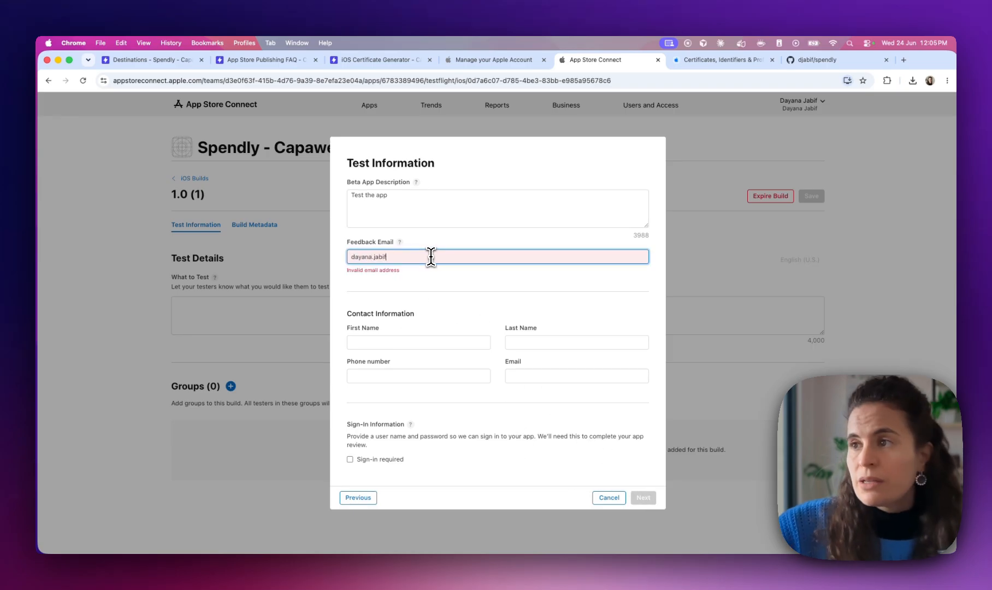
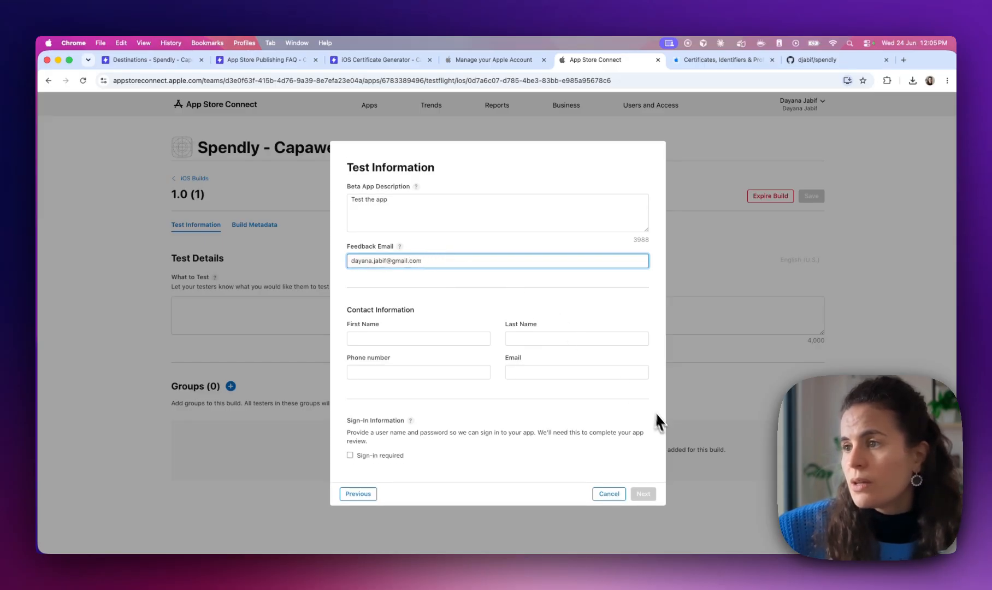
{"action": "key", "text": "Tab"}
{"action": "key", "text": "Tab"}
Fill in the contact's first name, last name, phone and e-mail, then continue
{"action": "left_click", "coordinate": [435, 335]}
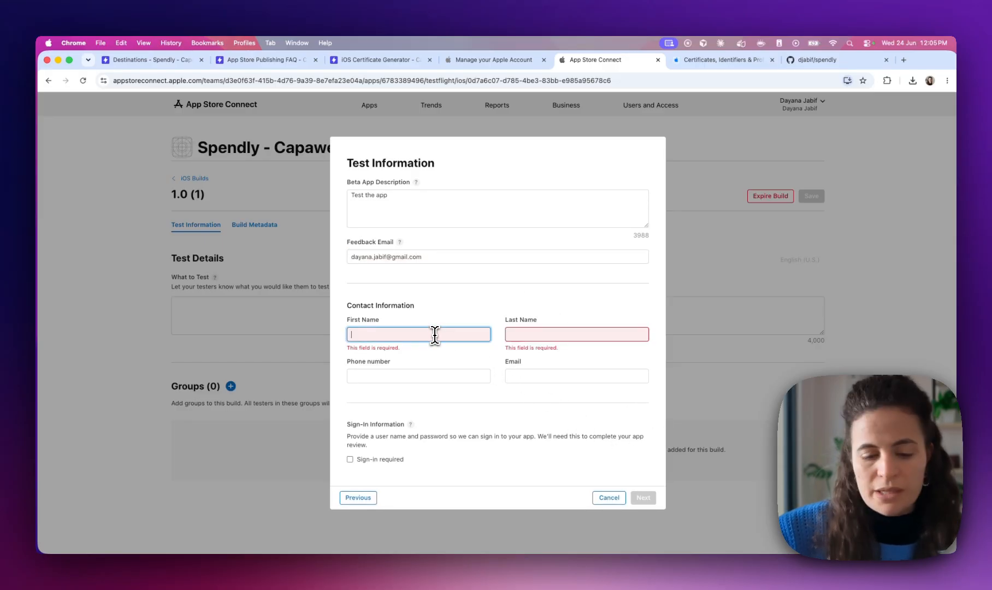
{"action": "key", "text": "Tab"}
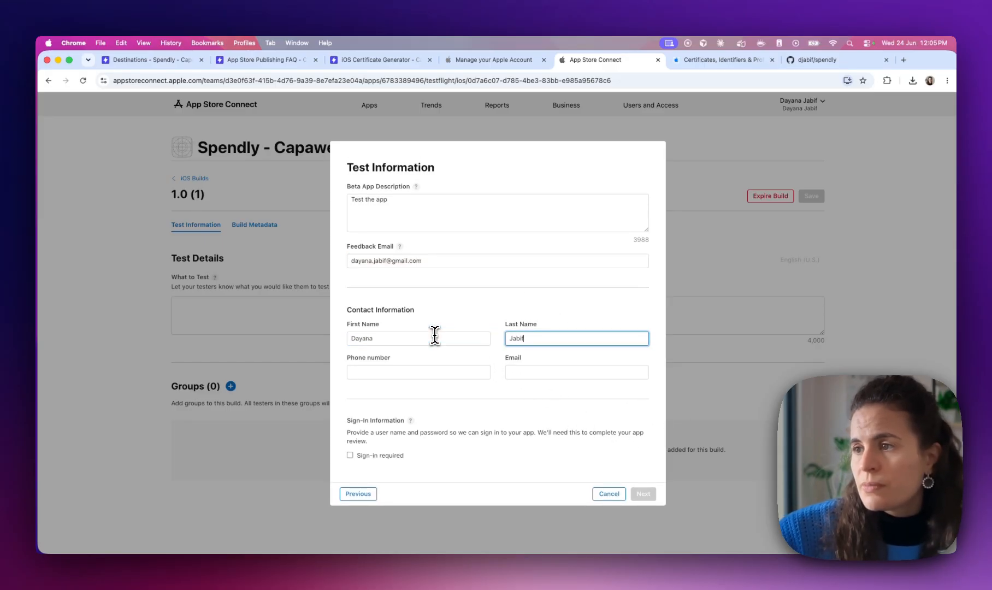
{"action": "key", "text": "Tab"}
{"action": "key", "text": "Tab"}
{"action": "left_click", "coordinate": [410, 366]}
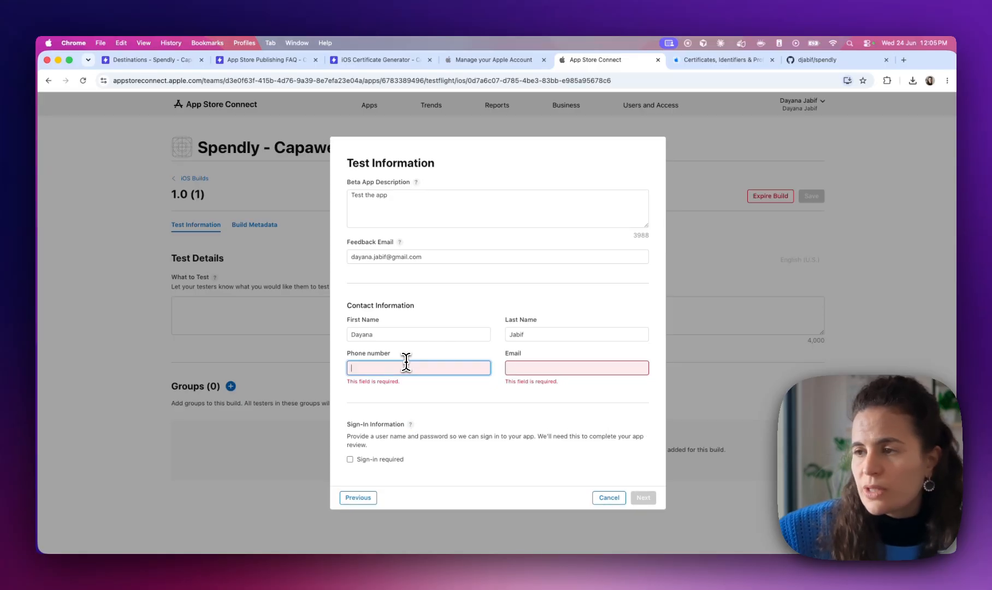
{"action": "type", "text": "+999"}
{"action": "key", "text": "Tab"}
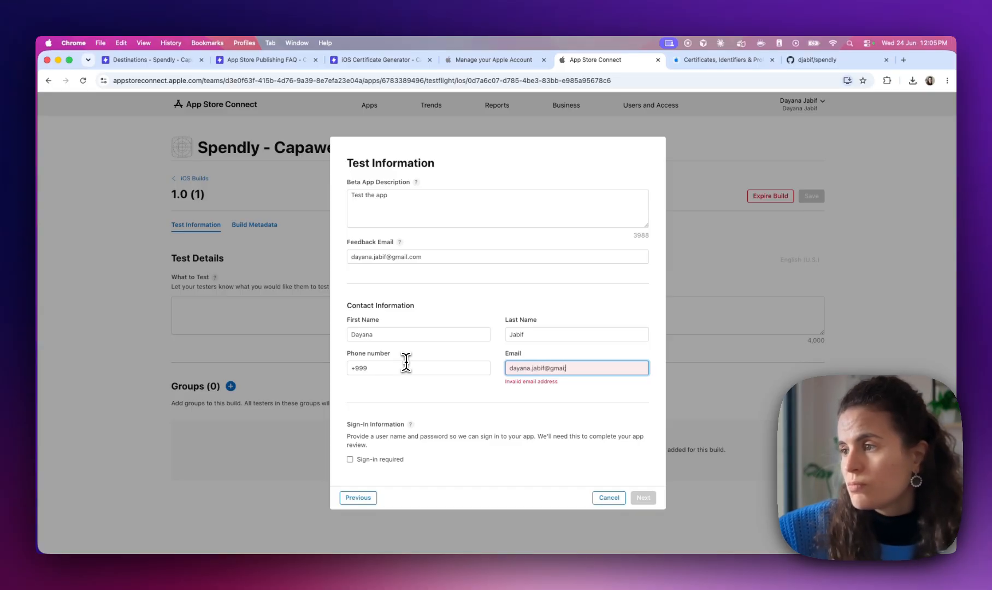
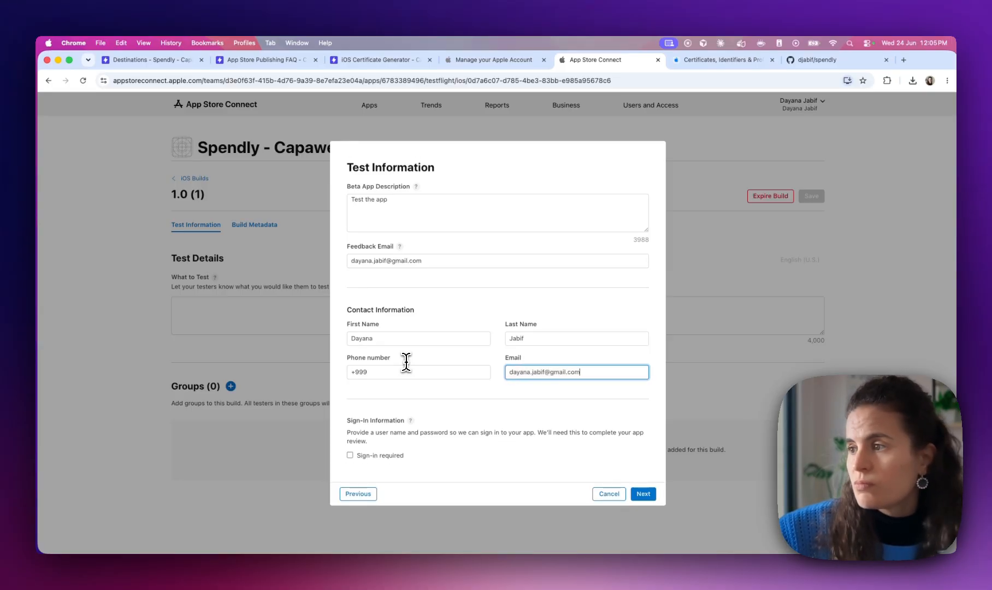
{"action": "left_click", "coordinate": [643, 494]}
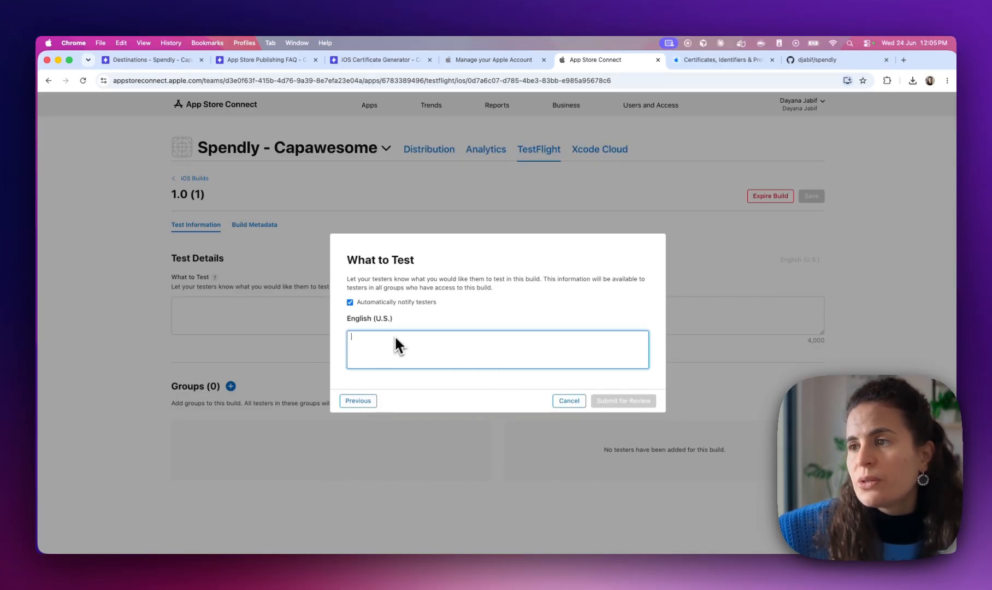
Enter the What to Test note 'please thest this spendly mew version', attempt submission, then cancel back to iOS Builds
{"action": "type", "text": "p"}
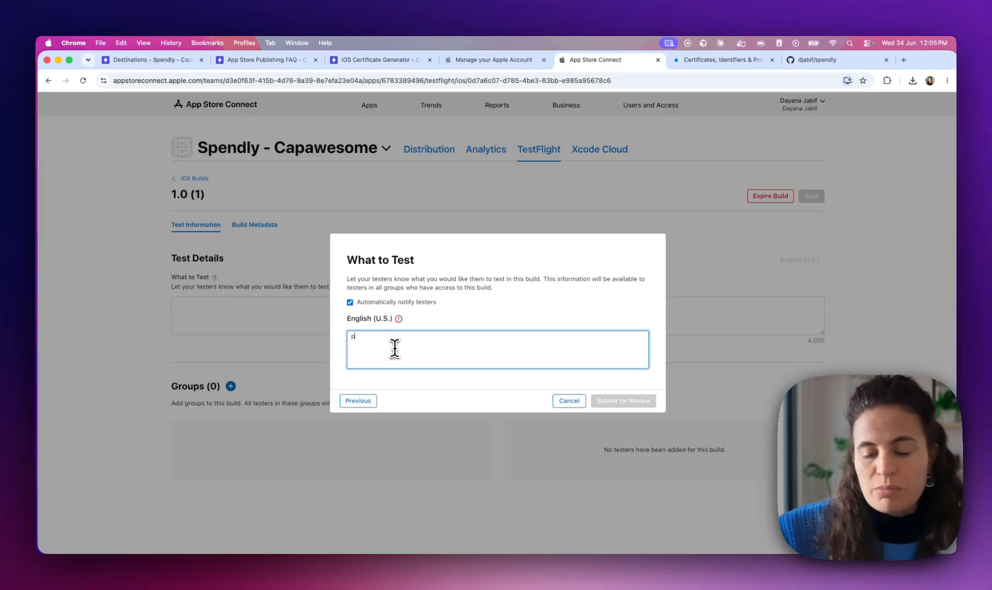
{"action": "type", "text": "lease thest th"}
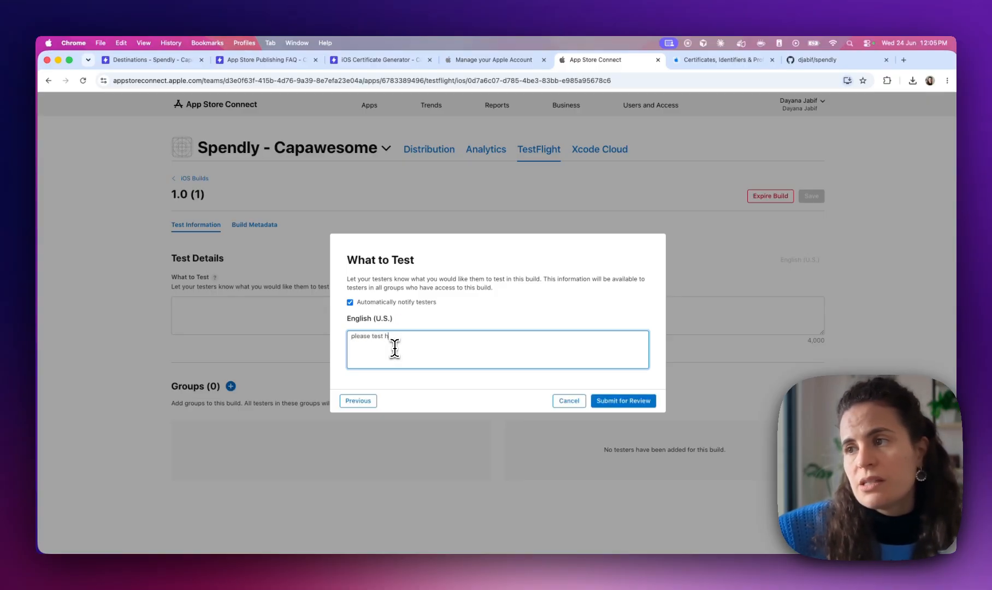
{"action": "type", "text": "is spendly m"}
{"action": "type", "text": "ew version"}
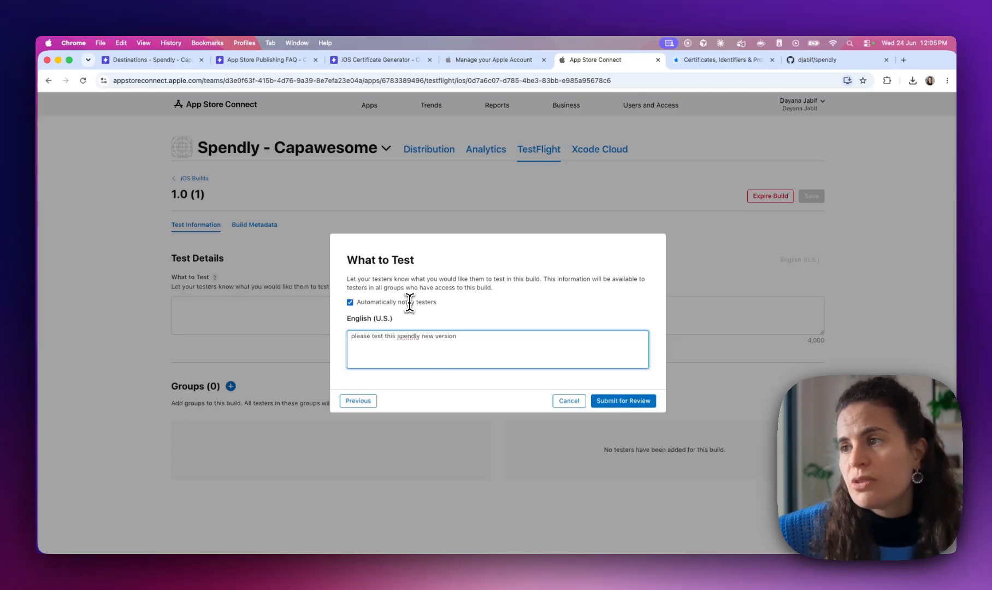
{"action": "left_click", "coordinate": [626, 404]}
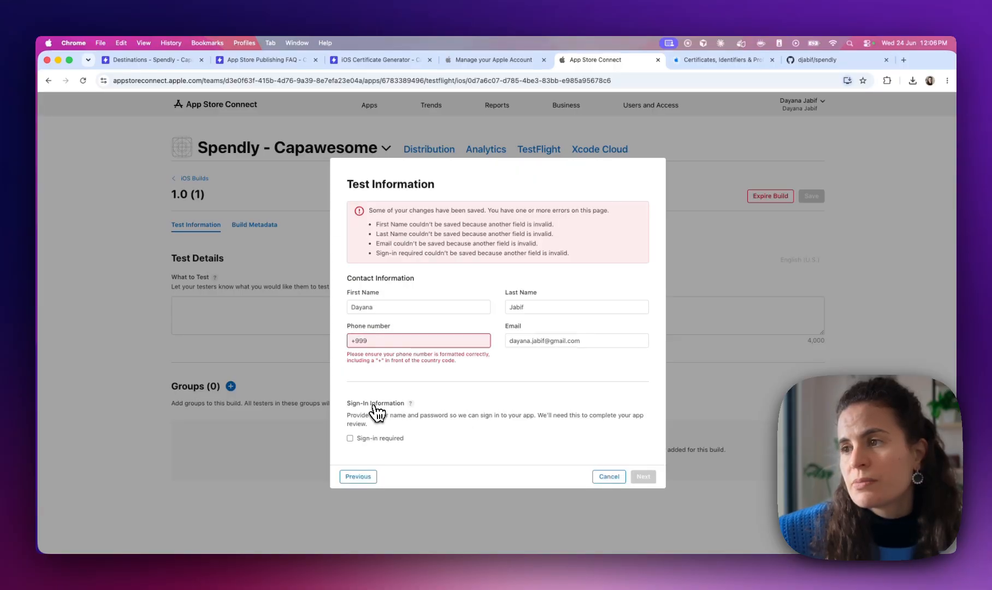
{"action": "left_click", "coordinate": [375, 341]}
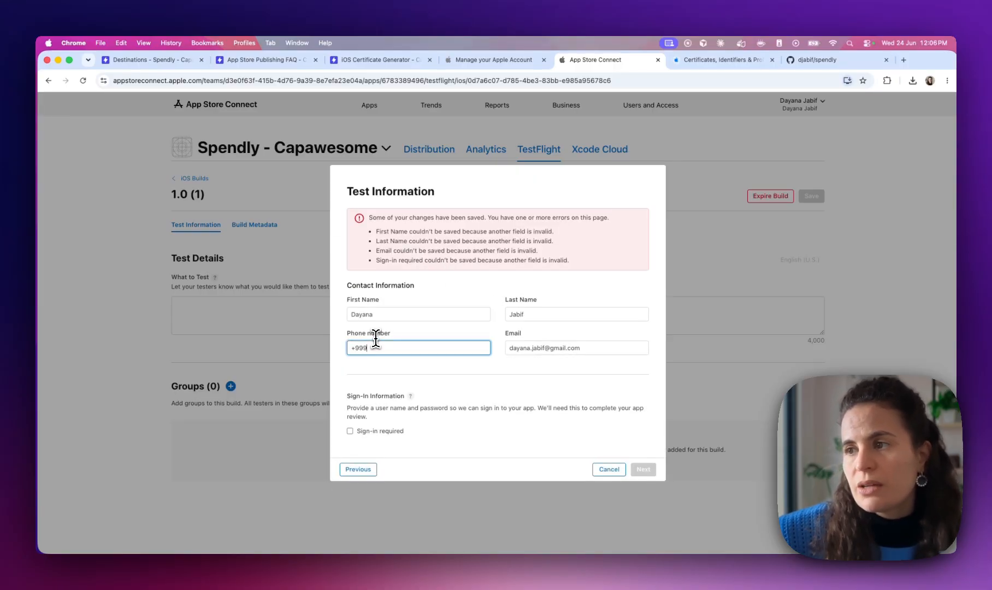
{"action": "left_click", "coordinate": [608, 470]}
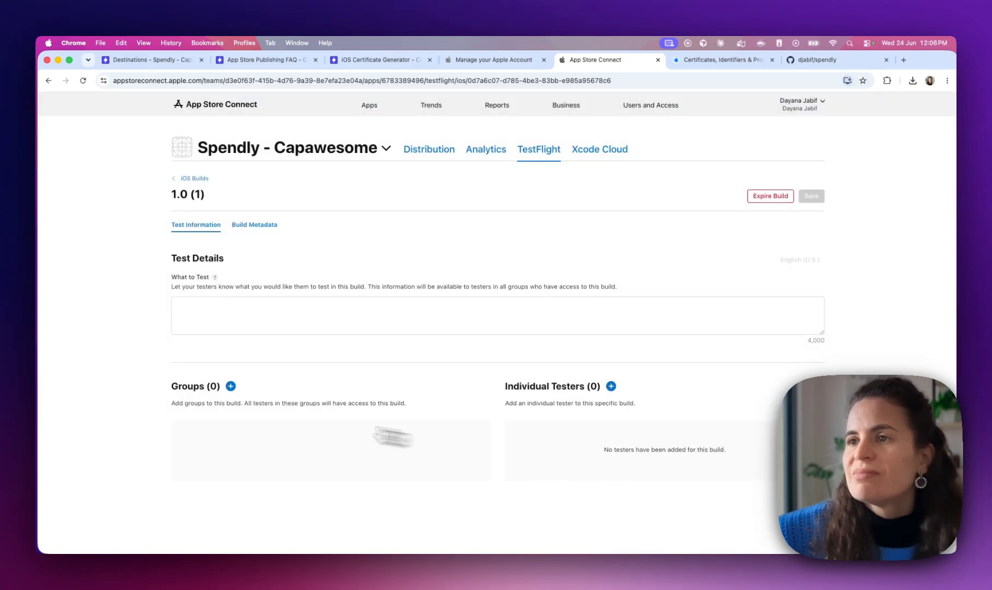
{"action": "left_click", "coordinate": [194, 179]}
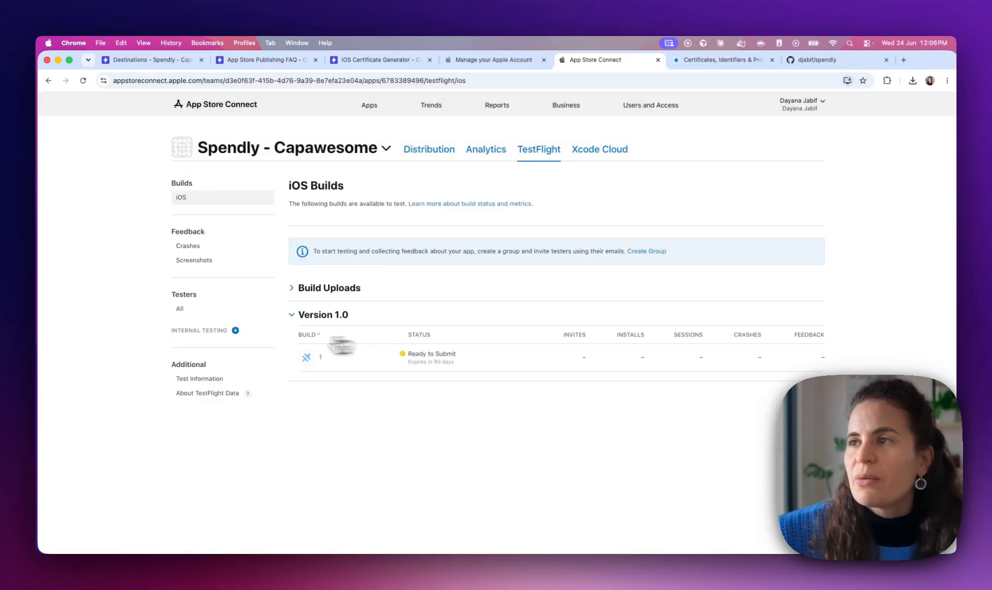
Try adding iOS App Version 1.0 for review from Distribution and scroll through the missing-item errors
{"action": "left_click", "coordinate": [445, 159]}
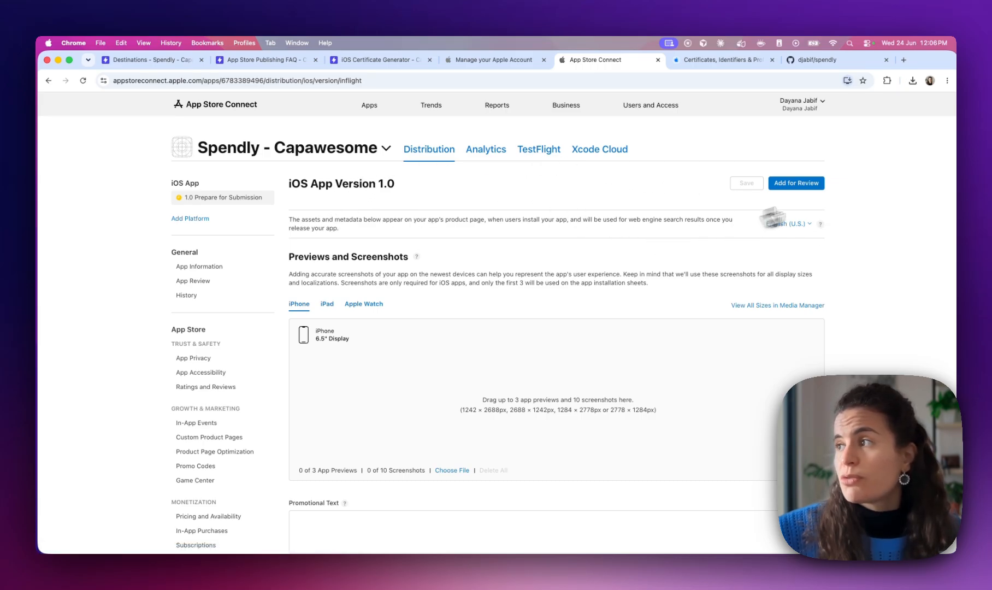
{"action": "left_click", "coordinate": [795, 184]}
{"action": "scroll", "coordinate": [481, 262], "scroll_direction": "down", "scroll_amount": 2}
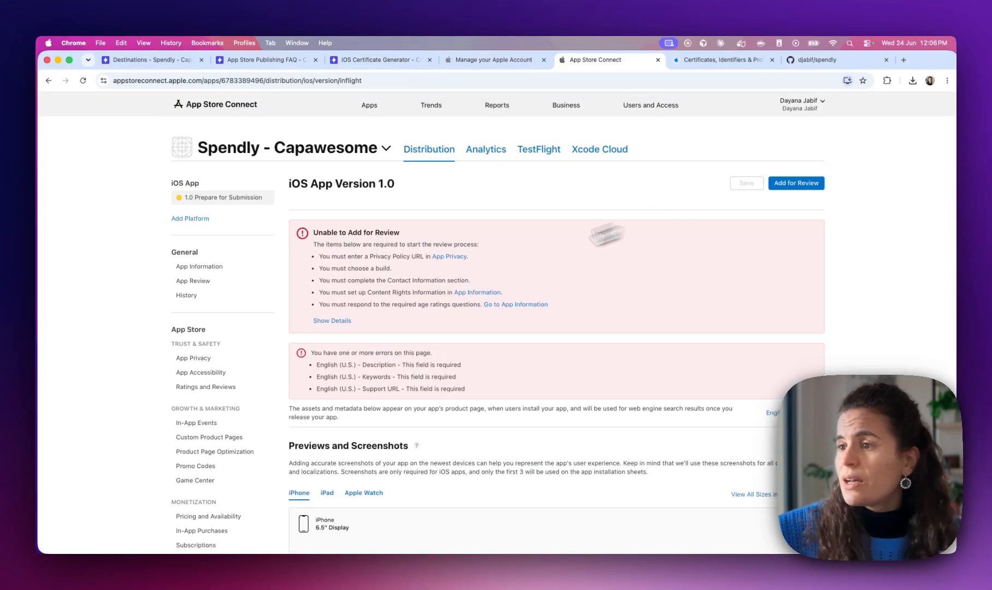
{"action": "scroll", "coordinate": [458, 270], "scroll_direction": "down", "scroll_amount": 3}
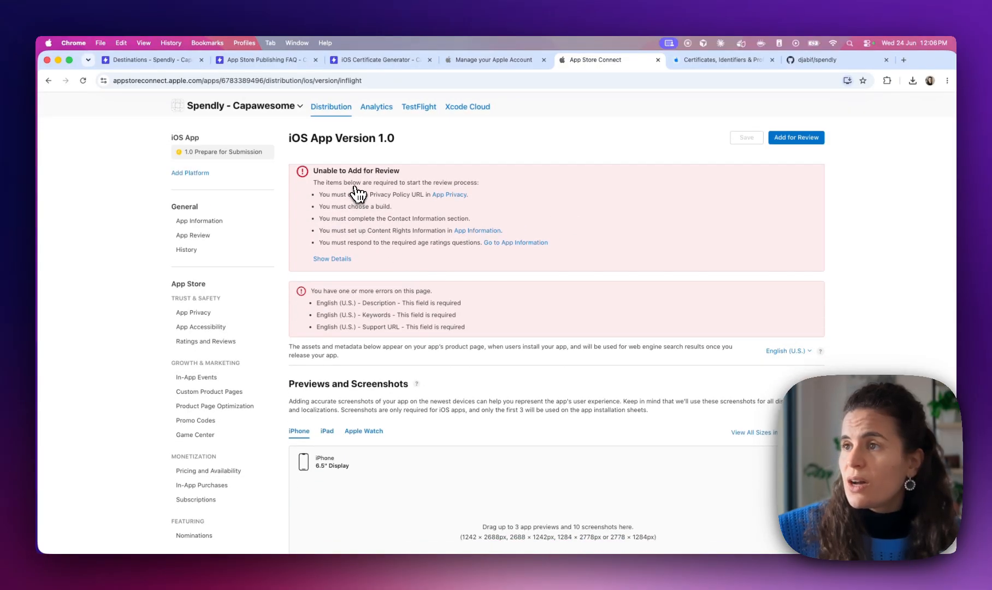
{"action": "scroll", "coordinate": [390, 306], "scroll_direction": "down", "scroll_amount": 6}
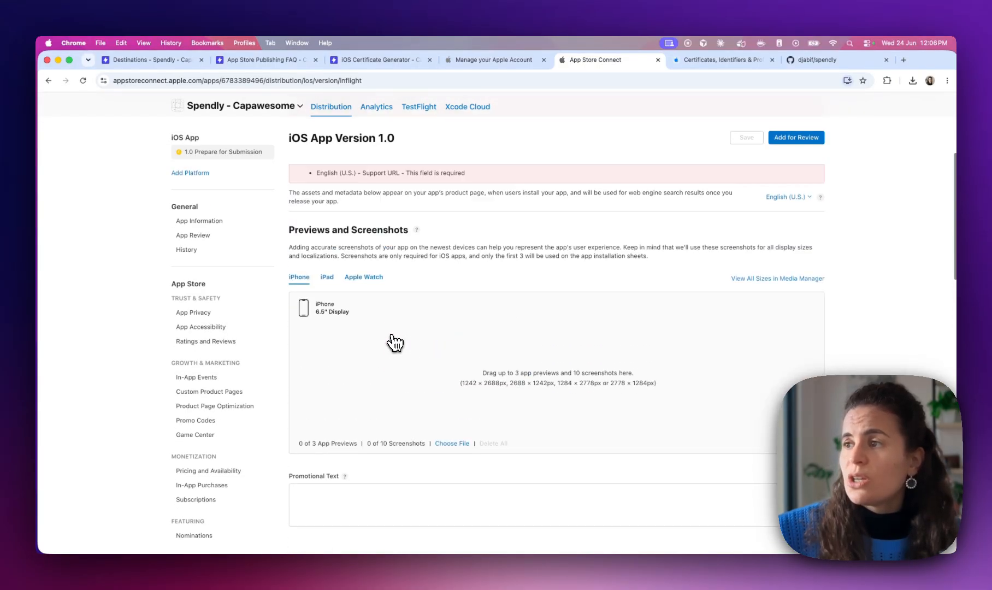
{"action": "scroll", "coordinate": [392, 341], "scroll_direction": "down", "scroll_amount": 10}
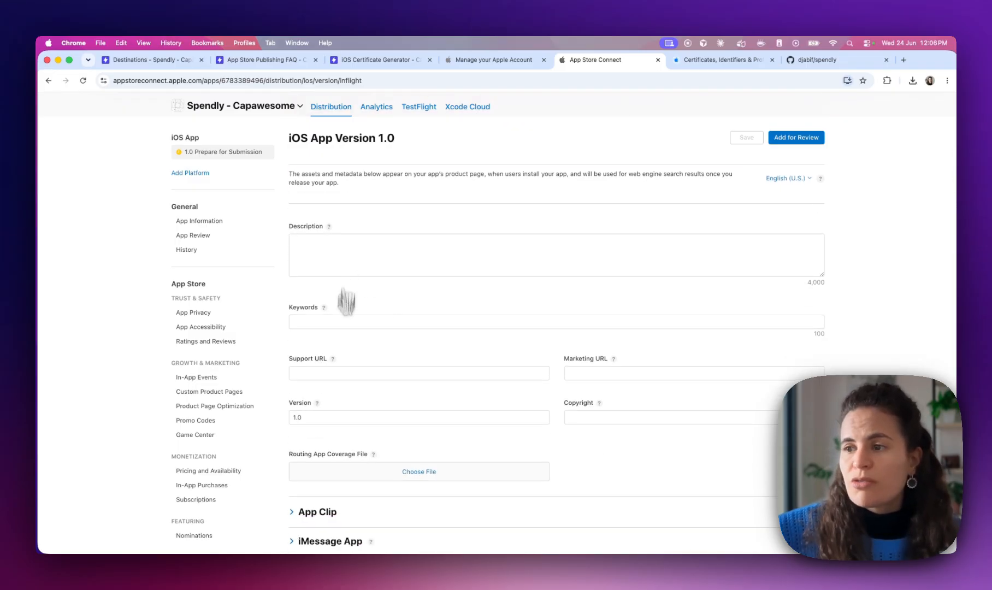
{"action": "scroll", "coordinate": [347, 289], "scroll_direction": "down", "scroll_amount": 11}
{"action": "scroll", "coordinate": [345, 435], "scroll_direction": "down", "scroll_amount": 8}
{"action": "scroll", "coordinate": [344, 434], "scroll_direction": "up", "scroll_amount": 4}
{"action": "scroll", "coordinate": [345, 435], "scroll_direction": "down", "scroll_amount": 4}
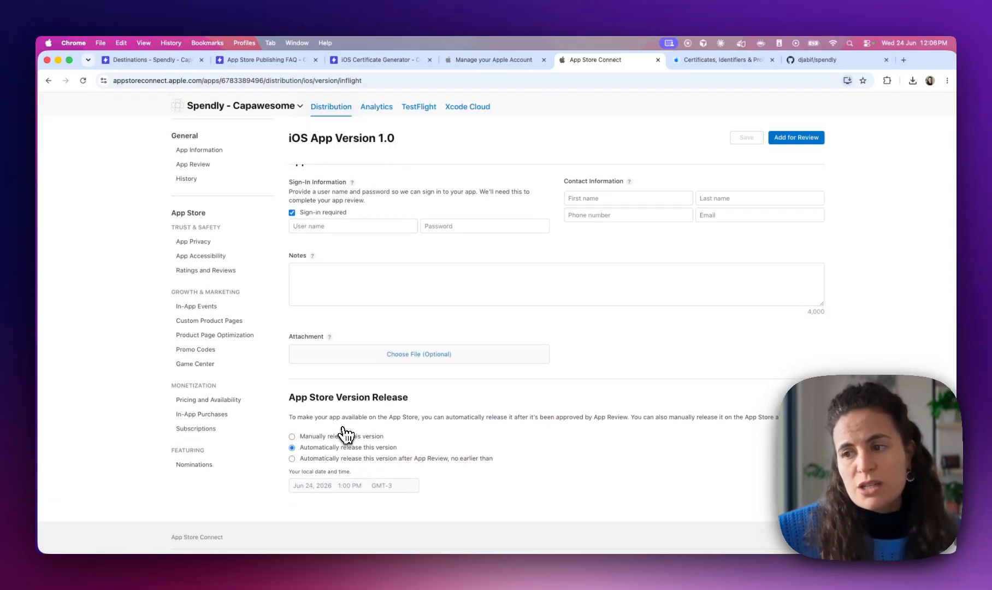
{"action": "scroll", "coordinate": [344, 434], "scroll_direction": "up", "scroll_amount": 15}
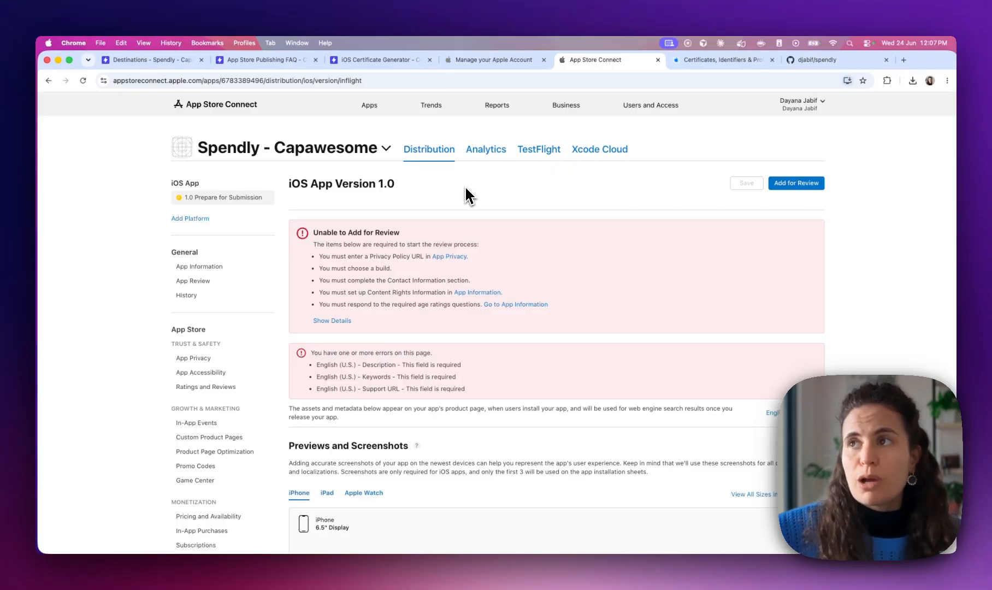
Search the Capawesome docs for 'prepare', read How to Prepare Your App Store Listing, then view Store Destinations
{"action": "left_click", "coordinate": [240, 67]}
{"action": "left_click", "coordinate": [730, 103]}
{"action": "type", "text": "prepare"}
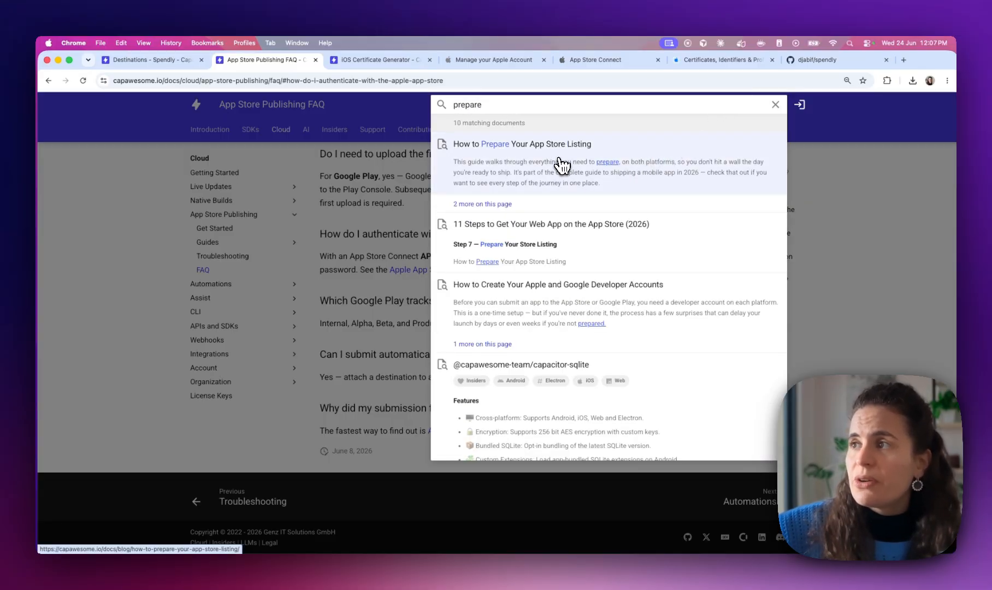
{"action": "left_click", "coordinate": [561, 164]}
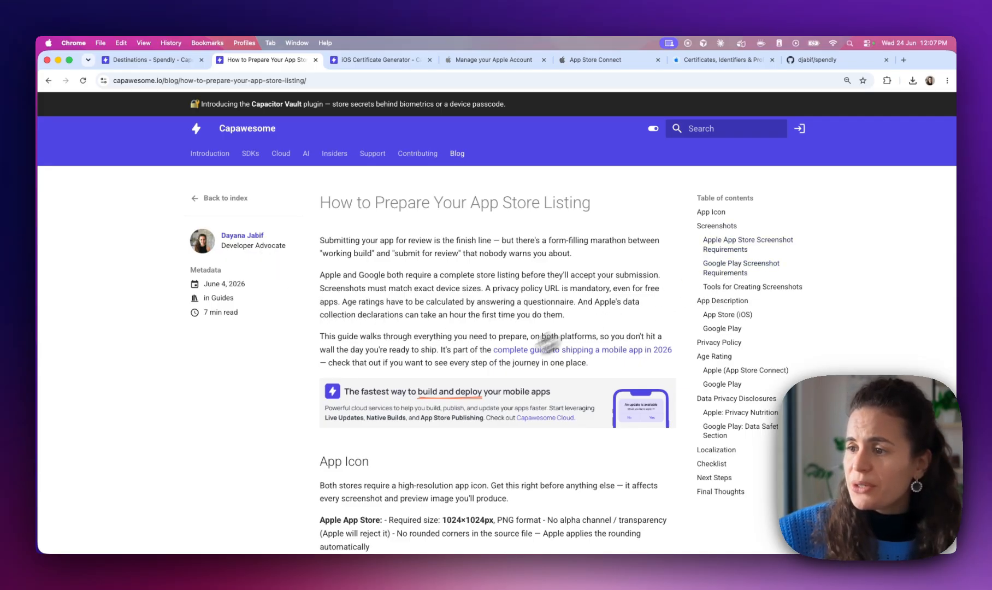
{"action": "scroll", "coordinate": [483, 339], "scroll_direction": "down", "scroll_amount": 15}
{"action": "scroll", "coordinate": [483, 377], "scroll_direction": "up", "scroll_amount": 5}
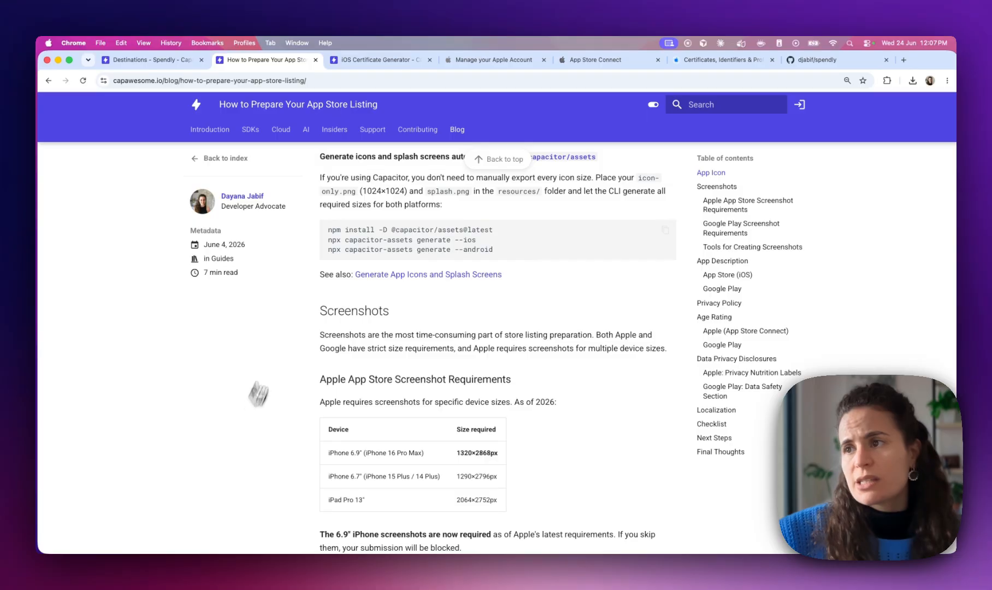
{"action": "scroll", "coordinate": [388, 328], "scroll_direction": "up", "scroll_amount": 3}
{"action": "scroll", "coordinate": [388, 328], "scroll_direction": "up", "scroll_amount": 2}
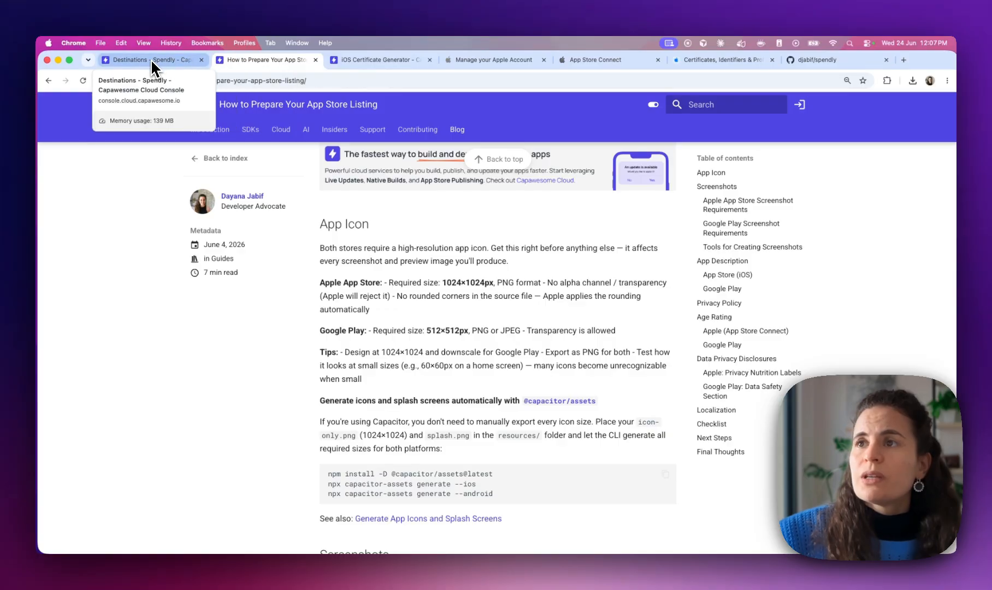
{"action": "left_click", "coordinate": [155, 62]}
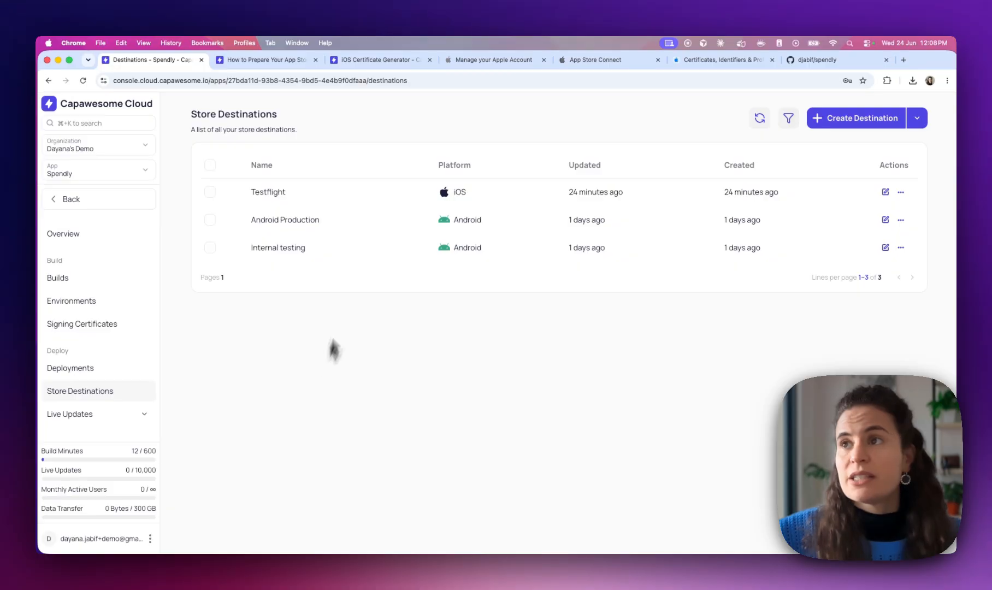
Return to App Store Connect's iOS App Version 1.0 page showing the Add for Review errors
{"action": "left_click", "coordinate": [609, 61]}
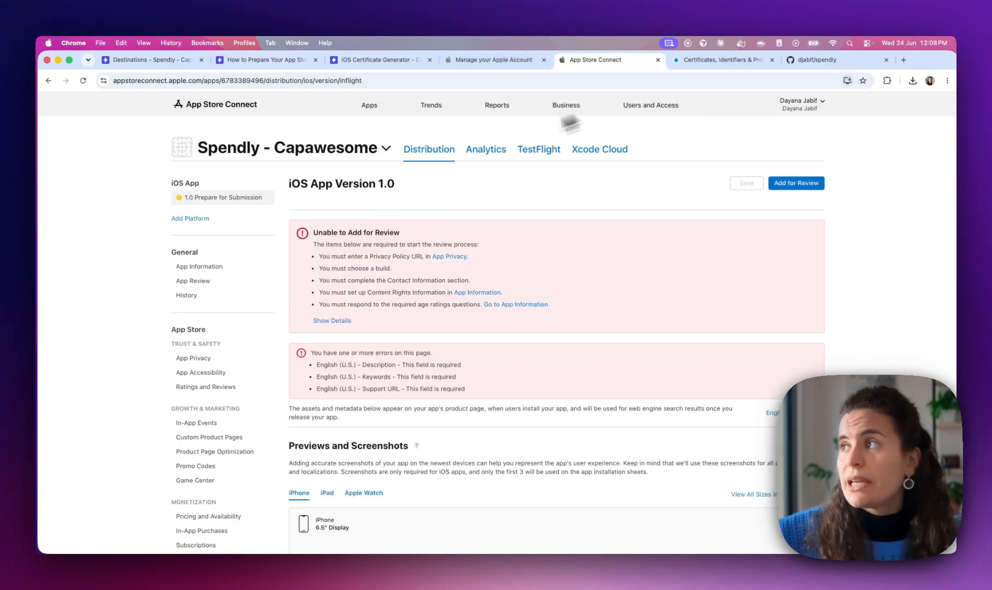
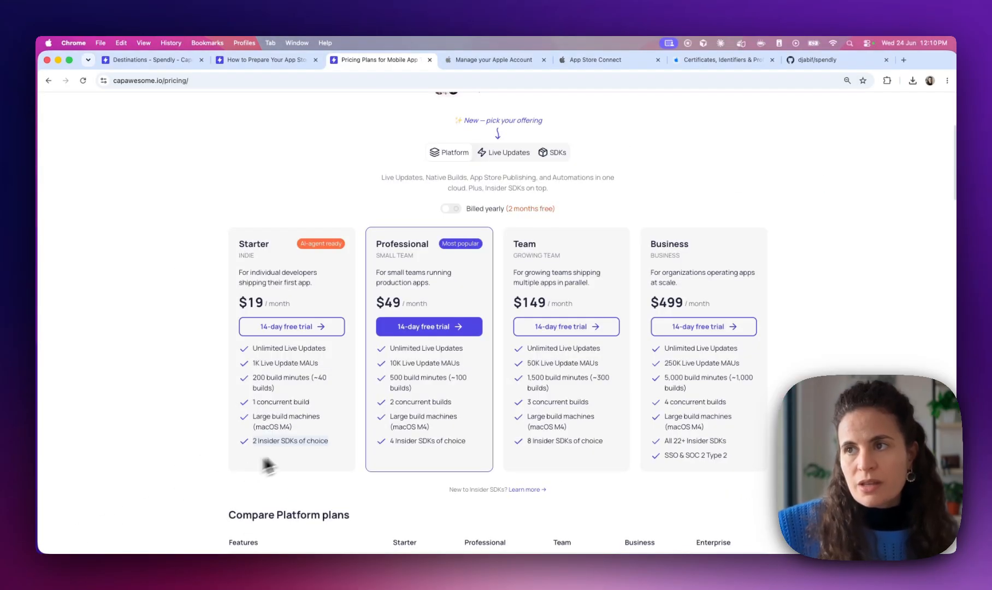
Scroll through the pricing plan cards and highlight the Starter plan's description
{"action": "scroll", "coordinate": [328, 246], "scroll_direction": "up", "scroll_amount": 4}
{"action": "scroll", "coordinate": [366, 259], "scroll_direction": "down", "scroll_amount": 3}
{"action": "scroll", "coordinate": [366, 259], "scroll_direction": "down", "scroll_amount": 1}
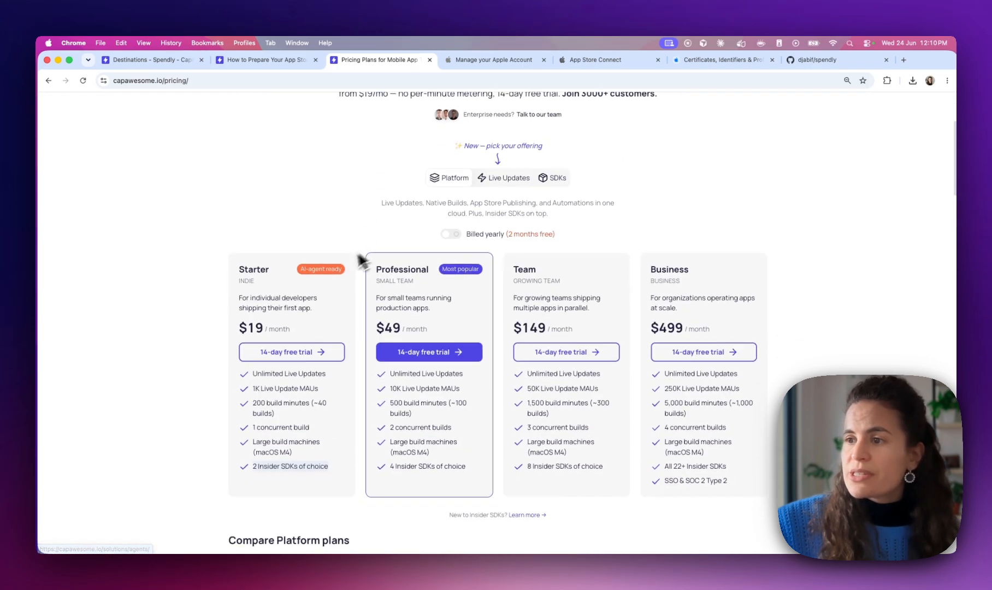
{"action": "left_click_drag", "start_coordinate": [232, 306], "coordinate": [264, 264]}
{"action": "scroll", "coordinate": [262, 262], "scroll_direction": "up", "scroll_amount": 1}
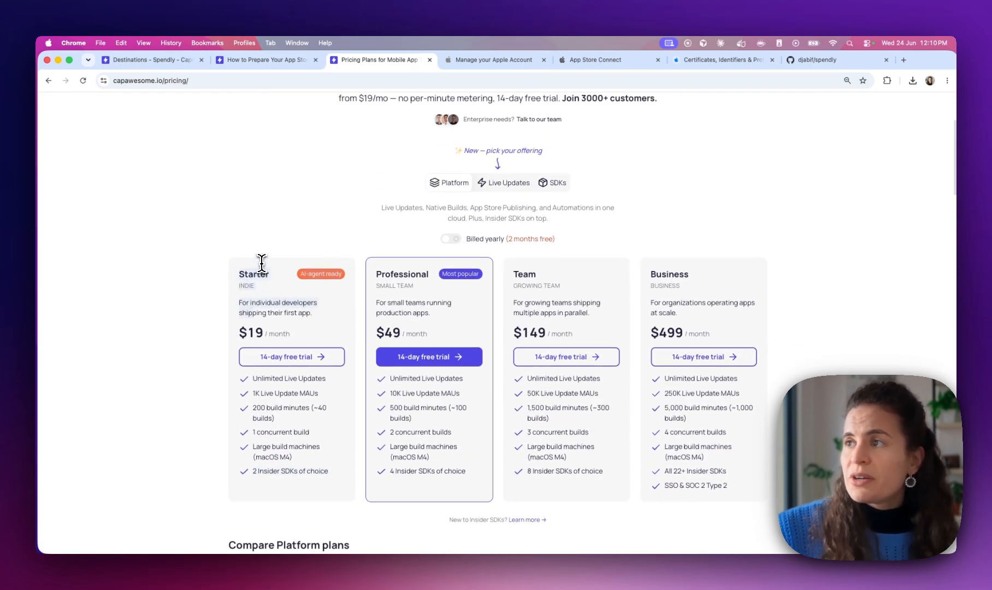
{"action": "scroll", "coordinate": [292, 240], "scroll_direction": "down", "scroll_amount": 3}
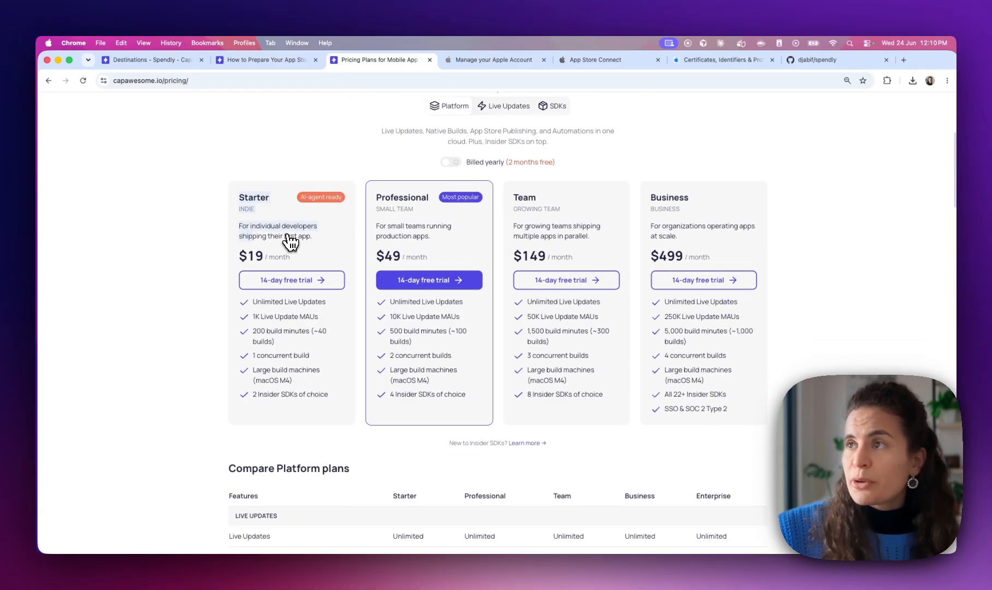
{"action": "scroll", "coordinate": [289, 241], "scroll_direction": "up", "scroll_amount": 3}
{"action": "scroll", "coordinate": [261, 389], "scroll_direction": "down", "scroll_amount": 2}
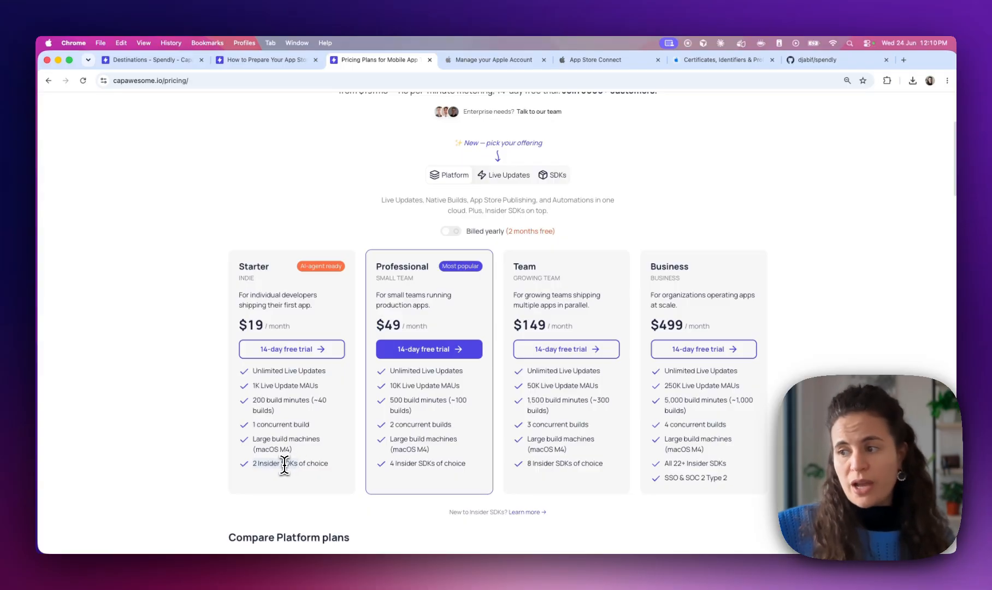
Open the Insiders page from the plans and scroll to its 22-SDK catalog
{"action": "scroll", "coordinate": [284, 465], "scroll_direction": "down", "scroll_amount": 2}
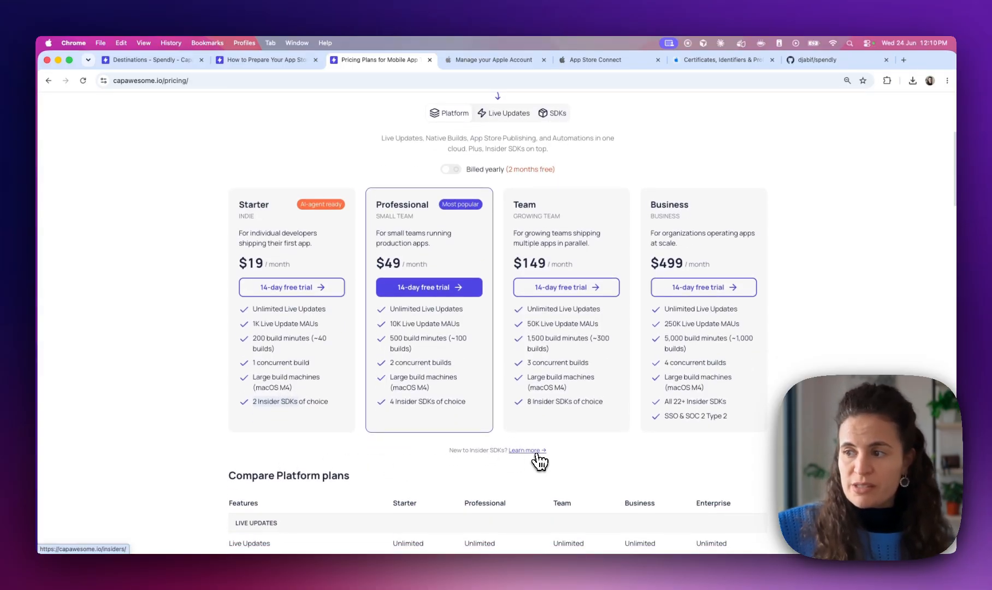
{"action": "left_click", "coordinate": [536, 451]}
{"action": "scroll", "coordinate": [377, 420], "scroll_direction": "down", "scroll_amount": 10}
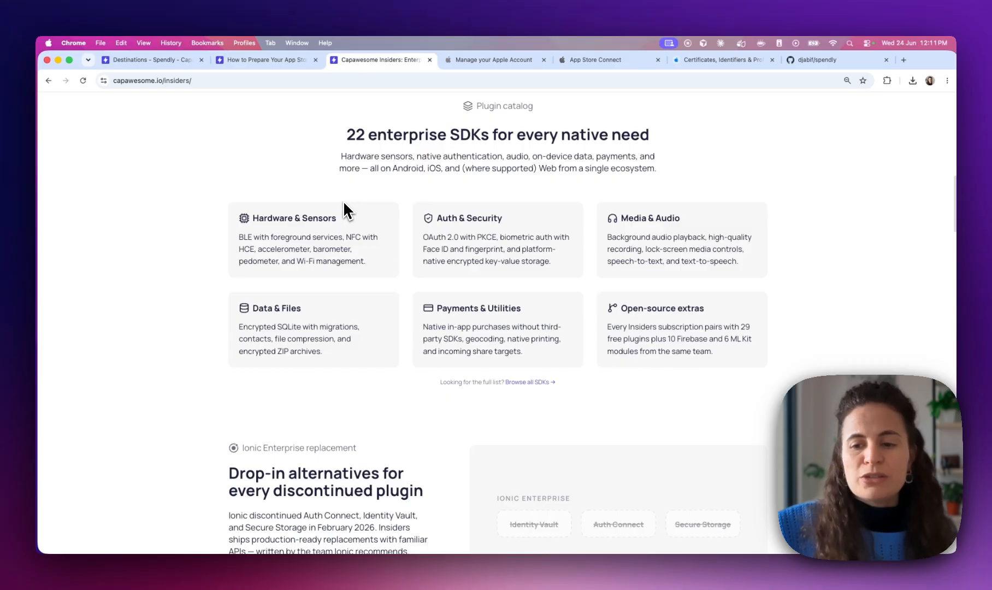
Open the full Insiders SDK list in a new tab, then browse the Pricing page again
{"action": "left_click", "coordinate": [538, 382]}
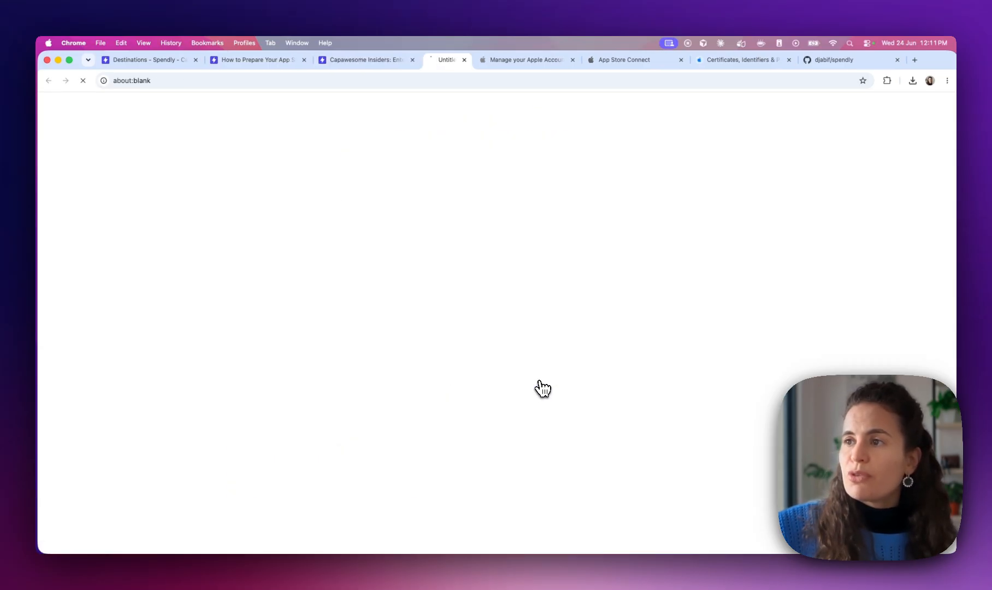
{"action": "scroll", "coordinate": [398, 299], "scroll_direction": "down", "scroll_amount": 5}
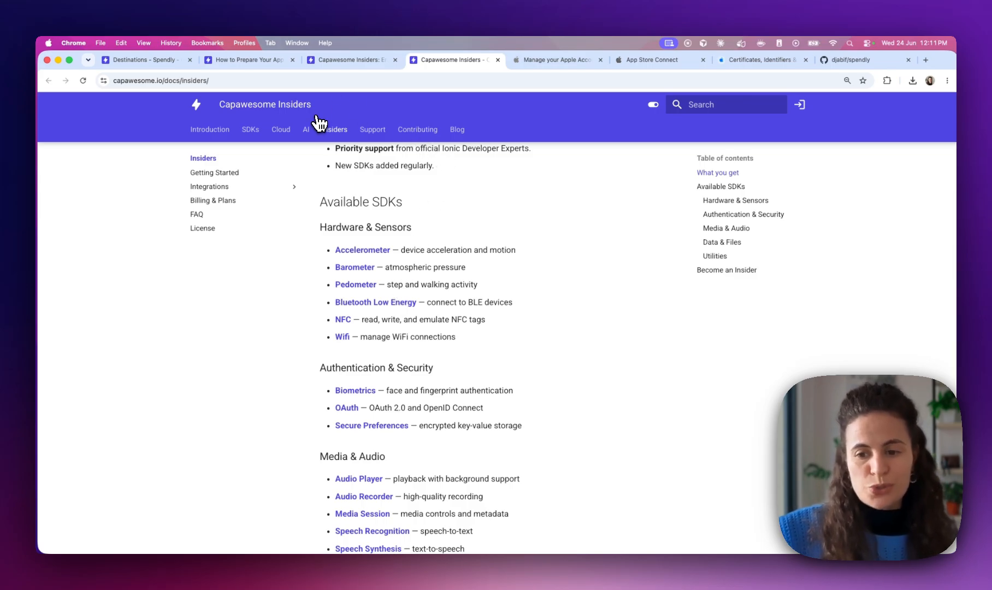
{"action": "left_click", "coordinate": [349, 59]}
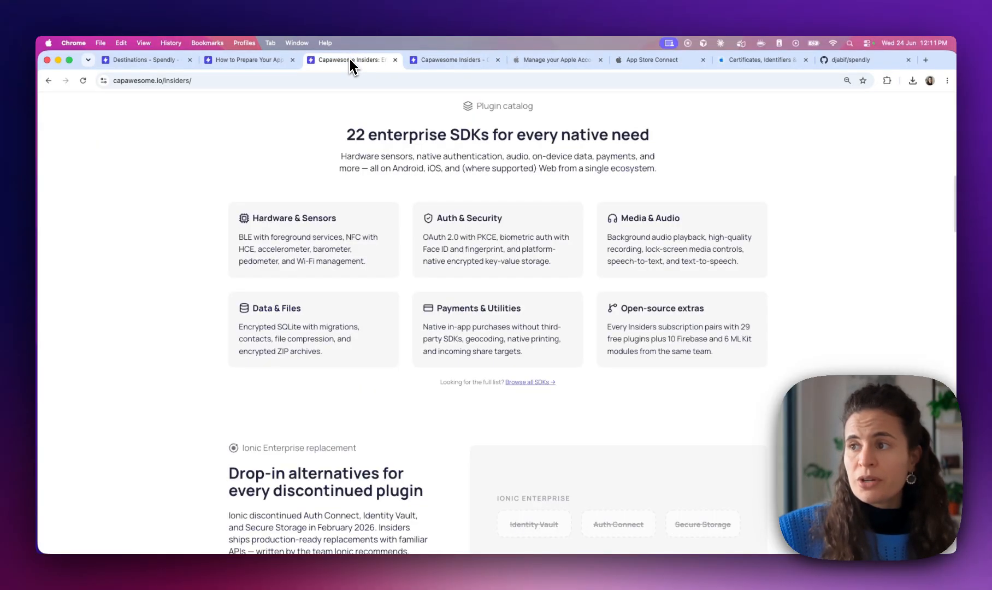
{"action": "left_click", "coordinate": [604, 131]}
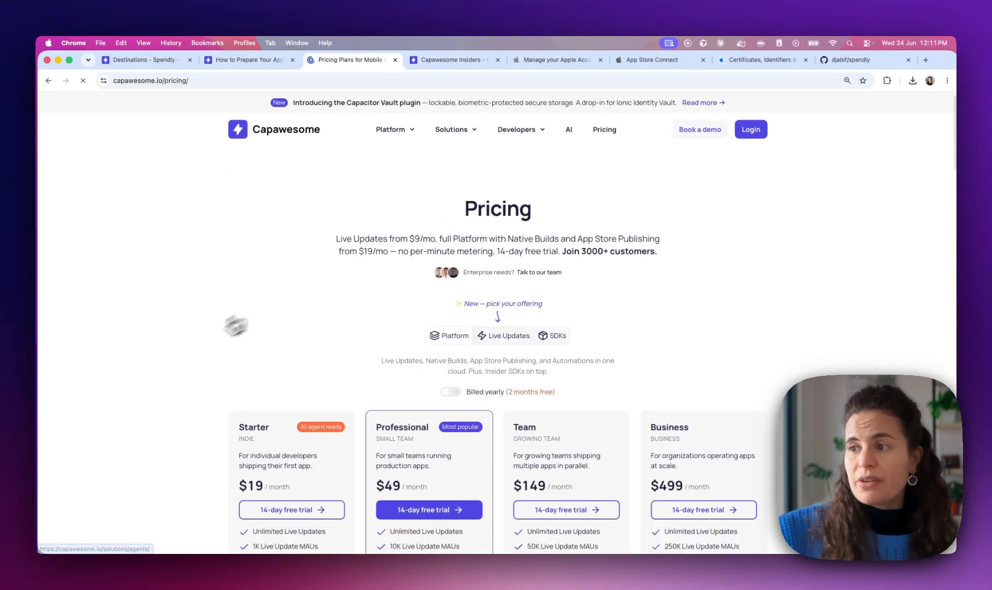
{"action": "scroll", "coordinate": [322, 348], "scroll_direction": "down", "scroll_amount": 3}
{"action": "scroll", "coordinate": [398, 331], "scroll_direction": "down", "scroll_amount": 2}
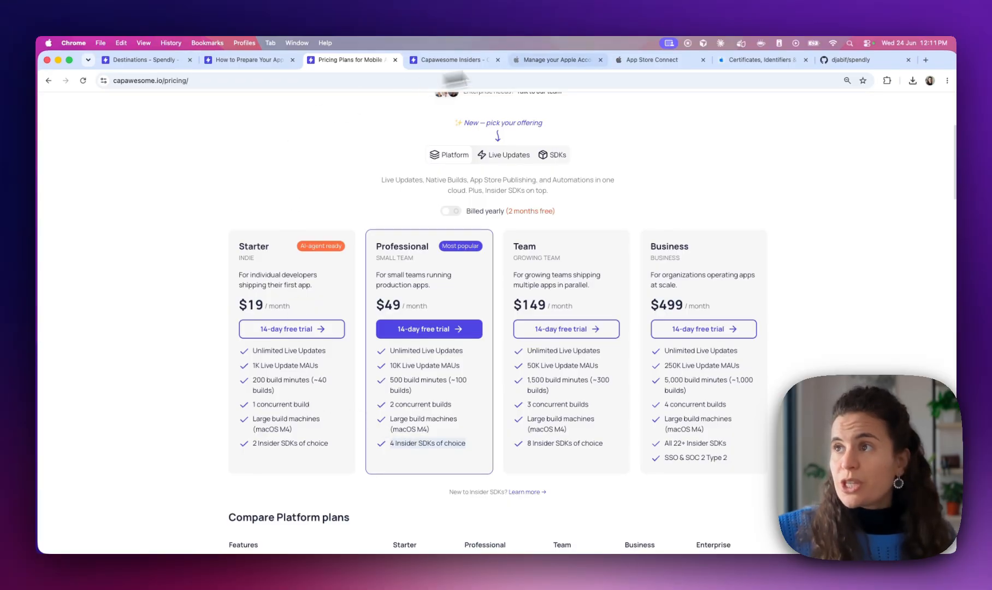
{"action": "scroll", "coordinate": [334, 176], "scroll_direction": "up", "scroll_amount": 5}
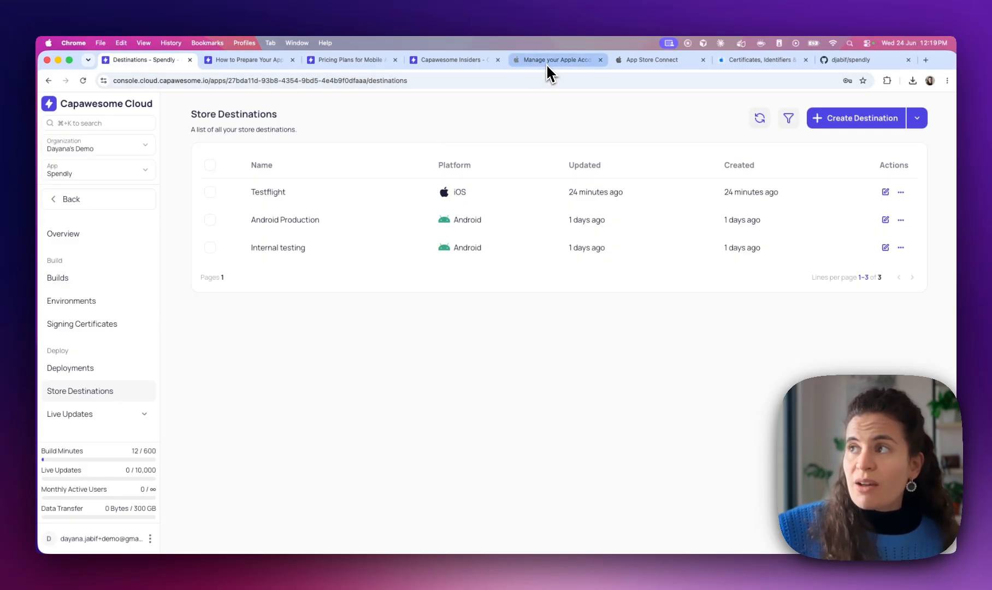
Check Spendly's App Store Connect version page, then open search on the App Store listing guide
{"action": "left_click", "coordinate": [618, 60]}
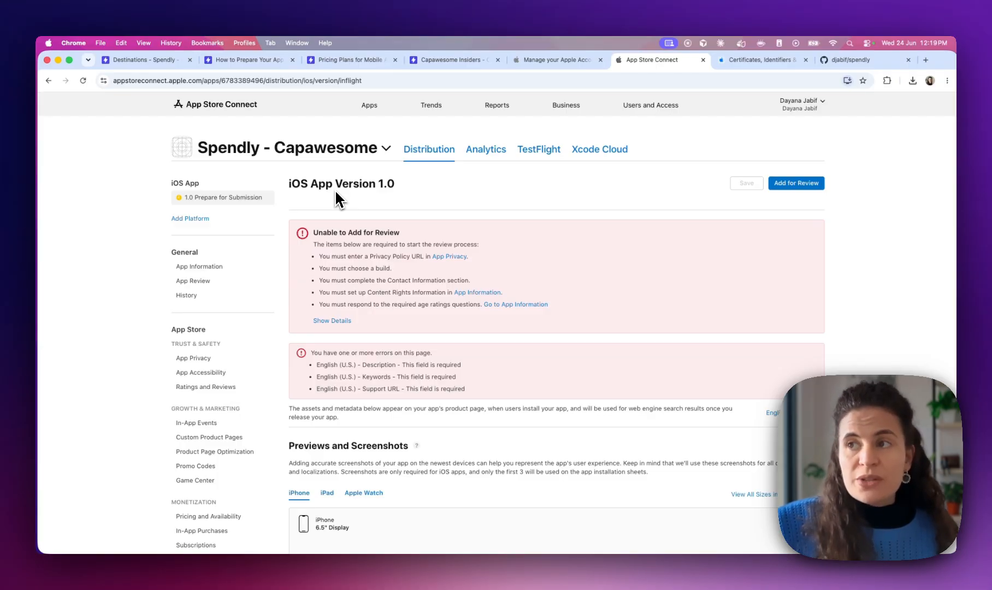
{"action": "left_click", "coordinate": [134, 66]}
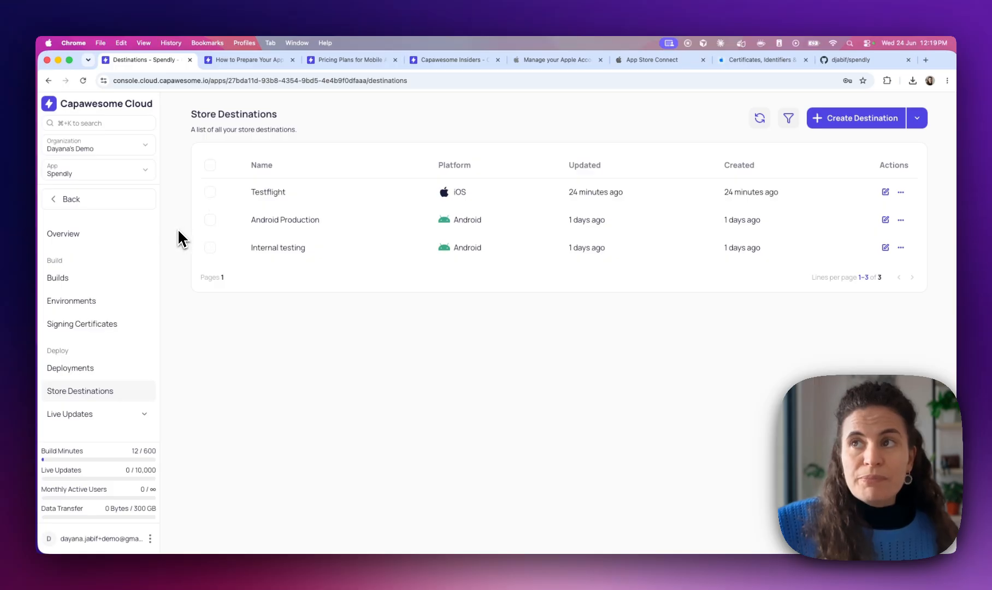
{"action": "left_click", "coordinate": [243, 60]}
{"action": "left_click", "coordinate": [706, 103]}
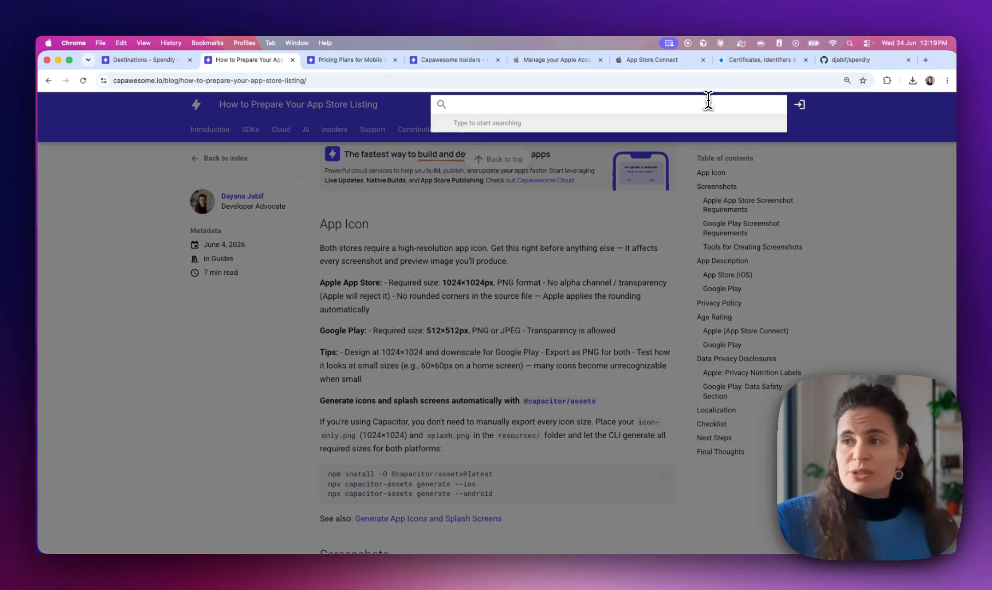
Search the docs for 'live u' and open 'Capacitor Live Updates: The Complete OTA Guide'
{"action": "type", "text": "live updates"}
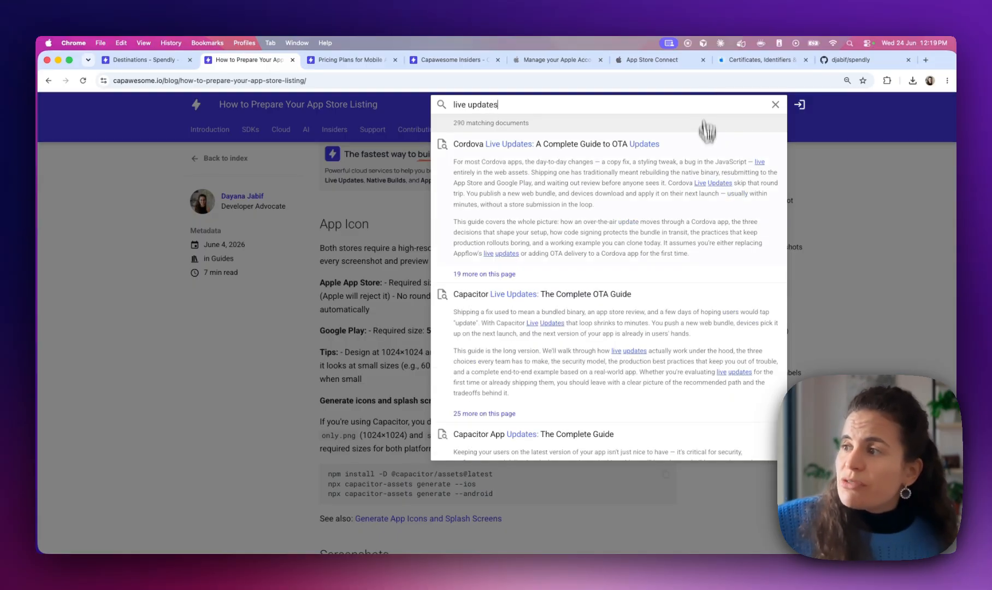
{"action": "left_click", "coordinate": [567, 307]}
{"action": "left_click_drag", "start_coordinate": [605, 202], "coordinate": [629, 204]}
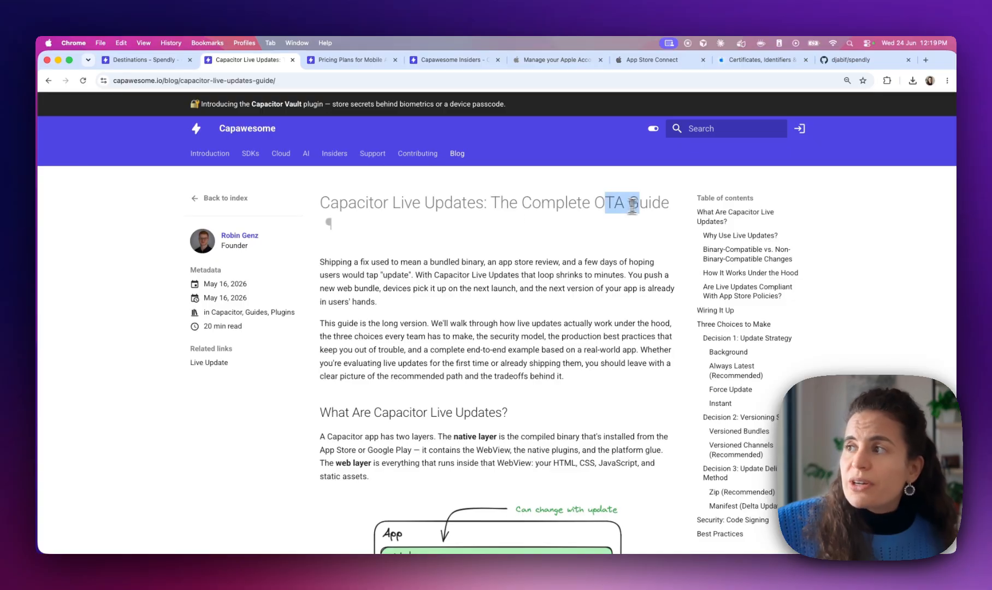
{"action": "double_click", "coordinate": [608, 202]}
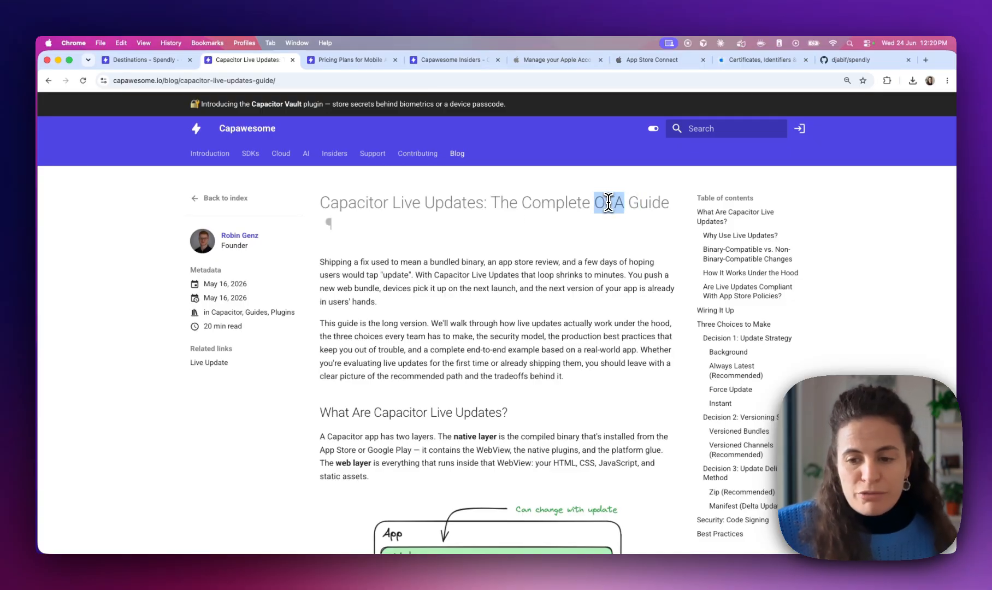
{"action": "scroll", "coordinate": [514, 256], "scroll_direction": "down", "scroll_amount": 1}
{"action": "left_click", "coordinate": [499, 250]}
Scroll through the OTA guide and jump to its Get Started setup section
{"action": "scroll", "coordinate": [498, 248], "scroll_direction": "down", "scroll_amount": 2}
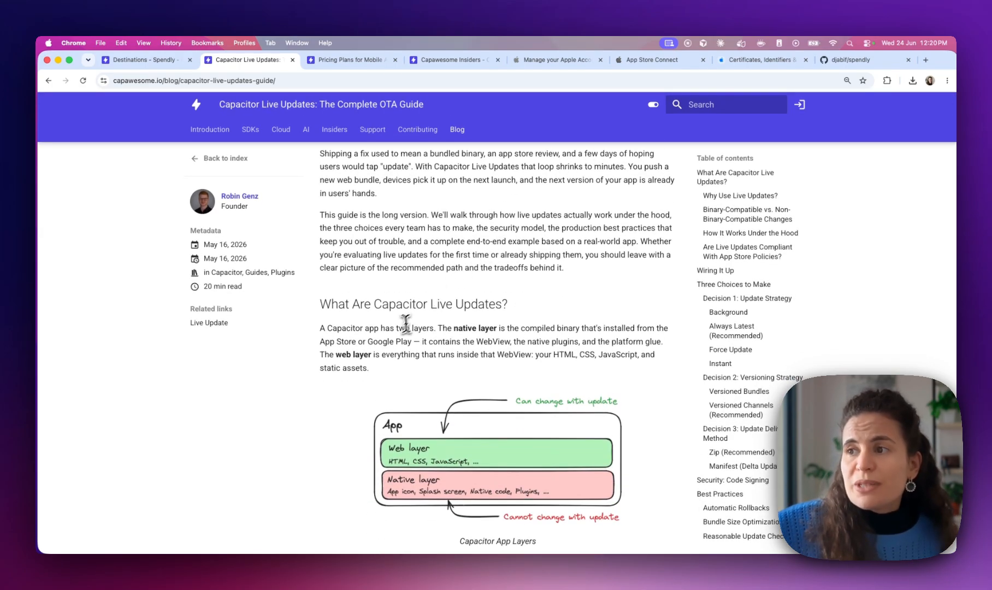
{"action": "scroll", "coordinate": [402, 328], "scroll_direction": "down", "scroll_amount": 4}
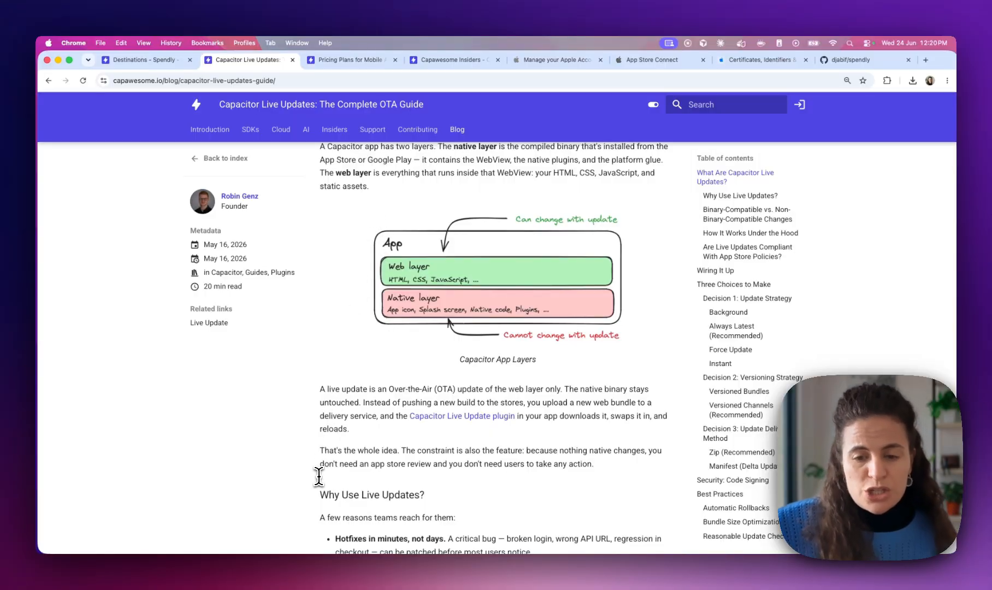
{"action": "scroll", "coordinate": [319, 474], "scroll_direction": "down", "scroll_amount": 1}
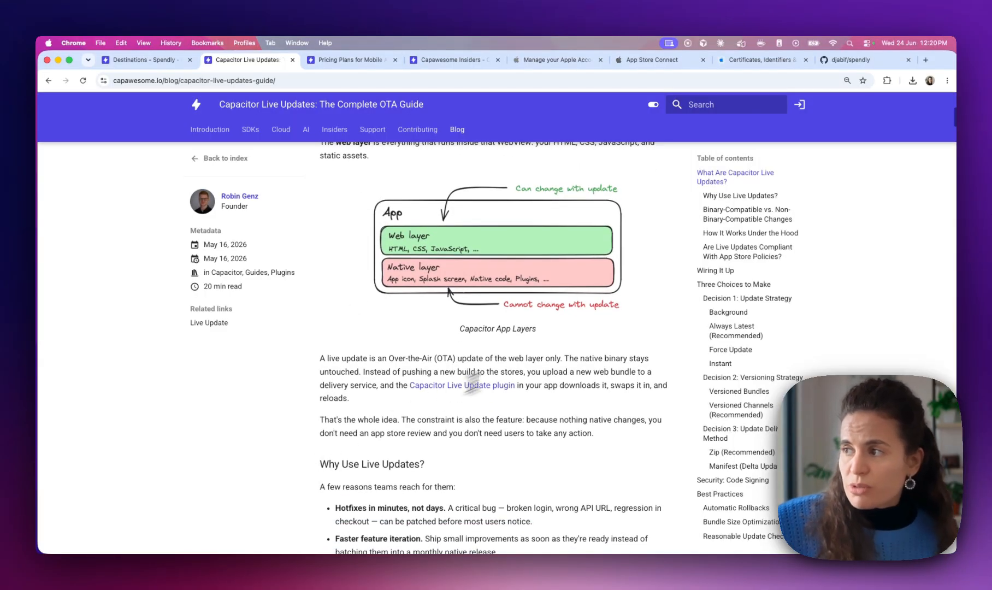
{"action": "scroll", "coordinate": [598, 437], "scroll_direction": "down", "scroll_amount": 6}
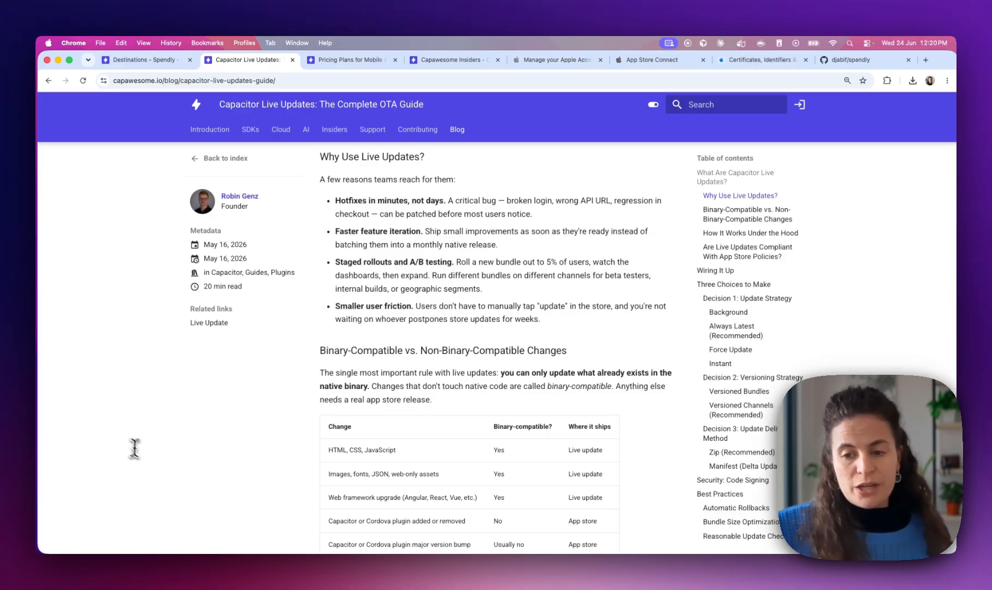
{"action": "scroll", "coordinate": [266, 445], "scroll_direction": "up", "scroll_amount": 3}
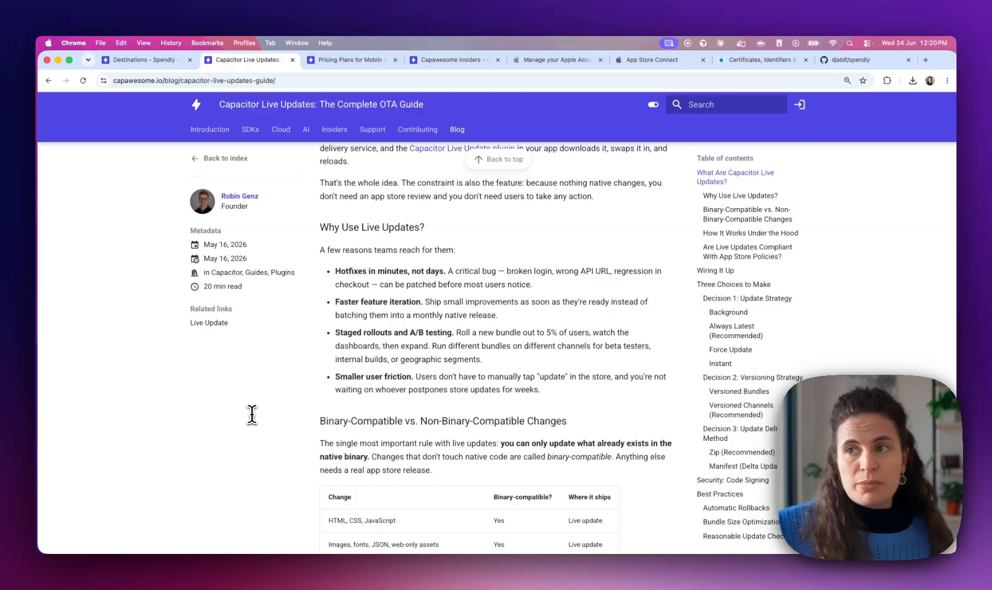
{"action": "scroll", "coordinate": [252, 414], "scroll_direction": "up", "scroll_amount": 10}
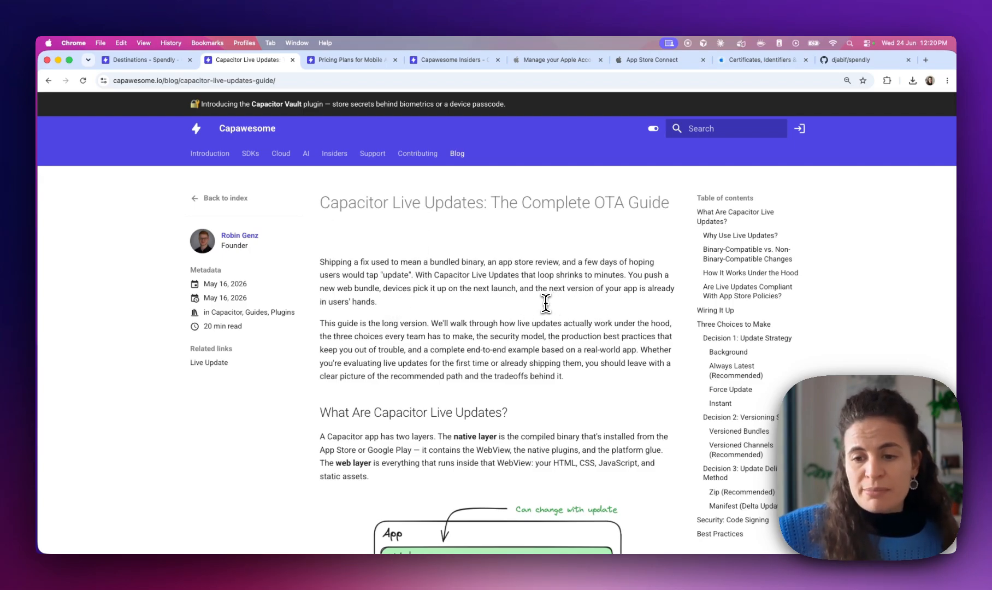
{"action": "scroll", "coordinate": [546, 304], "scroll_direction": "down", "scroll_amount": 5}
{"action": "scroll", "coordinate": [710, 265], "scroll_direction": "down", "scroll_amount": 5}
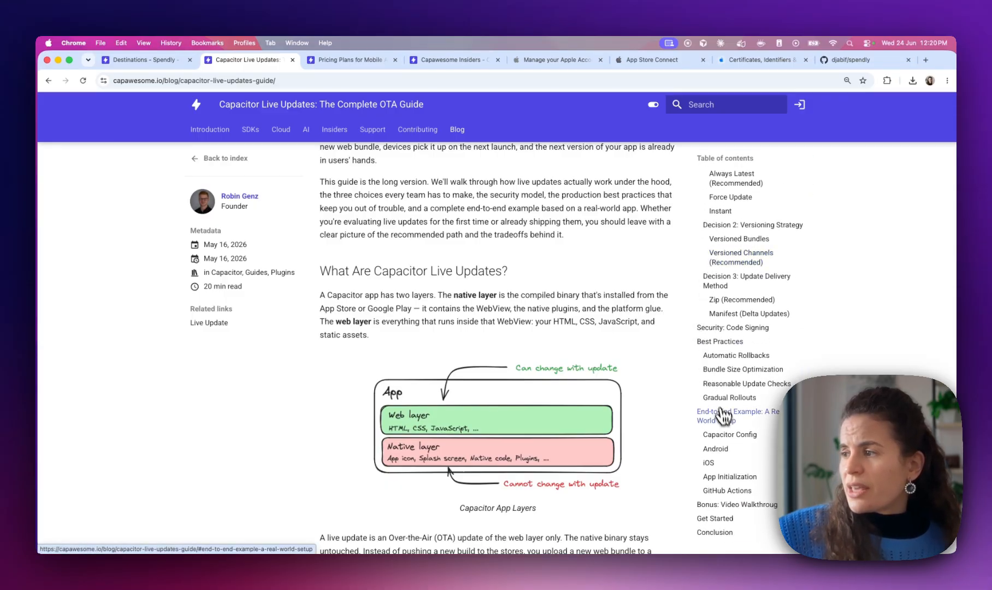
{"action": "left_click", "coordinate": [715, 518]}
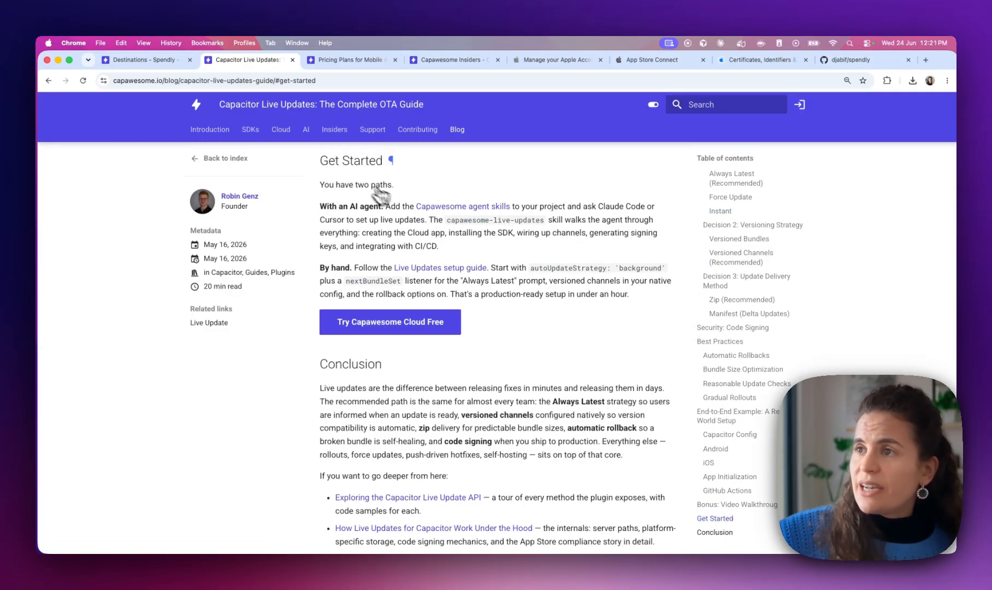
{"action": "mouse_move", "coordinate": [332, 206]}
{"action": "left_mouse_down"}
{"action": "mouse_move", "coordinate": [379, 206]}
{"action": "mouse_move", "coordinate": [329, 207]}
{"action": "left_mouse_up"}
Show the Console route for creating an app and select the SDK's npm install command
{"action": "left_click", "coordinate": [384, 206]}
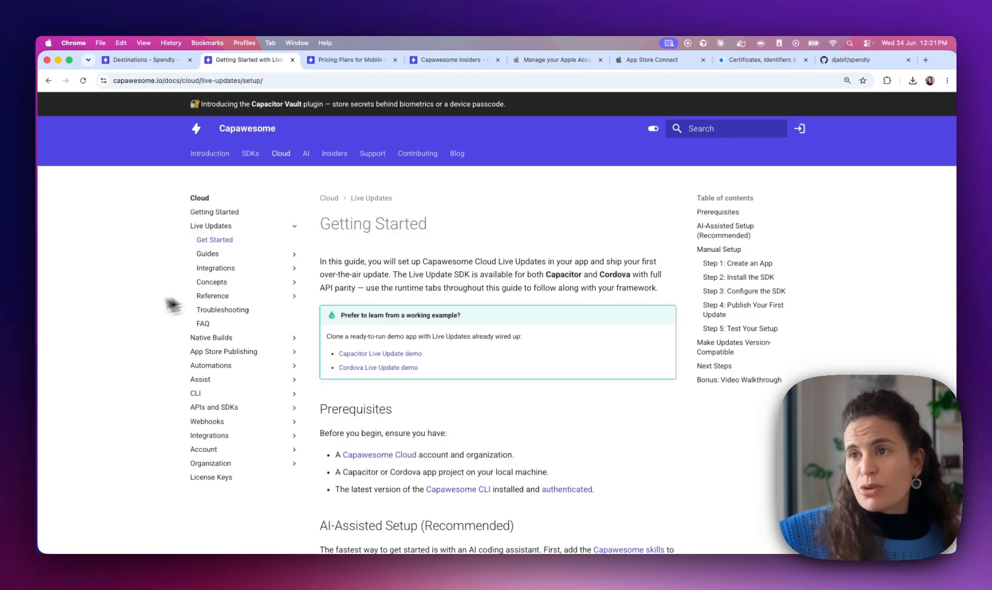
{"action": "scroll", "coordinate": [371, 372], "scroll_direction": "down", "scroll_amount": 8}
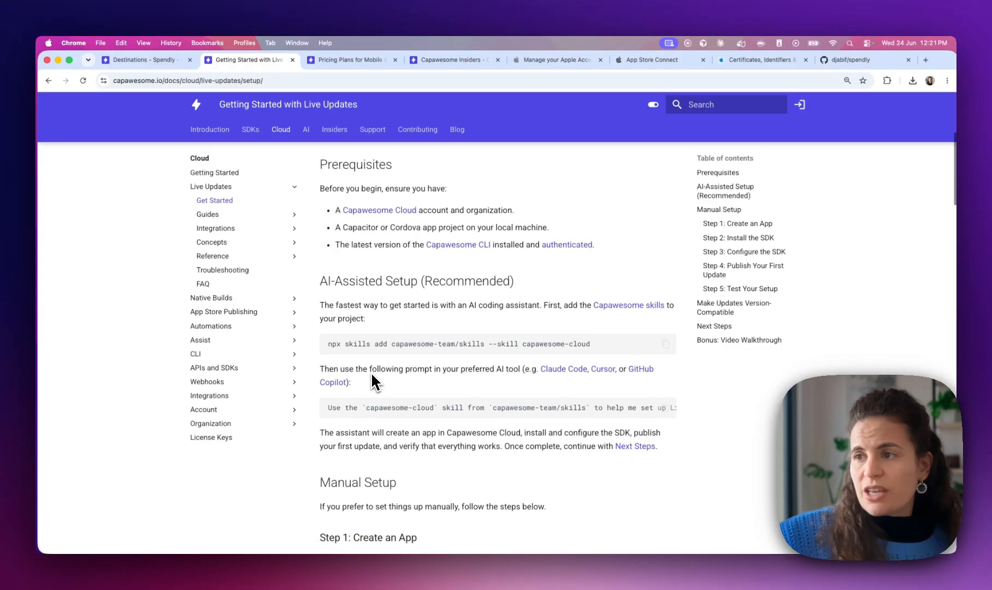
{"action": "scroll", "coordinate": [372, 375], "scroll_direction": "down", "scroll_amount": 3}
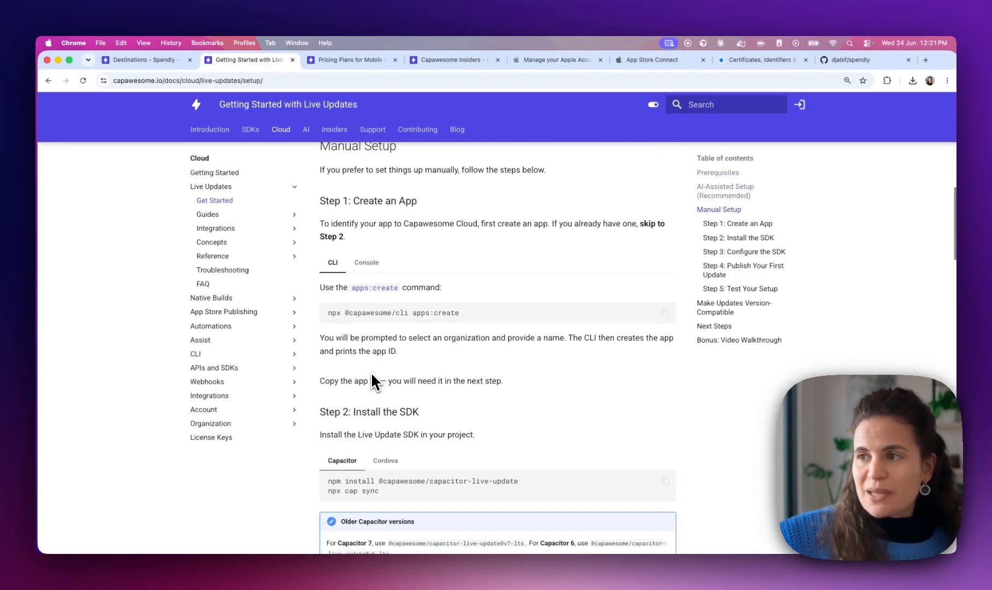
{"action": "left_click", "coordinate": [366, 249]}
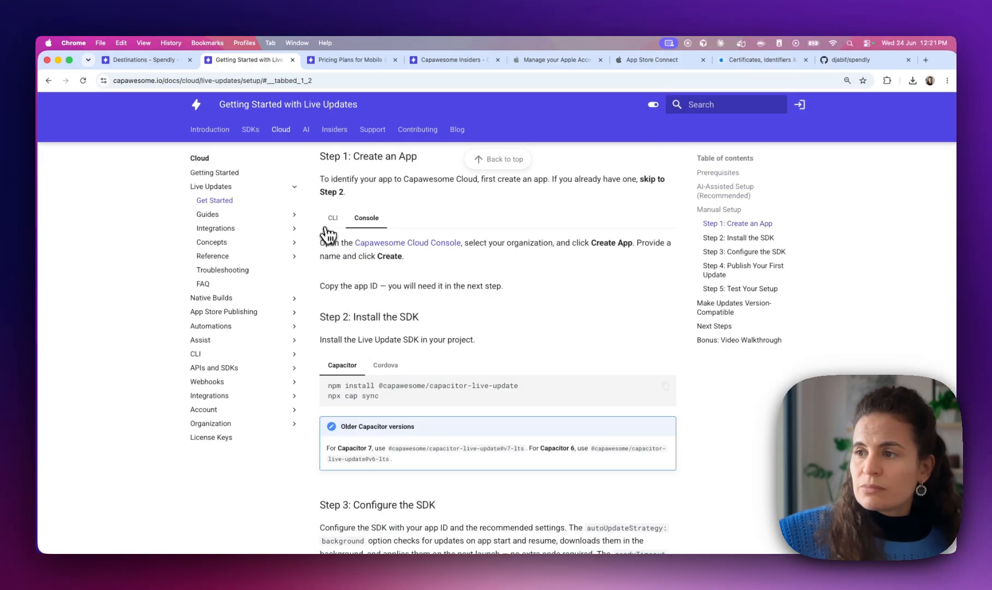
{"action": "left_click_drag", "start_coordinate": [328, 386], "coordinate": [530, 390]}
{"action": "key", "text": "super+c"}
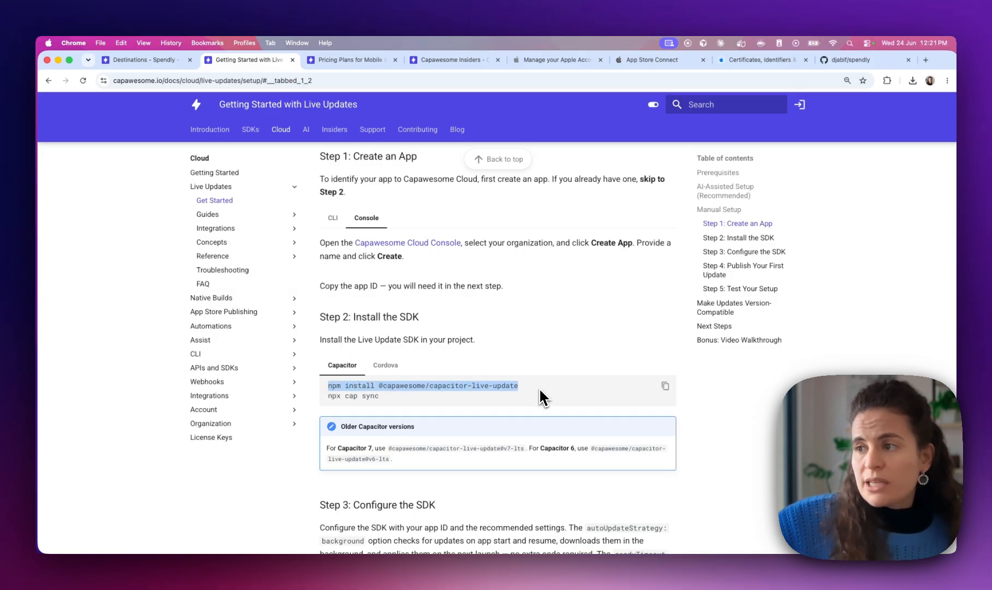
{"action": "key", "text": "ctrl+Right"}
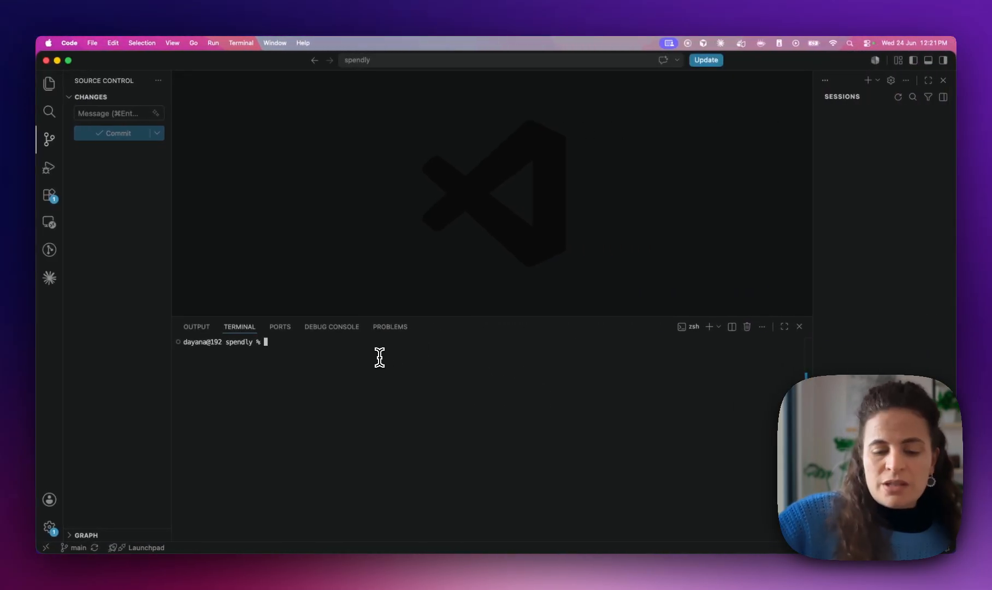
{"action": "key", "text": "super+v"}
{"action": "key", "text": "Return"}
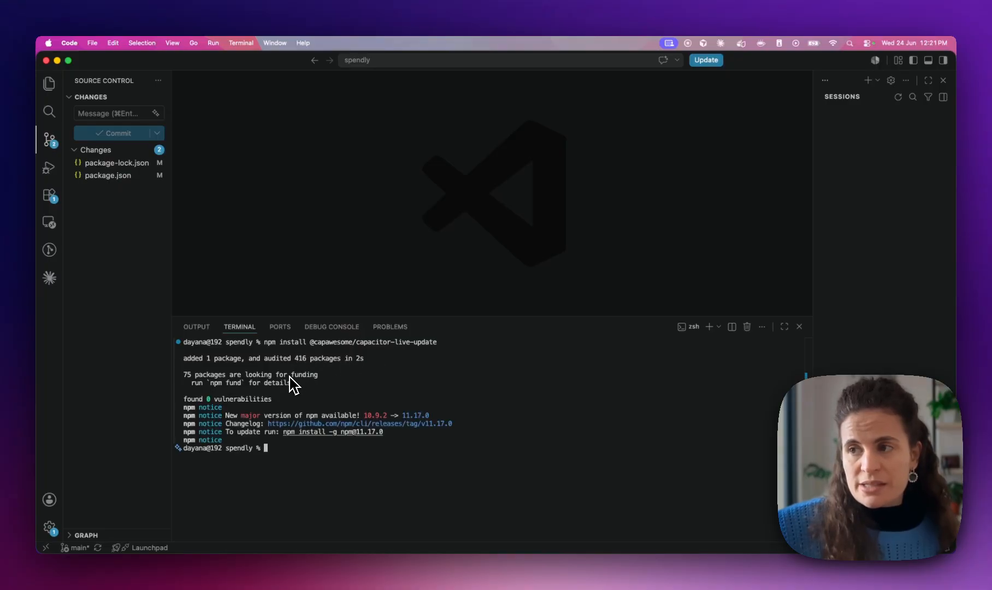
{"action": "key", "text": "super+Tab"}
{"action": "left_click_drag", "start_coordinate": [381, 330], "coordinate": [327, 331]}
{"action": "key", "text": "super+c"}
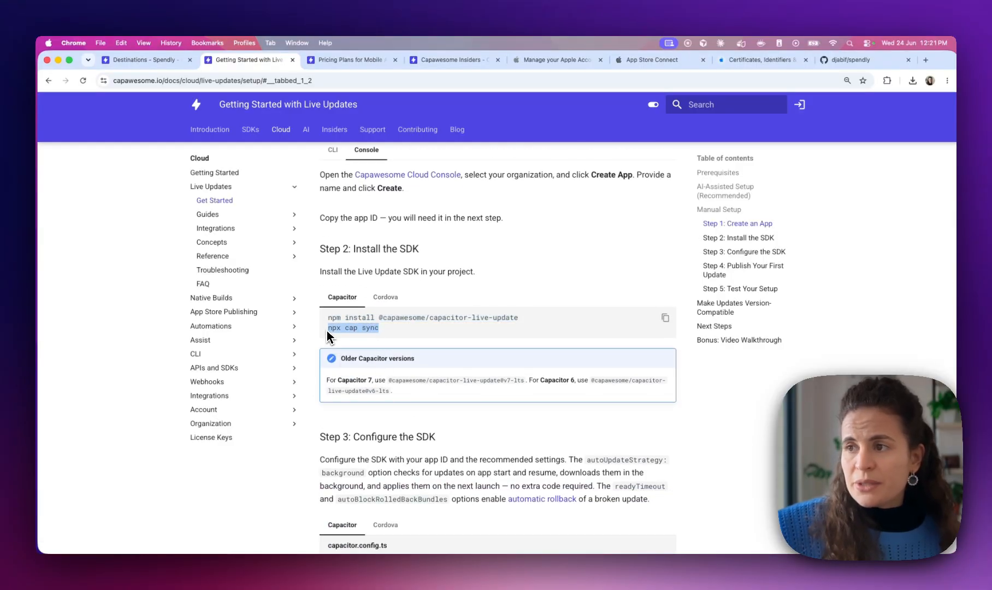
{"action": "key", "text": "super+Tab"}
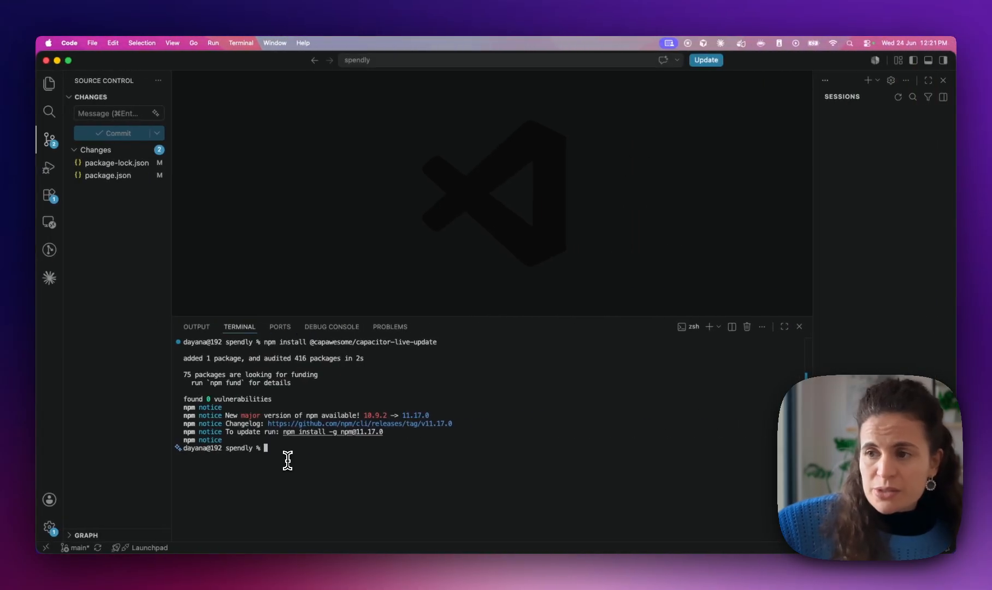
{"action": "key", "text": "super+v"}
{"action": "key", "text": "Return"}
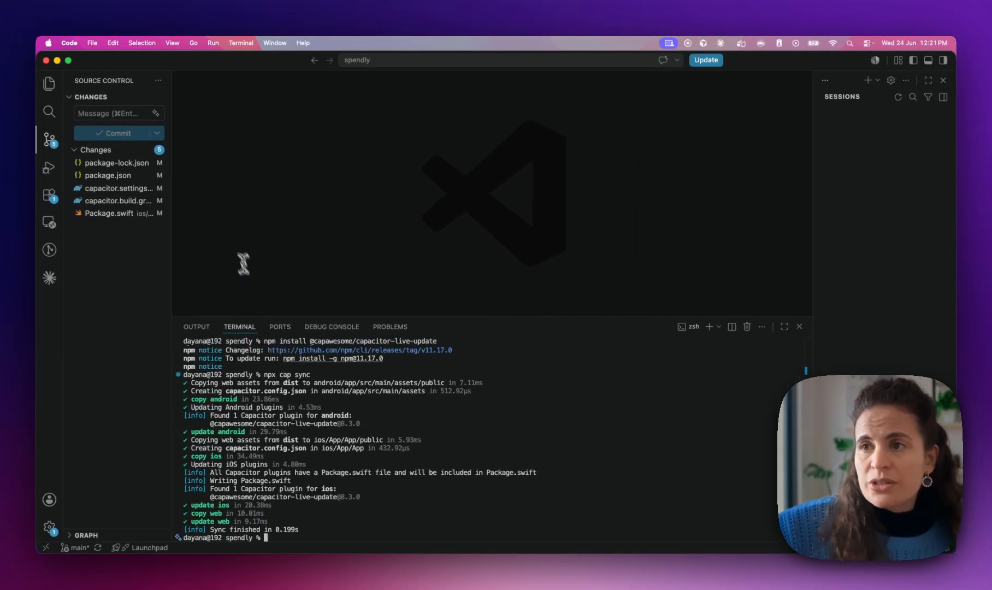
Review the diffs for Package.swift, capacitor.build.gradle and capacitor.settings.gradle
{"action": "left_click_drag", "start_coordinate": [172, 230], "coordinate": [252, 228]}
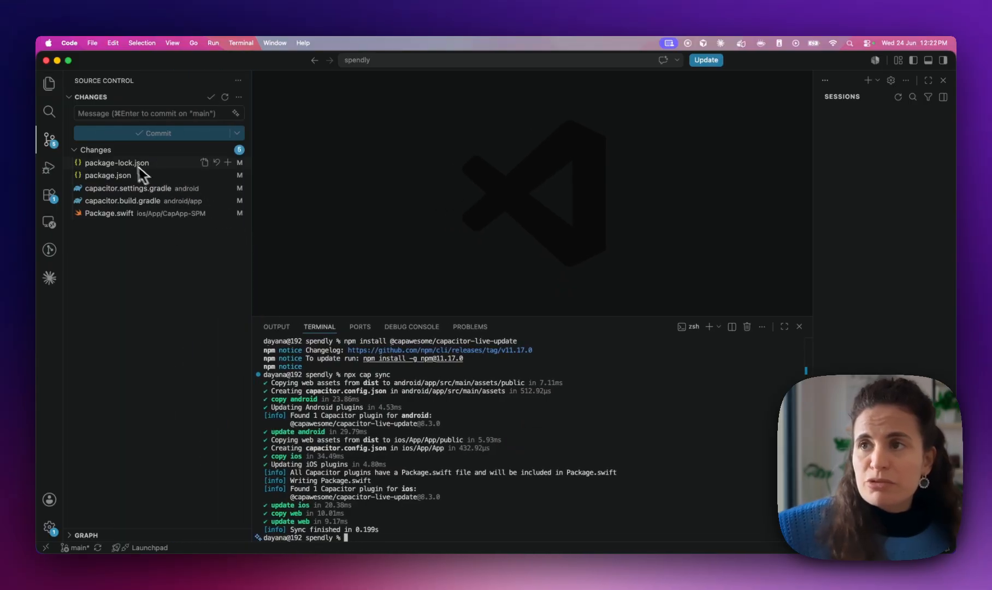
{"action": "left_click", "coordinate": [134, 214]}
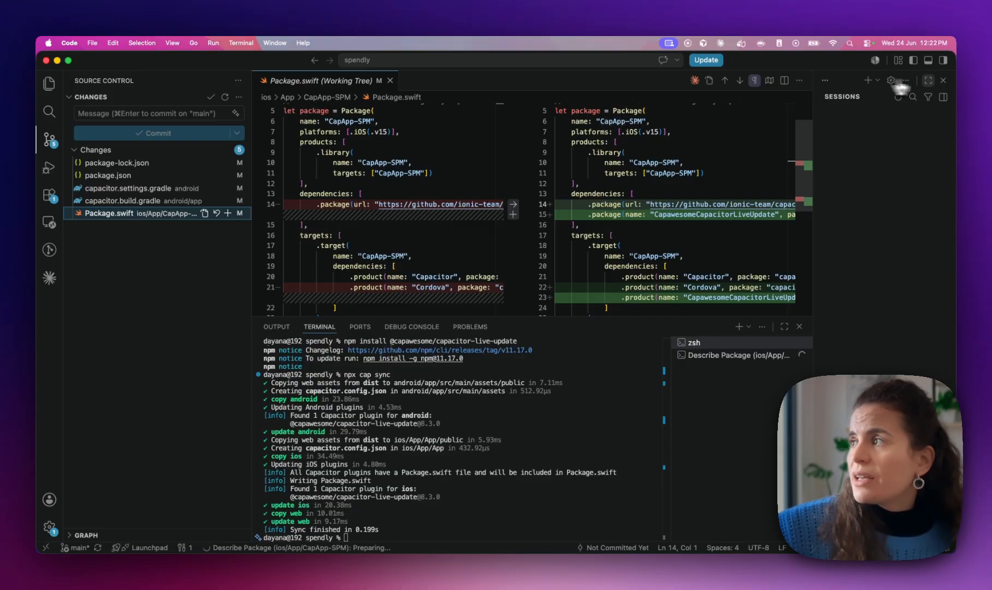
{"action": "left_click", "coordinate": [943, 80]}
{"action": "left_click", "coordinate": [123, 201]}
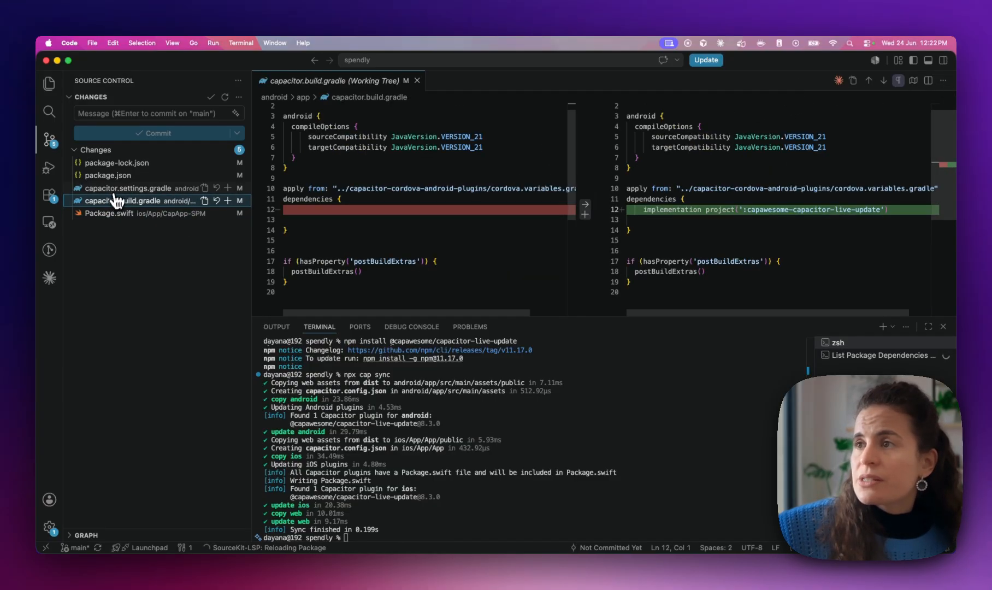
{"action": "left_click", "coordinate": [121, 188]}
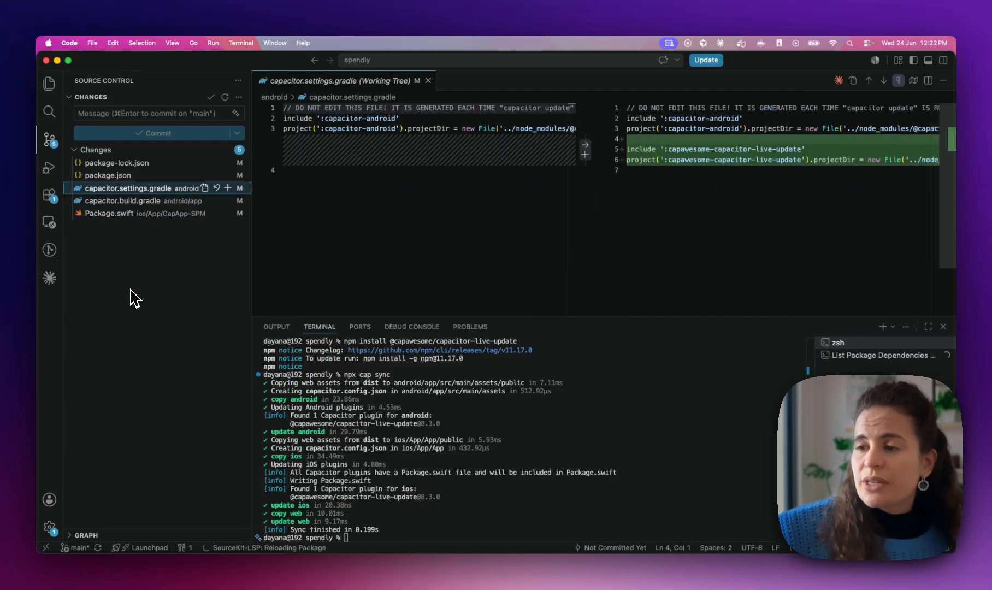
{"action": "key", "text": "ctrl+Left"}
Scroll to Step 3 in the docs and select its recommended LiveUpdate config
{"action": "scroll", "coordinate": [306, 344], "scroll_direction": "down", "scroll_amount": 1}
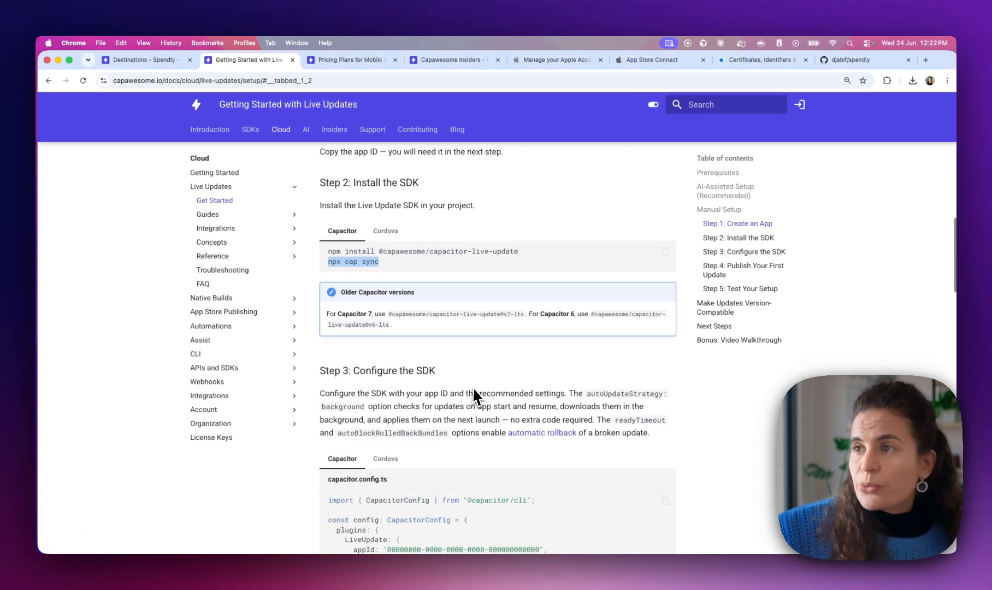
{"action": "scroll", "coordinate": [410, 328], "scroll_direction": "down", "scroll_amount": 1}
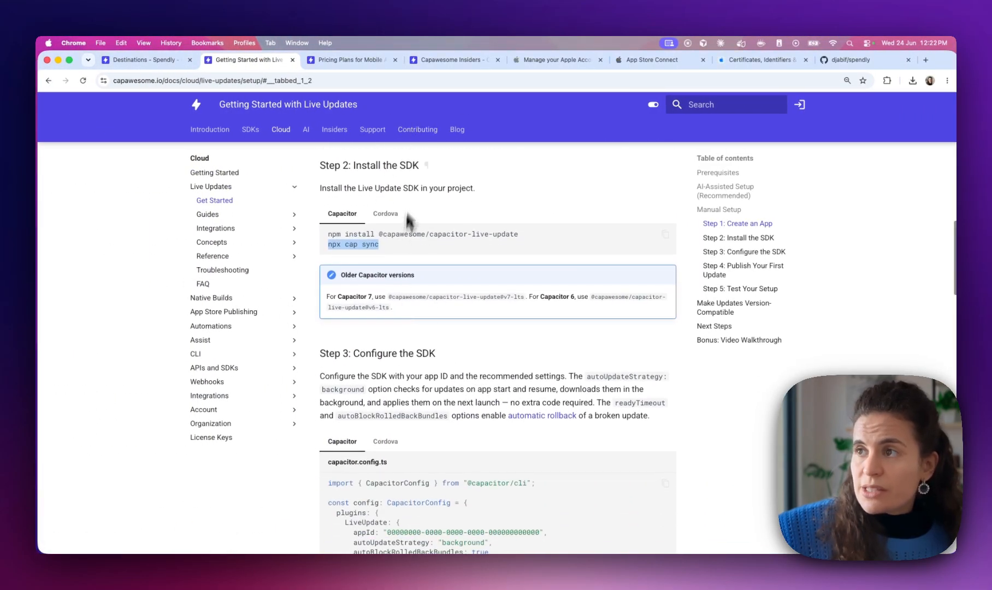
{"action": "scroll", "coordinate": [363, 362], "scroll_direction": "down", "scroll_amount": 5}
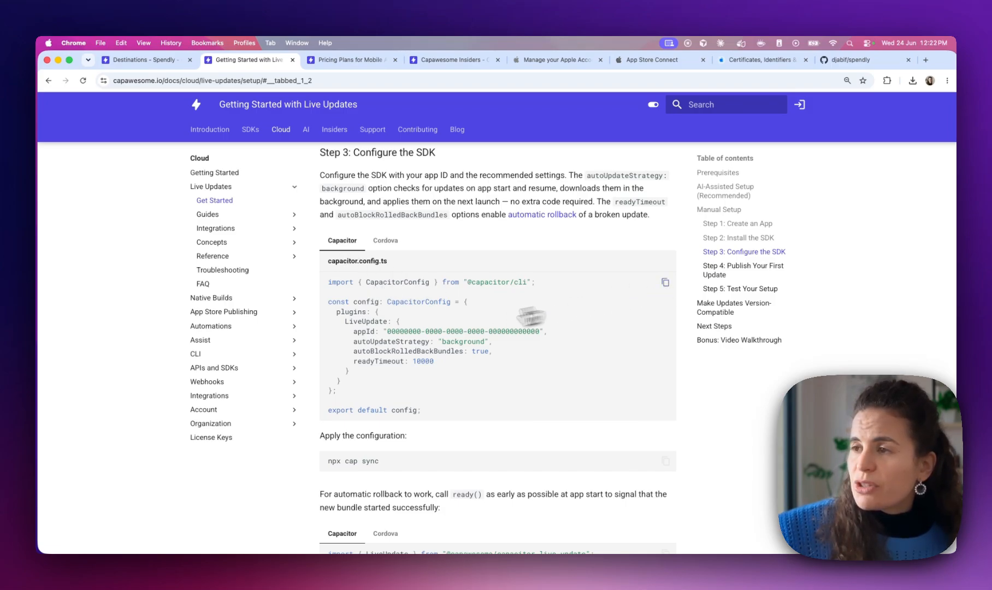
{"action": "scroll", "coordinate": [406, 319], "scroll_direction": "down", "scroll_amount": 1}
{"action": "left_click_drag", "start_coordinate": [328, 246], "coordinate": [394, 256]}
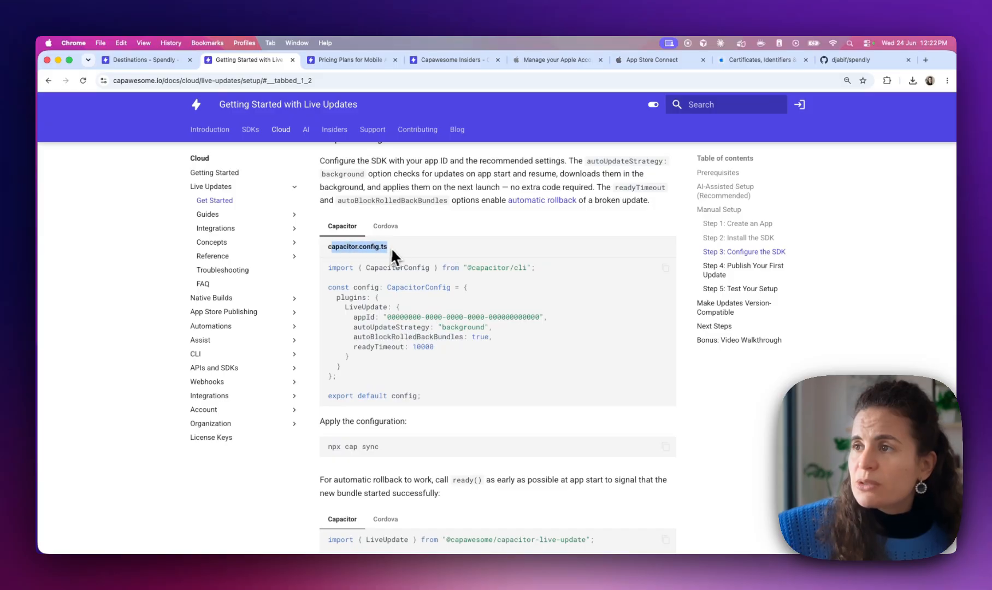
Paste the LiveUpdate plugins block after webDir in capacitor.config.ts and save
{"action": "key", "text": "super+Tab"}
{"action": "left_click", "coordinate": [49, 83]}
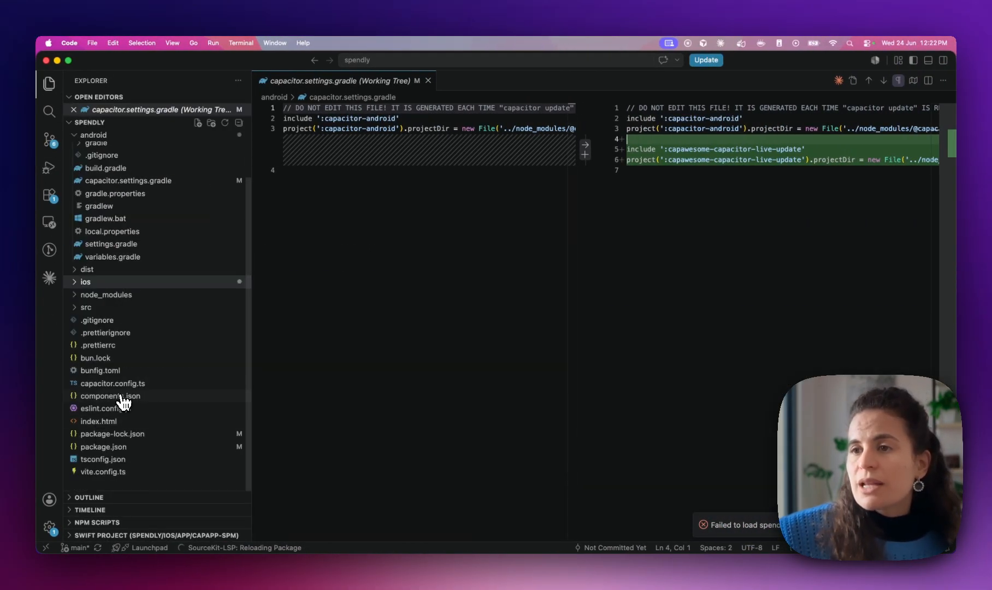
{"action": "left_click", "coordinate": [126, 383]}
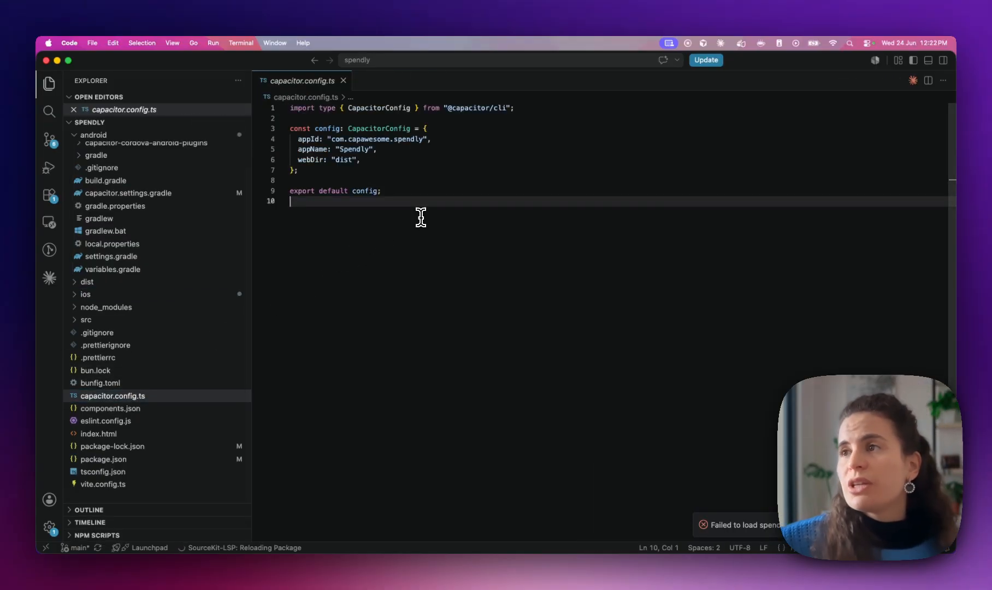
{"action": "key", "text": "Return"}
{"action": "key", "text": "super+v"}
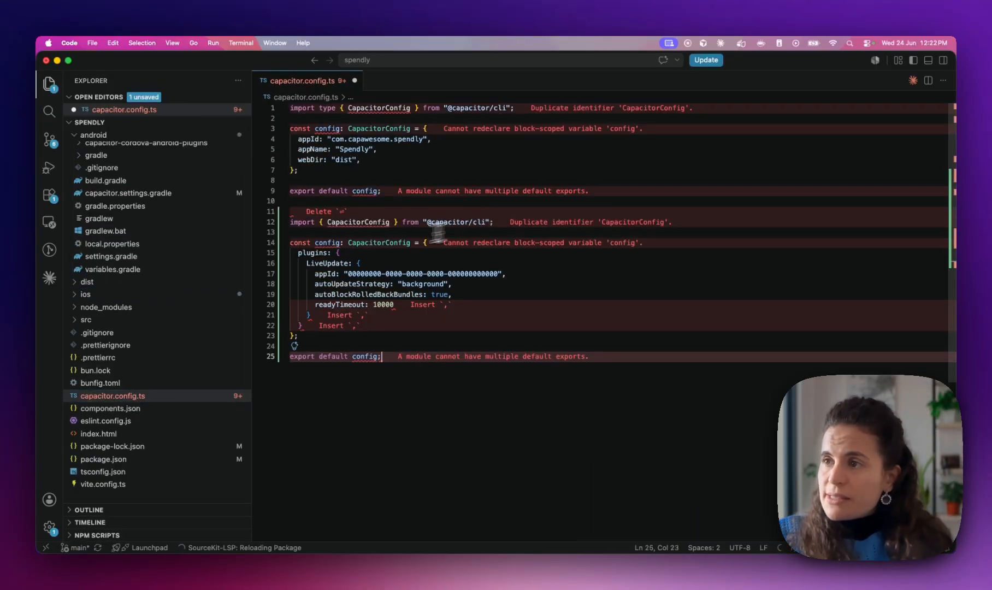
{"action": "left_click_drag", "start_coordinate": [298, 252], "coordinate": [312, 324]}
{"action": "key", "text": "super+z"}
{"action": "key", "text": "super+z"}
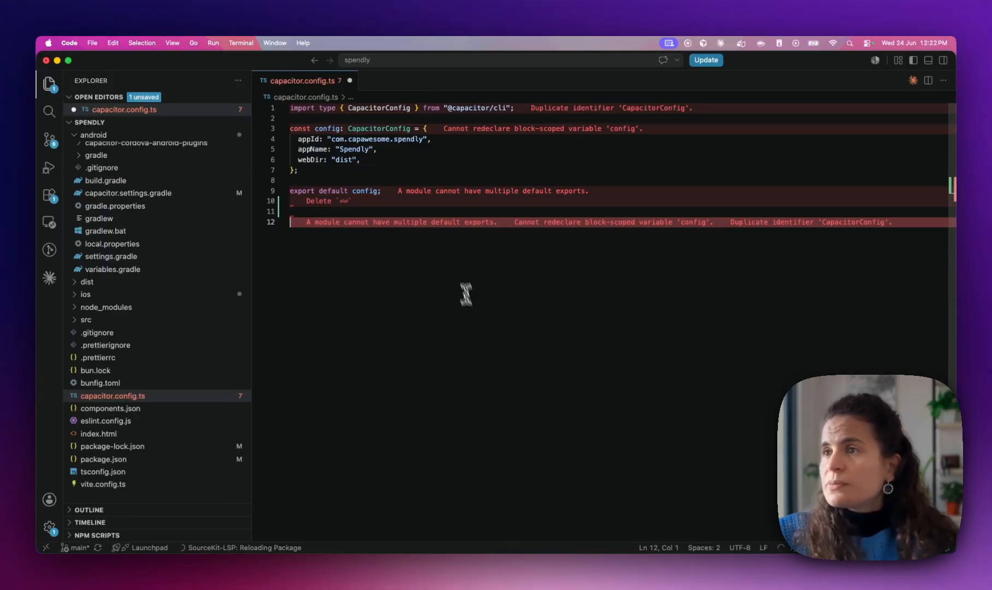
{"action": "left_click", "coordinate": [383, 159]}
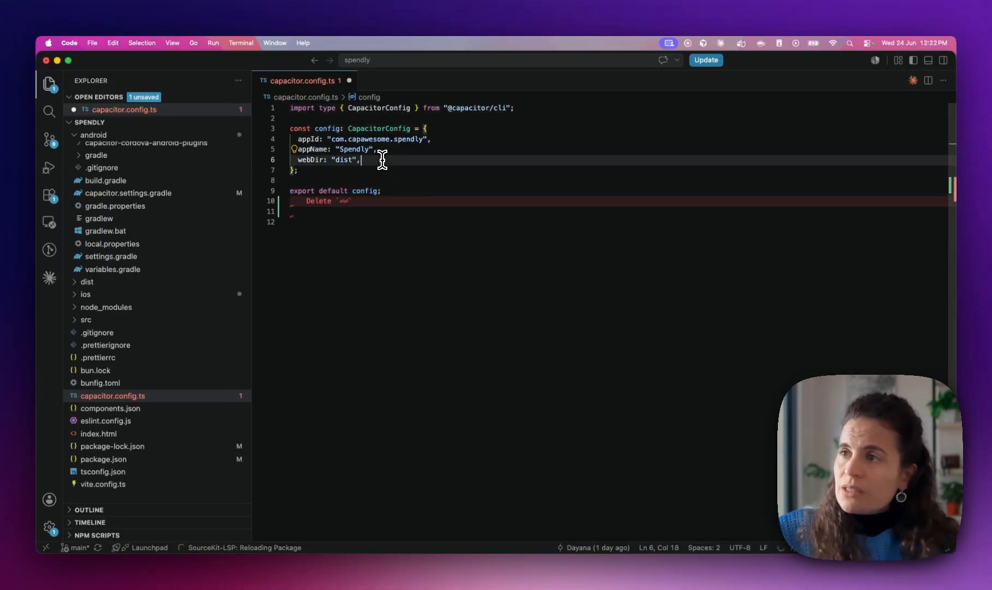
{"action": "key", "text": "super+v"}
{"action": "key", "text": "super+s"}
Select the placeholder appId value inside the LiveUpdate block
{"action": "left_click", "coordinate": [399, 265]}
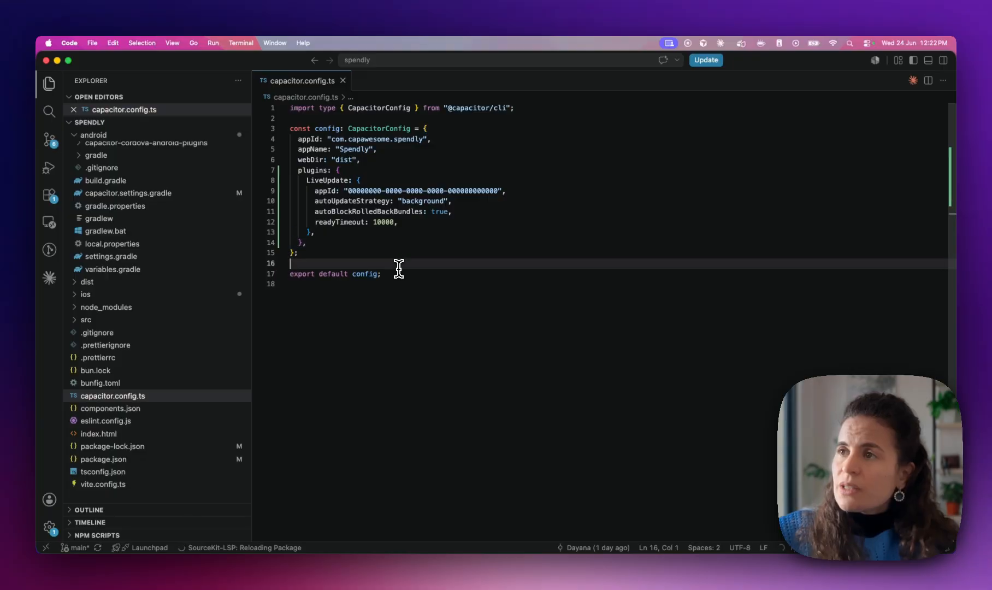
{"action": "left_click", "coordinate": [380, 242]}
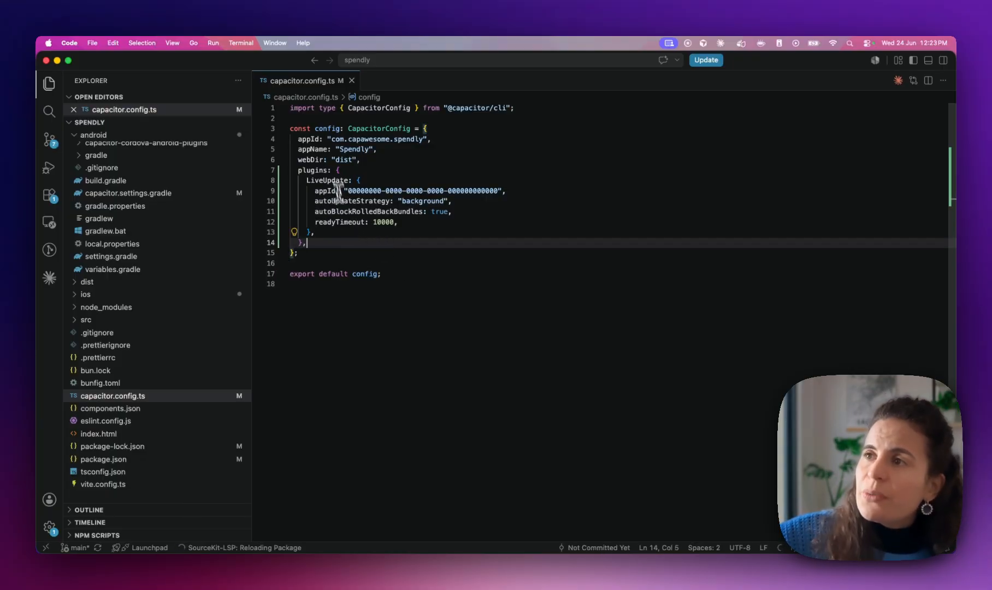
{"action": "left_click_drag", "start_coordinate": [347, 190], "coordinate": [497, 189]}
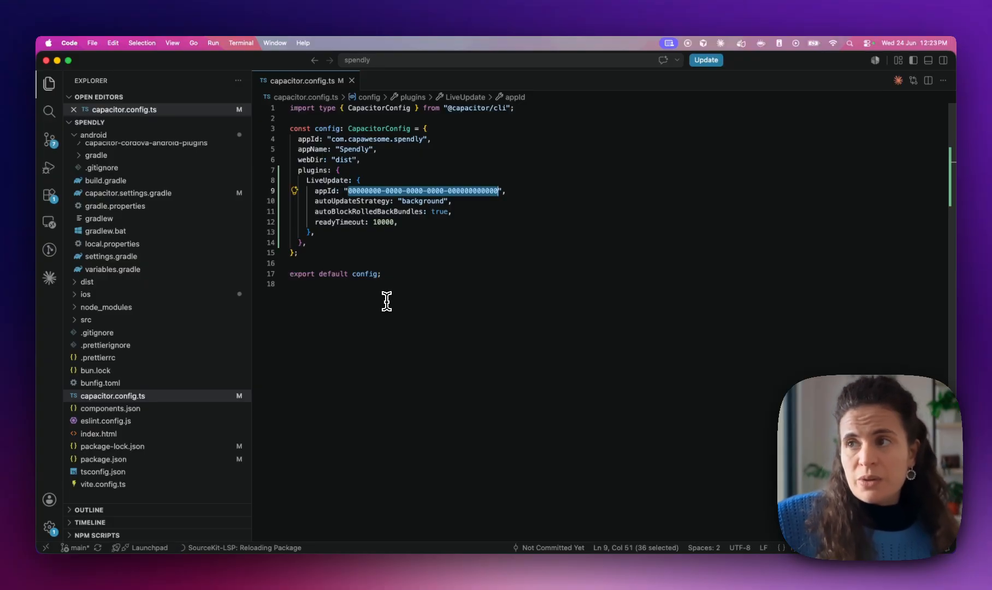
{"action": "key", "text": "super+Tab"}
Copy Spendly's app ID from the Cloud Apps list over the placeholder appId, then save
{"action": "left_click", "coordinate": [161, 65]}
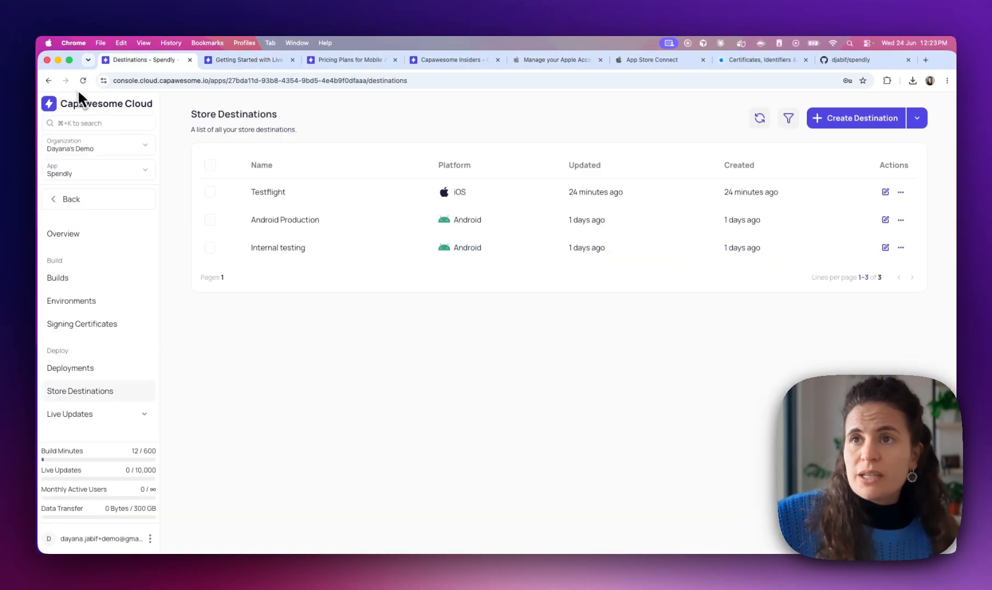
{"action": "left_click", "coordinate": [73, 199]}
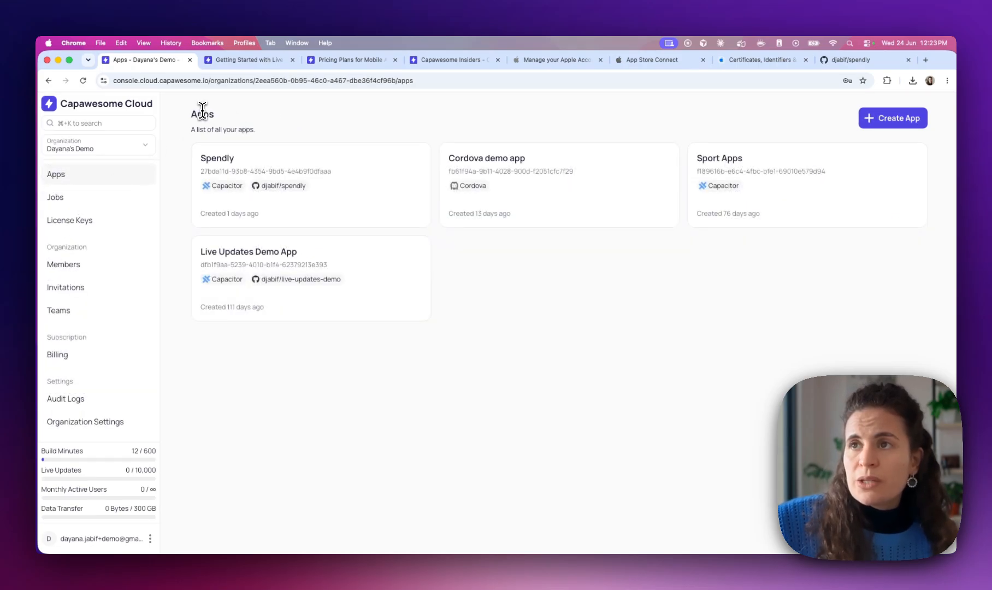
{"action": "mouse_move", "coordinate": [250, 173]}
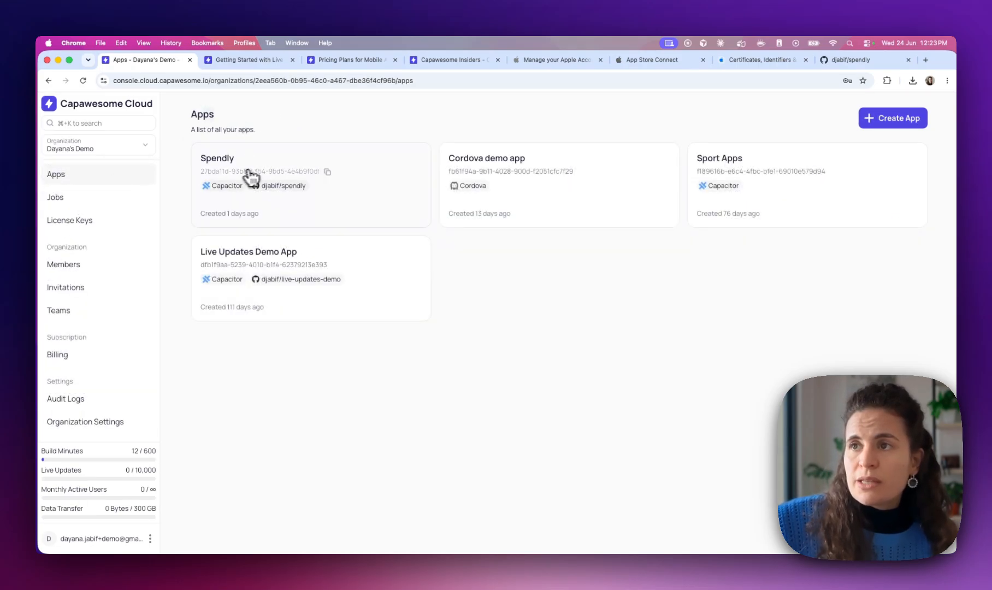
{"action": "left_click", "coordinate": [327, 173]}
{"action": "key", "text": "ctrl+Right"}
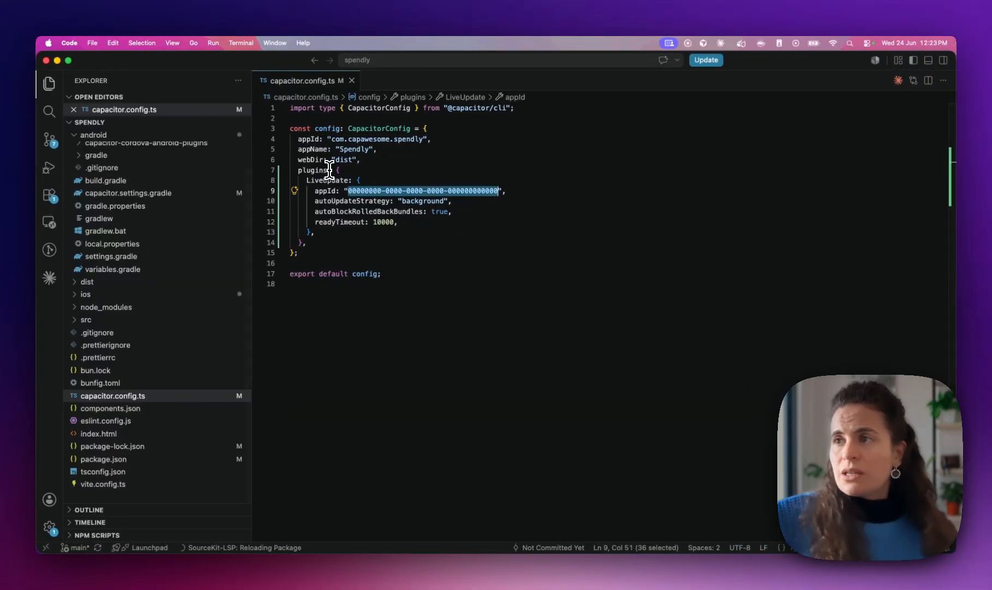
{"action": "key", "text": "super+v"}
{"action": "left_click", "coordinate": [454, 252]}
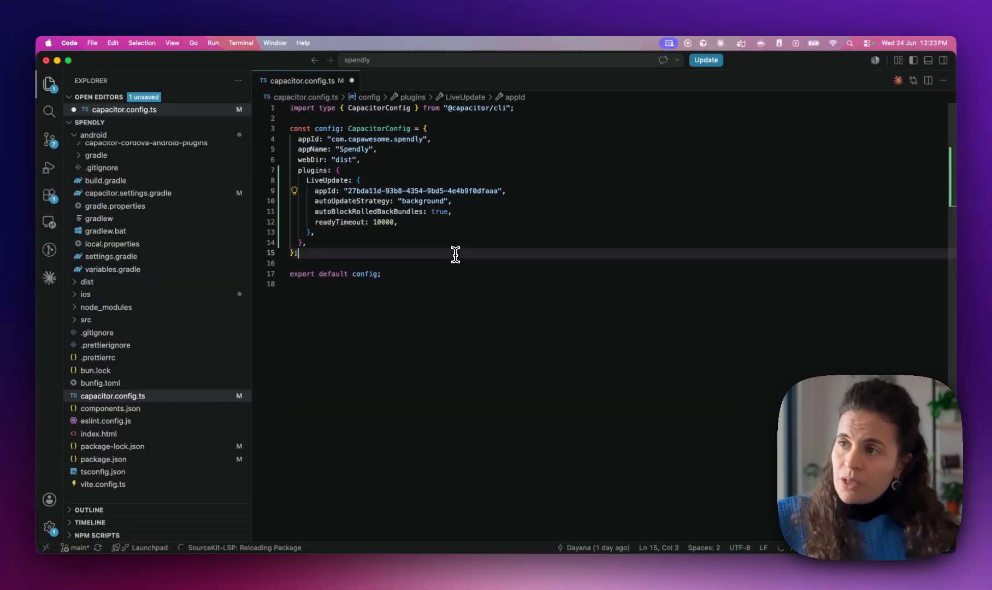
{"action": "key", "text": "super+s"}
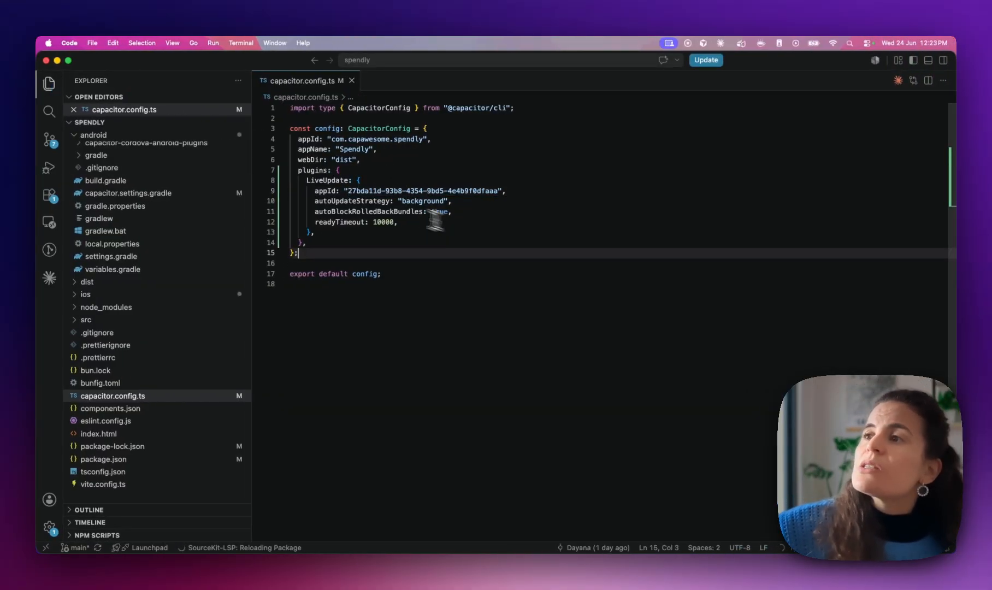
Walk through the three LiveUpdate options, highlighting autoUpdateStrategy and its 'background' value
{"action": "left_click_drag", "start_coordinate": [303, 201], "coordinate": [443, 223]}
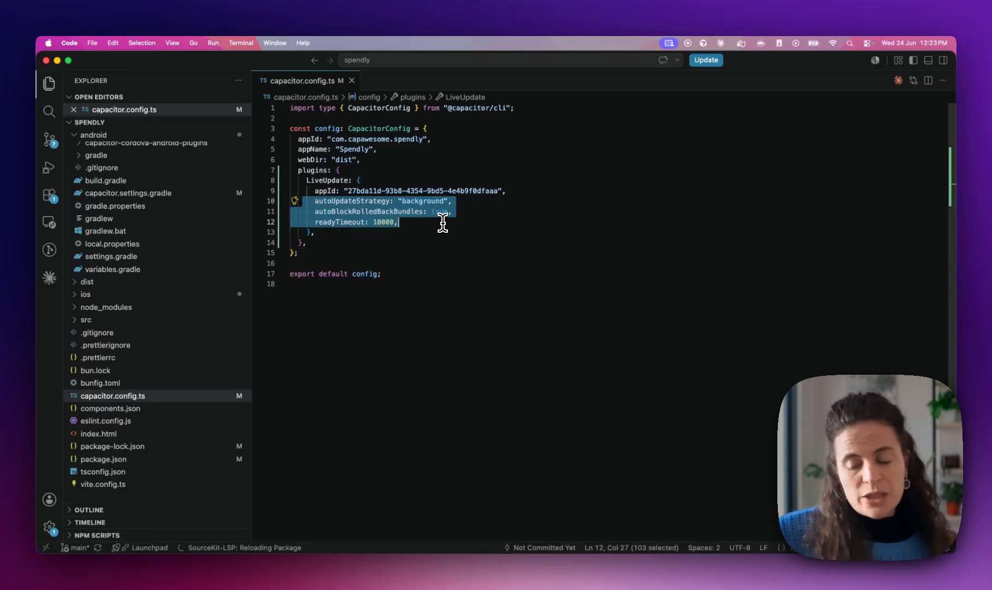
{"action": "left_click", "coordinate": [442, 222]}
{"action": "double_click", "coordinate": [344, 201]}
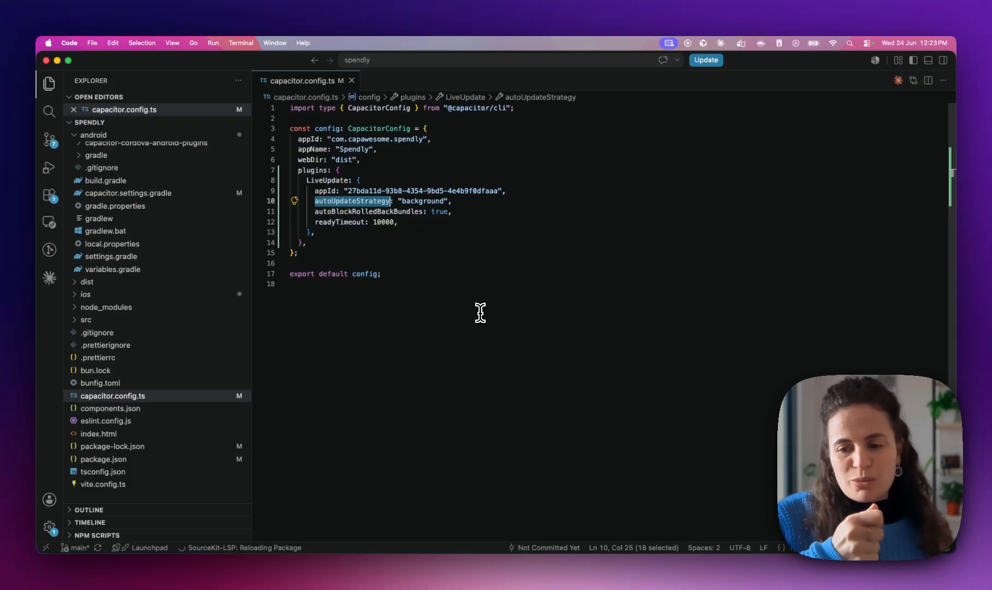
{"action": "double_click", "coordinate": [406, 202]}
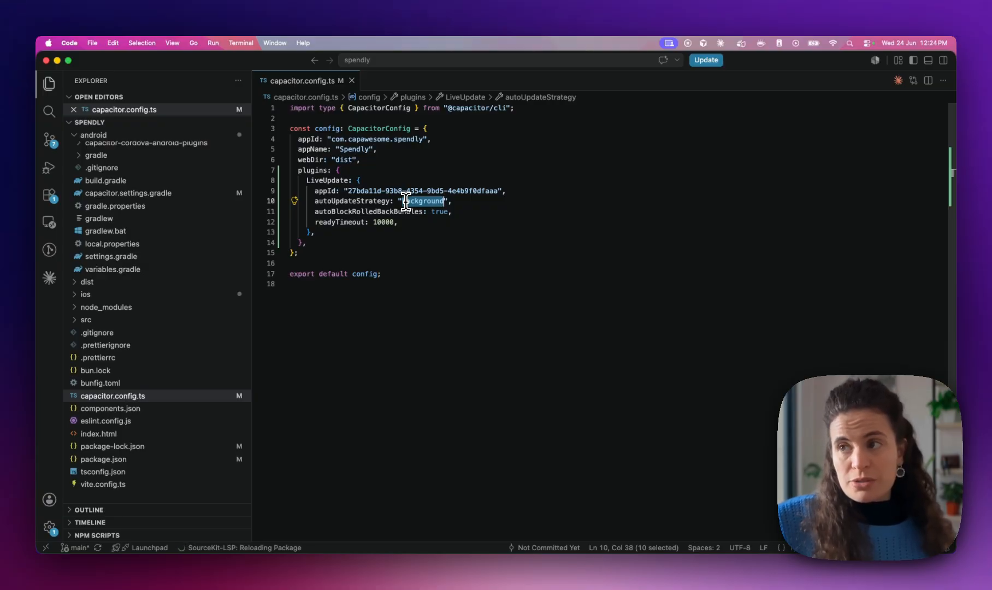
{"action": "key", "text": "super+Tab"}
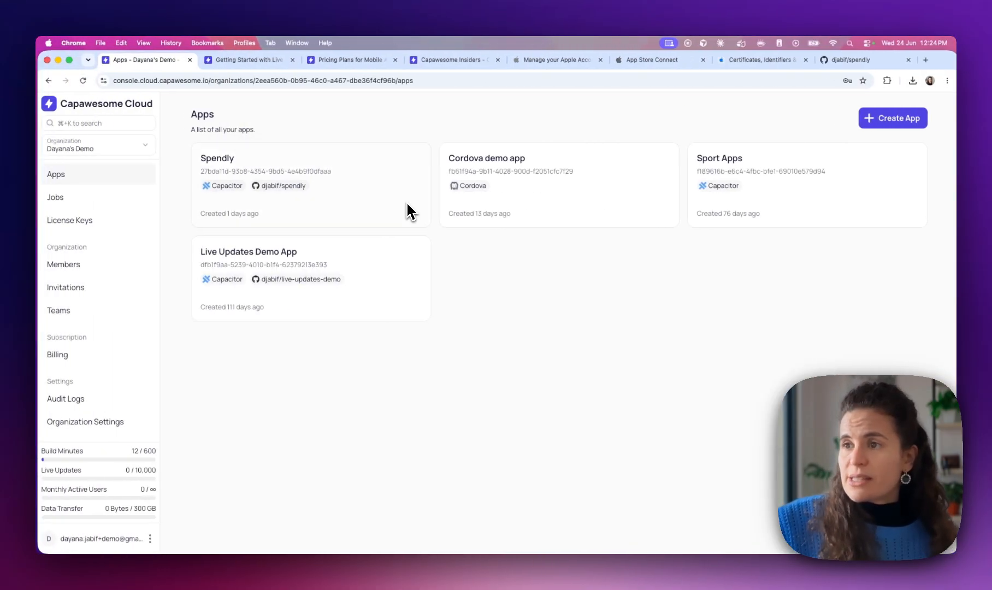
Revisit the Configure the SDK section, selecting its config block and npx cap sync command
{"action": "left_click", "coordinate": [248, 60]}
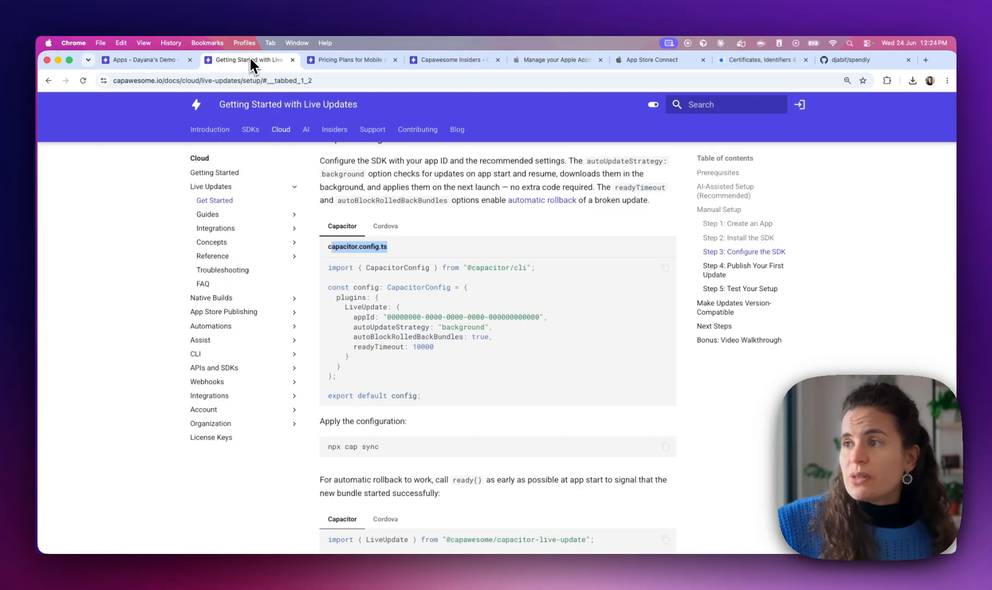
{"action": "scroll", "coordinate": [385, 319], "scroll_direction": "down", "scroll_amount": 3}
{"action": "scroll", "coordinate": [383, 314], "scroll_direction": "up", "scroll_amount": 3}
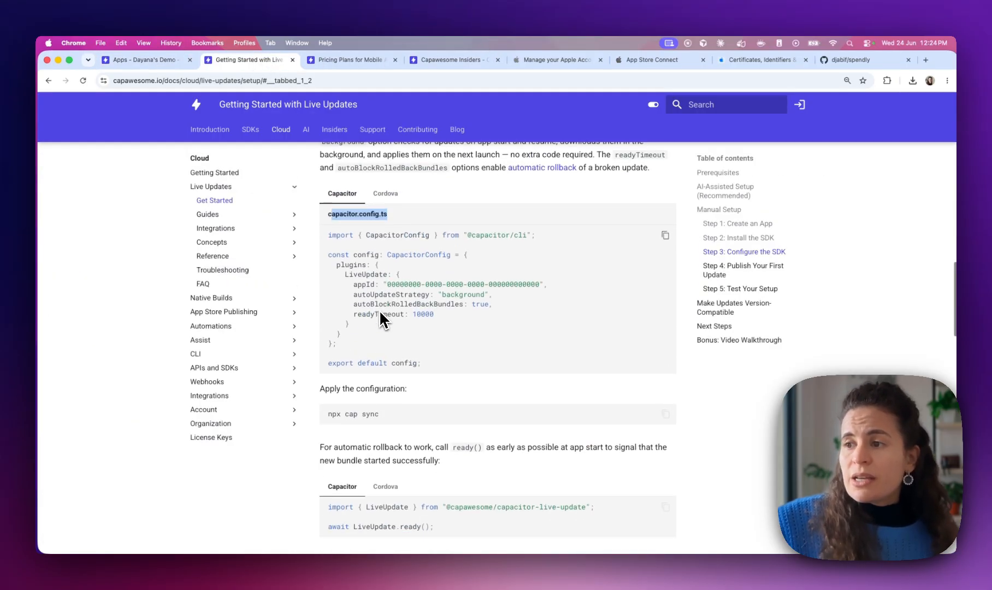
{"action": "left_click_drag", "start_coordinate": [335, 265], "coordinate": [346, 334]}
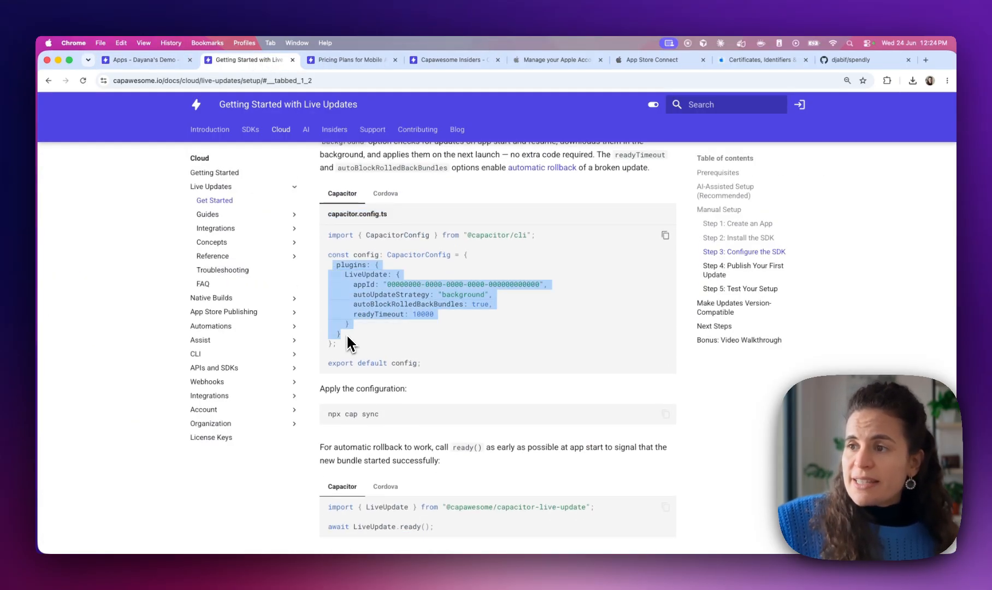
{"action": "scroll", "coordinate": [346, 334], "scroll_direction": "up", "scroll_amount": 1}
{"action": "scroll", "coordinate": [346, 334], "scroll_direction": "down", "scroll_amount": 5}
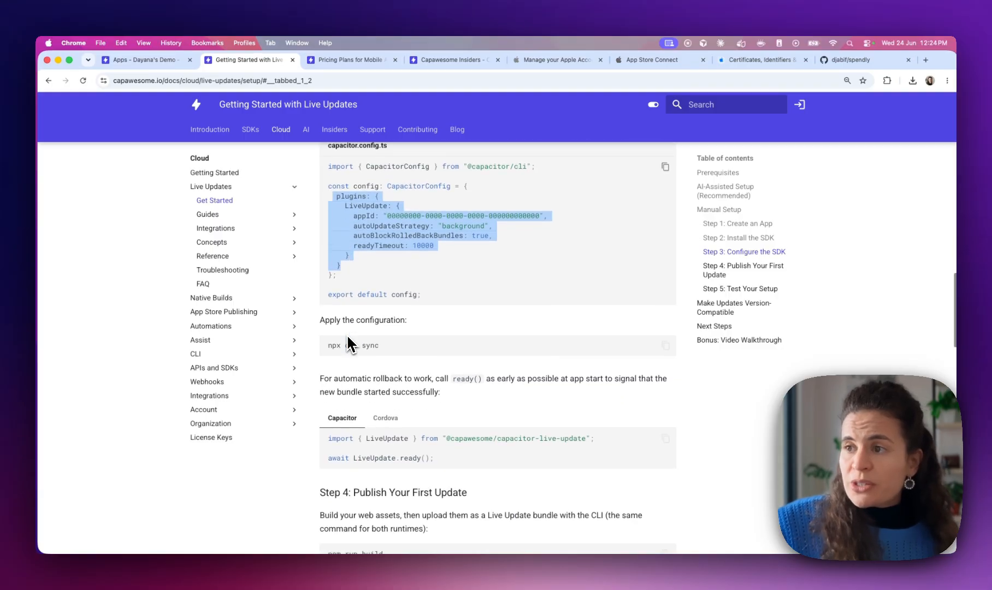
{"action": "left_click_drag", "start_coordinate": [333, 290], "coordinate": [405, 301]}
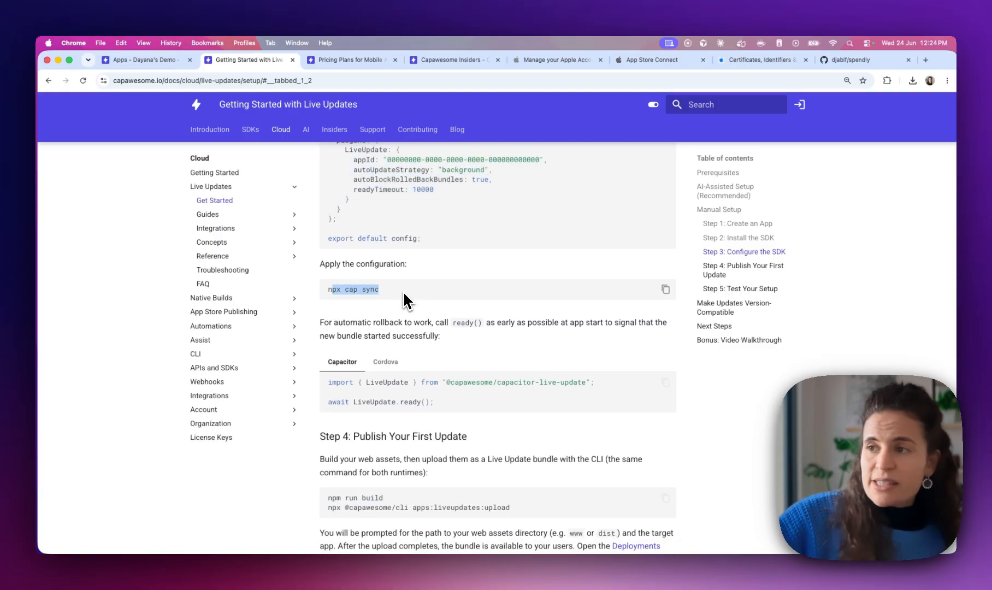
Rerun npx cap sync in the spendly terminal and return to the setup guide
{"action": "key", "text": "super+Tab"}
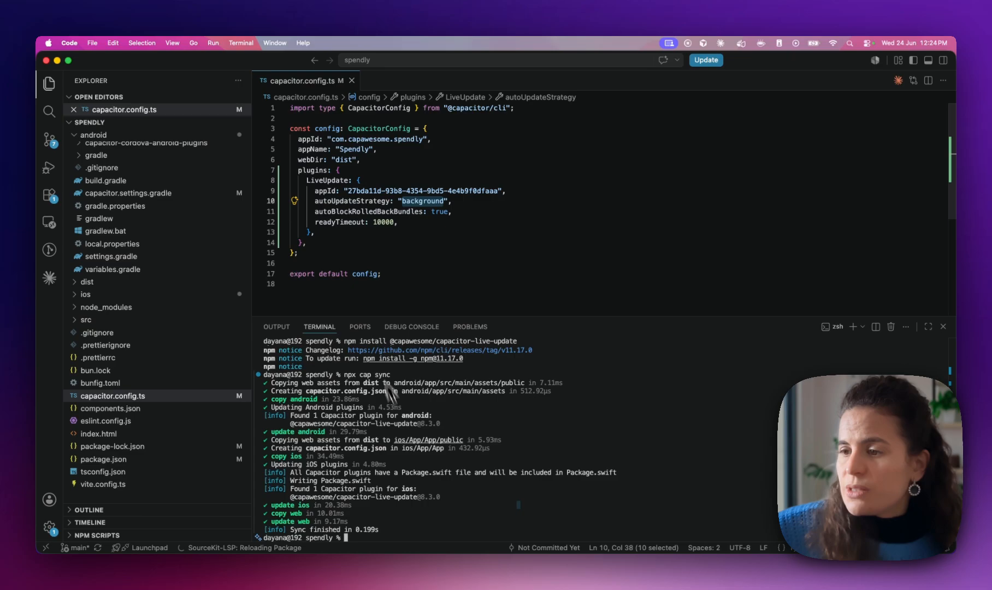
{"action": "key", "text": "Up"}
{"action": "key", "text": "Return"}
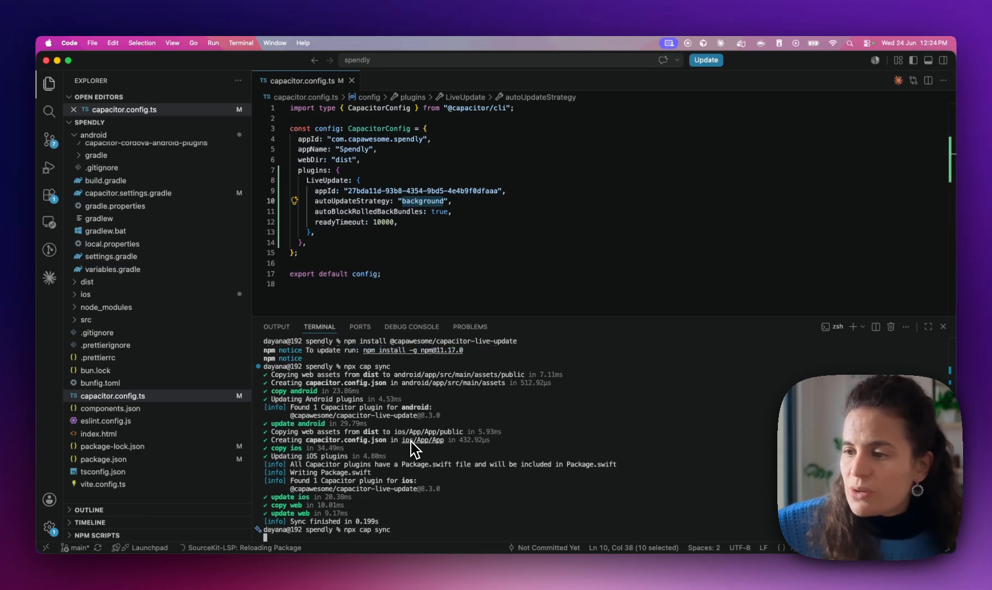
{"action": "key", "text": "super+Tab"}
{"action": "scroll", "coordinate": [320, 349], "scroll_direction": "down", "scroll_amount": 1}
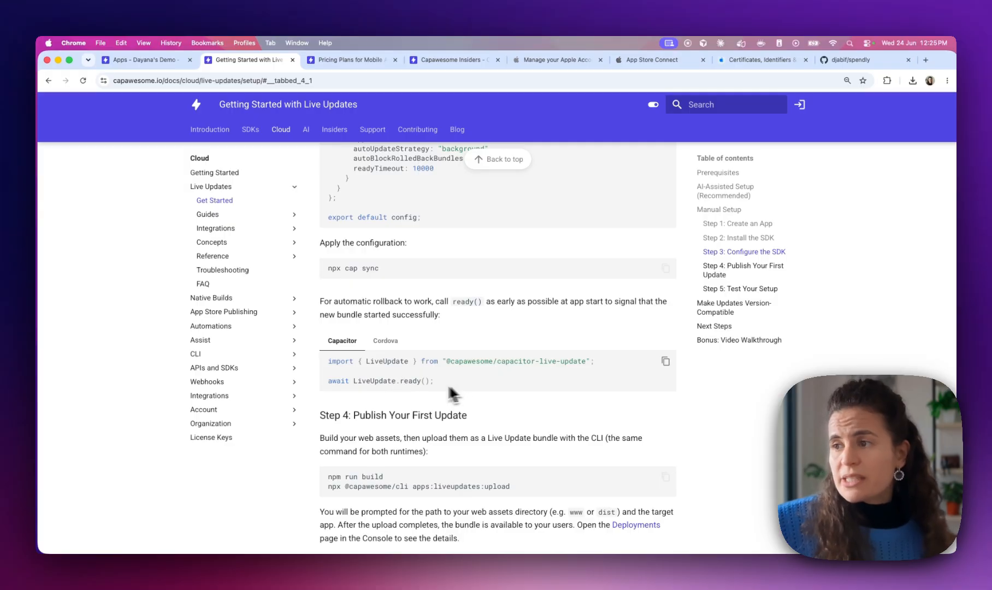
Highlight the await LiveUpdate.ready() line and the advice to call ready() as early as possible
{"action": "left_click_drag", "start_coordinate": [452, 383], "coordinate": [333, 381]}
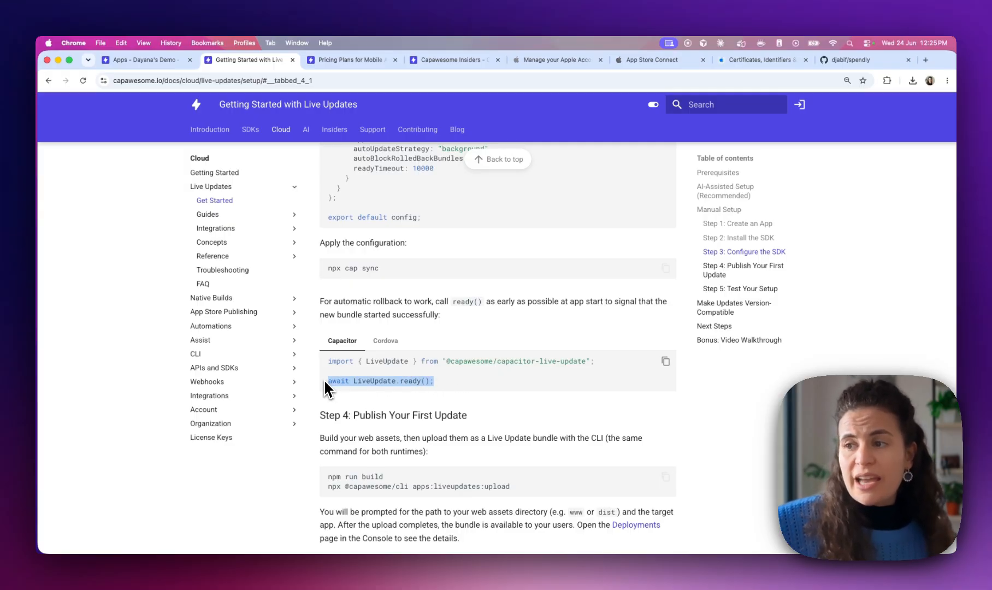
{"action": "left_click_drag", "start_coordinate": [487, 302], "coordinate": [607, 299]}
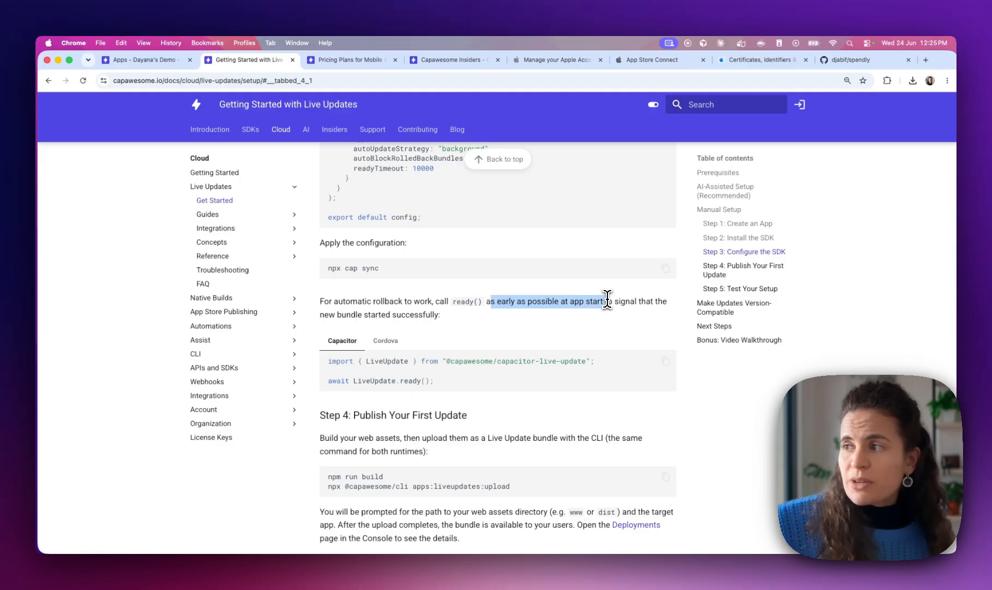
{"action": "left_click", "coordinate": [384, 316]}
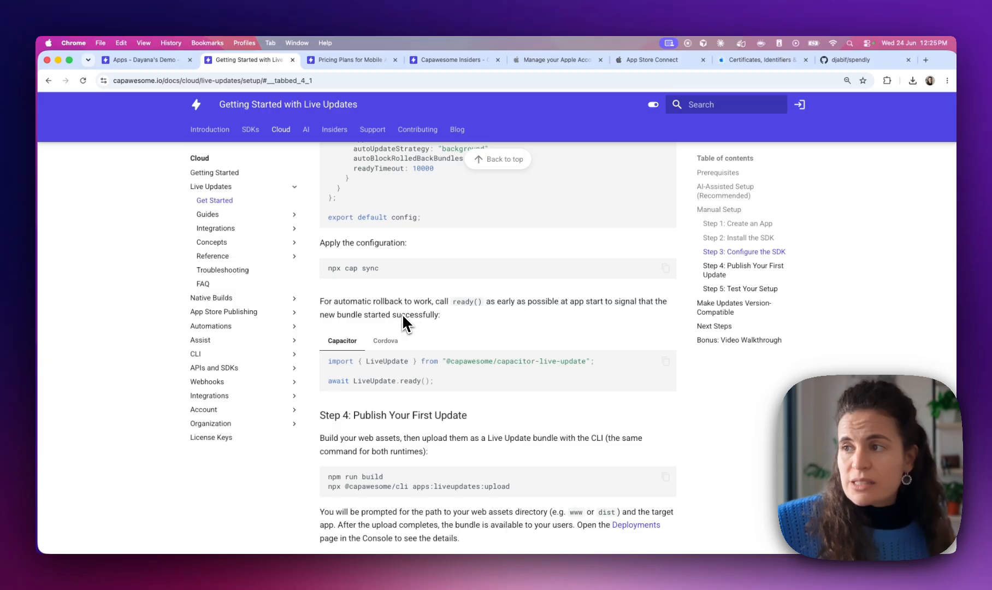
{"action": "scroll", "coordinate": [433, 378], "scroll_direction": "down", "scroll_amount": 1}
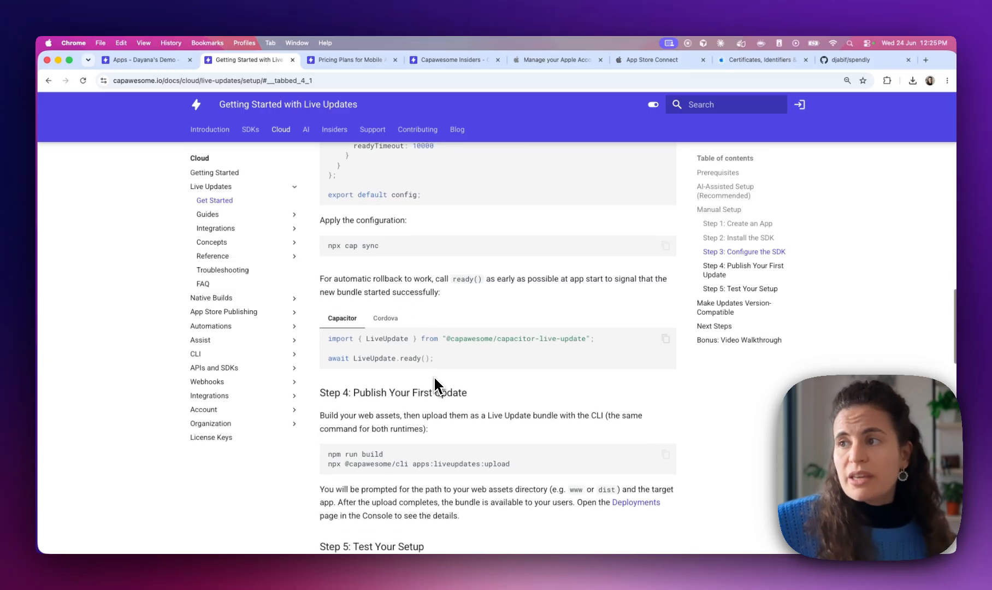
Emphasize 'rollback' in the docs, then return to Spendly's code in VS Code
{"action": "double_click", "coordinate": [385, 280]}
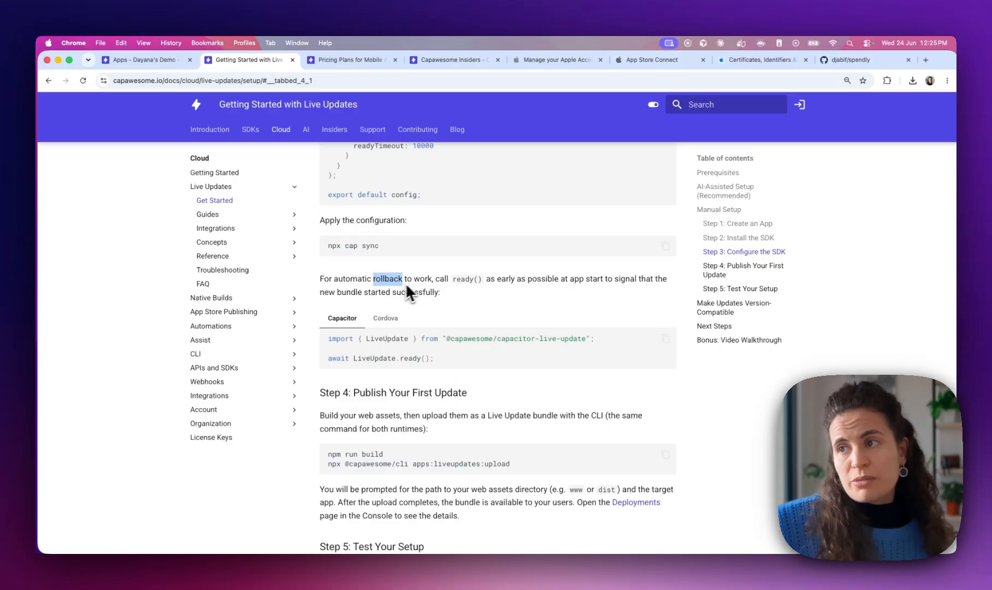
{"action": "scroll", "coordinate": [389, 336], "scroll_direction": "down", "scroll_amount": 1}
{"action": "left_click_drag", "start_coordinate": [447, 335], "coordinate": [324, 335]}
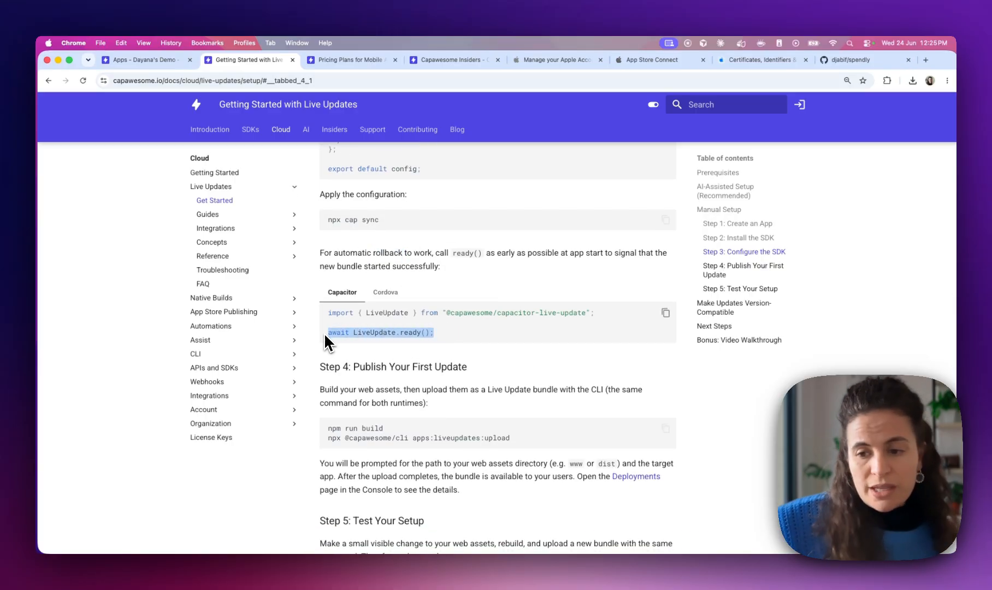
{"action": "key", "text": "ctrl+Right"}
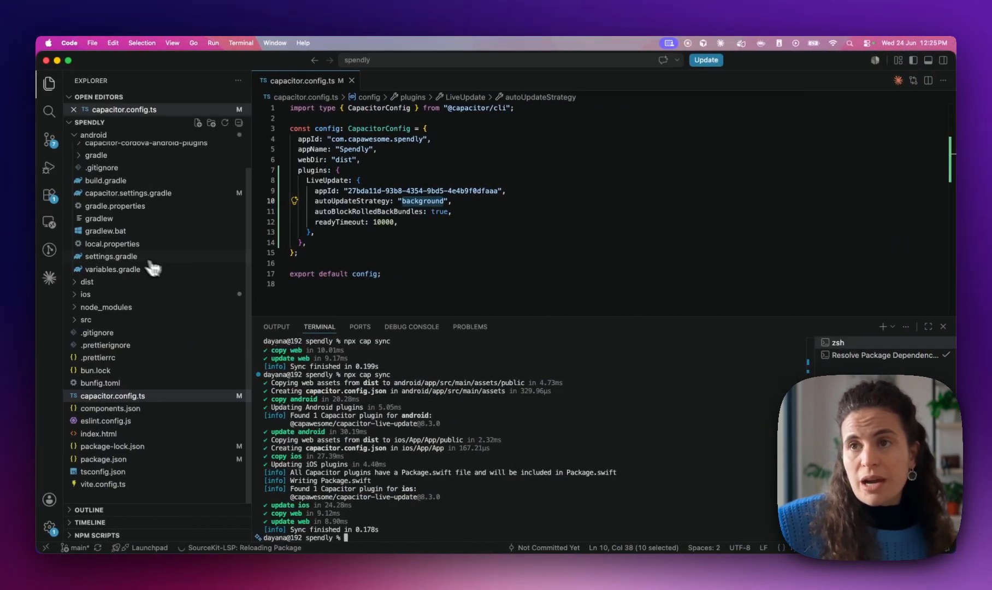
Show main.tsx's bootstrap function awaiting LiveUpdate.ready() on line 9, then go back to the docs
{"action": "scroll", "coordinate": [127, 261], "scroll_direction": "up", "scroll_amount": 2}
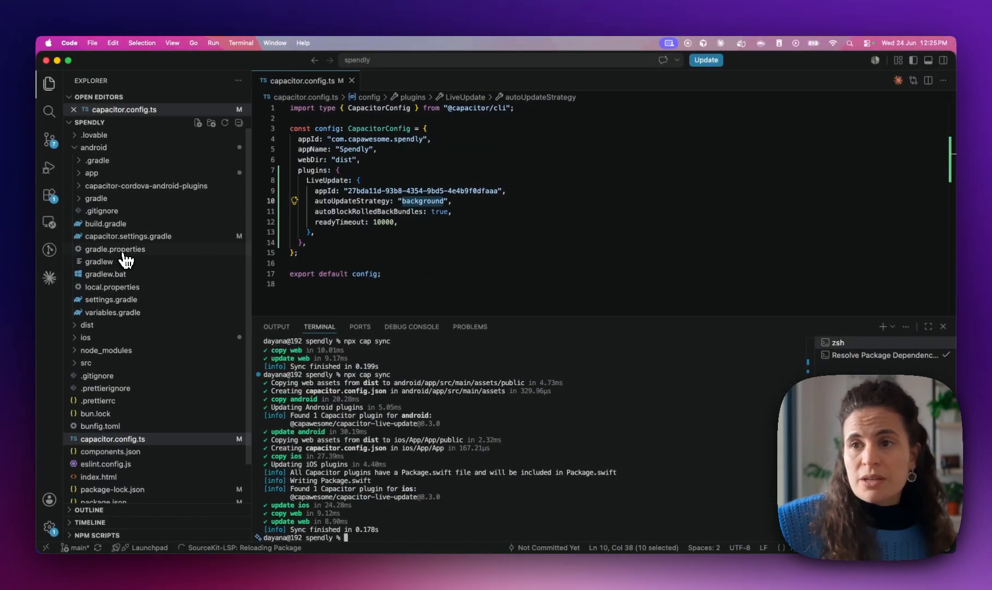
{"action": "left_click", "coordinate": [85, 149]}
{"action": "left_click", "coordinate": [98, 198]}
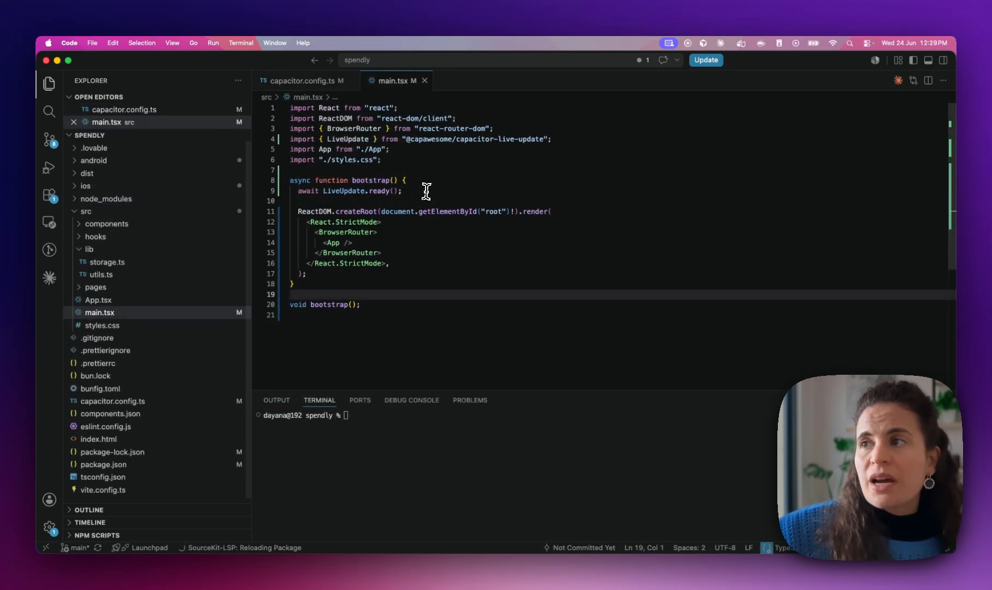
{"action": "left_click_drag", "start_coordinate": [421, 191], "coordinate": [289, 191]}
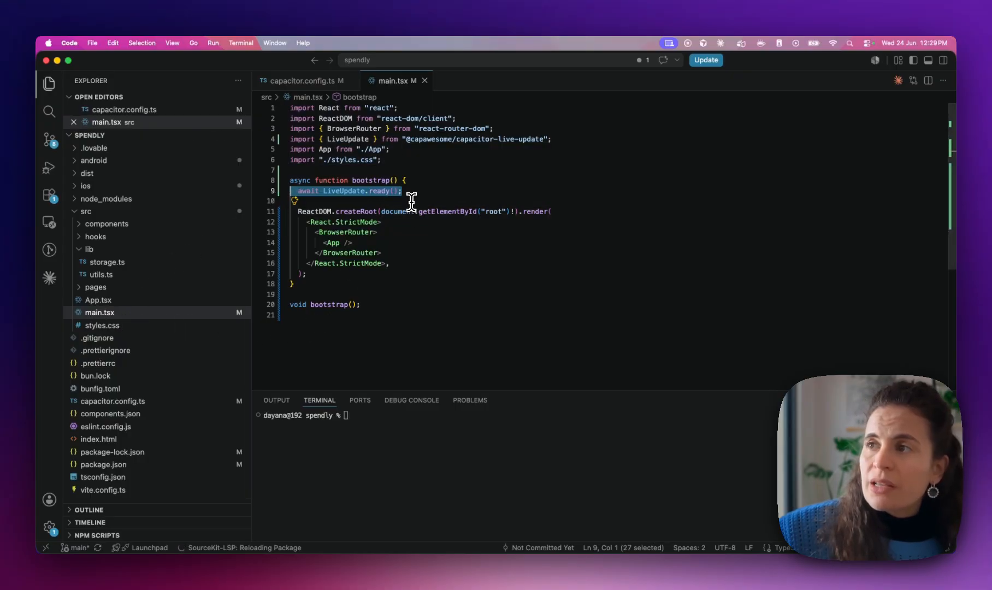
{"action": "left_click", "coordinate": [371, 182]}
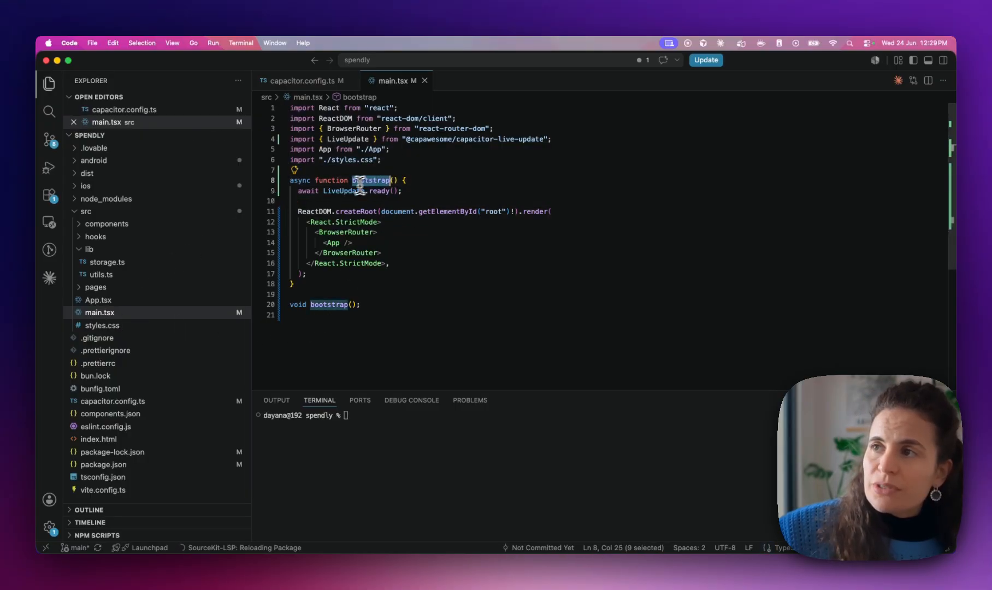
{"action": "left_click", "coordinate": [386, 264]}
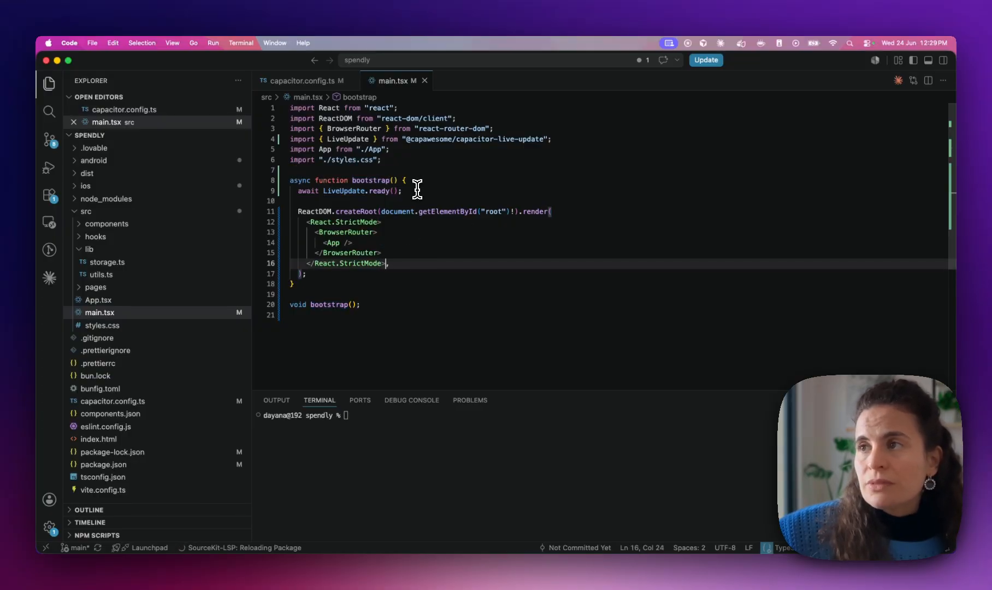
{"action": "key", "text": "ctrl+Left"}
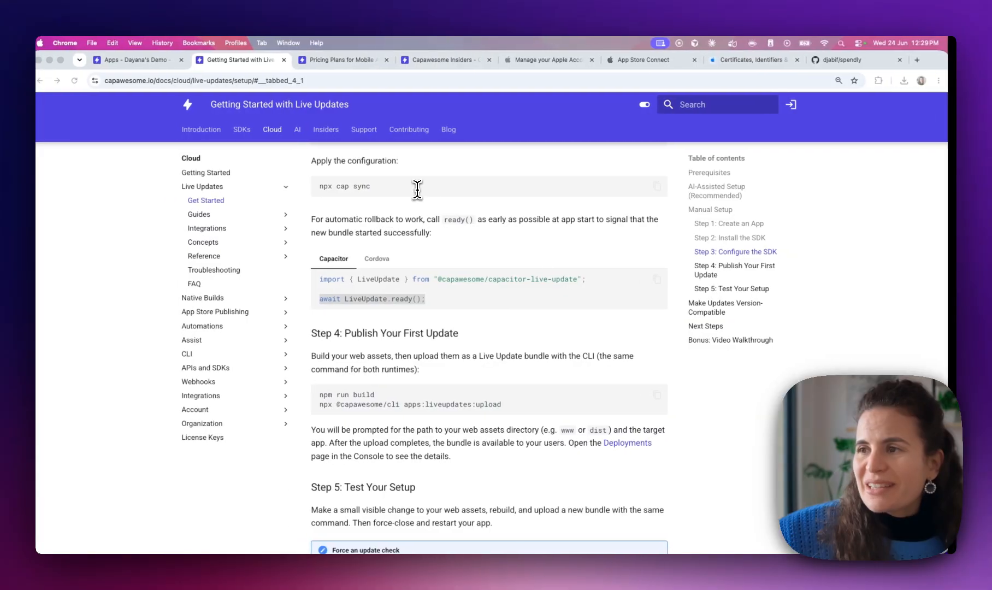
Highlight the 'Publish Your First Update' heading, then list Spendly's eight changed files in Source Control
{"action": "scroll", "coordinate": [380, 344], "scroll_direction": "down", "scroll_amount": 1}
{"action": "left_click_drag", "start_coordinate": [352, 300], "coordinate": [476, 306]}
{"action": "scroll", "coordinate": [343, 316], "scroll_direction": "down", "scroll_amount": 3}
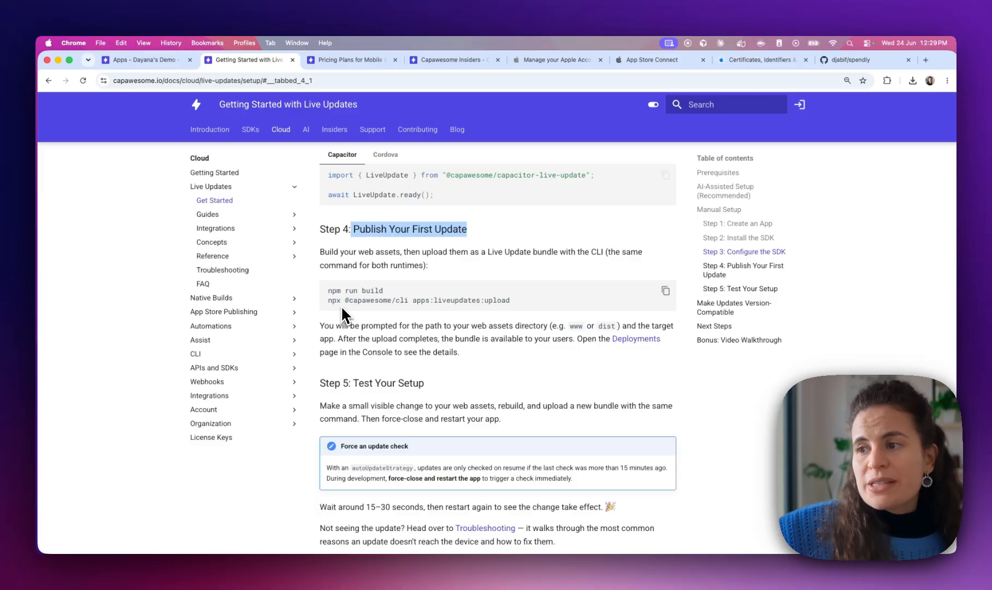
{"action": "key", "text": "ctrl+Right"}
{"action": "left_click", "coordinate": [49, 140]}
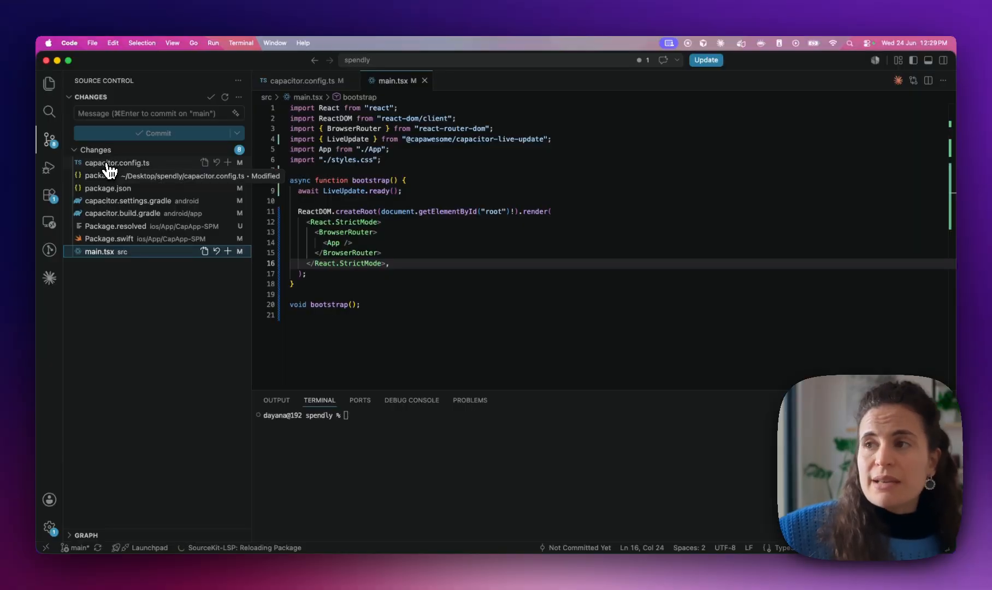
{"action": "left_click", "coordinate": [387, 424]}
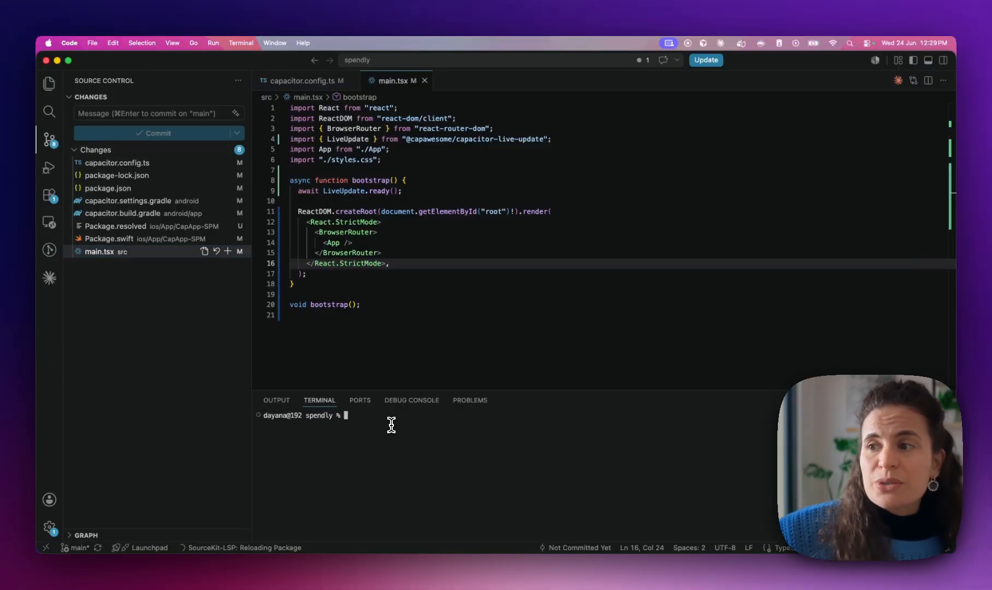
{"action": "left_click_drag", "start_coordinate": [251, 370], "coordinate": [239, 368]}
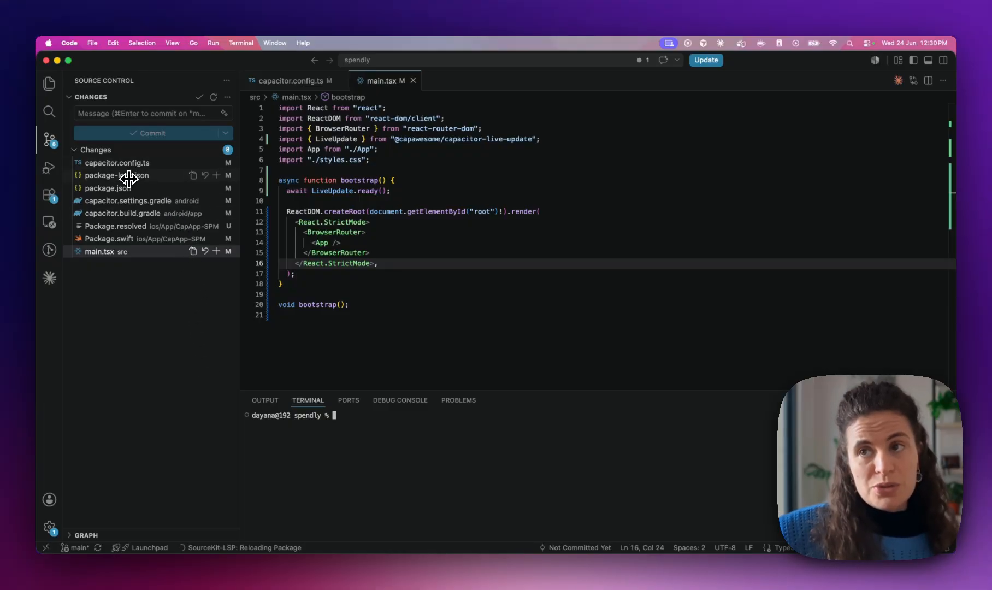
{"action": "left_click", "coordinate": [51, 91]}
{"action": "left_click", "coordinate": [92, 213]}
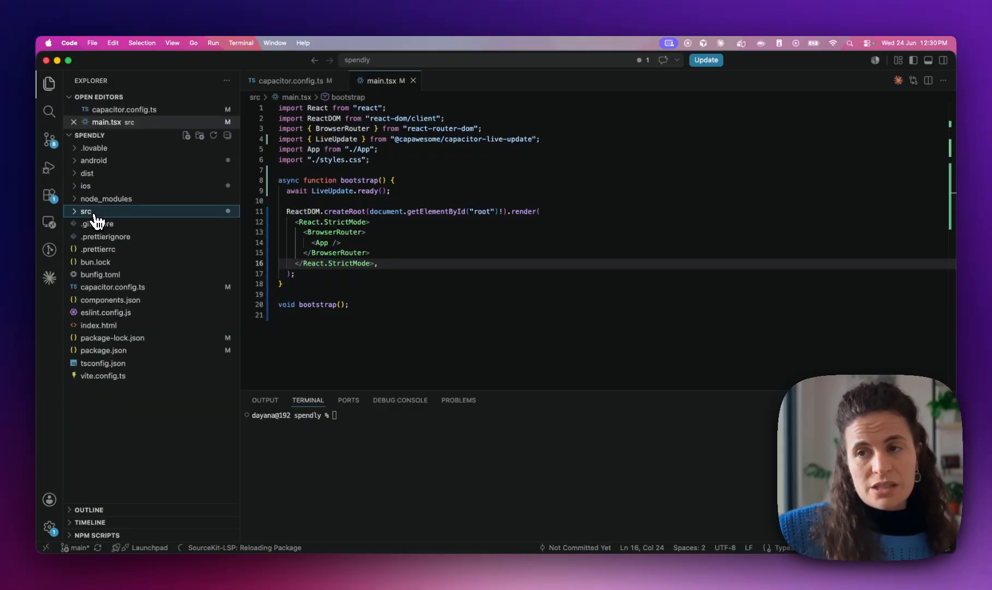
{"action": "left_click", "coordinate": [92, 214]}
{"action": "left_click", "coordinate": [92, 214]}
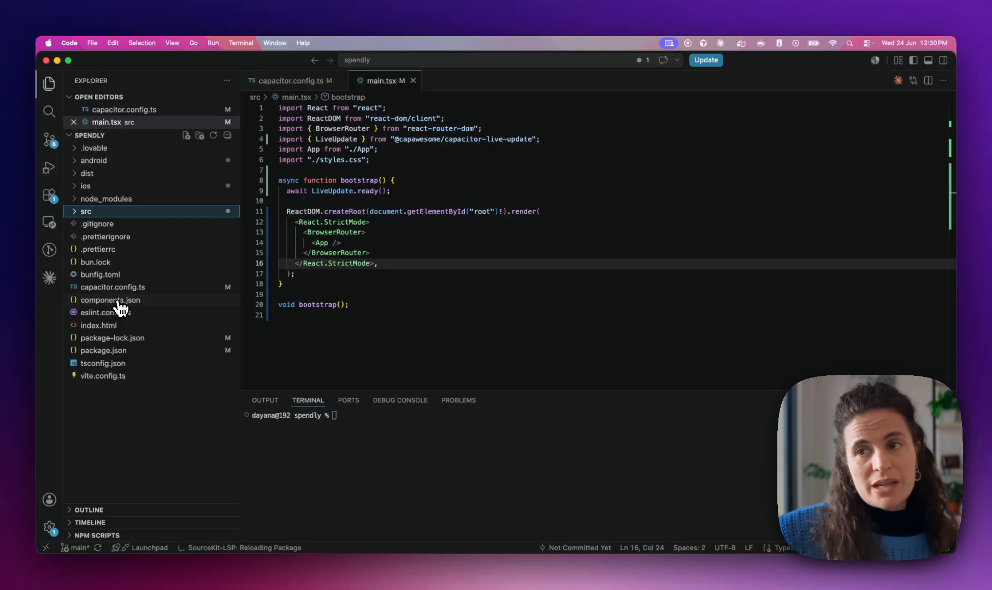
{"action": "left_click", "coordinate": [49, 140]}
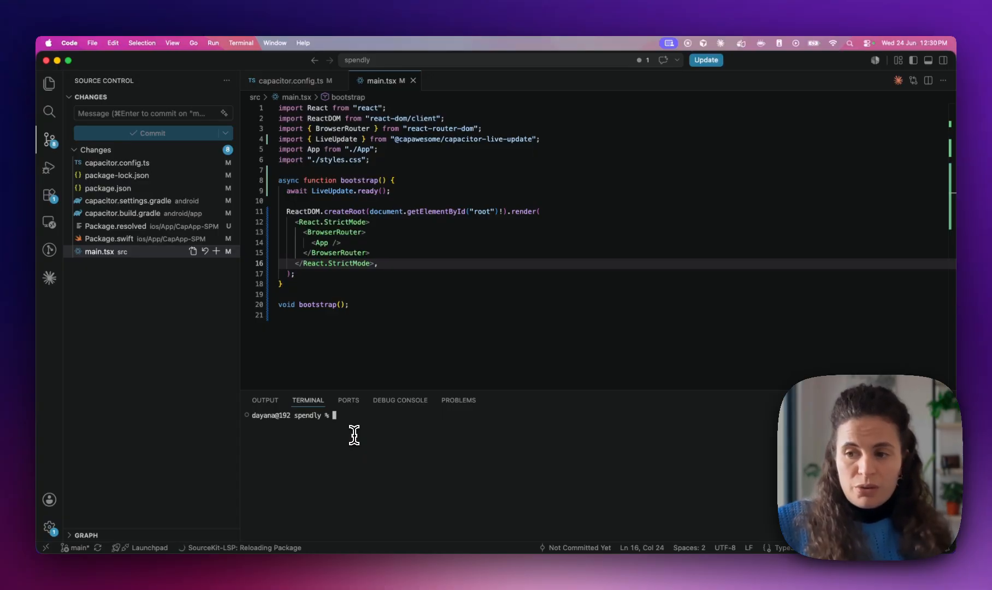
Build and sync Spendly, then commit all changes as 'feat: add live updates' and push to main
{"action": "type", "text": "npm run build"}
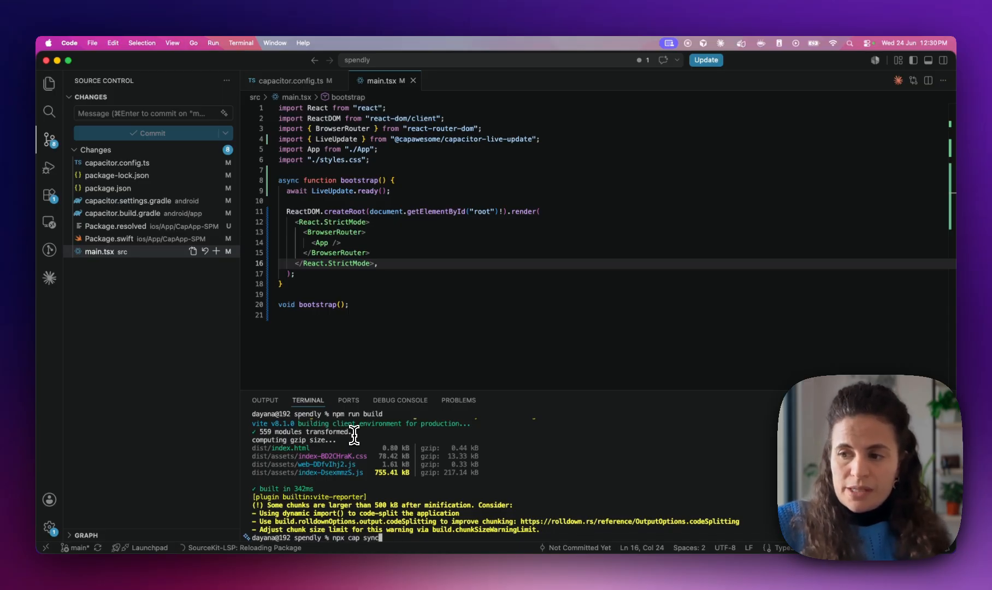
{"action": "key", "text": "Return"}
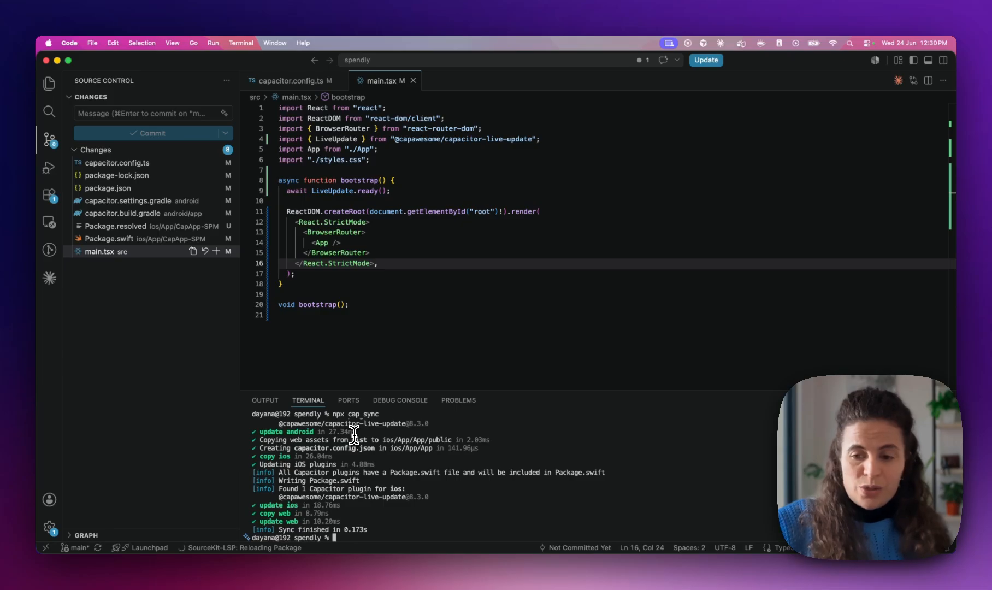
{"action": "type", "text": "git add ."}
{"action": "key", "text": "Return"}
{"action": "type", "text": "git commit -m \"feat: add live updates"}
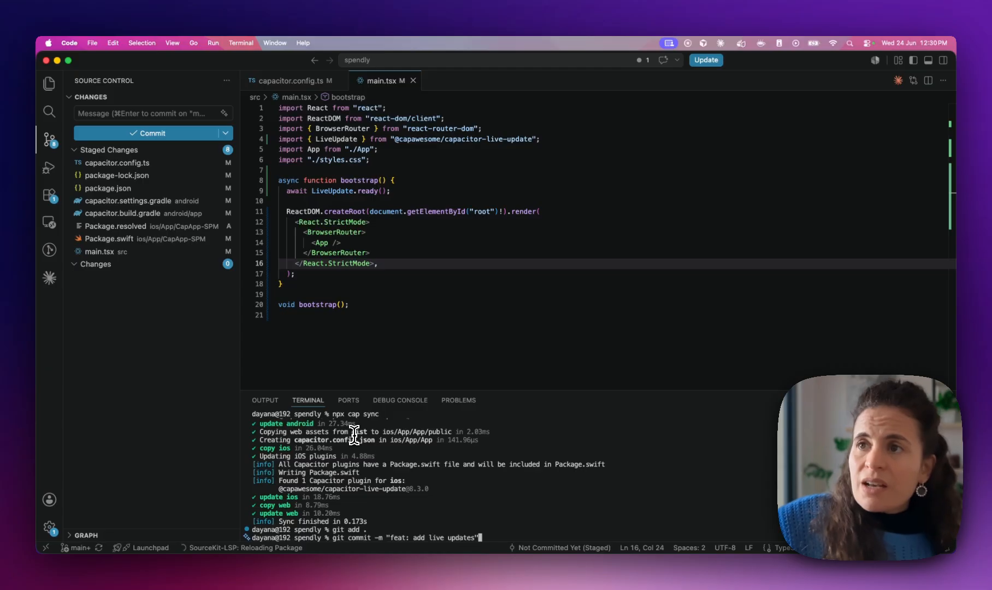
{"action": "key", "text": "Return"}
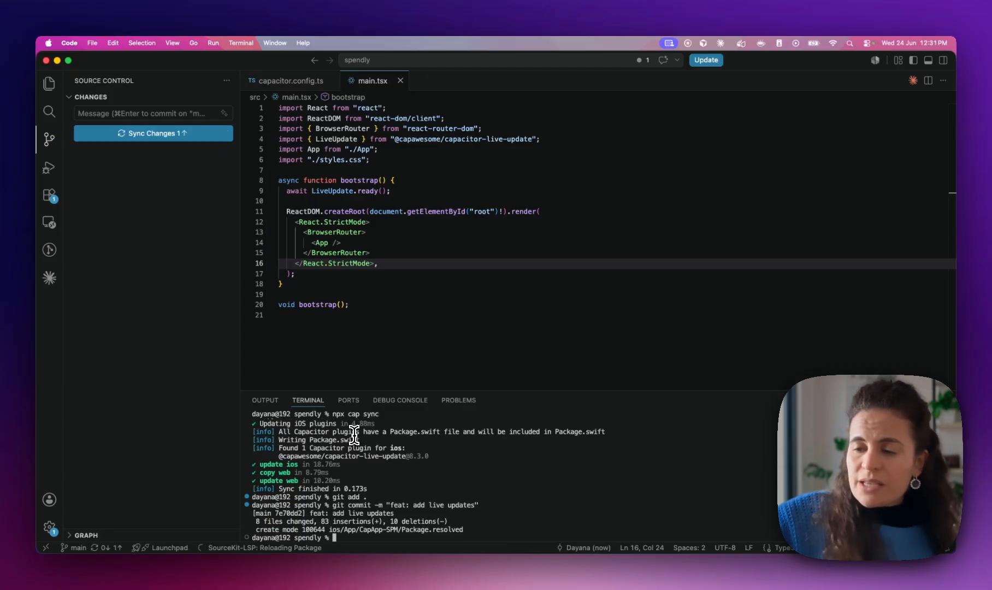
{"action": "type", "text": "git o"}
{"action": "type", "text": "ush"}
{"action": "key", "text": "Return"}
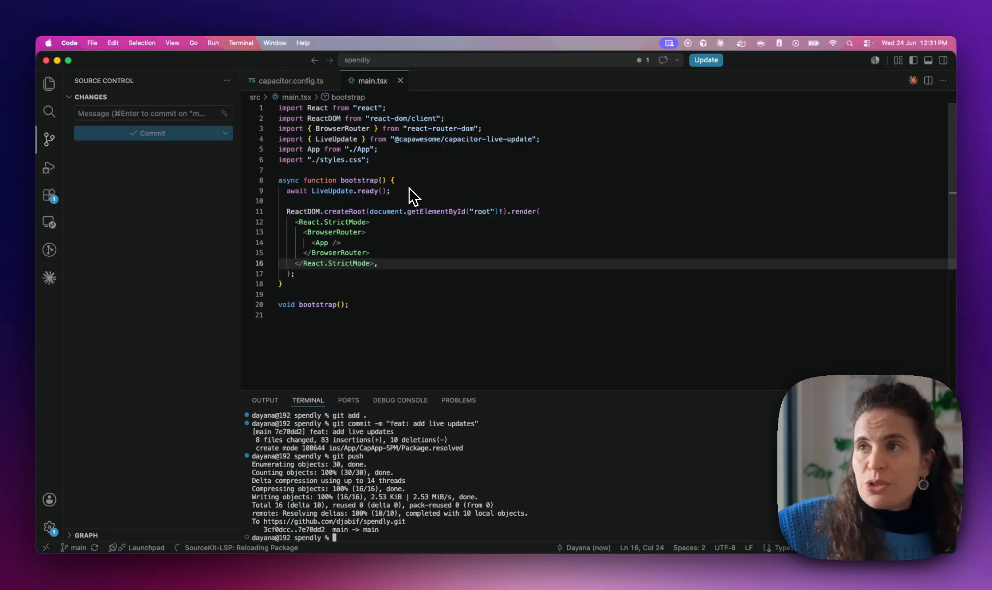
{"action": "key", "text": "ctrl+Left"}
Go to the Spendly app's Builds list in Capawesome Cloud
{"action": "left_click", "coordinate": [126, 59]}
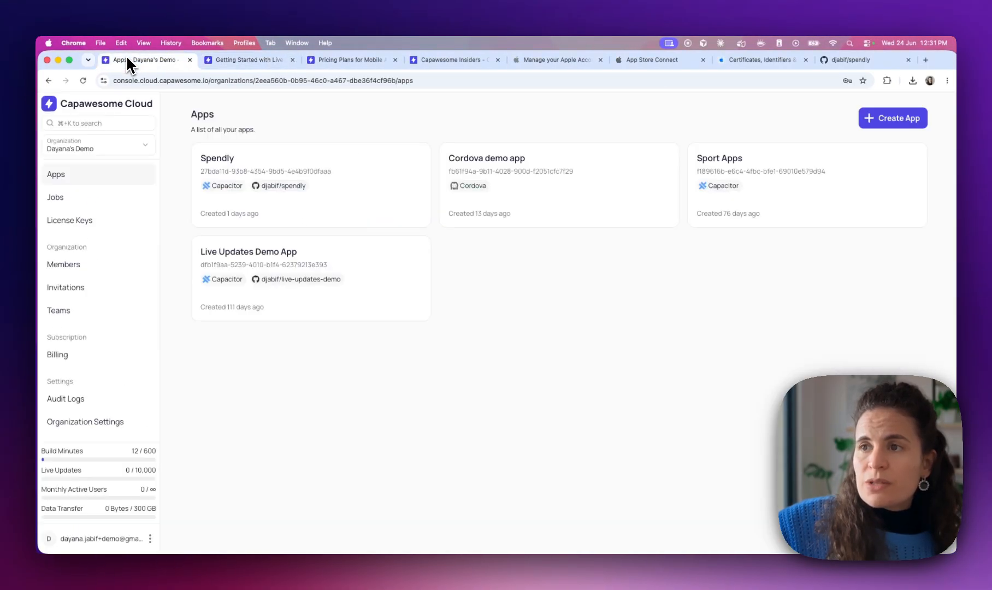
{"action": "left_click", "coordinate": [226, 167]}
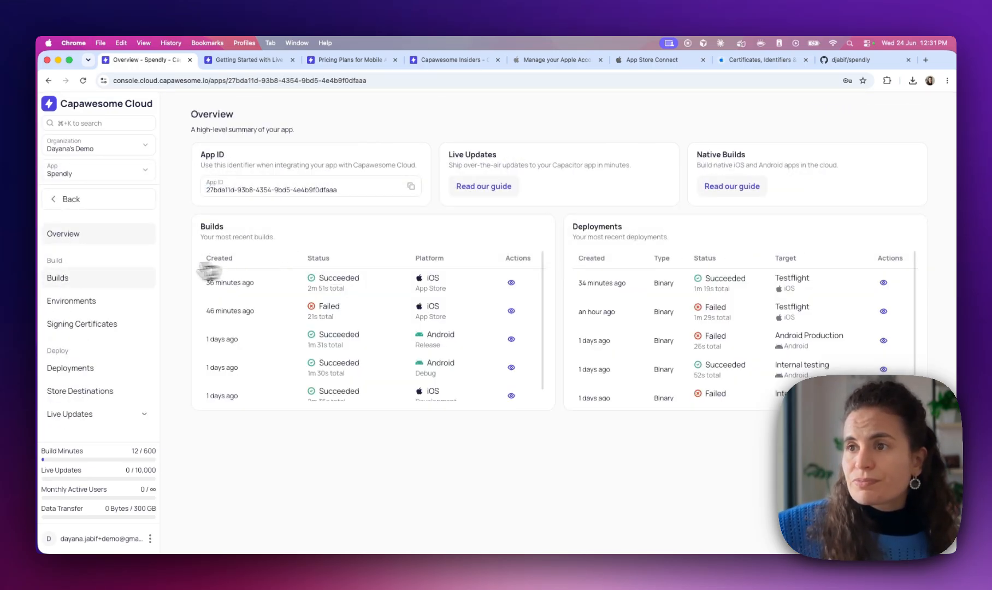
{"action": "left_click", "coordinate": [61, 280]}
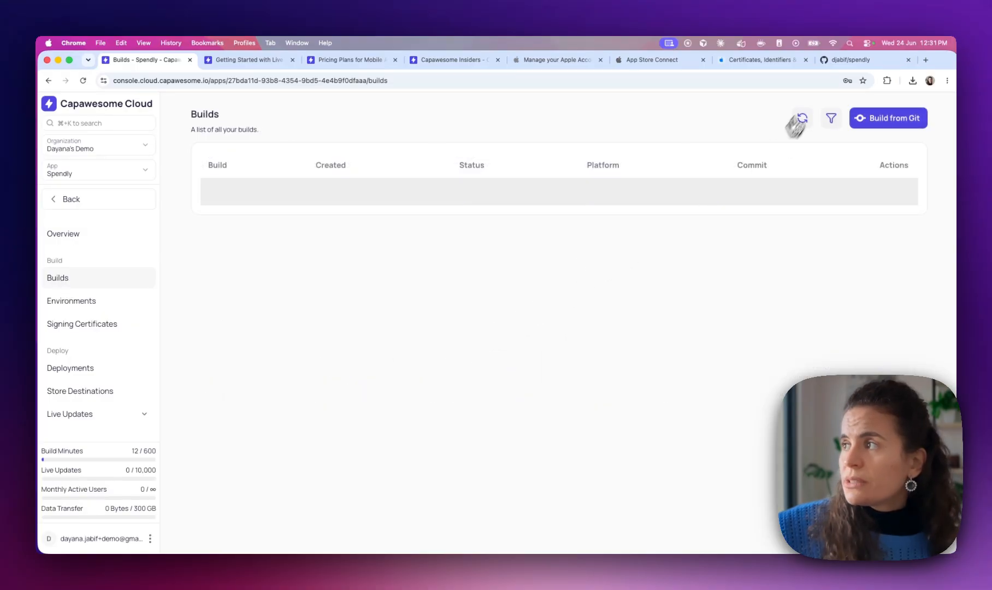
Start a Git build of main for iOS, Development type, signed with the iOS Dev certificate
{"action": "left_click", "coordinate": [924, 119]}
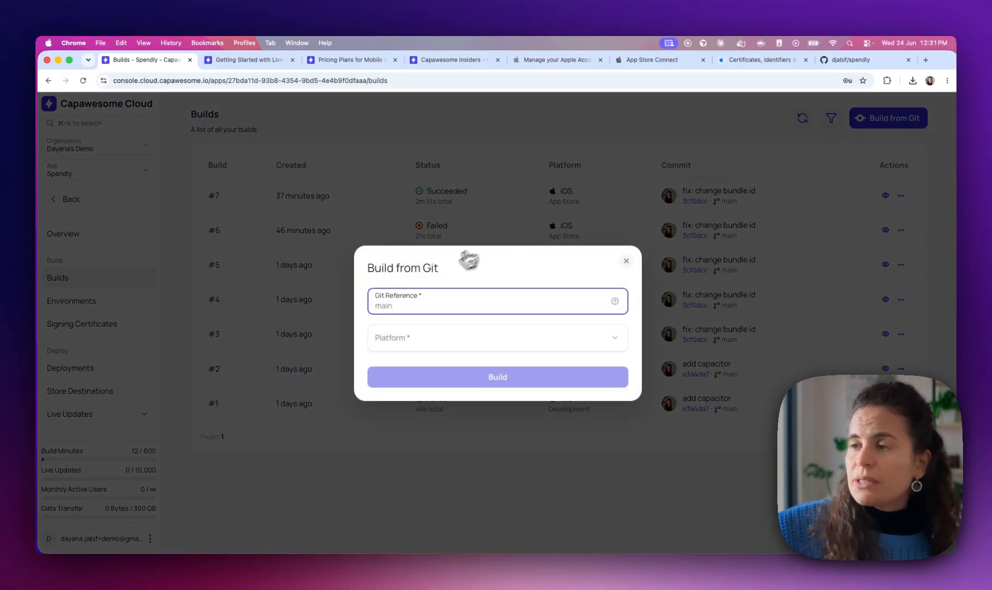
{"action": "type", "text": "main"}
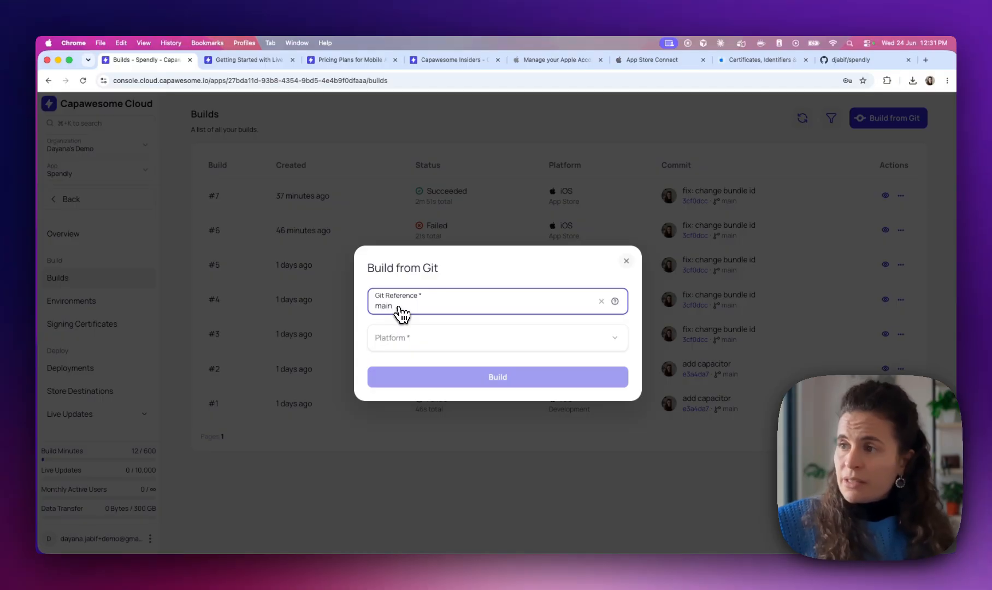
{"action": "left_click", "coordinate": [398, 343]}
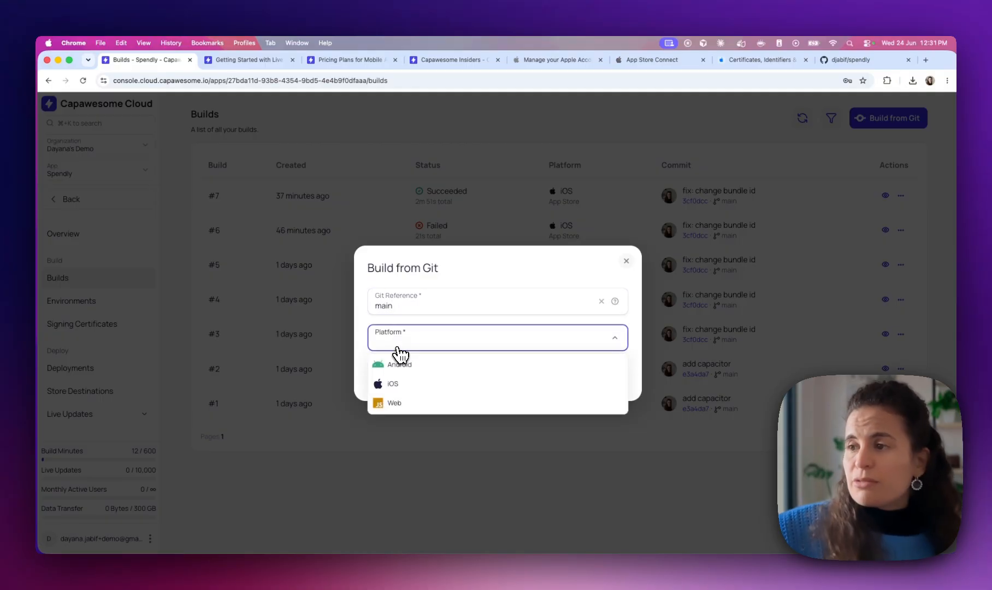
{"action": "left_click", "coordinate": [393, 384]}
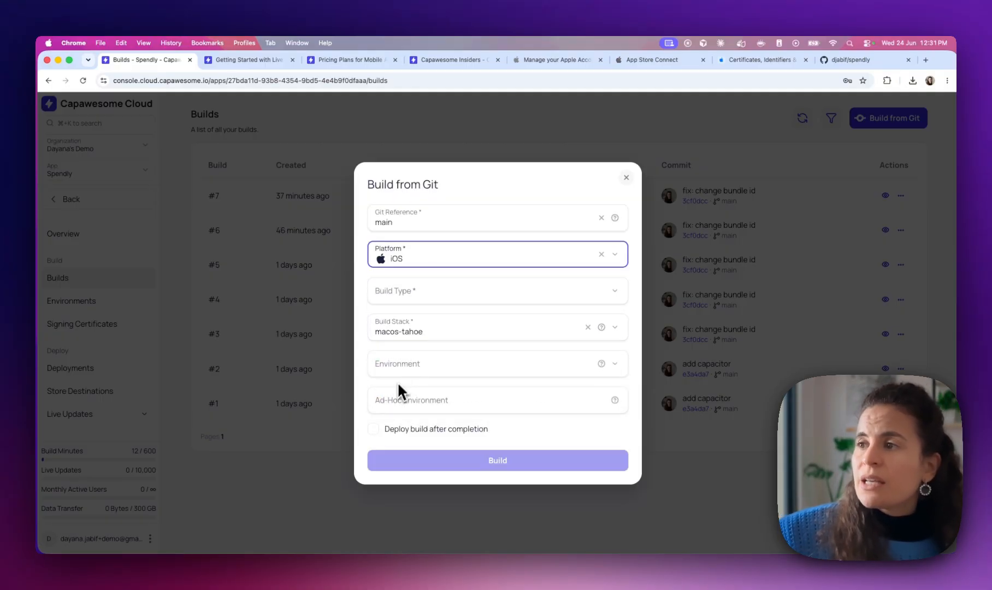
{"action": "left_click", "coordinate": [415, 285]}
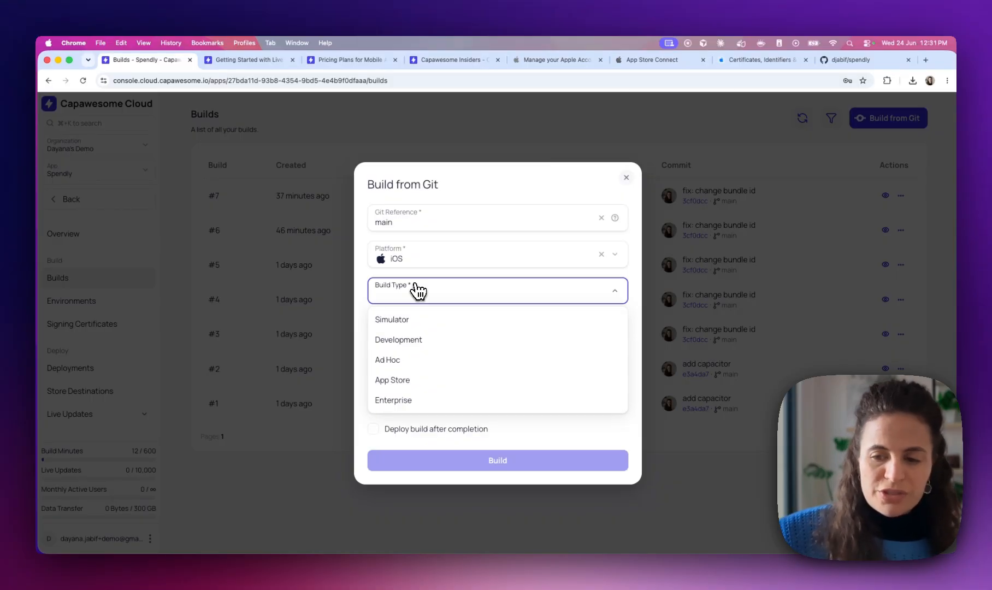
{"action": "left_click", "coordinate": [394, 340]}
{"action": "left_click", "coordinate": [400, 416]}
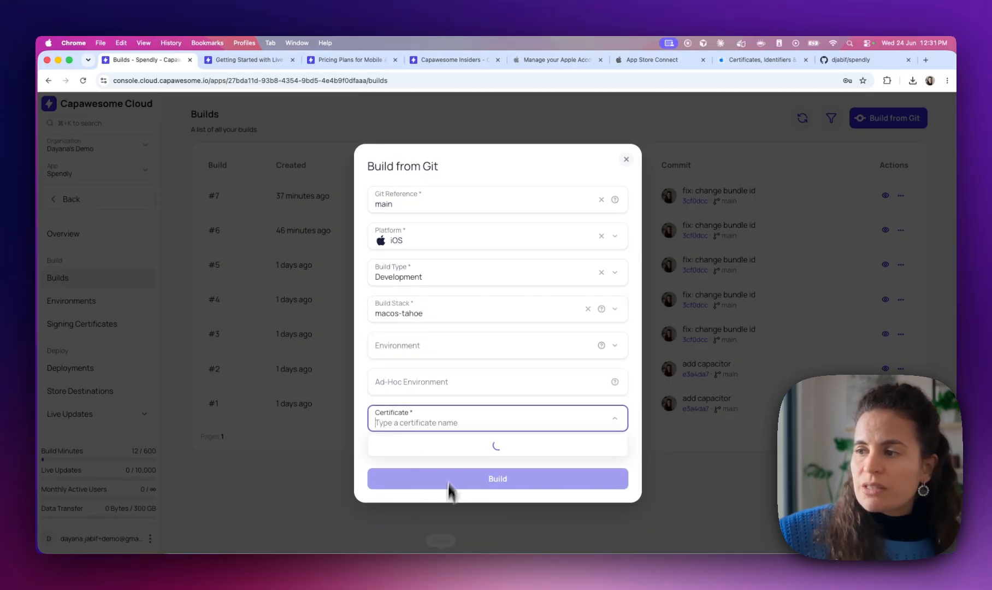
{"action": "left_click", "coordinate": [407, 447]}
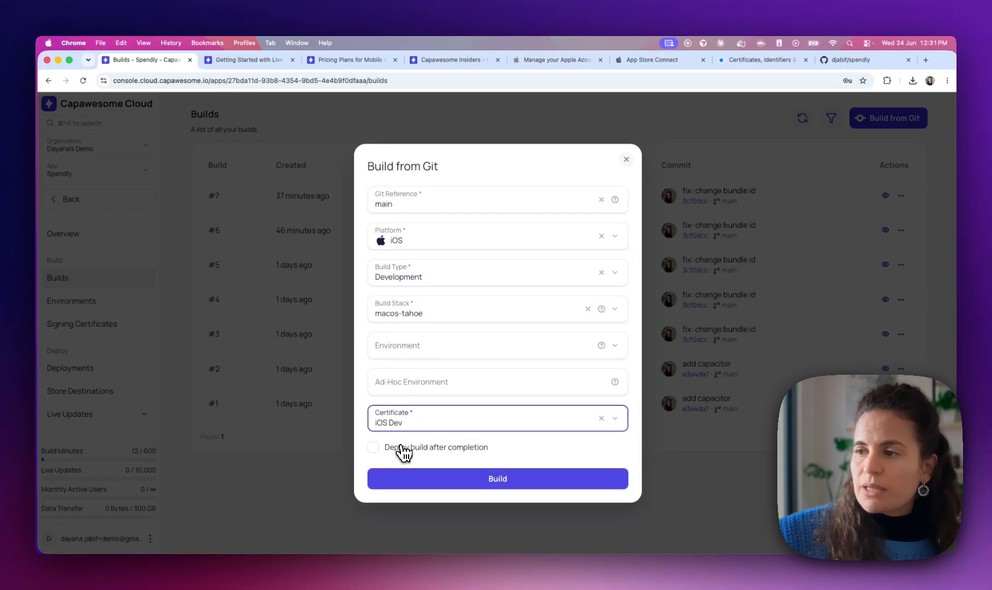
{"action": "left_click", "coordinate": [436, 484]}
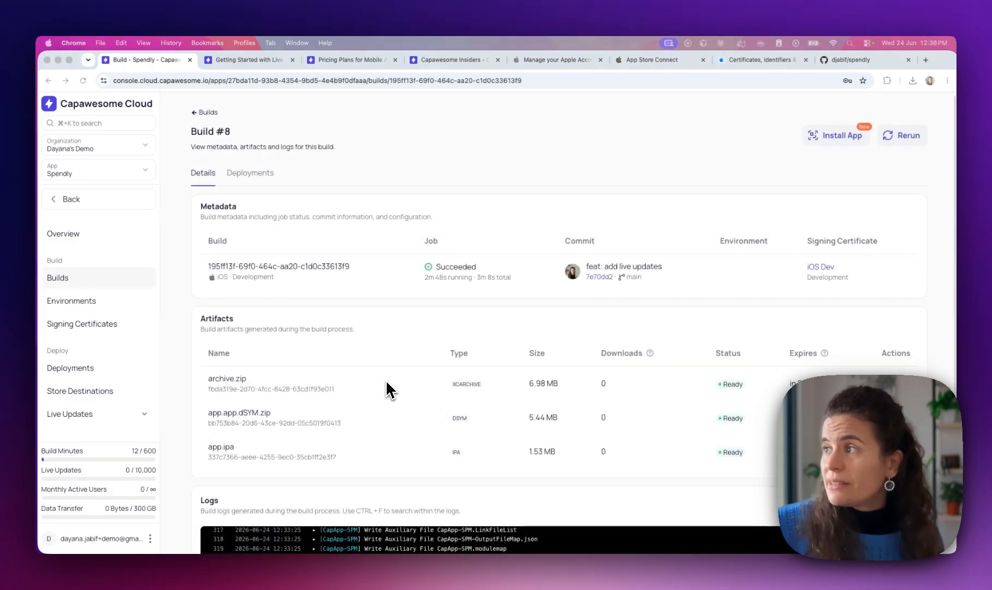
Show Build #8's install QR code so the iPhone can install Spendly, then close it
{"action": "scroll", "coordinate": [386, 388], "scroll_direction": "down", "scroll_amount": 10}
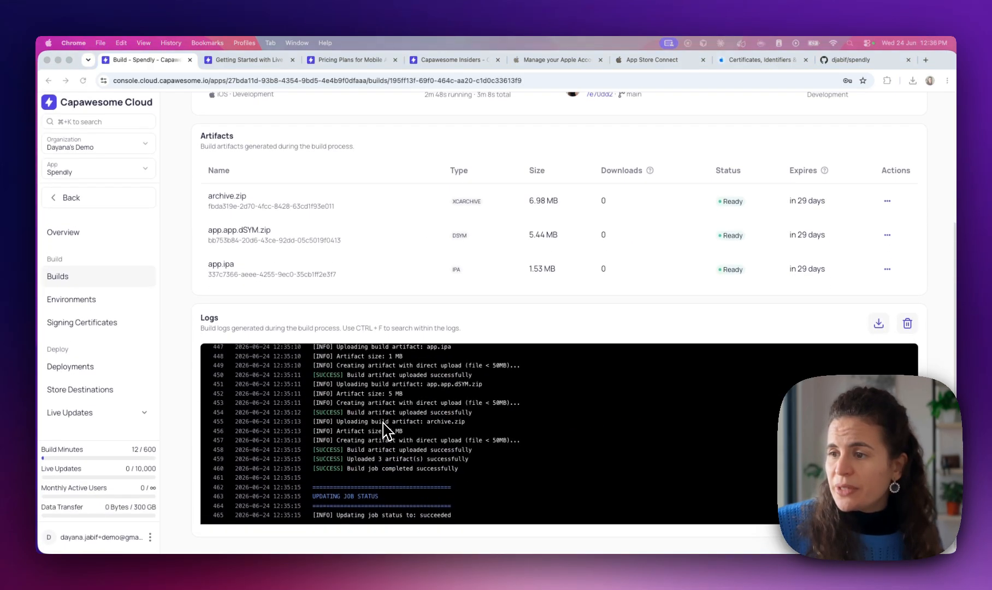
{"action": "scroll", "coordinate": [404, 310], "scroll_direction": "up", "scroll_amount": 5}
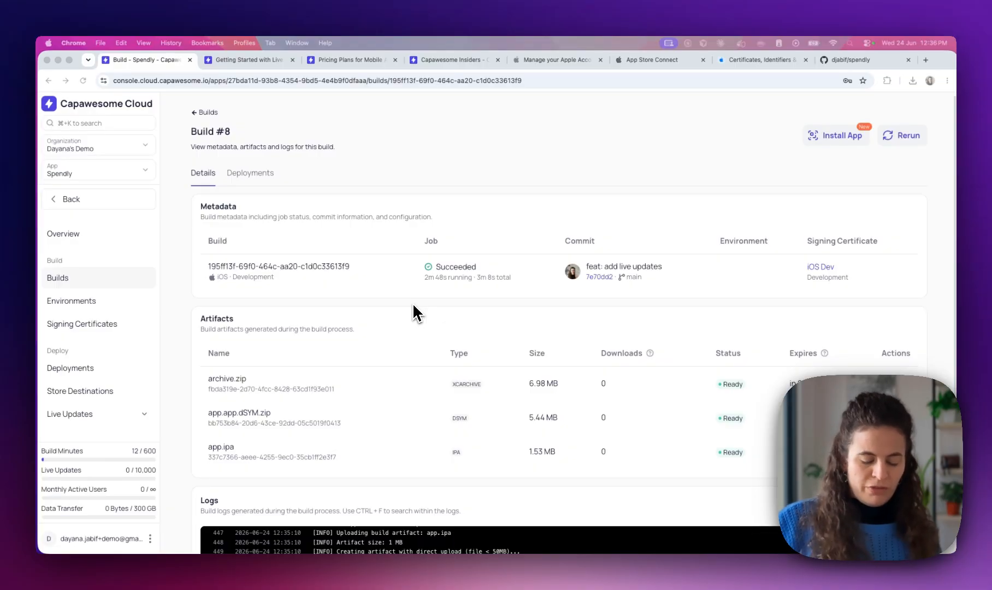
{"action": "key", "text": "ctrl+Up"}
{"action": "left_click", "coordinate": [783, 232]}
{"action": "left_click", "coordinate": [842, 136]}
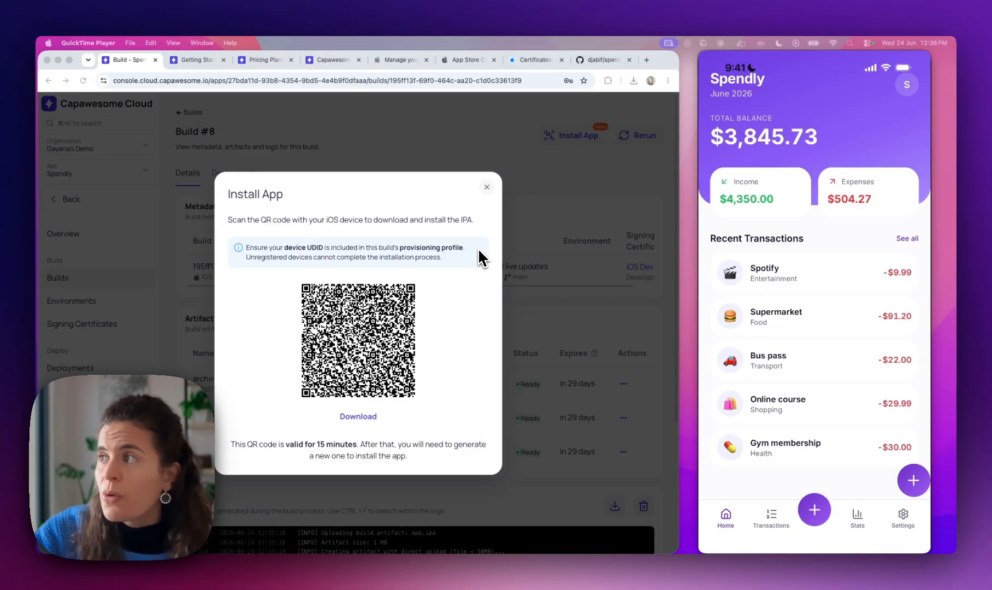
{"action": "left_click", "coordinate": [490, 195]}
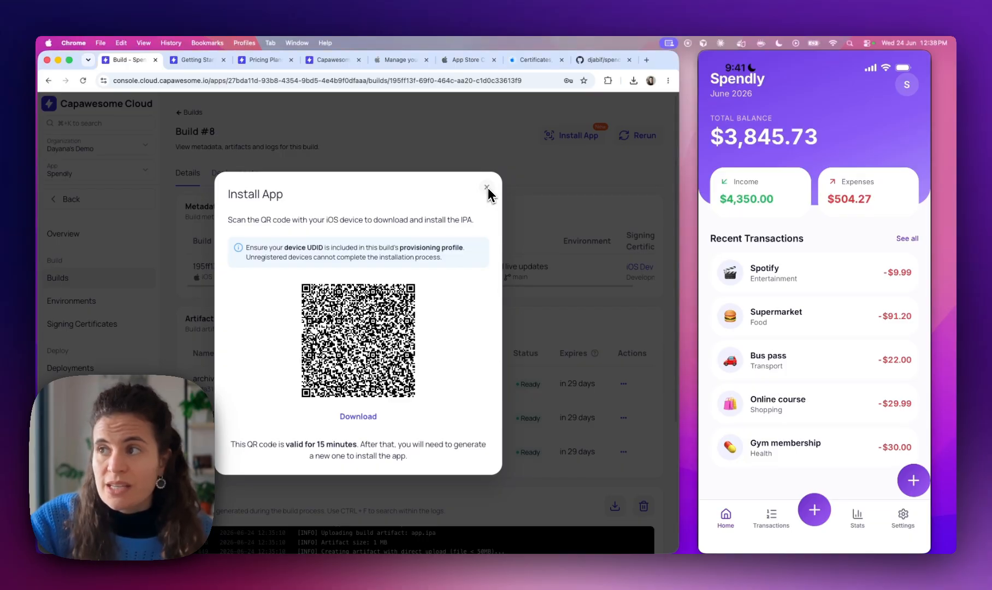
{"action": "left_click", "coordinate": [486, 188]}
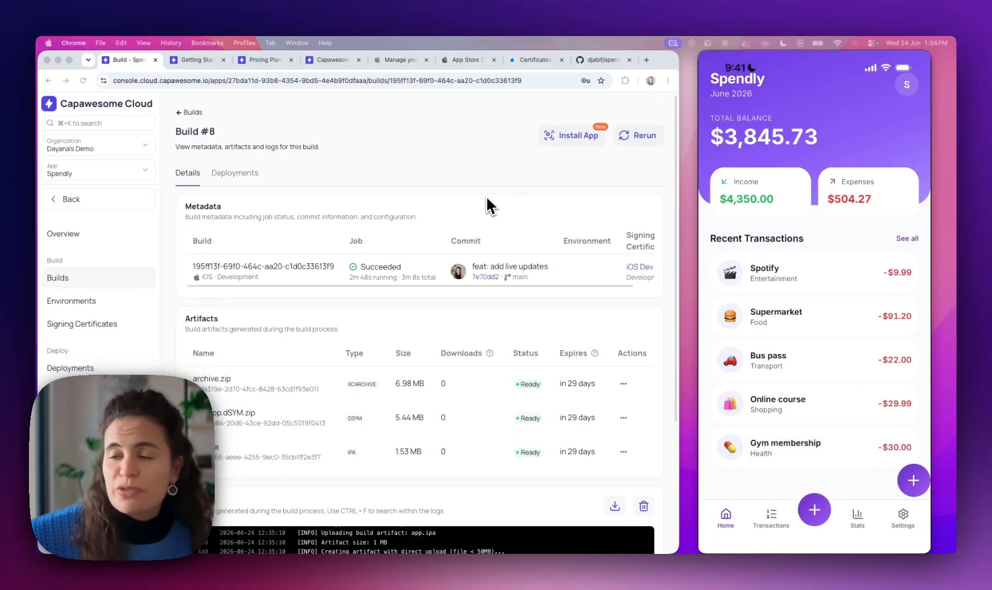
Change the Home.tsx header title on line 33 to 'Live Updates' and save
{"action": "key", "text": "ctrl+Right"}
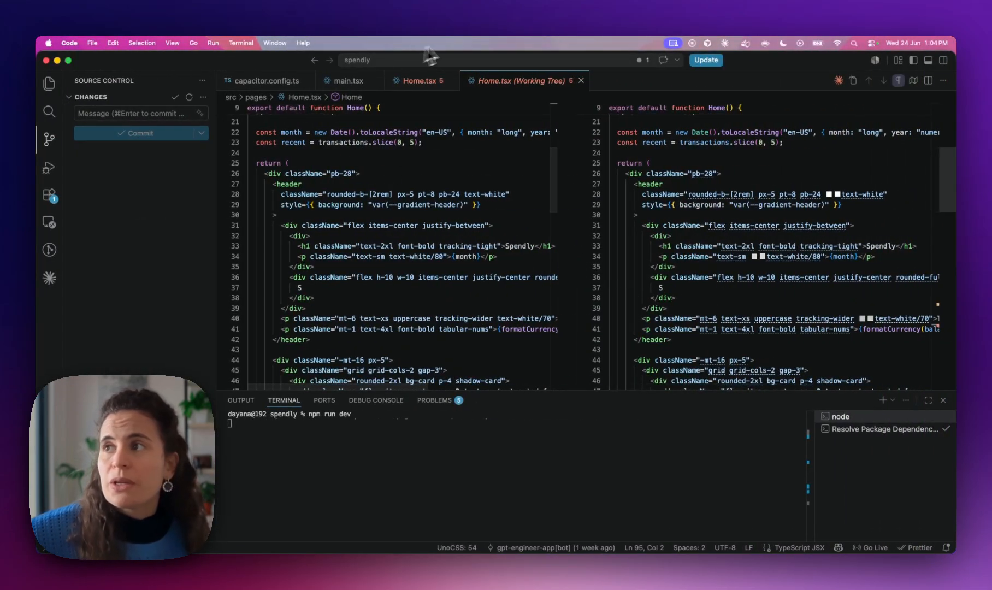
{"action": "left_click", "coordinate": [420, 87]}
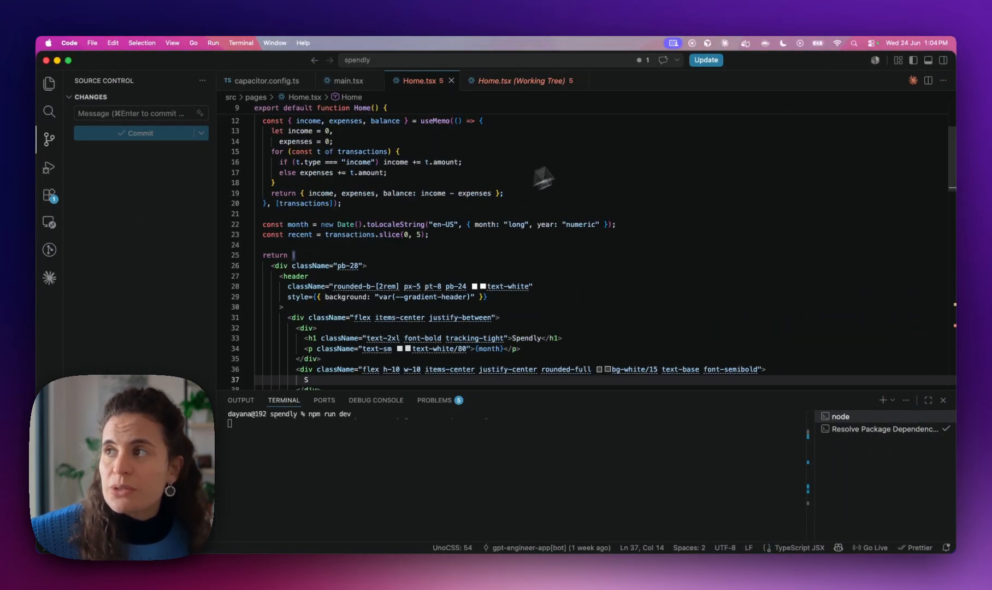
{"action": "left_click", "coordinate": [581, 80]}
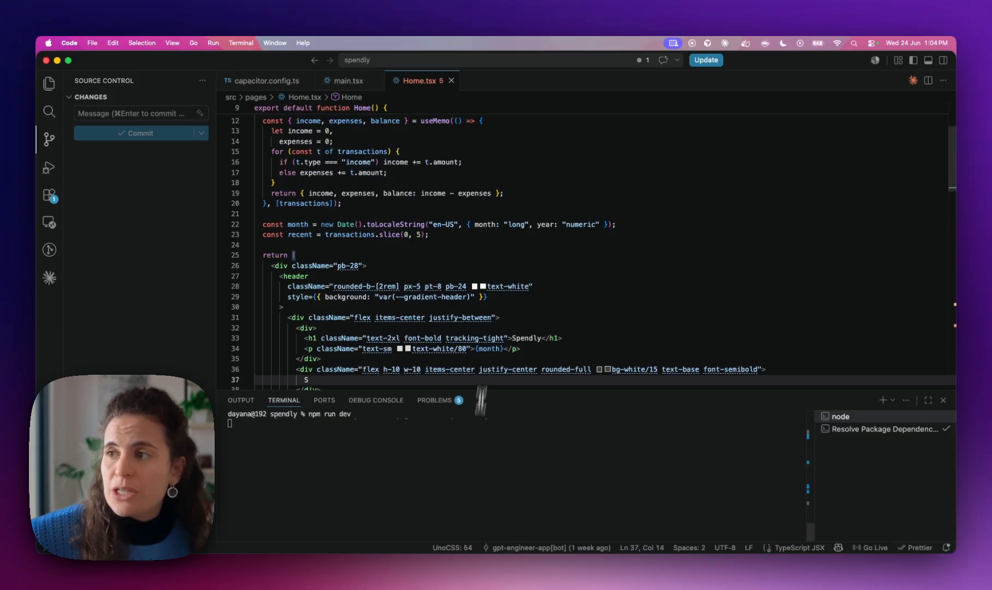
{"action": "double_click", "coordinate": [520, 338]}
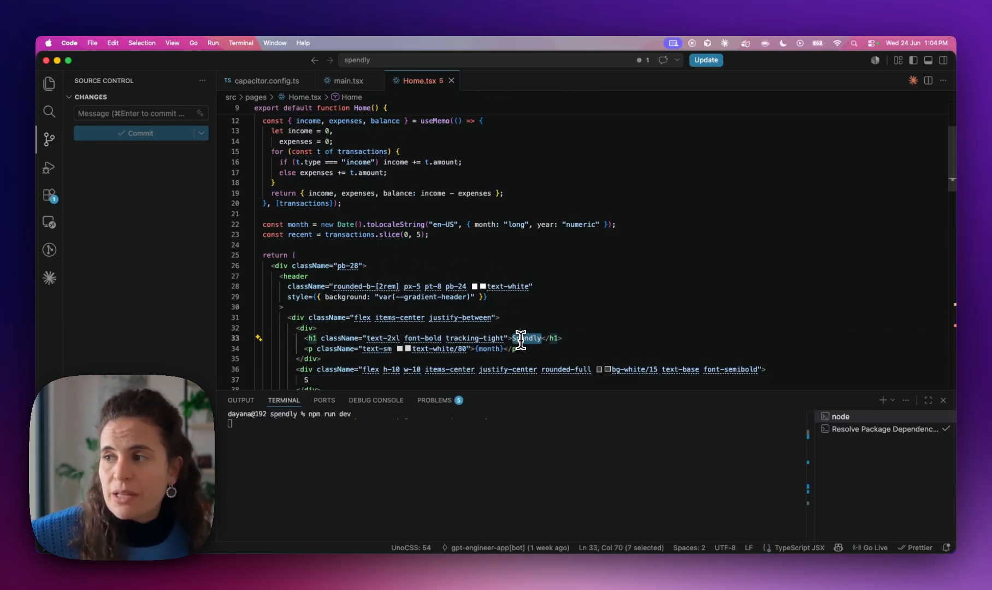
{"action": "type", "text": "Live "}
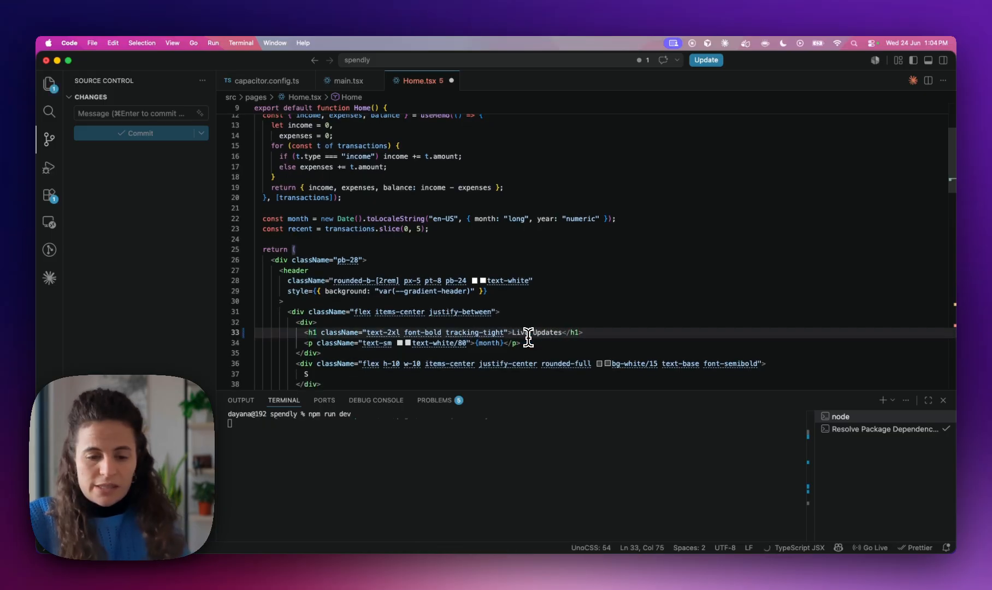
{"action": "type", "text": "Updates"}
{"action": "key", "text": "super+s"}
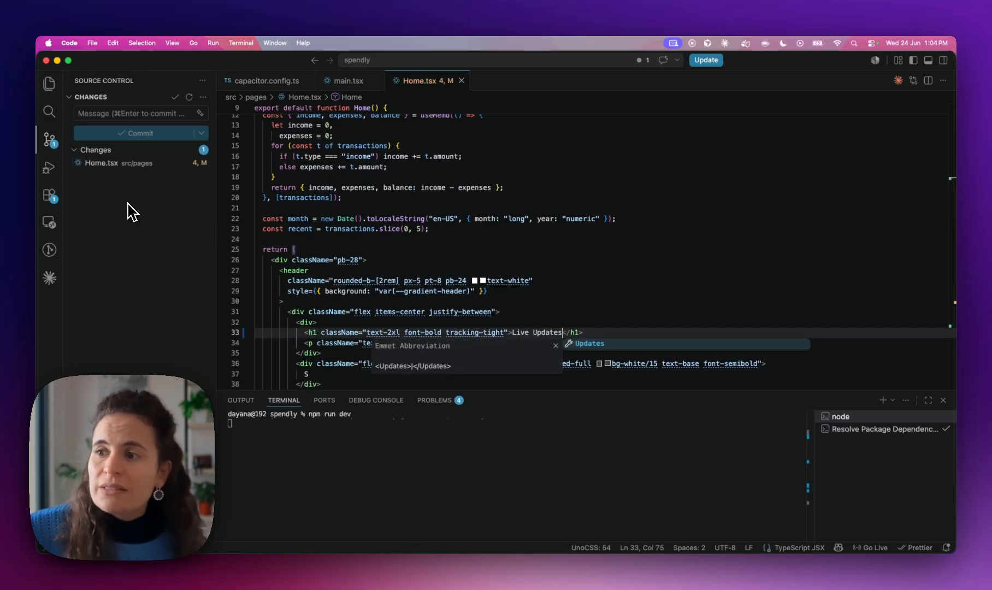
Stop the dev server, run npm run build, and sync the build into the native projects
{"action": "left_click", "coordinate": [268, 428]}
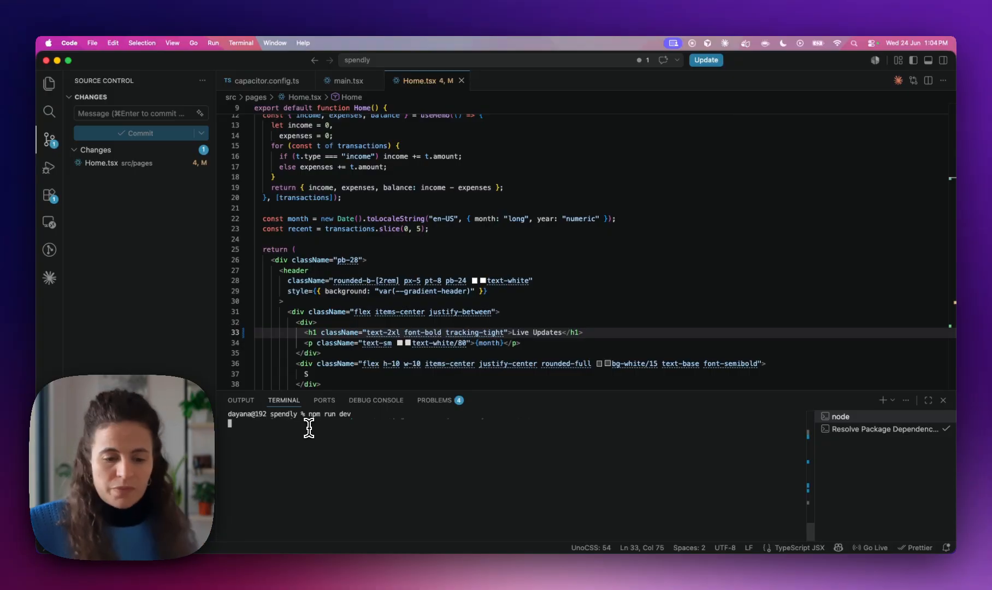
{"action": "key", "text": "ctrl+c"}
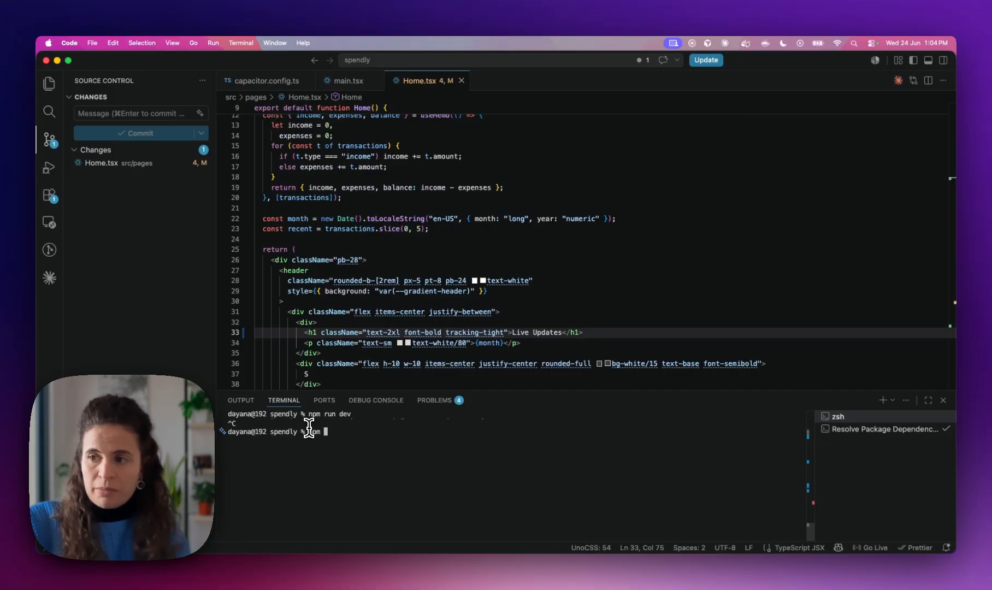
{"action": "type", "text": "npm run build"}
{"action": "key", "text": "Return"}
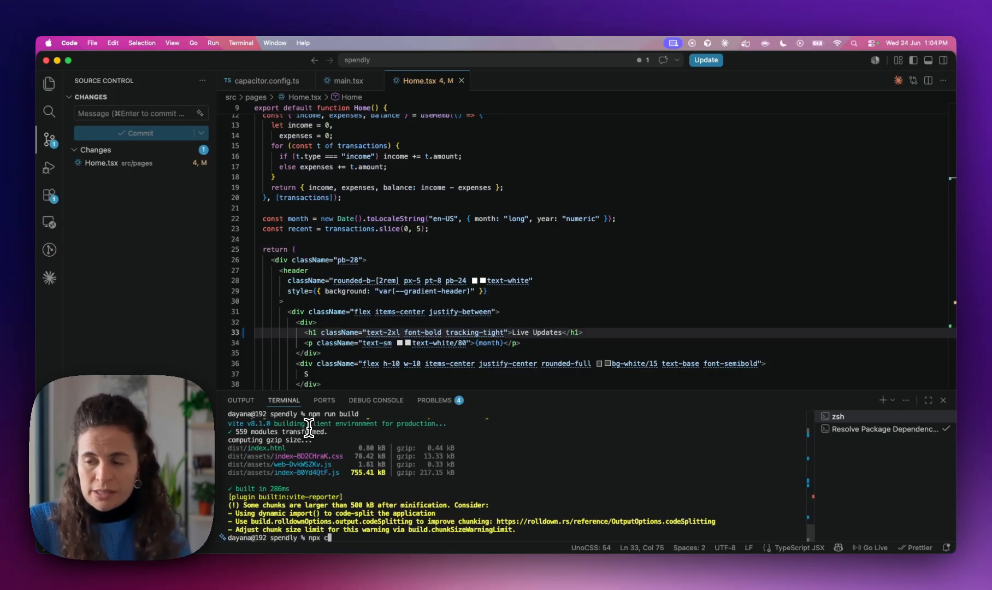
{"action": "key", "text": "Return"}
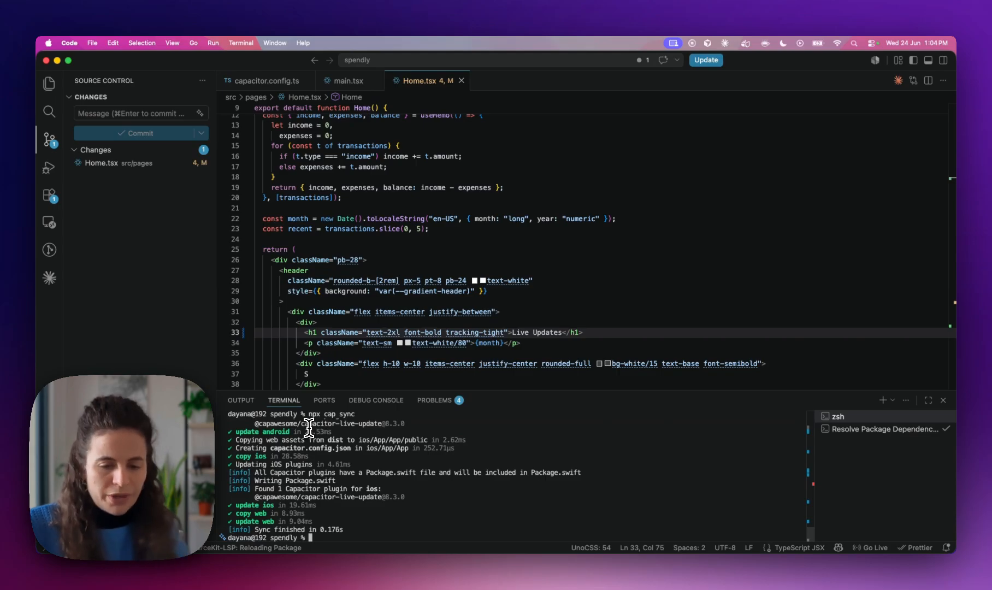
Commit all changes as 'tweak: change title' and push to main
{"action": "type", "text": "git add ."}
{"action": "key", "text": "Return"}
{"action": "type", "text": "git commit -m \"tweak: change"}
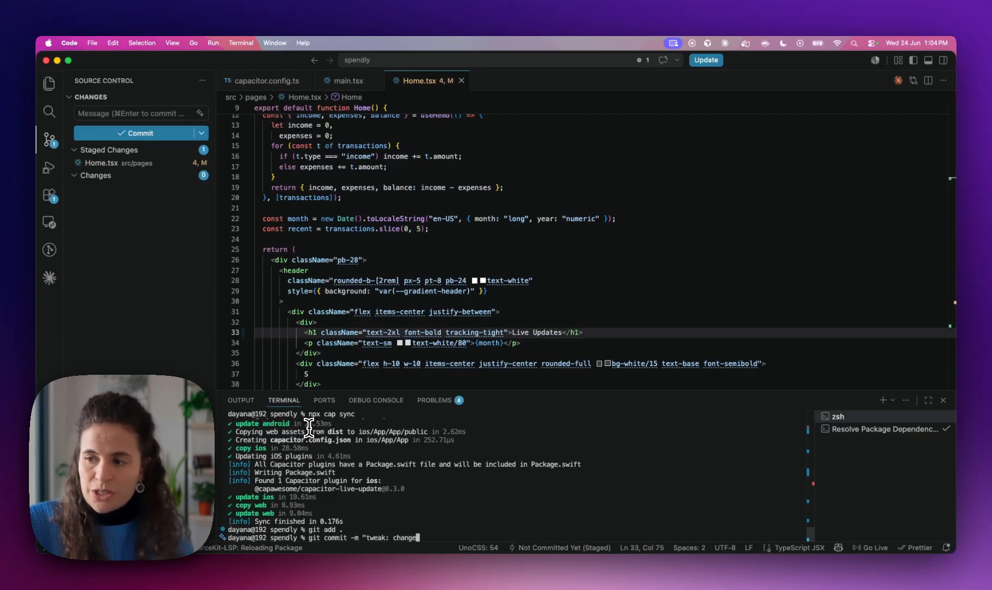
{"action": "type", "text": "title\""}
{"action": "key", "text": "Return"}
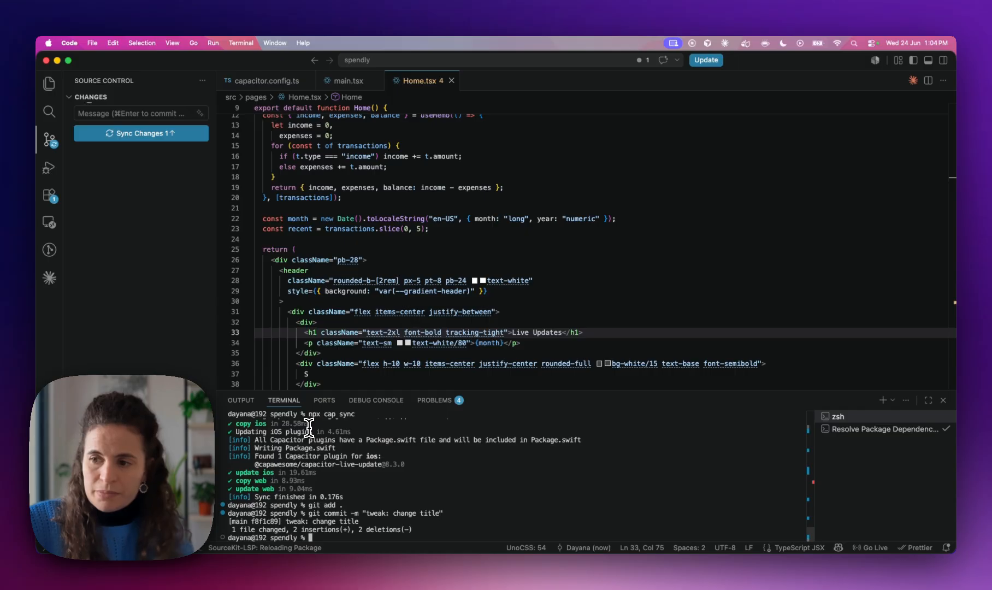
{"action": "type", "text": "pish push"}
{"action": "key", "text": "Return"}
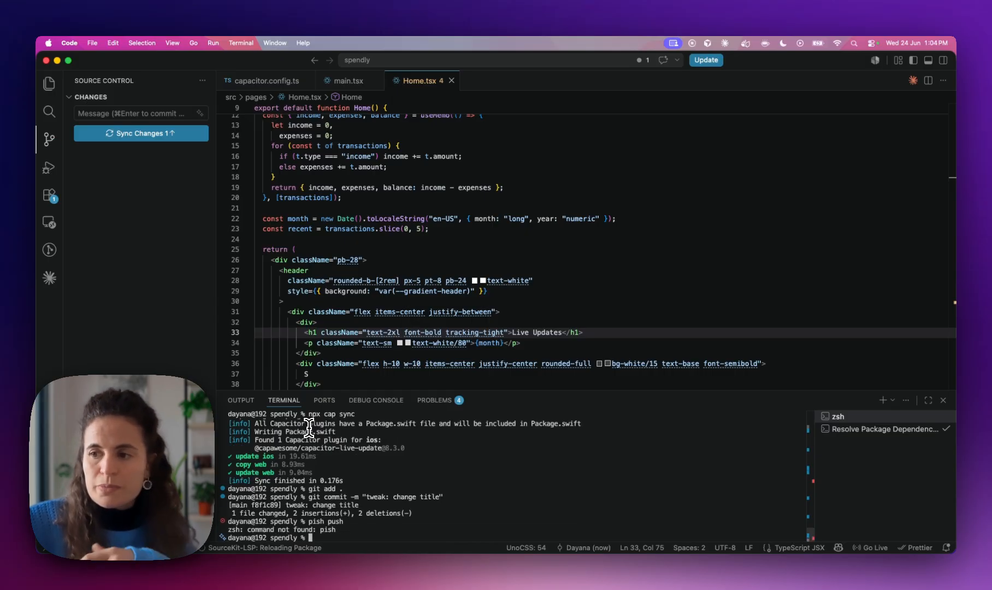
{"action": "type", "text": "git push"}
{"action": "key", "text": "Return"}
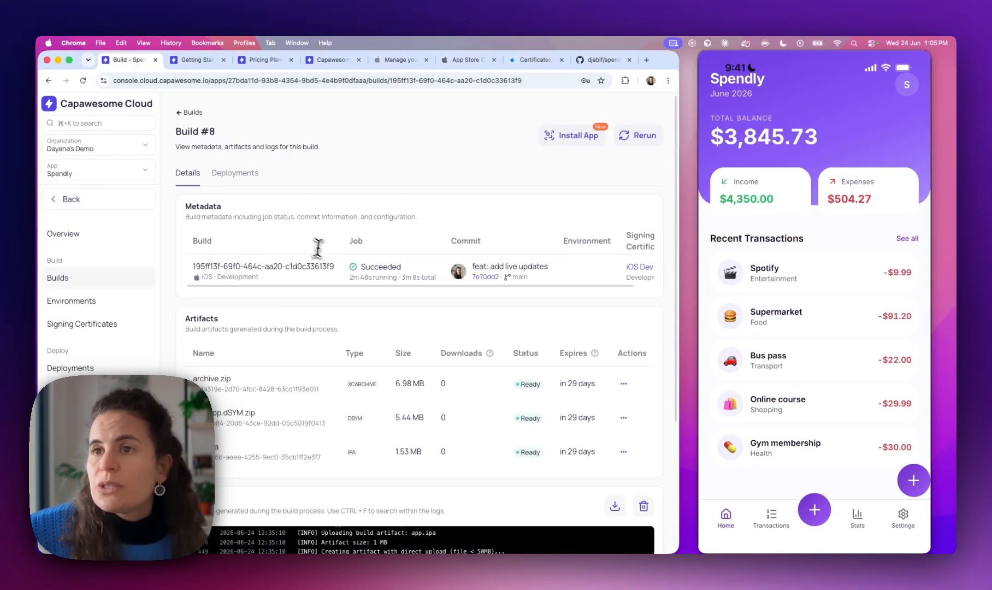
Start a Git build of the main branch for the Web platform
{"action": "left_click", "coordinate": [64, 279]}
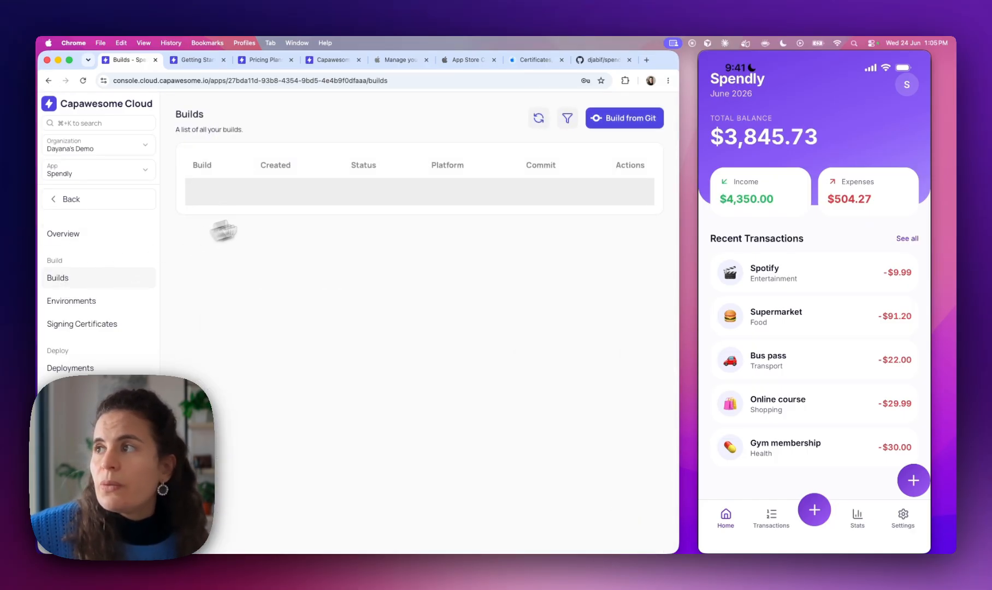
{"action": "left_click", "coordinate": [624, 121]}
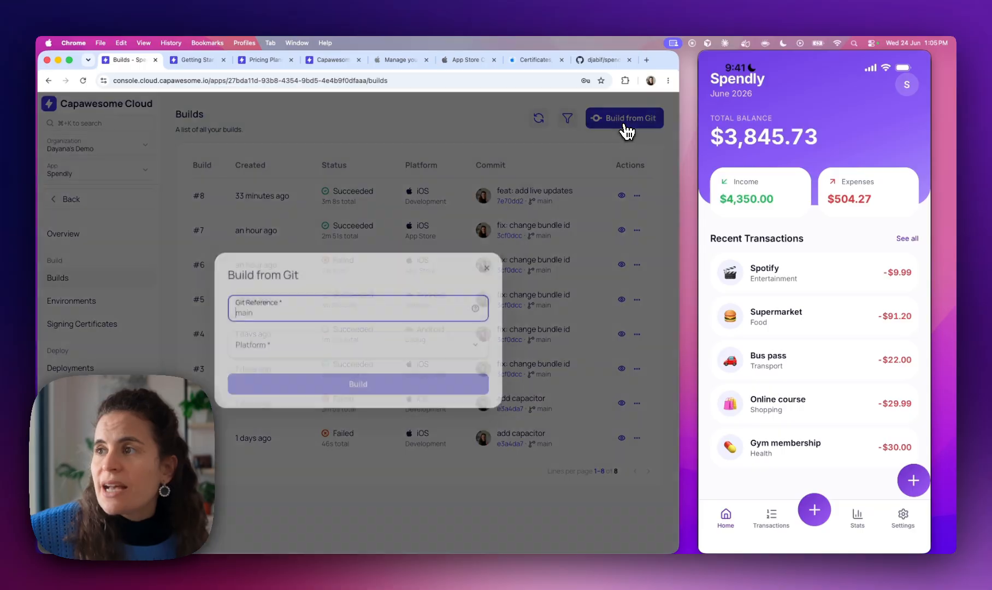
{"action": "type", "text": "main"}
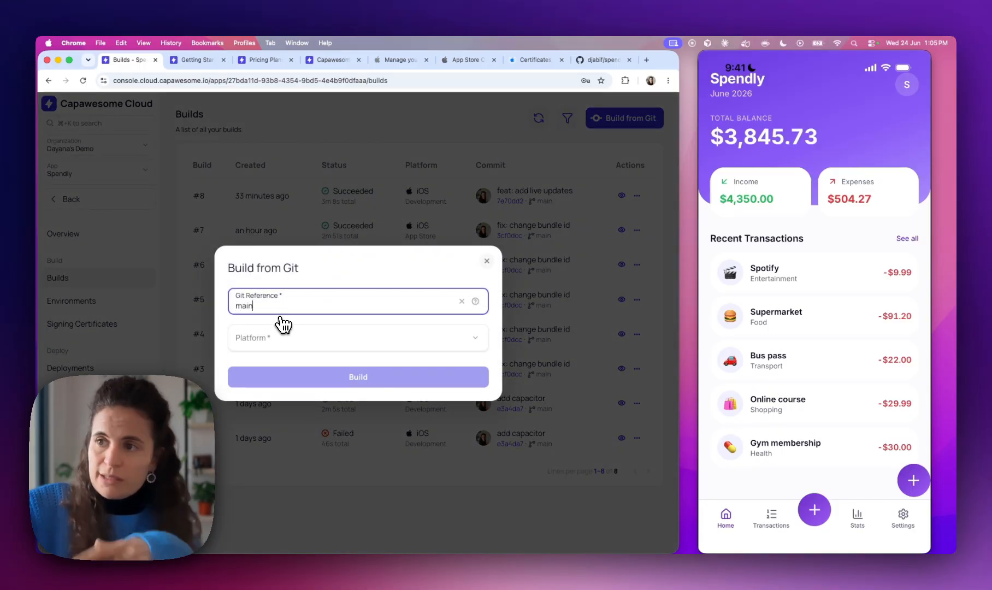
{"action": "left_click", "coordinate": [267, 344]}
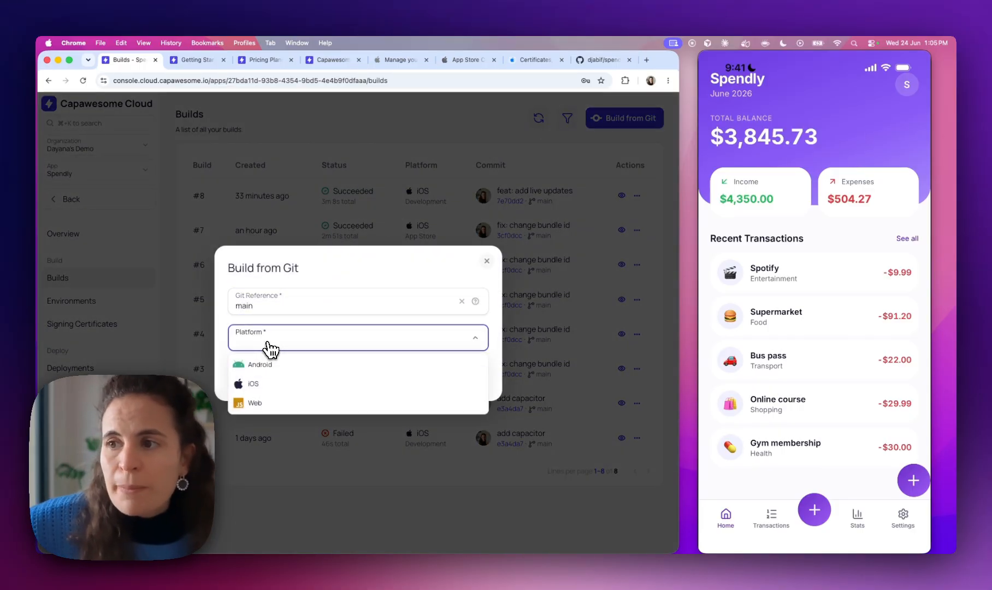
{"action": "left_click", "coordinate": [272, 405]}
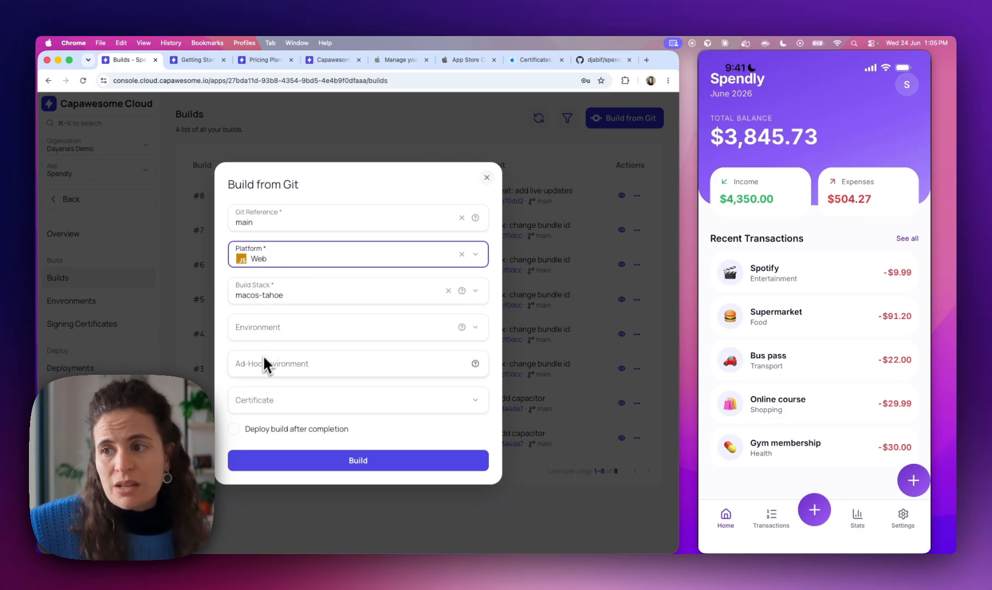
{"action": "left_click", "coordinate": [257, 464]}
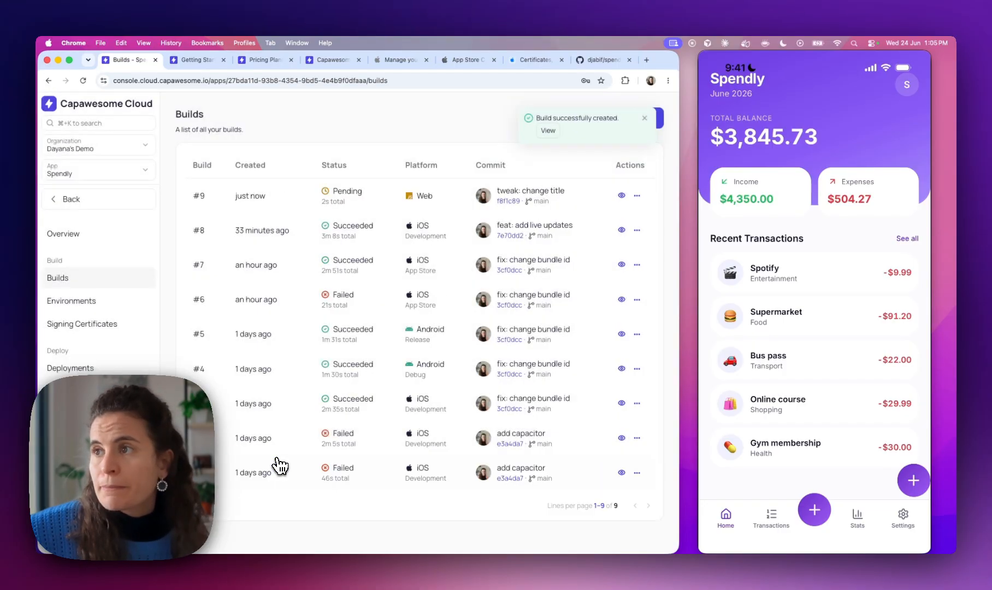
Open build #9's details to confirm it succeeded with a 224.29 KB app.zip artifact
{"action": "left_click", "coordinate": [343, 205]}
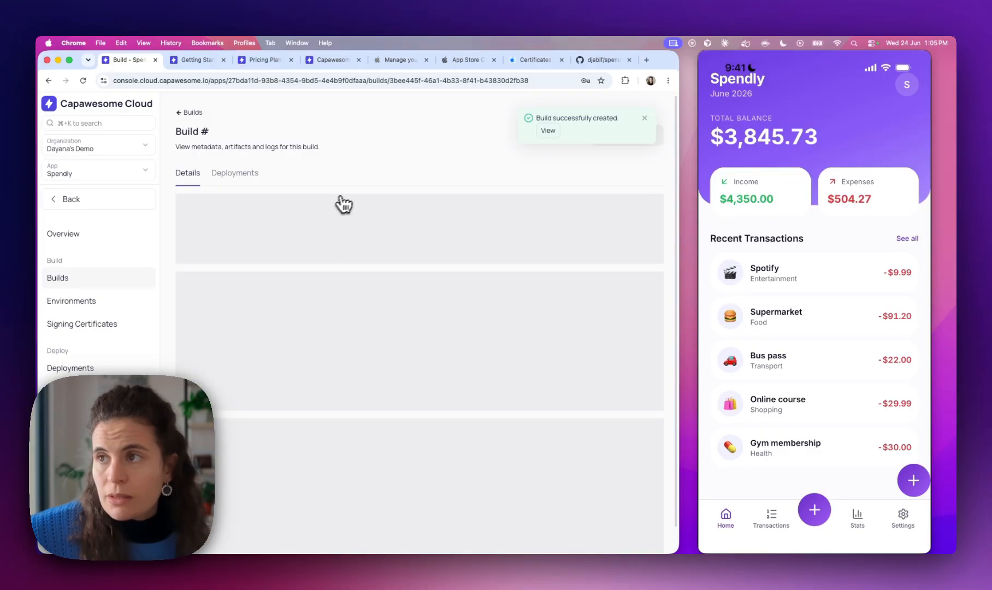
{"action": "scroll", "coordinate": [281, 295], "scroll_direction": "down", "scroll_amount": 1}
{"action": "scroll", "coordinate": [280, 295], "scroll_direction": "up", "scroll_amount": 1}
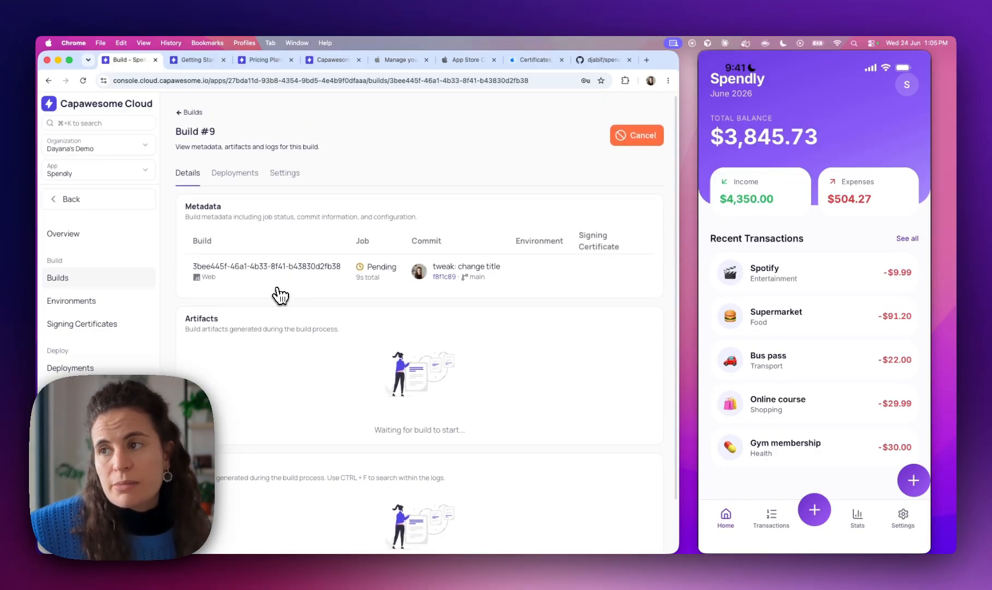
{"action": "scroll", "coordinate": [262, 328], "scroll_direction": "down", "scroll_amount": 2}
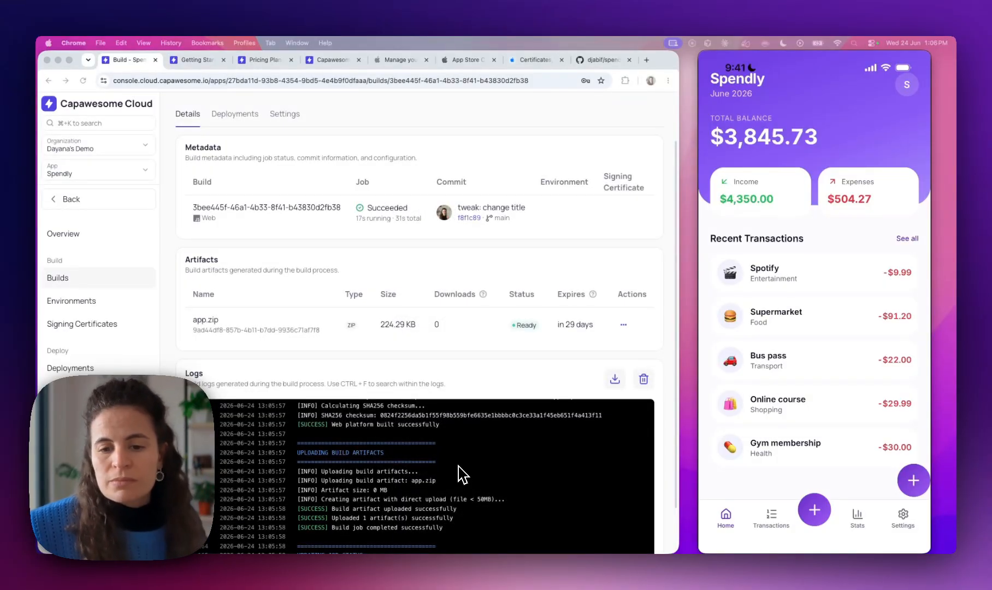
Create a deployment for build #9 with its channel set to 'default'
{"action": "scroll", "coordinate": [452, 434], "scroll_direction": "down", "scroll_amount": 2}
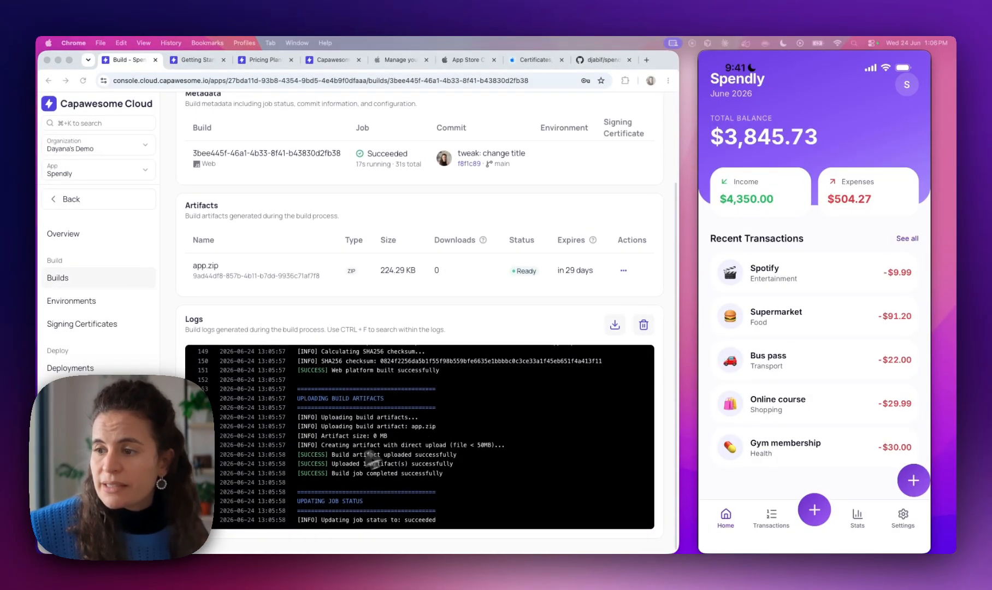
{"action": "scroll", "coordinate": [440, 355], "scroll_direction": "up", "scroll_amount": 4}
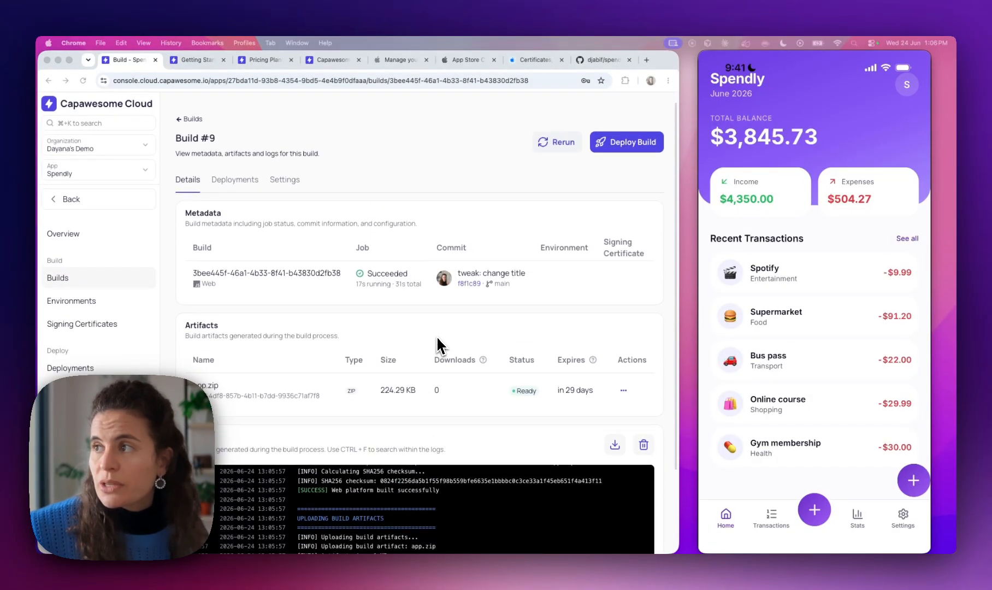
{"action": "left_click", "coordinate": [624, 138]}
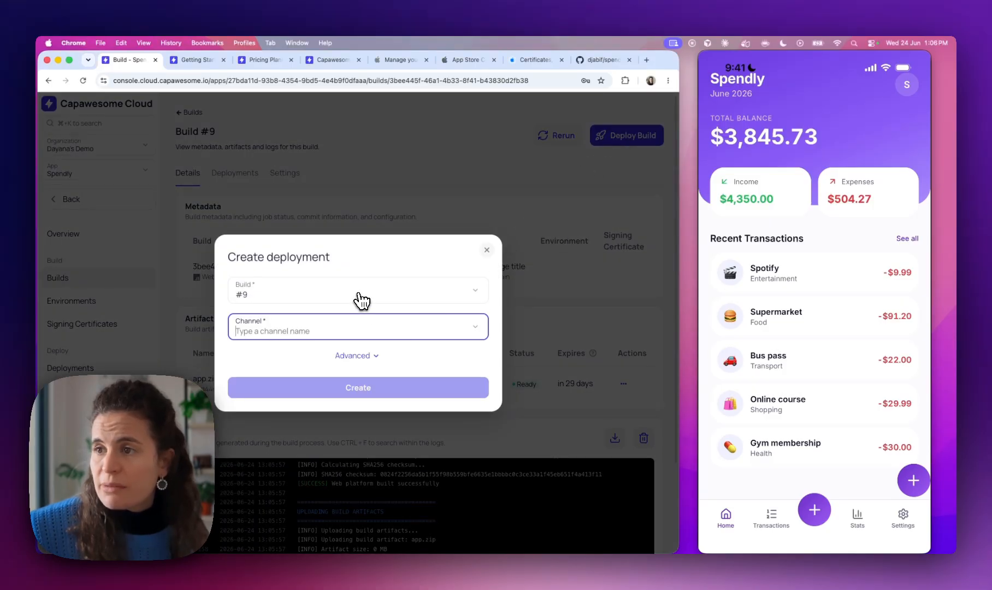
{"action": "left_click", "coordinate": [317, 335]}
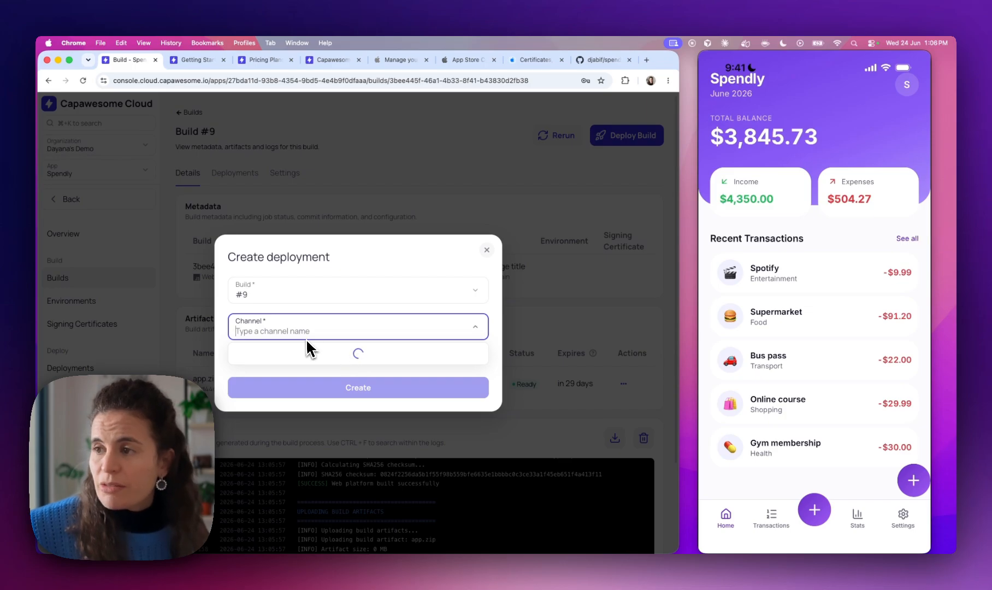
{"action": "left_click", "coordinate": [250, 356]}
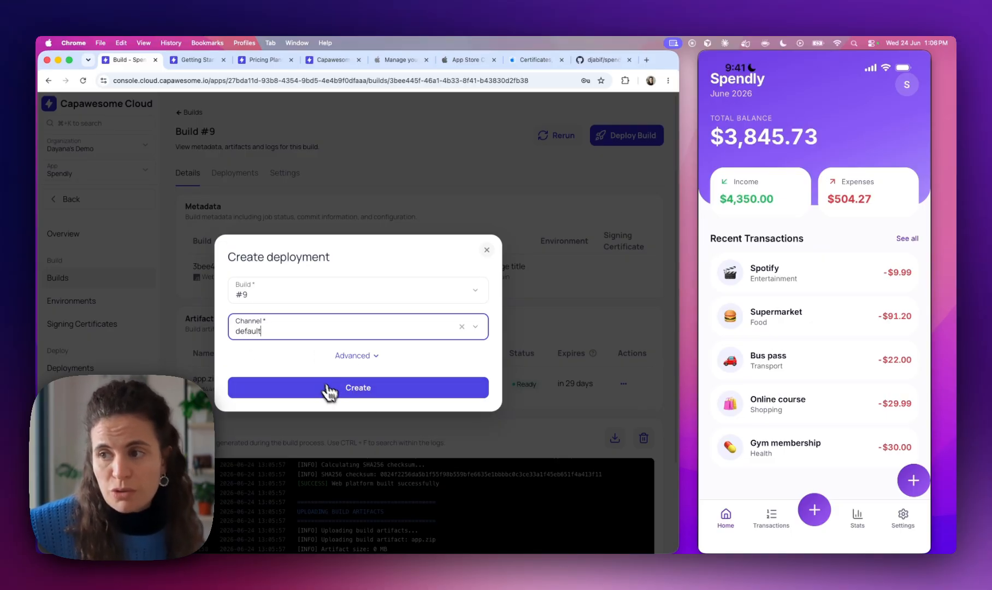
{"action": "left_click", "coordinate": [337, 394]}
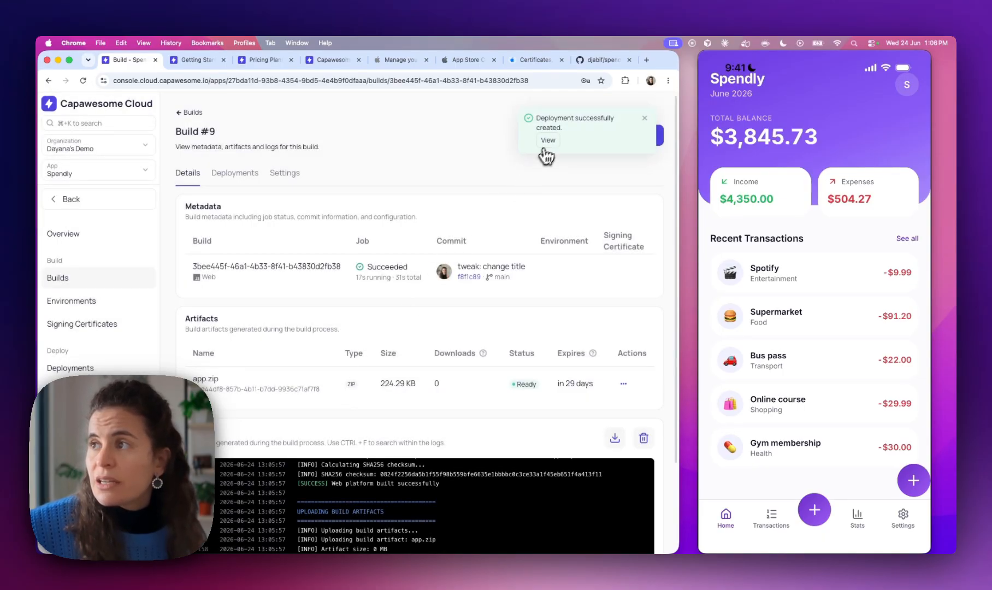
Open the new deployment and confirm the running Spendly app's header reads 'Live Updates'
{"action": "left_click", "coordinate": [546, 142]}
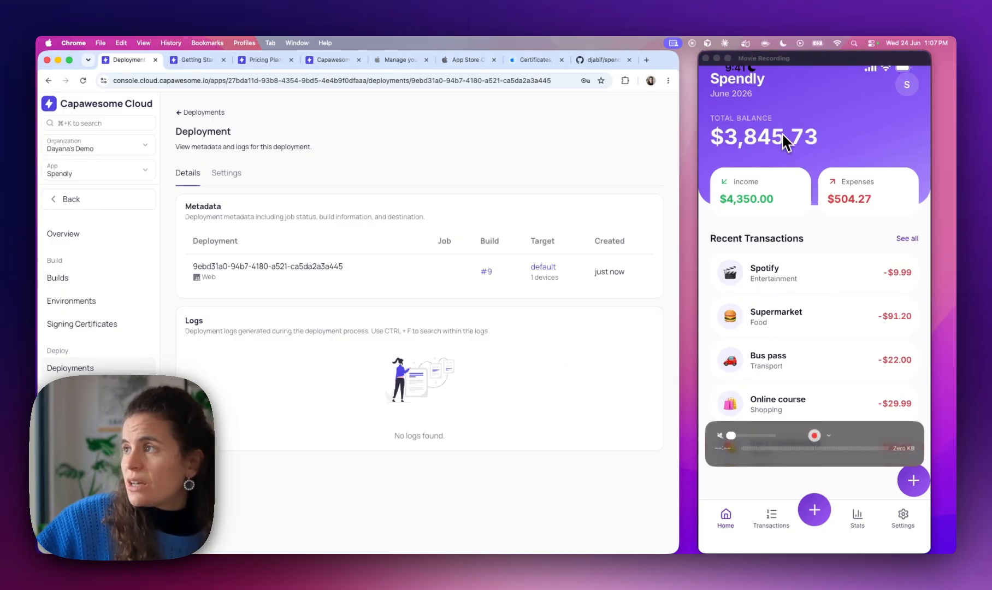
{"action": "left_click", "coordinate": [713, 77]}
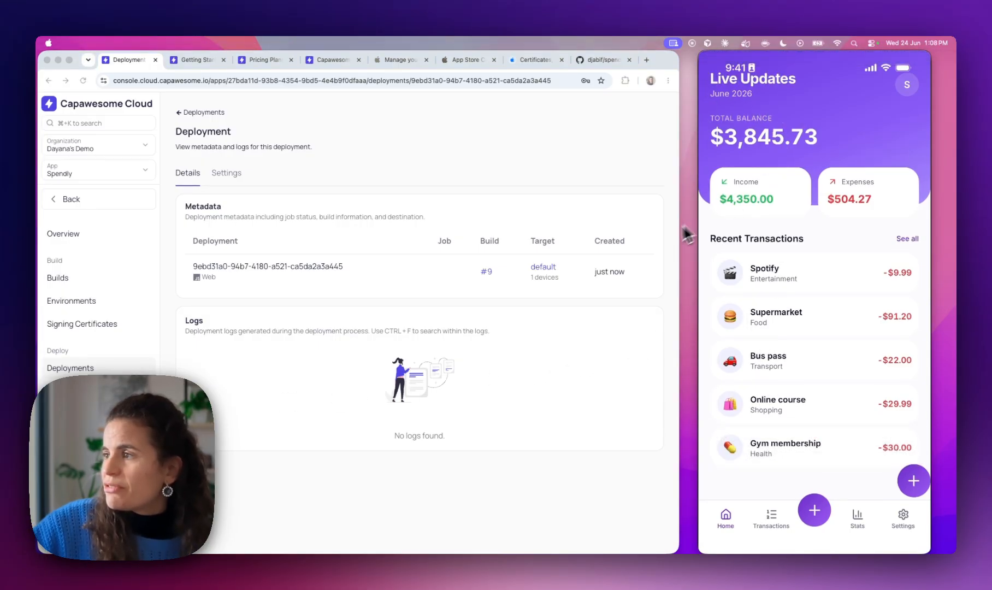